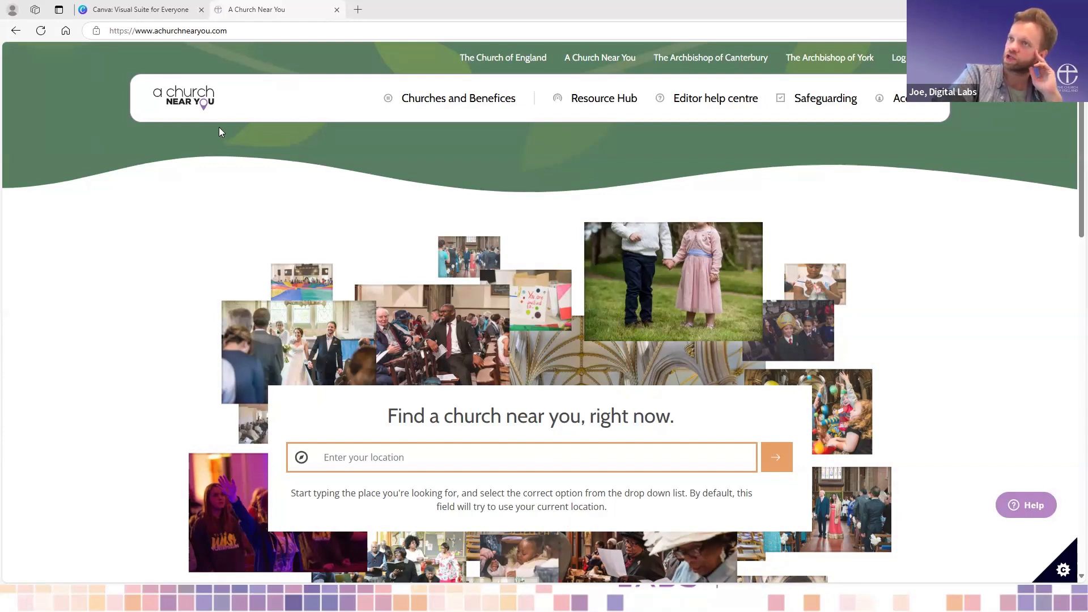
- Browse the Resource Hub on A Church Near You and open its Lent and Easter 2025 section
click(597, 110)
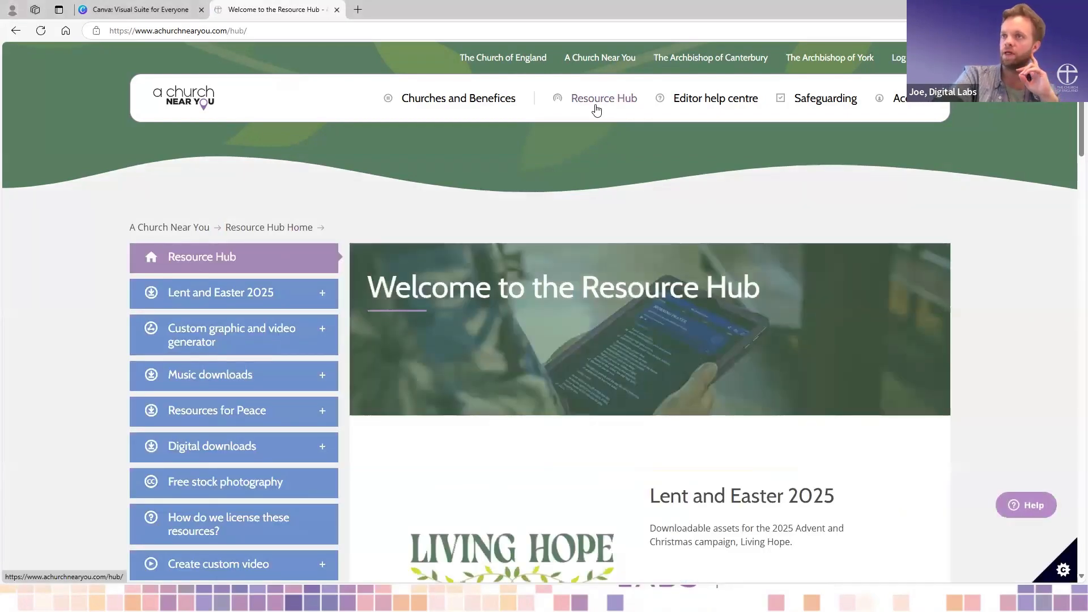
scroll(574, 312, down, 1)
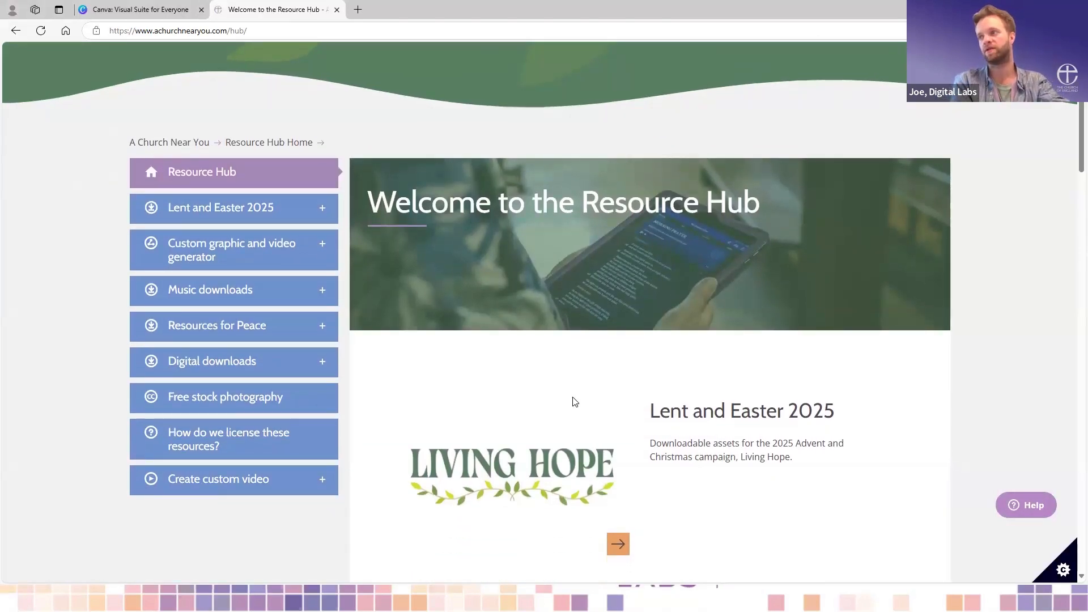
scroll(573, 400, down, 2)
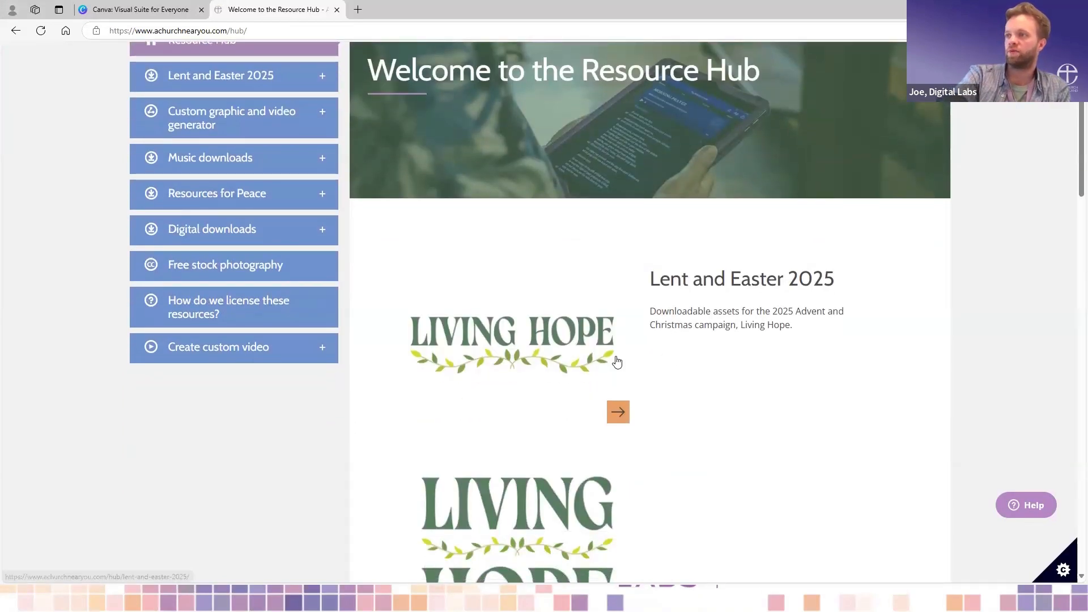
scroll(616, 359, down, 5)
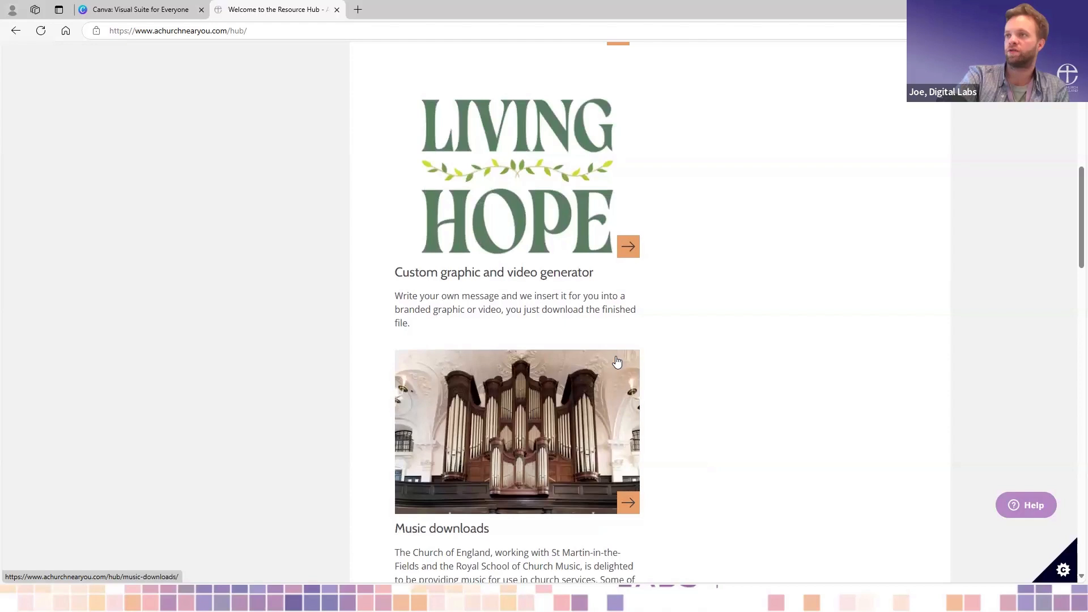
scroll(577, 285, down, 1)
scroll(577, 285, up, 3)
scroll(578, 290, up, 5)
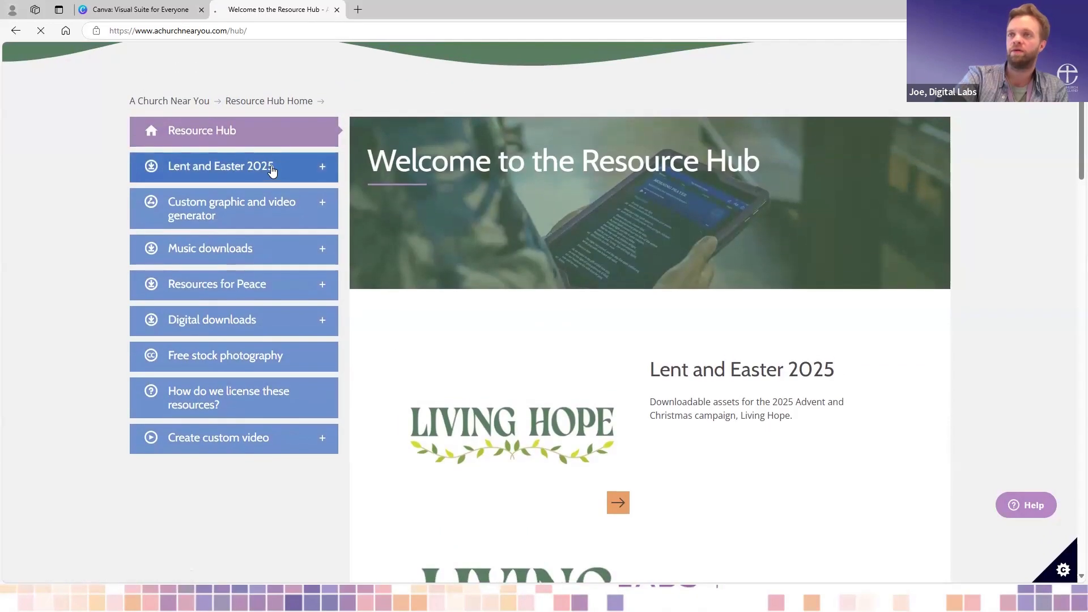
click(272, 170)
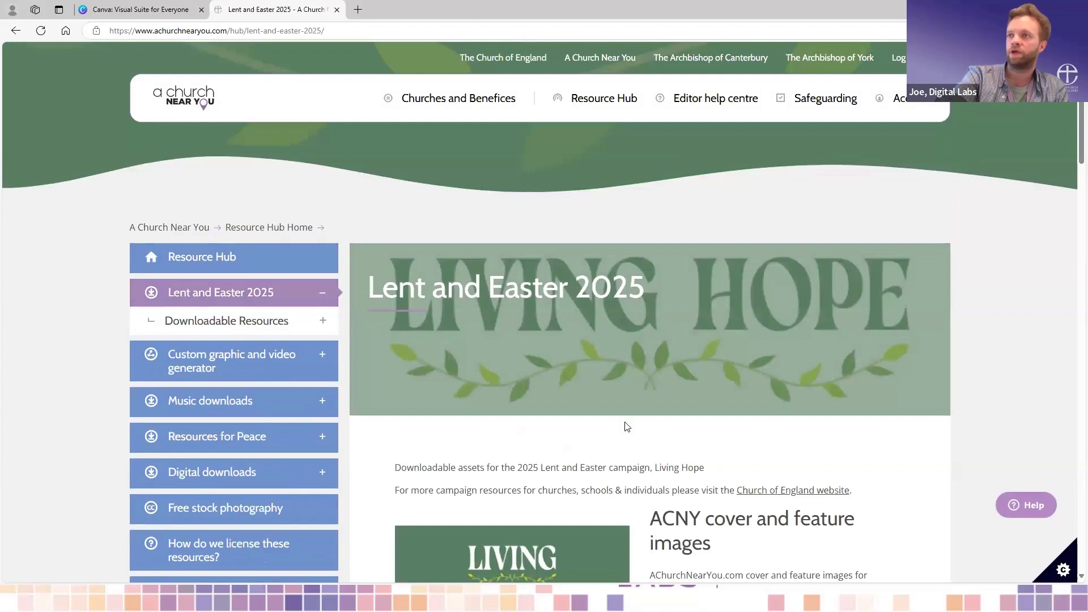
- Look through the Lent and Easter 2025 resources and open the social media customisable templates
scroll(627, 427, down, 3)
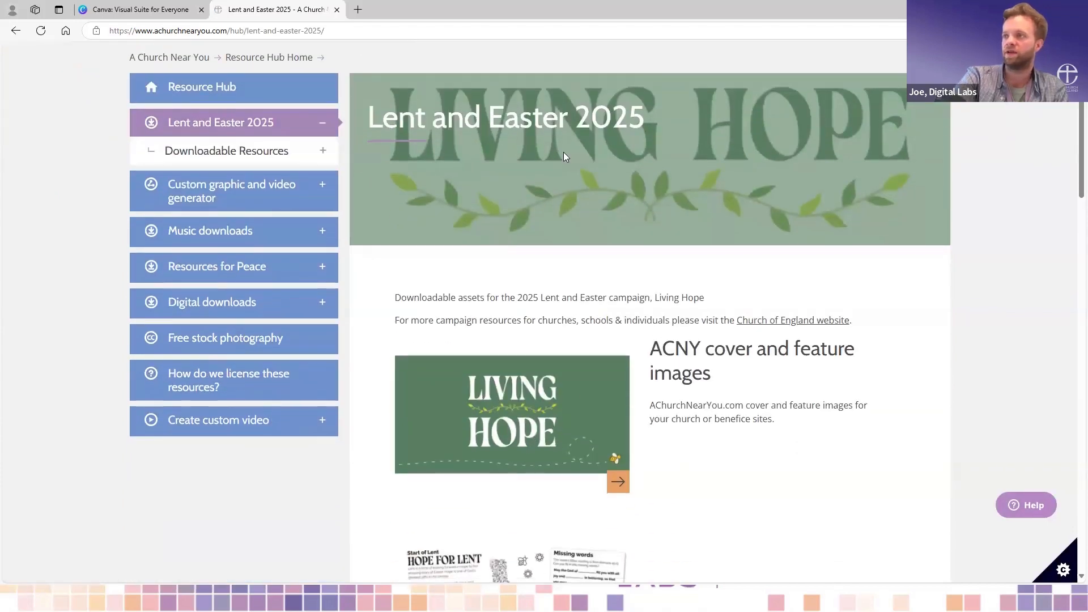
scroll(895, 307, down, 2)
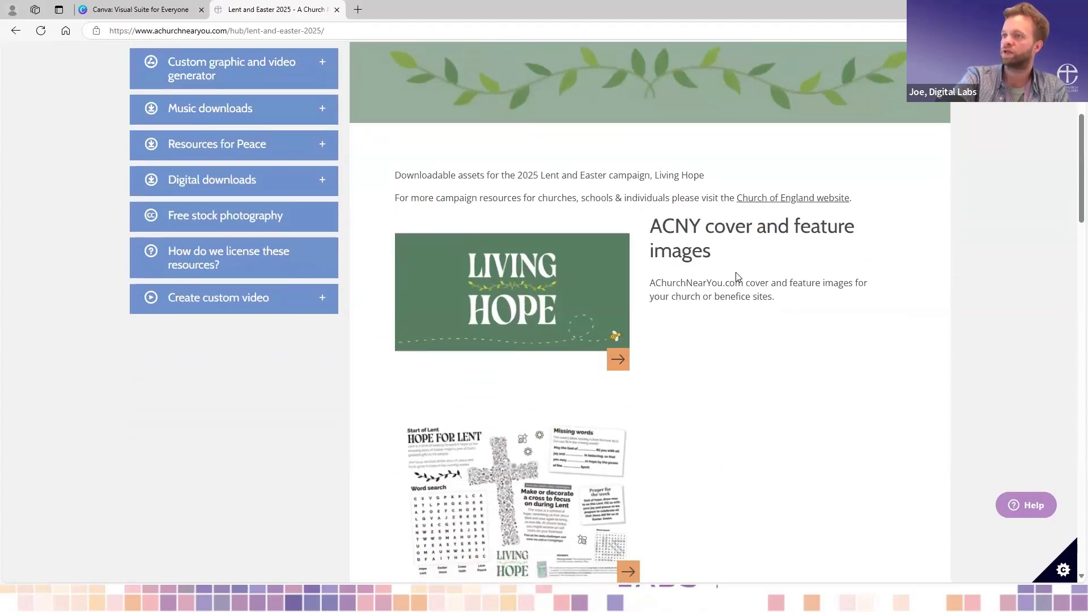
scroll(735, 274, down, 5)
scroll(763, 462, down, 4)
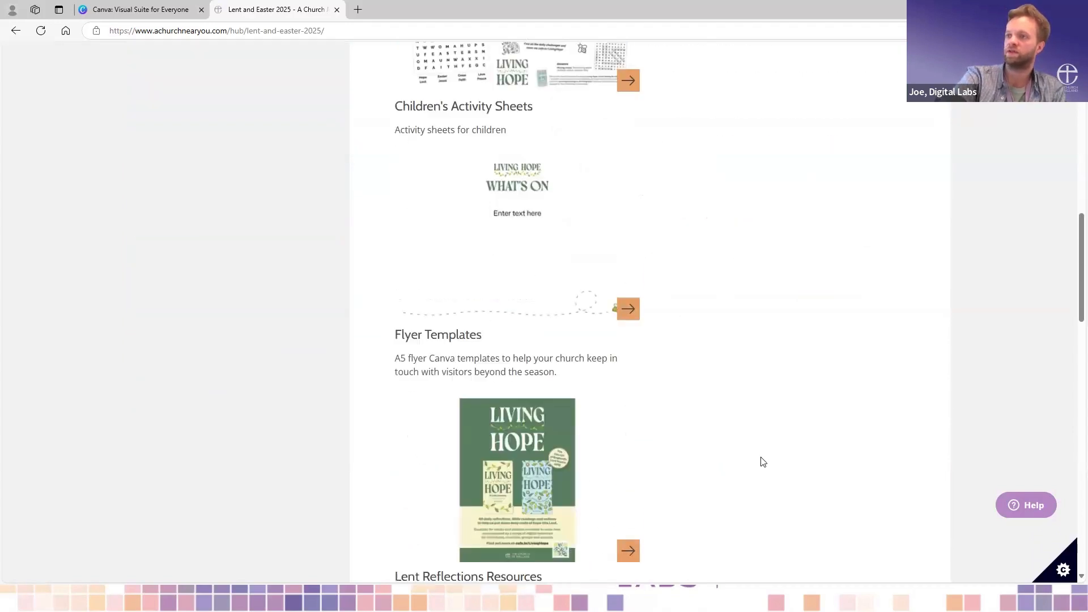
scroll(626, 504, down, 4)
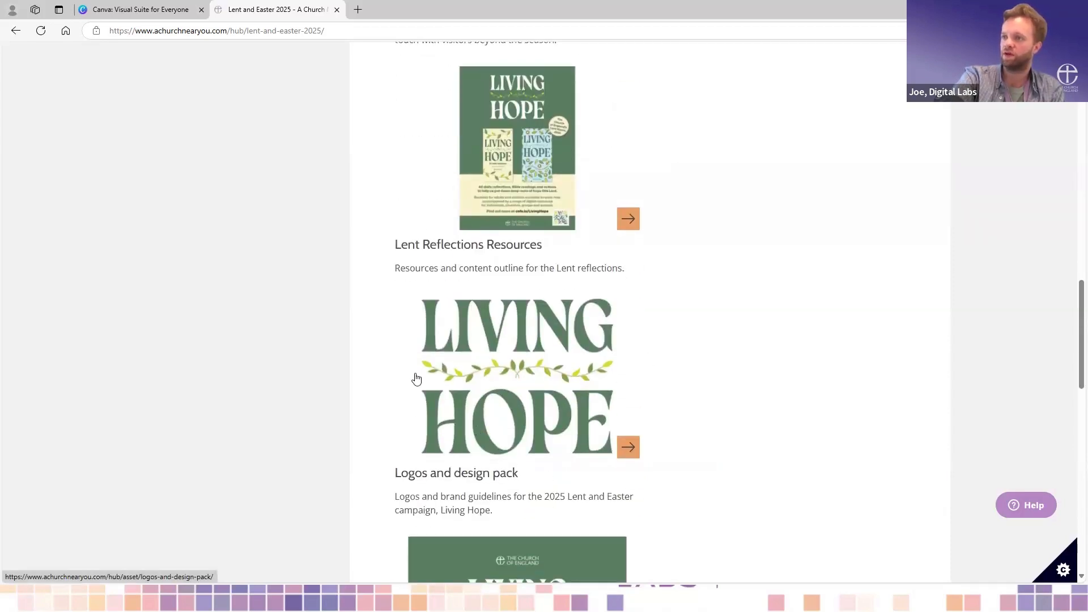
scroll(675, 287, down, 12)
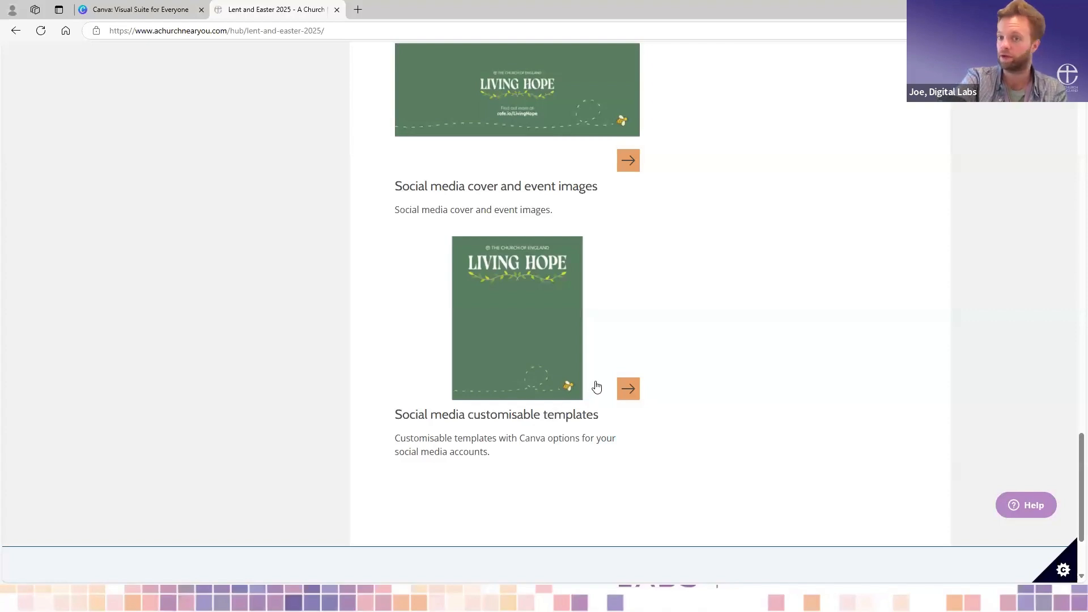
click(623, 390)
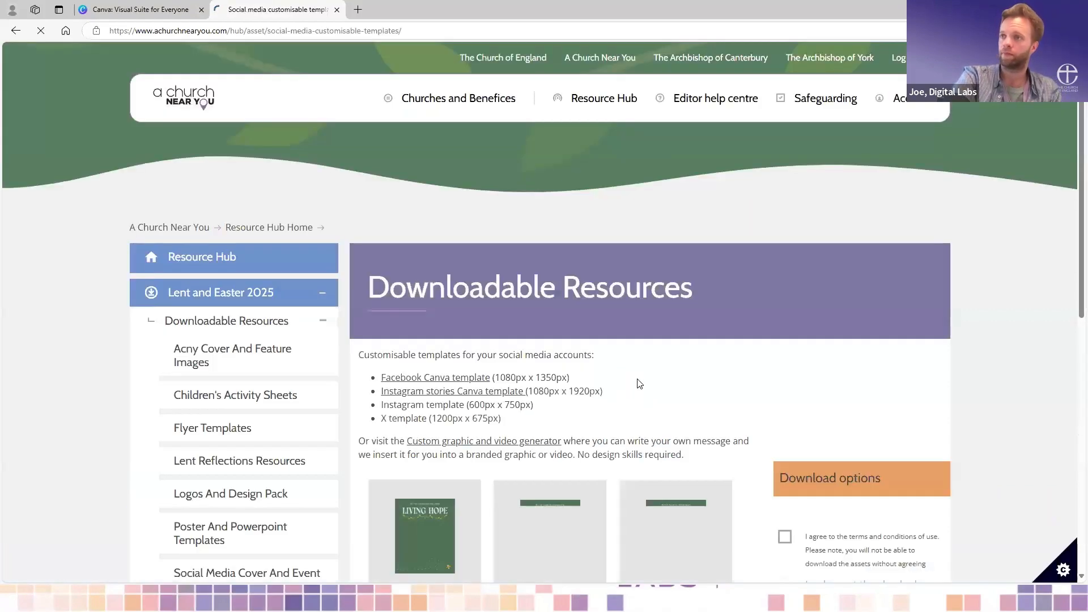
- Agree to the terms of use and download only the Facebook template and Instagram stories template
scroll(640, 379, down, 3)
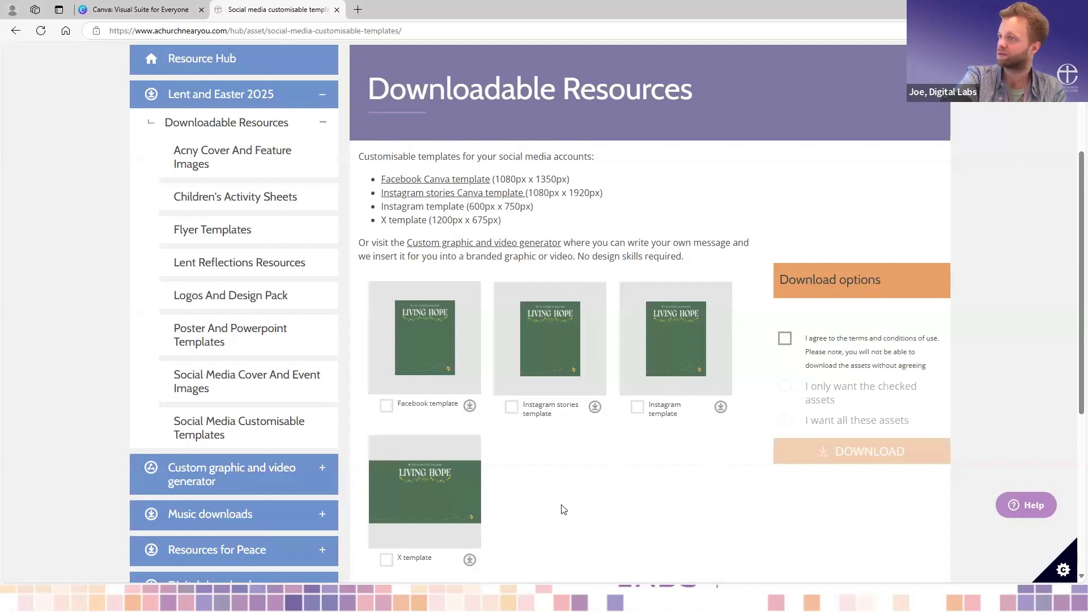
scroll(561, 506, down, 1)
scroll(565, 509, down, 2)
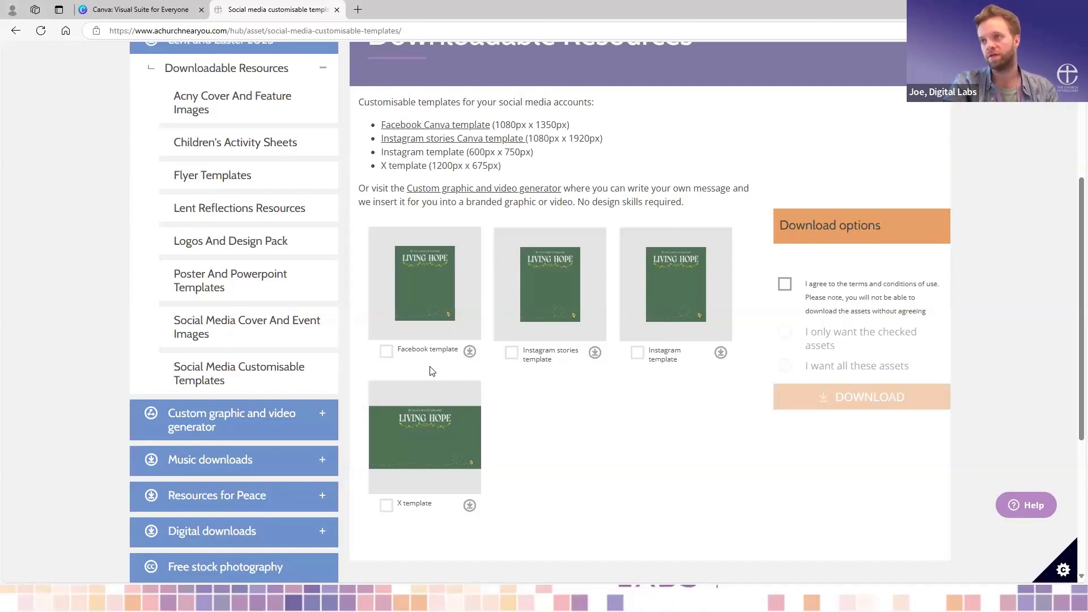
click(387, 352)
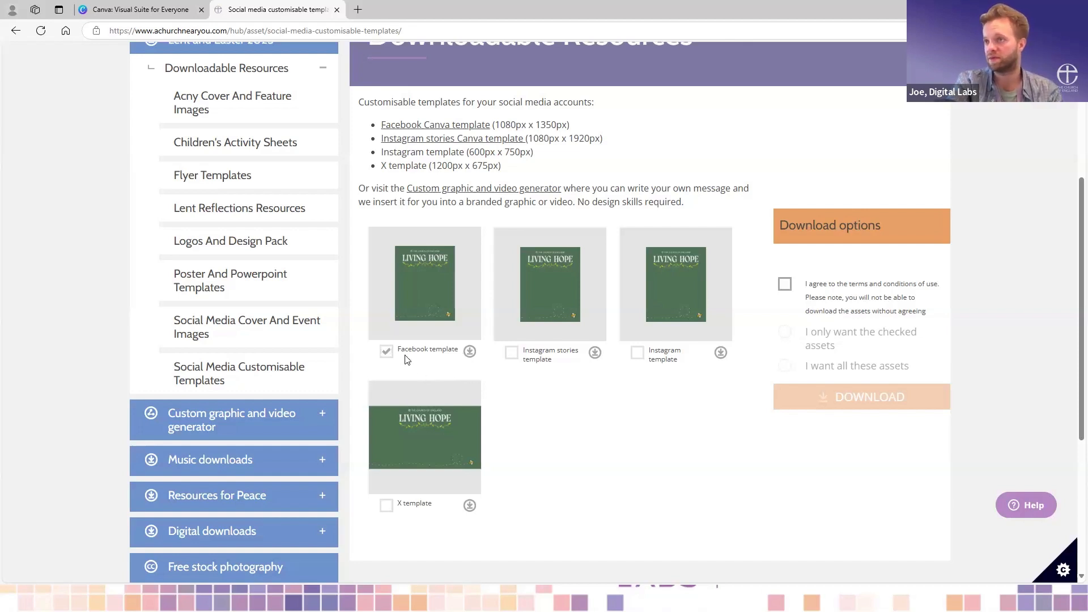
click(512, 354)
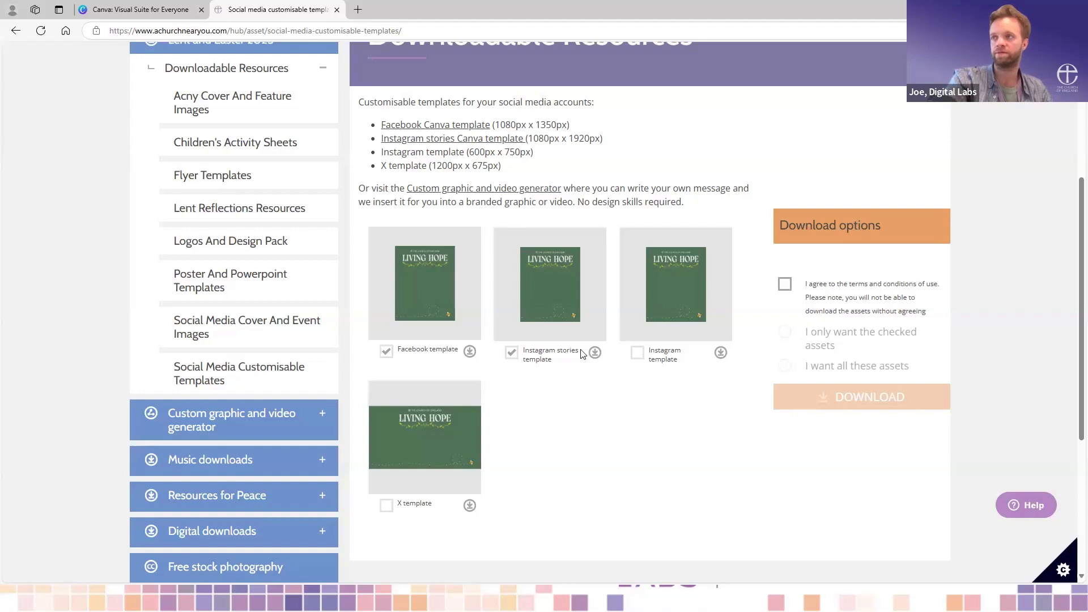
click(785, 285)
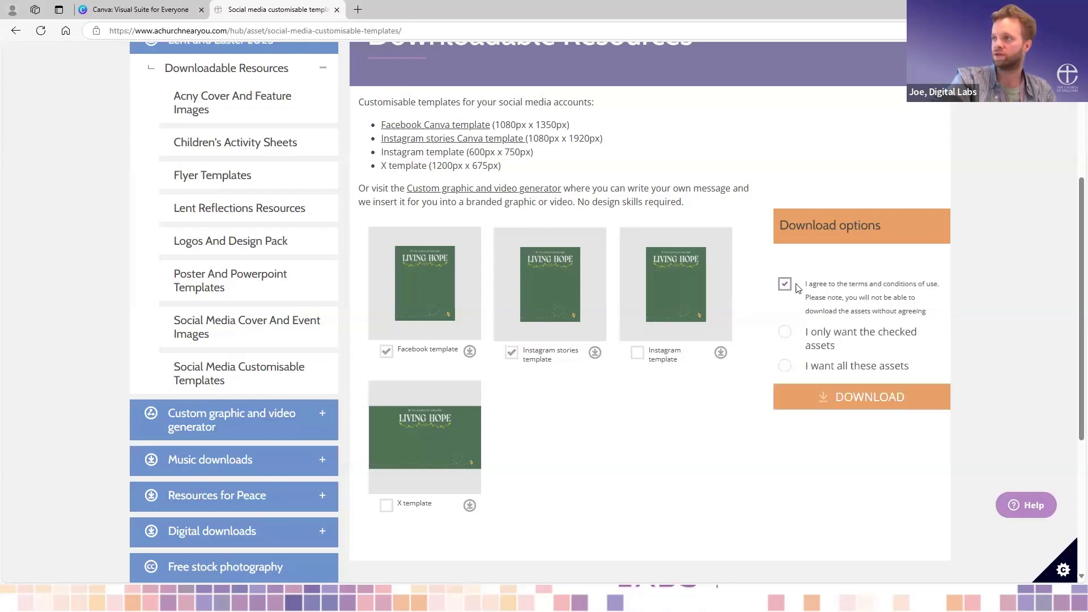
click(785, 334)
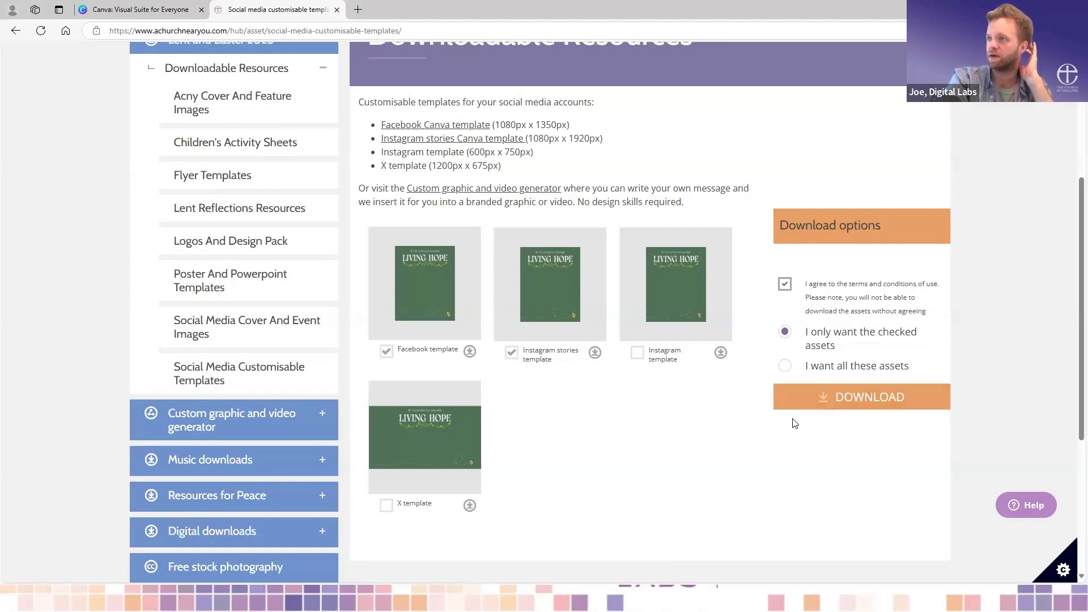
click(839, 400)
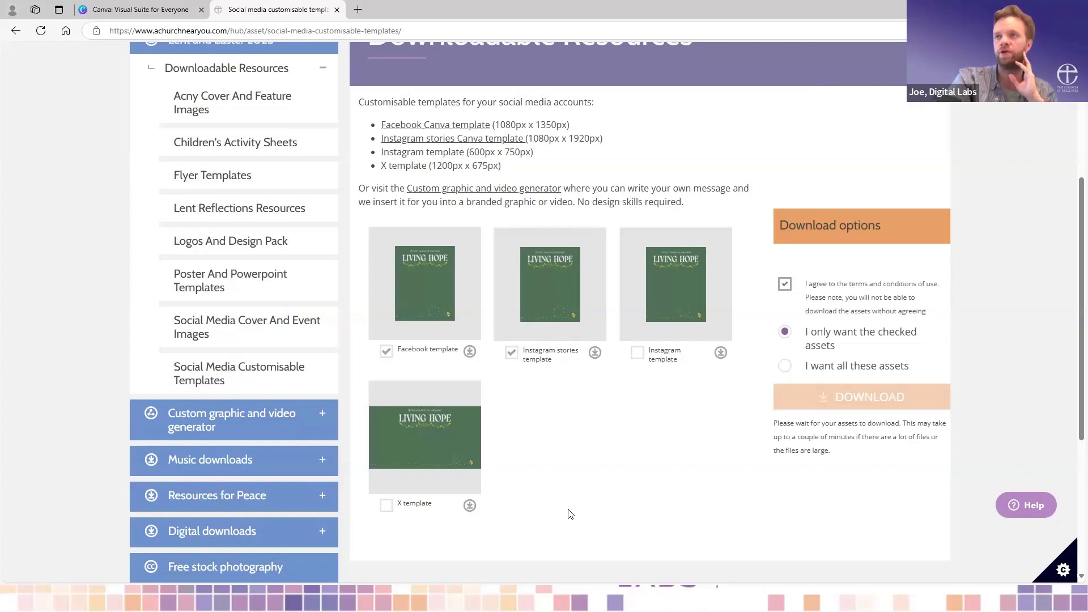
- Open the Logos And Design Pack resources and examine the available Living Hope assets
scroll(570, 513, up, 1)
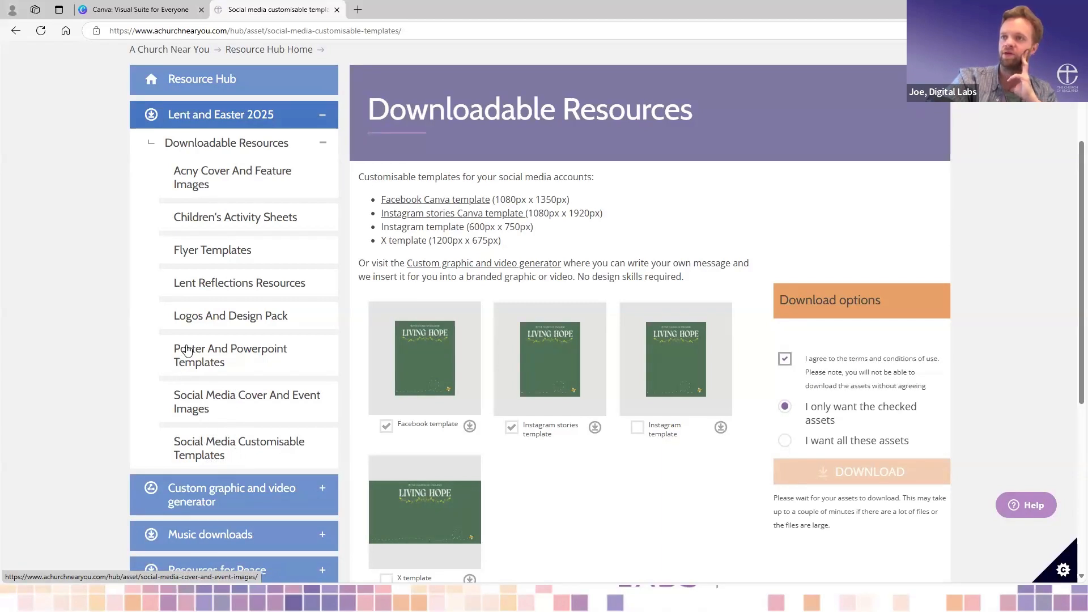
click(223, 320)
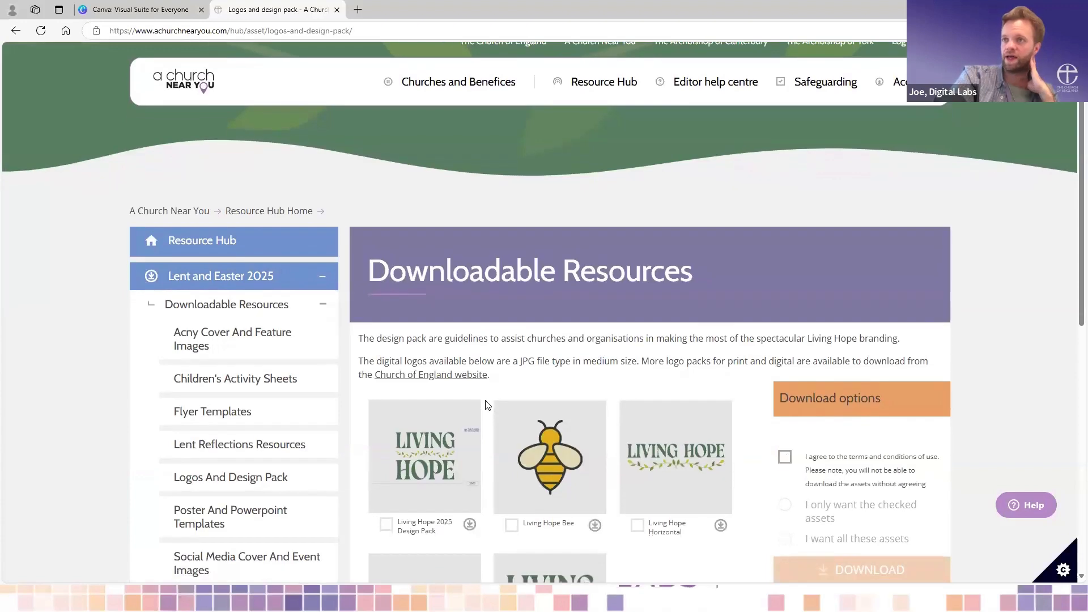
scroll(487, 405, down, 2)
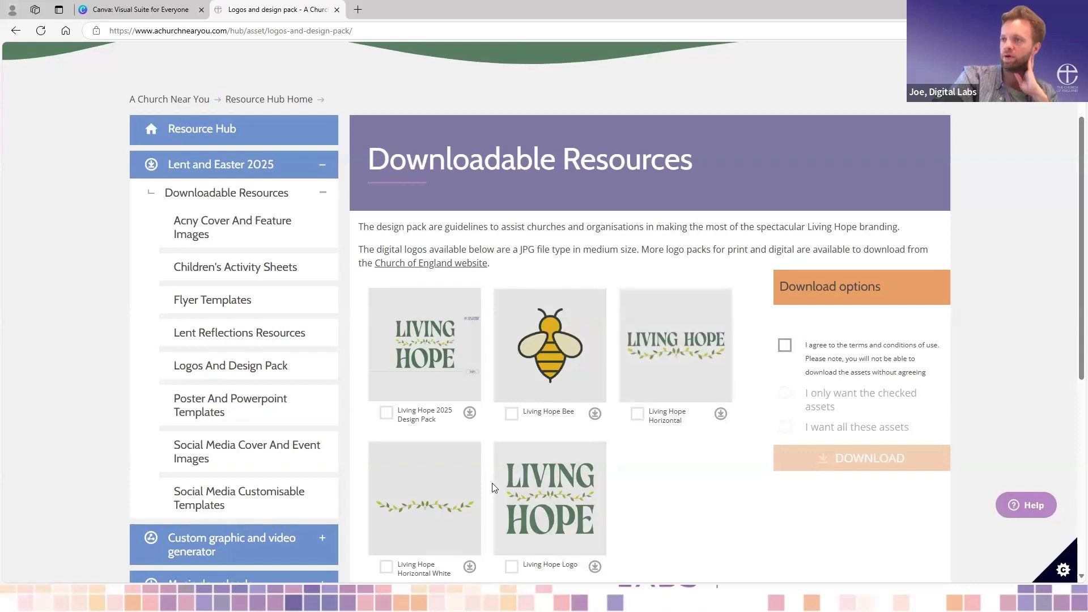
scroll(675, 503, down, 1)
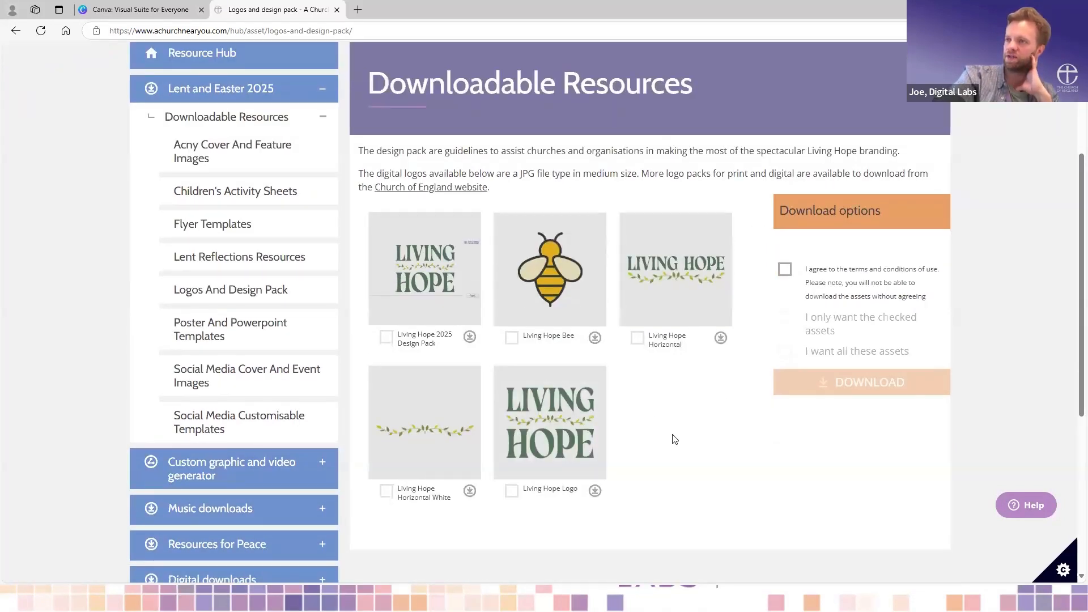
- Try to set up a download of only the Living Hope 2025 Design Pack, agreeing to the terms of use
scroll(675, 440, up, 1)
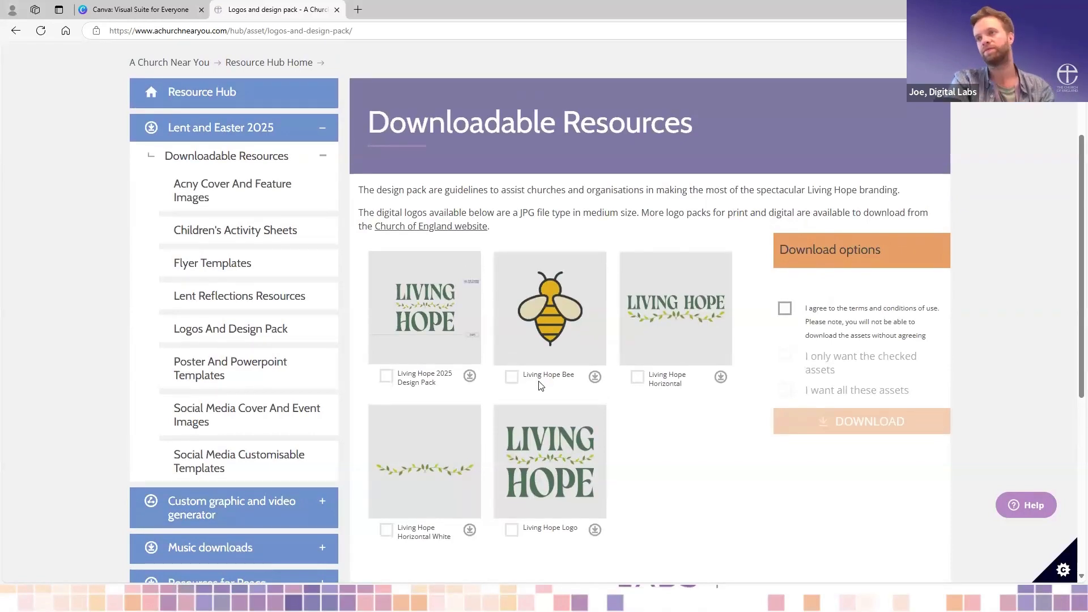
click(386, 376)
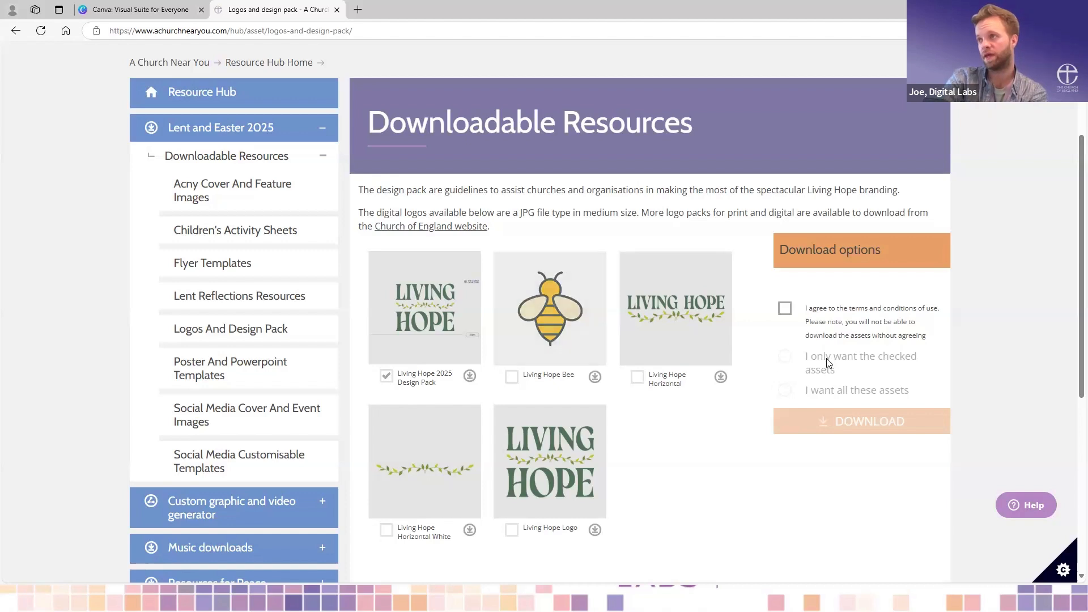
click(785, 310)
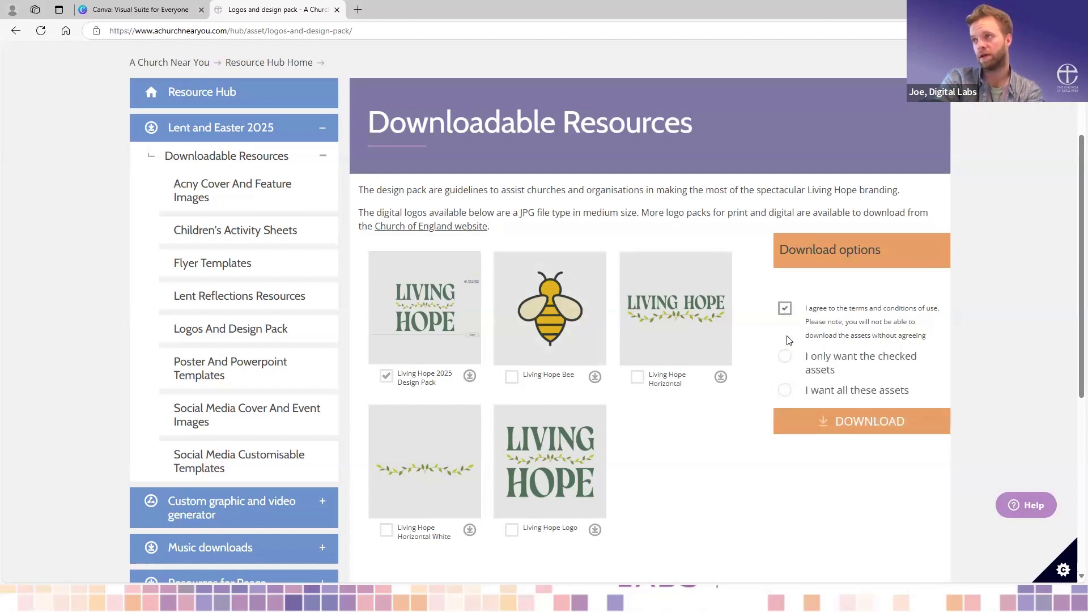
click(786, 357)
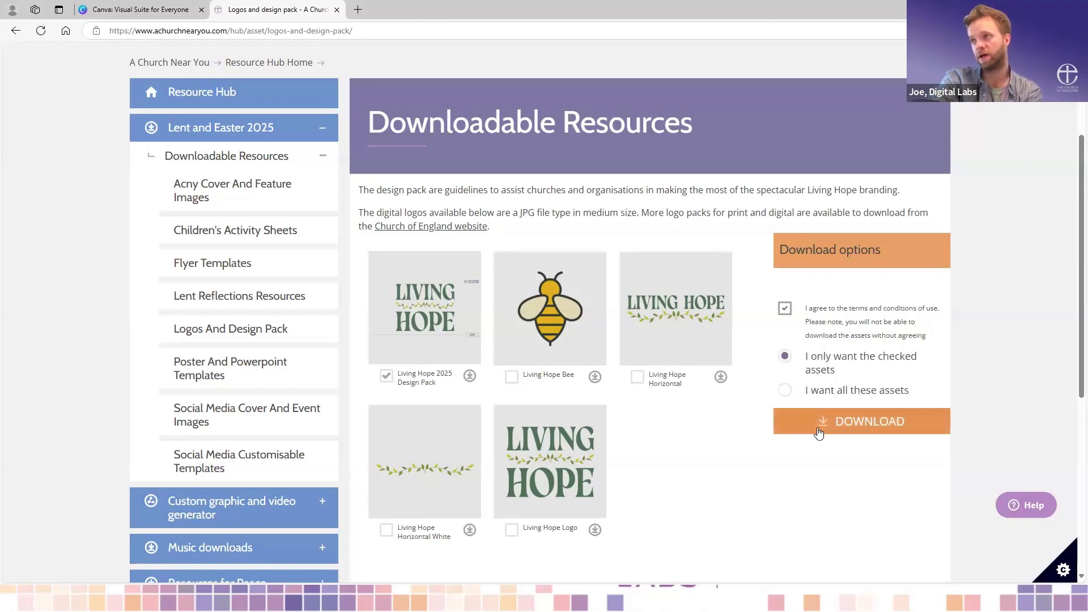
click(386, 377)
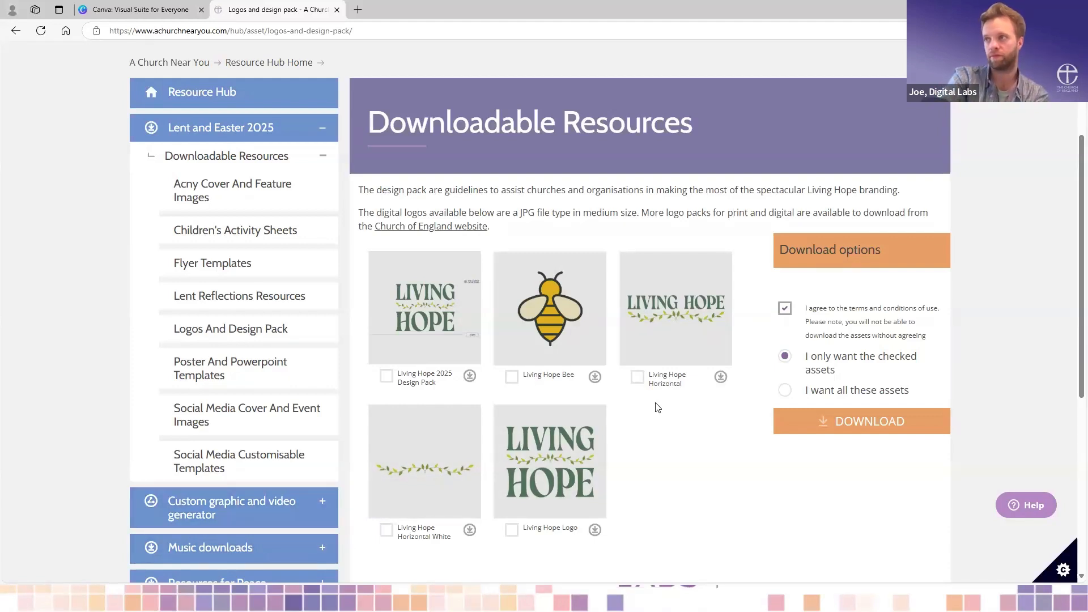
- Close the A Church Near You page and log in to Canva with the Digitalteam account and its password
click(337, 10)
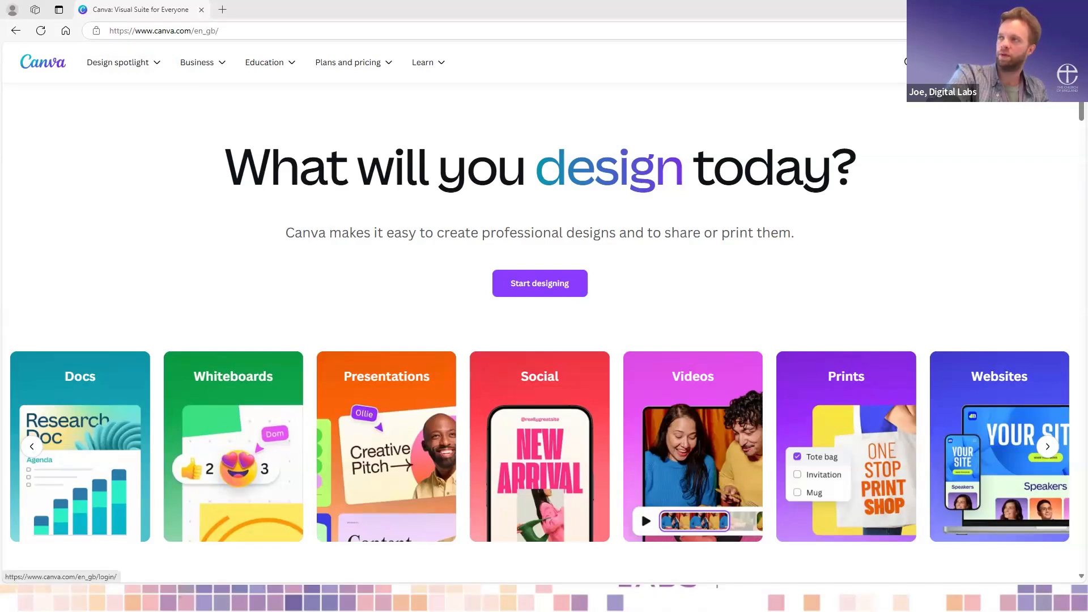
click(985, 63)
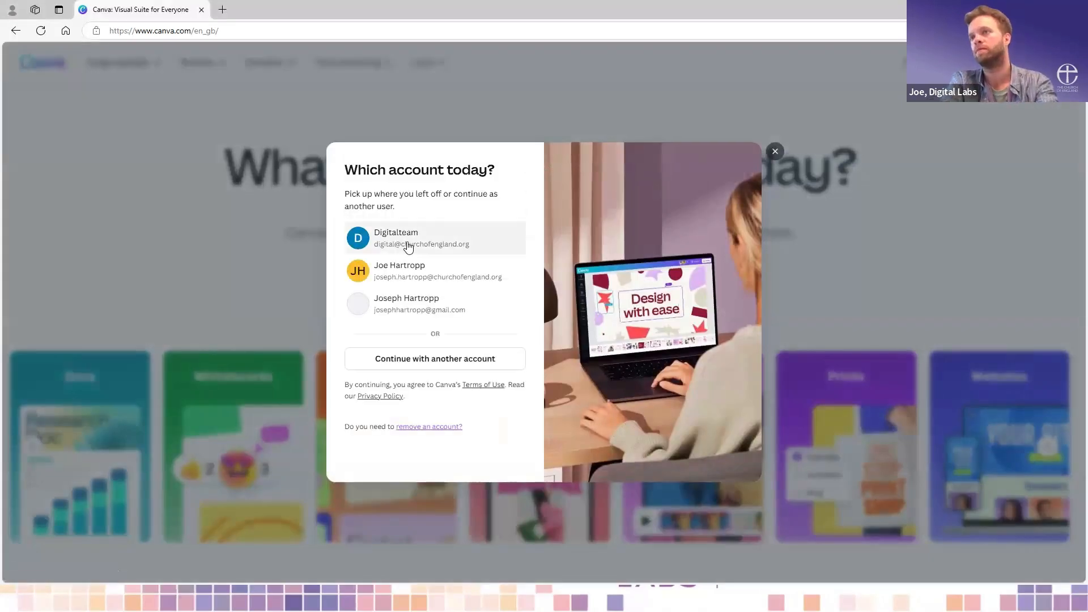
click(408, 242)
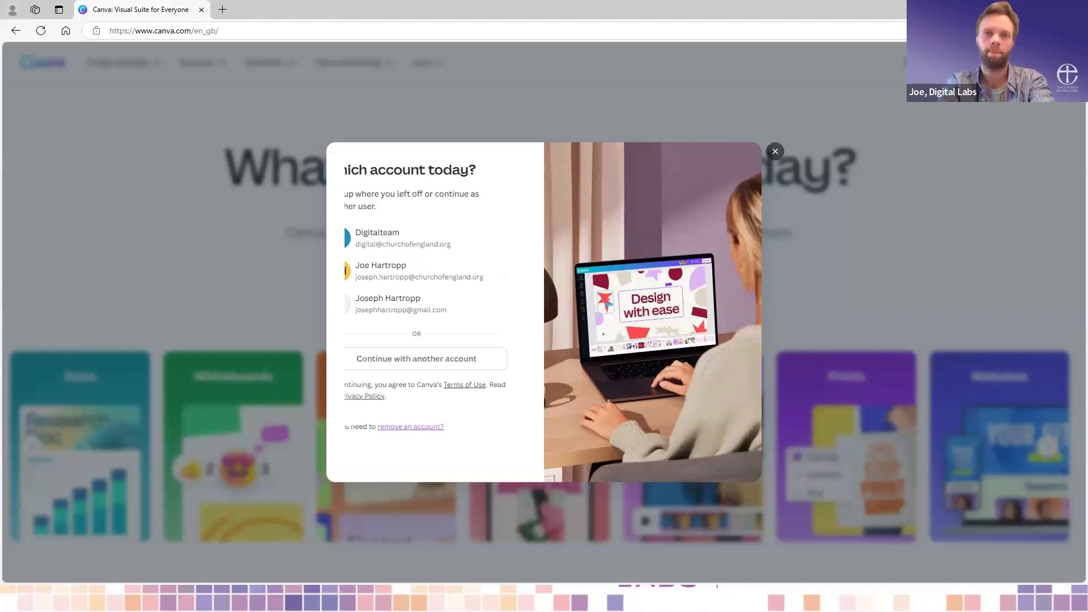
key(alt+Tab)
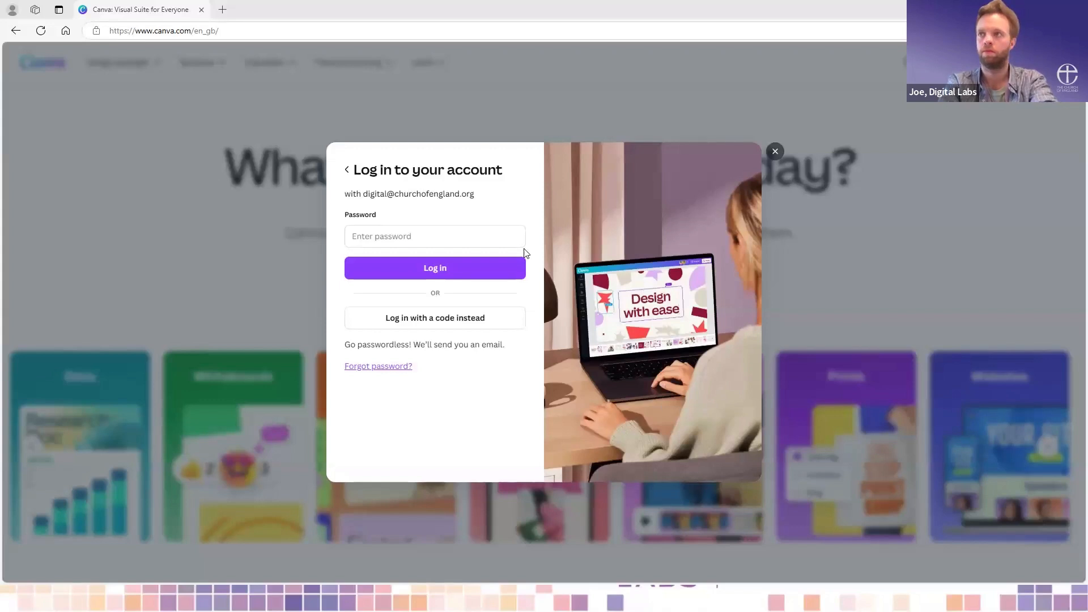
click(450, 232)
key(ctrl+v)
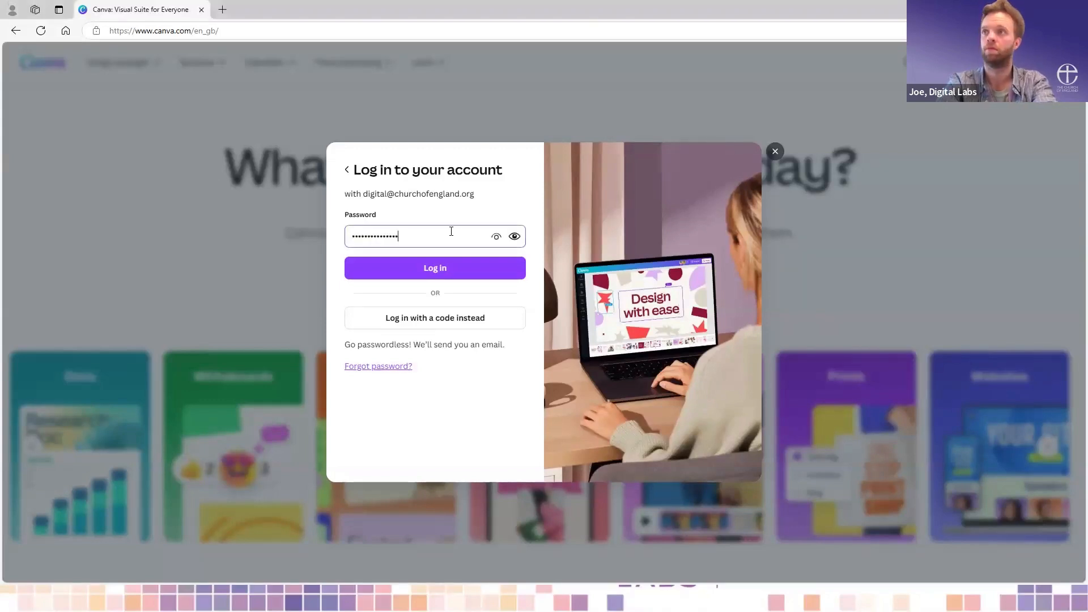
click(460, 269)
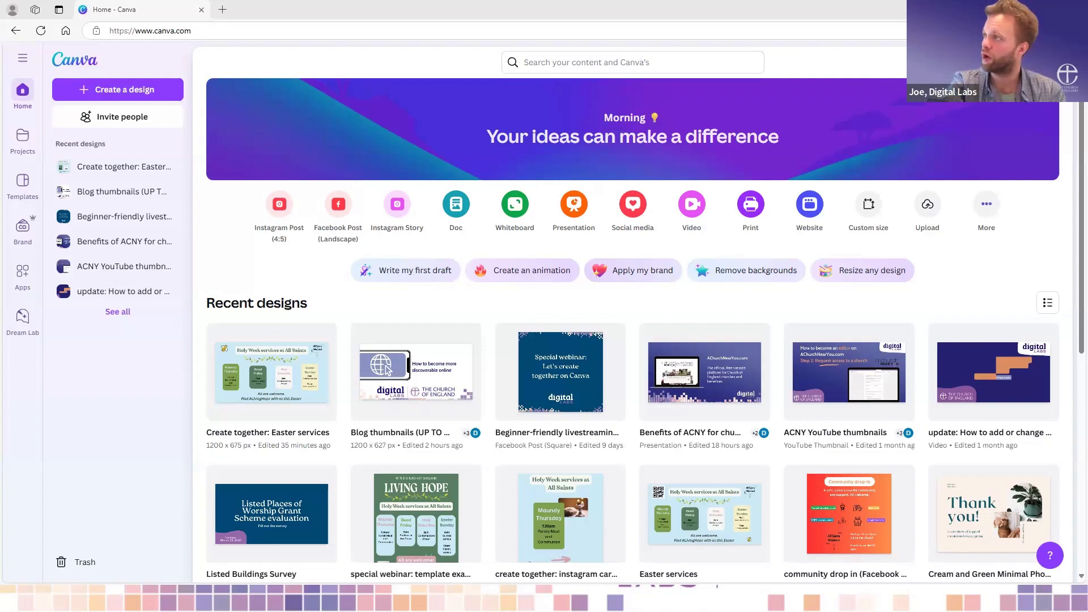
- Look up Canva's plans and pricing and view the Not-for-profit offer, closing the pricing page and the account options
click(1048, 63)
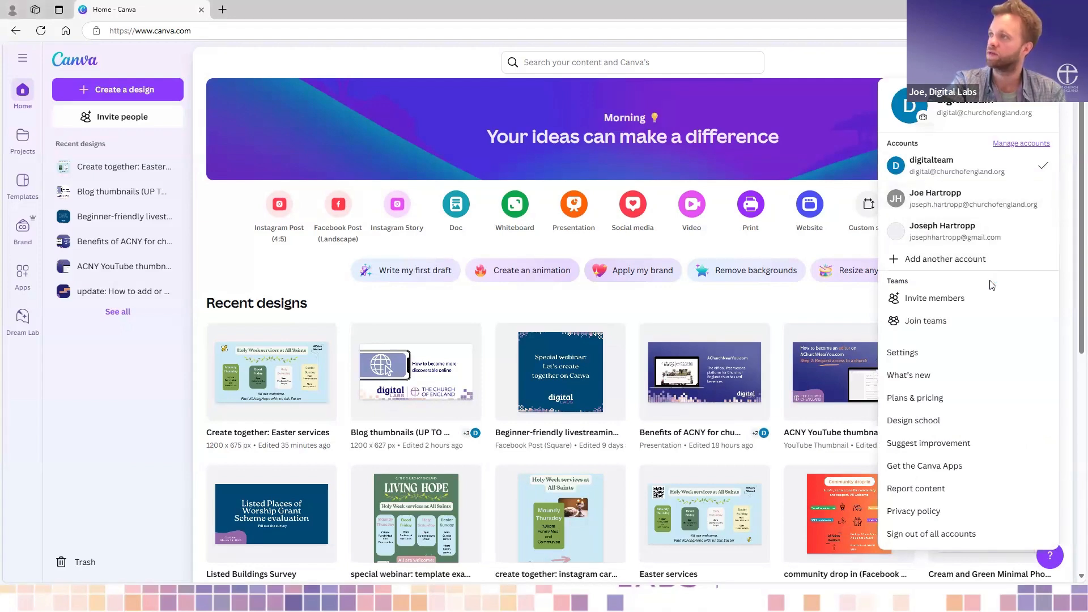
scroll(993, 286, down, 1)
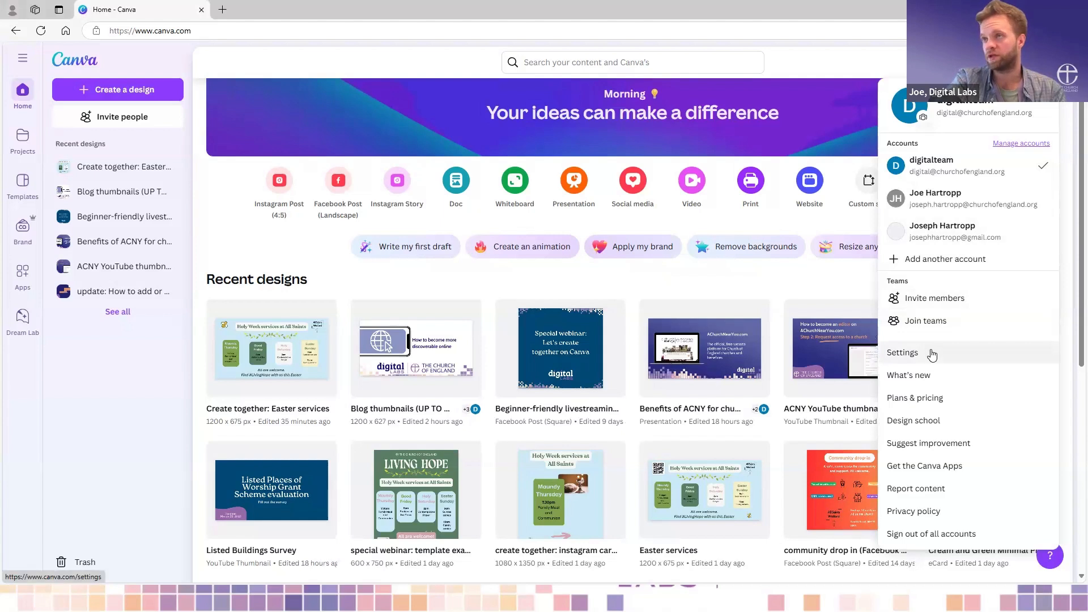
click(950, 406)
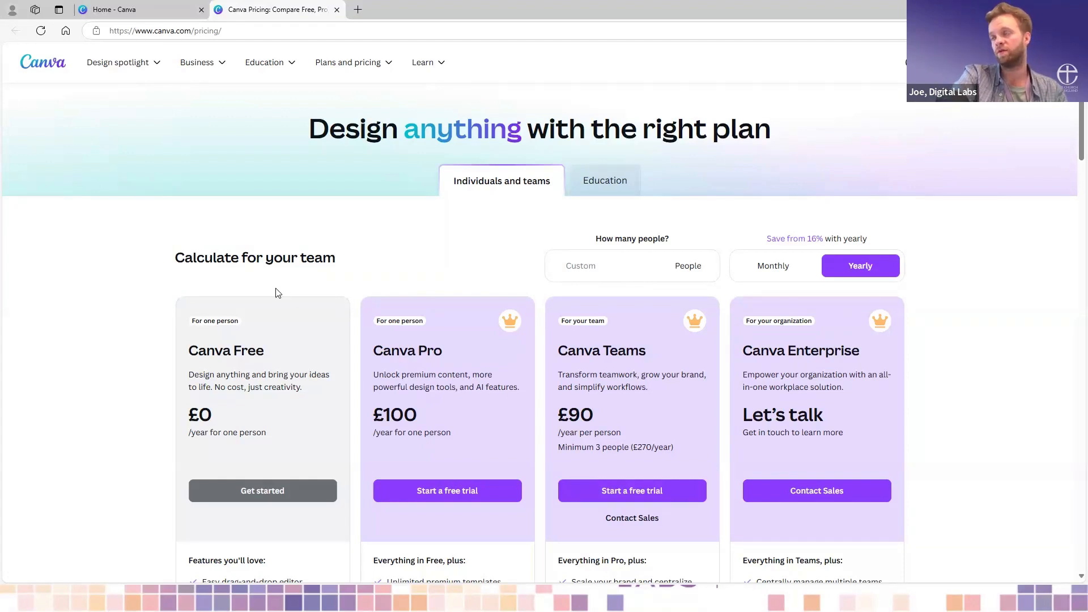
click(371, 69)
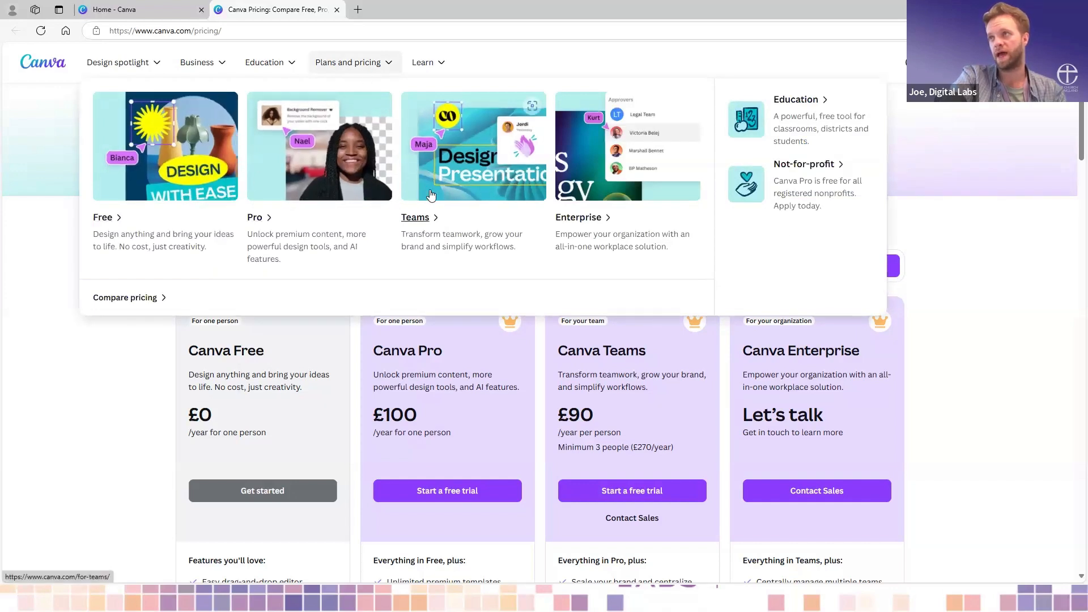
click(809, 177)
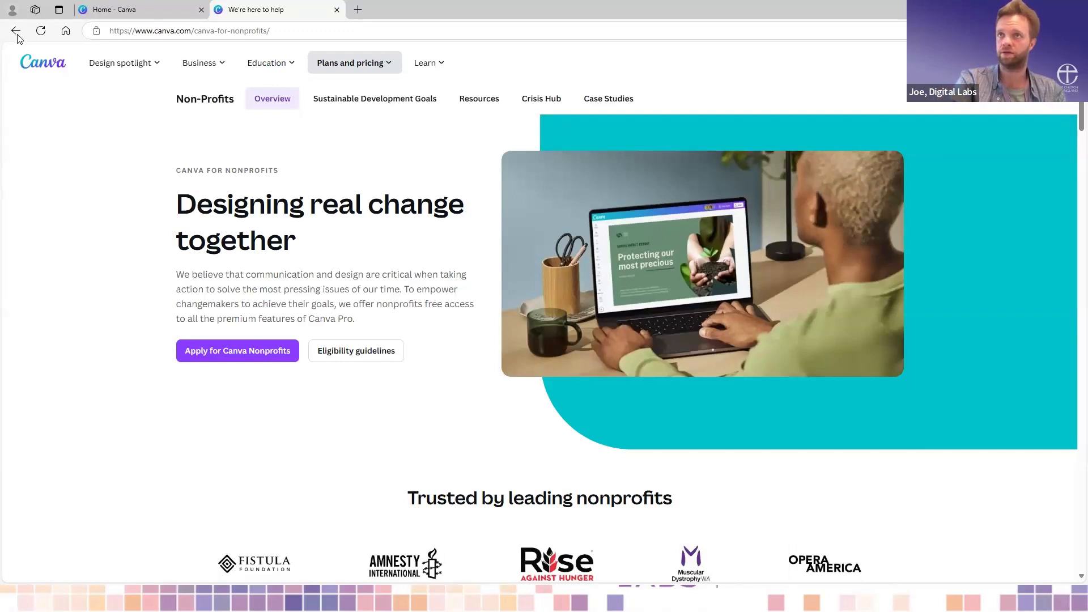
click(337, 9)
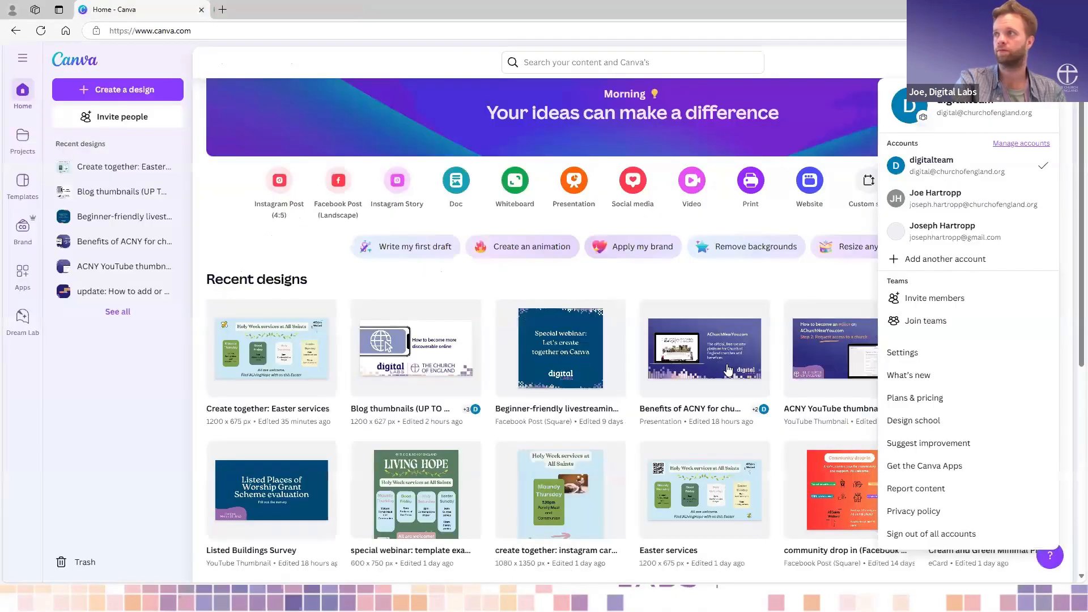
click(817, 287)
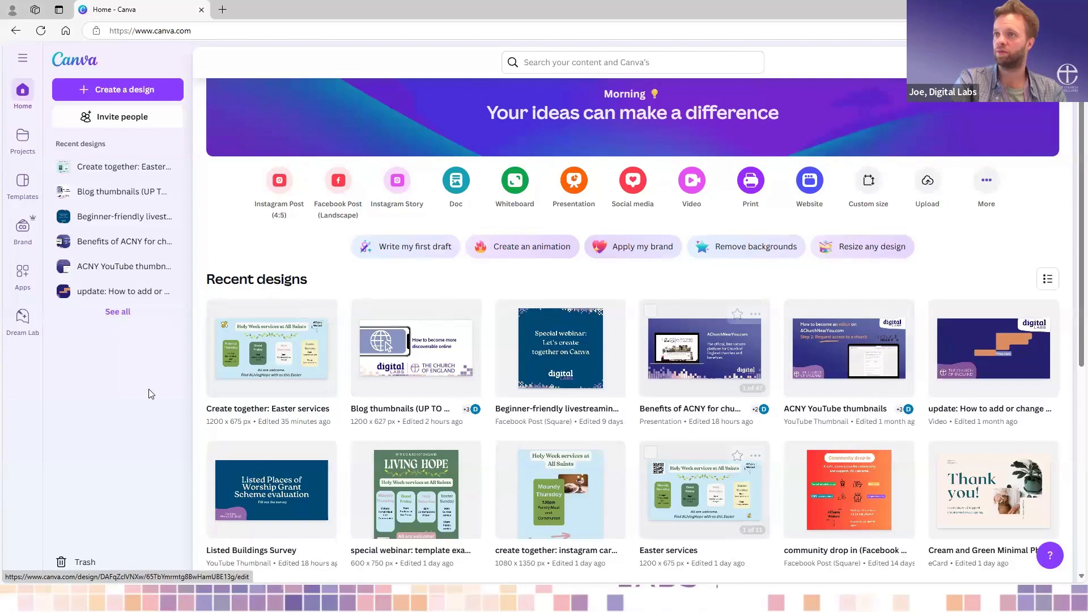
- Look over the recent designs on the home page and the folders and designs in Projects
scroll(593, 400, down, 6)
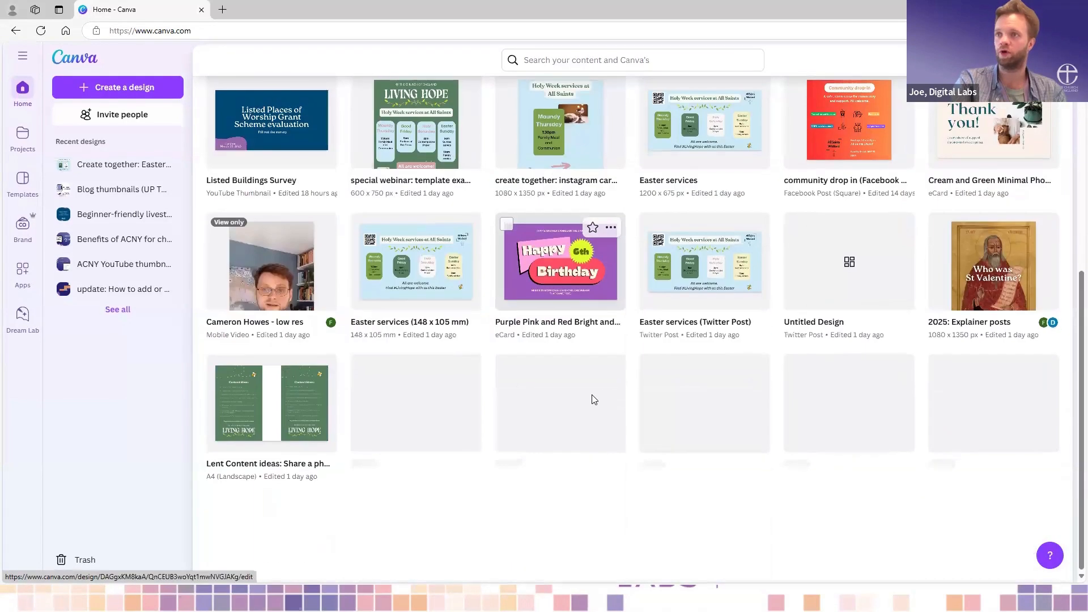
scroll(593, 400, up, 7)
scroll(593, 400, down, 1)
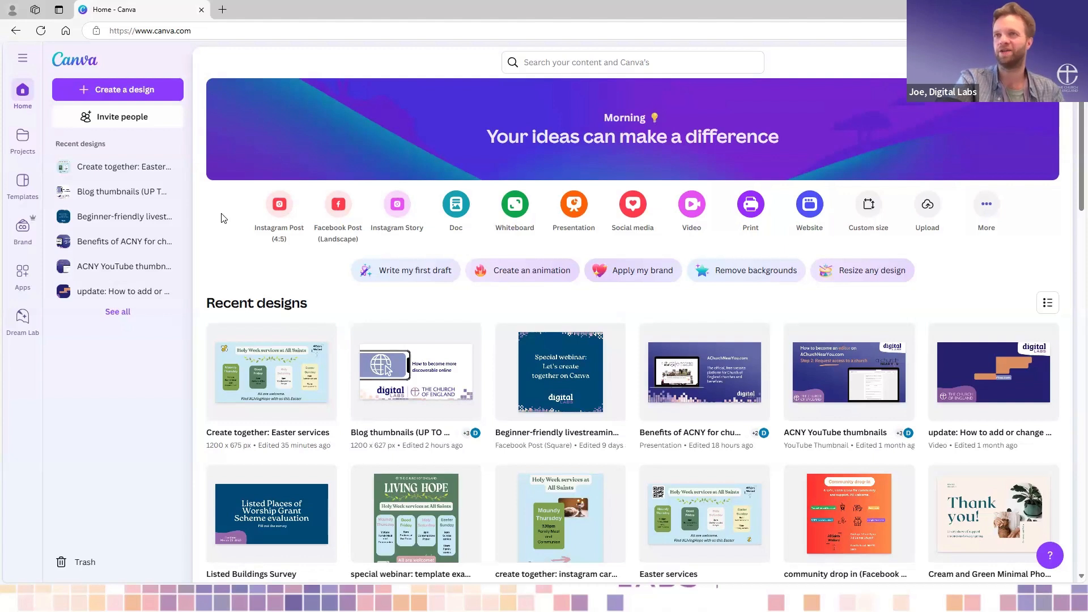
click(21, 141)
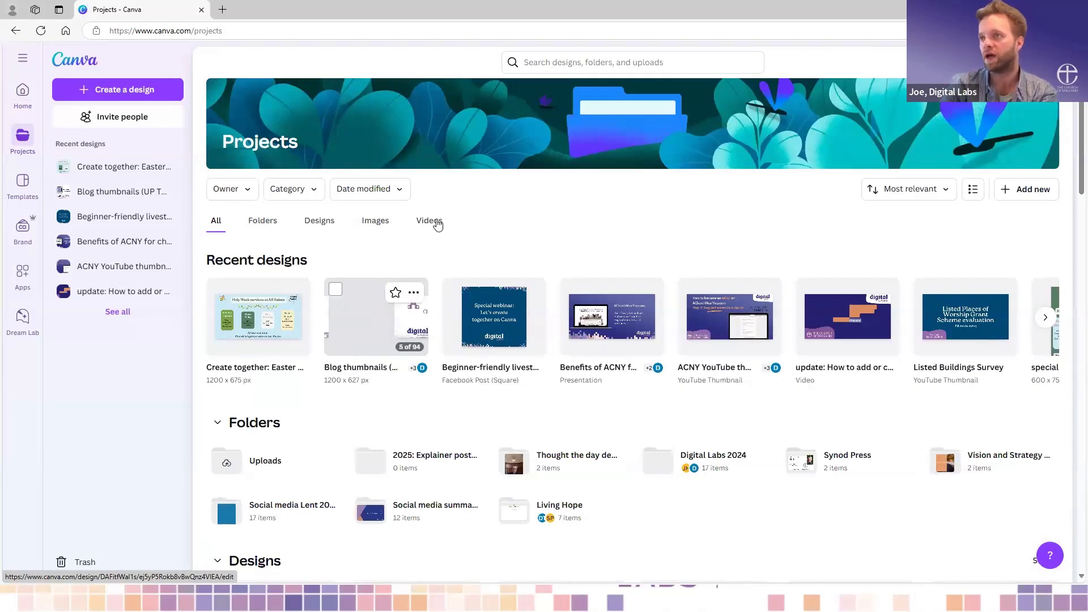
scroll(666, 221, down, 4)
scroll(667, 221, up, 3)
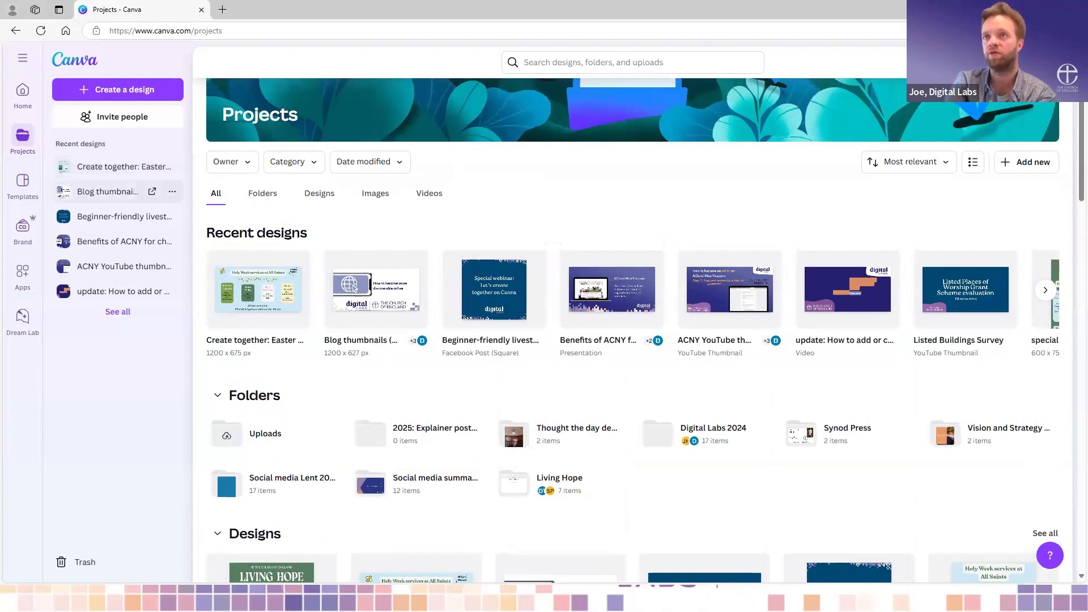
- Open the Templates library and browse its categories, top picks, upcoming events and social media and video templates
click(26, 189)
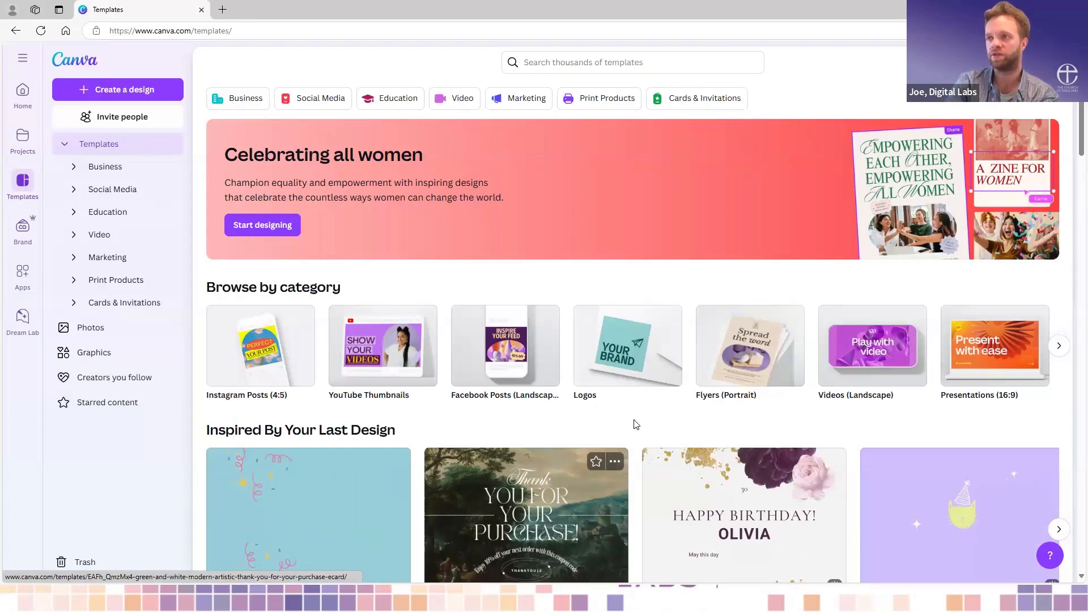
scroll(635, 423, down, 3)
scroll(635, 424, down, 2)
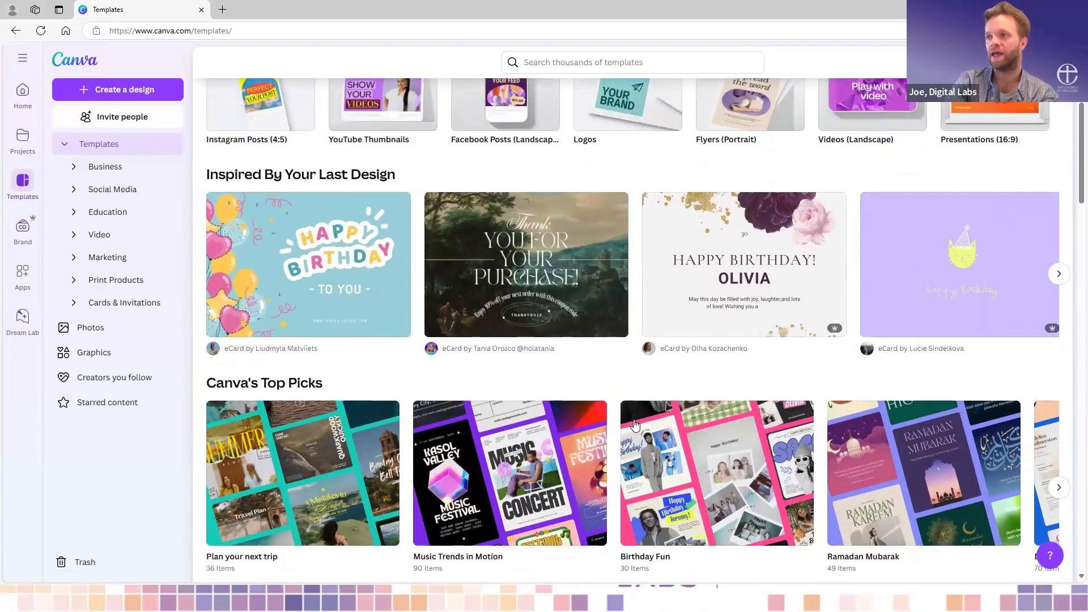
scroll(635, 424, down, 4)
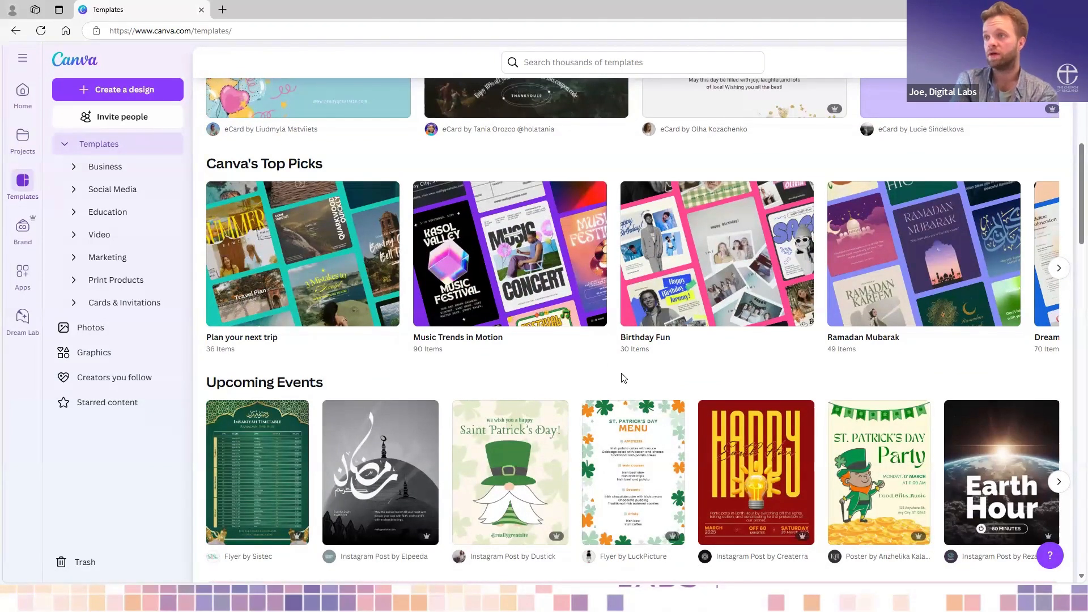
scroll(624, 378, down, 4)
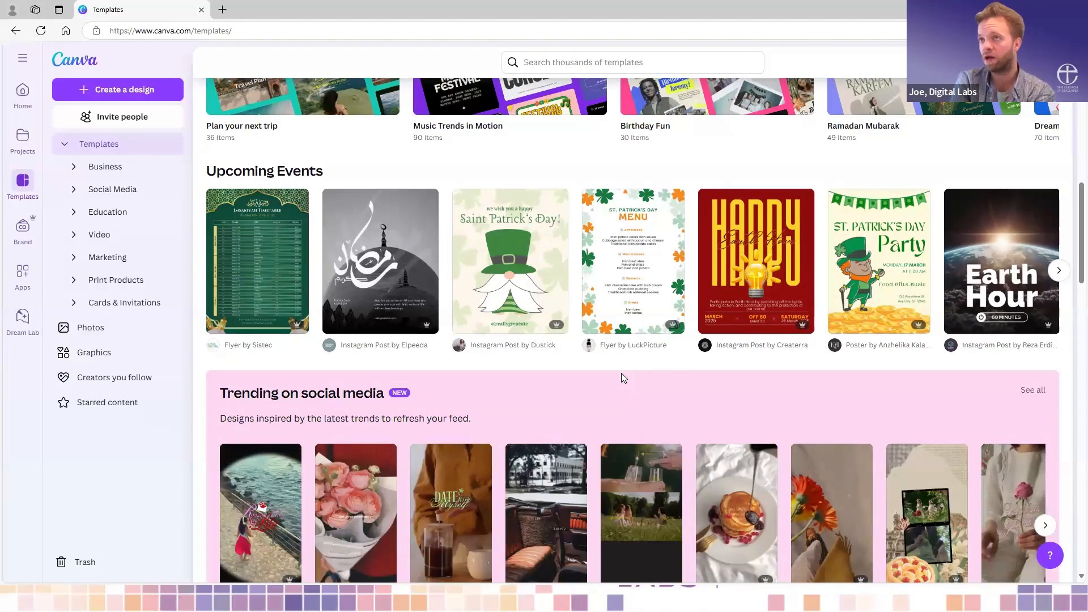
scroll(624, 378, down, 3)
scroll(622, 378, down, 6)
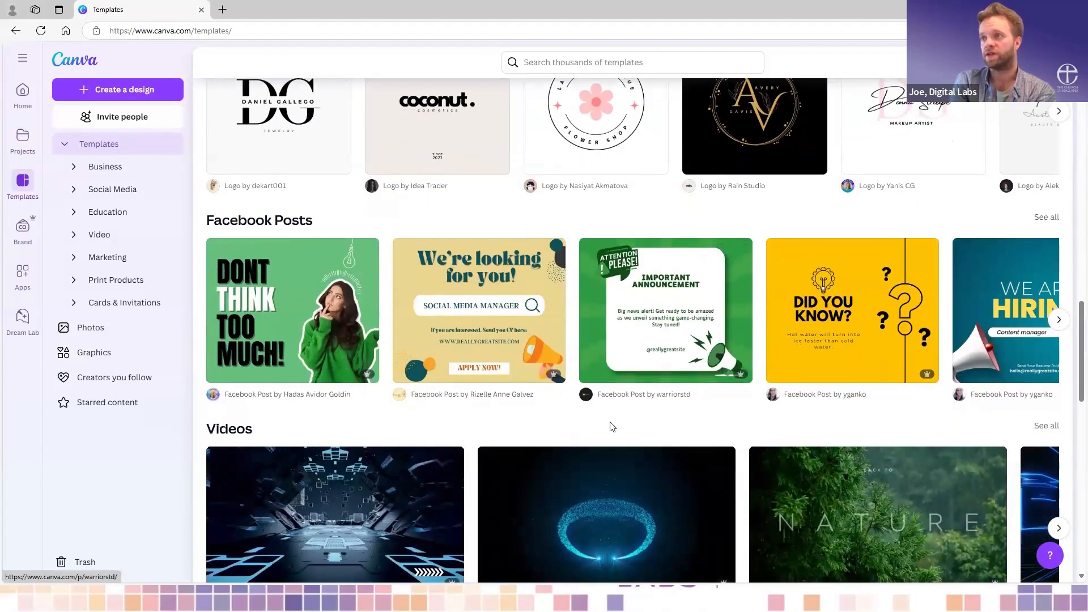
scroll(596, 415, down, 2)
scroll(596, 417, down, 3)
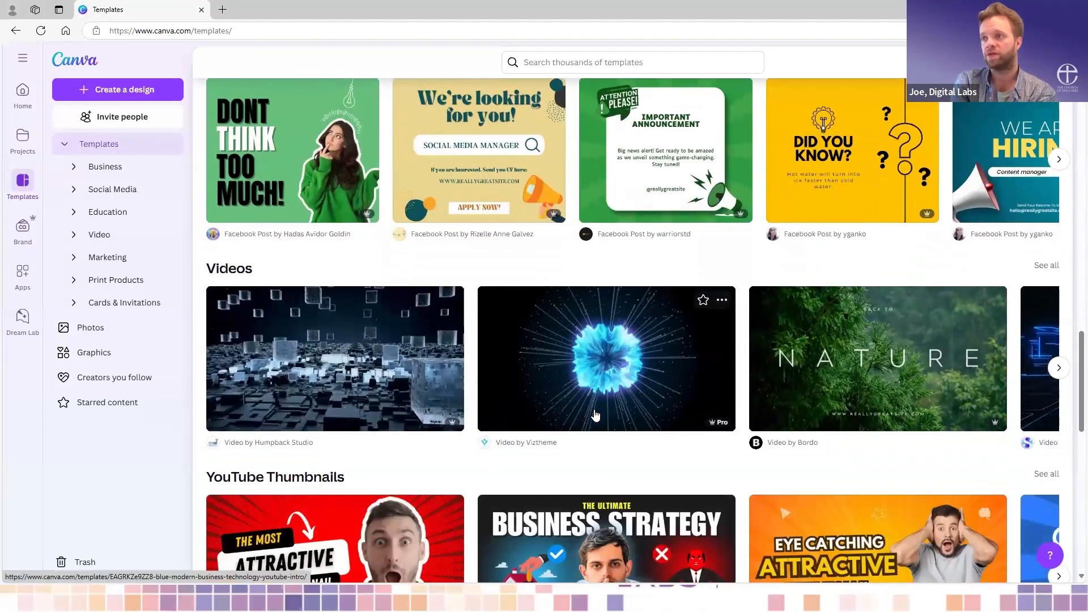
scroll(596, 416, up, 5)
scroll(595, 416, up, 15)
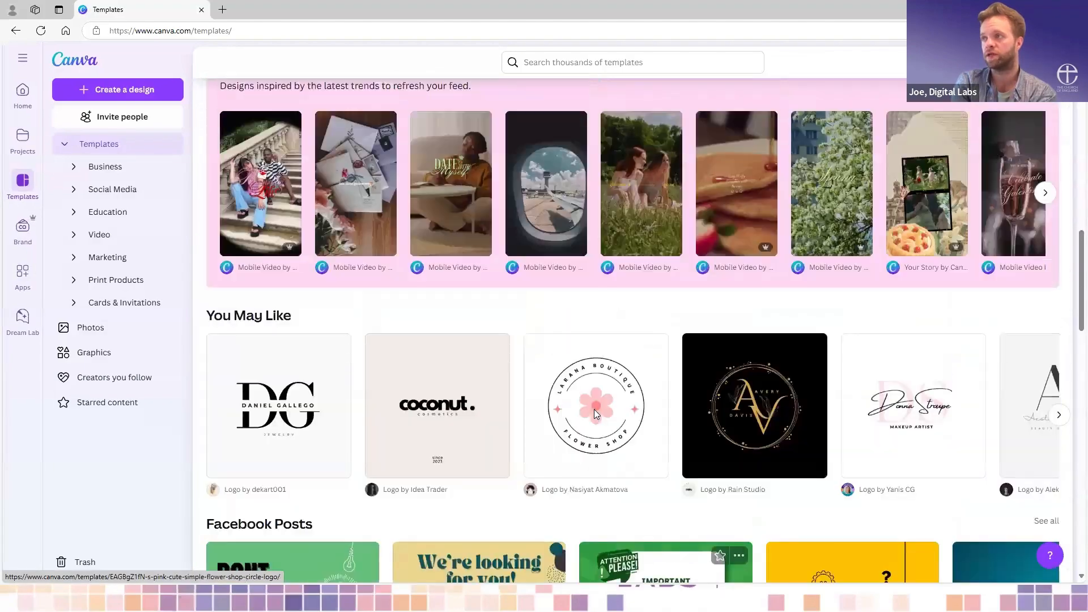
scroll(596, 390, up, 6)
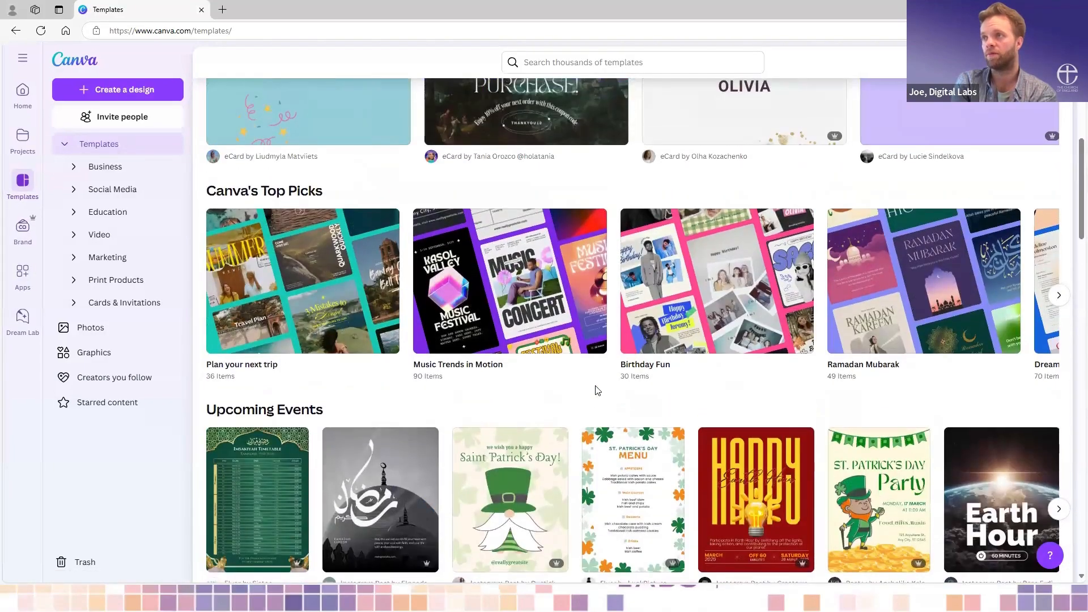
scroll(596, 390, up, 3)
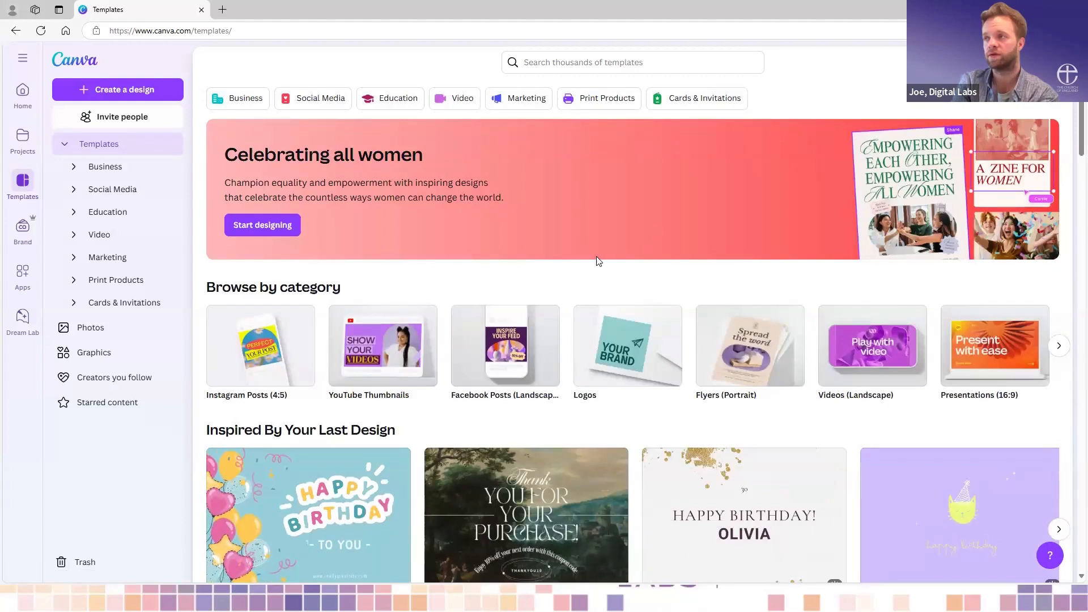
- Open the Brand area and look over the available Brand Kits
click(22, 231)
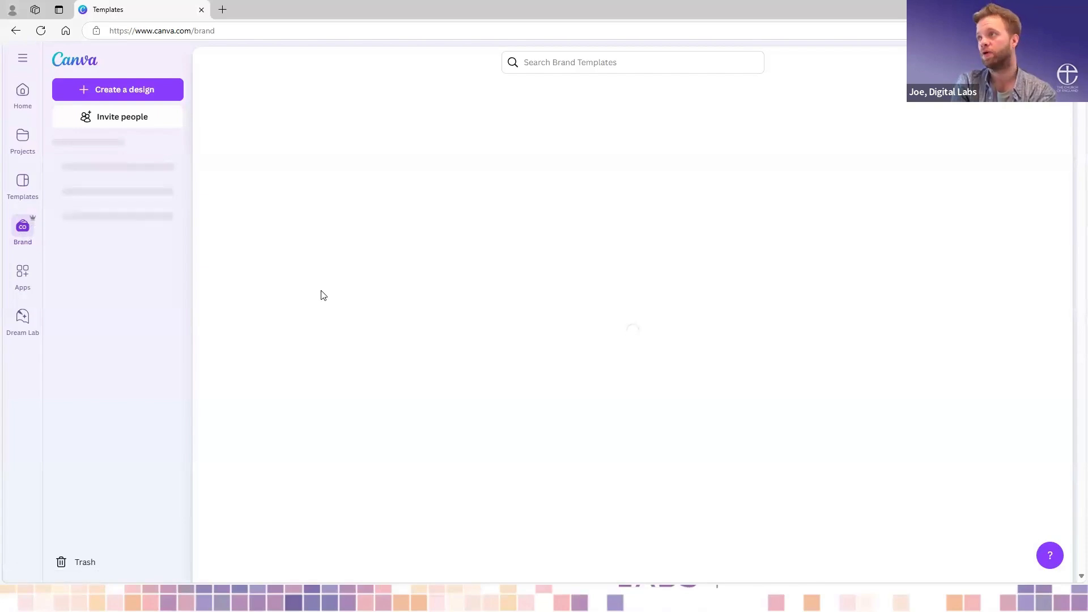
scroll(324, 295, up, 1)
scroll(324, 295, down, 3)
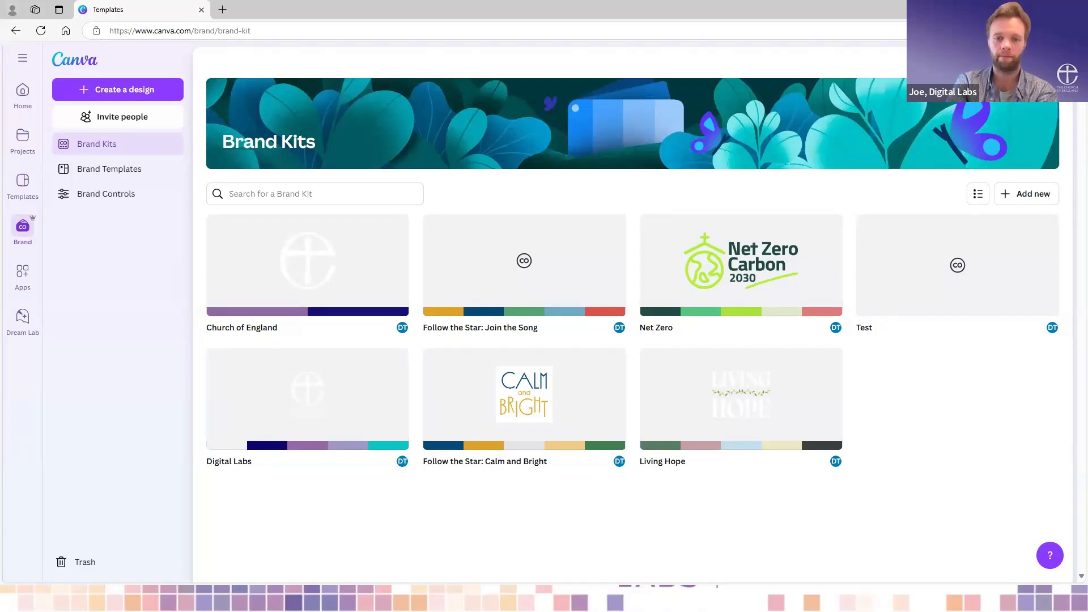
- Try to open Living_Hope_2025_Design_Pack.pdf in a new tab from its copied temporary file path, then close that tab
key(alt+Tab)
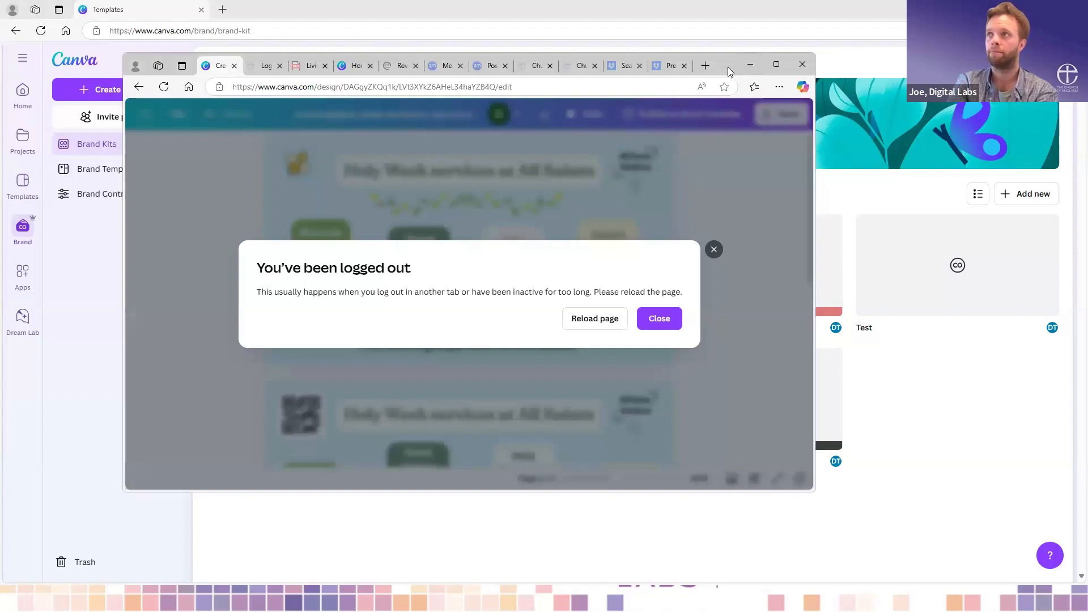
key(alt+Tab)
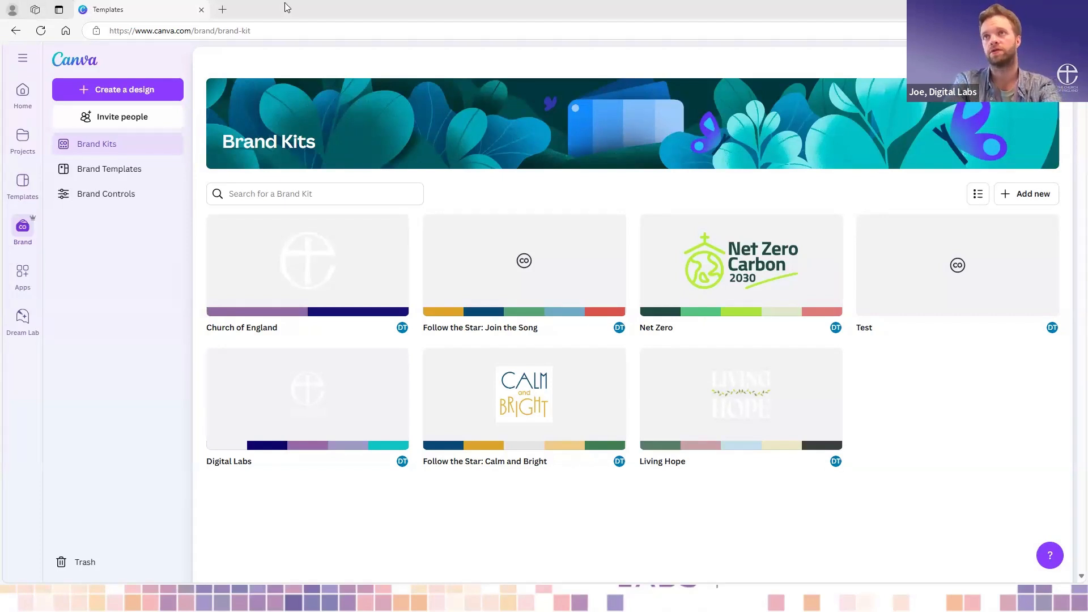
click(223, 11)
text(file:///C:/Users/joseph.hartropp/AppData/Local/Temp/0df8cc69-da5d-4cd3-81c0-6b0fa889eecd_logos-and-design-pack%20(3).zip.ecd/Living_Hope_2025_Design_Pack.pdf)
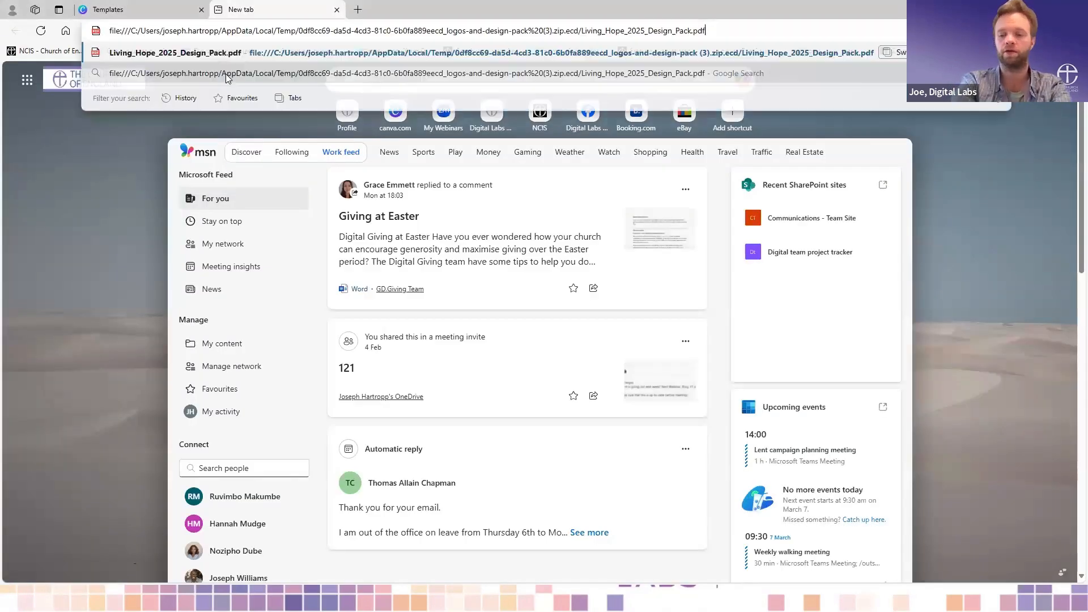
key(Return)
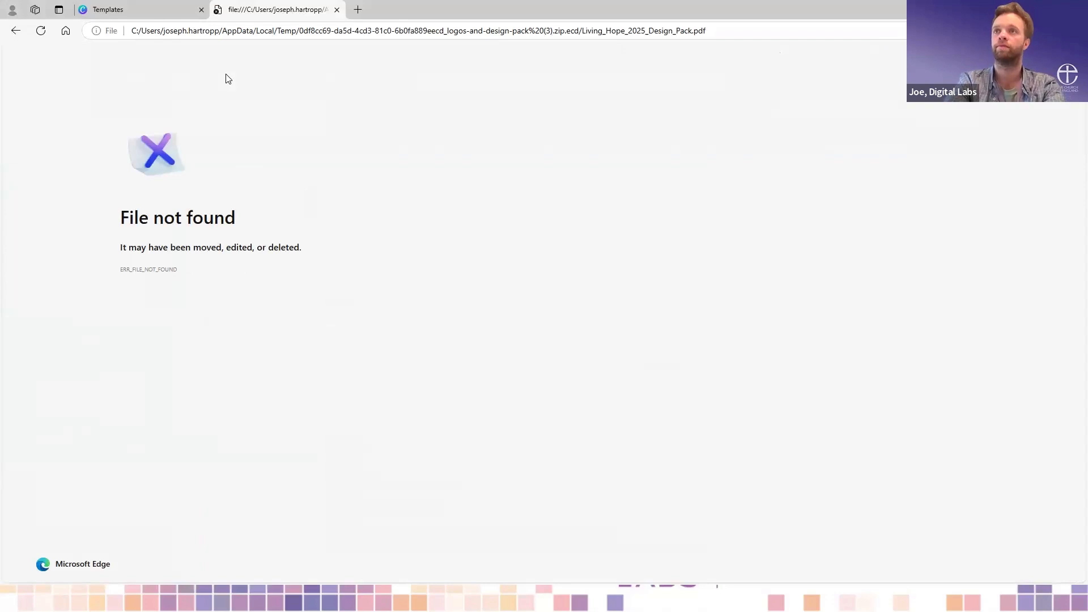
click(179, 12)
click(310, 9)
click(336, 10)
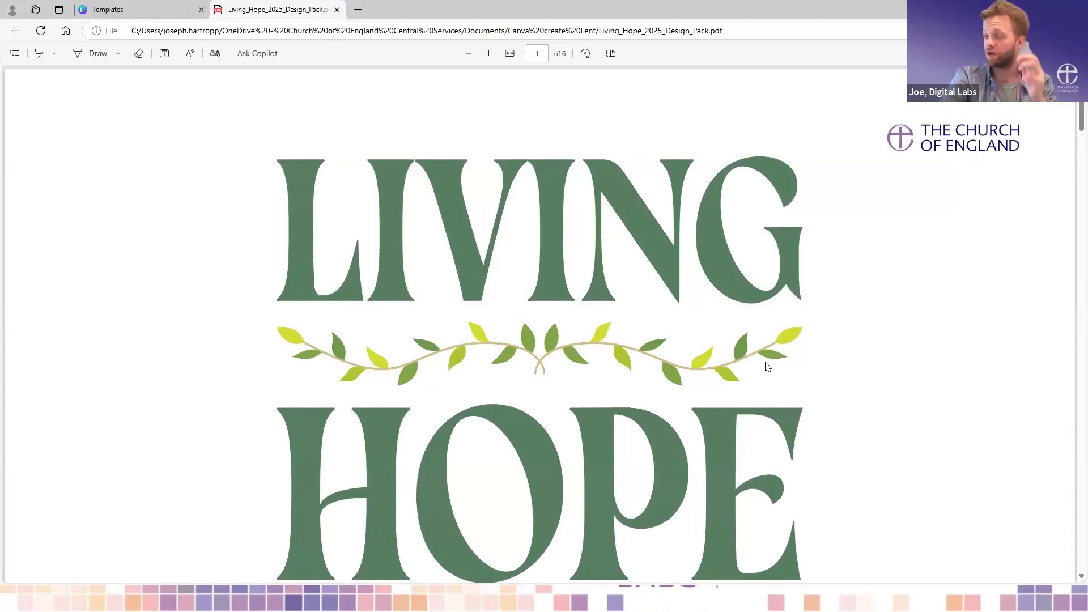
- Read through the Living Hope 2025 Design Pack PDF for the logo variations, primary colour and secondary colours
scroll(768, 367, down, 1)
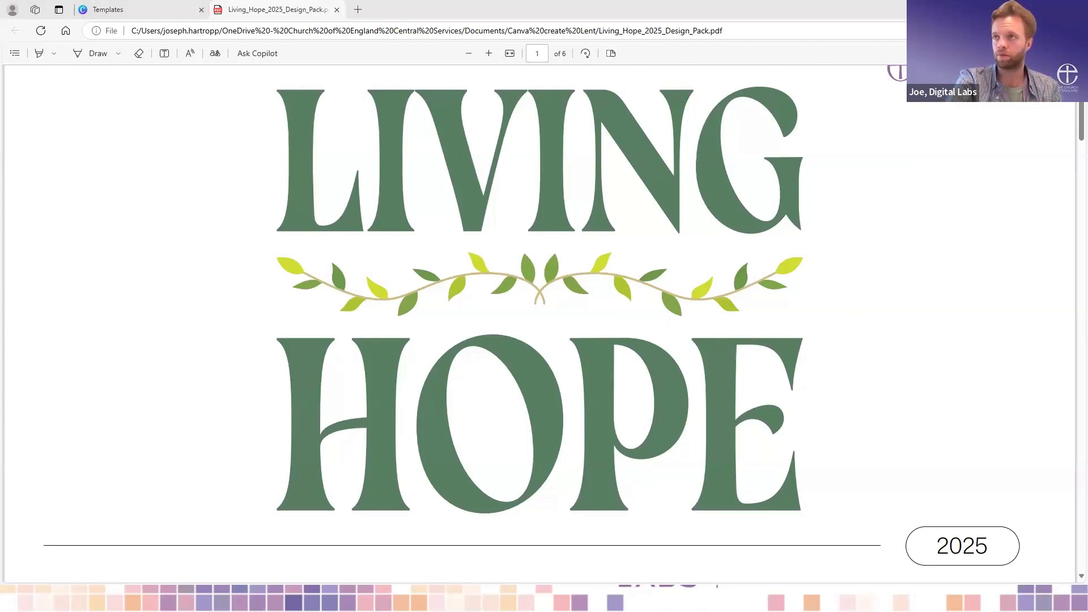
scroll(695, 425, down, 8)
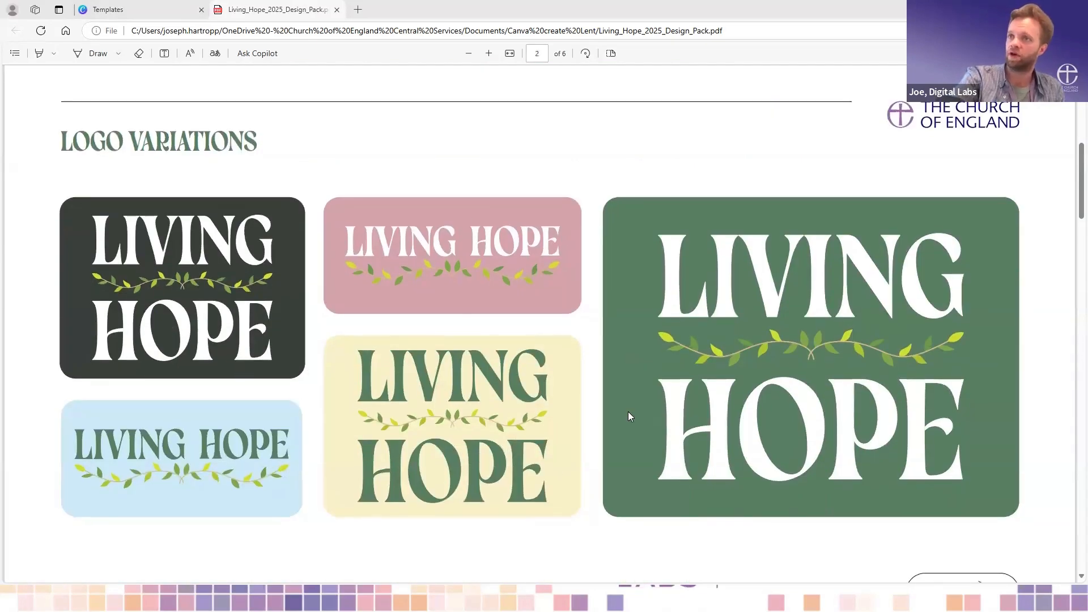
scroll(631, 456, down, 9)
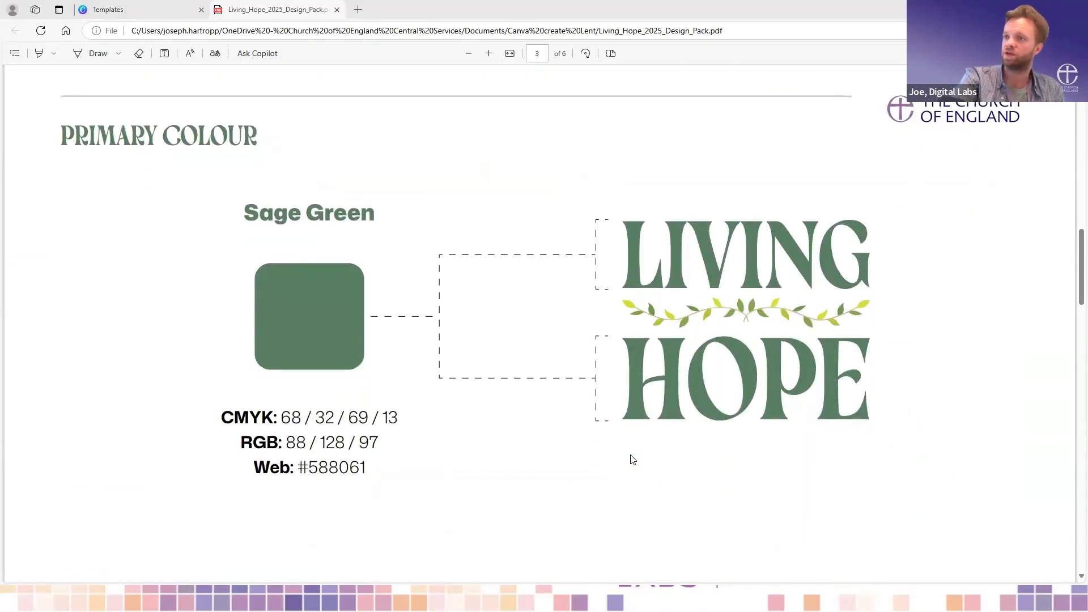
scroll(632, 266, down, 9)
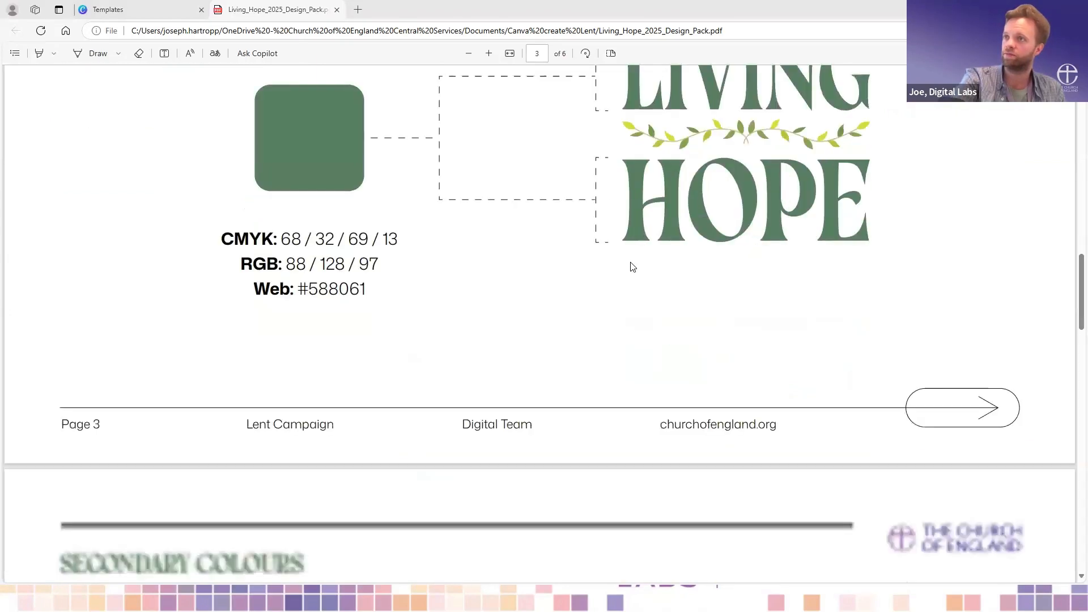
scroll(631, 262, down, 2)
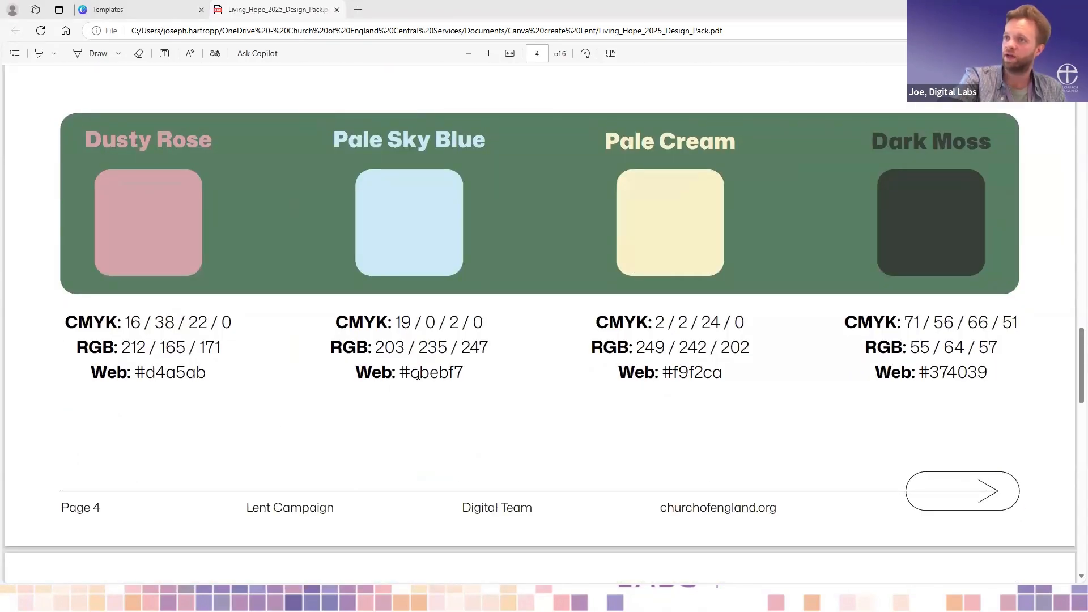
scroll(516, 306, down, 9)
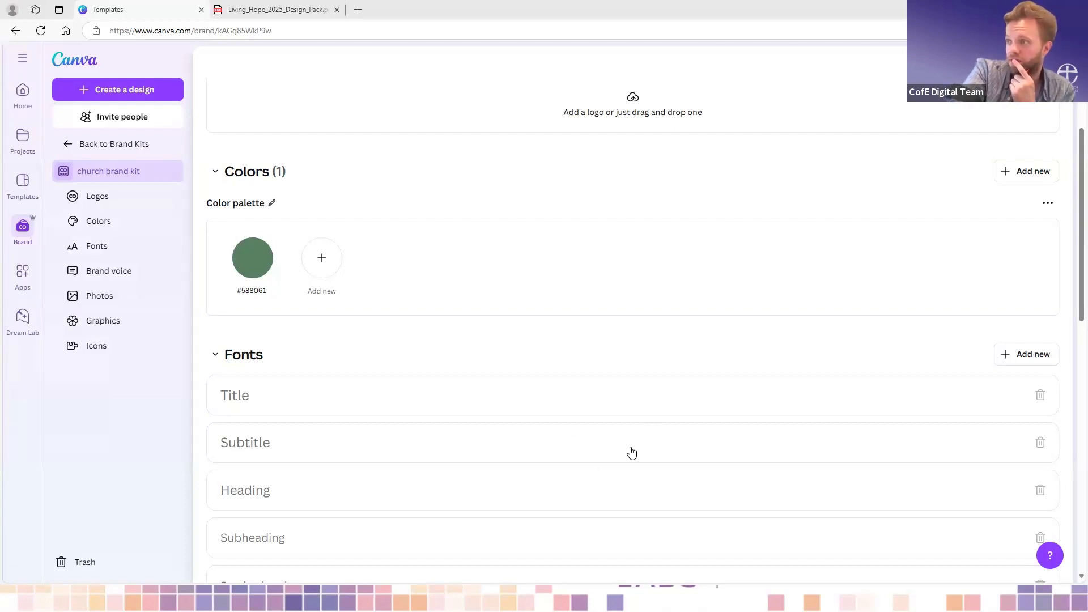
- Review the logos, colors and fonts sections of the church brand kit
scroll(645, 385, up, 1)
scroll(646, 385, up, 2)
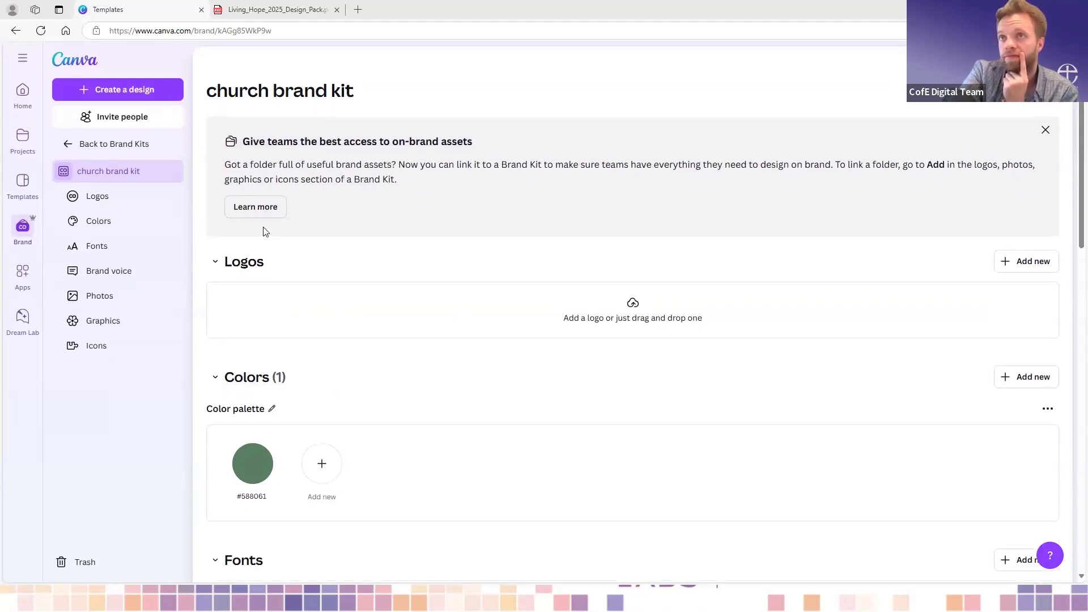
scroll(451, 432, down, 1)
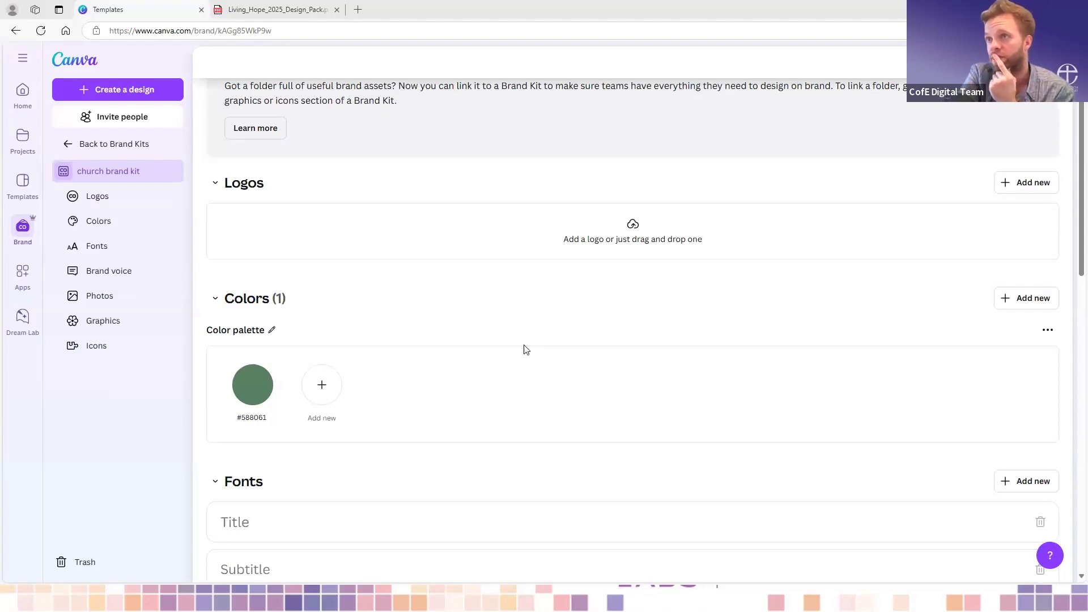
- Return to the Brand Kits overview and look through the trending, new and team apps on the Apps page
scroll(524, 349, down, 3)
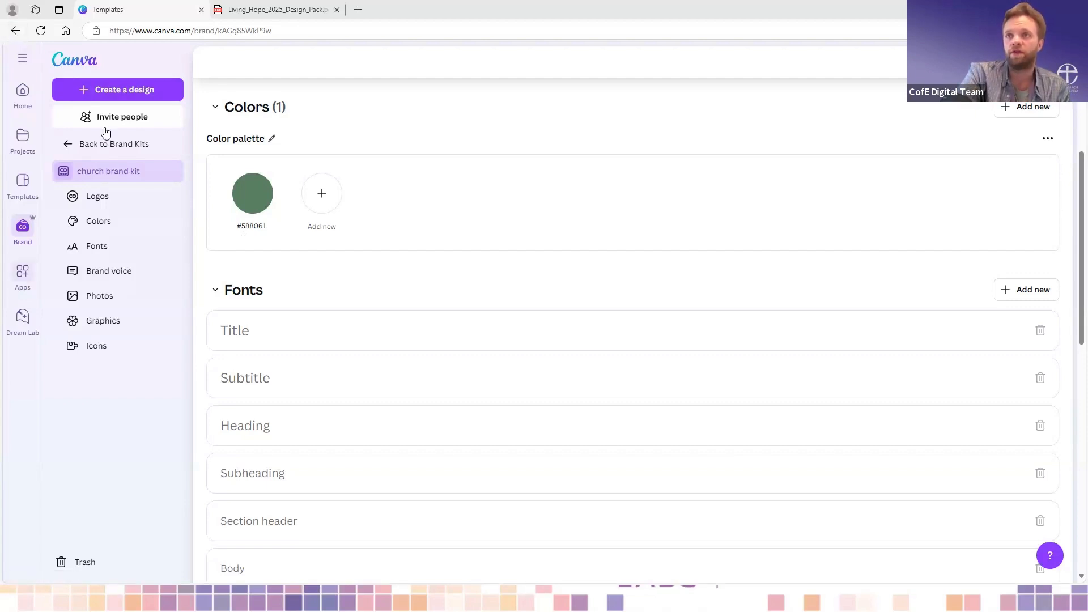
click(23, 233)
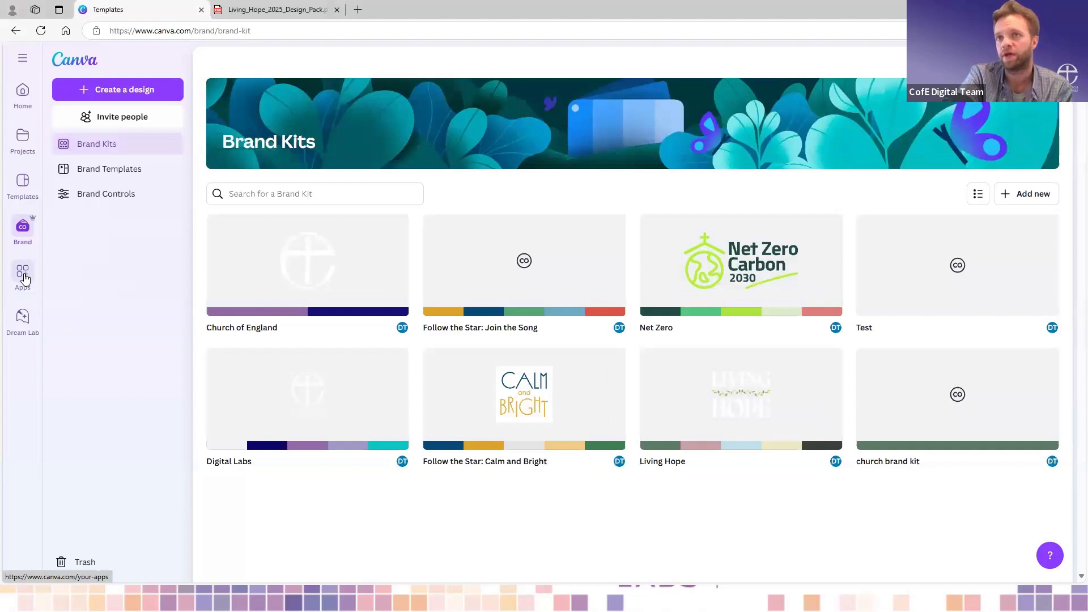
click(23, 277)
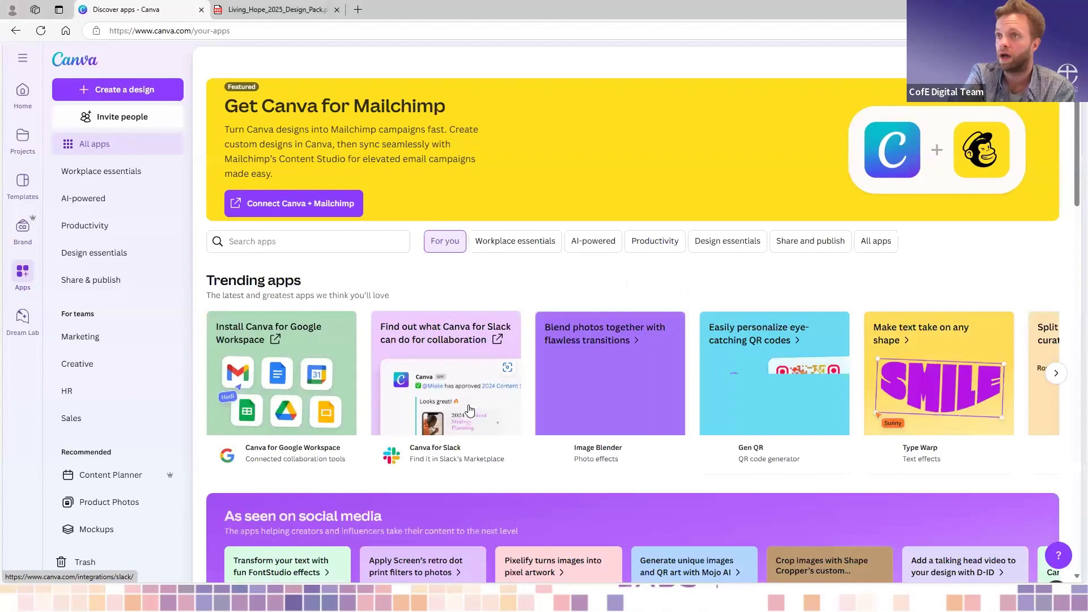
scroll(470, 409, down, 8)
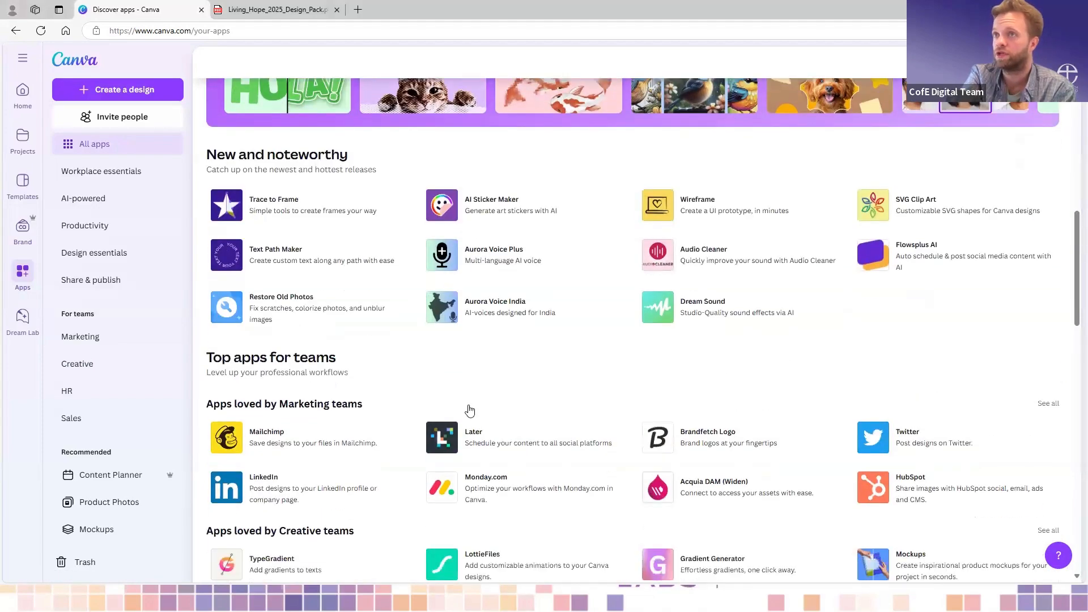
scroll(469, 410, down, 1)
scroll(470, 409, down, 1)
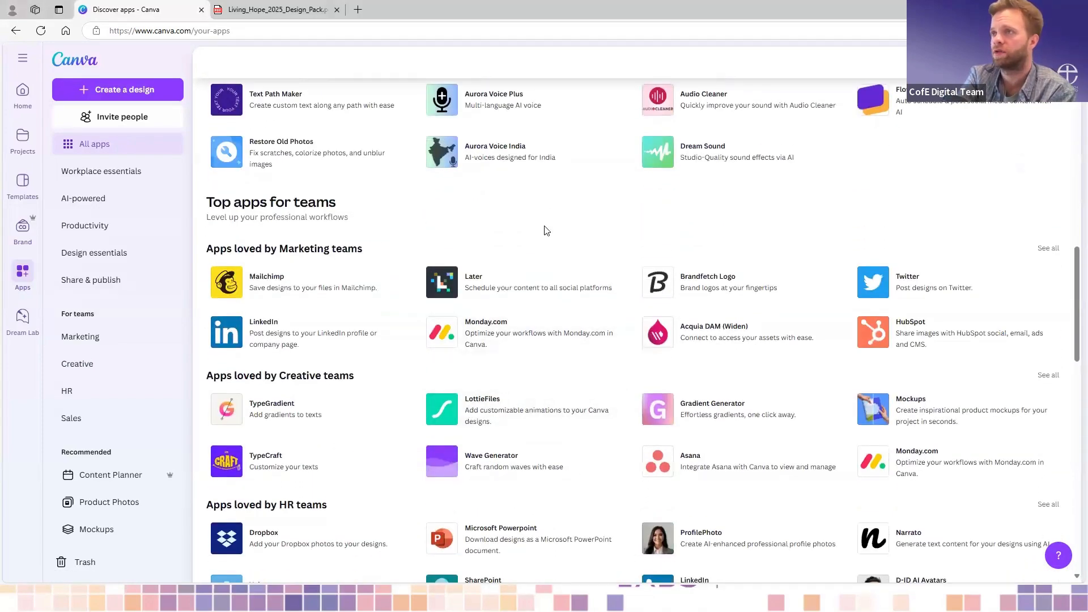
scroll(546, 230, up, 10)
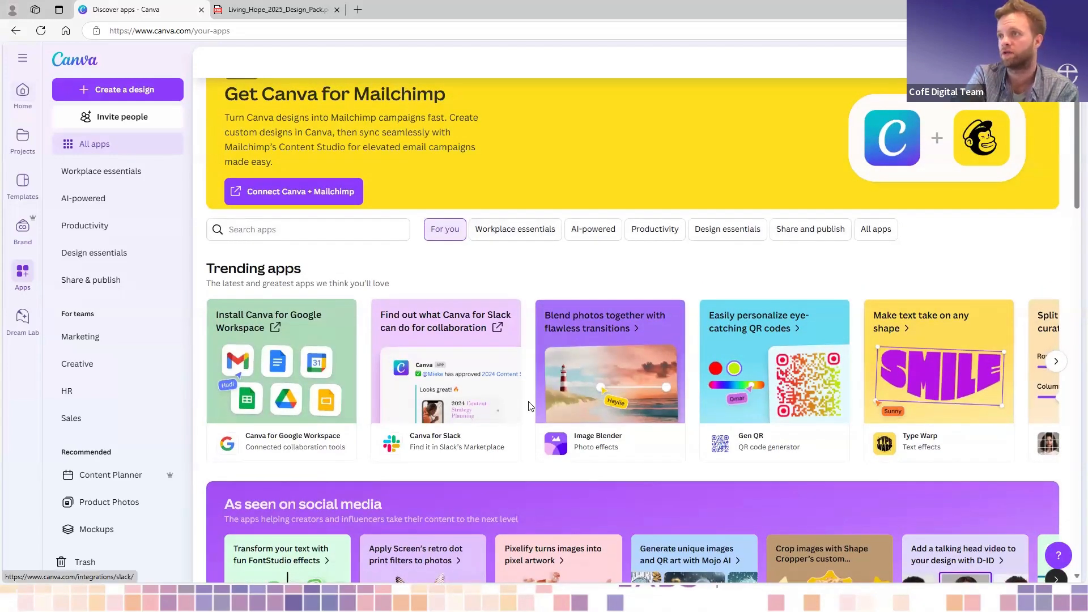
scroll(317, 227, up, 1)
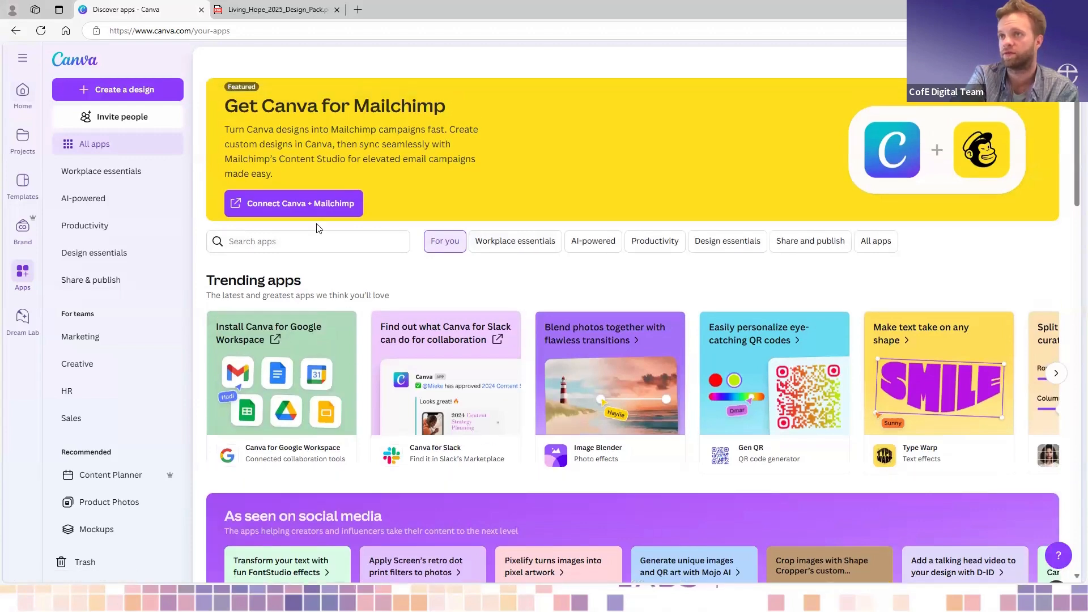
- Start a new design from the home page and look at the custom size options
click(23, 93)
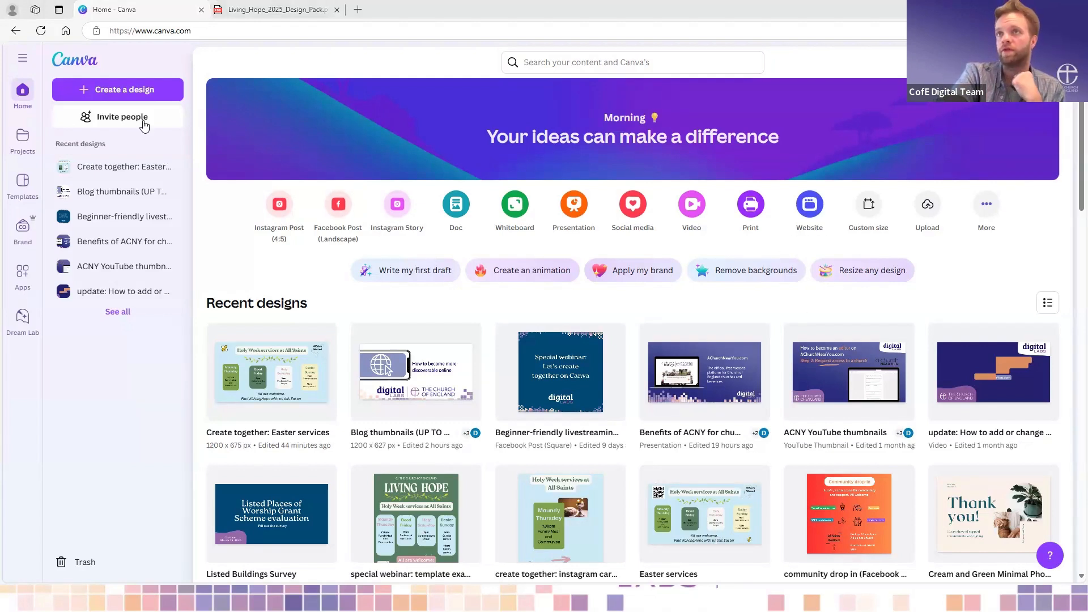
click(124, 89)
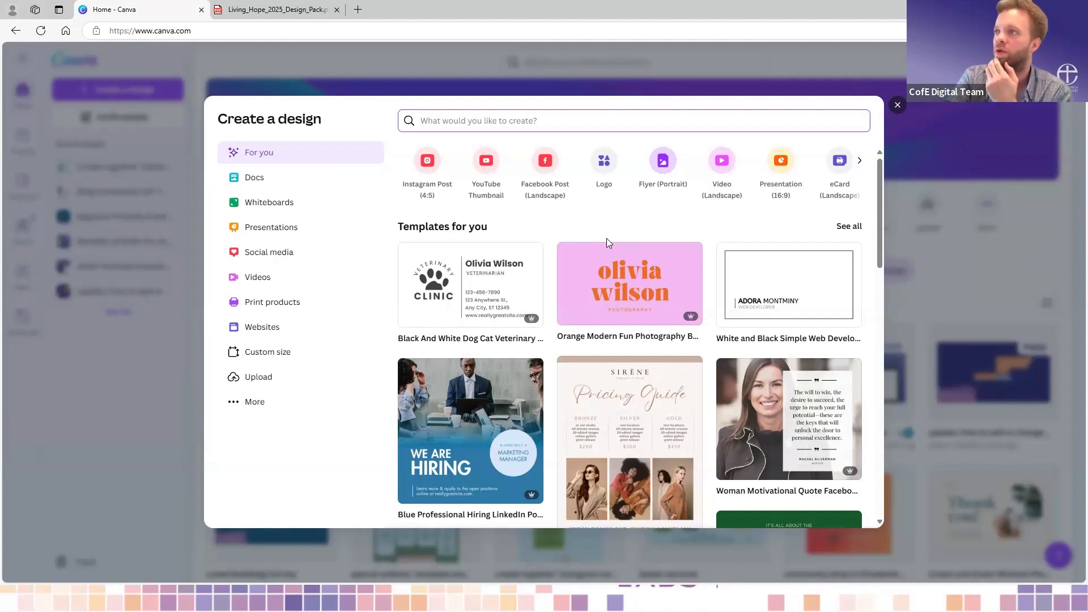
click(290, 354)
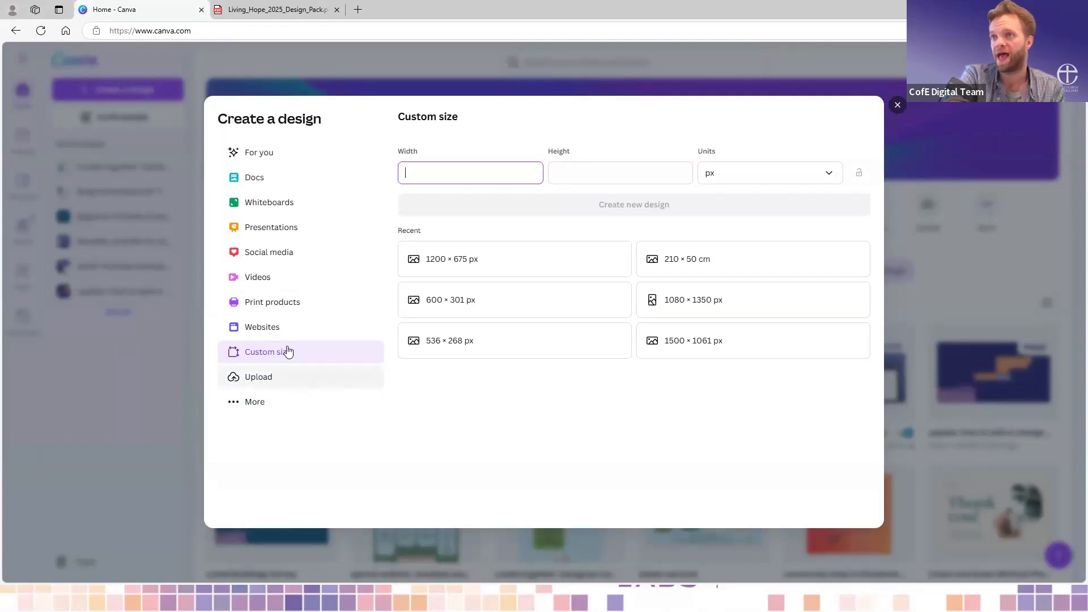
- Upload the Living_Hope_Facebook image from the Canva create Lent folder in Documents
click(284, 382)
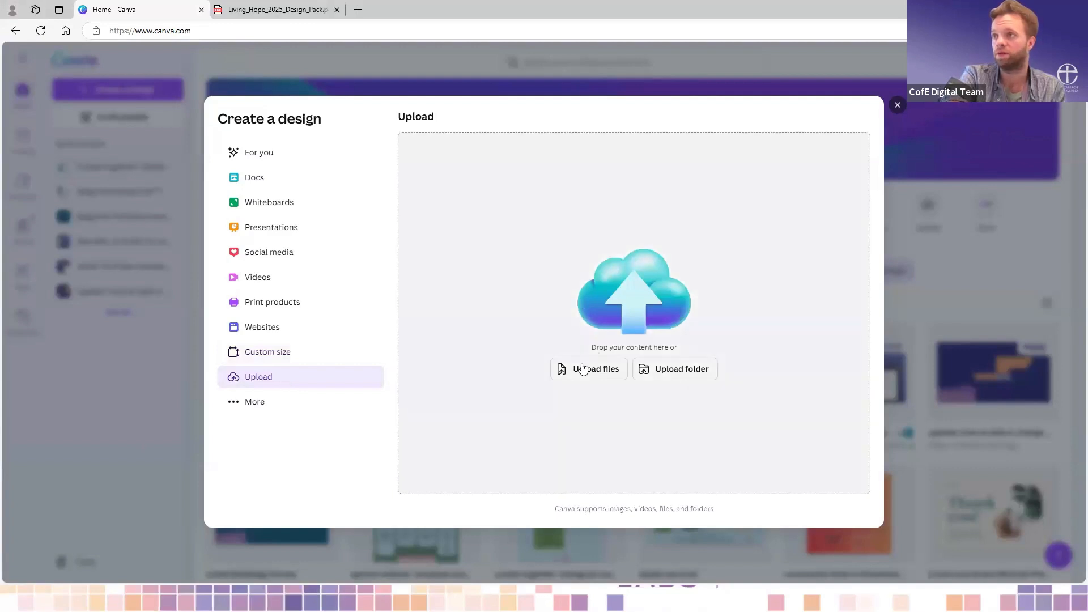
click(582, 372)
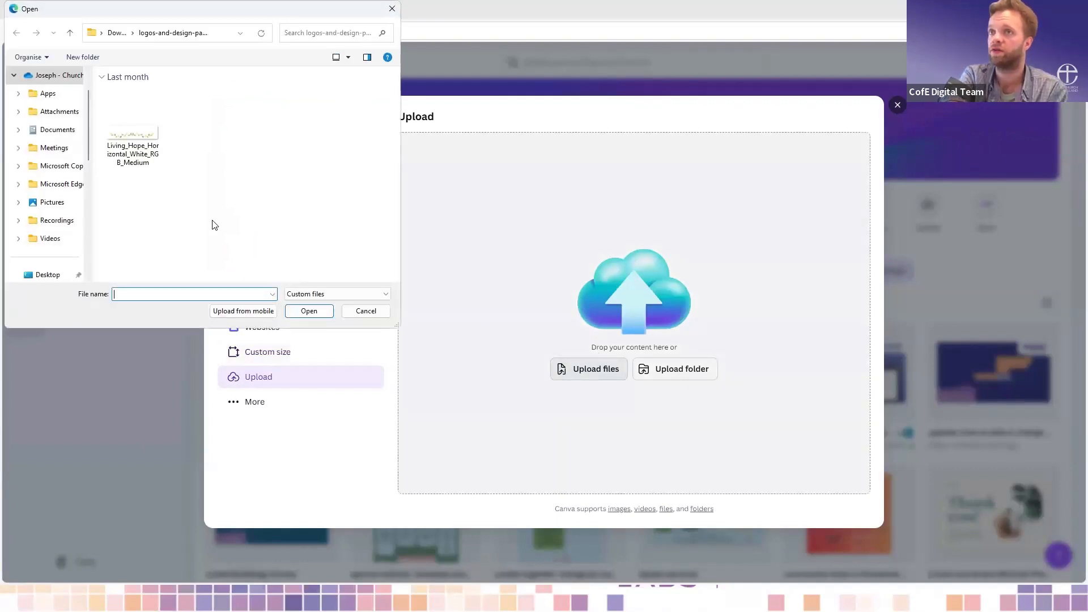
scroll(64, 213, down, 2)
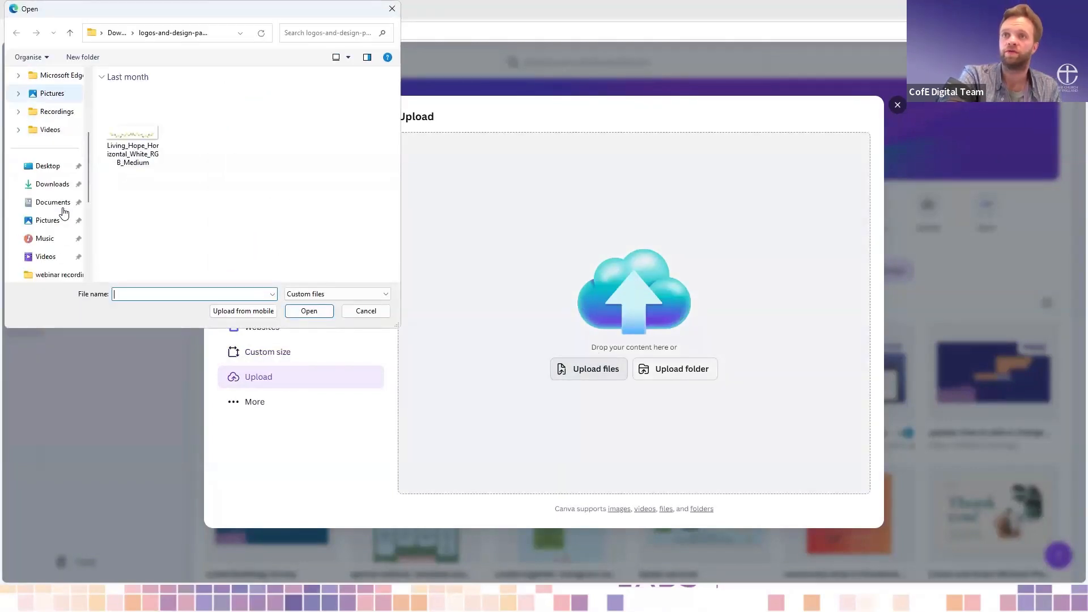
scroll(64, 213, down, 3)
scroll(62, 212, up, 8)
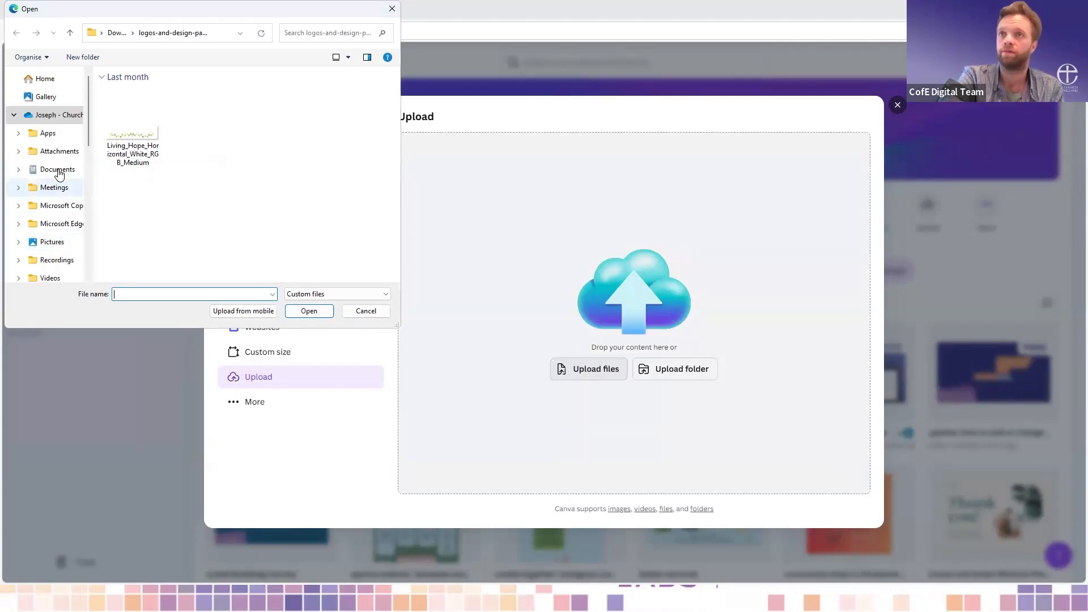
click(44, 174)
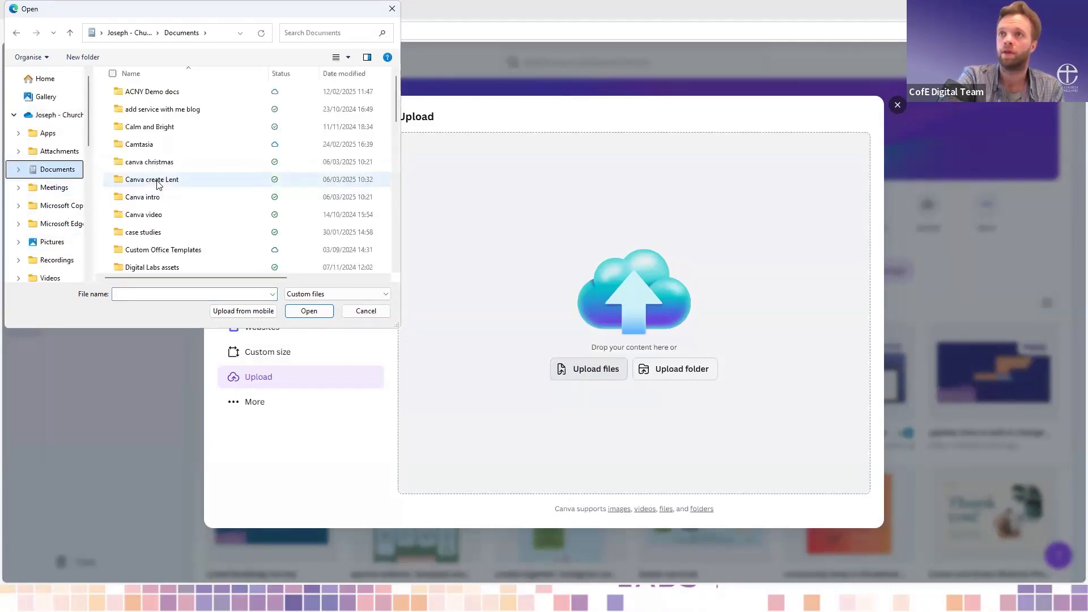
double_click(178, 180)
click(212, 184)
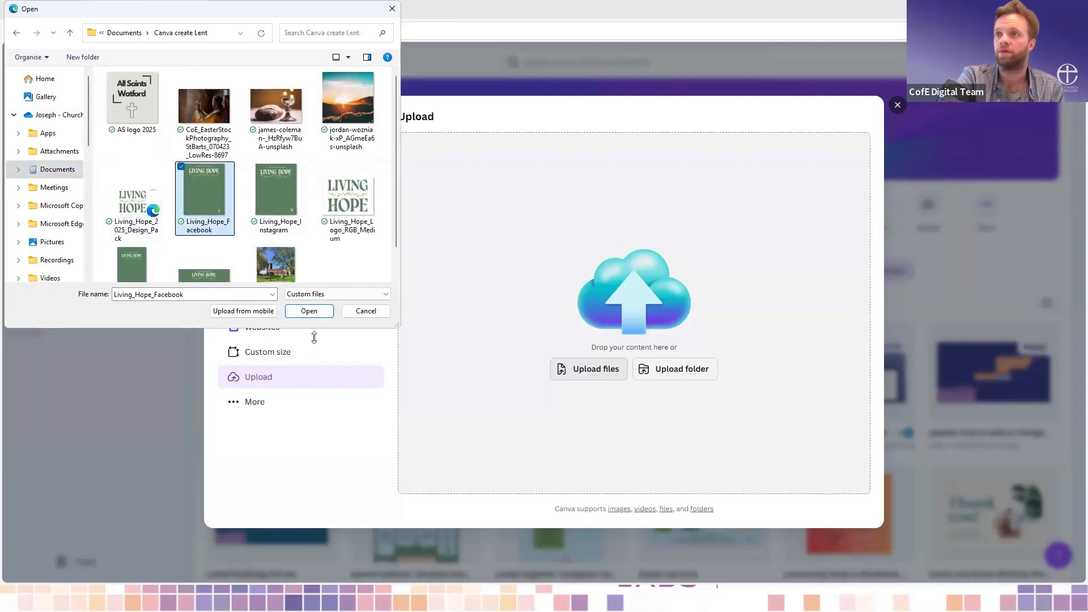
click(310, 311)
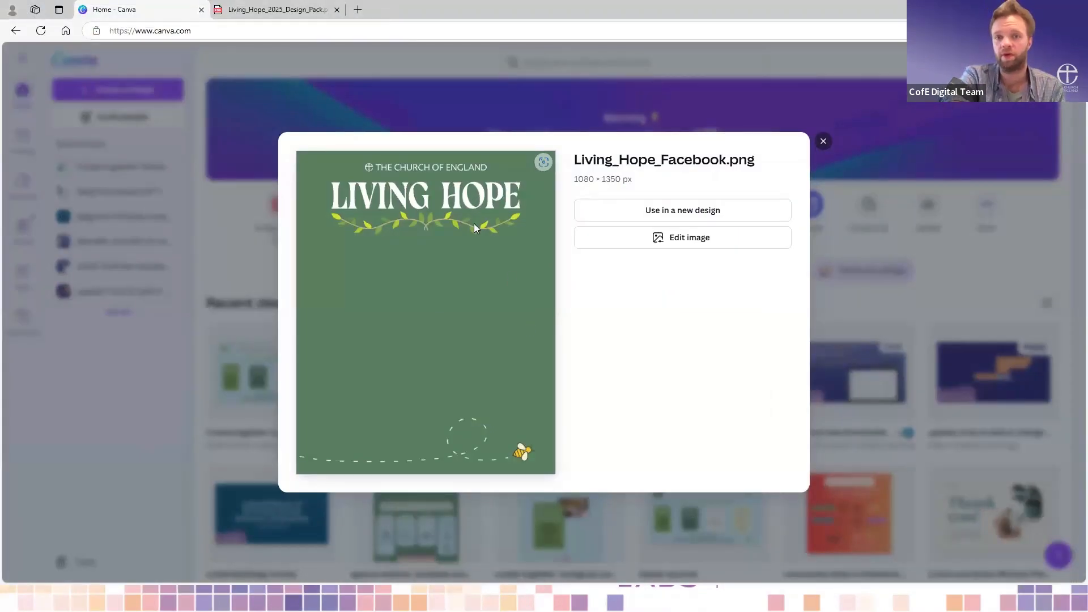
- Use the uploaded Living Hope image in a new custom-size design of 1080 × 1350 px
click(634, 216)
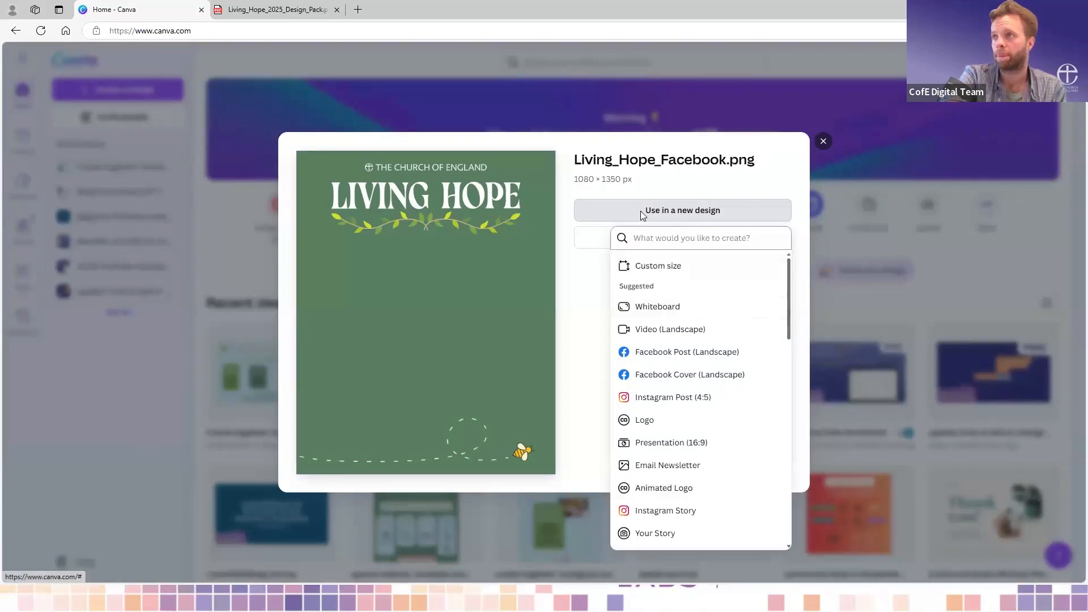
click(695, 270)
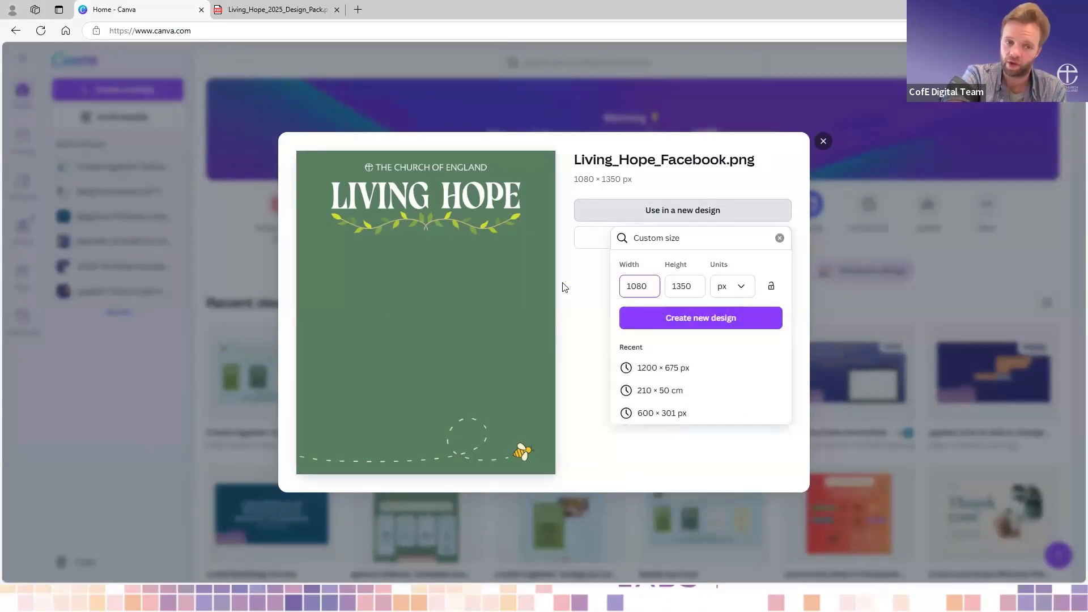
click(705, 324)
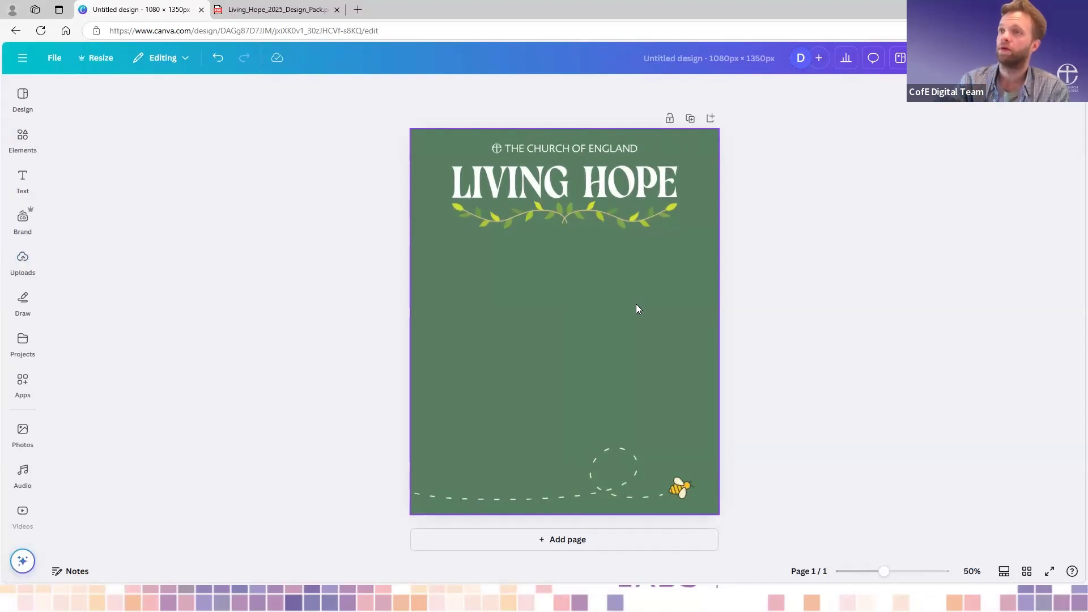
- Search the design types for "twitt" and create a blank Twitter Post design at 1600 × 900 px
click(23, 221)
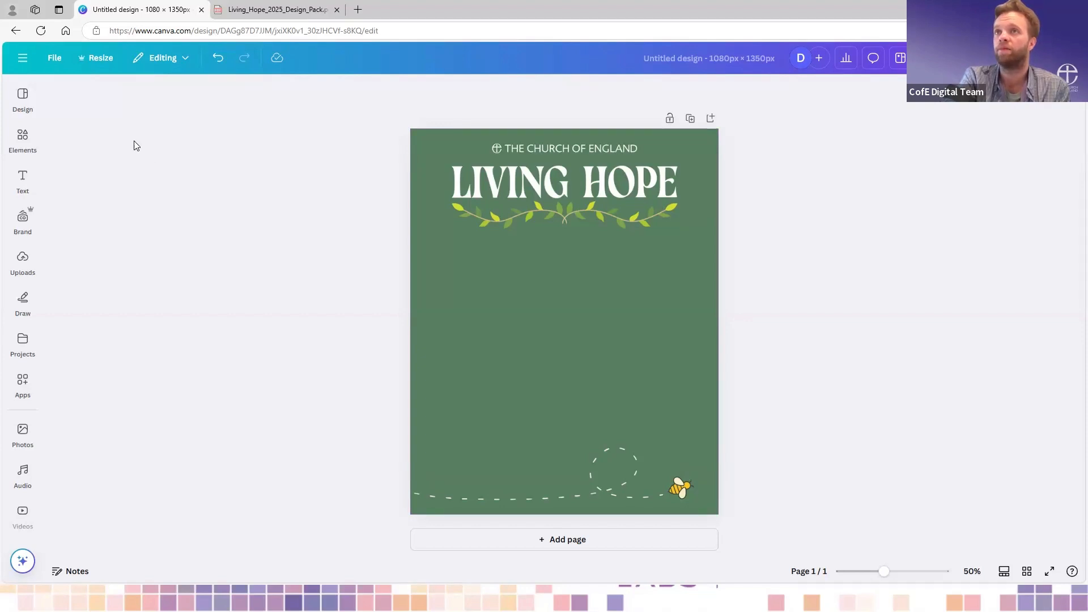
click(23, 58)
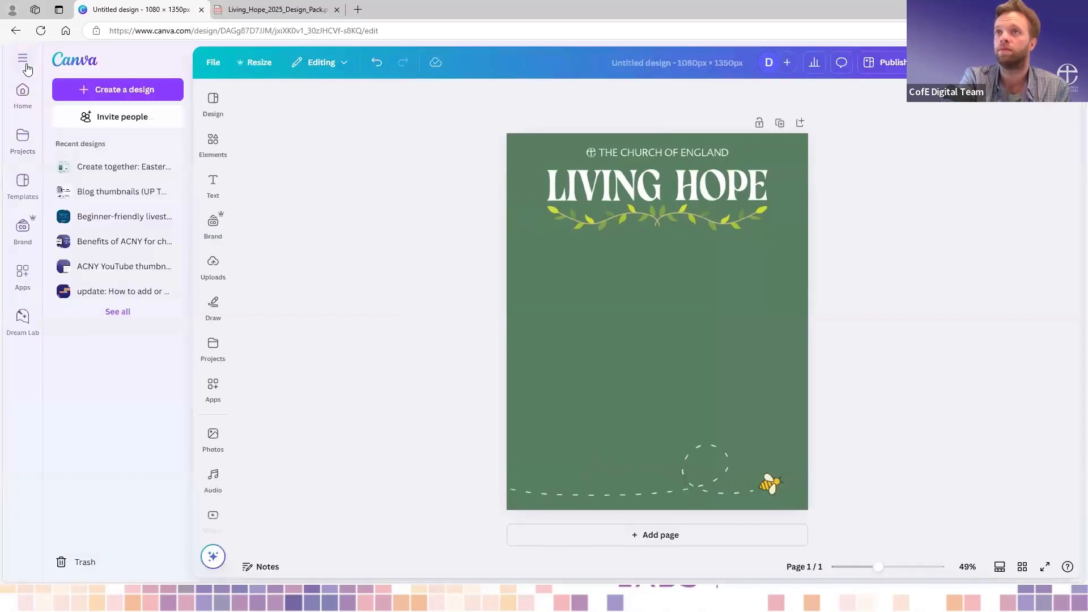
click(145, 91)
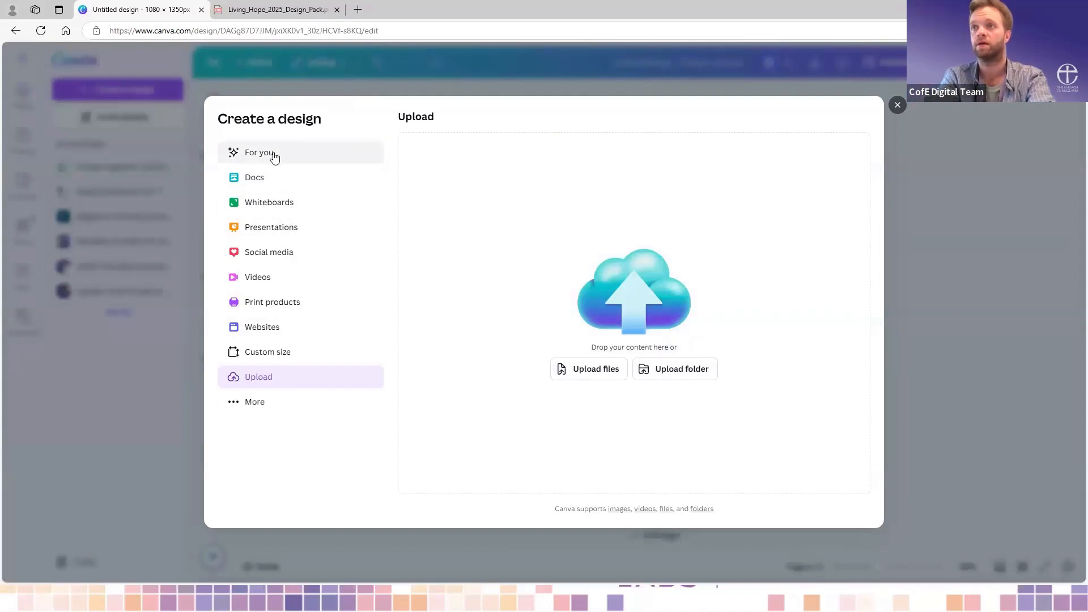
click(286, 162)
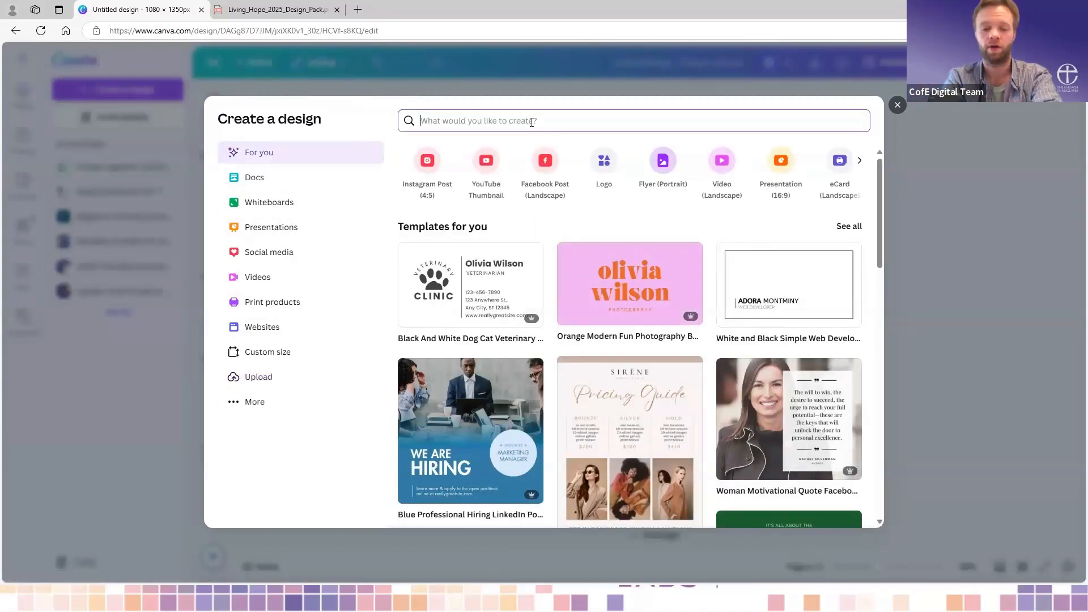
text(twi)
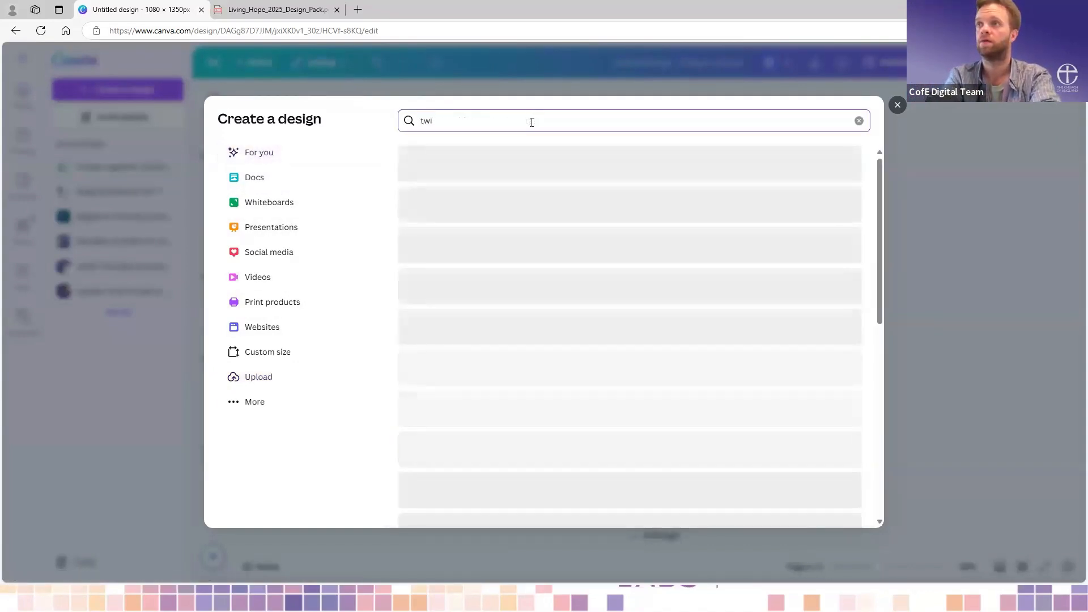
text(tt)
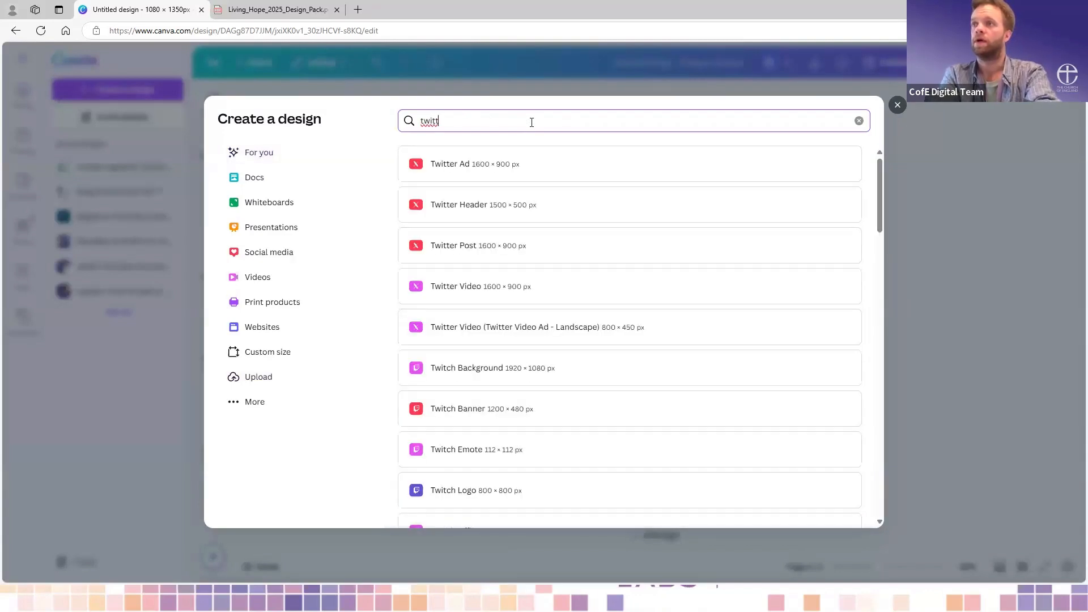
click(532, 250)
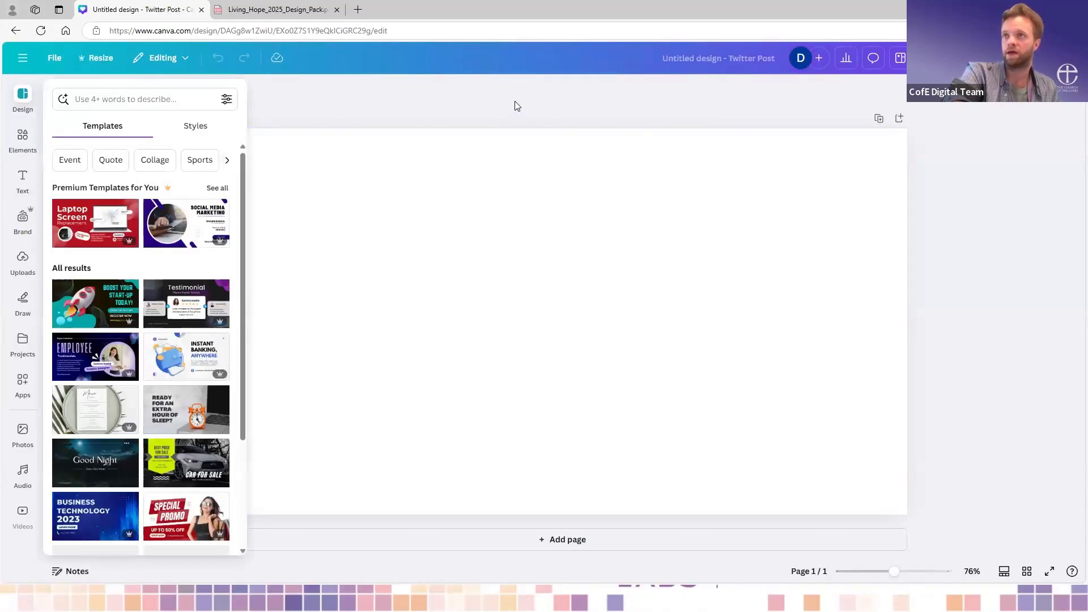
- Set the blank page's background to the purple #9d69ab from the Digital Labs brand colours
click(517, 105)
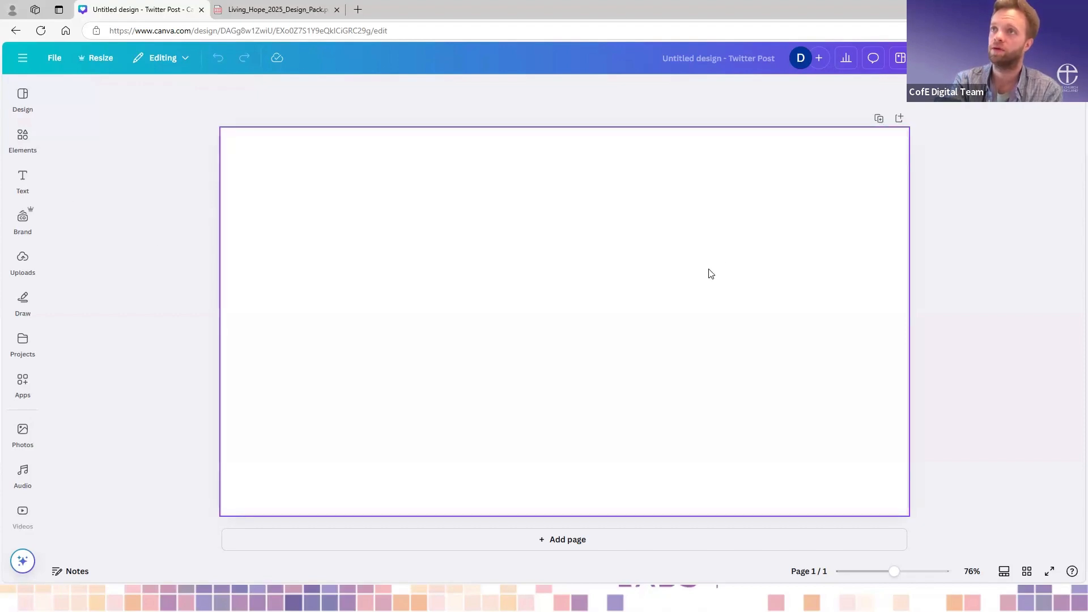
click(640, 258)
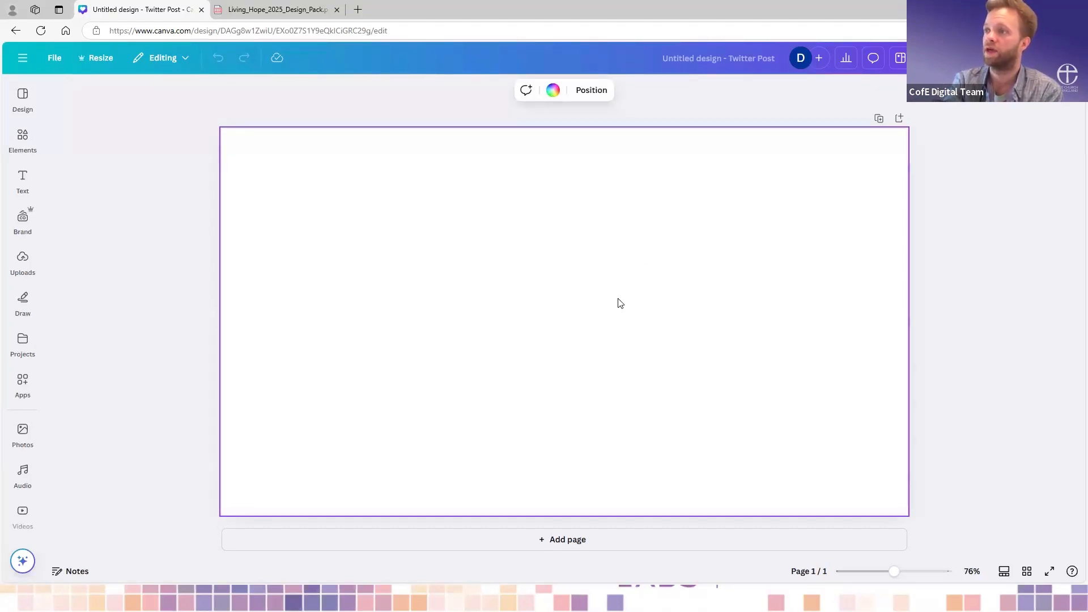
click(554, 92)
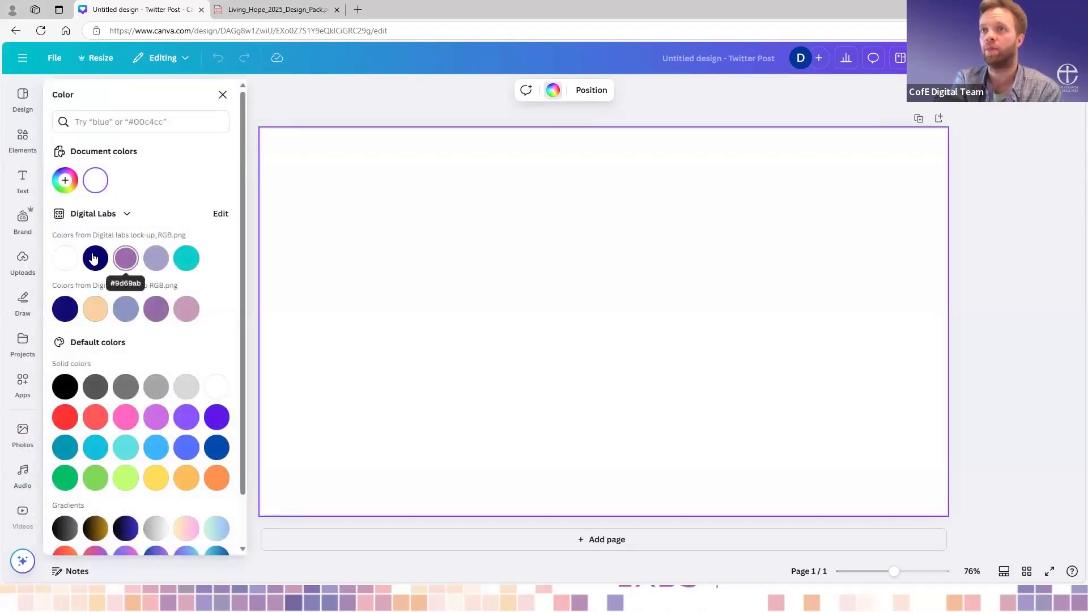
scroll(142, 297, down, 1)
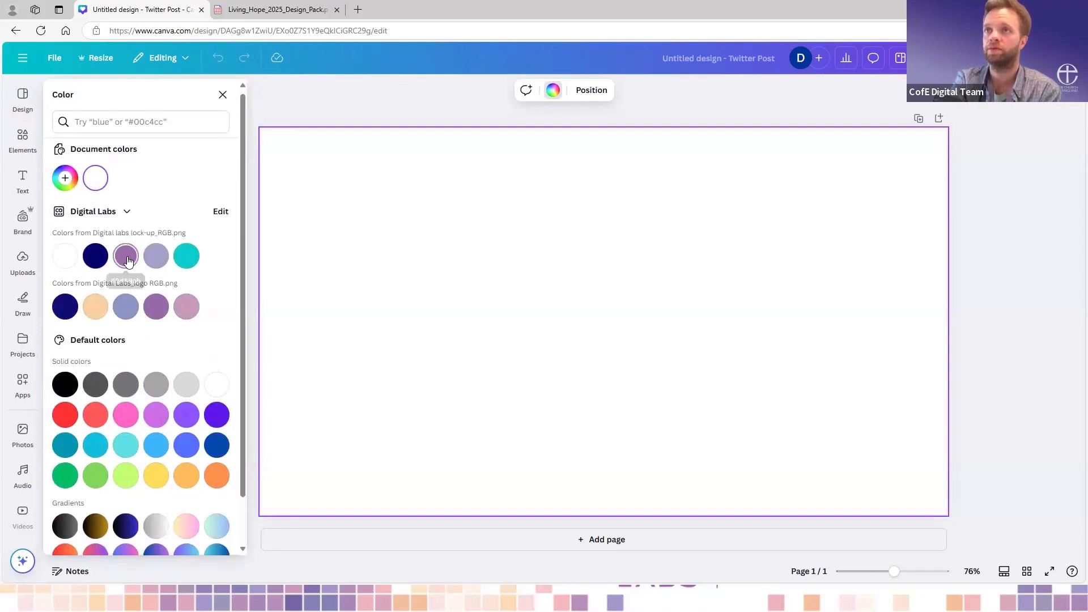
click(126, 256)
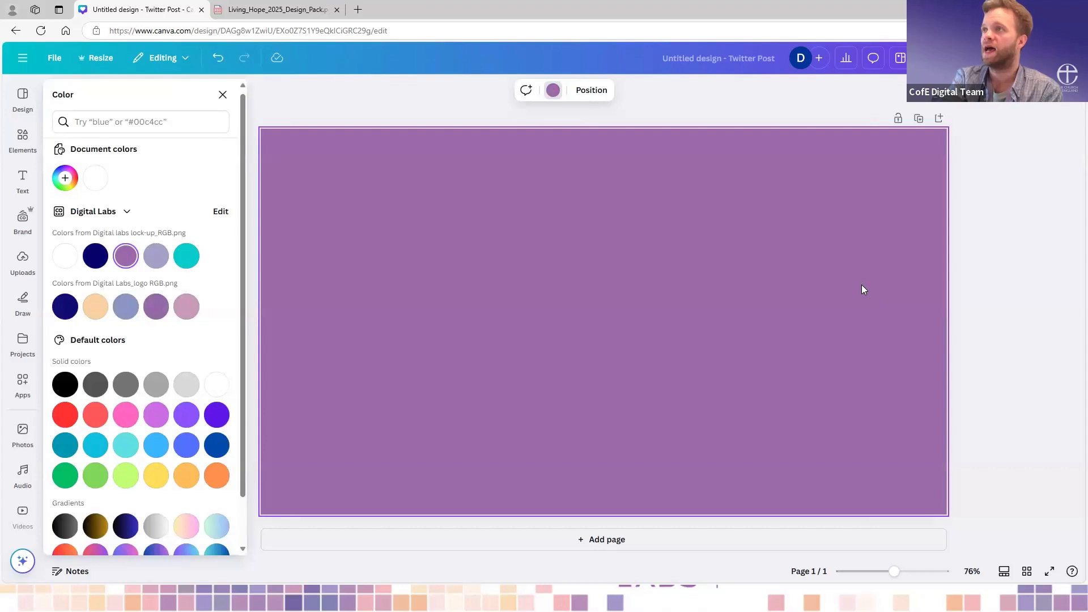
click(1015, 243)
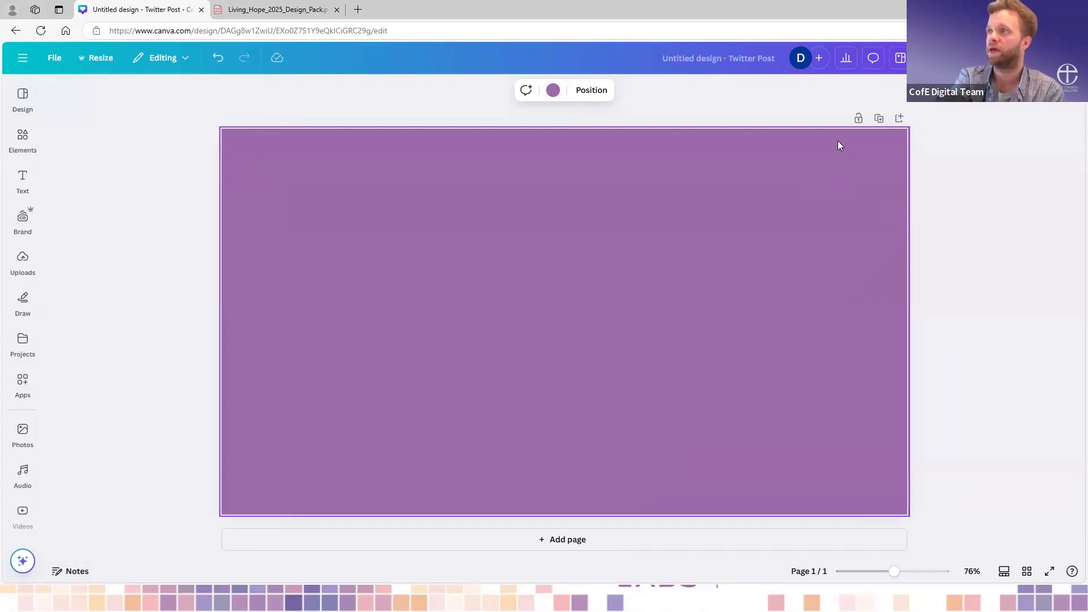
- Duplicate the purple page and add a third page to the Twitter Post design
click(882, 120)
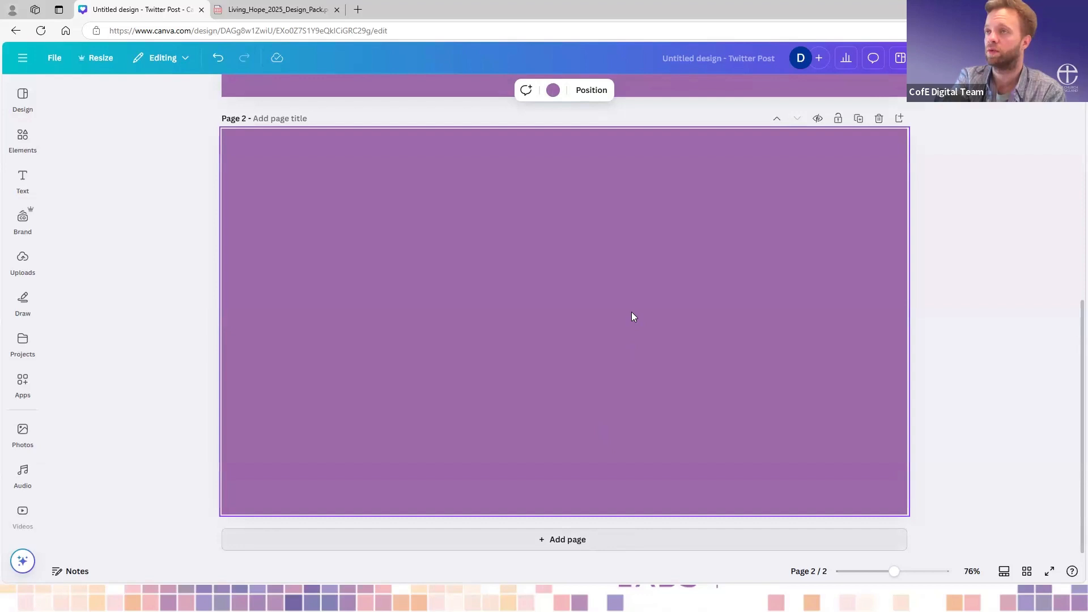
click(640, 537)
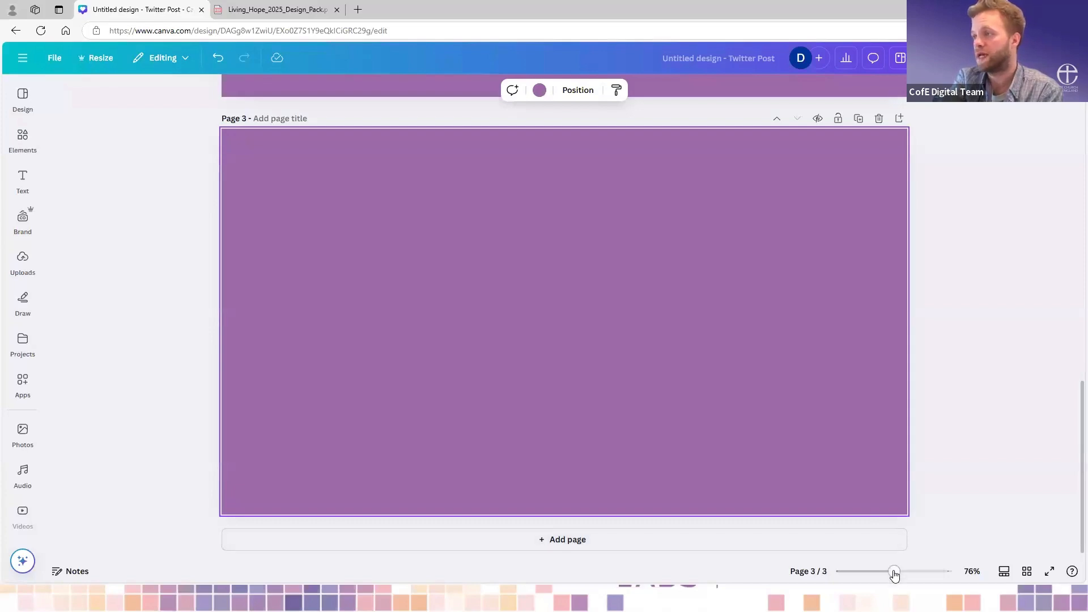
- Preview pages 2 and 1 in thumbnail view, return to scroll view and look through the stacked purple pages
mouse_move(895, 575)
mouse_down()
mouse_move(904, 575)
mouse_move(894, 574)
mouse_up()
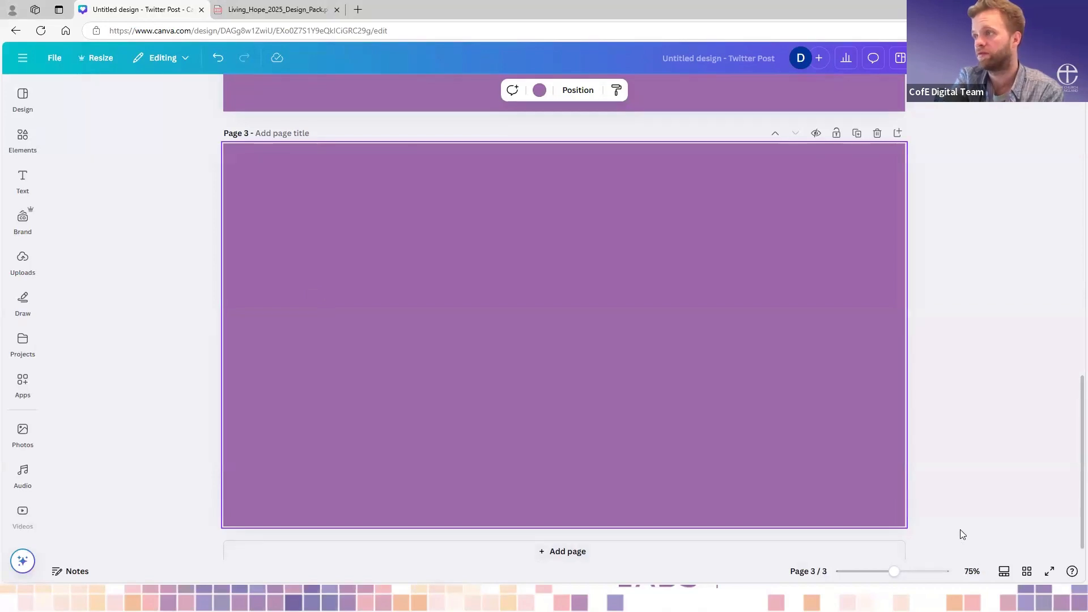
click(1004, 572)
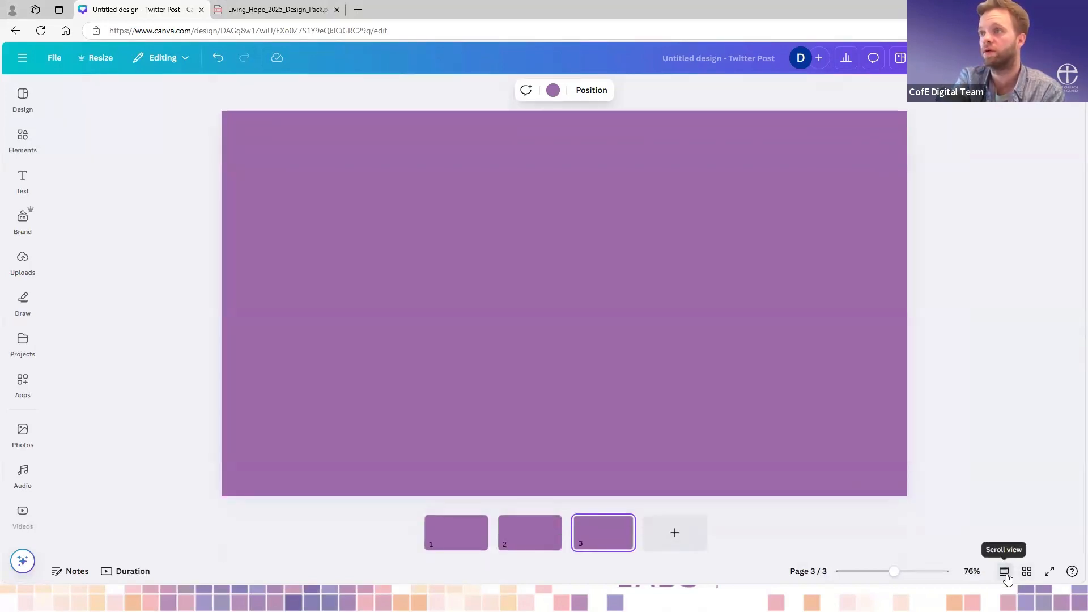
click(547, 539)
click(448, 536)
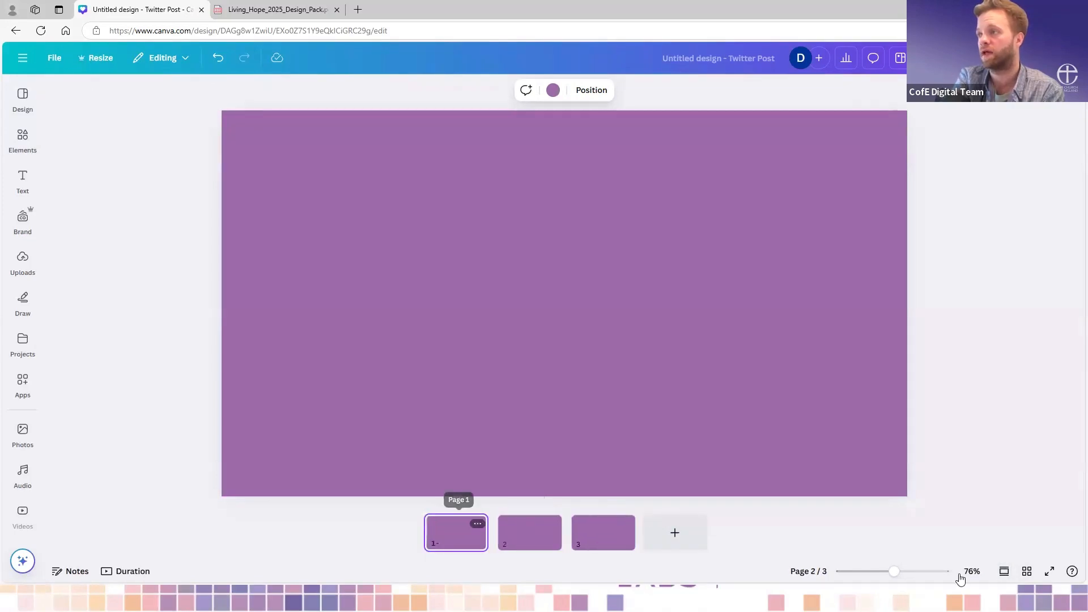
click(1006, 574)
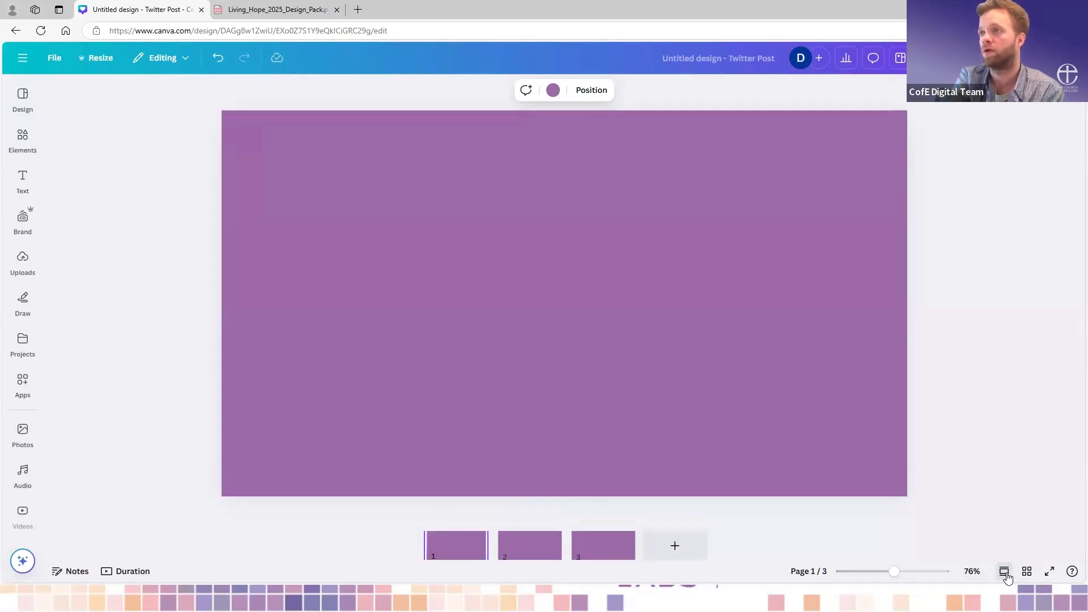
scroll(940, 353, down, 5)
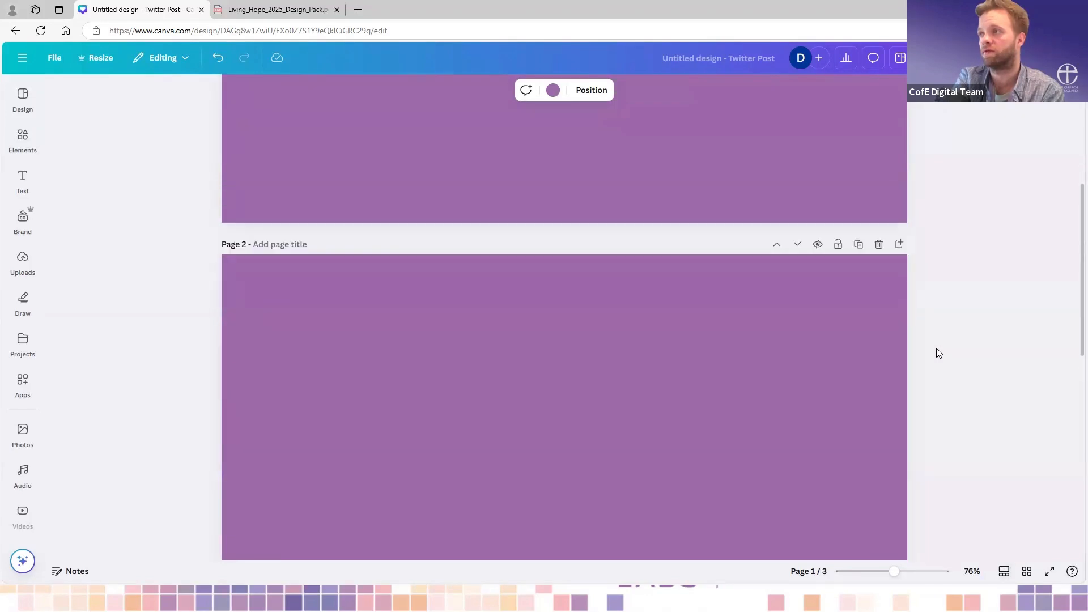
scroll(939, 353, up, 4)
scroll(940, 362, down, 4)
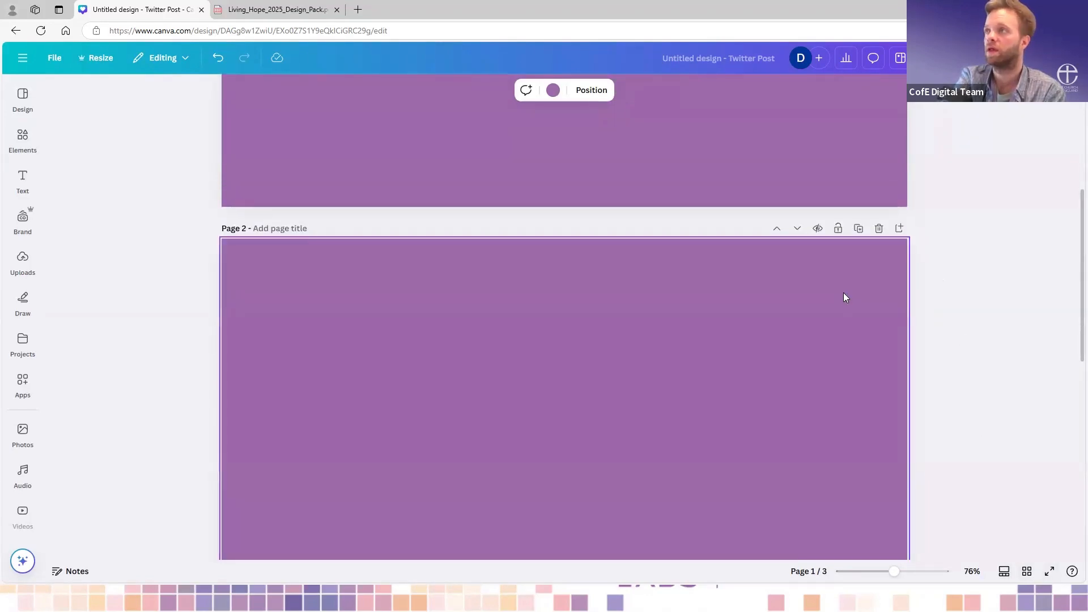
scroll(845, 297, up, 5)
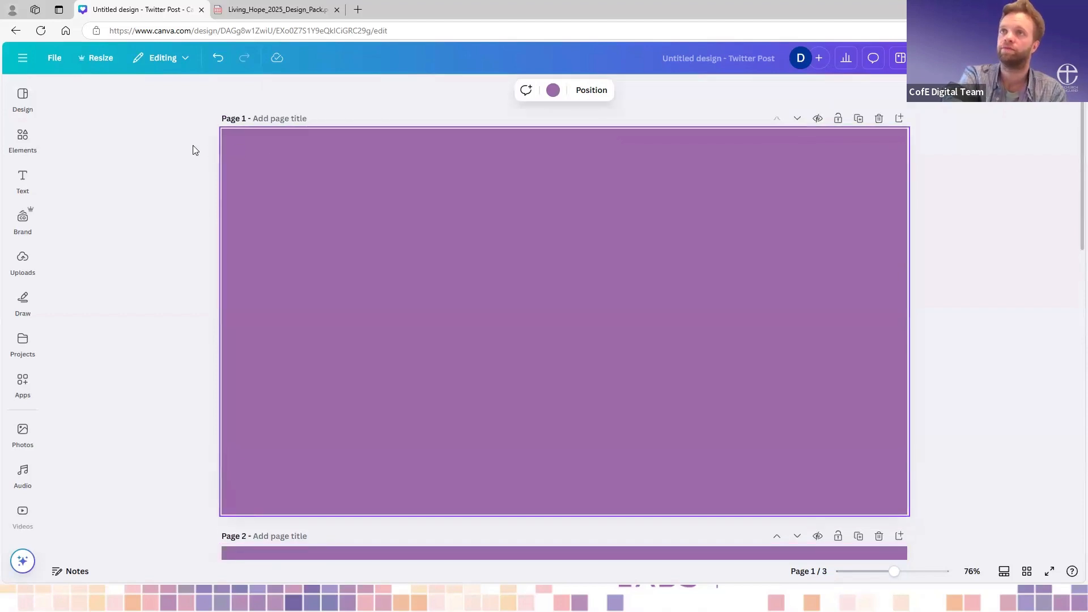
- Browse the design templates and the available styles, including brand colours, combinations, colour palettes and font sets
click(25, 97)
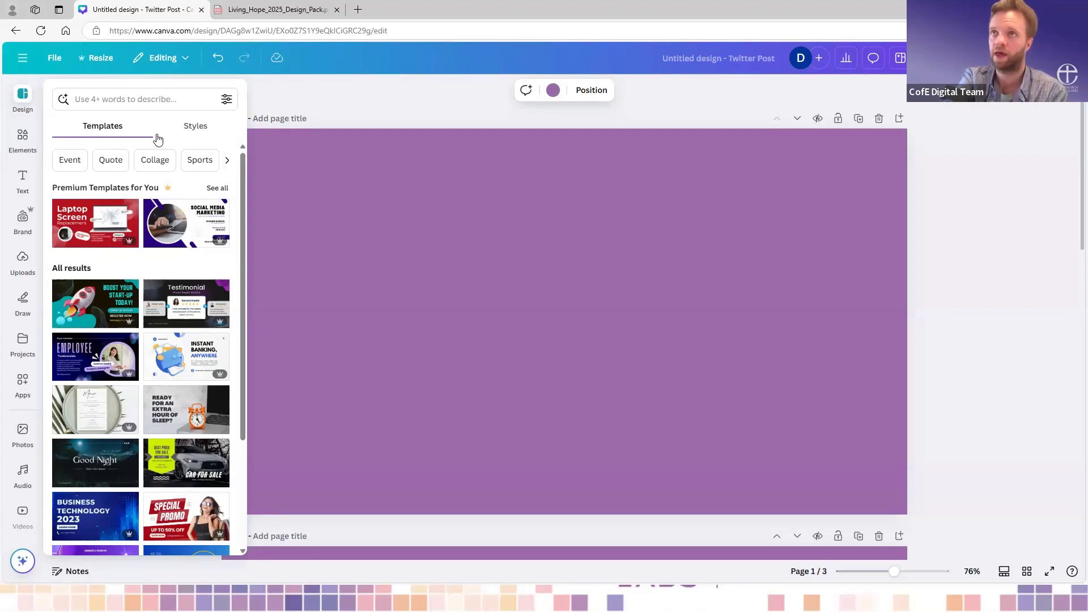
click(193, 129)
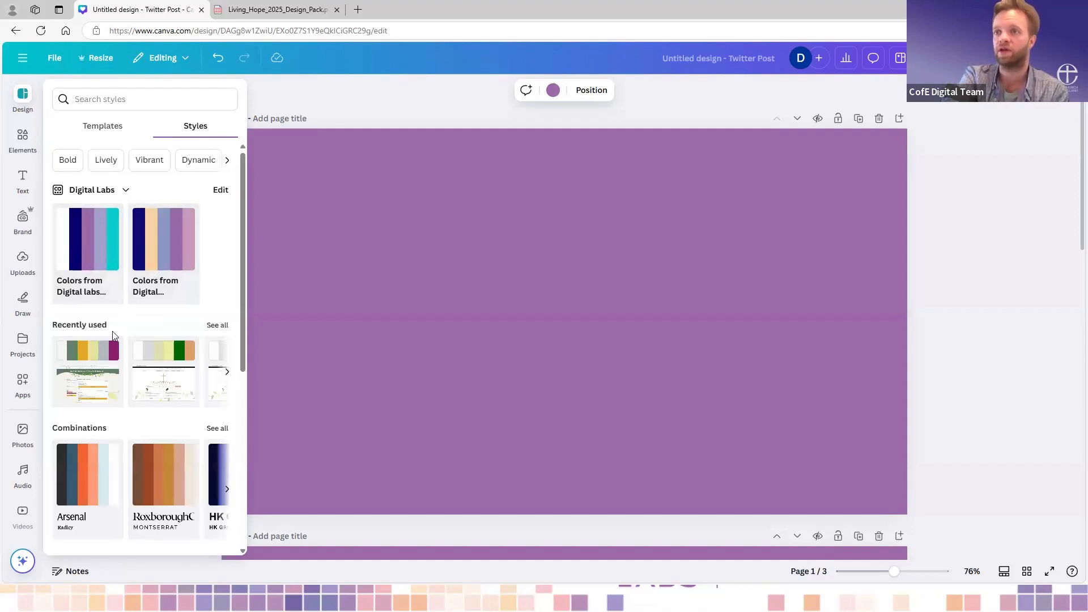
scroll(112, 334, down, 4)
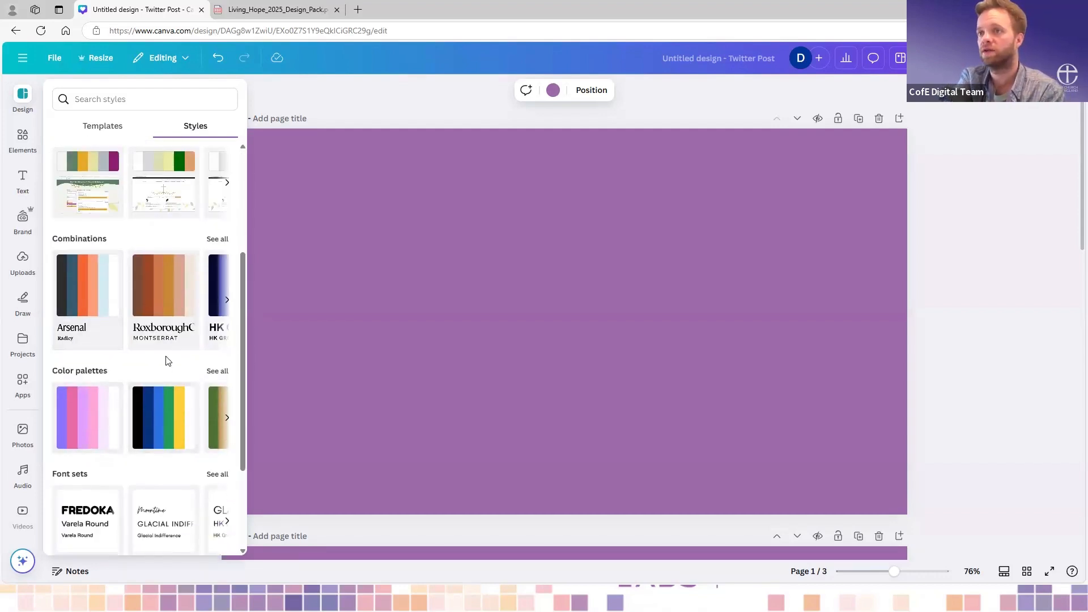
scroll(167, 360, down, 3)
scroll(166, 361, up, 6)
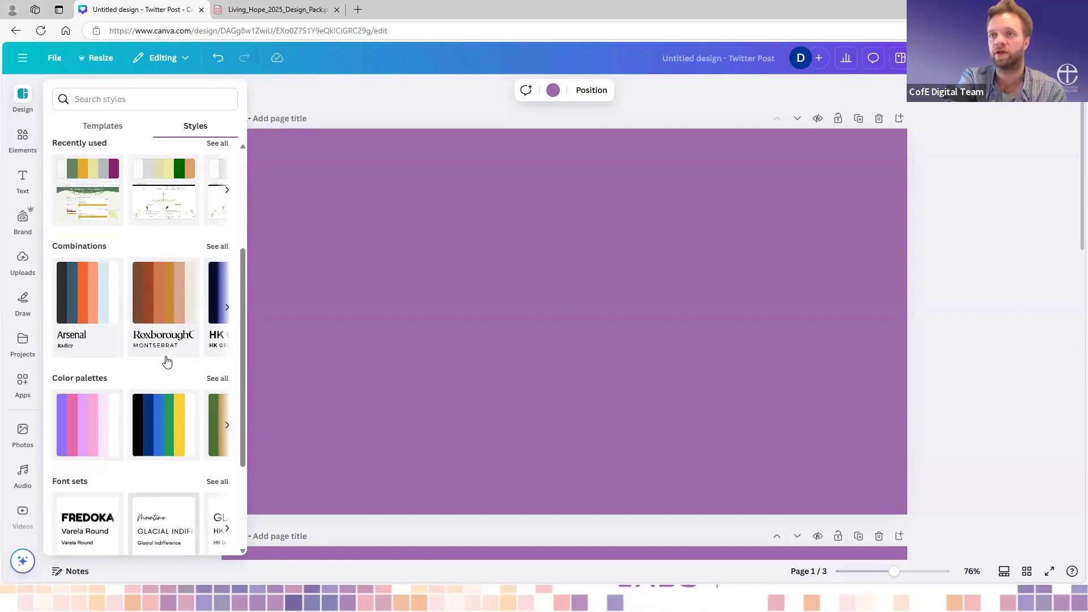
scroll(167, 361, up, 1)
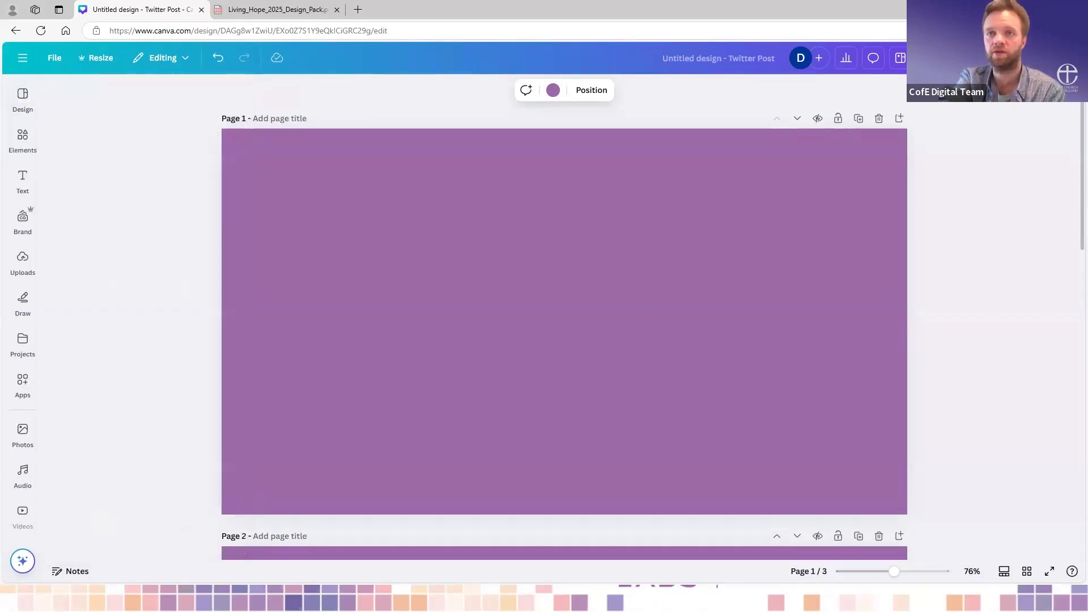
- Browse the elements library from shapes, graphics and stickers through to charts, tables, frames and grids
click(20, 136)
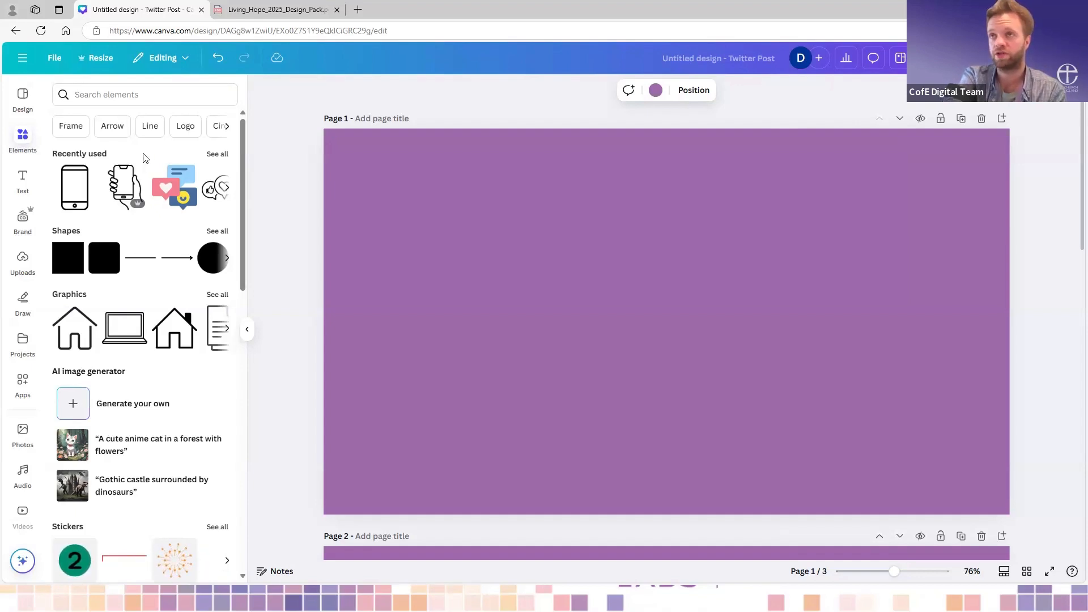
scroll(143, 157, down, 1)
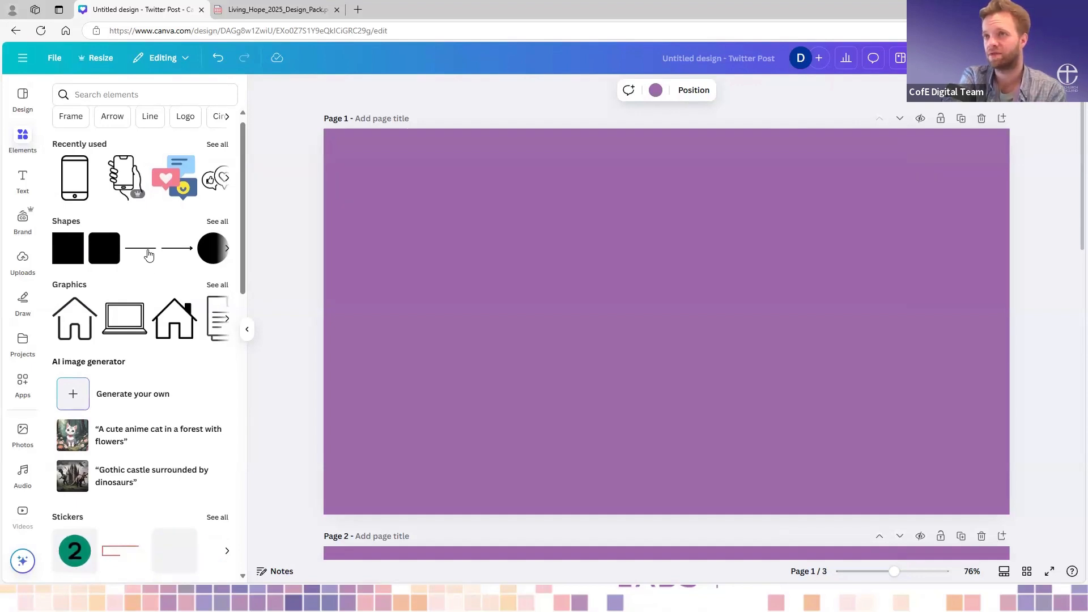
scroll(170, 267, down, 5)
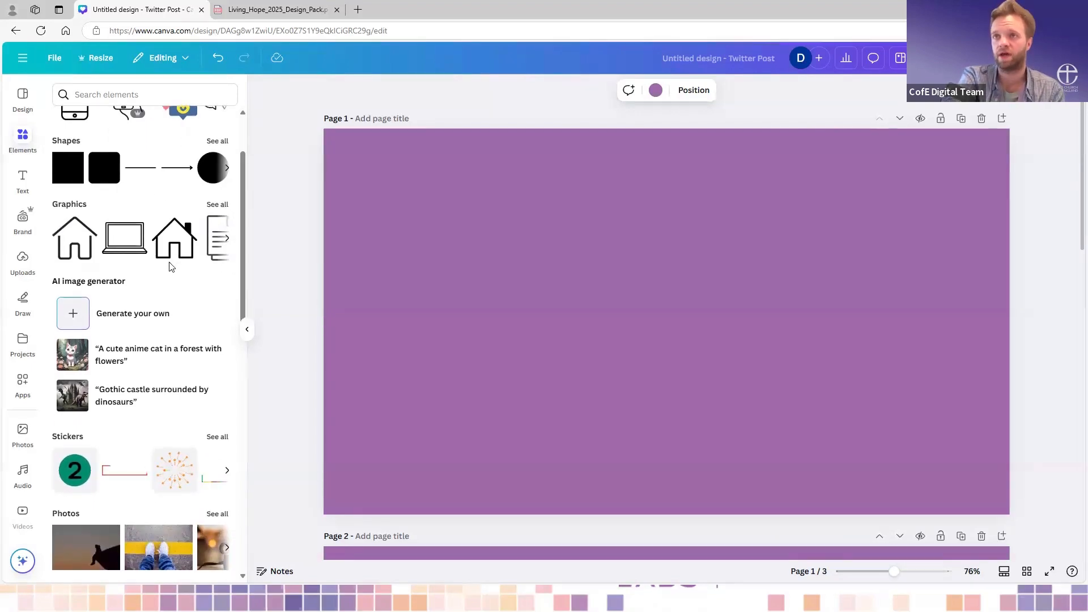
scroll(169, 267, down, 2)
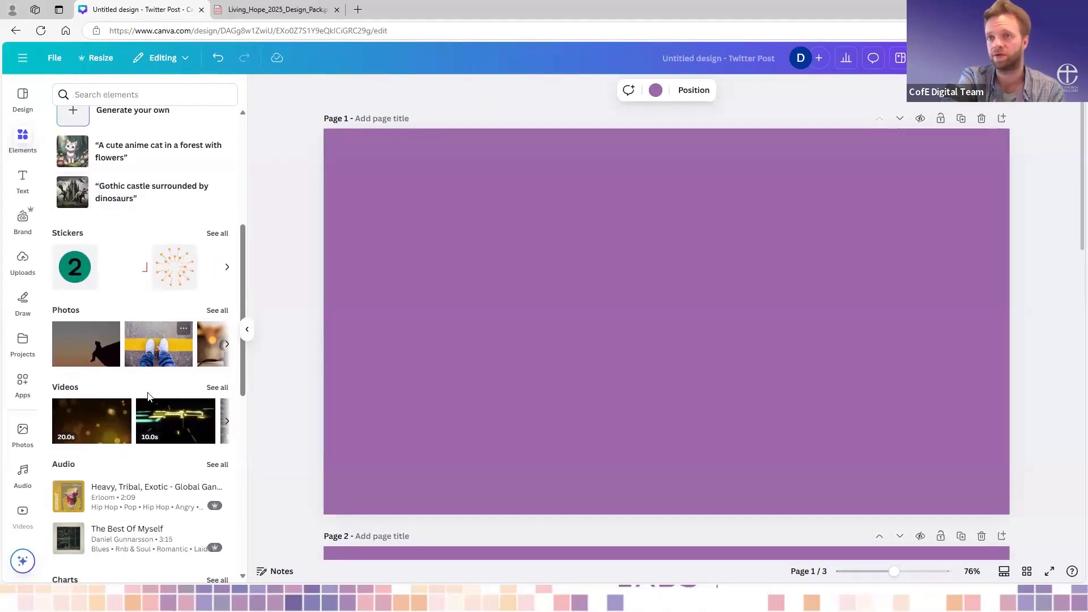
scroll(149, 397, down, 5)
scroll(149, 396, down, 4)
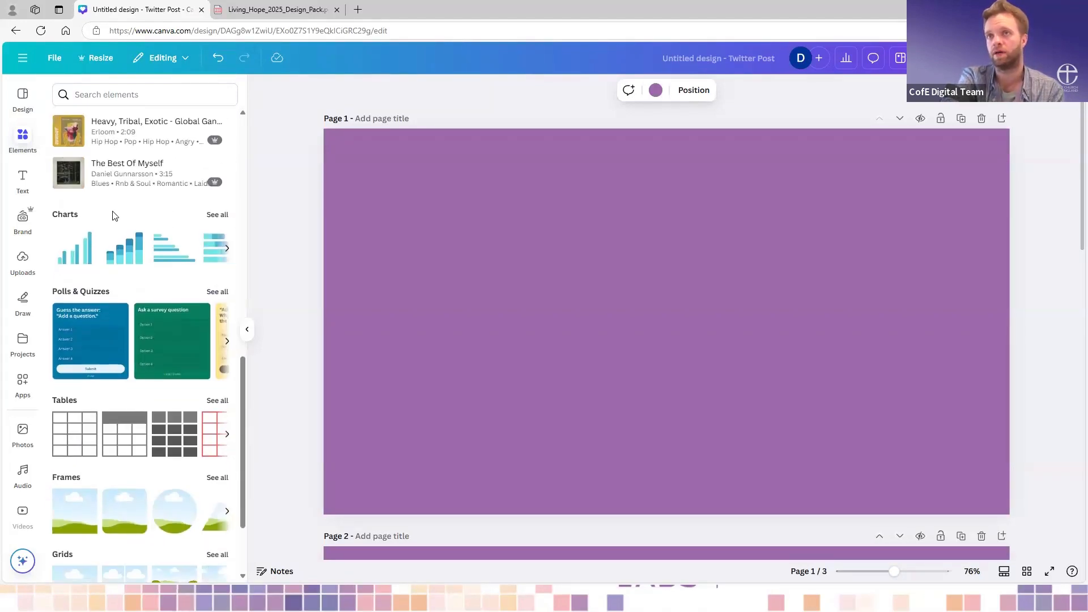
- Look at the text options and the Digital Labs brand assets, and browse the selectable brand kits without changing the kit
click(23, 180)
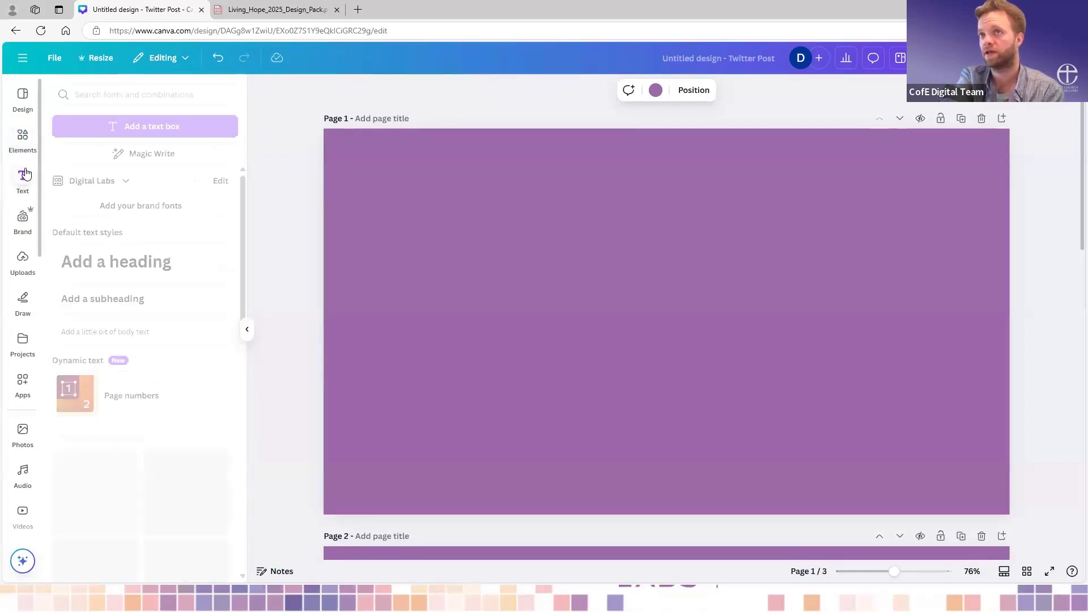
click(23, 222)
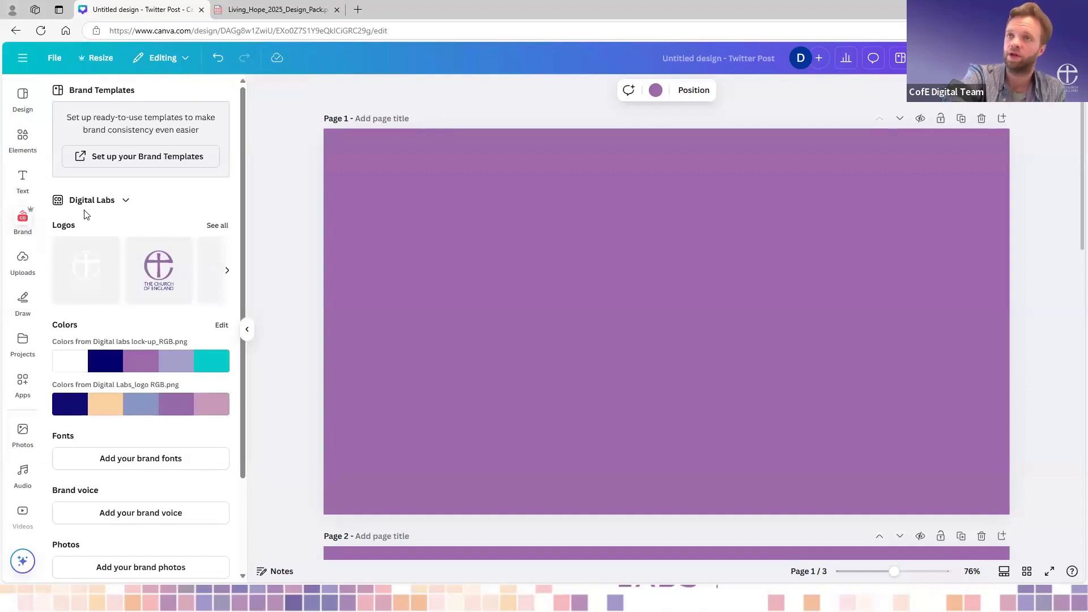
click(128, 203)
scroll(507, 361, down, 1)
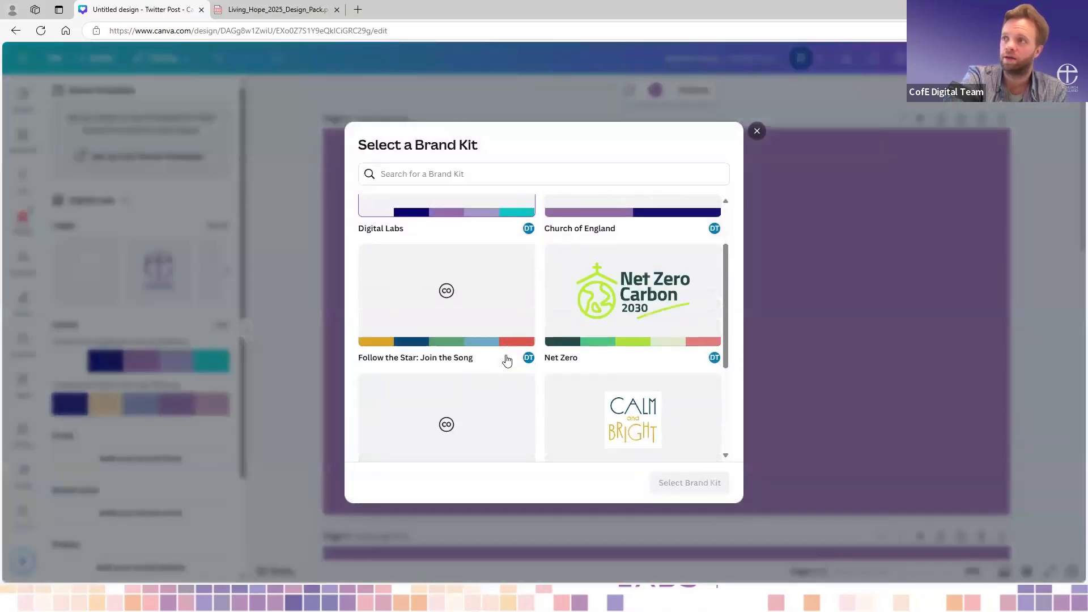
scroll(506, 361, down, 3)
scroll(654, 233, up, 5)
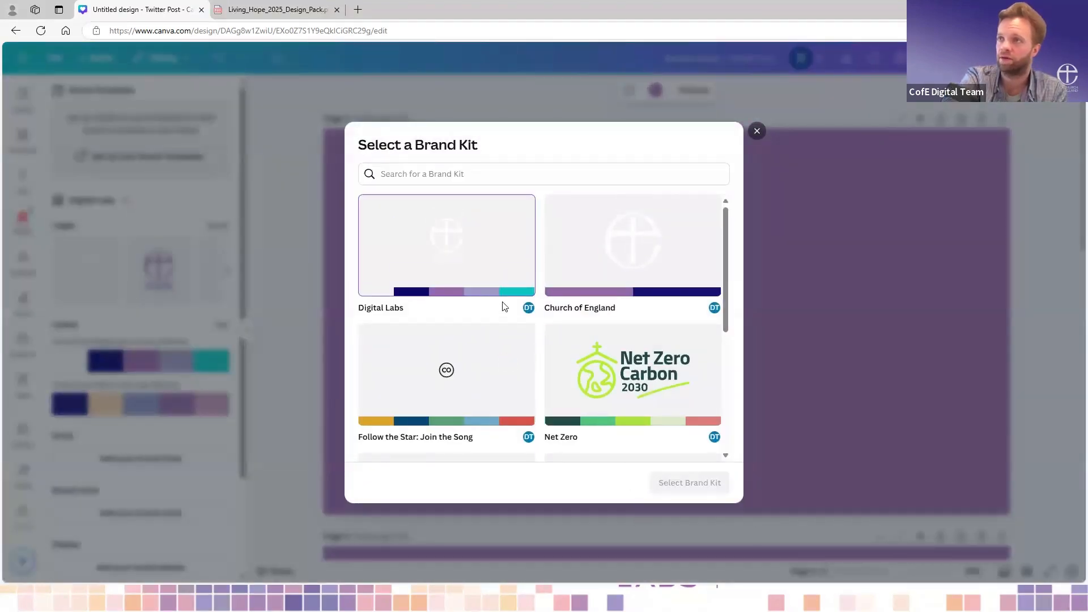
click(184, 211)
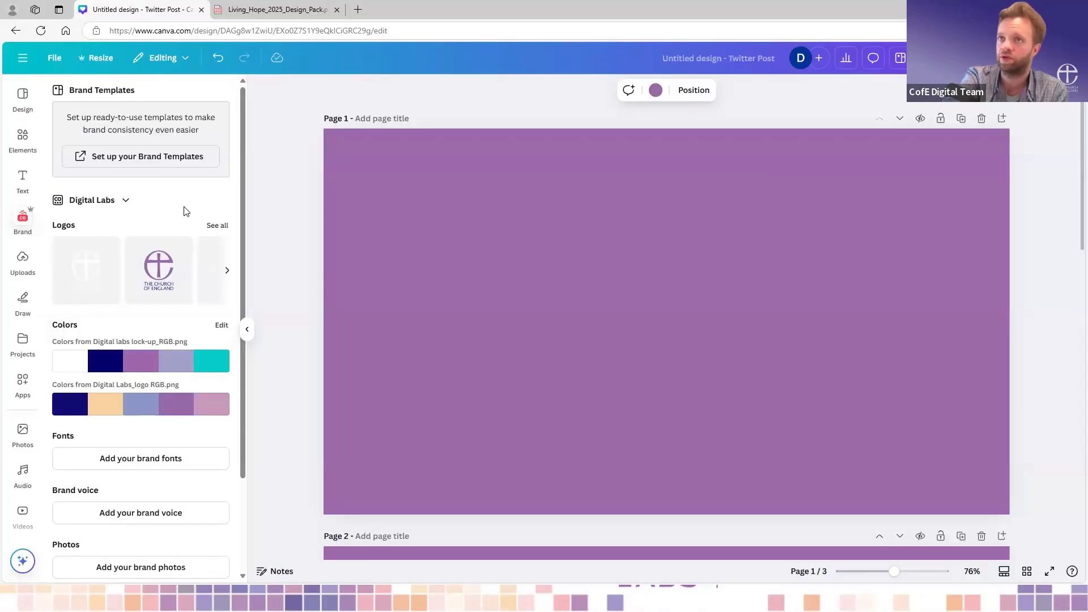
- Review the uploaded images, videos and audio files
click(21, 265)
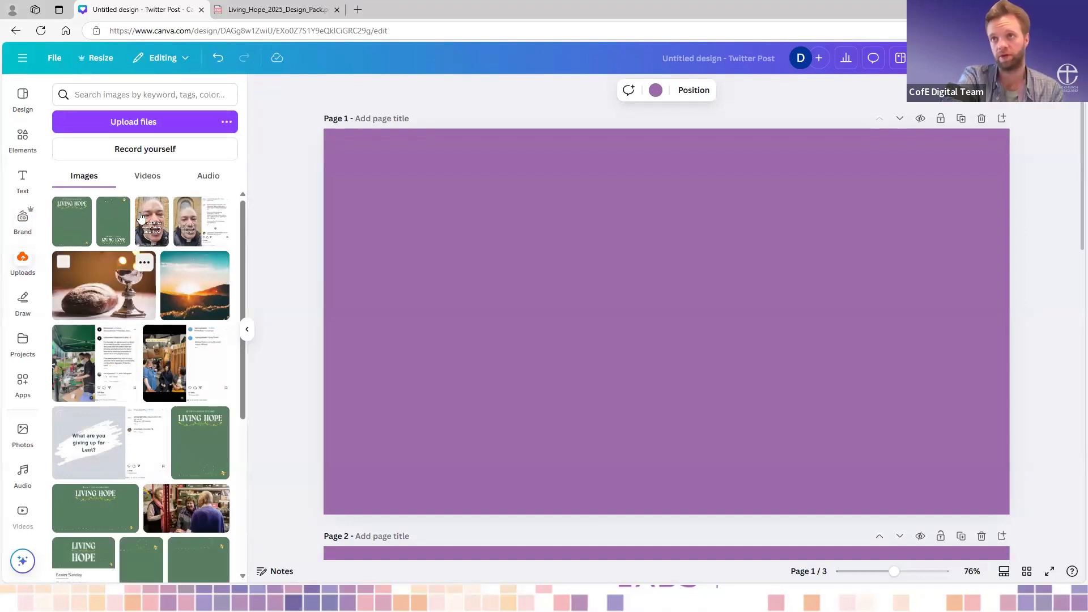
click(149, 175)
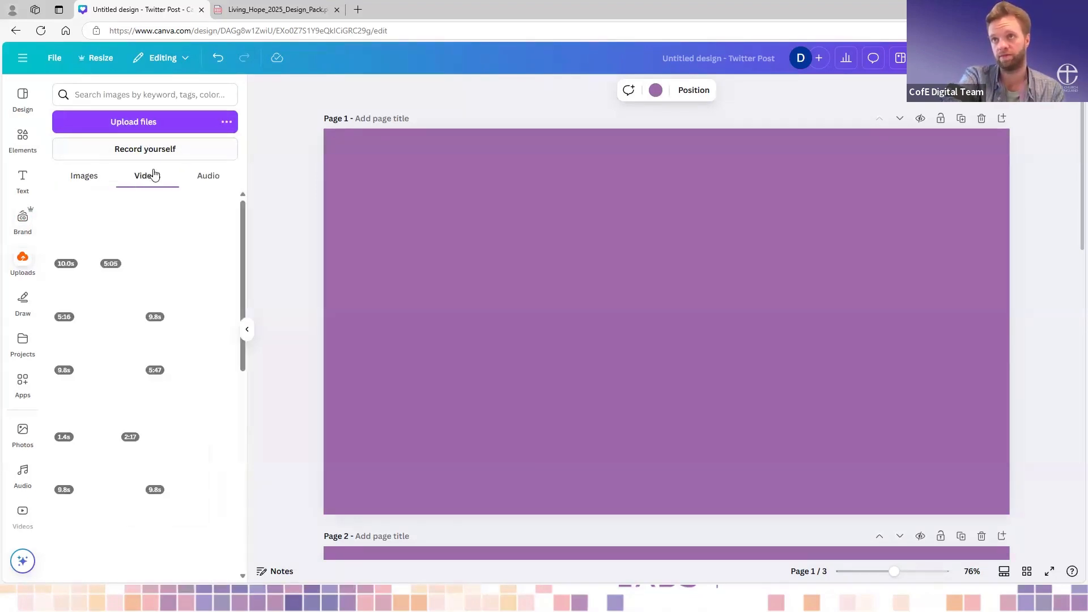
click(207, 177)
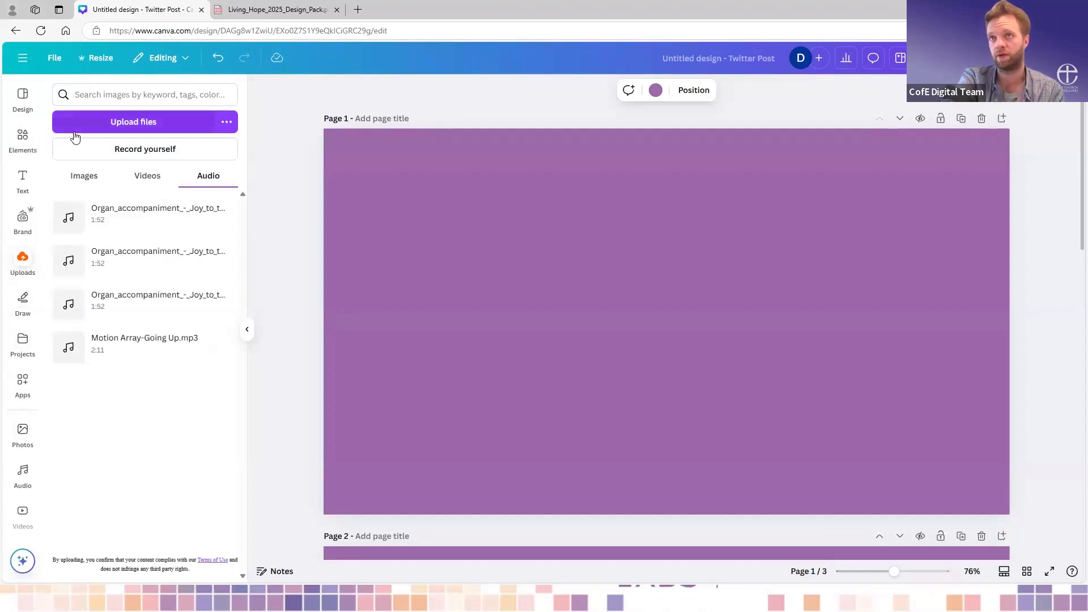
click(282, 130)
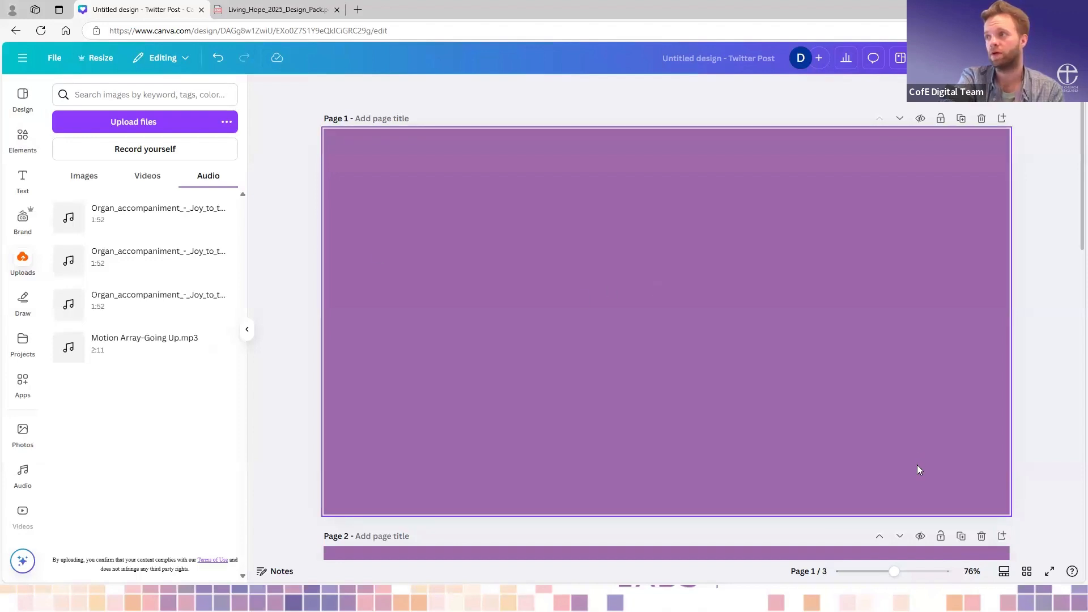
- Delete the two extra purple pages so that a single page is left in the design
scroll(917, 465, down, 5)
click(982, 209)
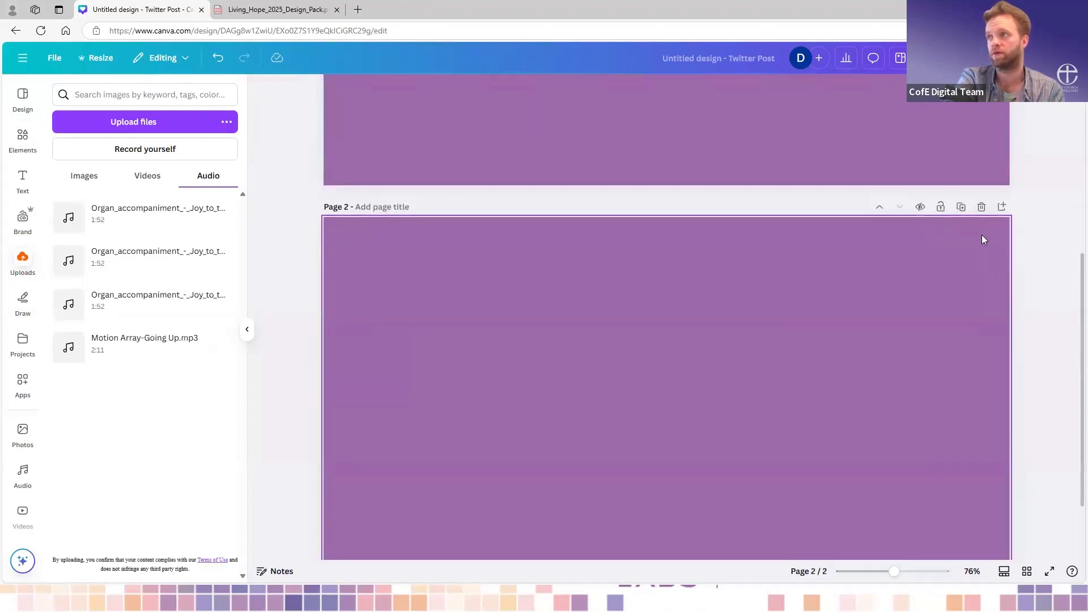
click(982, 209)
- Set the remaining page's background to white from the Digital Labs brand colours and collapse the side panel
click(791, 227)
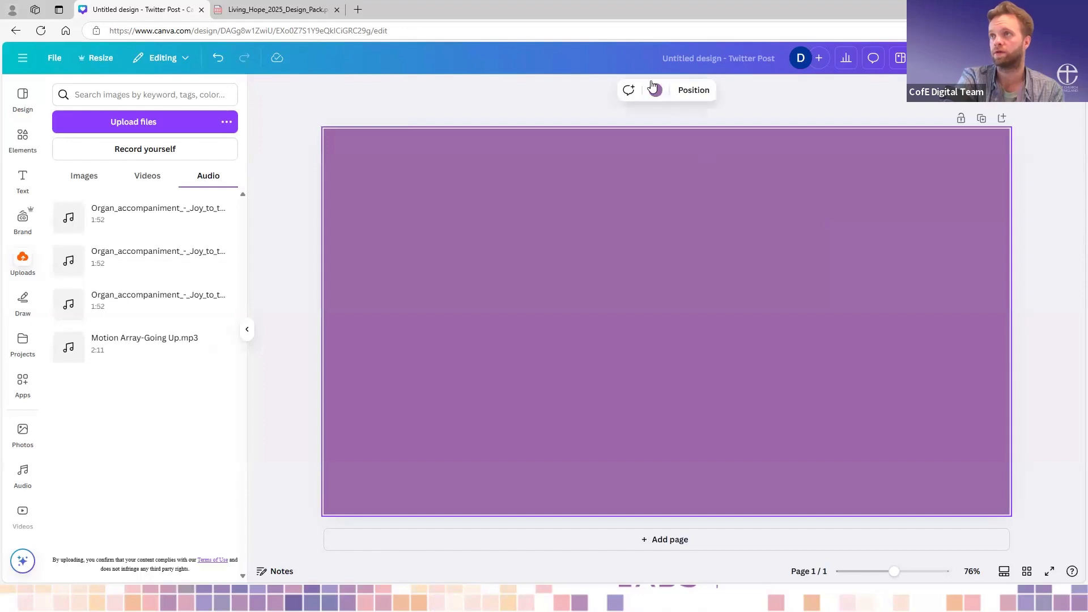
click(655, 90)
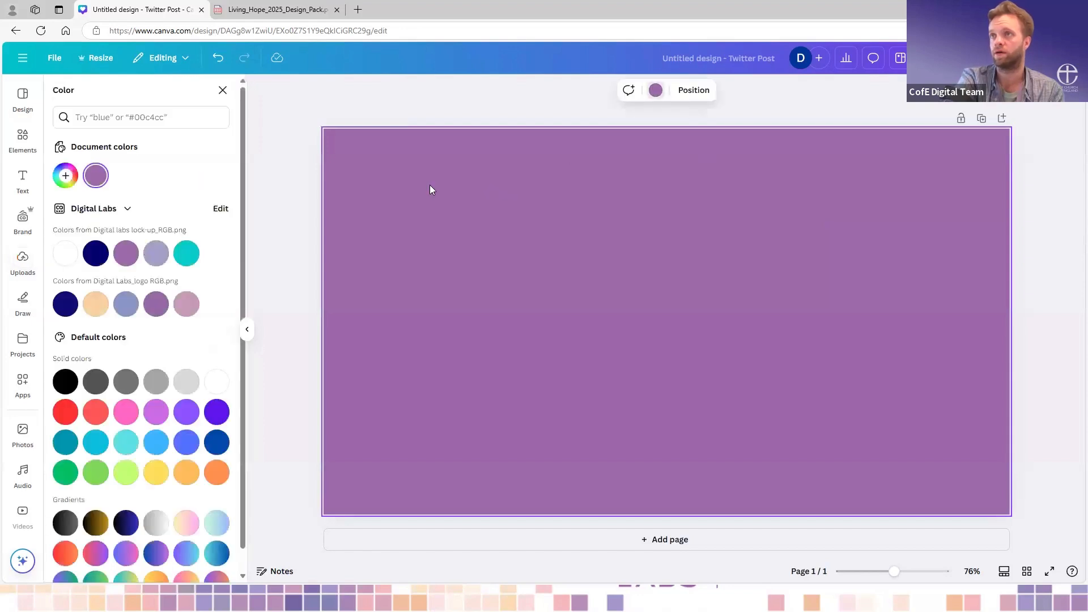
click(65, 260)
click(467, 101)
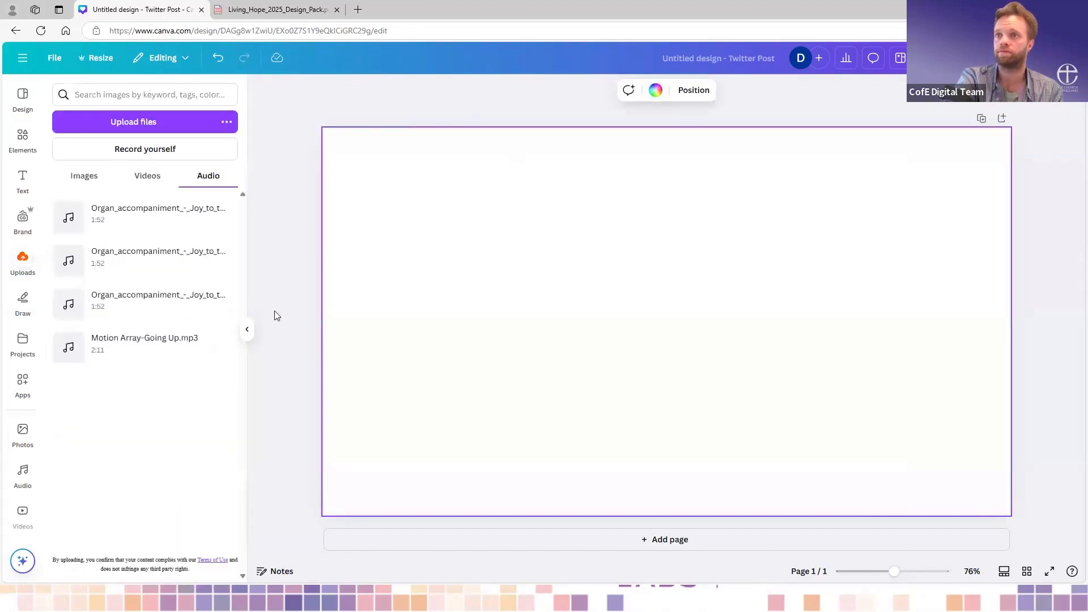
click(248, 330)
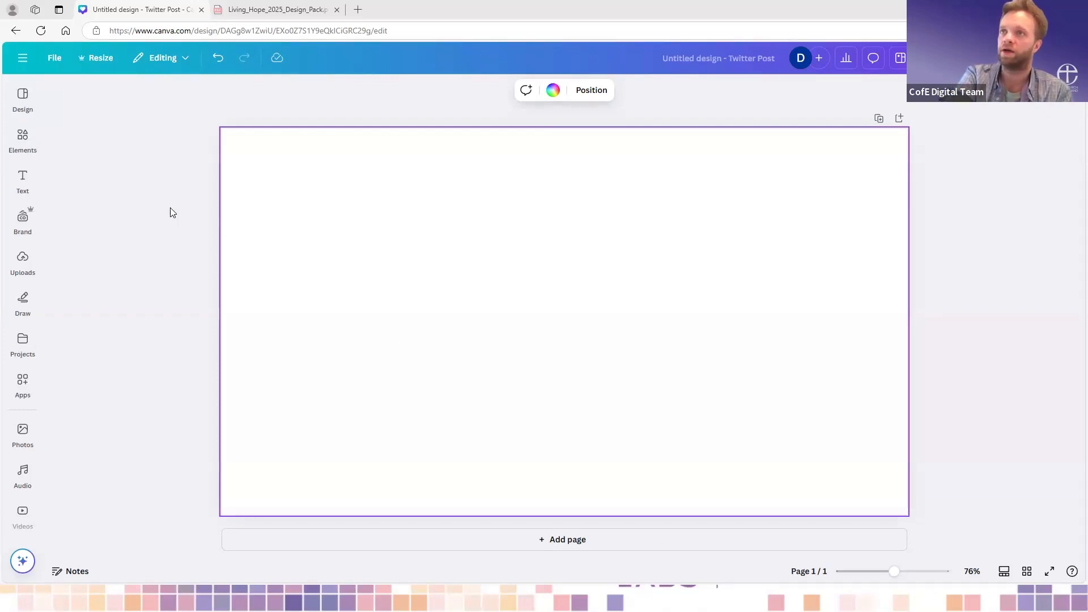
- Paste the title "Holy Week services at All Saints" and, after a blank line, the Maundy Thursday to Easter Sunday service times into the page notes
click(78, 576)
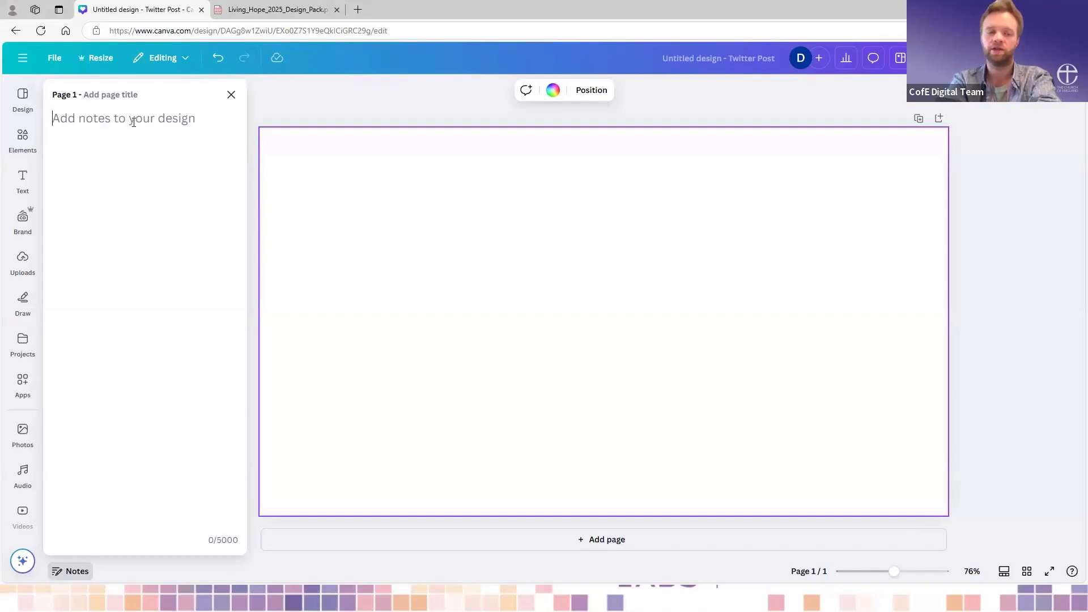
text(Holy Week services at All Saints)
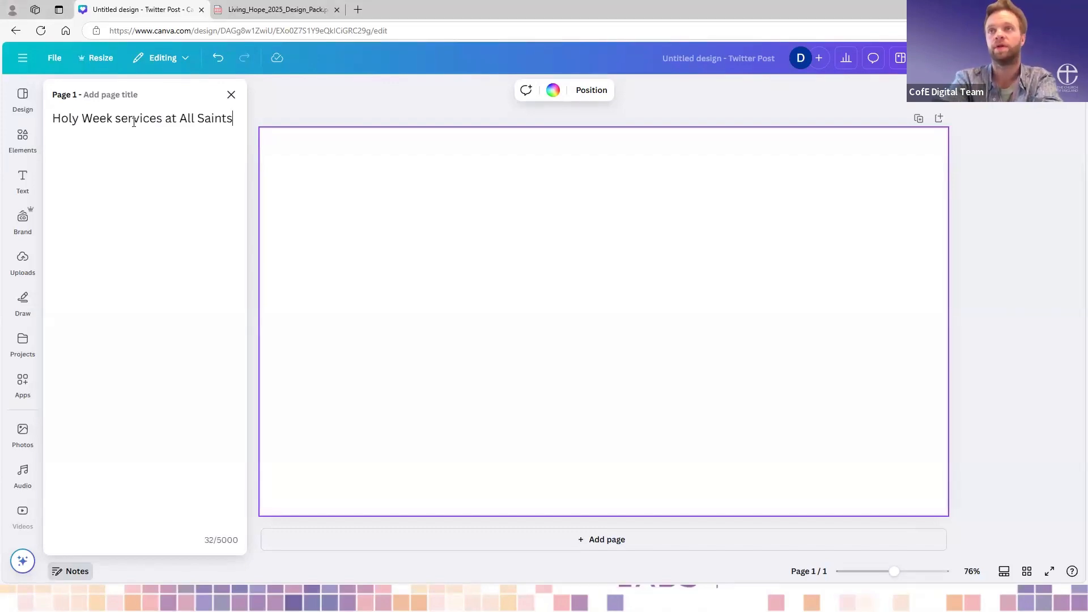
key(Return)
key(Return)
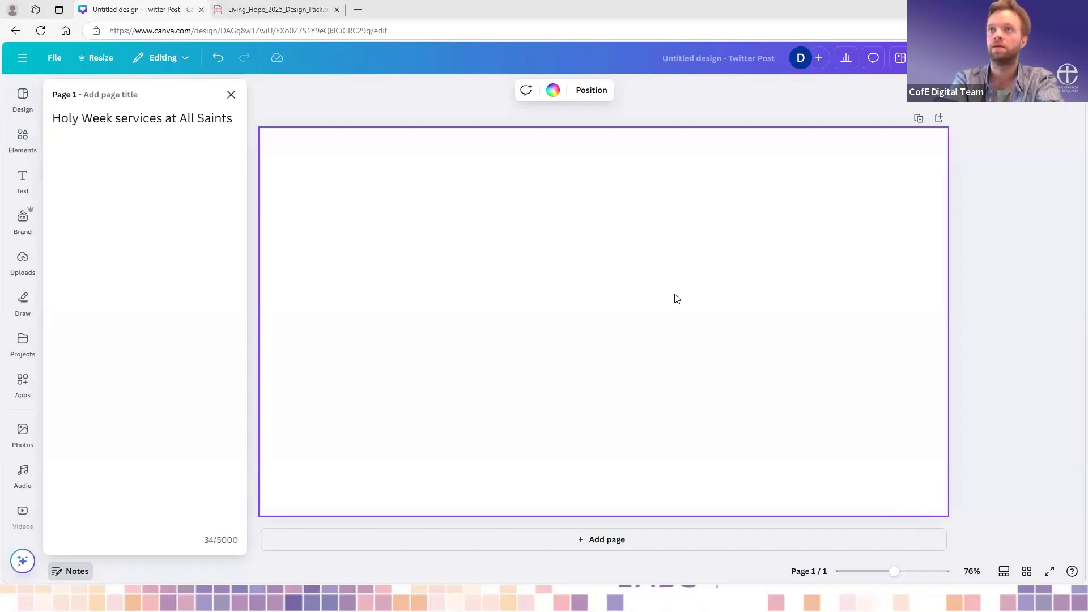
click(112, 176)
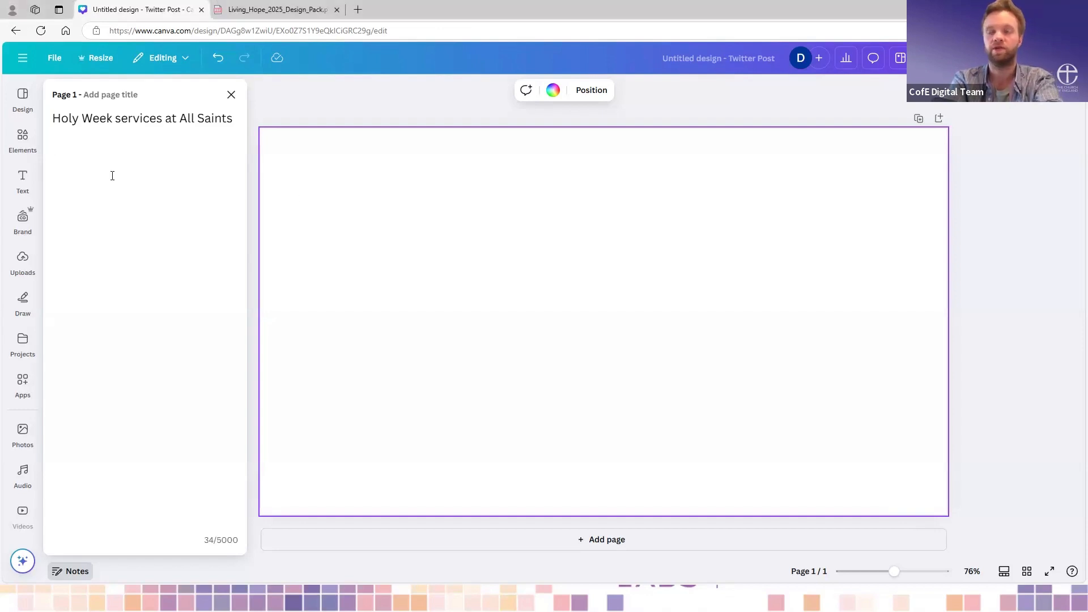
text(Maundy Thursday 7.30pm Family Meal and Communion Good Friday 6pm Stations of the Cross Holy Saturday 2pm Contemplative Prayer Easter Sunday 6am Sunrise service 10am Family service)
- Separate the four days in the notes with blank lines and add the closing line "All are welcome. Find #LivingHope with us this Easter"
click(158, 179)
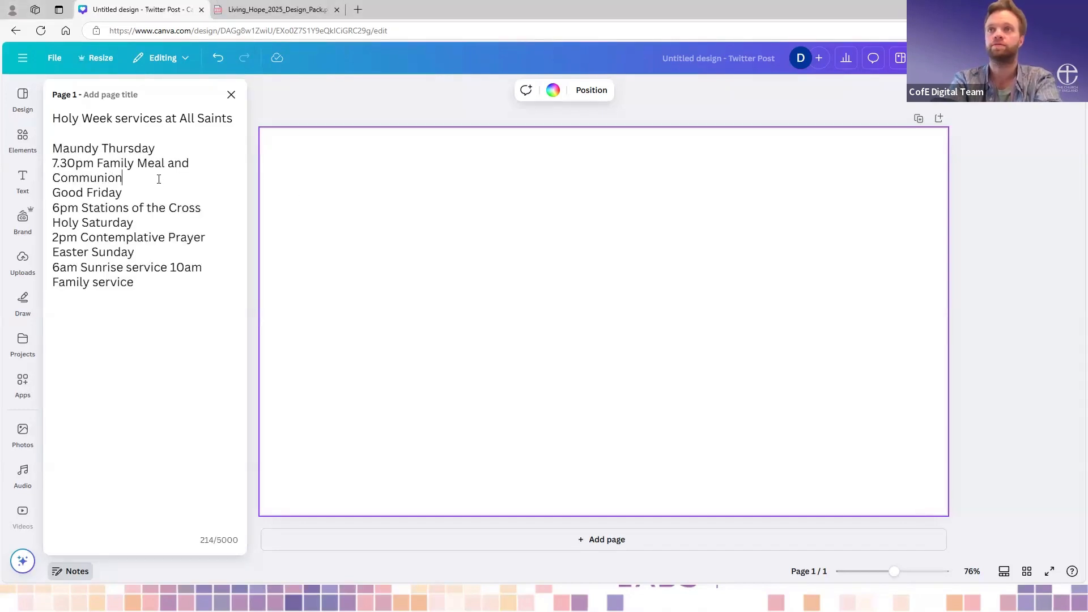
key(Return)
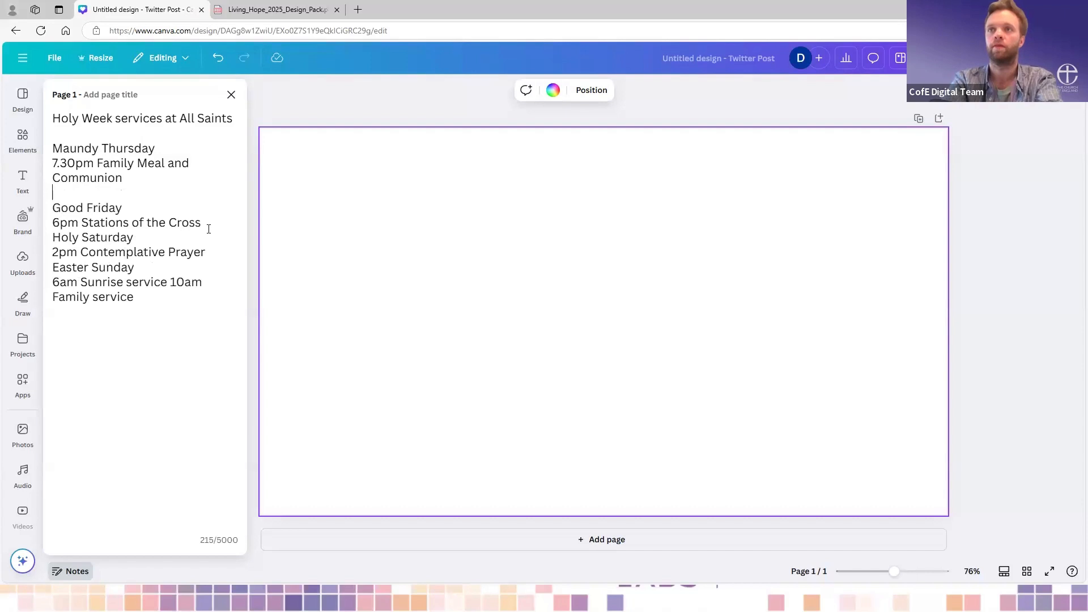
key(Return)
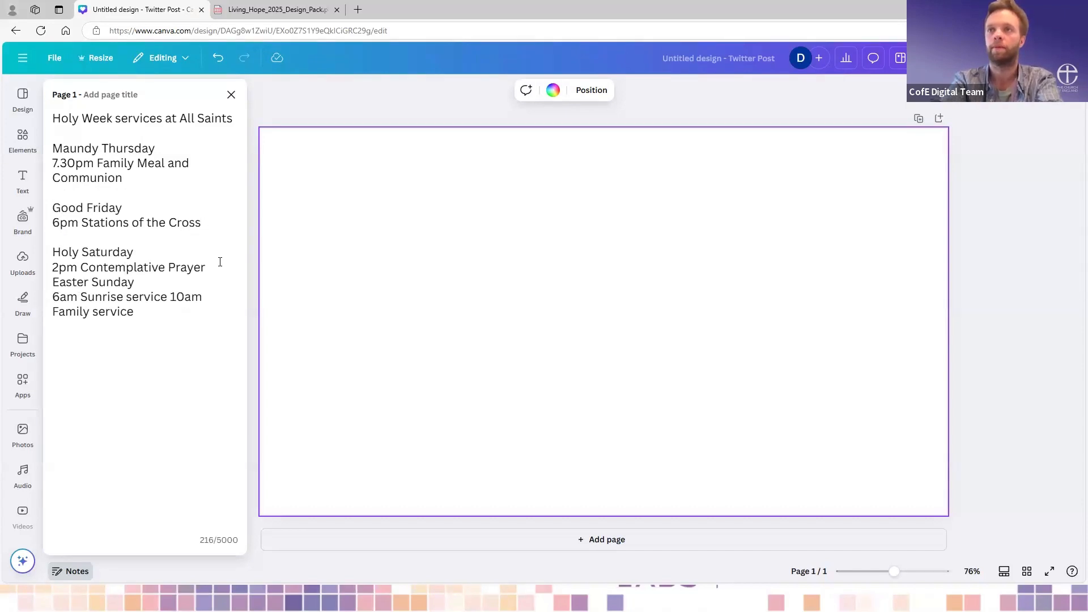
key(Return)
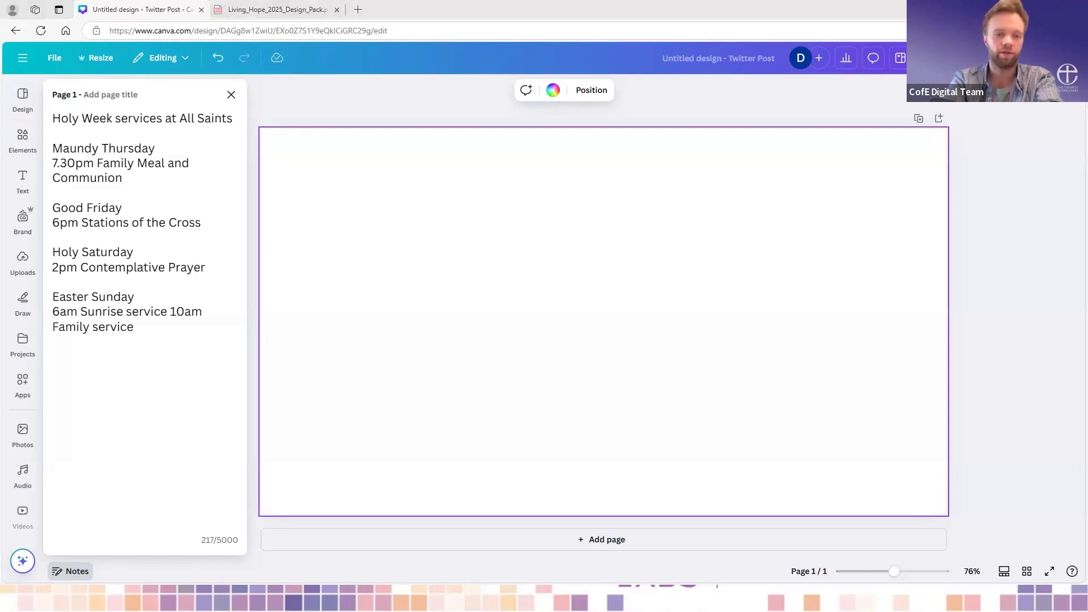
click(144, 362)
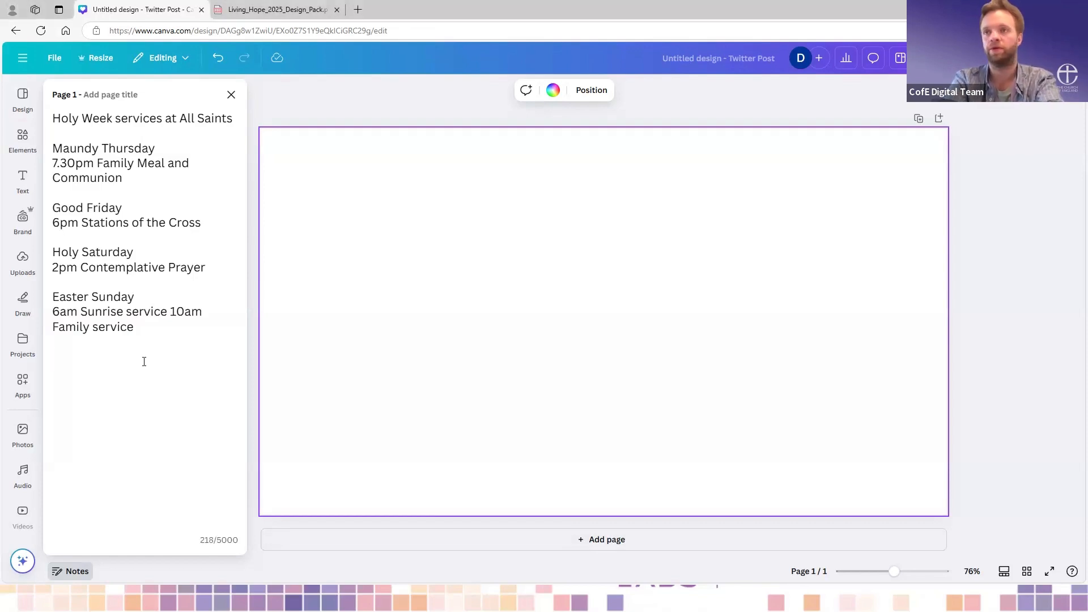
text(All are welcome. Find #LivingHope with us this Easter)
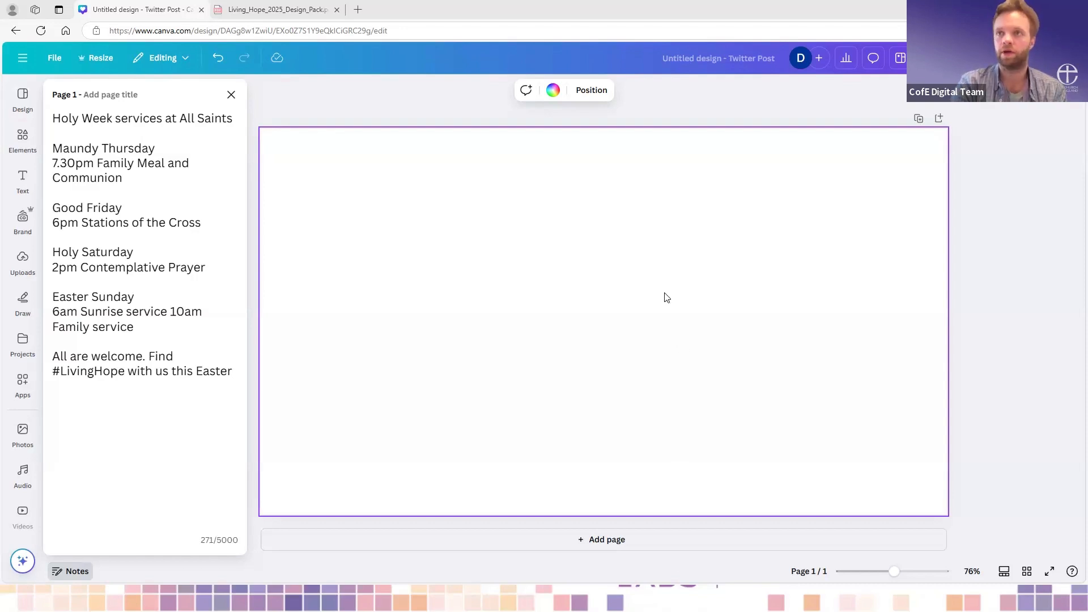
- Copy "Holy Week services at All Saints" from the notes onto the page as a text box centred near the page's upper edge
drag(241, 114, 50, 117)
key(ctrl+c)
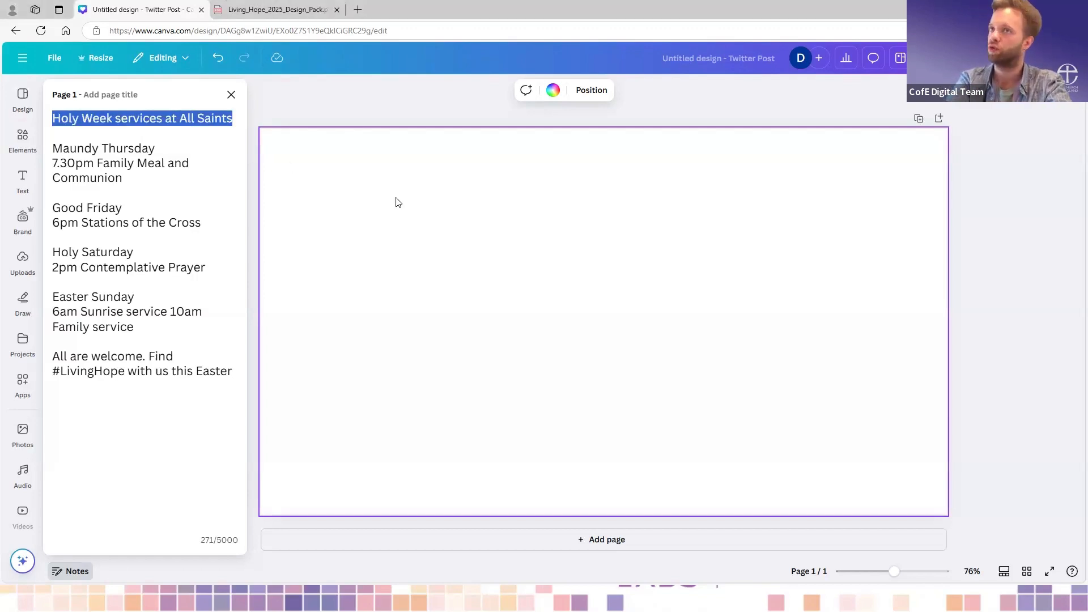
click(344, 154)
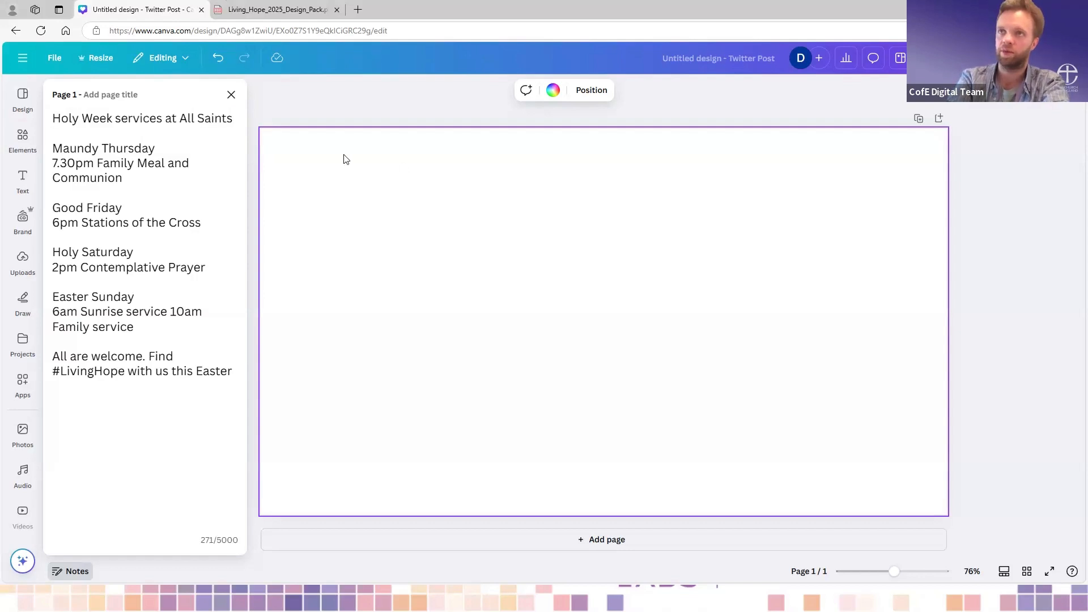
key(ctrl+v)
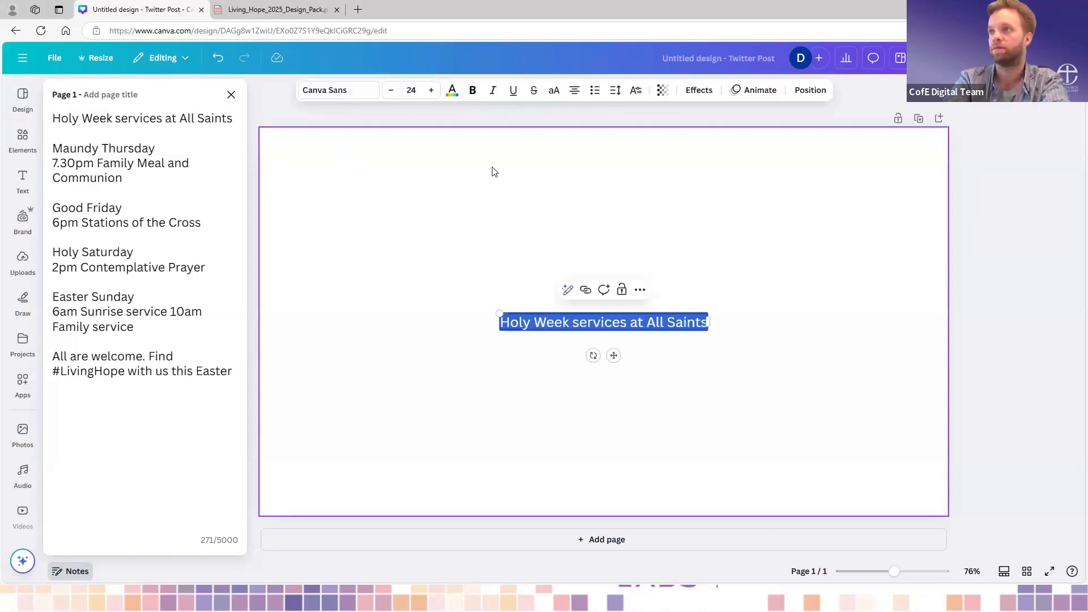
click(765, 405)
drag(637, 328, 665, 165)
click(469, 268)
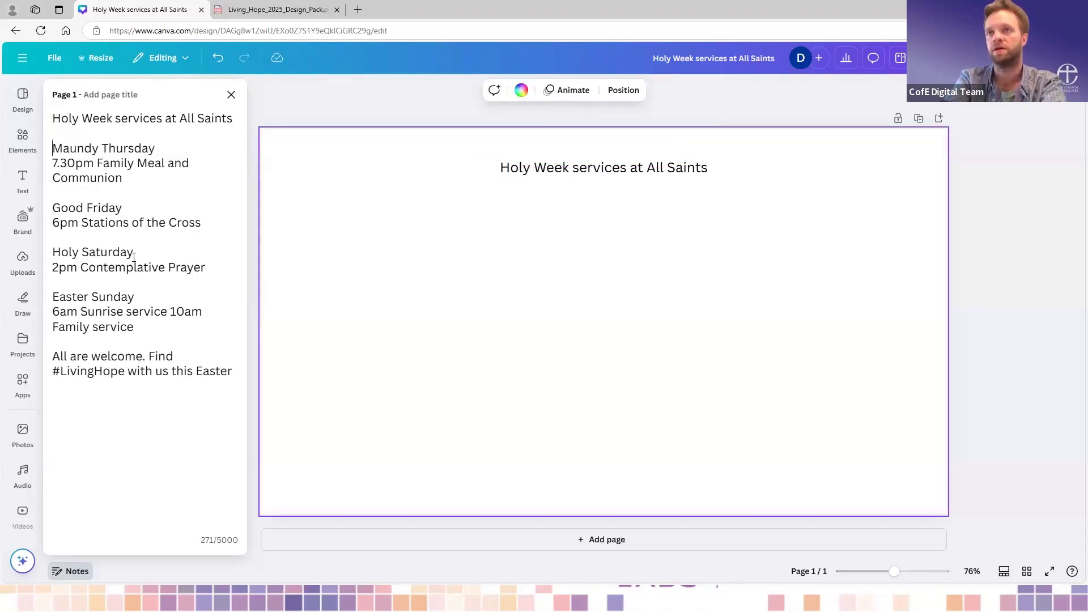
- Try placing the whole Maundy Thursday to Easter Sunday schedule from the notes on the page as a single text box
drag(134, 256, 175, 327)
key(ctrl+c)
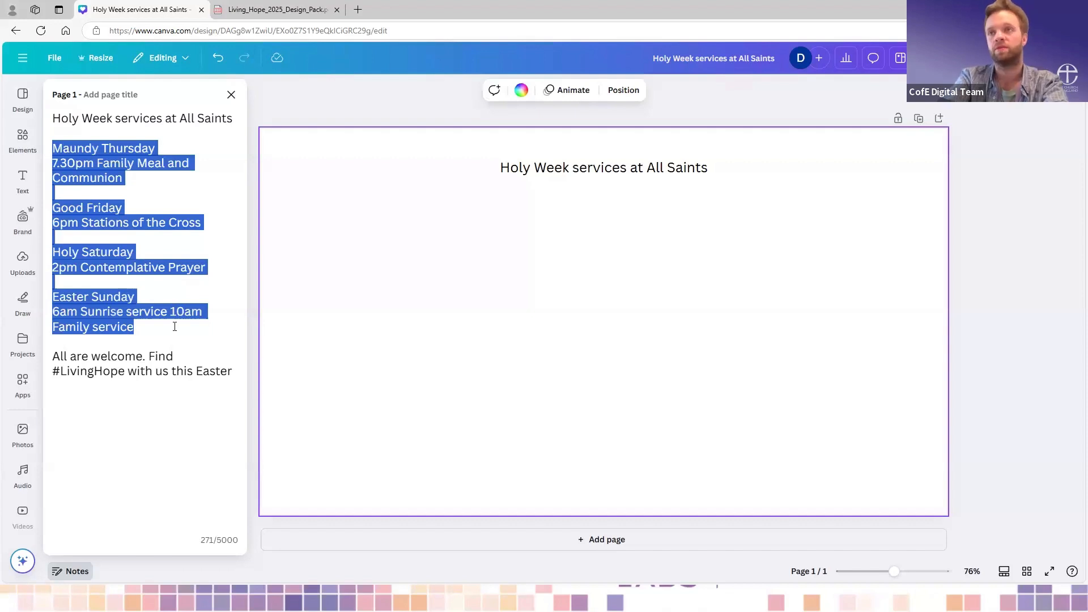
click(494, 264)
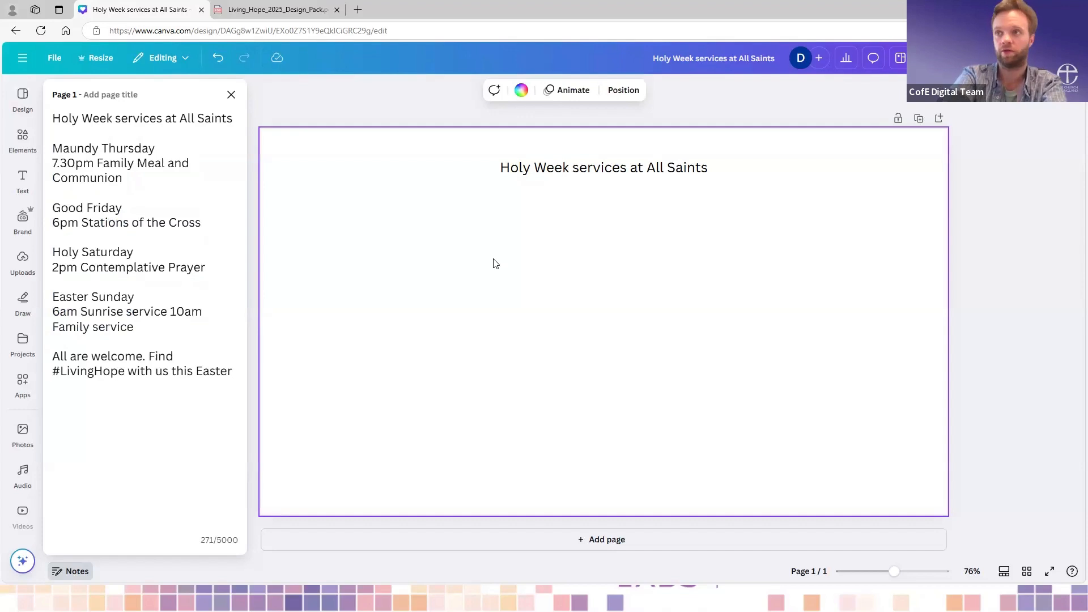
key(ctrl+v)
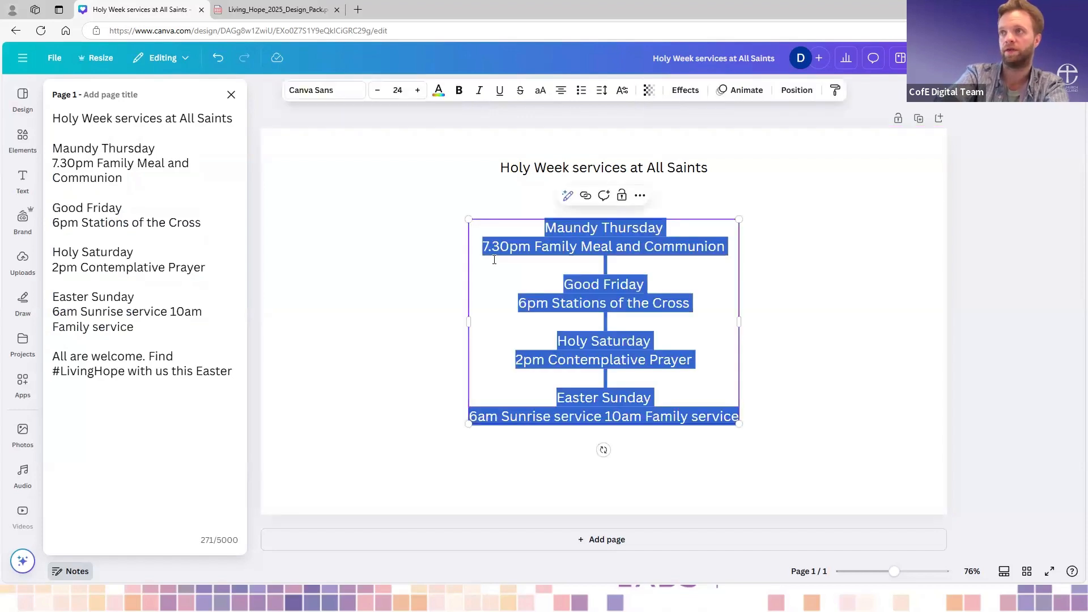
click(805, 328)
- Try scaling the schedule text box down to font size 22, and undo both the scaling and the pasted box
click(652, 289)
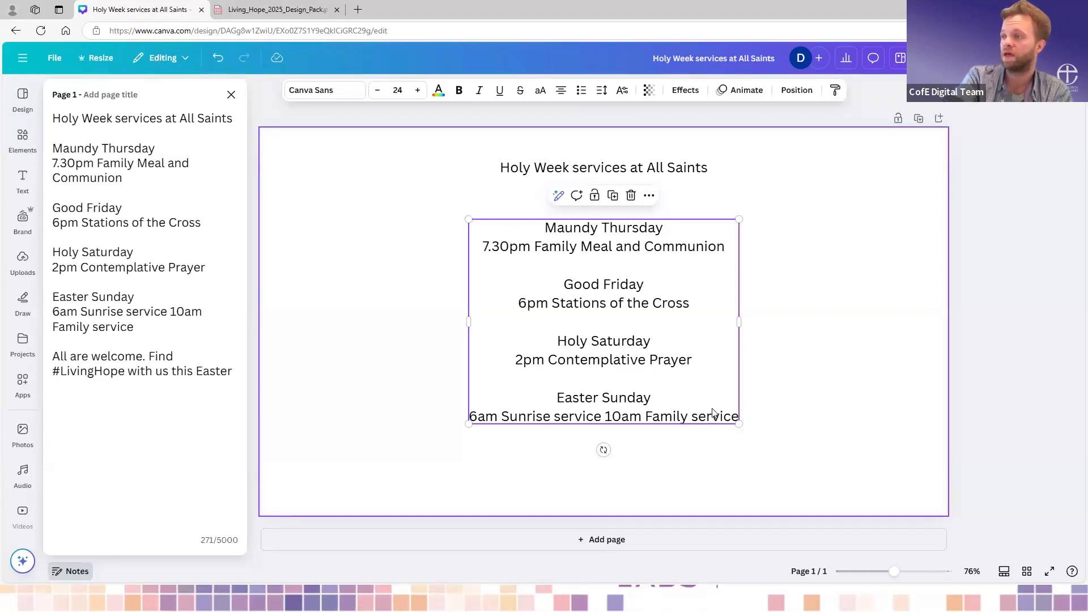
double_click(647, 299)
click(647, 299)
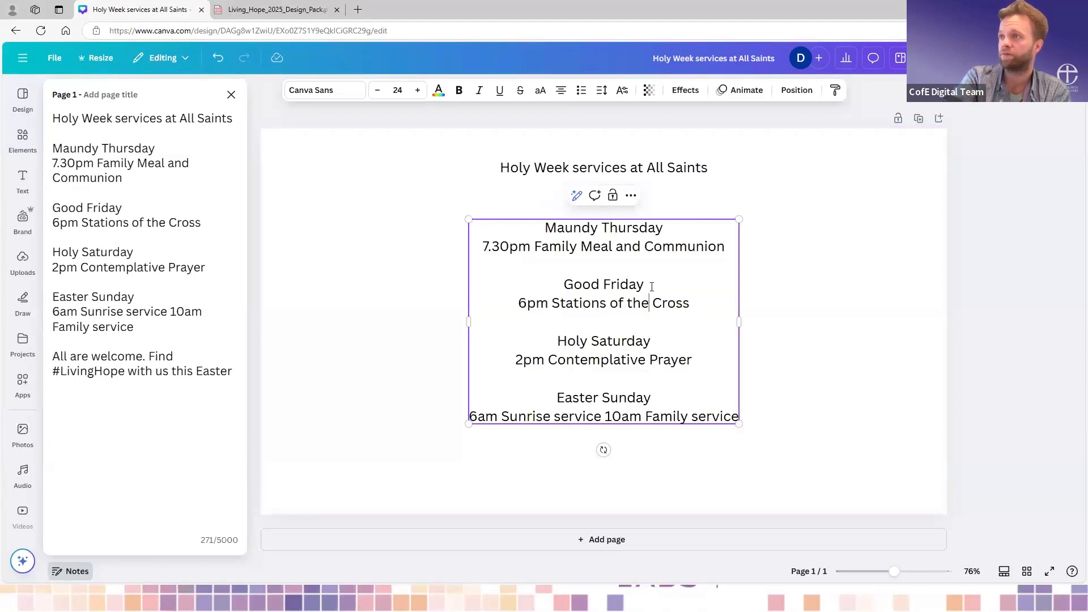
drag(543, 230, 668, 226)
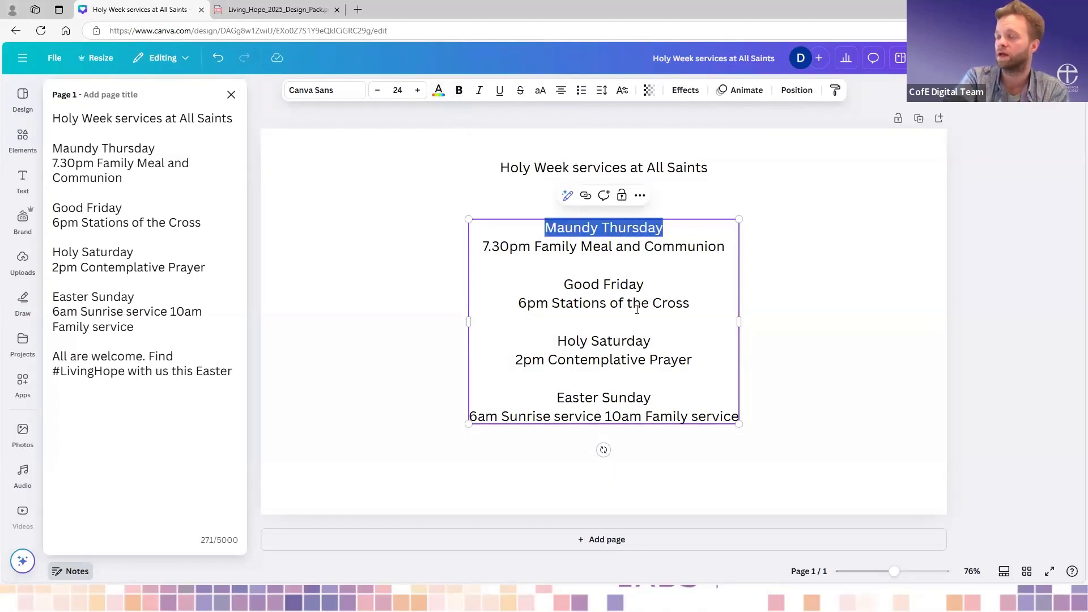
click(680, 359)
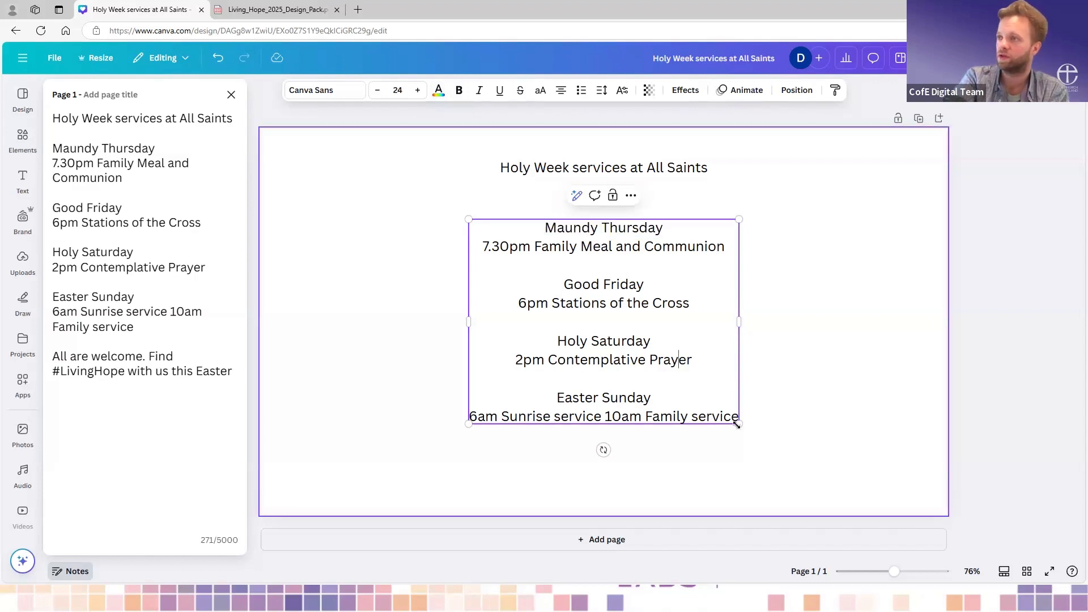
drag(737, 425, 716, 407)
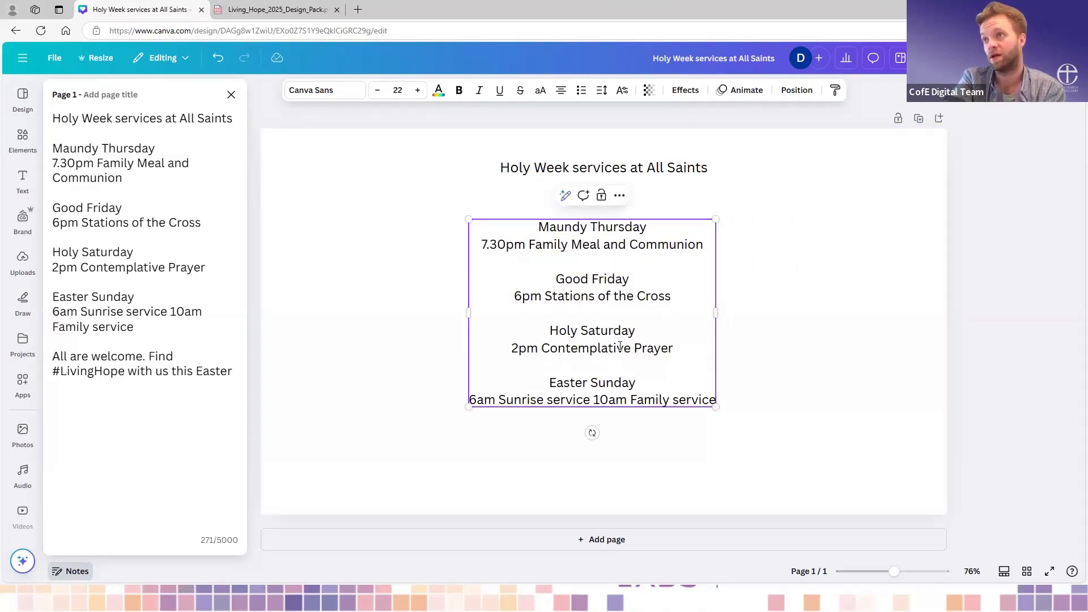
click(220, 61)
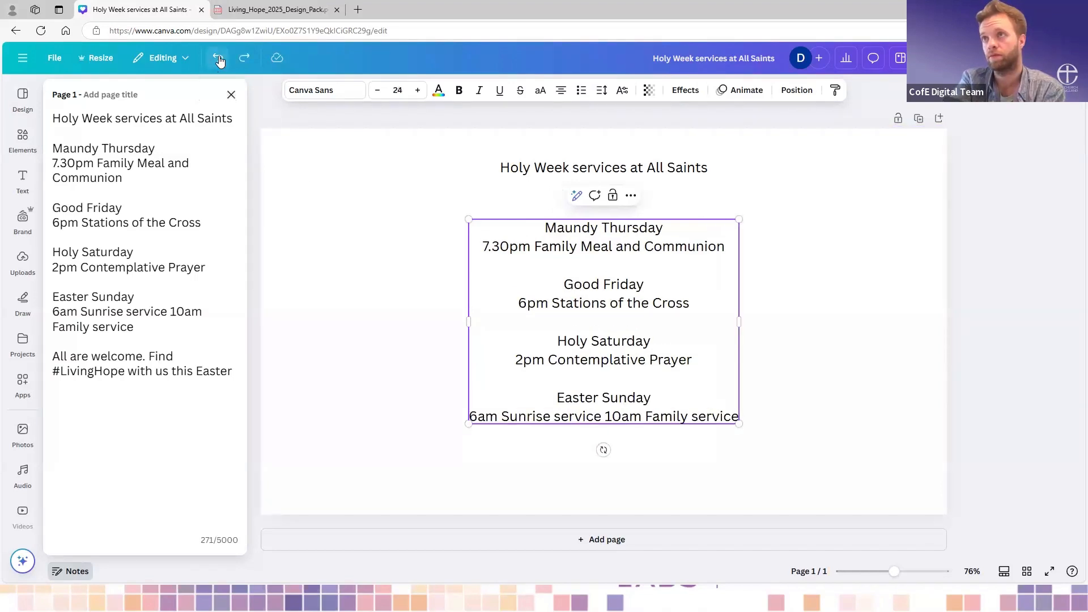
click(220, 60)
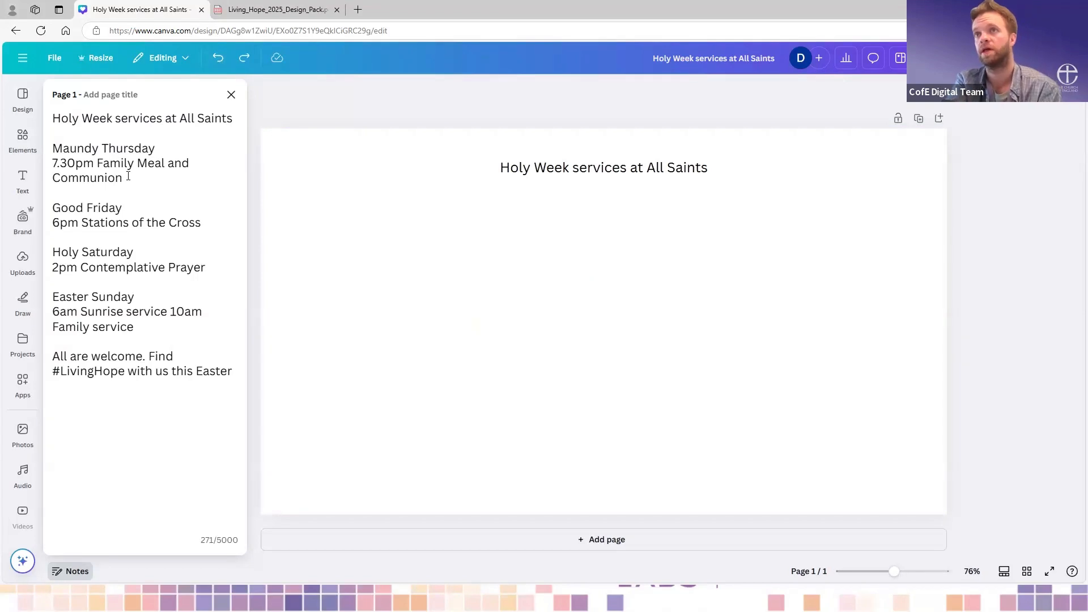
- Copy the Maundy Thursday entry from the notes into its own text box and place it on the page's left half below the title
drag(122, 178, 53, 148)
key(ctrl+c)
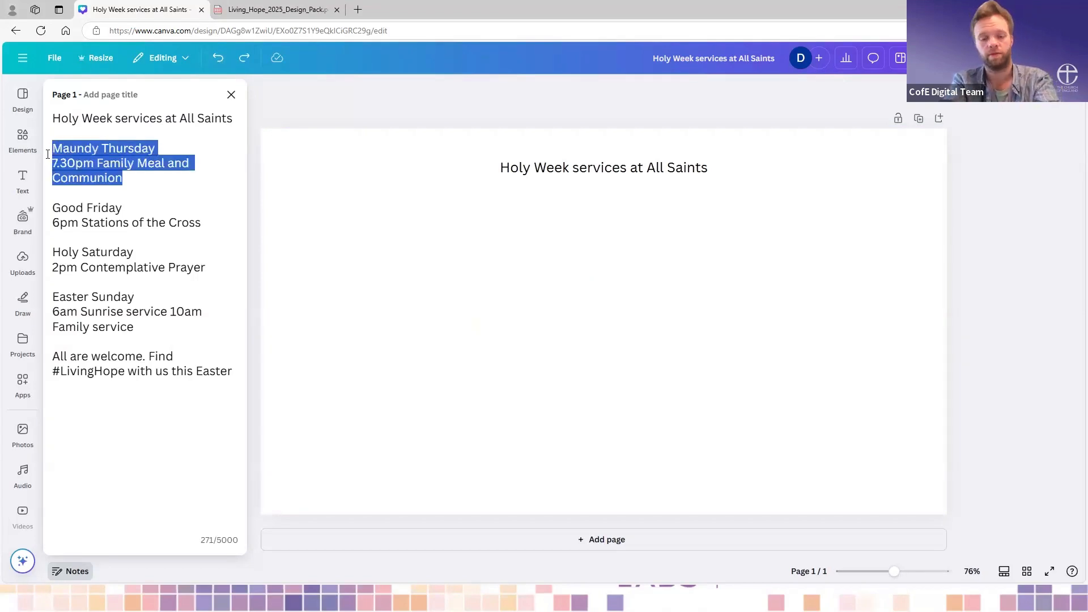
click(464, 268)
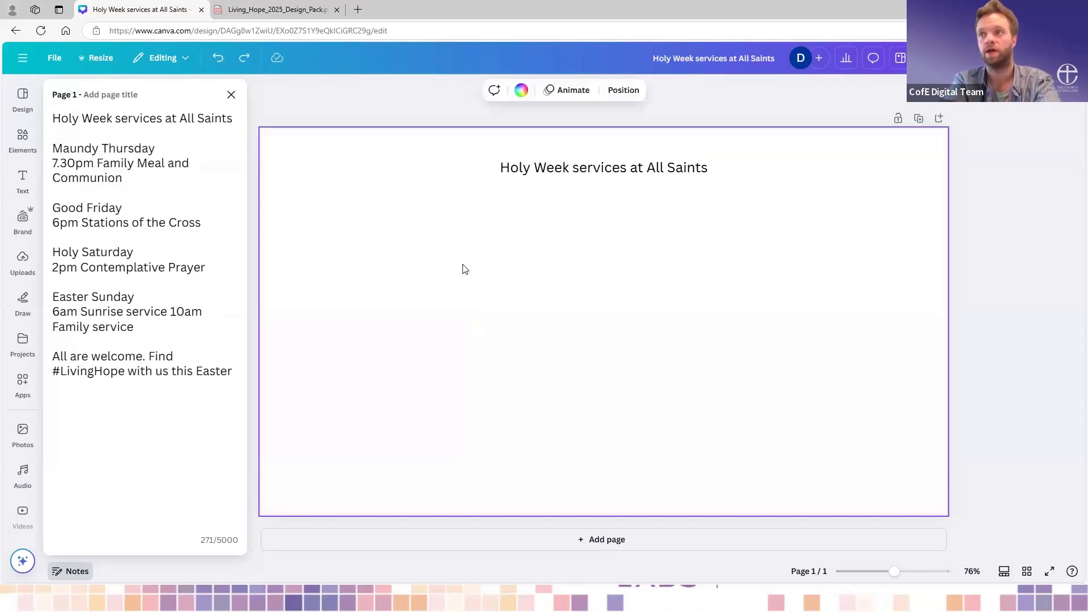
key(ctrl+v)
click(563, 385)
click(516, 293)
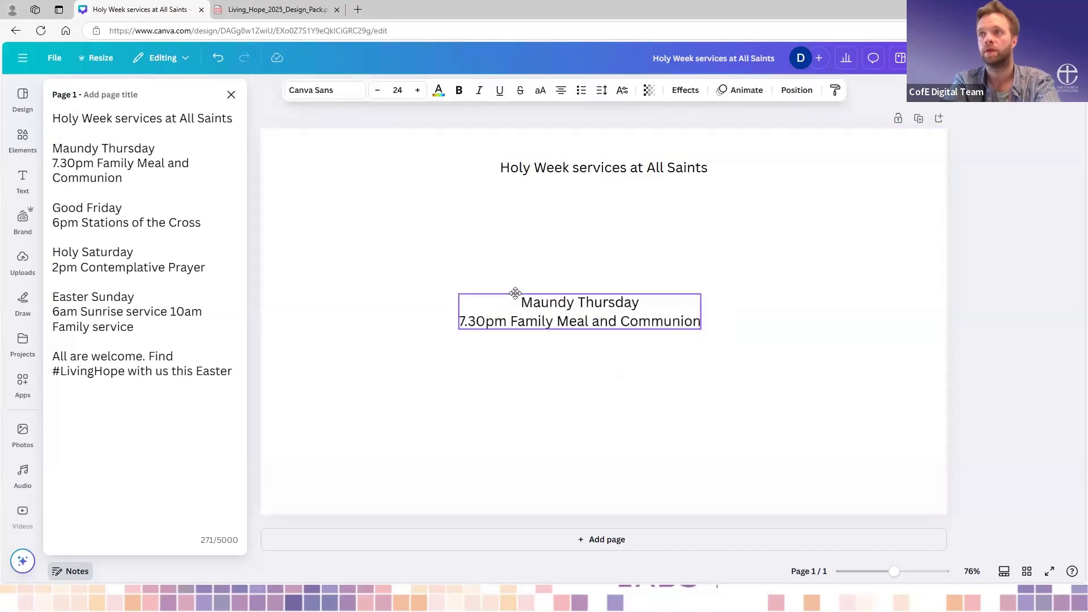
drag(515, 293, 352, 246)
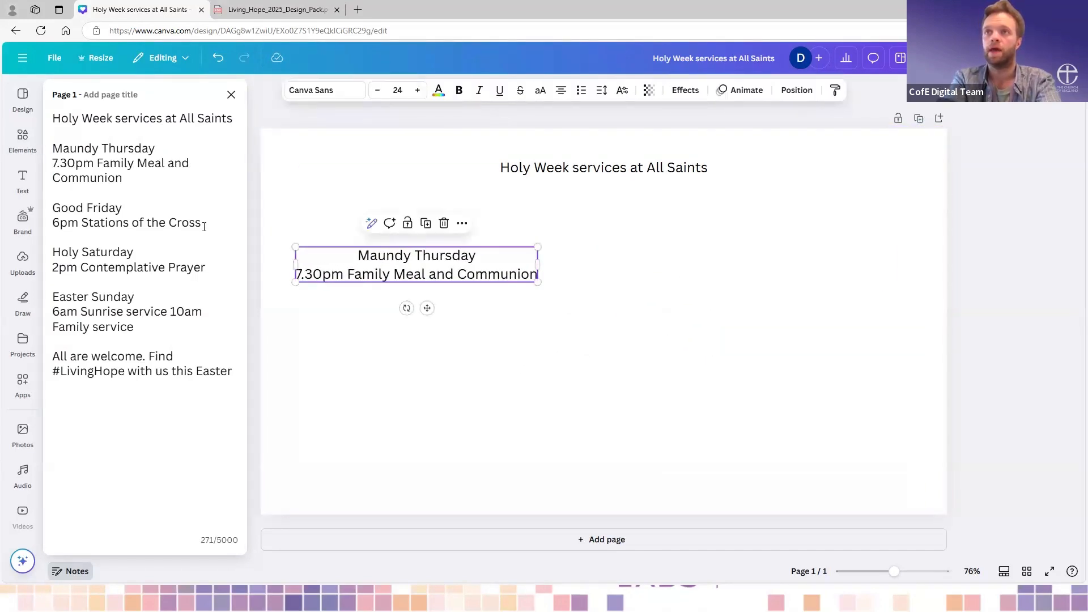
- Copy the Good Friday entry from the notes into its own text box and place it below the Maundy Thursday text
drag(204, 227, 47, 207)
key(ctrl+c)
click(570, 329)
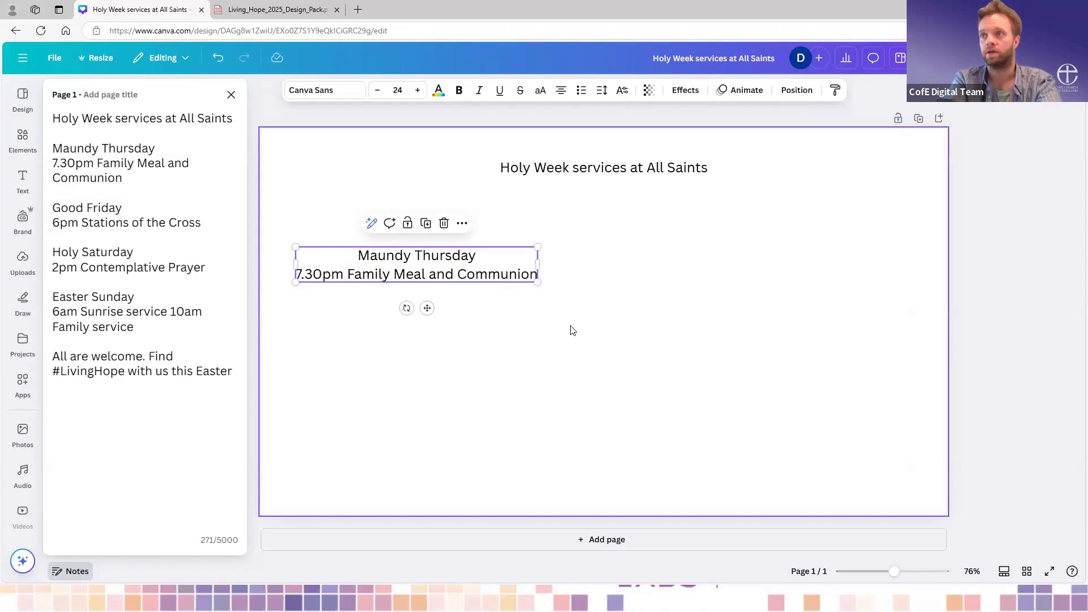
key(ctrl+v)
key(Escape)
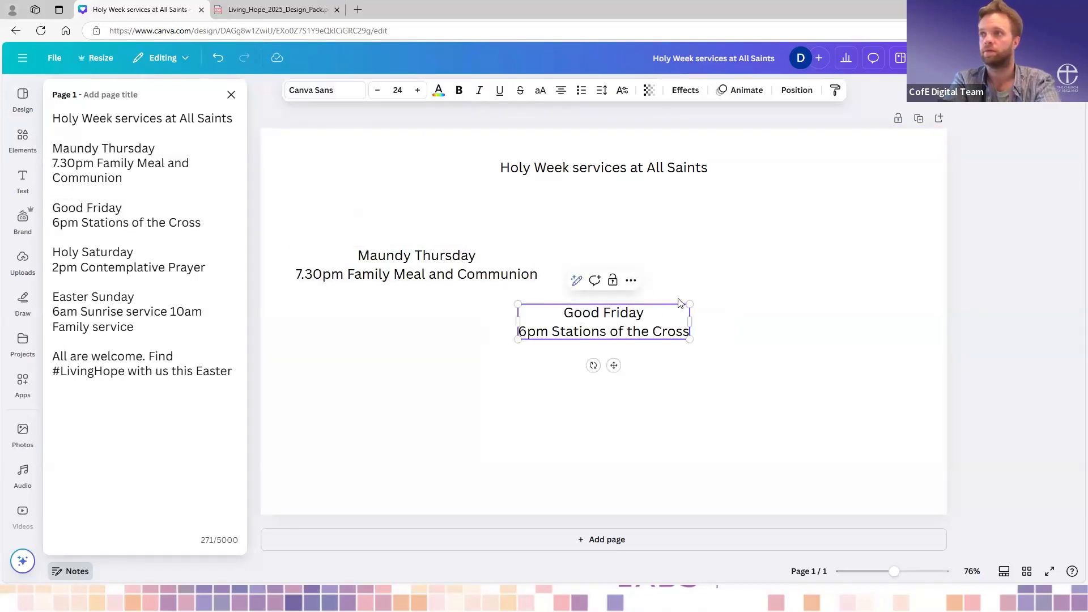
drag(672, 312, 367, 345)
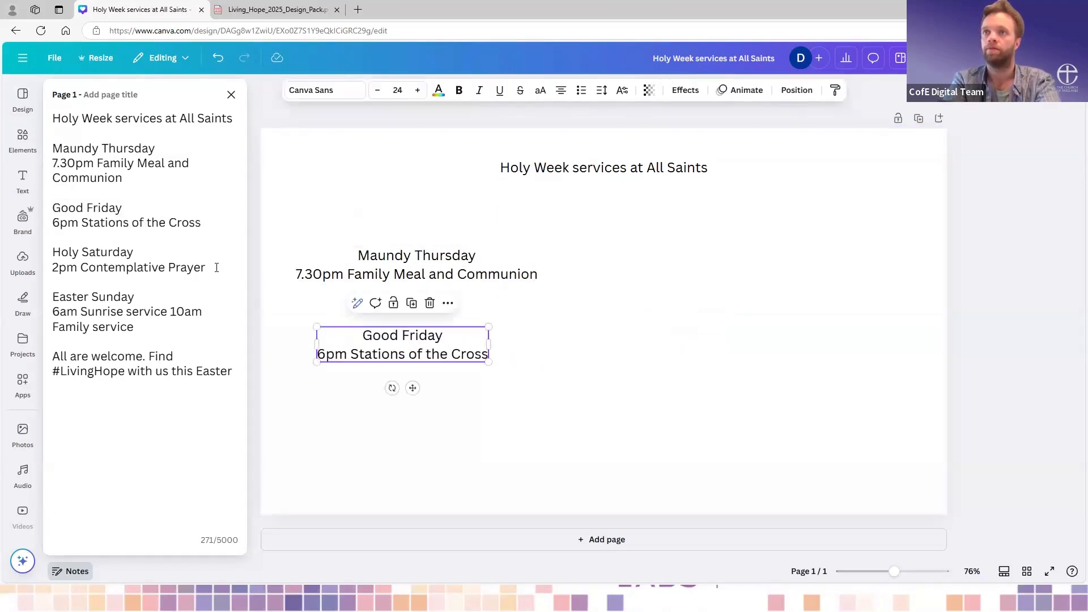
- Copy the Holy Saturday entry from the notes into its own text box and place it on the page's right half, roughly level with Maundy Thursday
drag(216, 267, 44, 249)
key(ctrl+c)
click(546, 431)
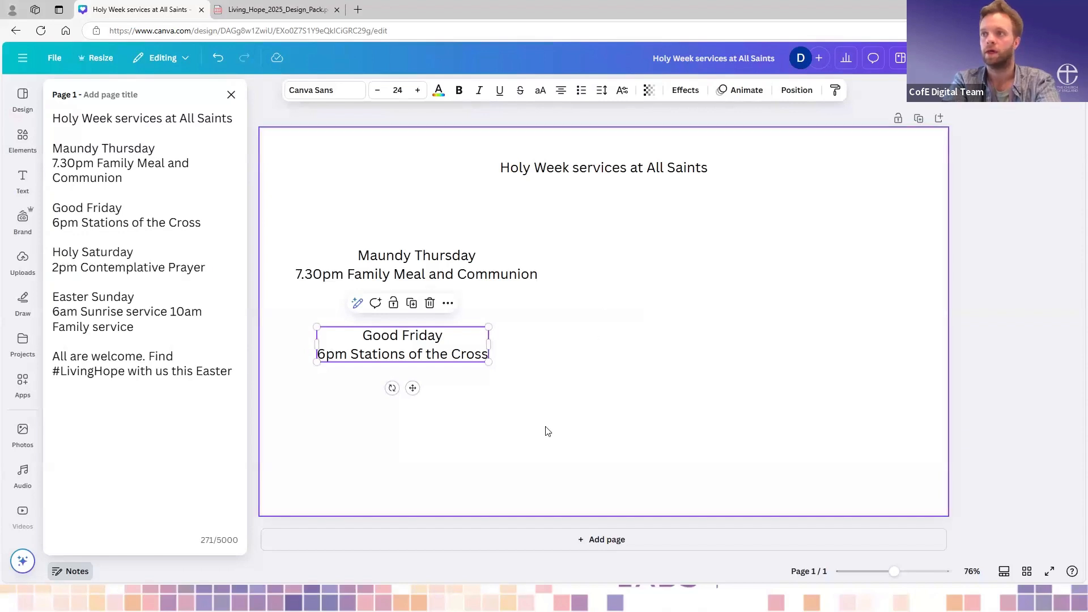
key(ctrl+v)
key(Escape)
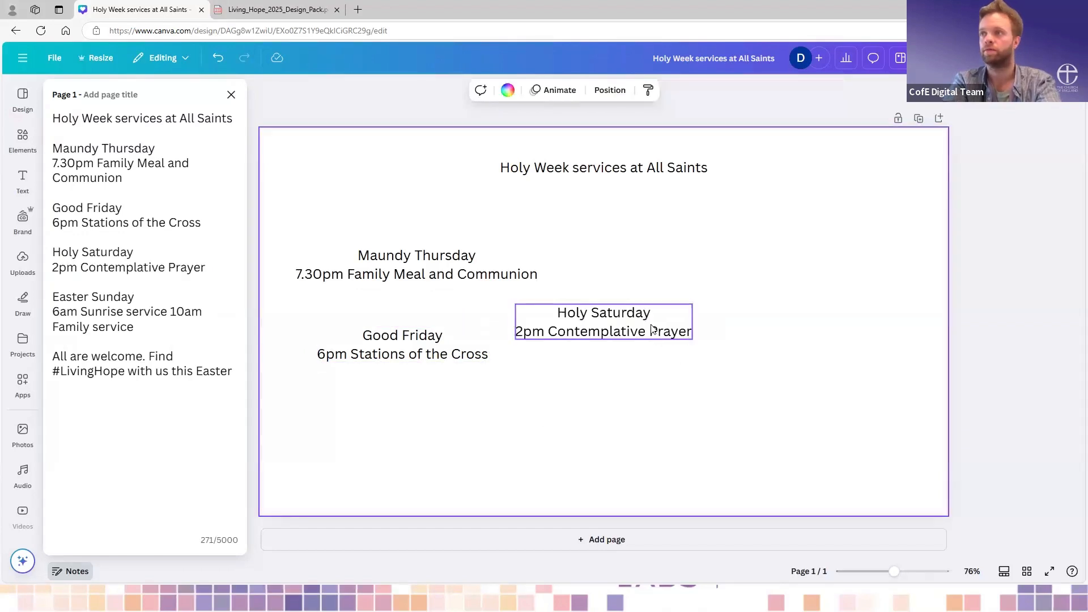
drag(655, 334, 796, 280)
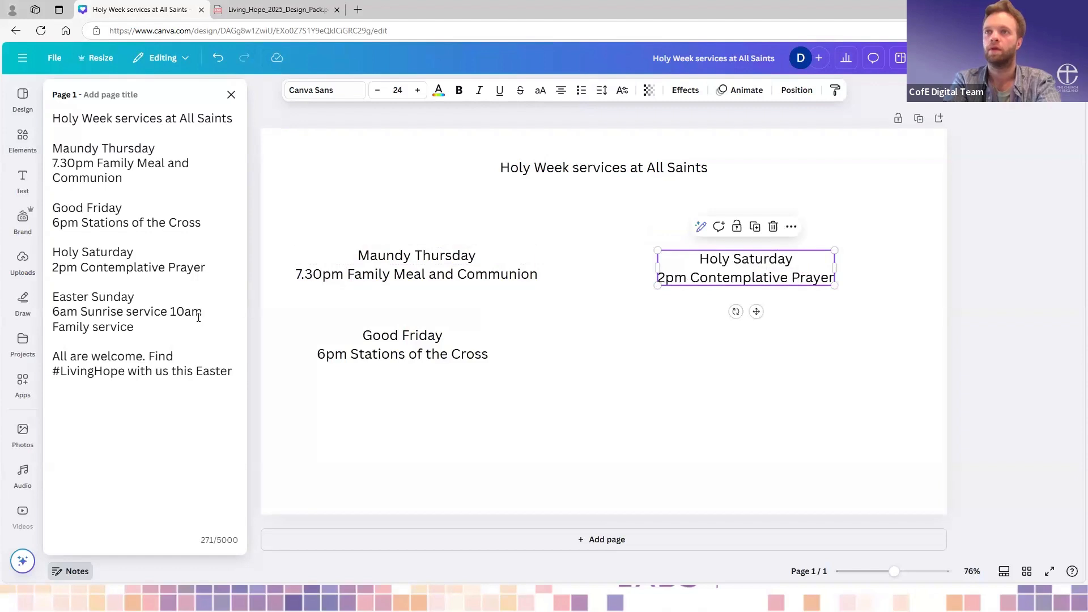
- Copy the Easter Sunday entry from the notes into its own text box and place it below the Holy Saturday text
drag(136, 327, 45, 297)
key(ctrl+c)
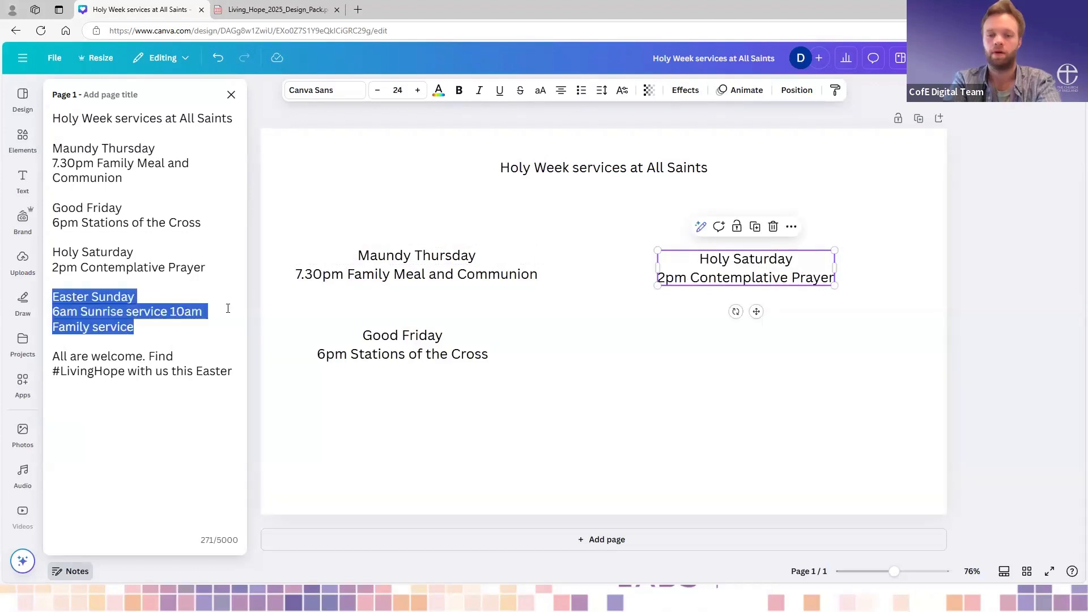
click(780, 349)
key(ctrl+v)
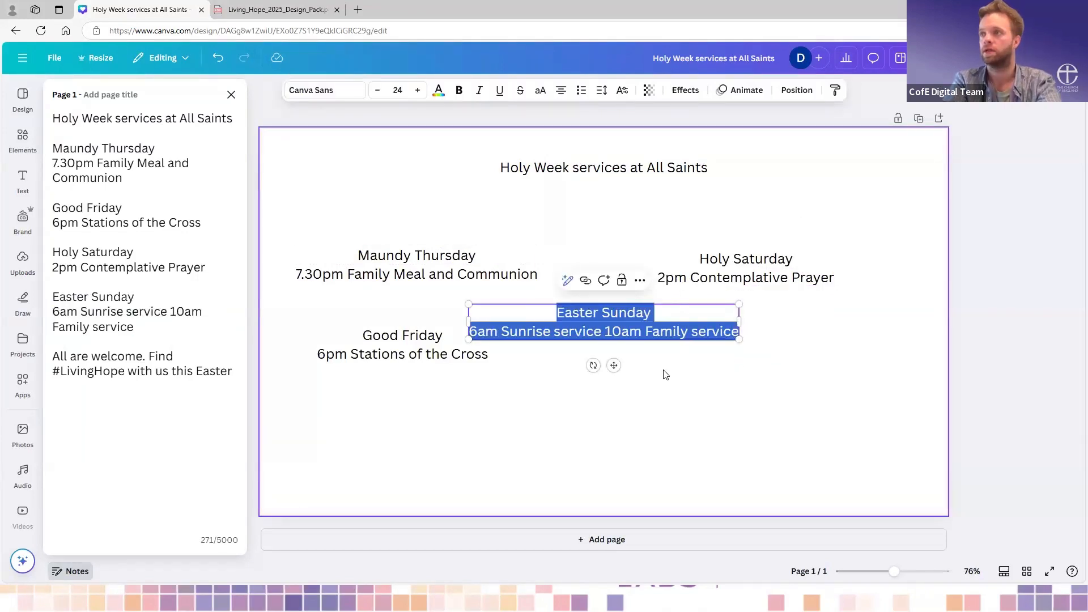
key(Escape)
drag(649, 333, 798, 359)
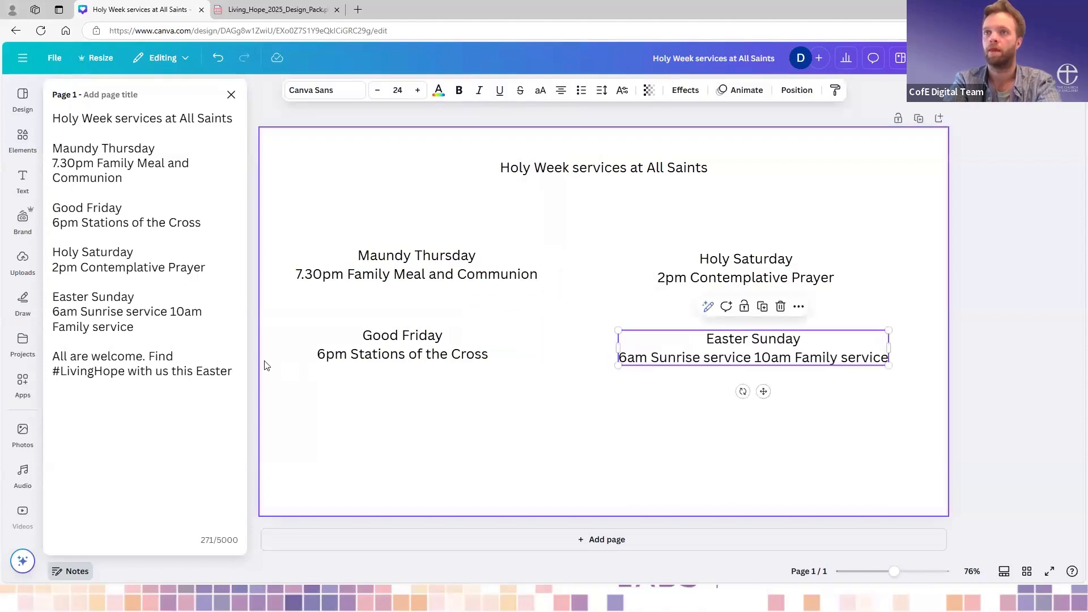
- Copy the closing line "All are welcome. Find #LivingHope with us this Easter" from the notes and place it near the page's bottom edge
click(236, 372)
shift+click(53, 356)
key(ctrl+c)
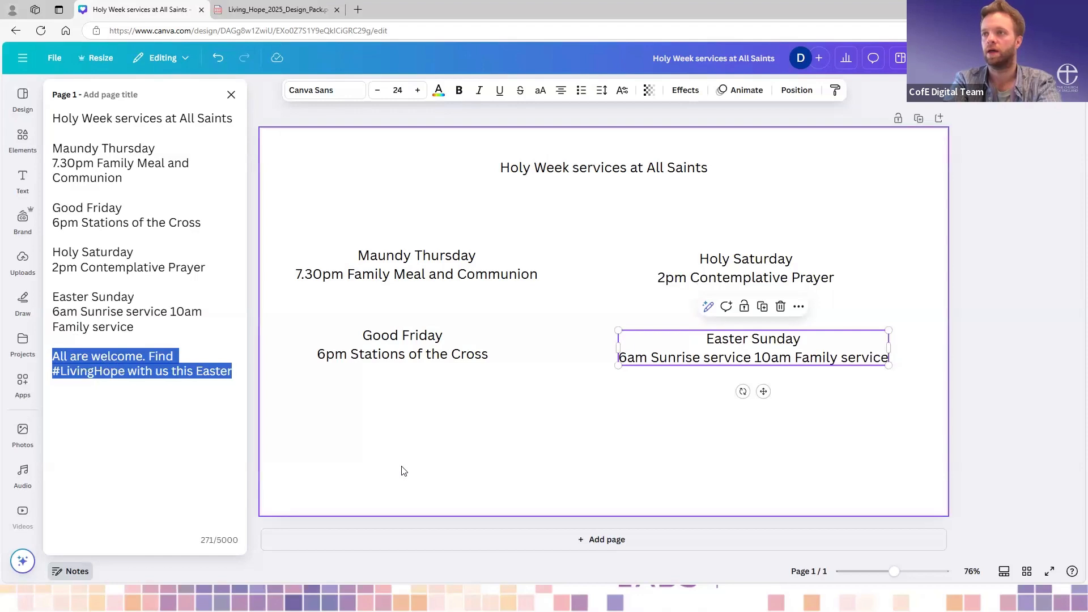
click(527, 493)
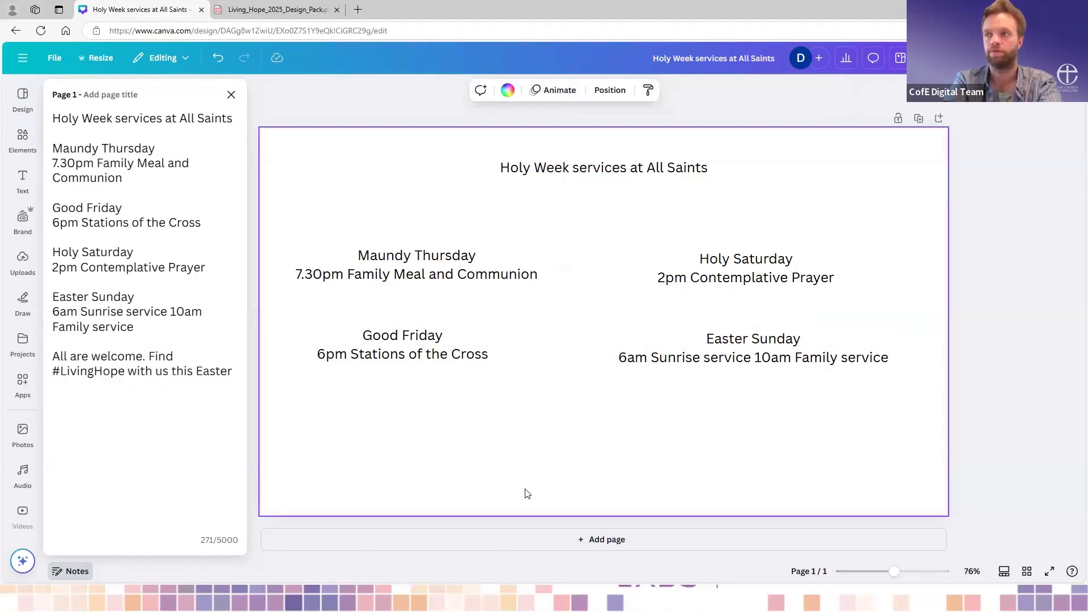
key(ctrl+v)
click(557, 349)
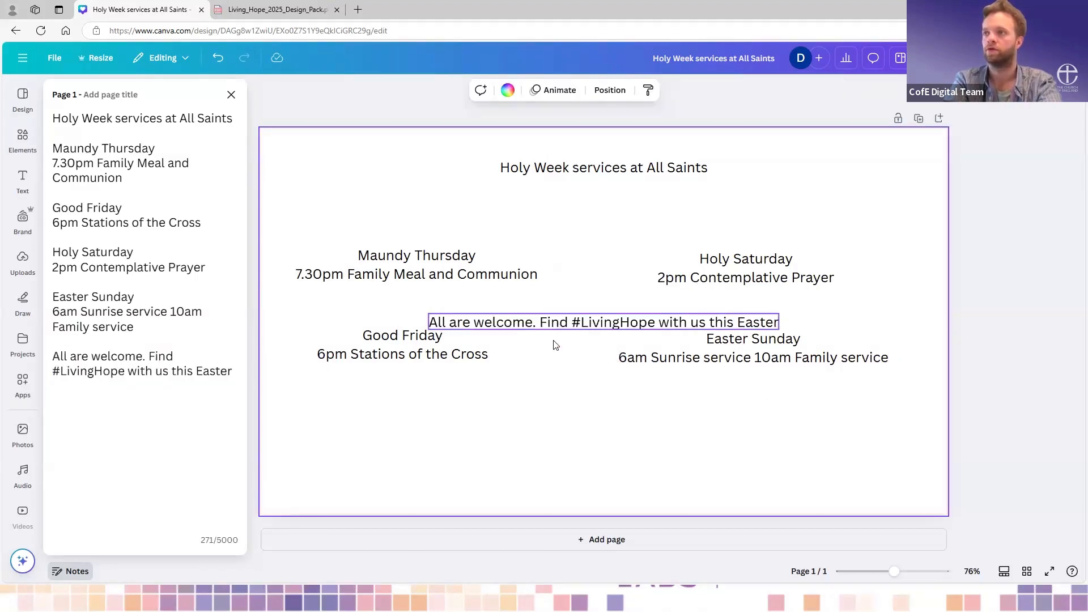
drag(557, 324, 561, 477)
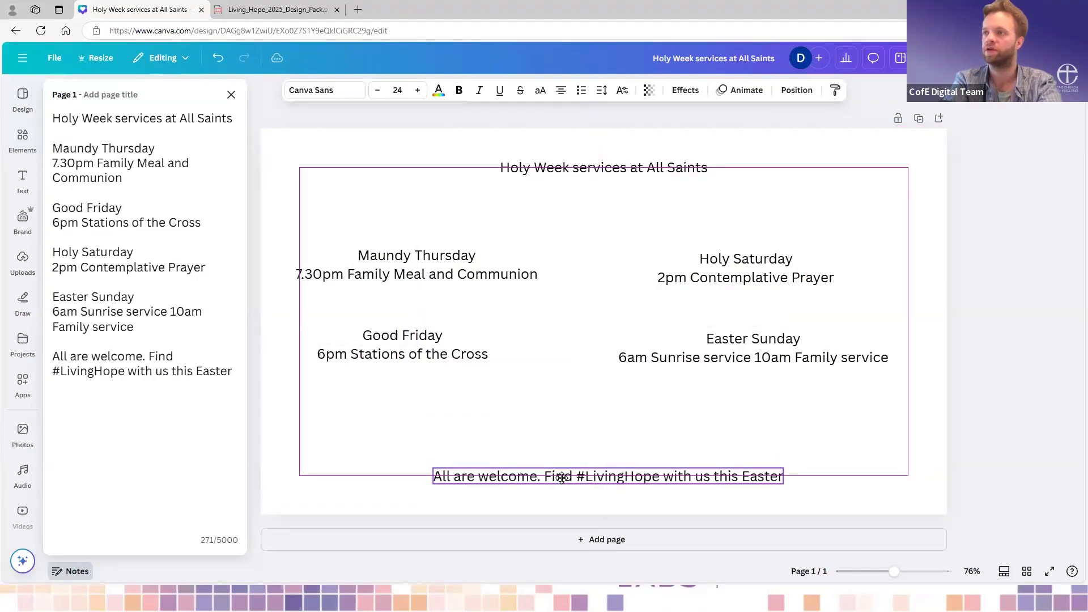
- Increase the font size of the title "Holy Week services at All Saints" to 40
click(633, 164)
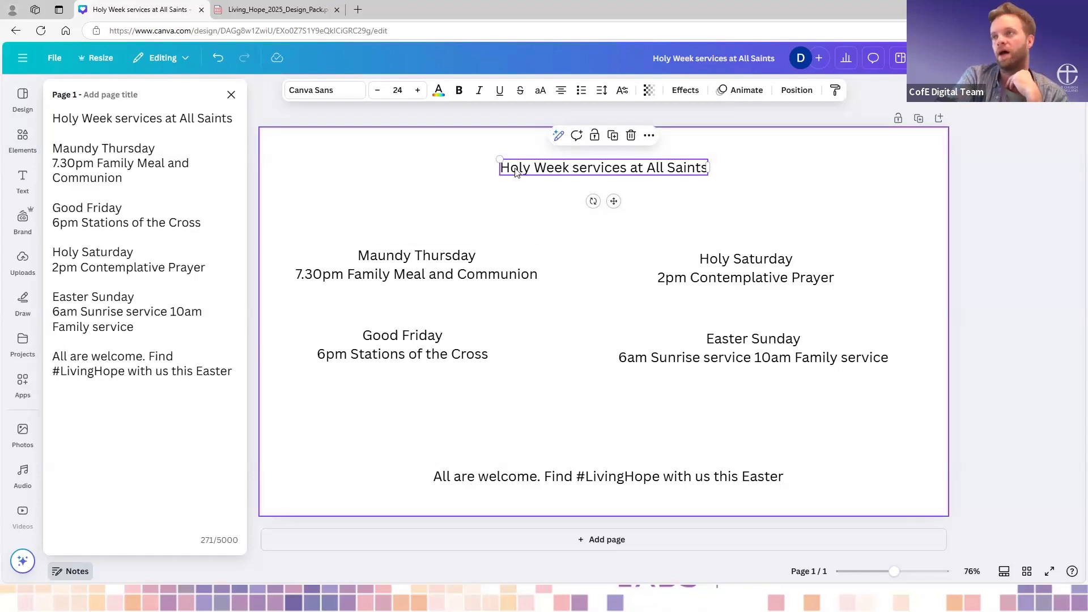
double_click(542, 169)
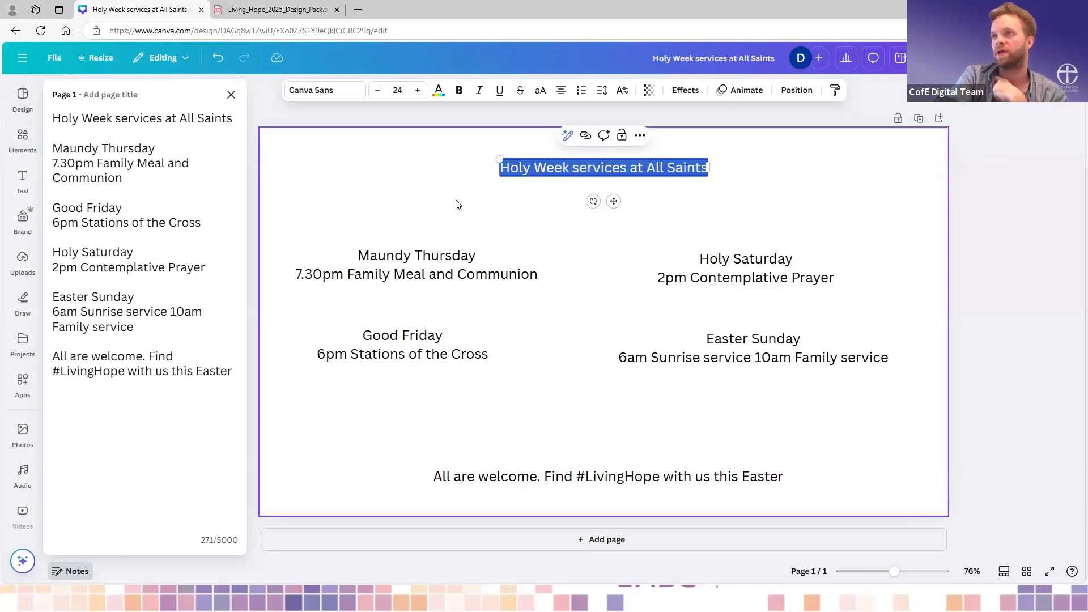
click(417, 91)
click(418, 90)
click(418, 91)
click(418, 91)
click(418, 91)
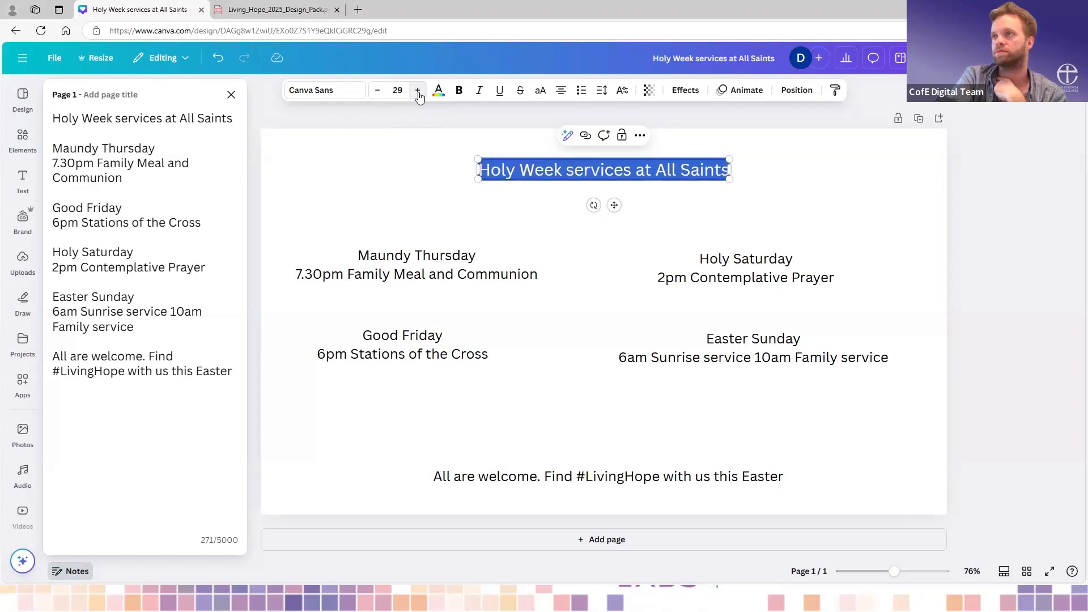
click(418, 90)
click(418, 90)
click(418, 91)
click(418, 90)
click(418, 90)
click(417, 91)
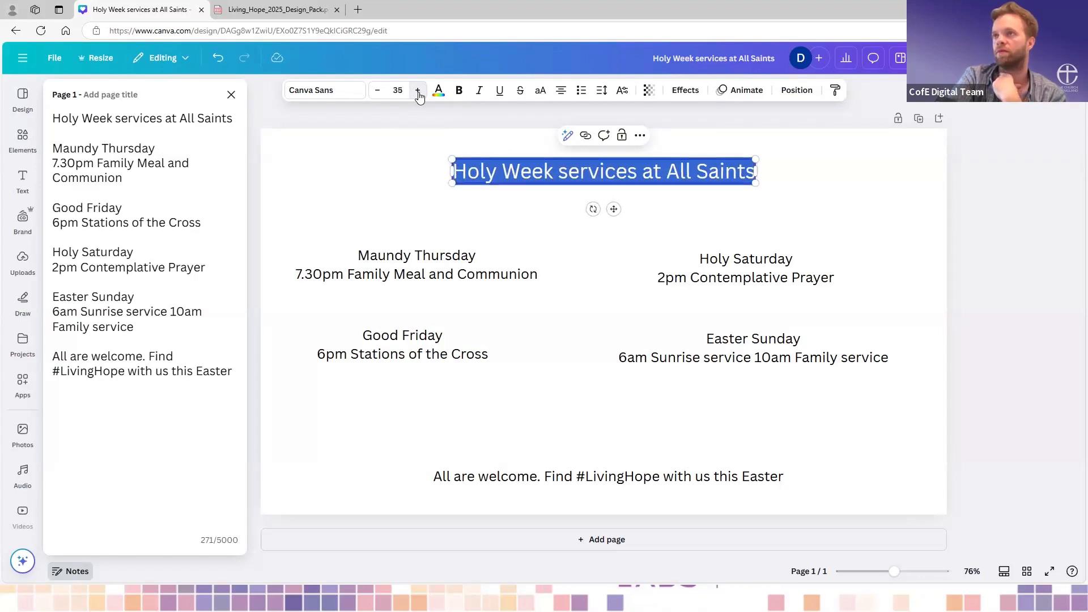
click(418, 91)
click(418, 91)
click(418, 90)
click(418, 91)
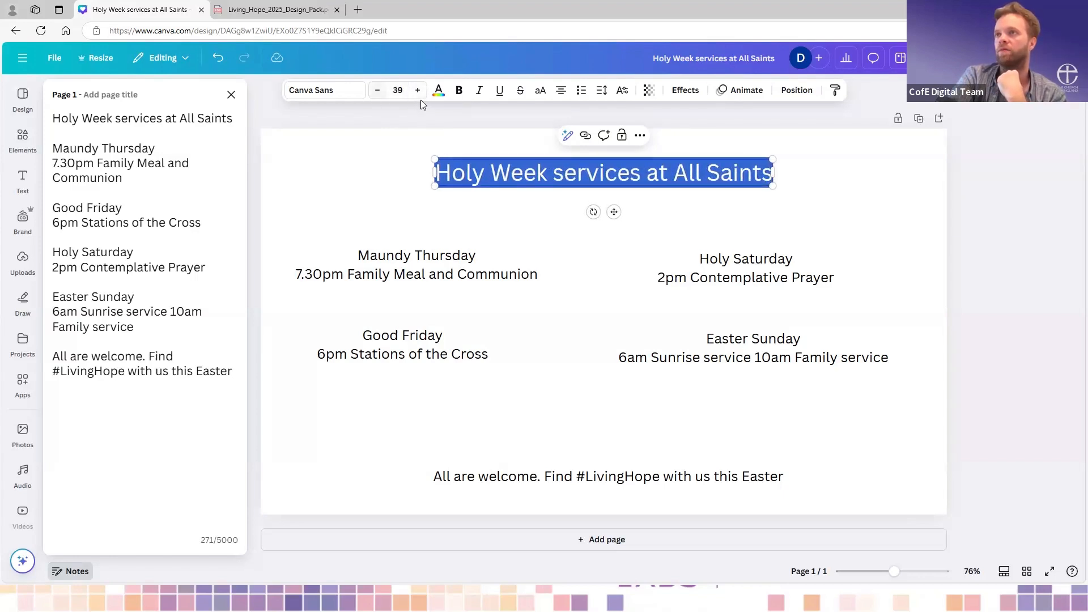
click(418, 91)
click(475, 210)
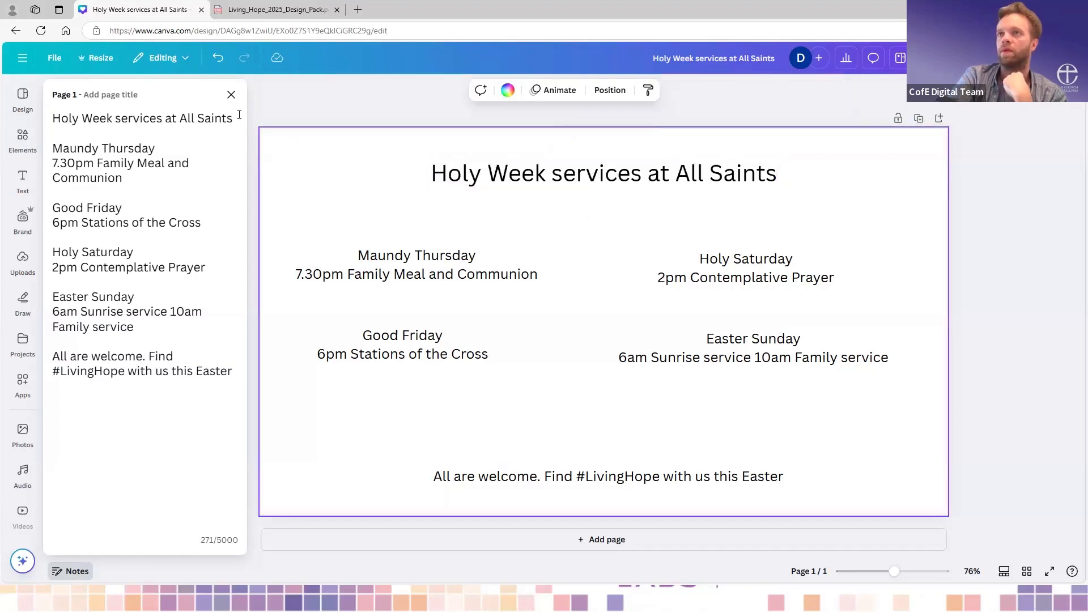
- Close the notes and move the title slightly up and to the right on the page
click(231, 95)
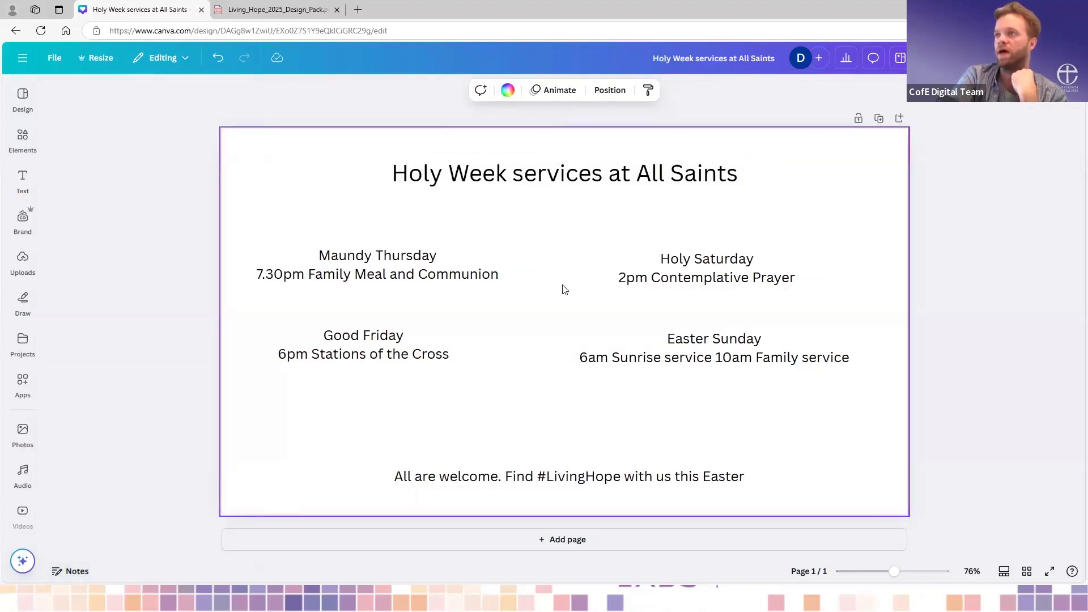
click(563, 178)
drag(564, 178, 574, 172)
click(508, 289)
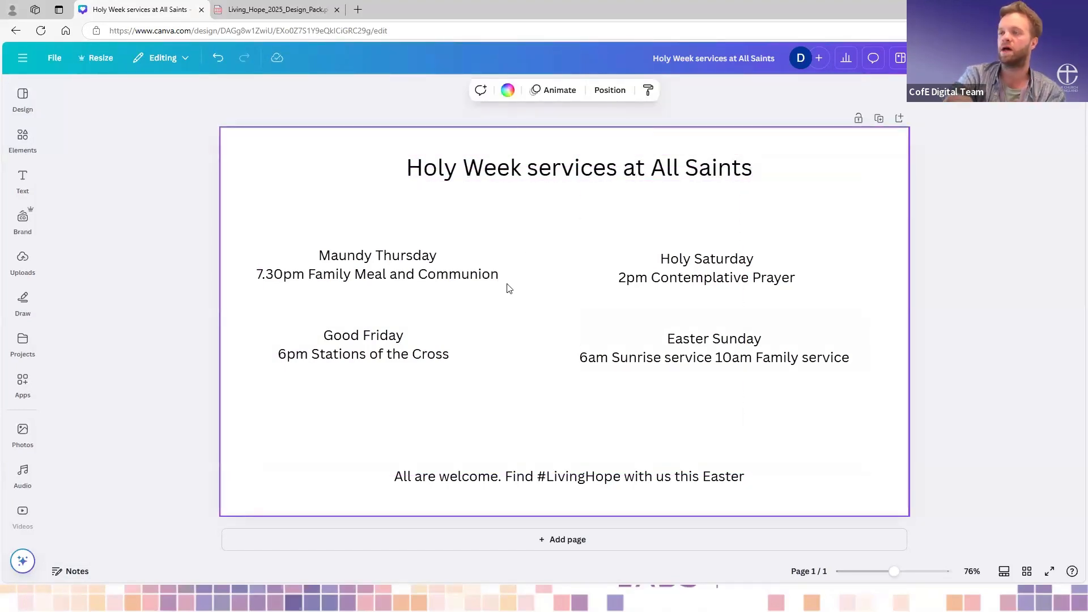
- Try the Katibeh font on the title and scale the text box up to font size 47.2
click(573, 173)
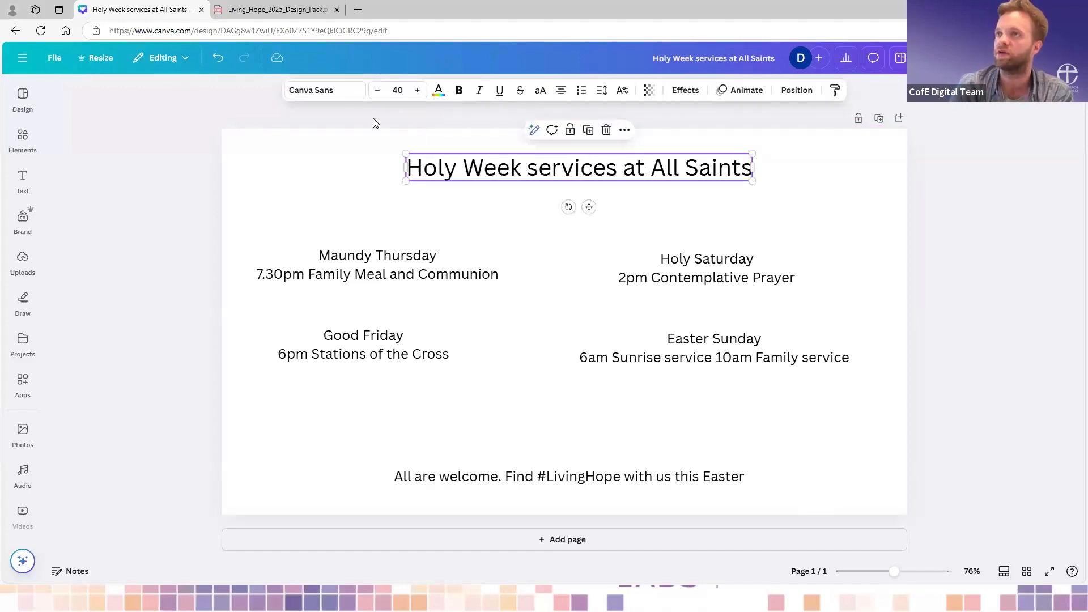
click(342, 92)
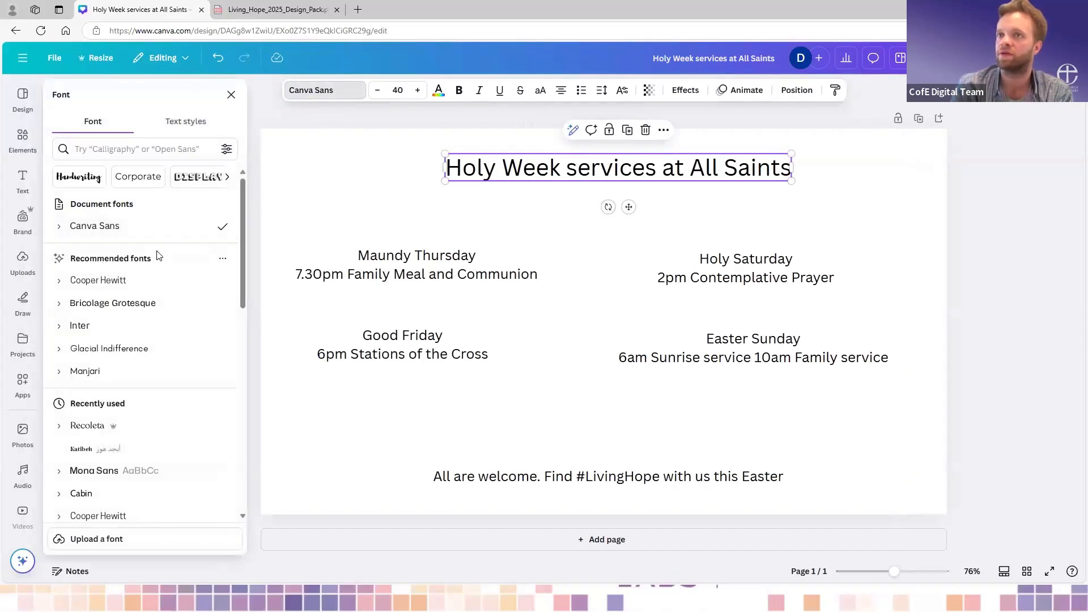
scroll(156, 284, down, 1)
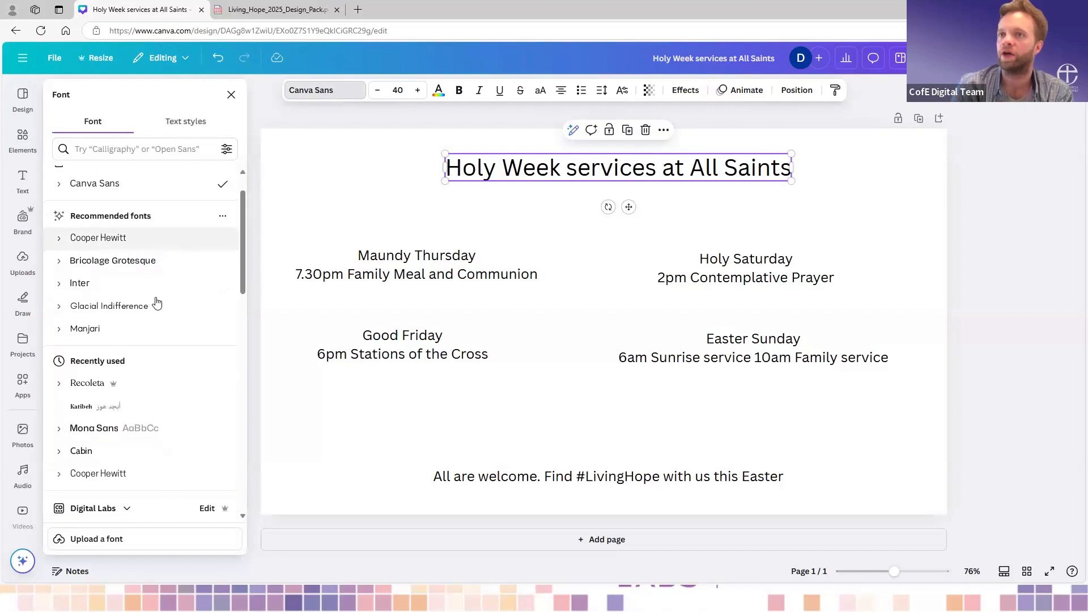
click(112, 412)
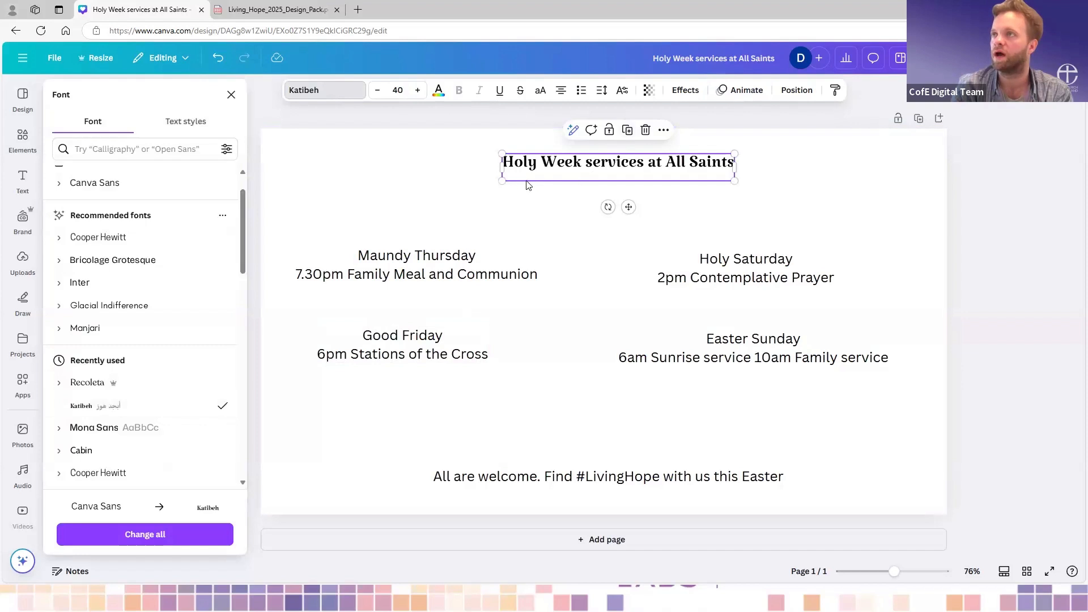
drag(503, 181, 461, 214)
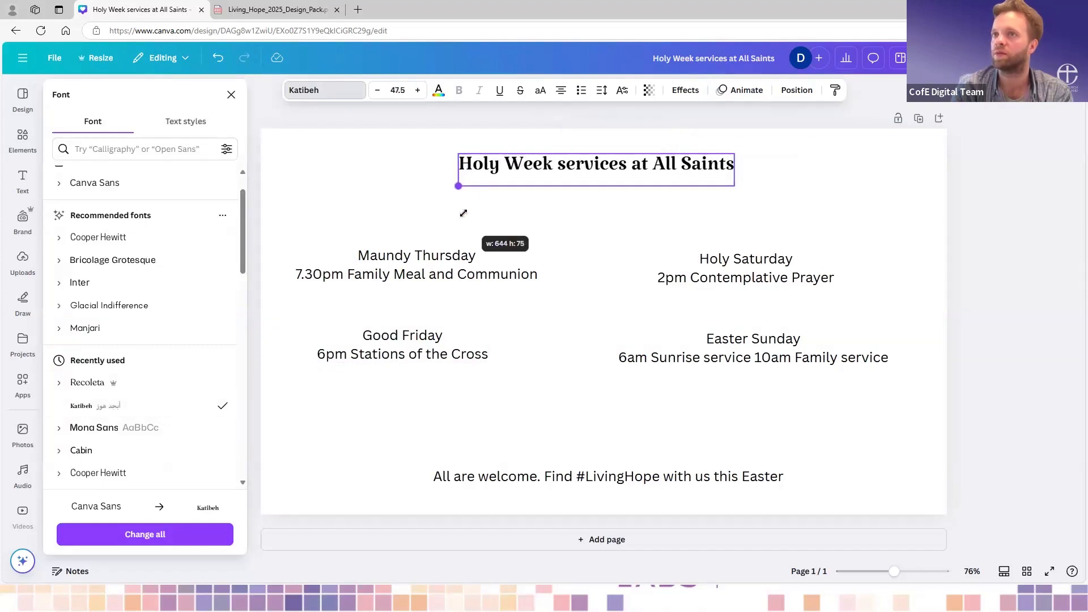
- Set the title in bold Recoleta, scale it to font size 41.9 and shift it back towards the page's centre
click(143, 385)
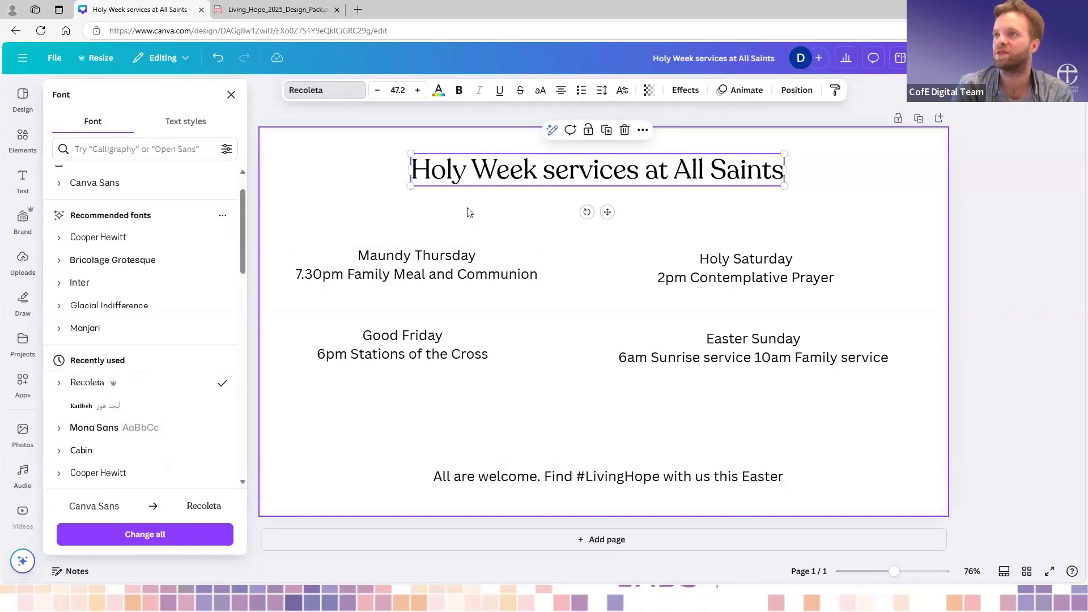
drag(411, 185, 451, 183)
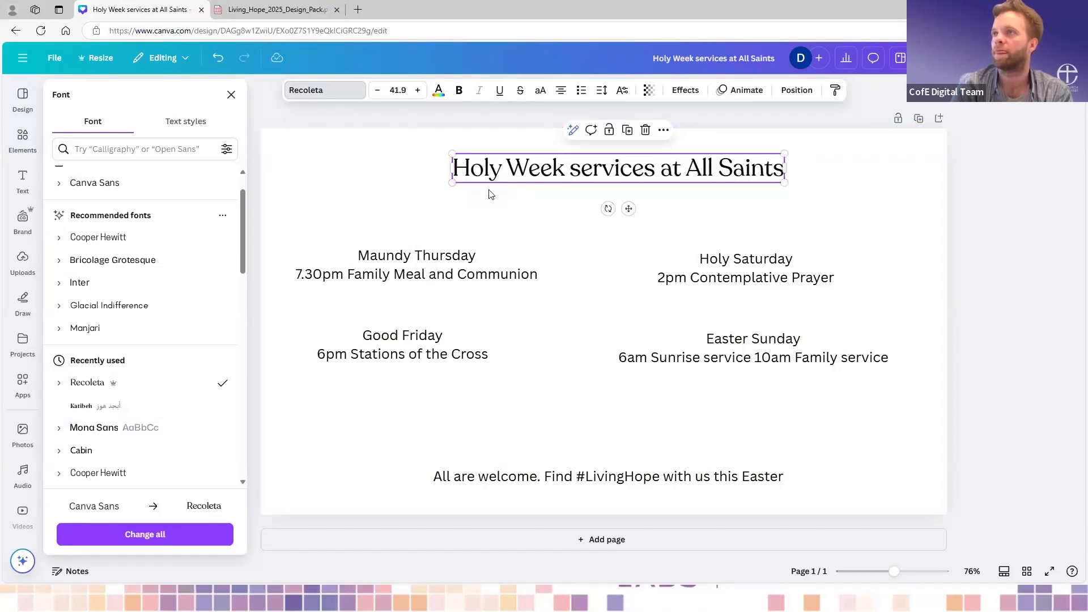
click(561, 195)
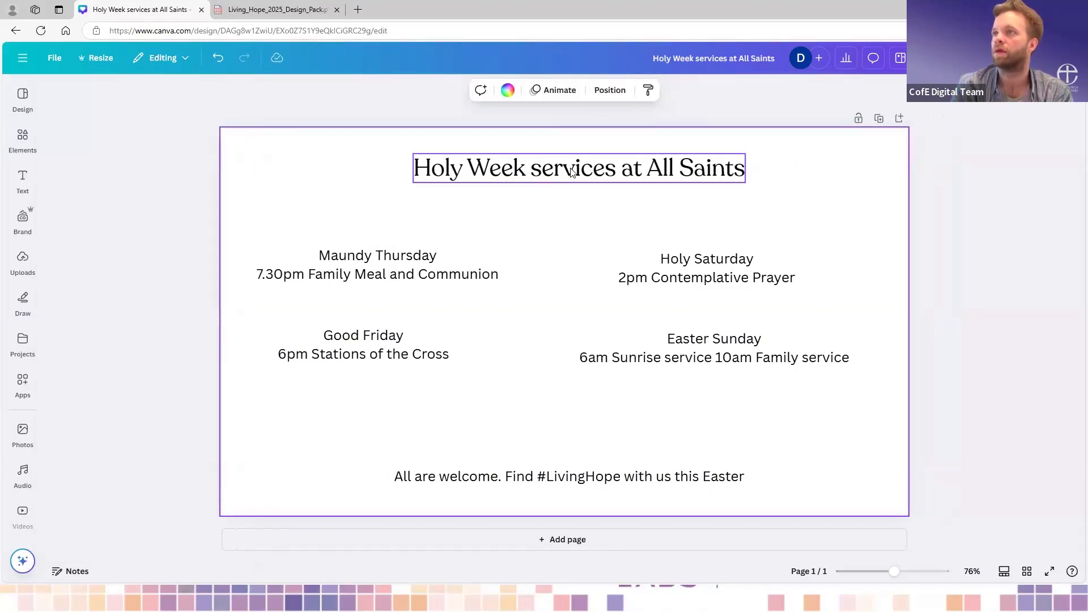
drag(571, 169, 559, 166)
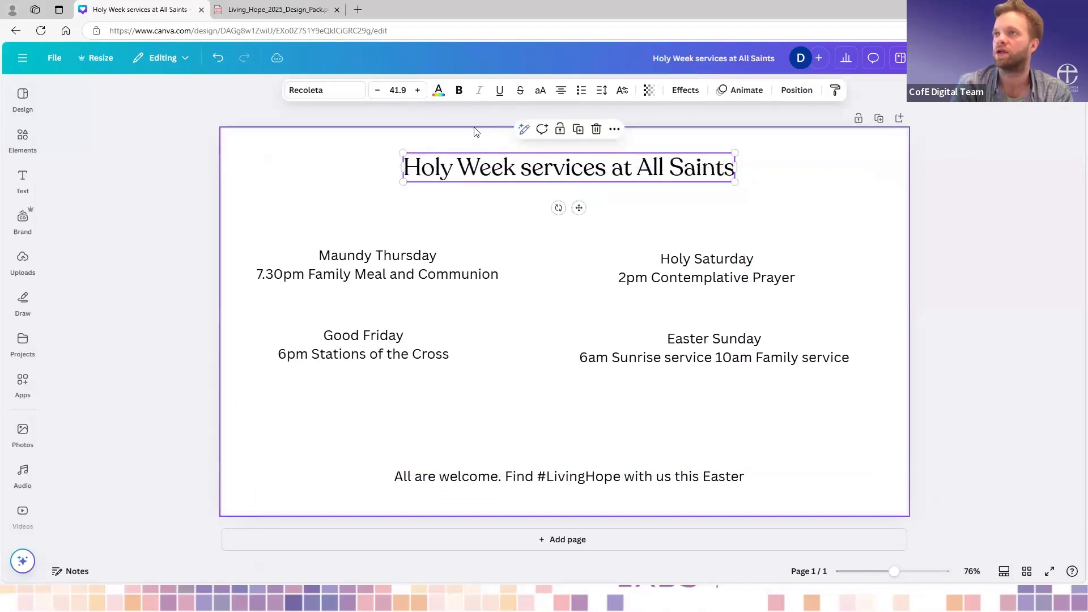
click(459, 94)
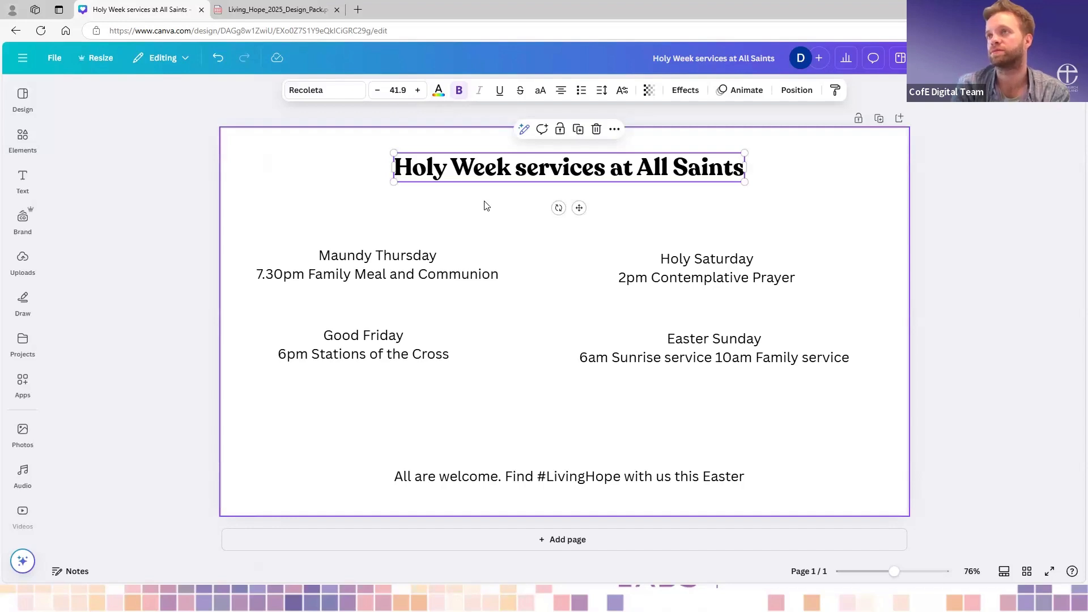
- Colour the title Sage Green from the Living Hope brand kit and move it slightly down the page
click(440, 96)
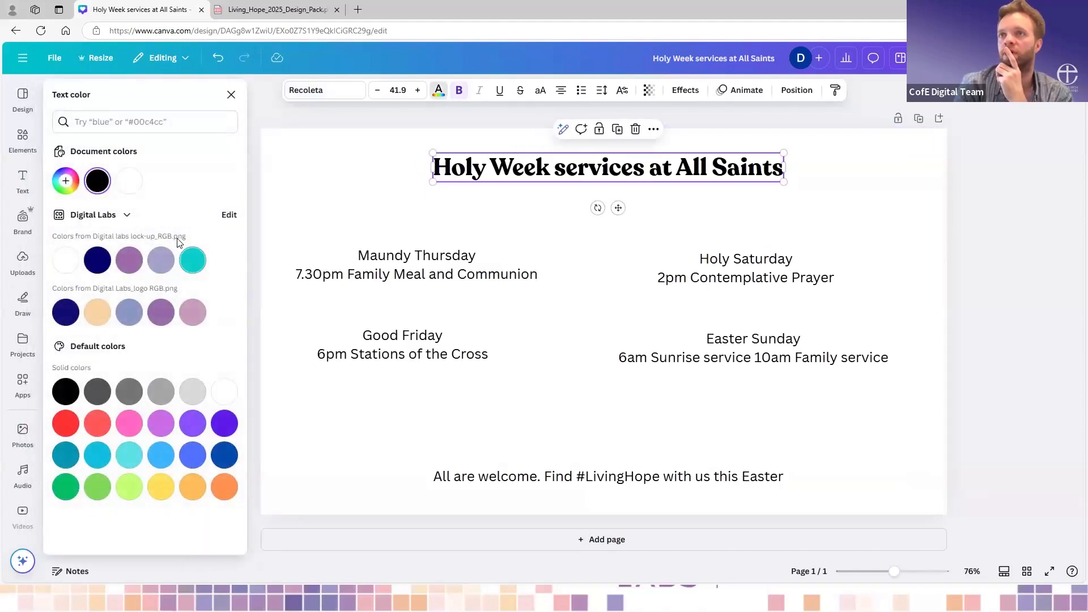
click(130, 219)
scroll(523, 349, down, 4)
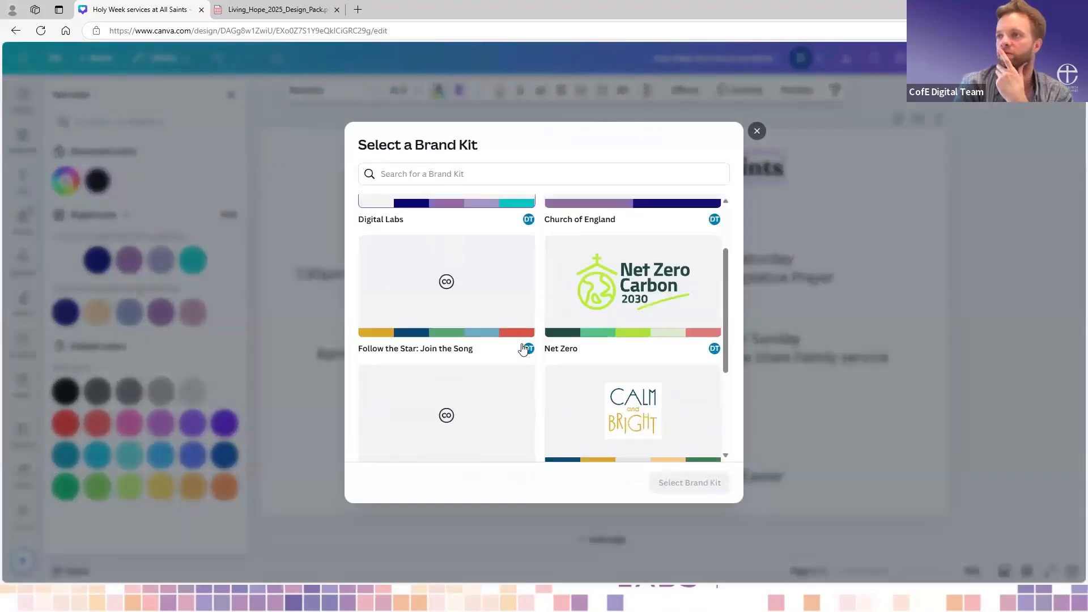
click(446, 385)
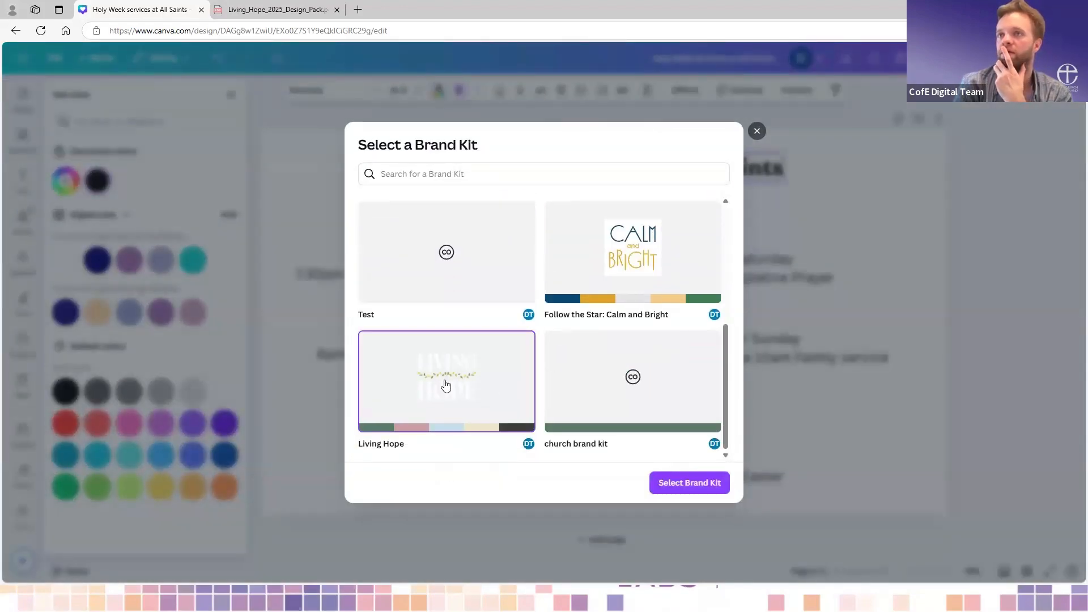
click(666, 486)
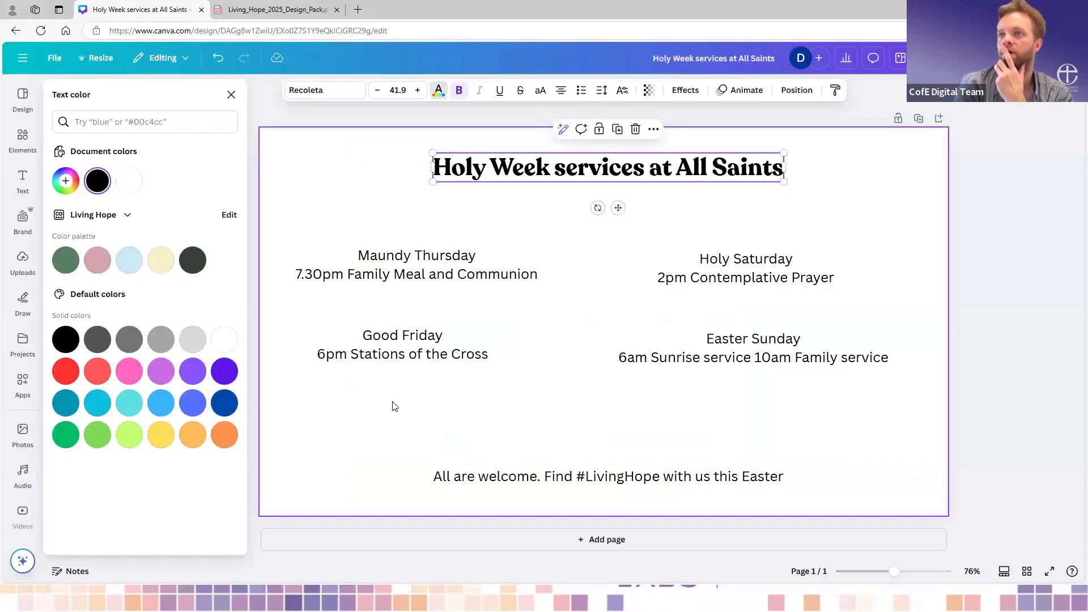
click(67, 261)
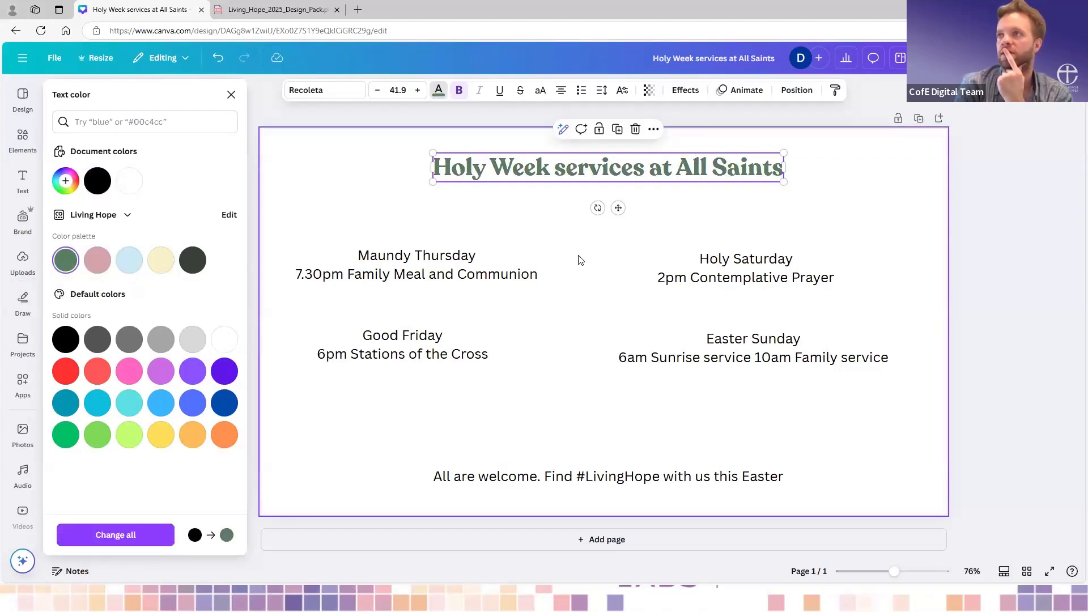
click(579, 259)
drag(610, 175, 607, 189)
- Move the Maundy Thursday text box closer to the page's left edge, level with the Holy Saturday text
click(488, 278)
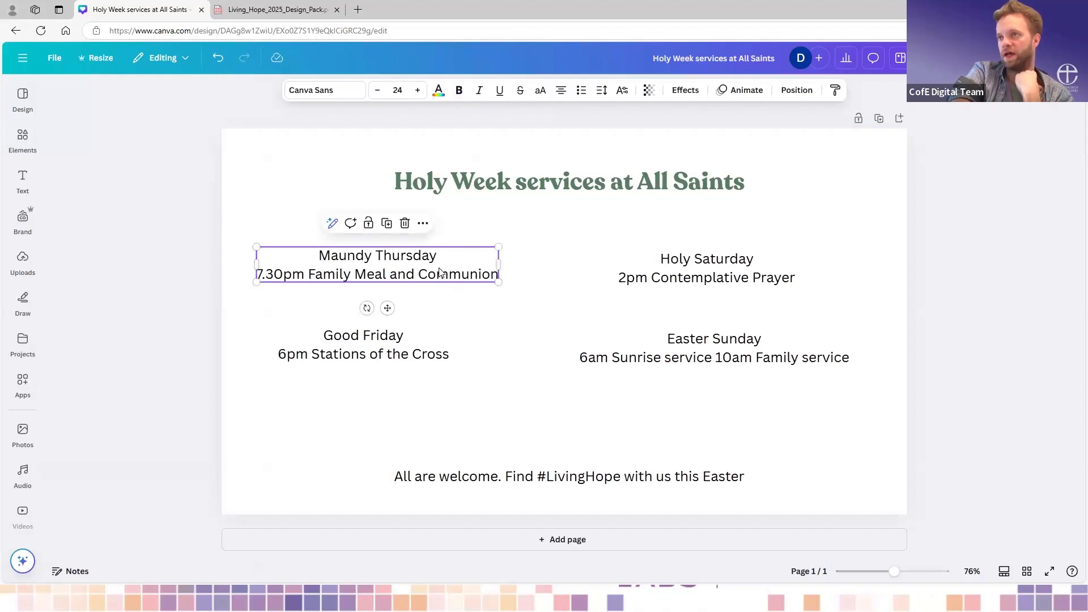
double_click(469, 271)
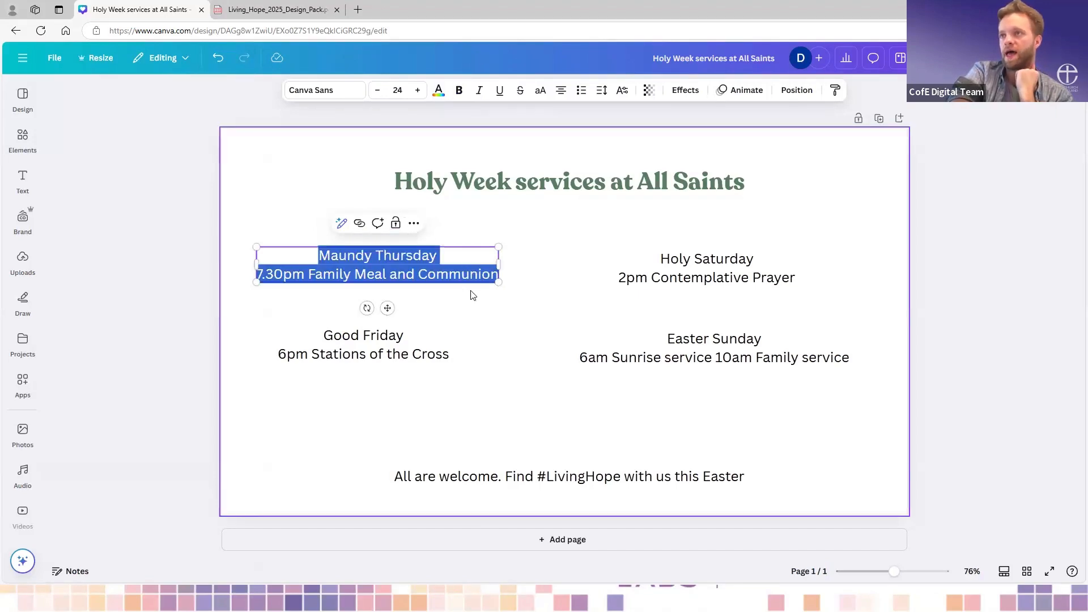
click(366, 350)
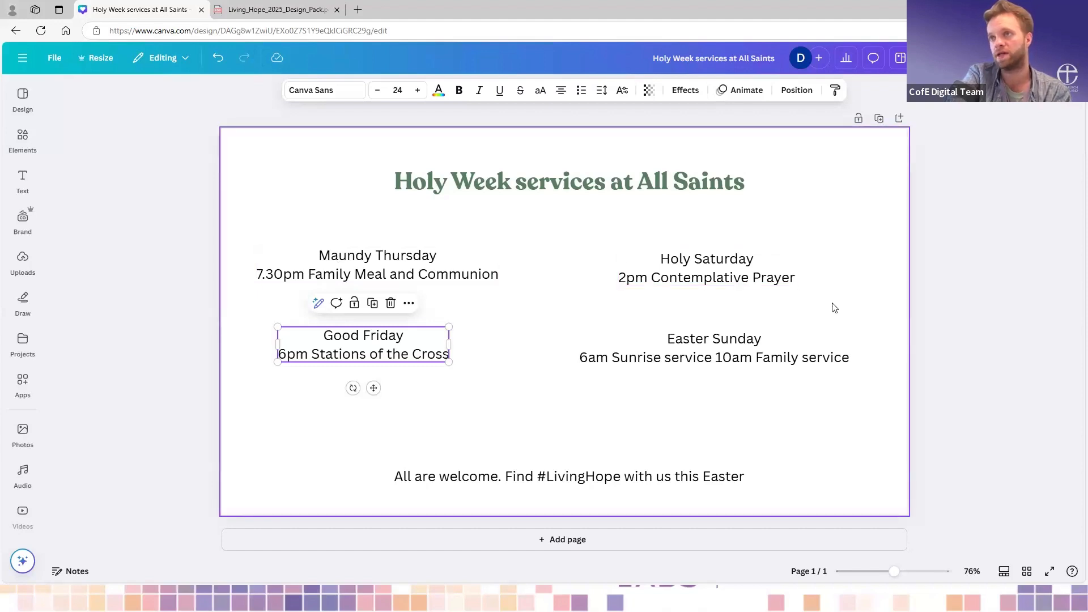
click(422, 275)
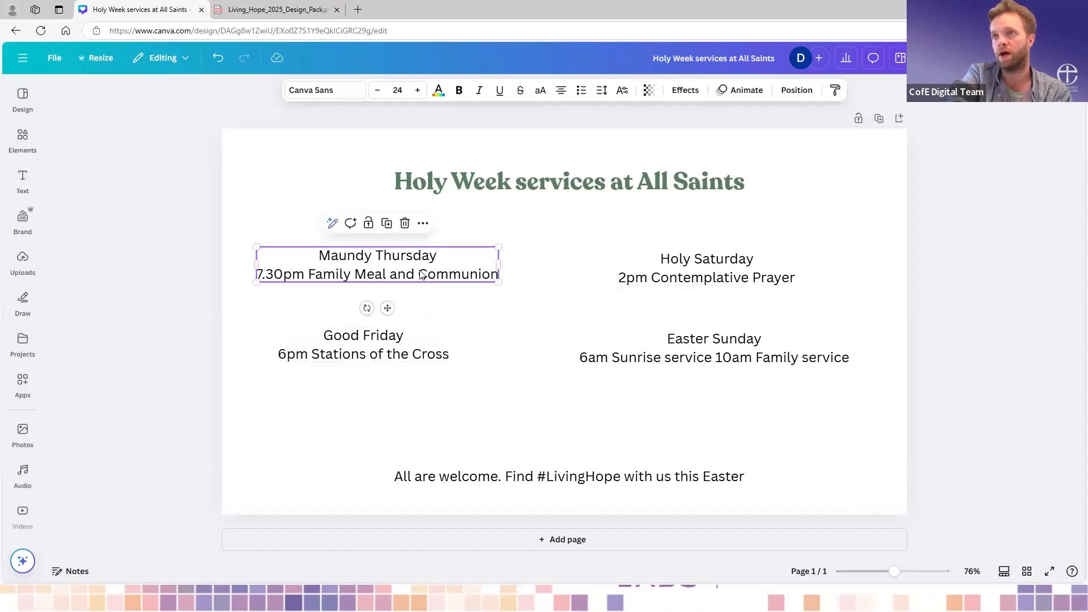
drag(423, 275, 399, 275)
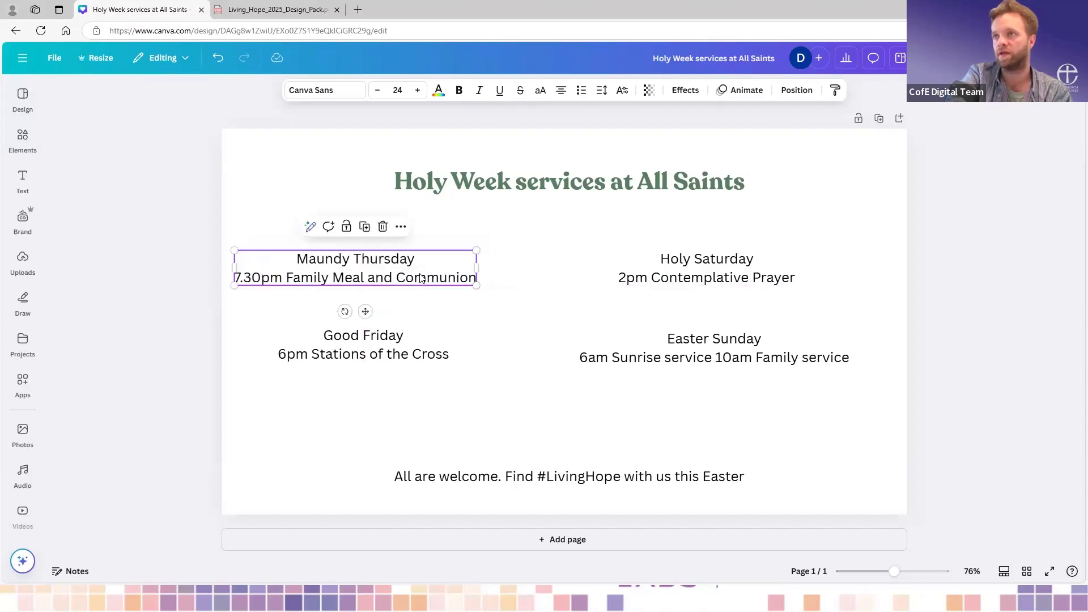
- Move the Good Friday text box slightly down and narrow the Maundy Thursday text box so its text wraps onto three lines
click(360, 343)
mouse_move(360, 343)
mouse_down()
mouse_move(569, 255)
mouse_move(370, 358)
mouse_up()
click(368, 267)
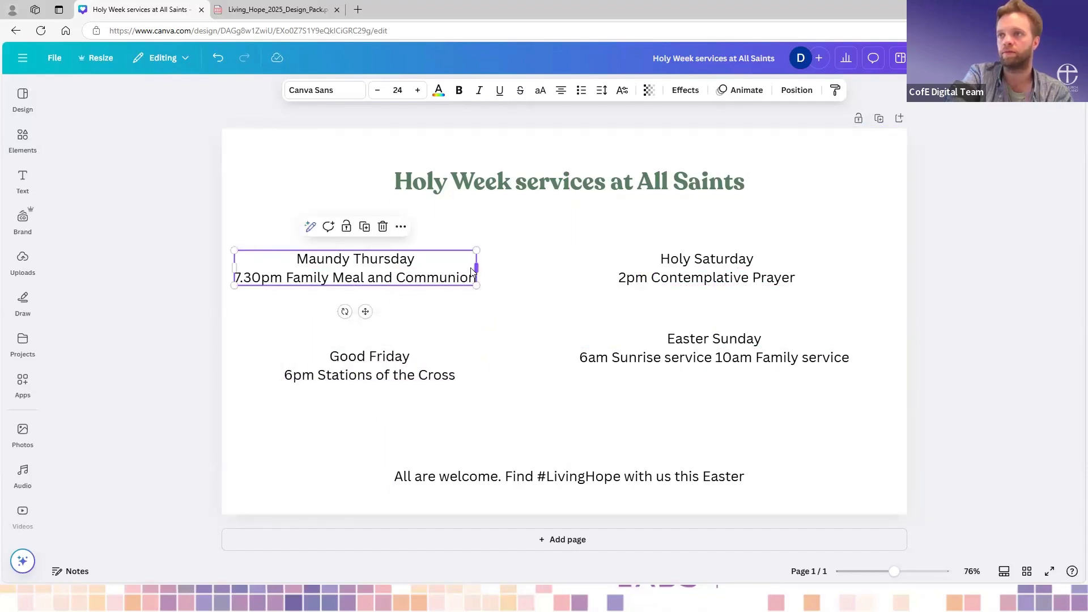
drag(472, 272, 372, 277)
- Narrow the Good Friday text box to three lines and place it beside Maundy Thursday, level with that text
click(361, 368)
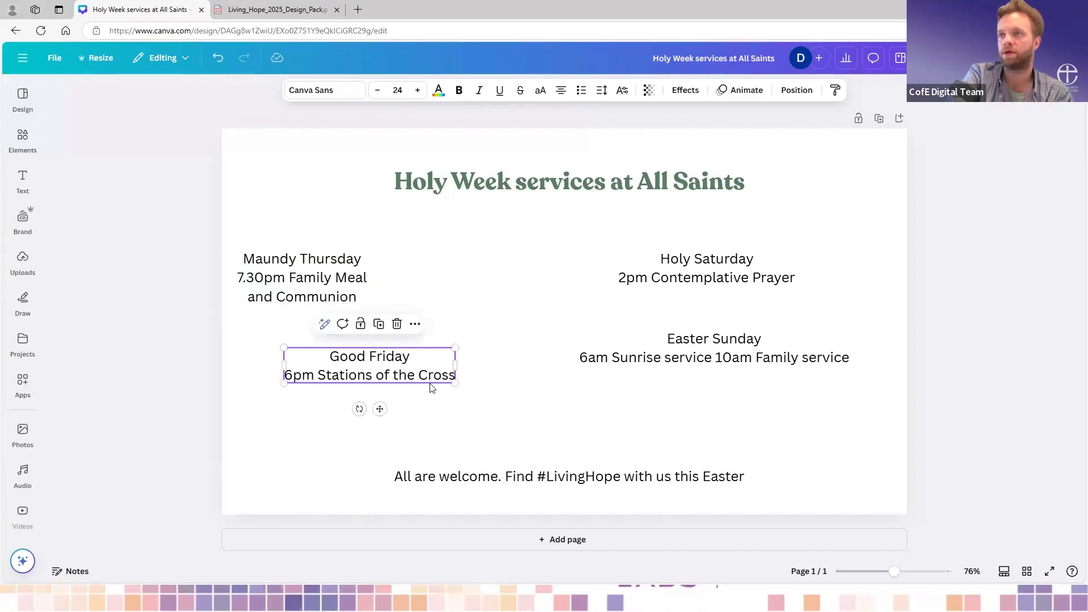
click(461, 369)
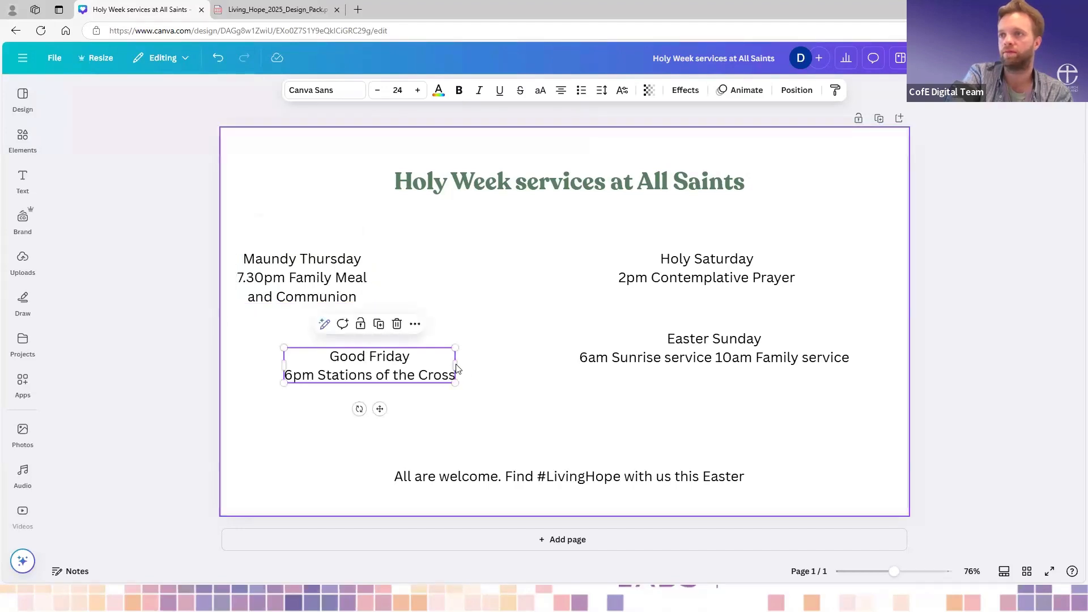
click(447, 368)
drag(456, 365, 387, 370)
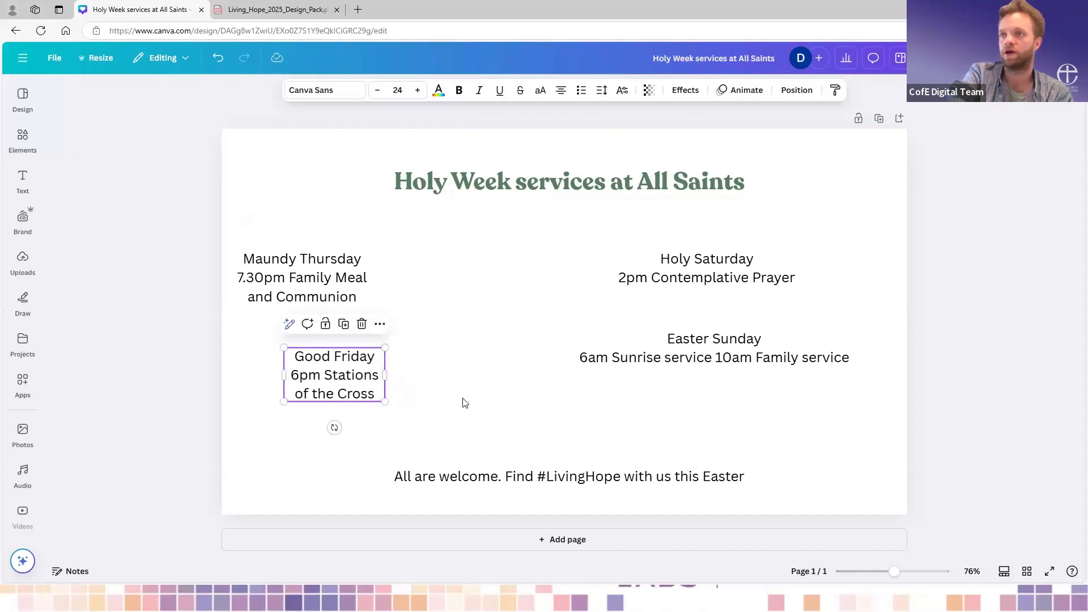
click(338, 380)
click(352, 376)
click(409, 387)
drag(342, 393, 476, 296)
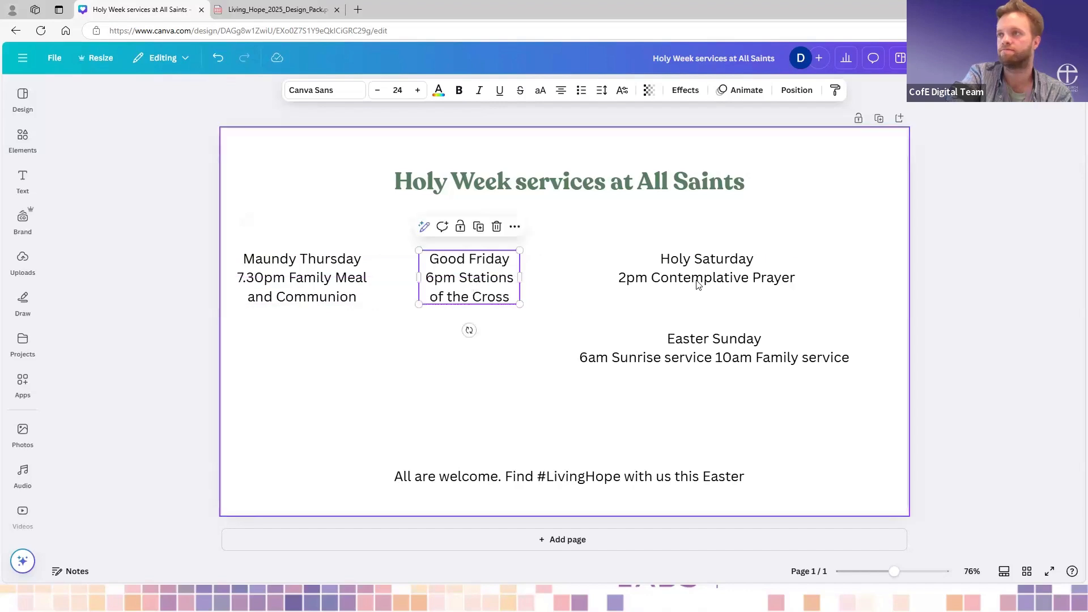
- Narrow the Holy Saturday and Easter Sunday text boxes to four lines each and arrange them in one row after Good Friday
drag(710, 270, 656, 269)
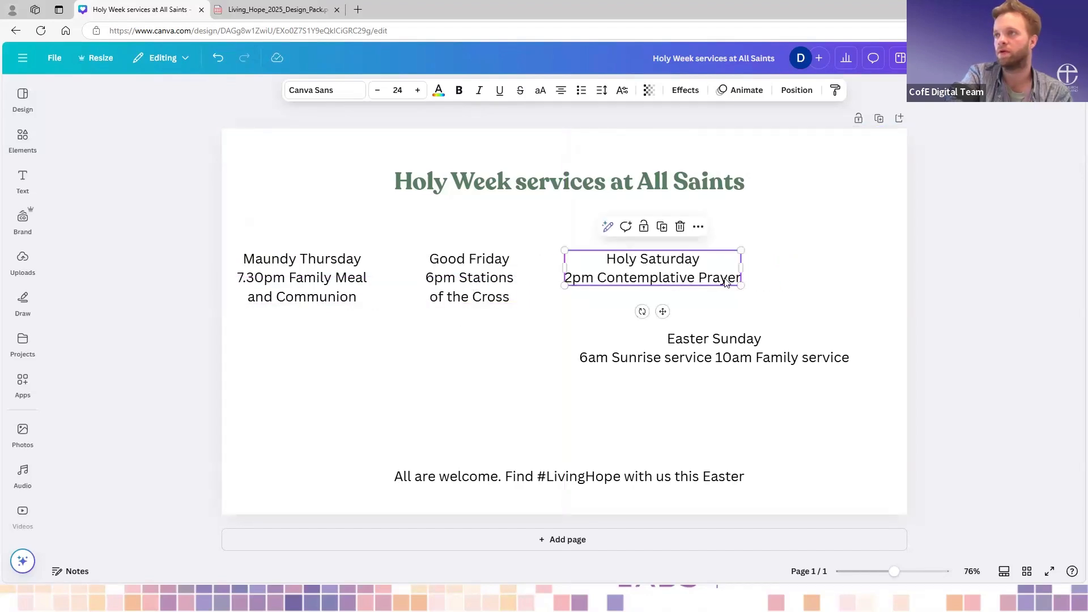
drag(732, 269, 666, 276)
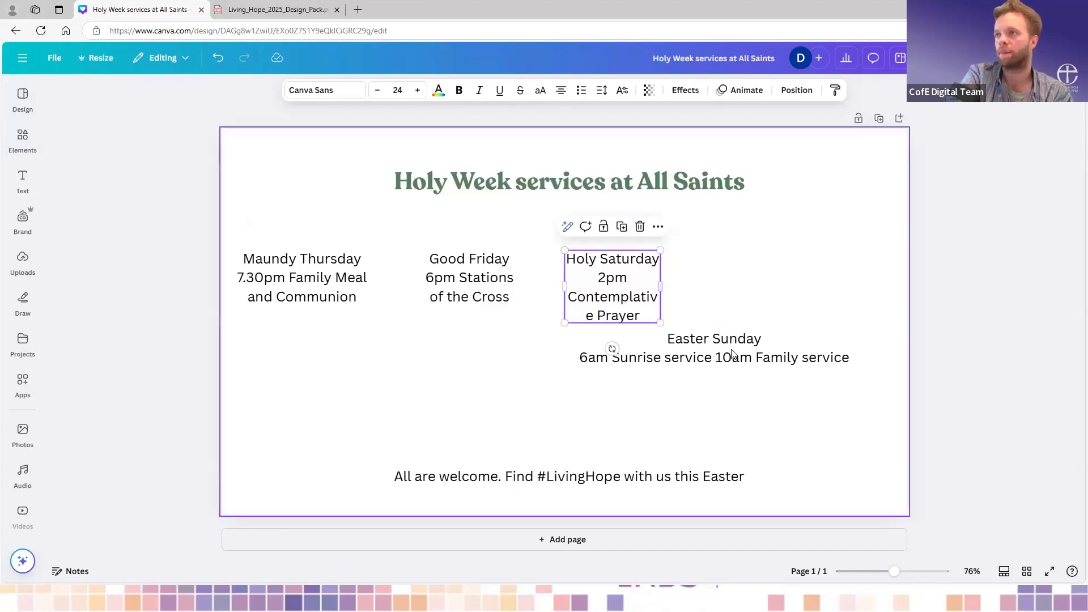
click(642, 361)
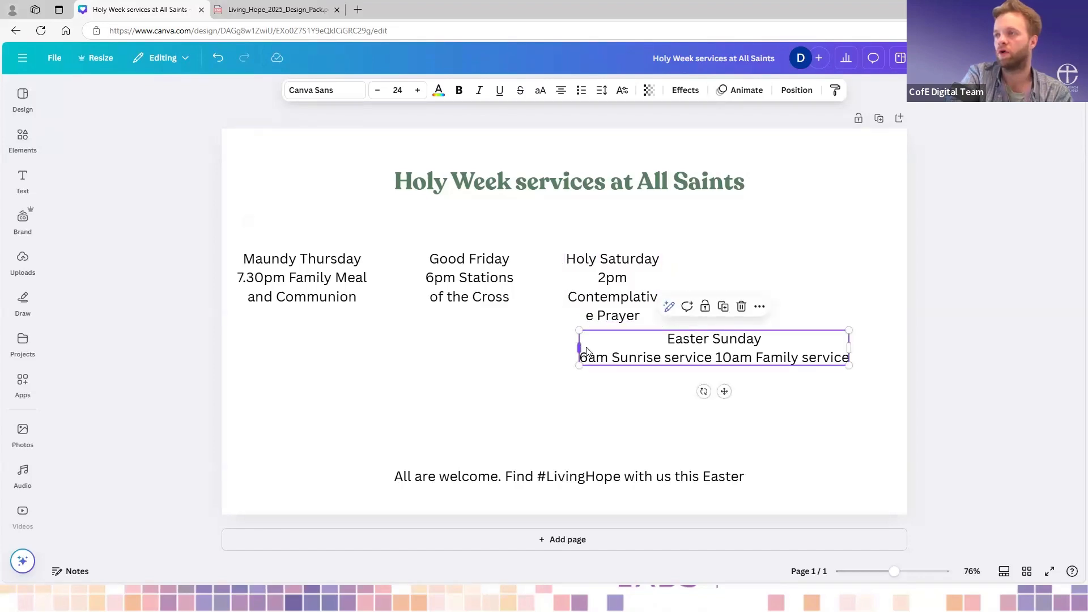
drag(587, 352, 825, 281)
double_click(800, 366)
click(809, 418)
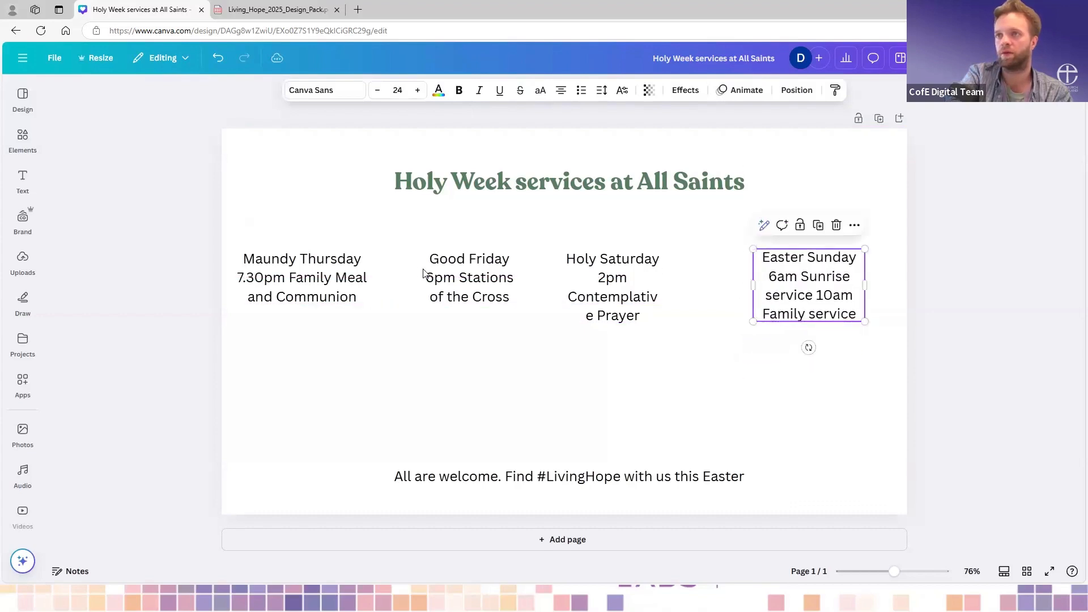
- Try a blank line between the Maundy Thursday heading and its service details, and remove it again
click(360, 287)
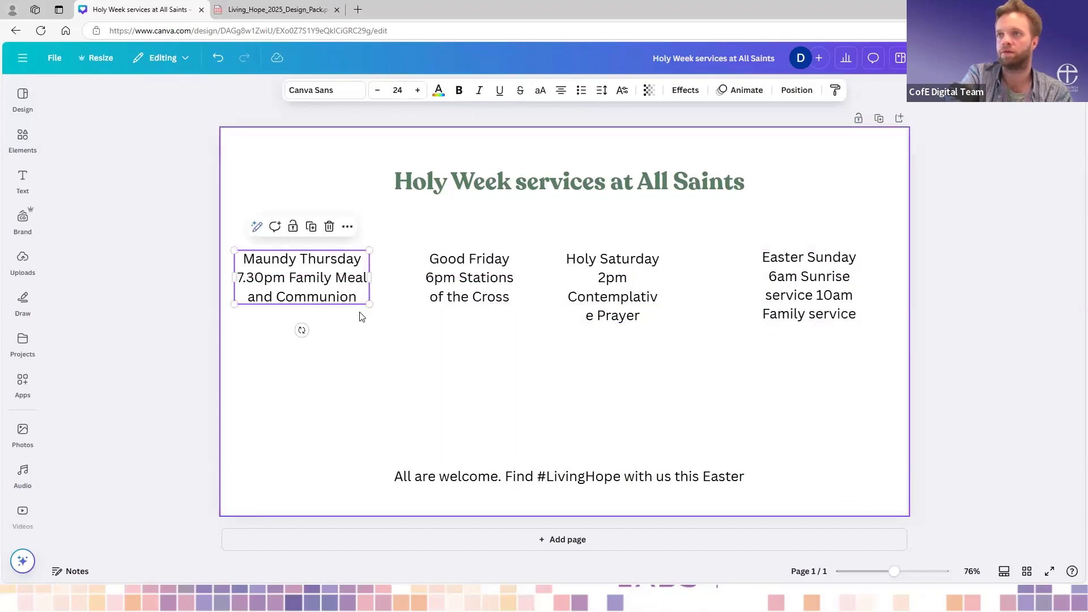
click(359, 294)
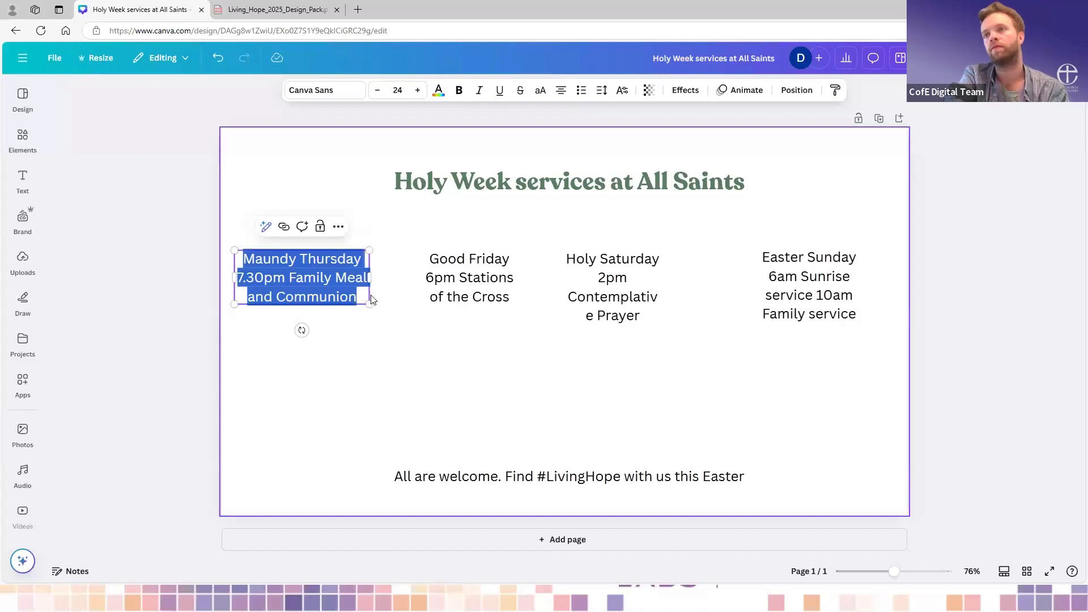
click(340, 296)
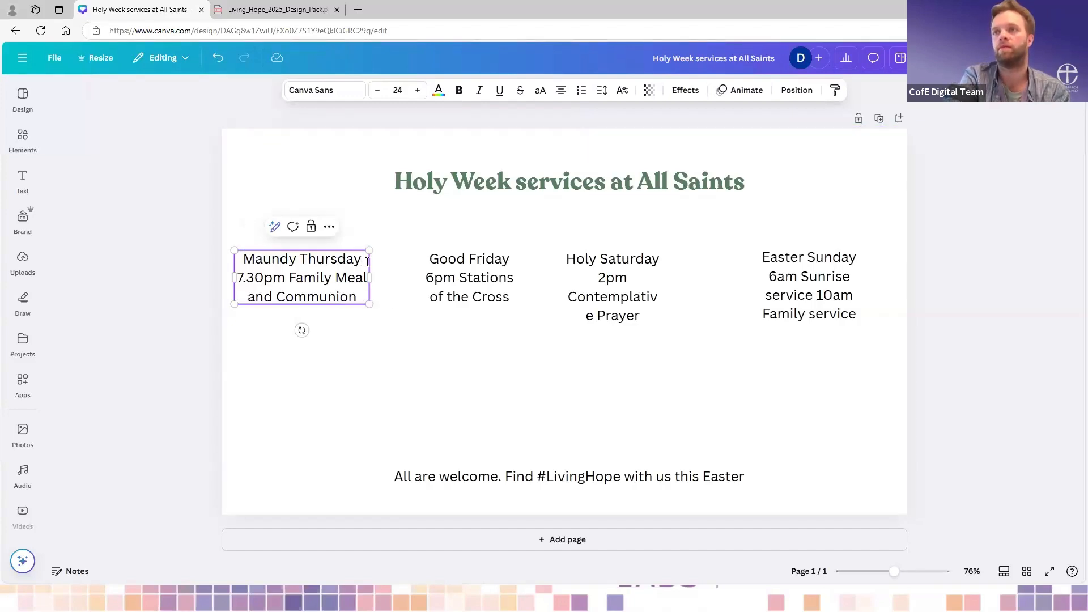
click(368, 262)
key(Return)
key(Escape)
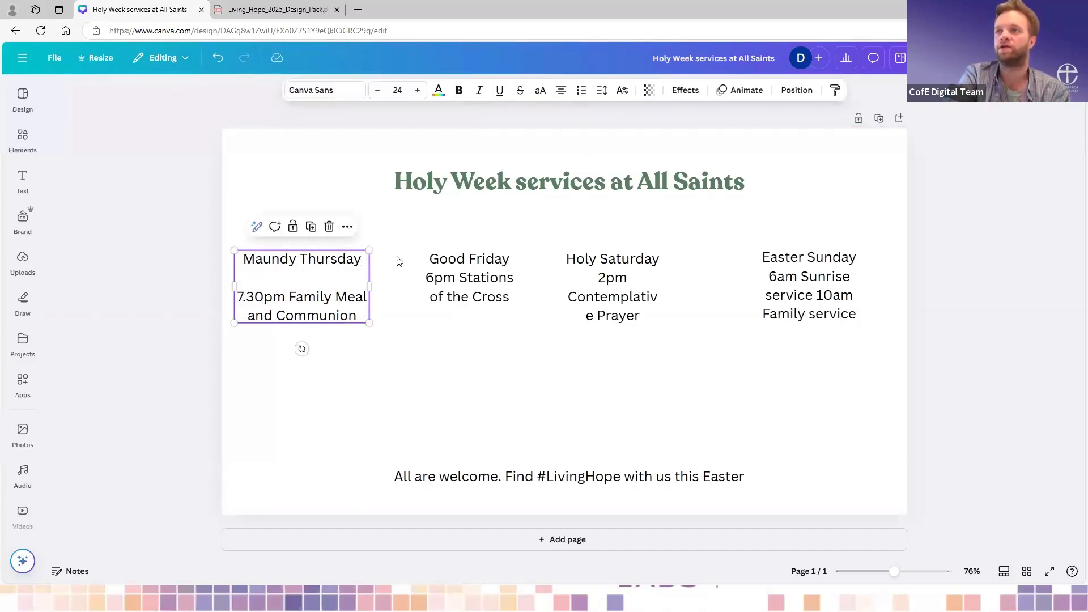
click(330, 283)
key(BackSpace)
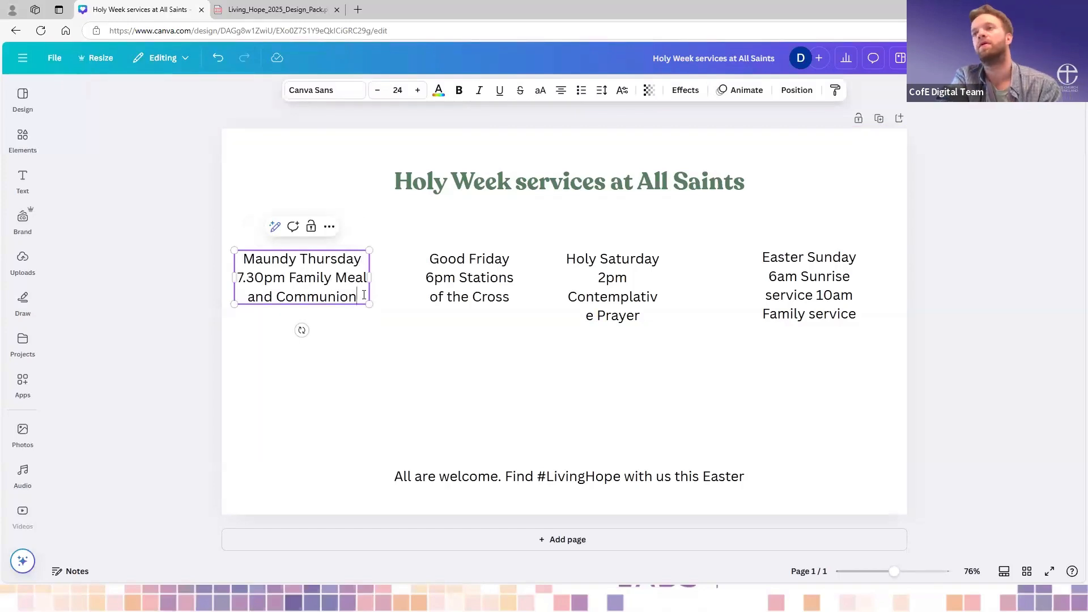
- Copy "7.30pm Family Meal and Communion" from the Maundy Thursday text box and paste it onto the page as a separate text box
drag(356, 298, 237, 276)
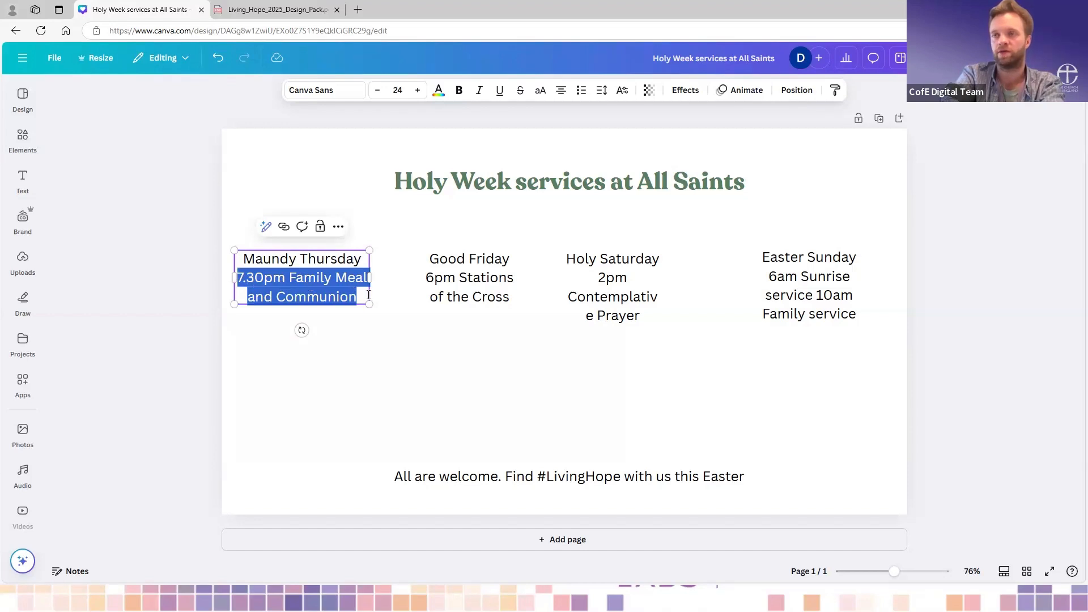
click(364, 264)
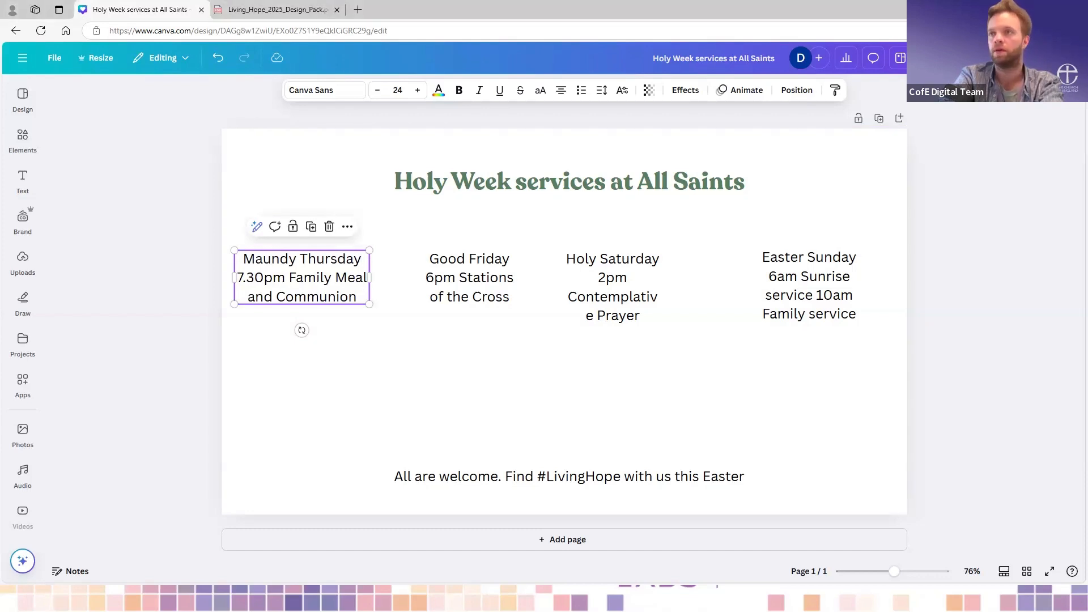
click(359, 296)
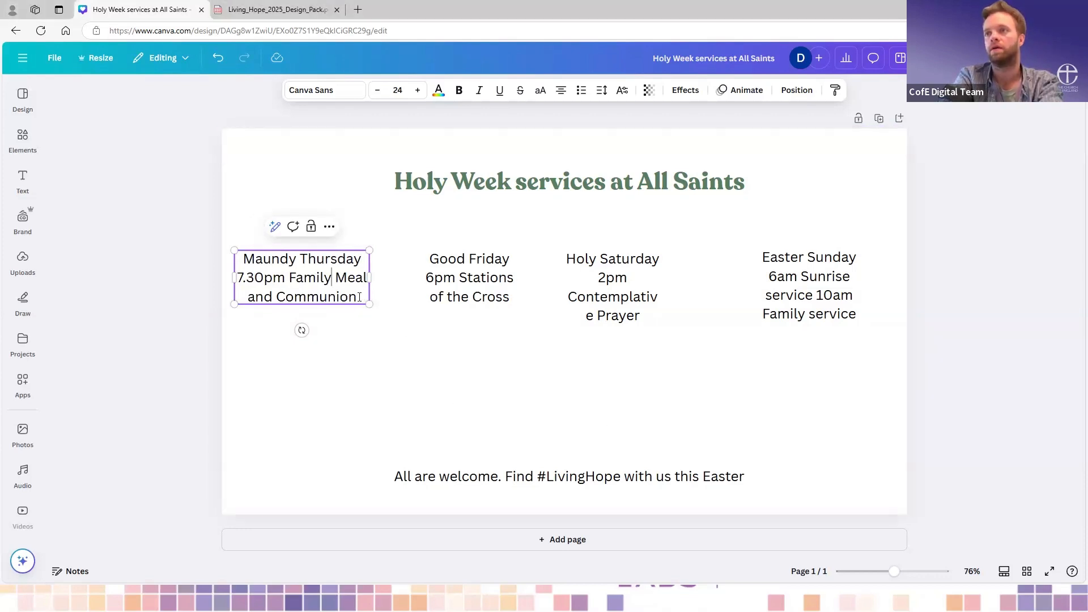
drag(359, 296, 237, 283)
key(ctrl+c)
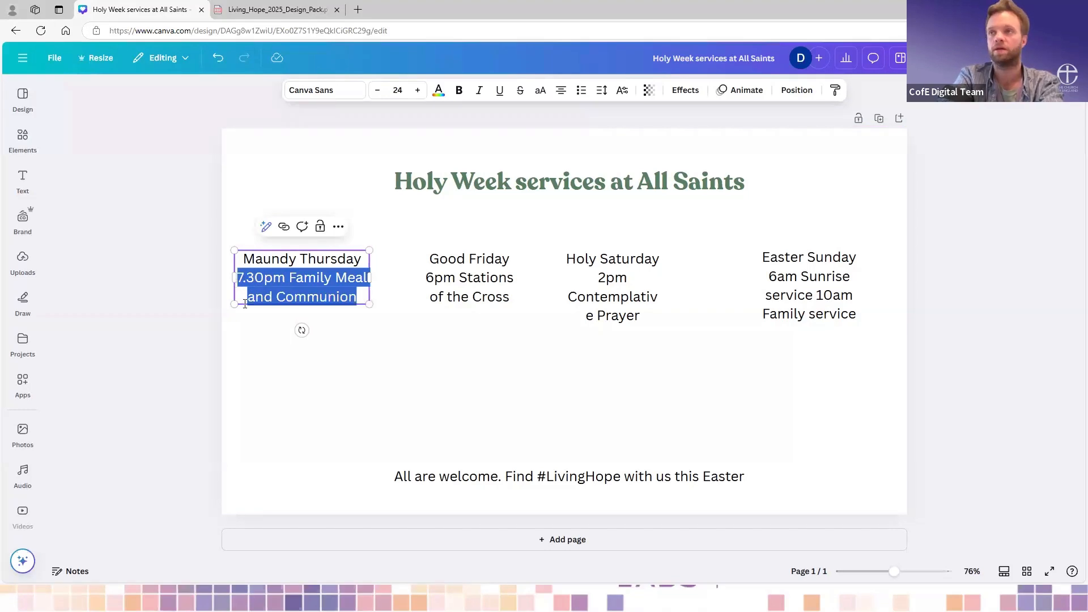
click(271, 351)
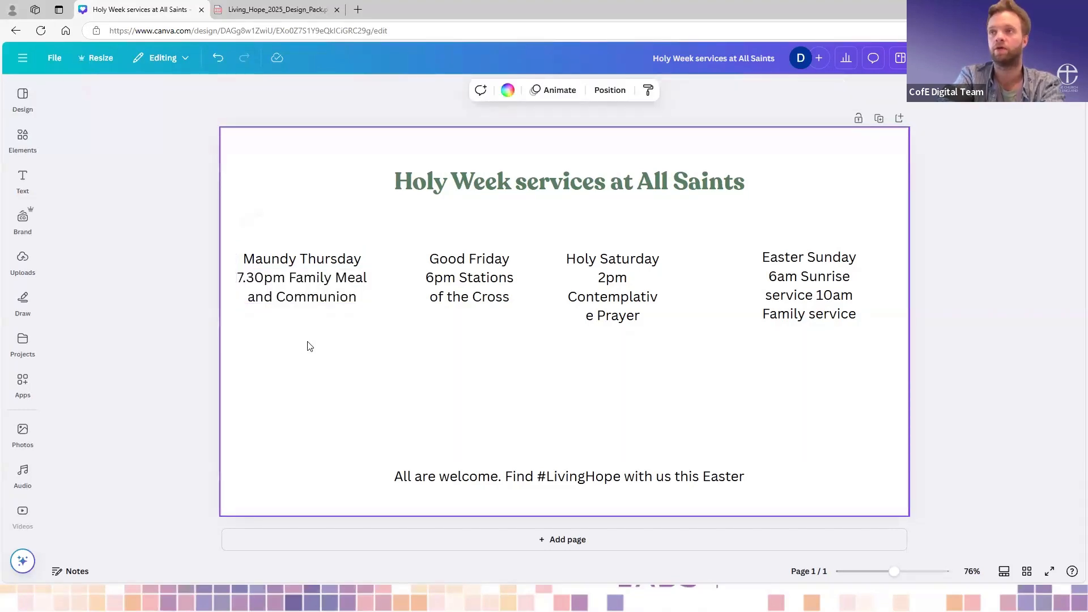
key(ctrl+v)
click(491, 322)
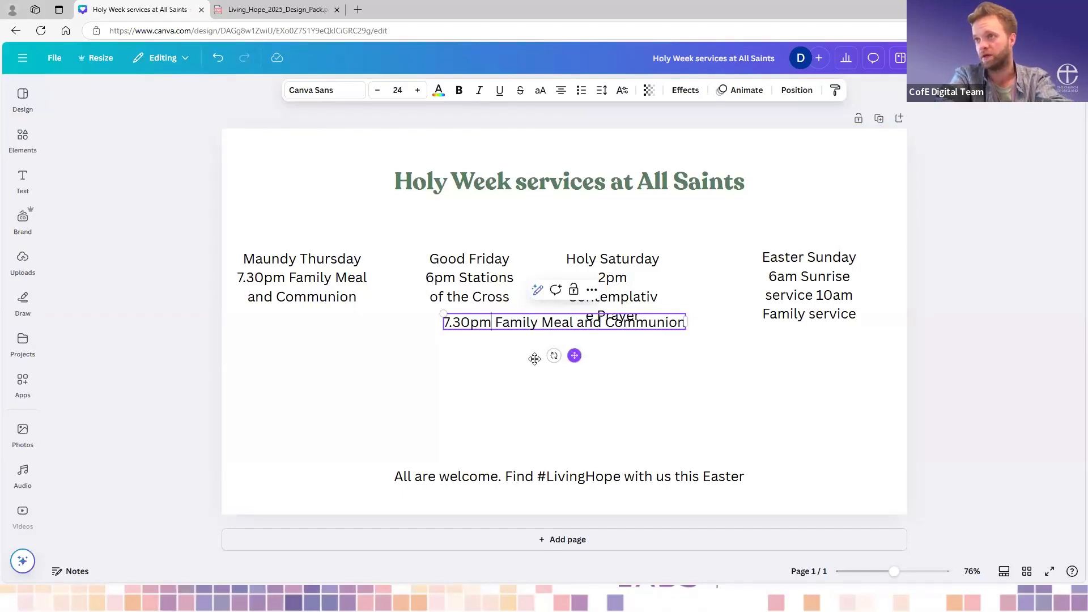
- Move the separate 7.30pm details below the Maundy Thursday text and narrow their box so they wrap onto four lines
drag(562, 357, 357, 369)
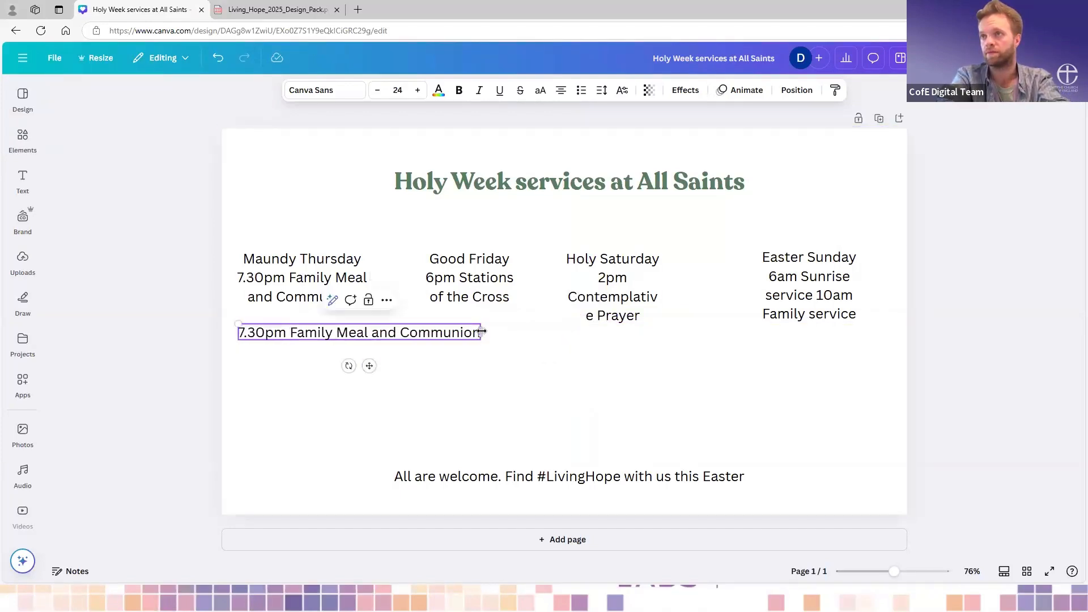
drag(482, 331, 322, 336)
click(390, 407)
click(316, 364)
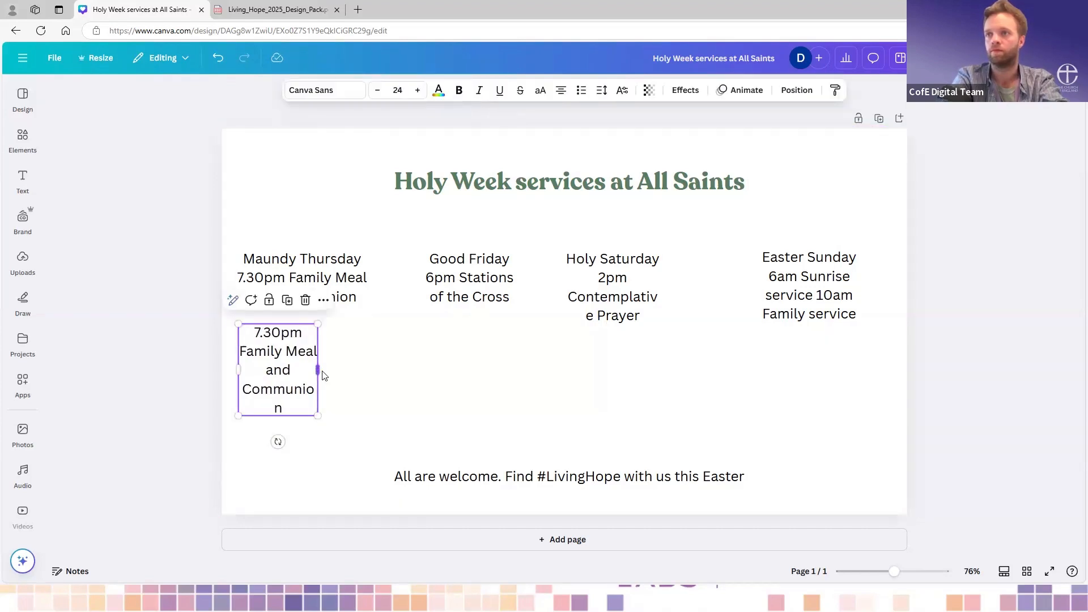
drag(323, 376, 324, 366)
drag(311, 321, 341, 323)
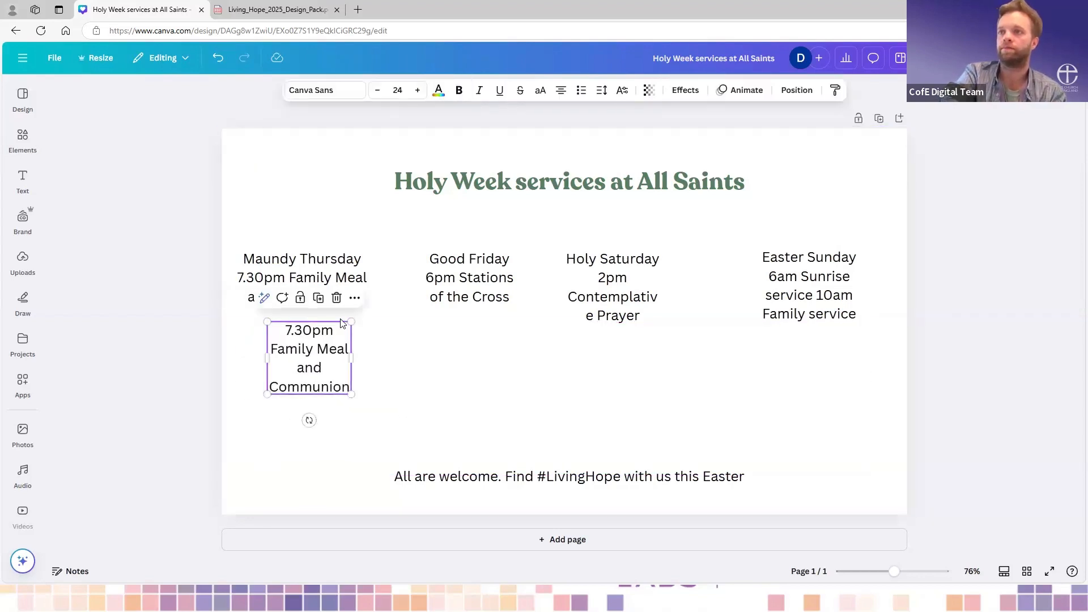
- Delete the service details from the Maundy Thursday heading box and centre the separate 7.30pm text box just beneath the heading
click(353, 296)
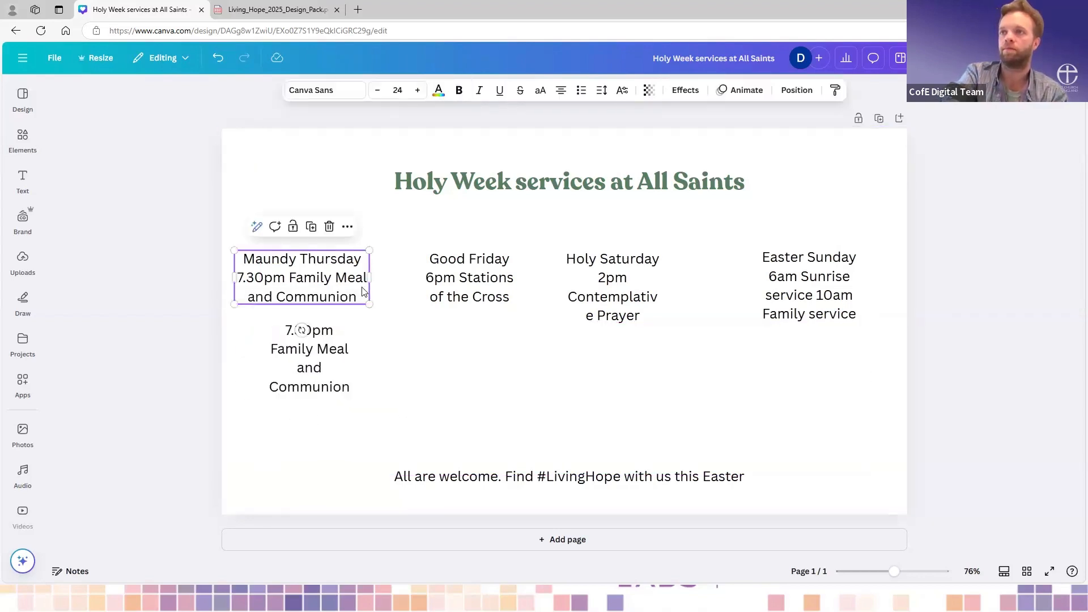
shift+click(242, 281)
key(BackSpace)
key(BackSpace)
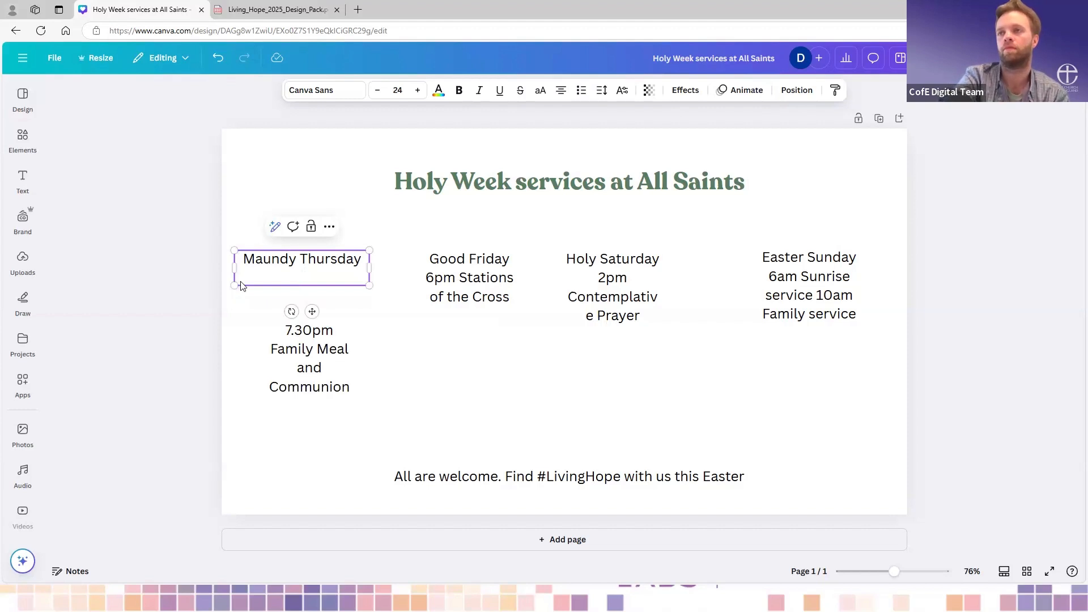
key(BackSpace)
drag(322, 355, 314, 319)
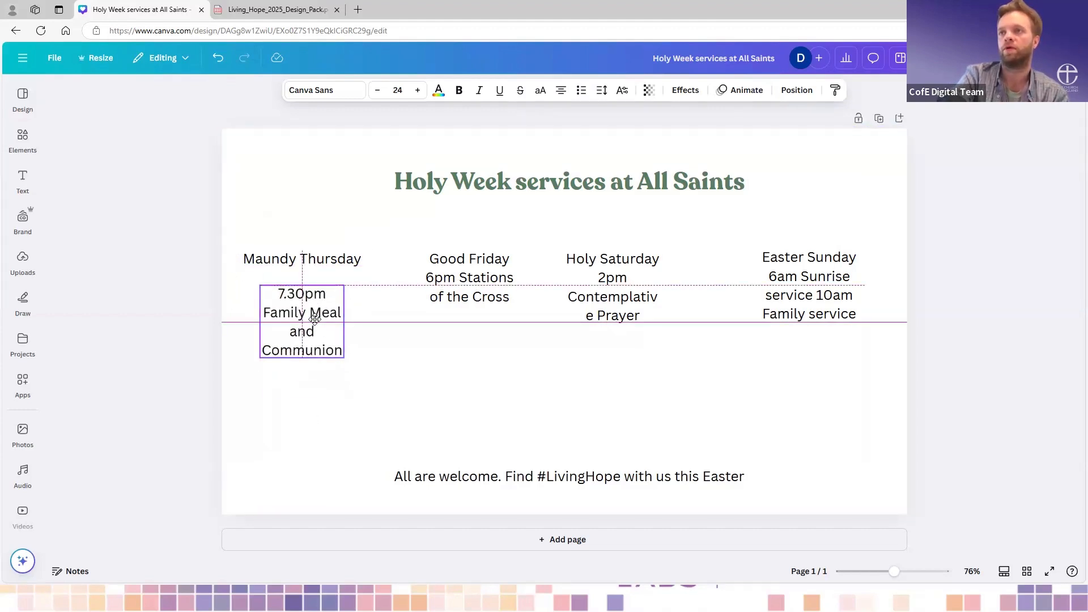
- Cut "6pm Stations of the Cross" from the Good Friday text box and paste it onto the page as its own text box
click(458, 316)
click(506, 297)
click(512, 296)
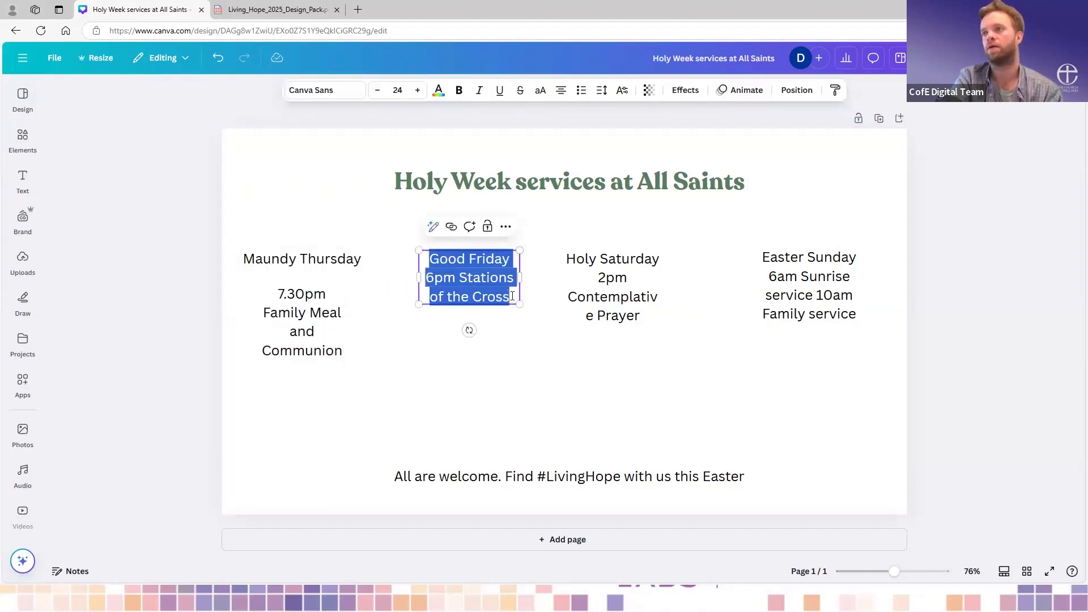
click(512, 296)
drag(510, 297, 426, 282)
key(ctrl+c)
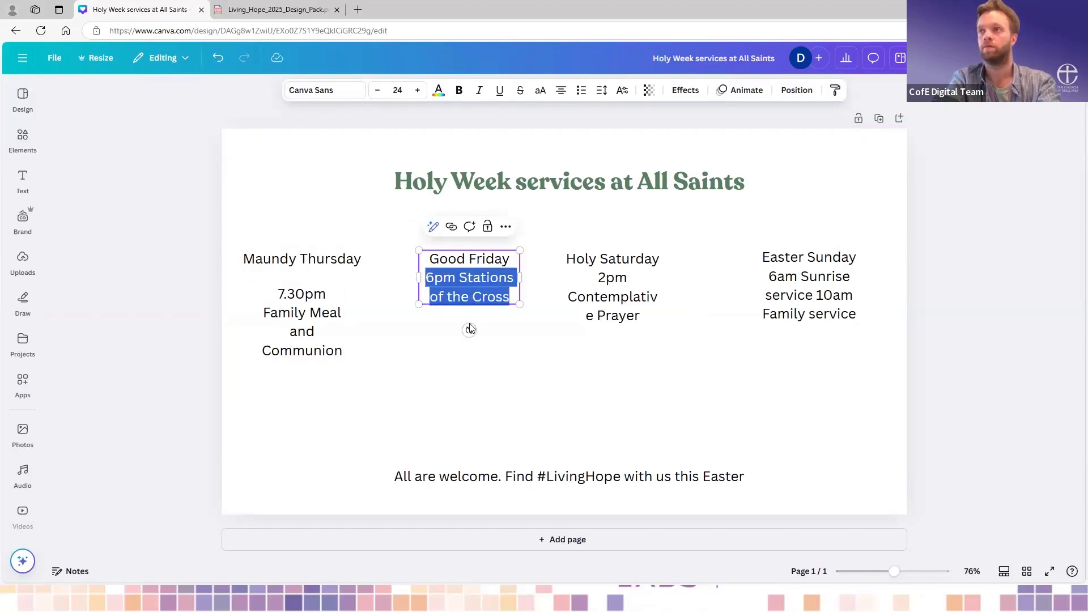
key(BackSpace)
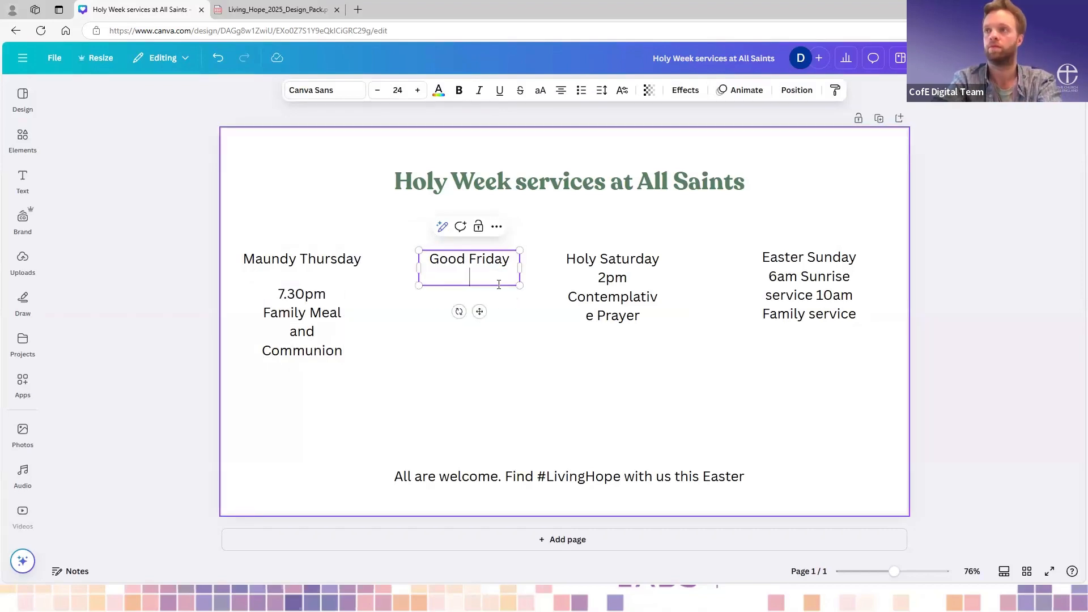
click(459, 301)
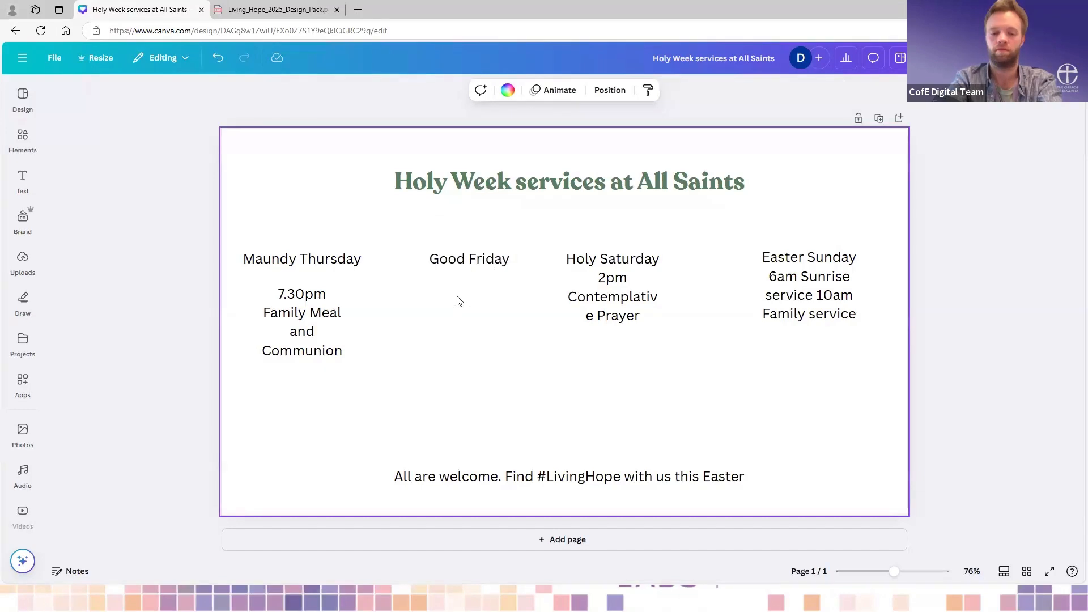
key(ctrl+v)
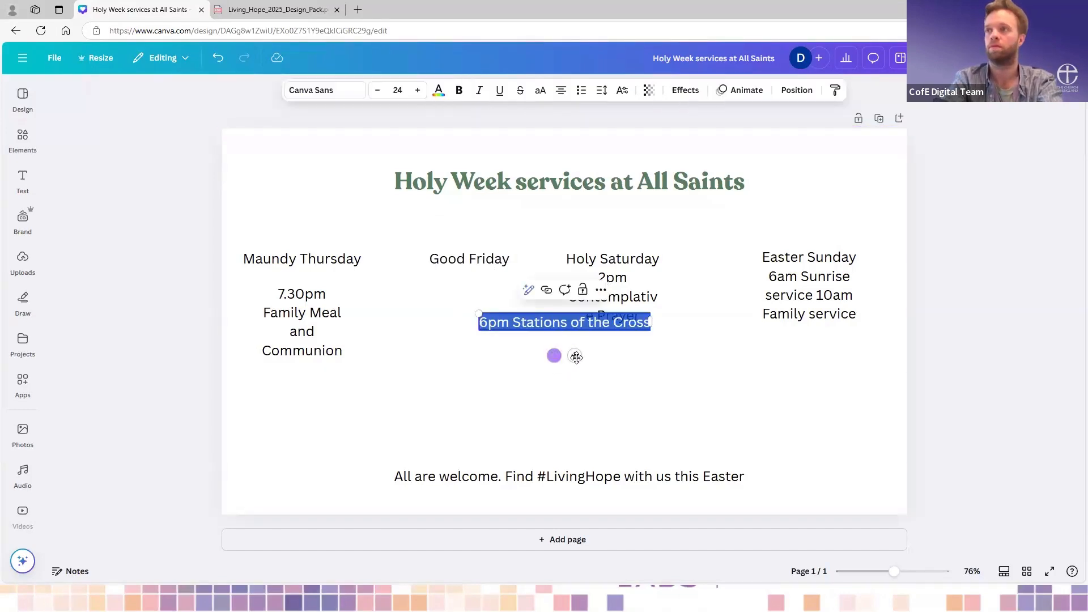
- Narrow the "6pm Stations of the Cross" text box to three lines and centre it beneath the Good Friday heading
drag(482, 356, 481, 355)
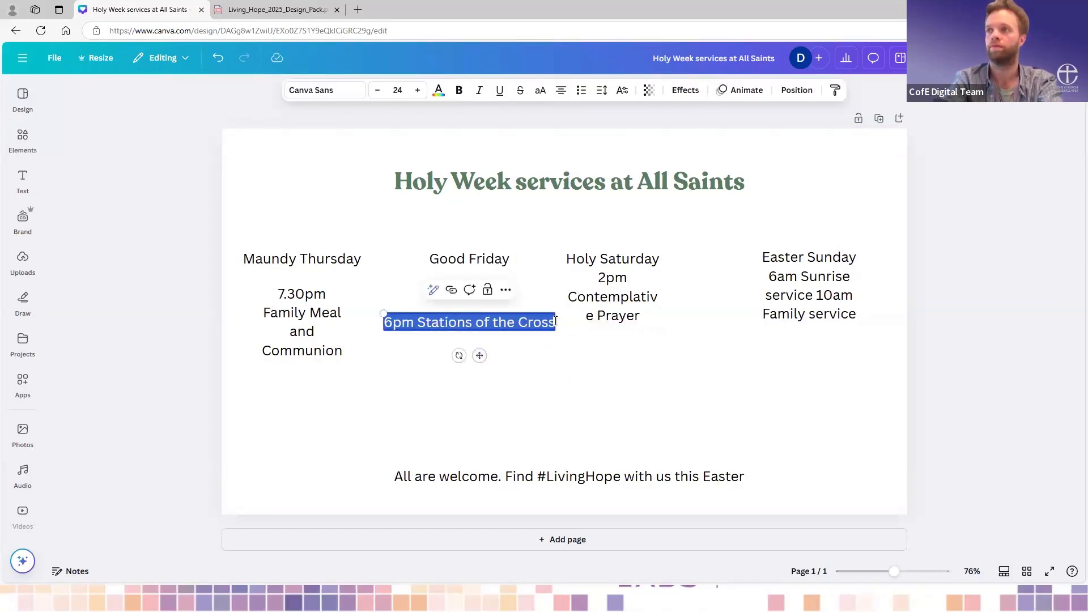
drag(556, 322, 457, 339)
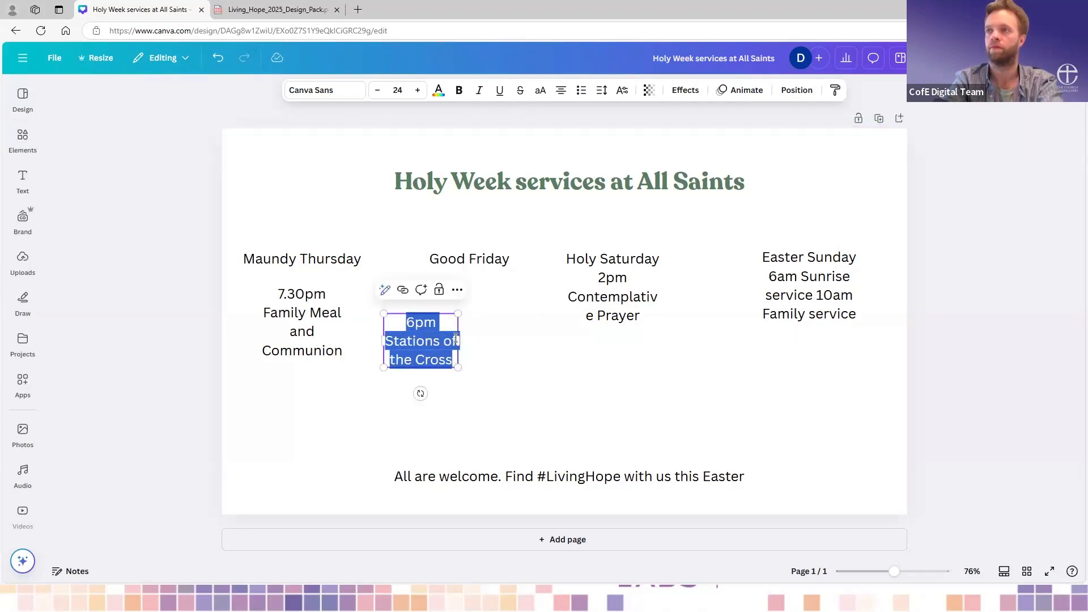
click(483, 345)
drag(437, 342, 472, 327)
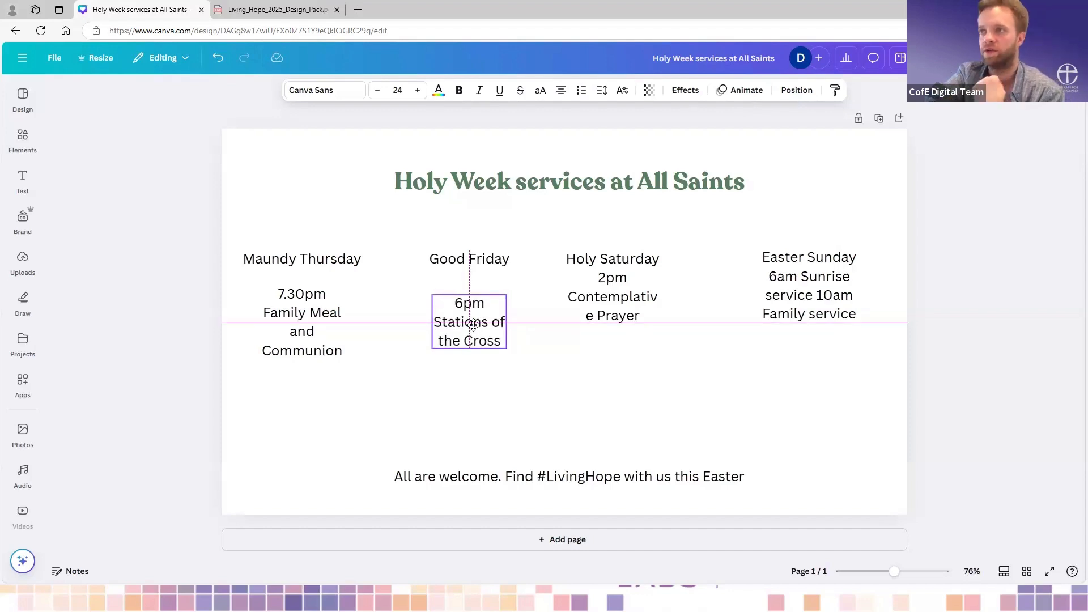
drag(473, 326, 472, 325)
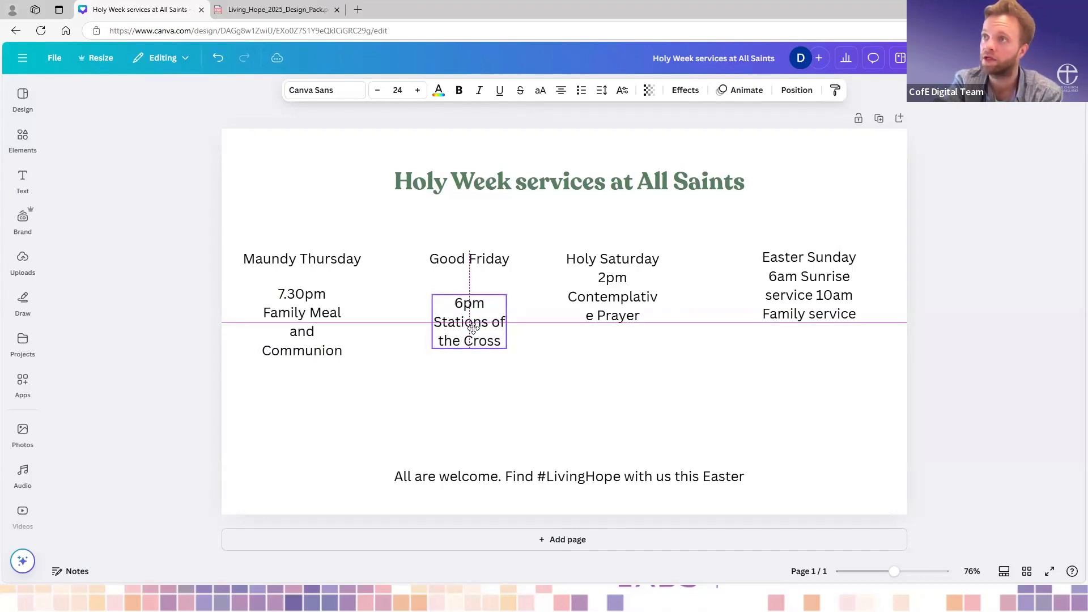
- Raise the "6pm Stations of the Cross" text box level with the Maundy Thursday service details, centred beneath the Good Friday heading
mouse_move(466, 328)
mouse_down()
mouse_move(473, 312)
mouse_move(469, 322)
mouse_up()
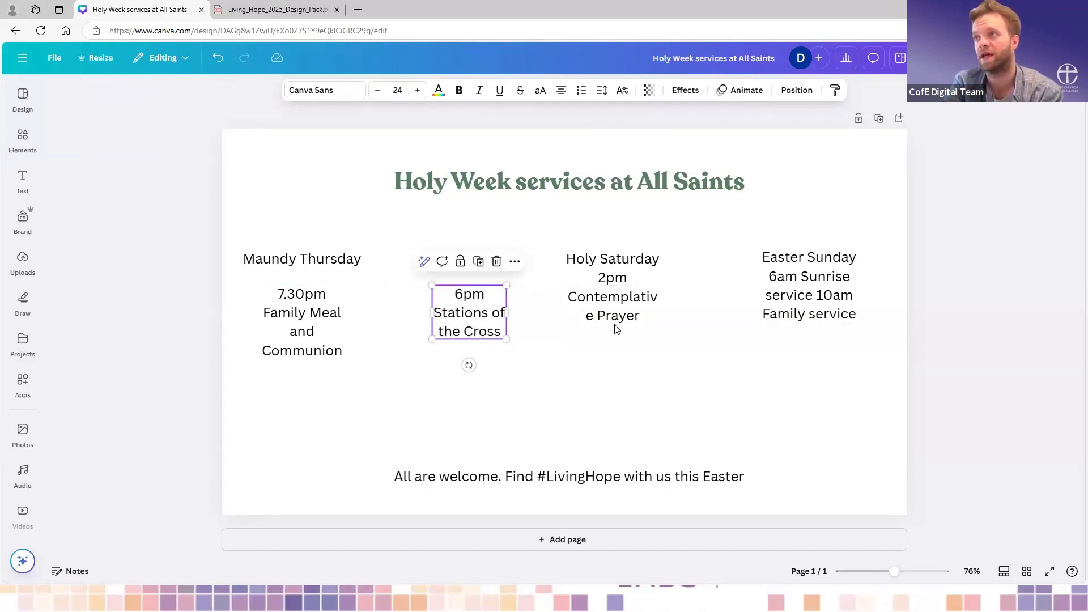
- Cut "2pm Contemplative Prayer" from the Holy Saturday text box and paste it onto the page as its own text box
click(626, 302)
double_click(651, 319)
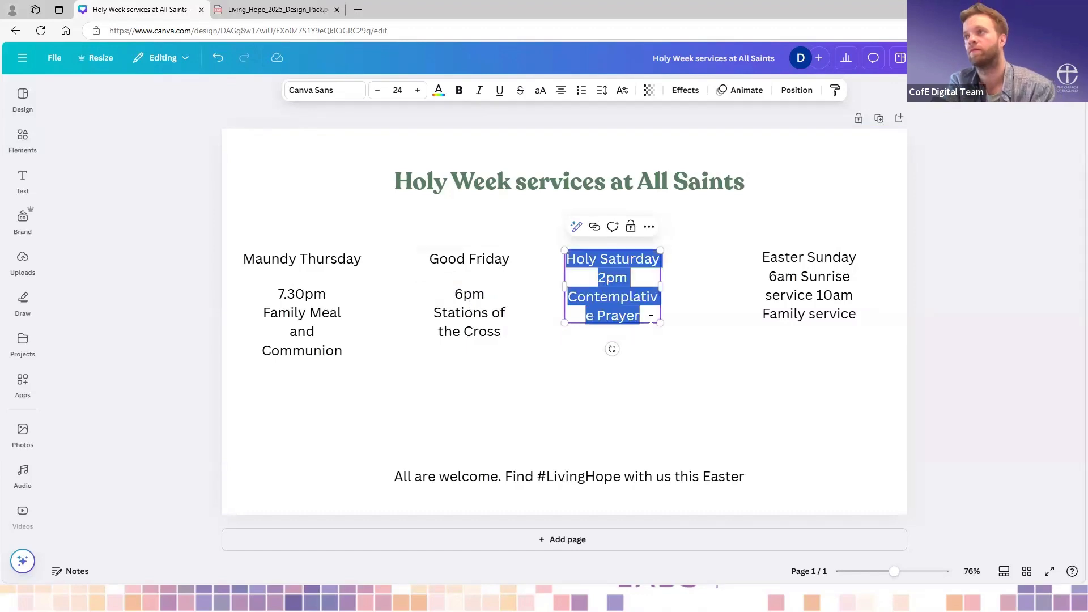
drag(652, 317, 601, 281)
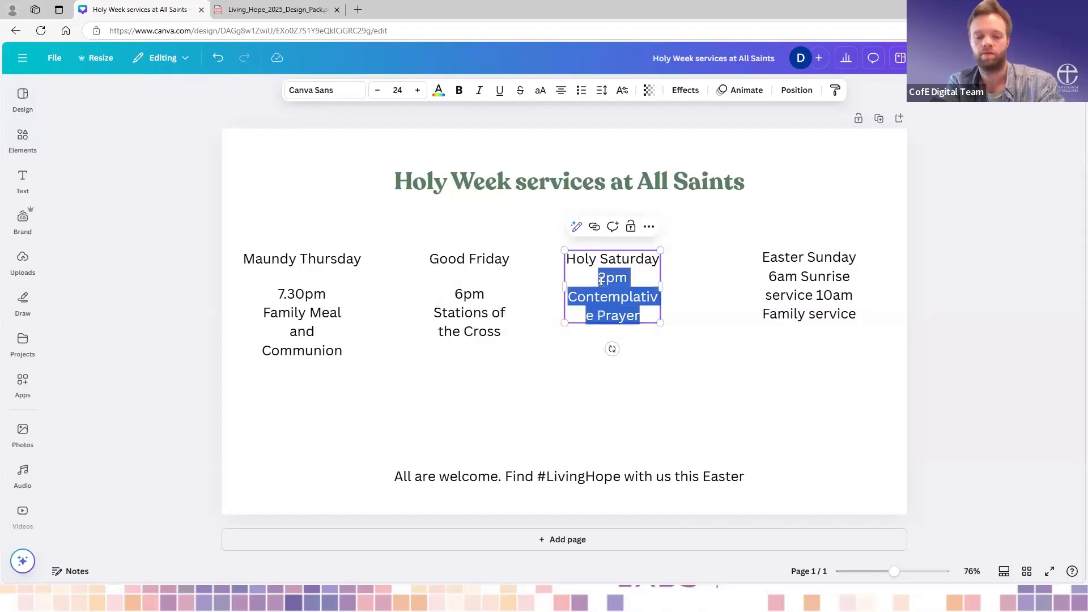
key(BackSpace)
click(571, 331)
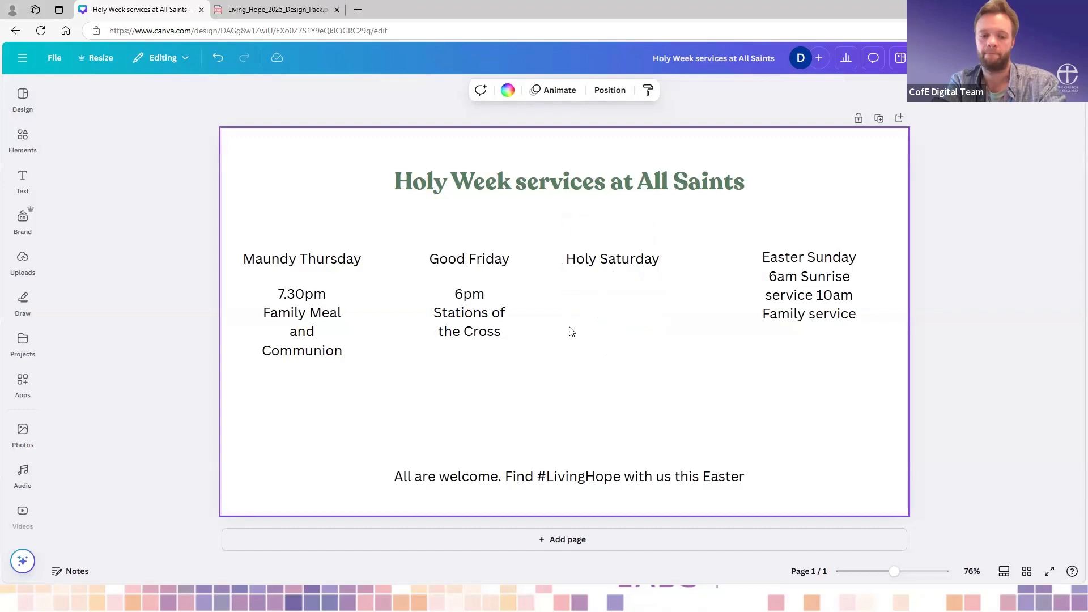
key(ctrl+z)
click(652, 369)
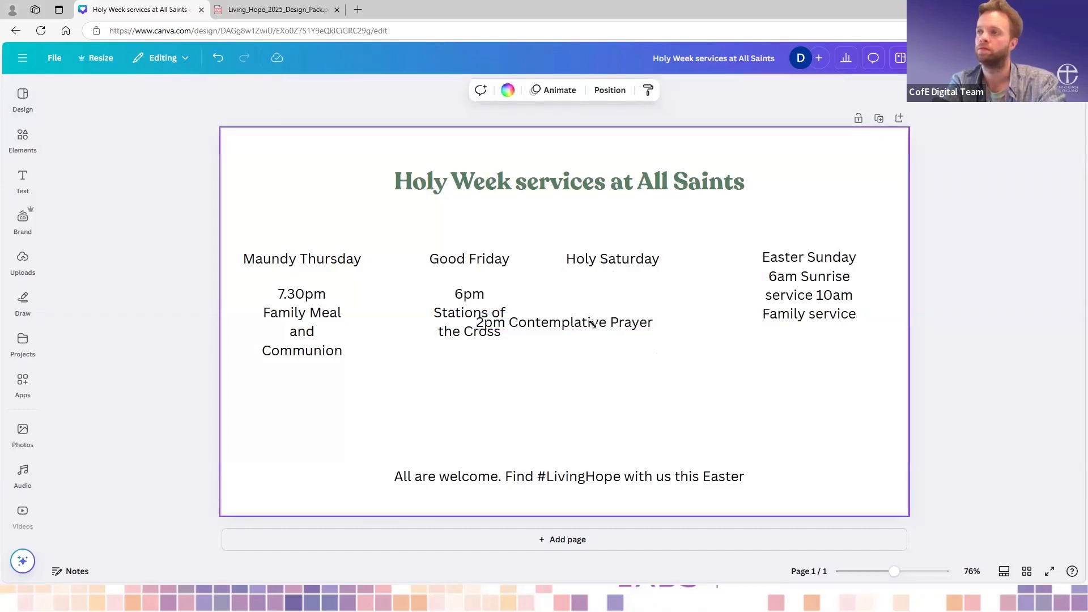
- Narrow the "2pm Contemplative Prayer" text box to three lines and centre it beneath the Holy Saturday heading
drag(595, 322, 648, 318)
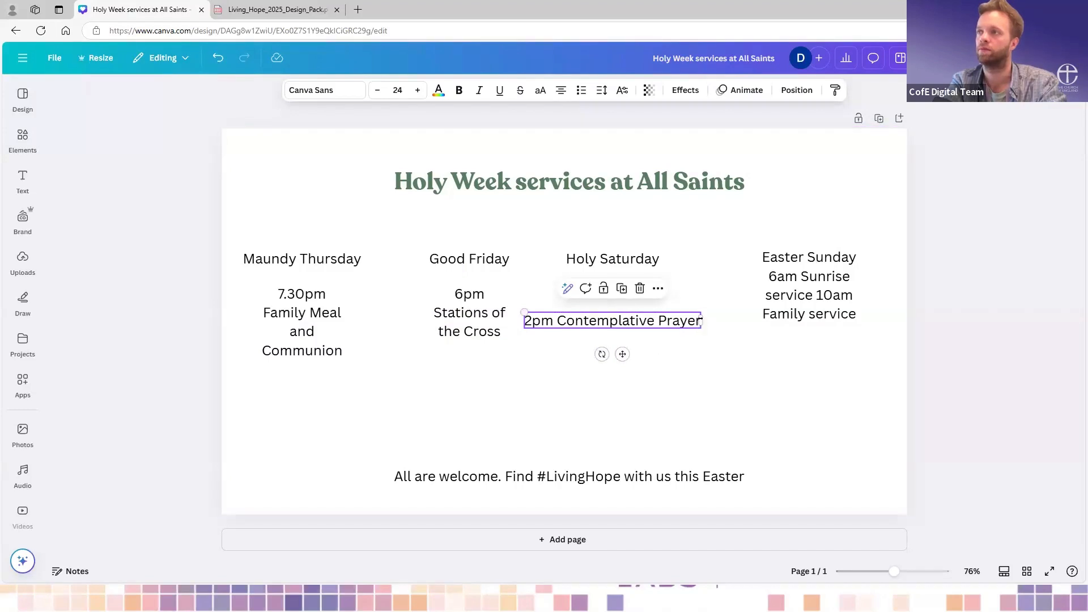
drag(702, 321, 606, 309)
click(714, 352)
- Cut "6am Sunrise service 10am Family service" from the Easter Sunday text box and paste it as a separate text box
double_click(843, 290)
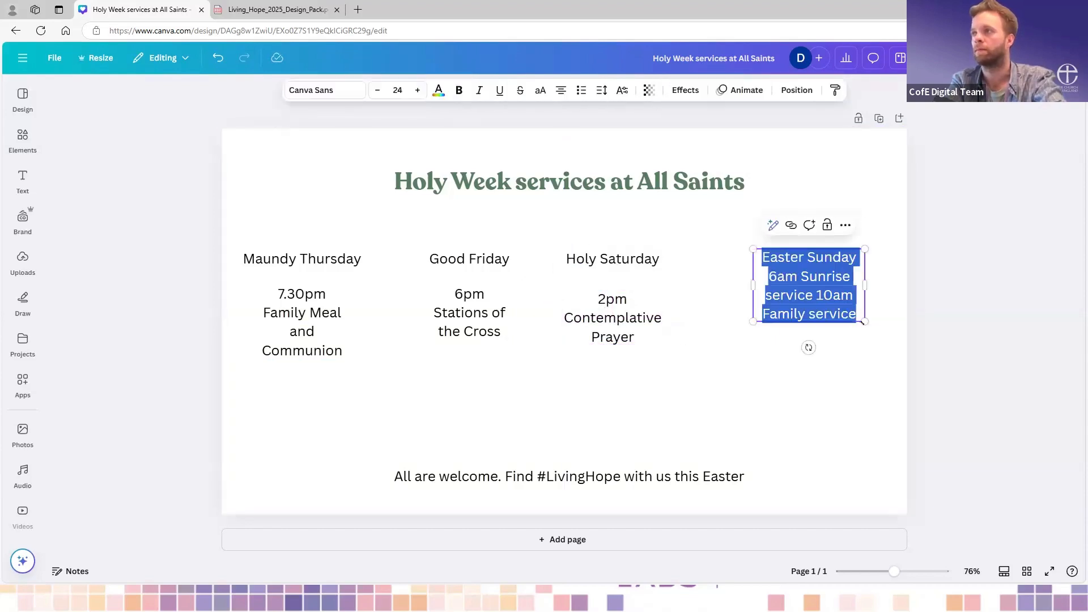
drag(857, 316, 778, 282)
key(ctrl+c)
key(BackSpace)
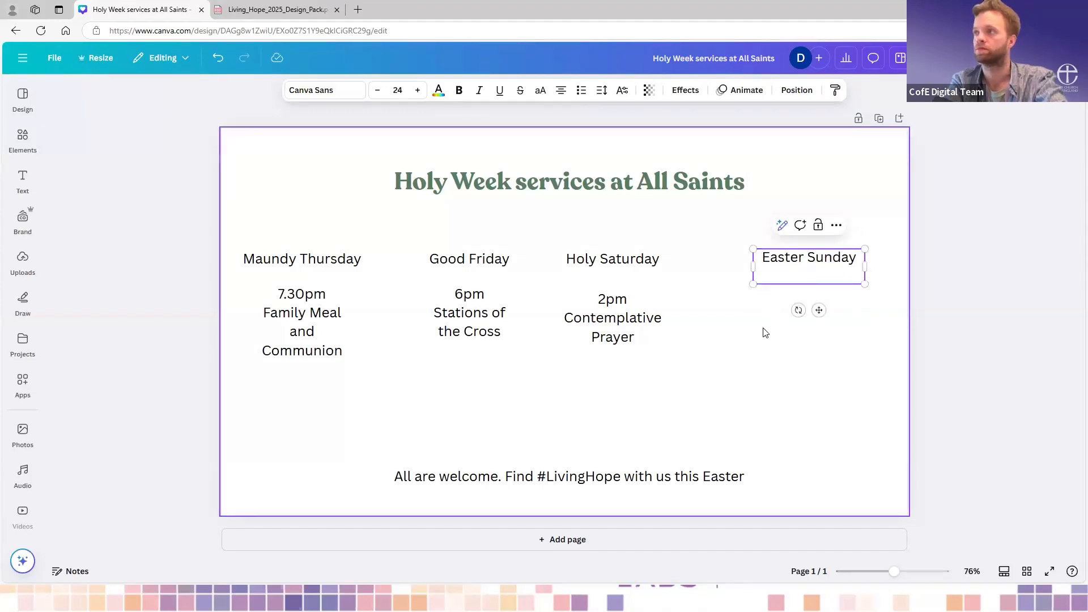
click(757, 322)
key(ctrl+v)
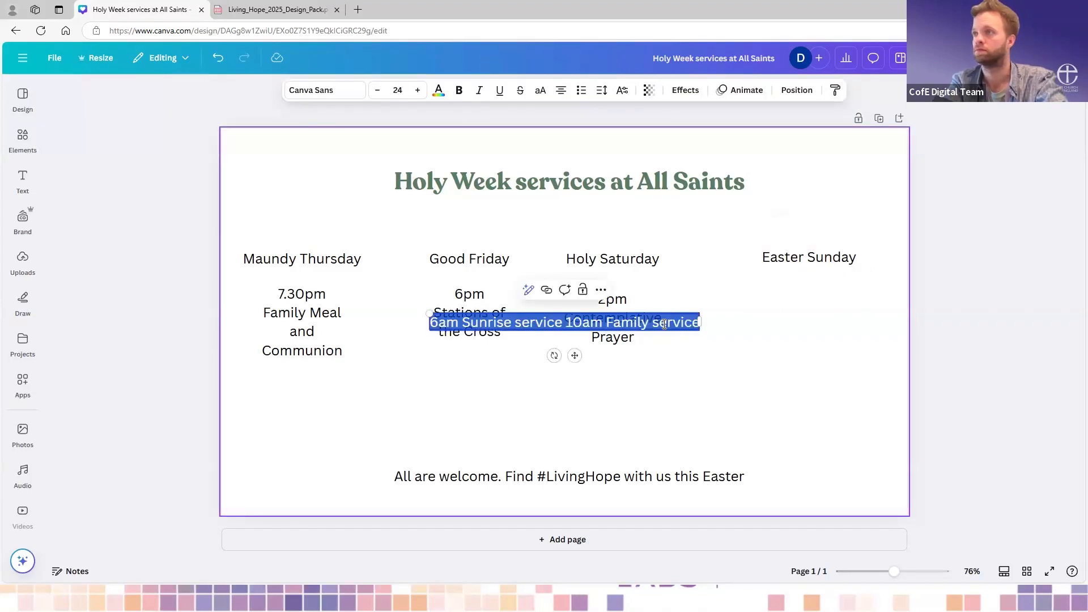
- Narrow the separate Easter Sunday details box to six lines, with a line break and no leading space before "10am"
drag(574, 356, 820, 333)
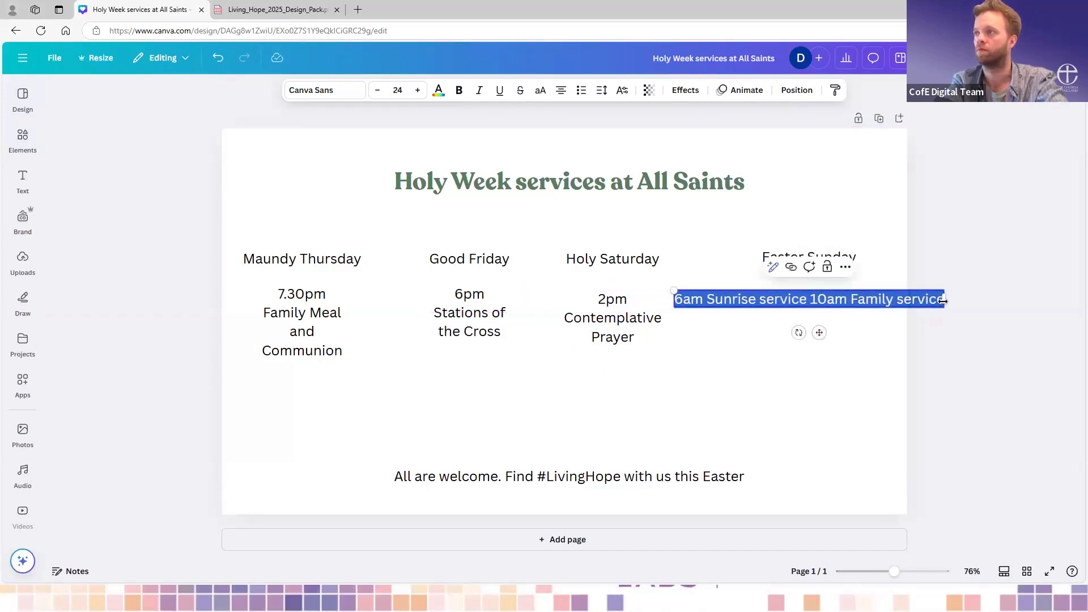
drag(840, 309, 756, 300)
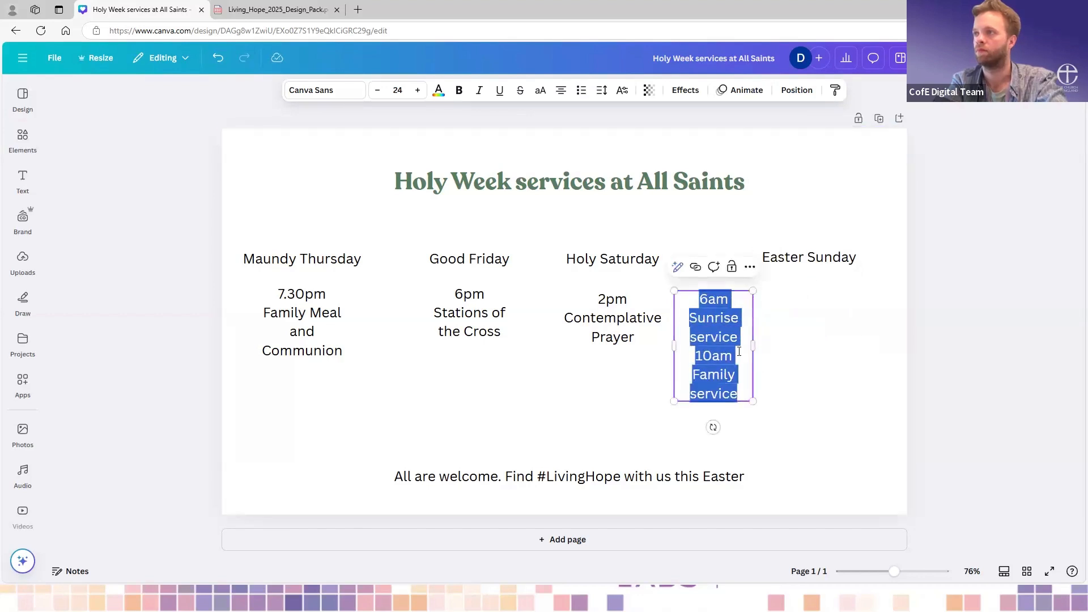
click(743, 343)
key(Return)
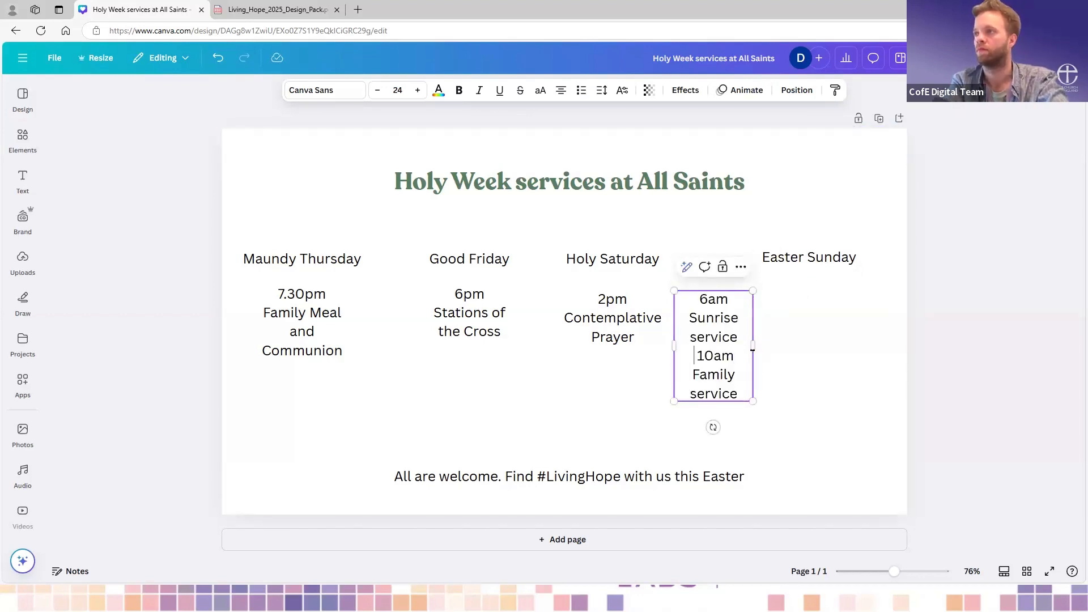
key(Delete)
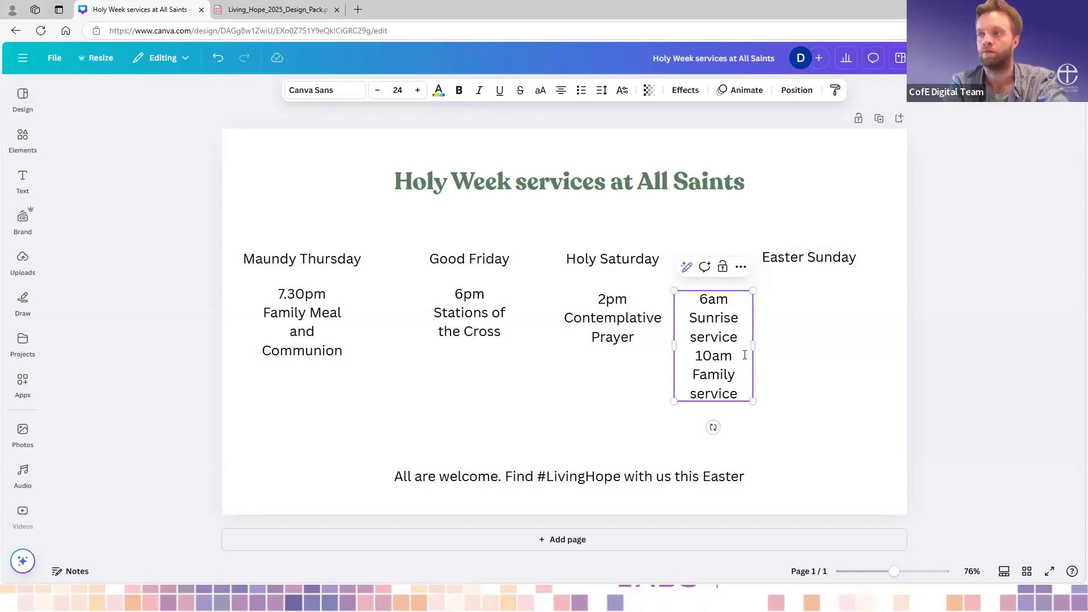
click(783, 337)
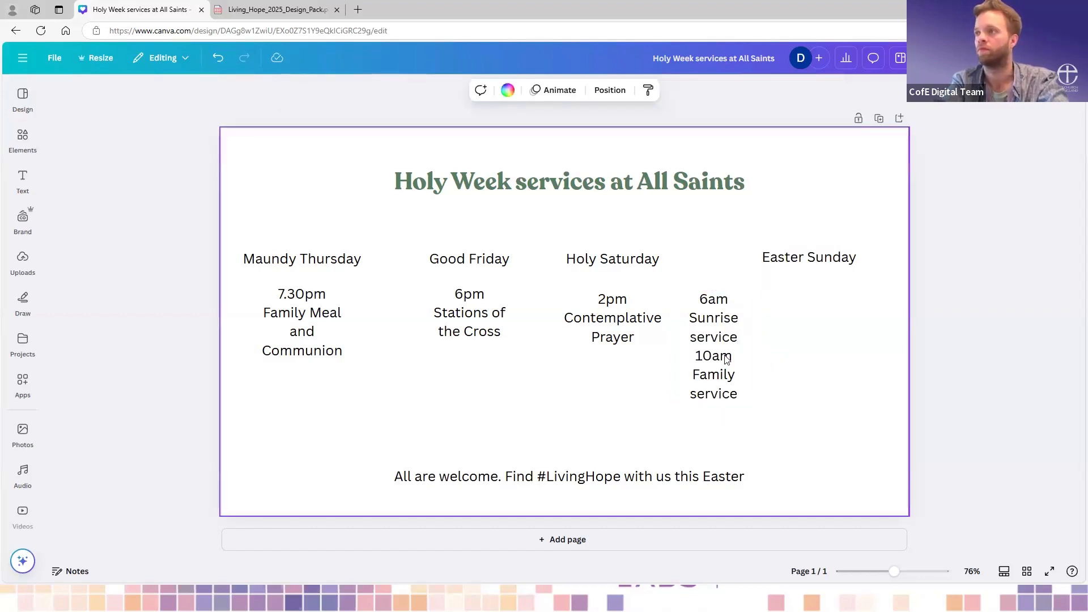
- Centre the 6am and 10am service details beneath the Easter Sunday heading
click(742, 352)
drag(741, 353, 838, 351)
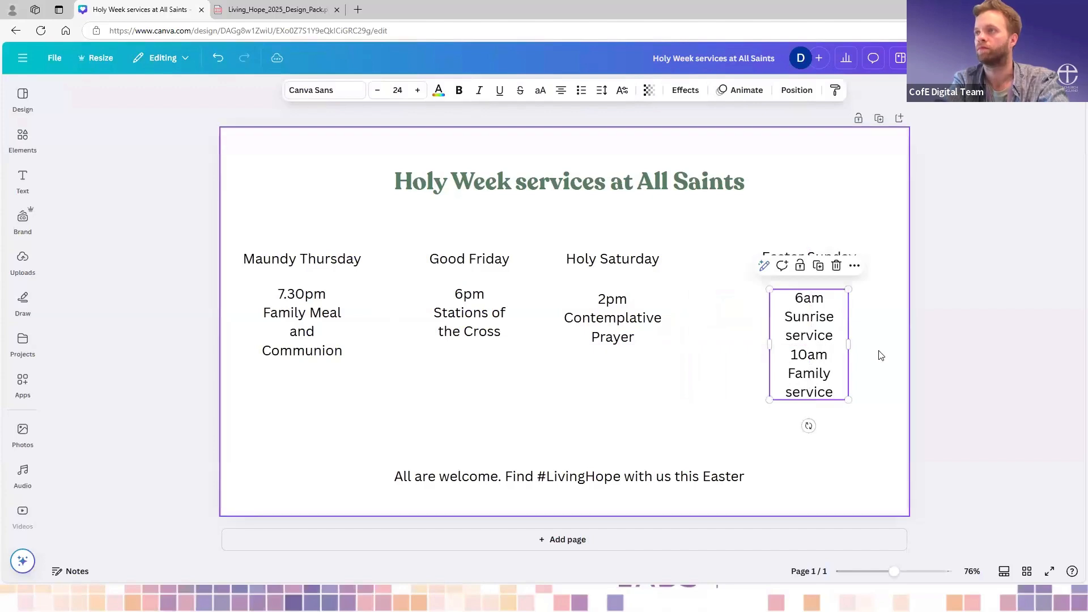
click(716, 375)
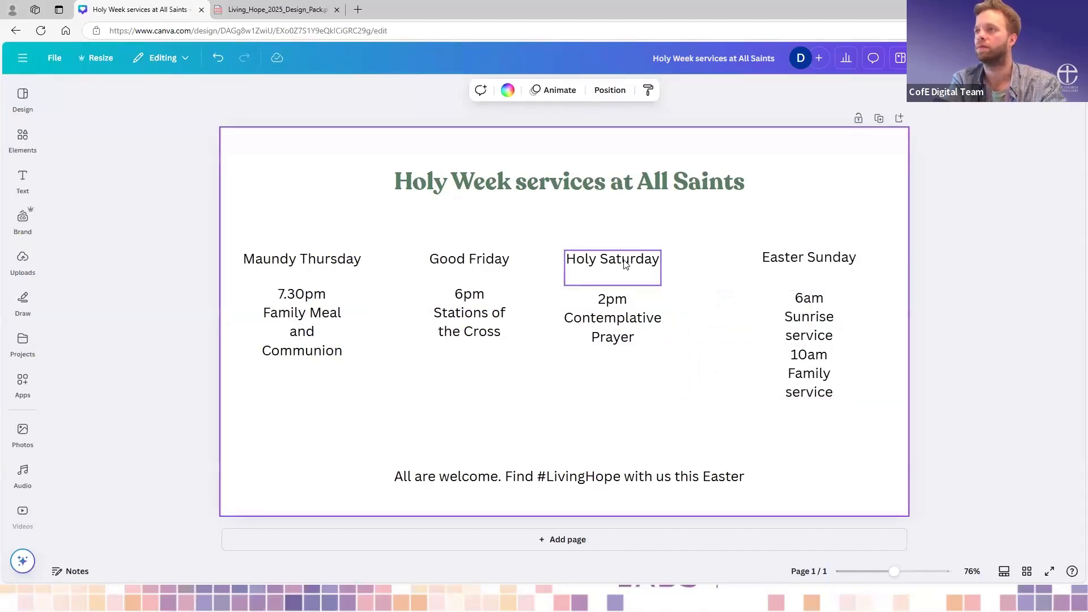
- Shift the Holy Saturday heading and its details towards Easter Sunday, evening out the columns and aligning both boxes with the Easter Sunday ones
mouse_move(631, 259)
mouse_down()
mouse_move(679, 258)
mouse_move(648, 254)
mouse_up()
click(624, 331)
drag(624, 331, 644, 326)
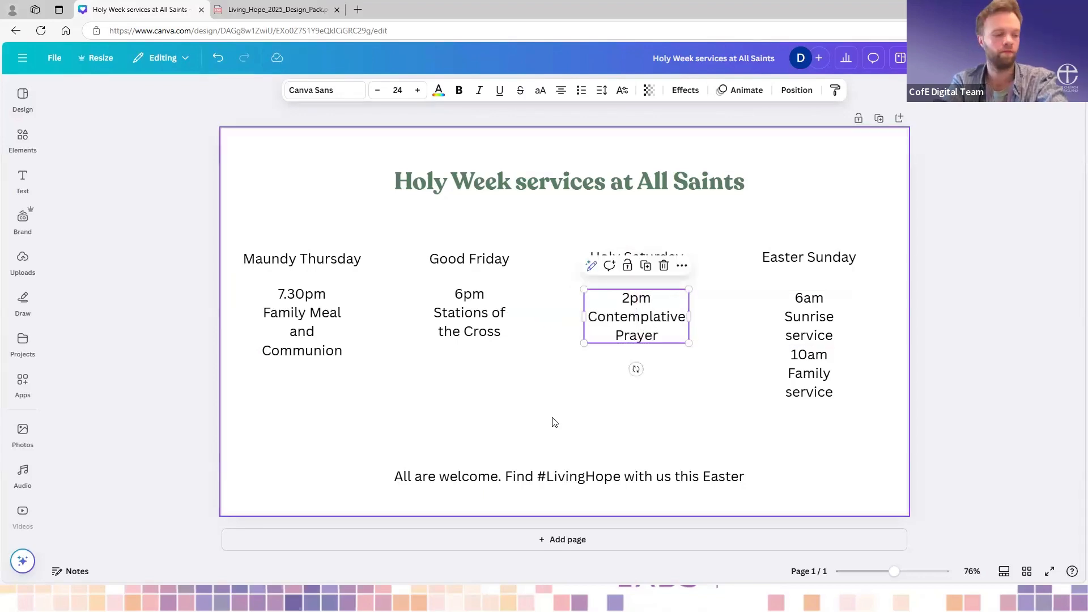
click(379, 290)
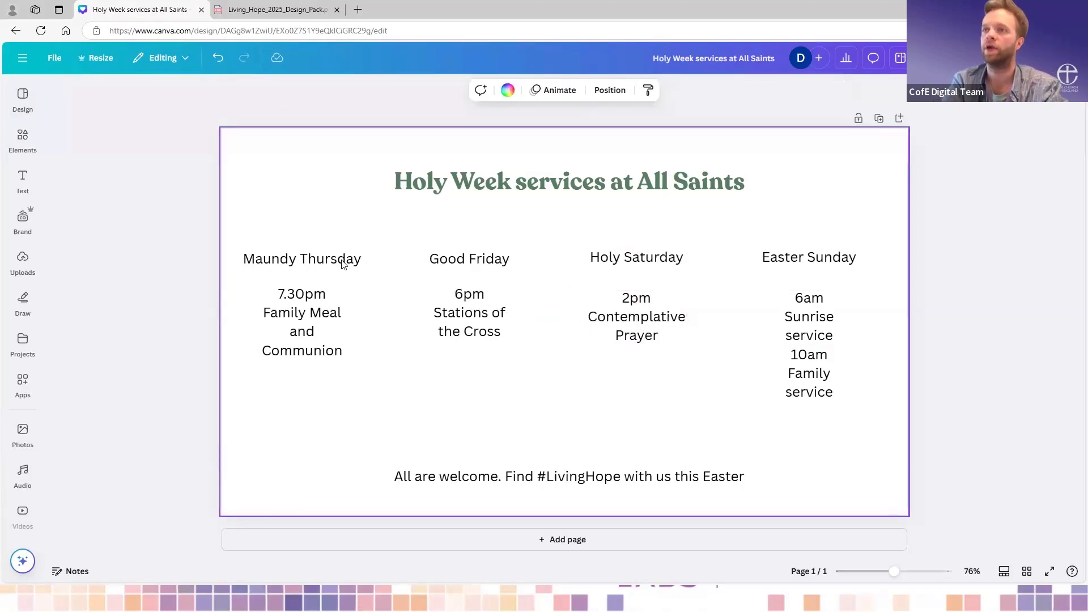
- Make the Maundy Thursday and Good Friday headings bold
click(572, 187)
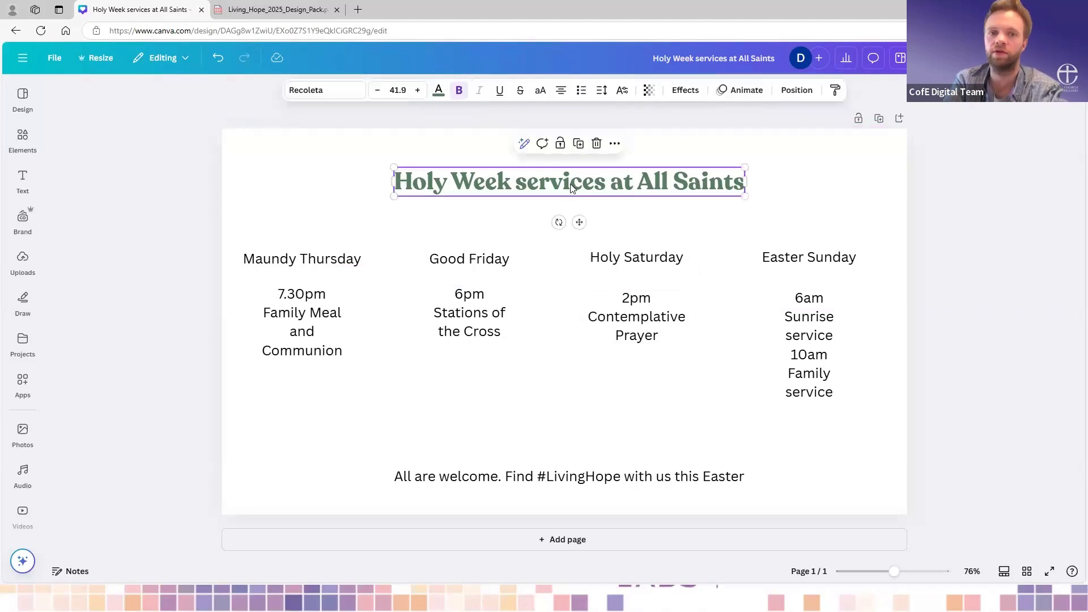
click(358, 262)
click(365, 265)
drag(362, 261, 239, 256)
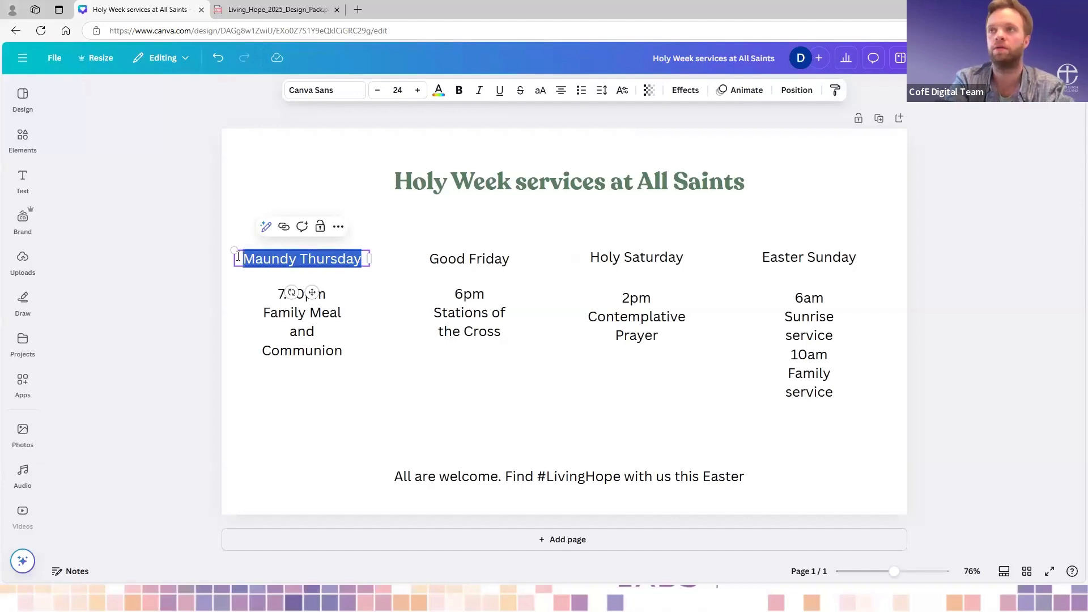
key(ctrl+b)
click(486, 261)
click(487, 260)
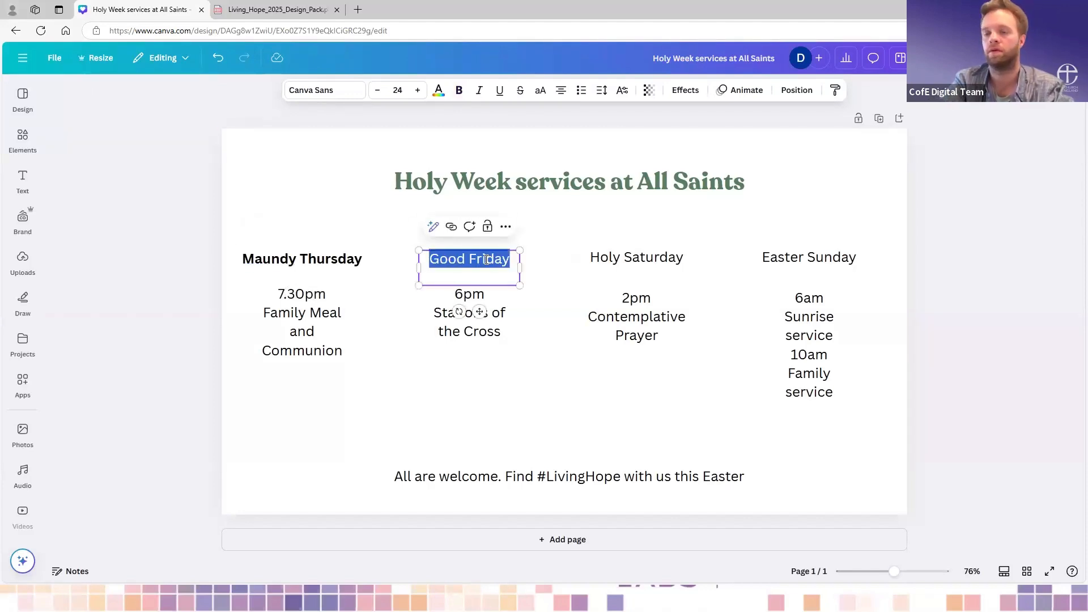
key(ctrl+b)
- Make the Holy Saturday and Easter Sunday headings bold
double_click(647, 258)
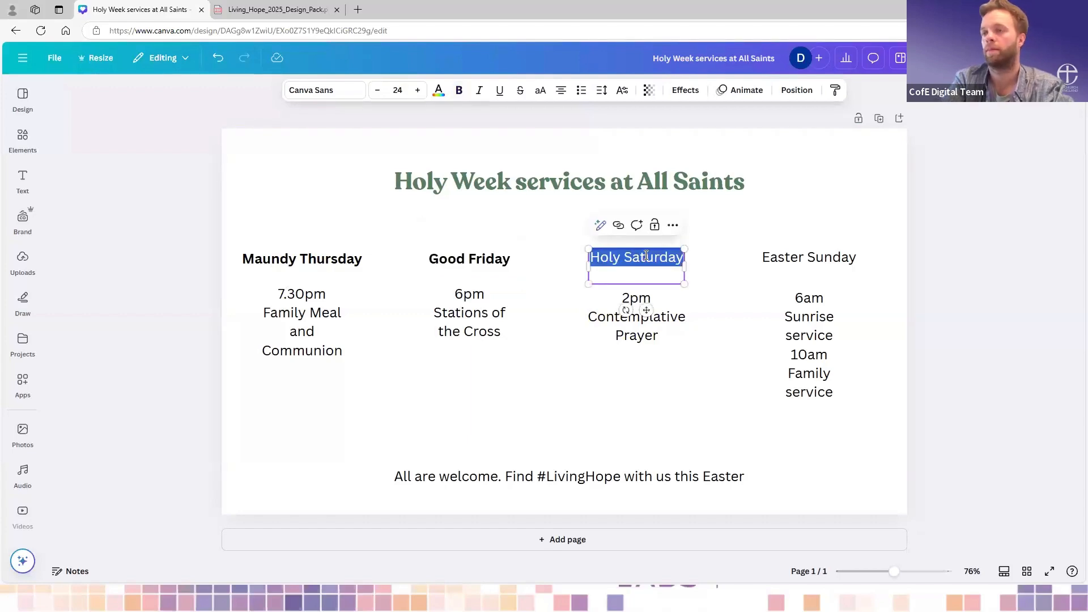
key(ctrl+b)
click(815, 256)
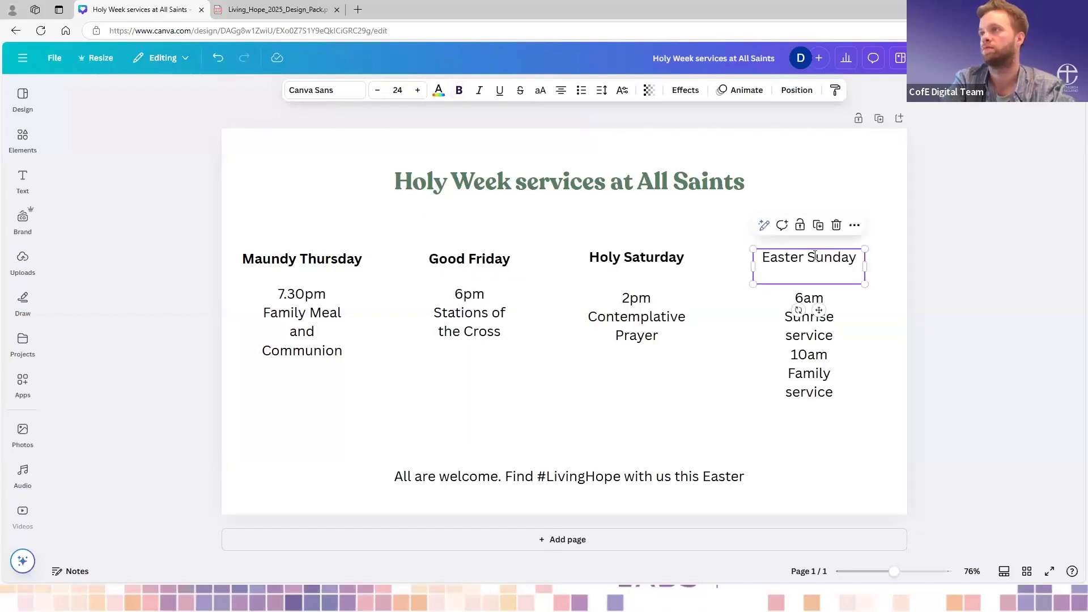
click(814, 256)
key(ctrl+b)
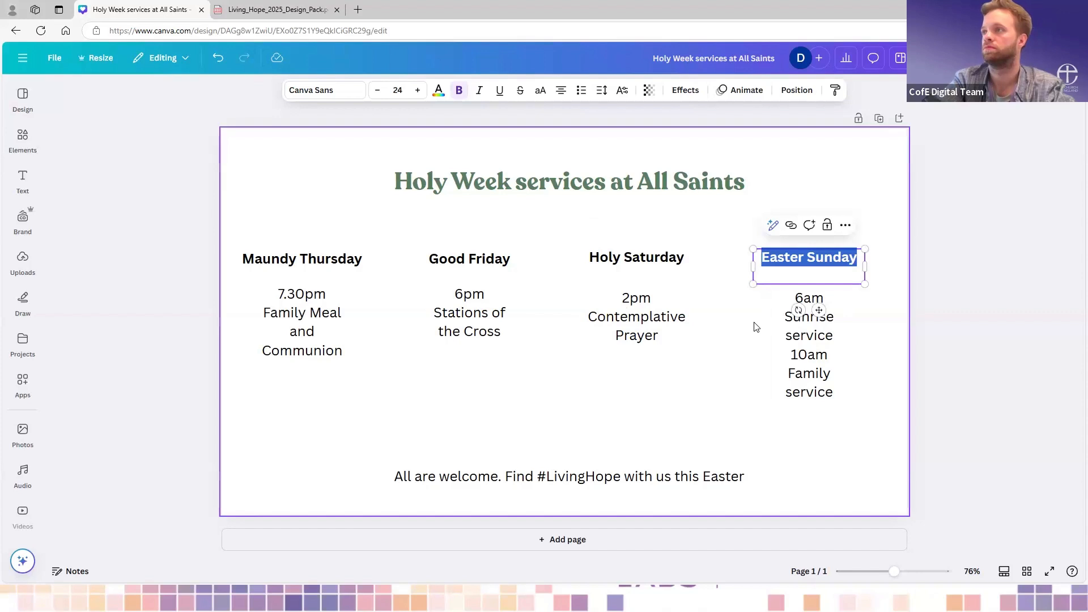
click(757, 326)
- Insert a blank line between the 6am Sunrise service and the 10am Family service in the Easter Sunday details
click(827, 348)
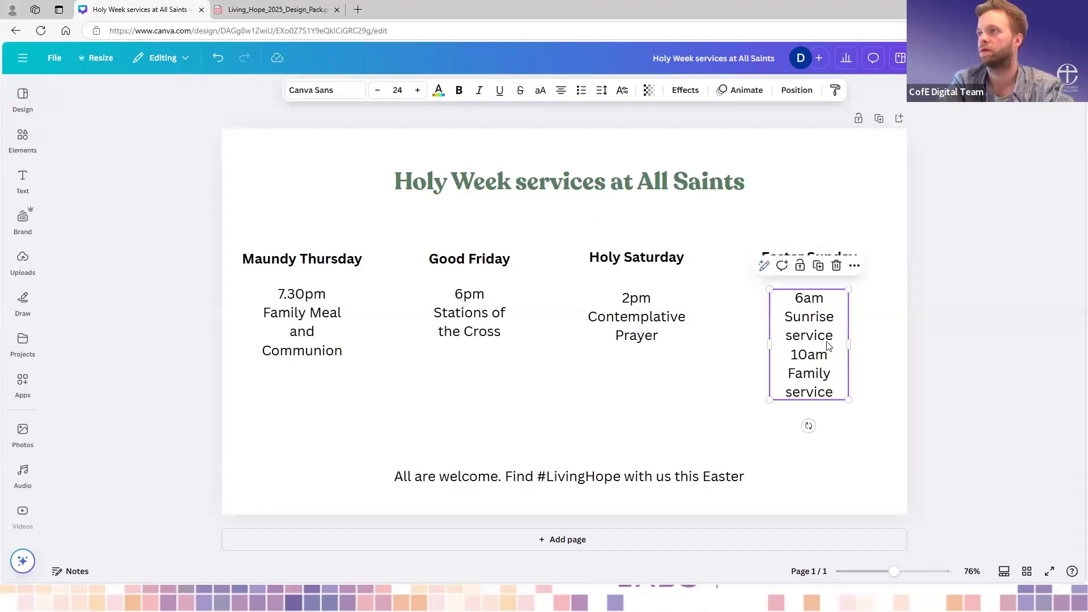
click(835, 340)
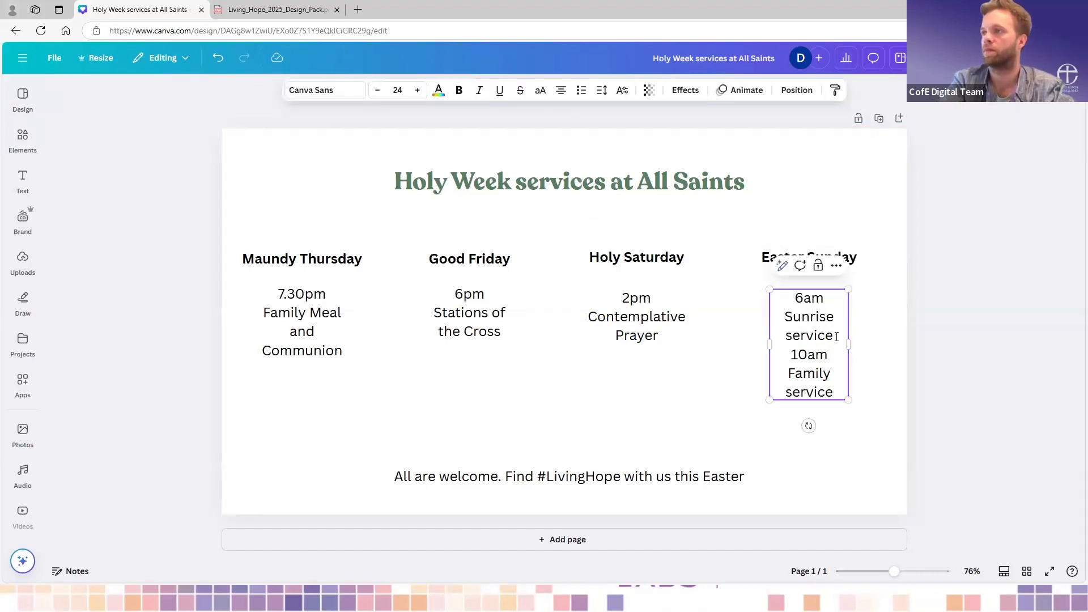
key(Return)
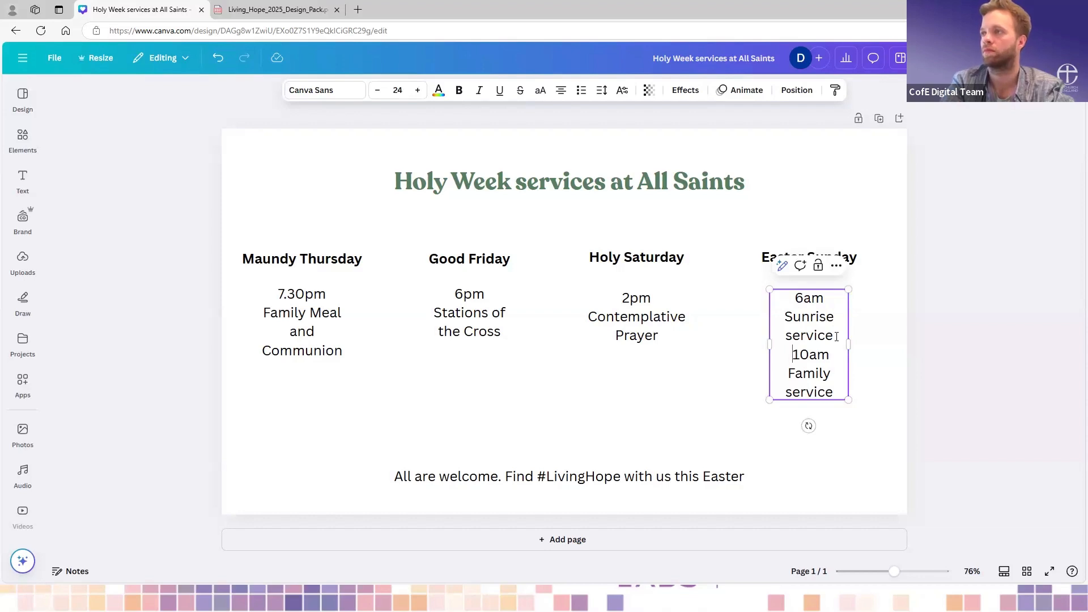
key(Return)
click(684, 410)
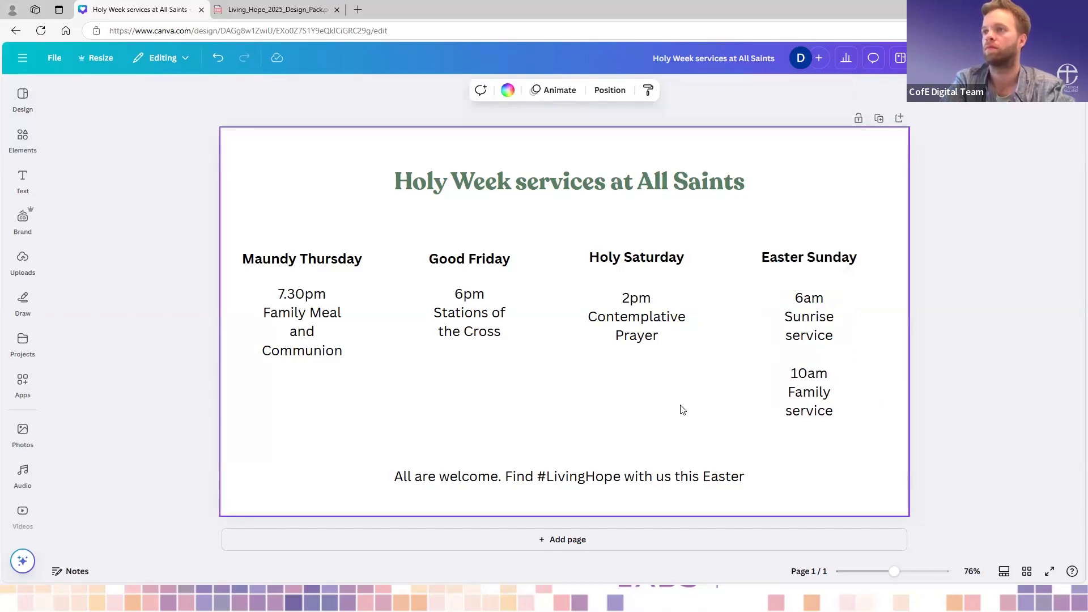
- Browse the recommended, recently used, Living Hope and popular fonts for the Maundy Thursday service details
click(309, 349)
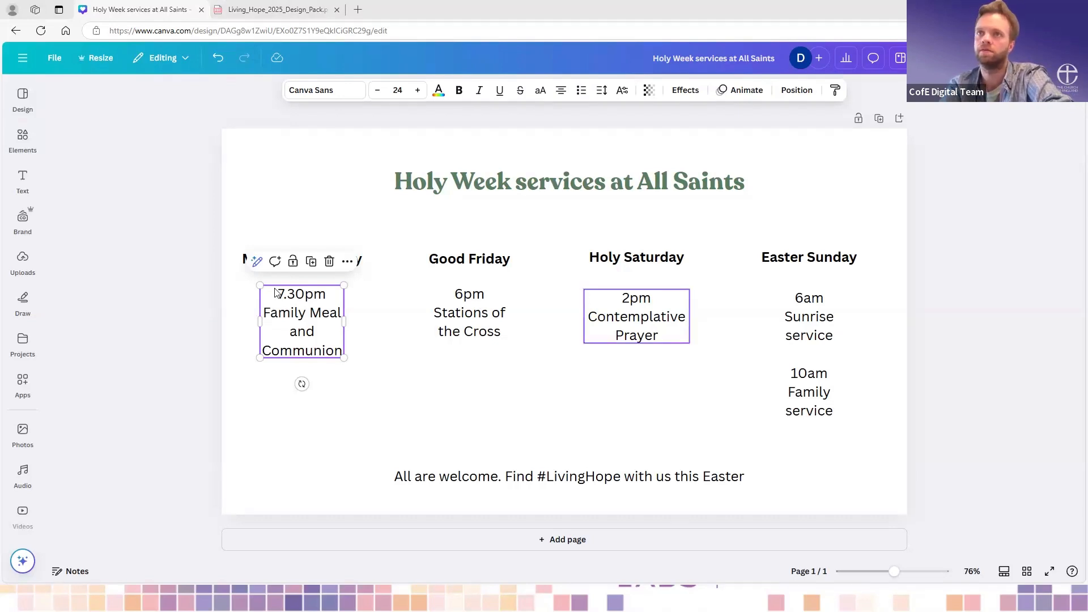
click(340, 92)
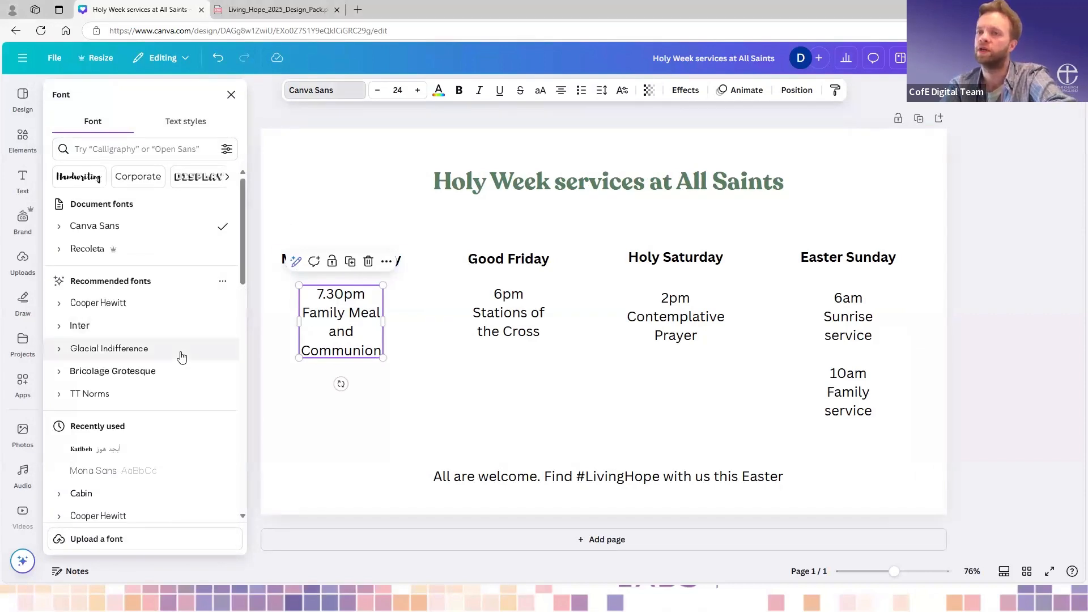
scroll(181, 356, down, 3)
scroll(181, 356, down, 3)
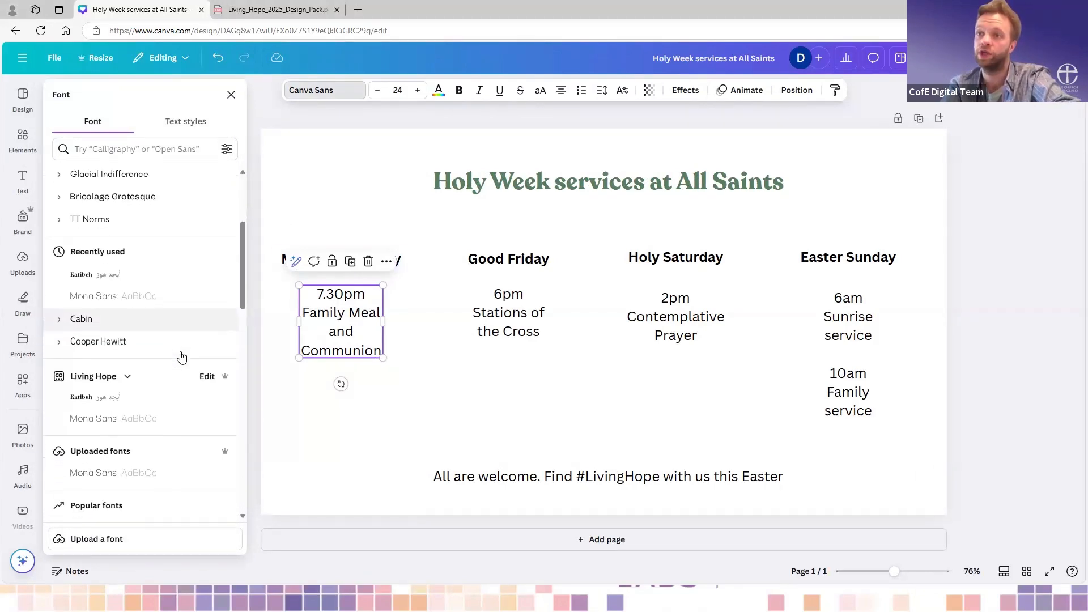
scroll(181, 356, up, 10)
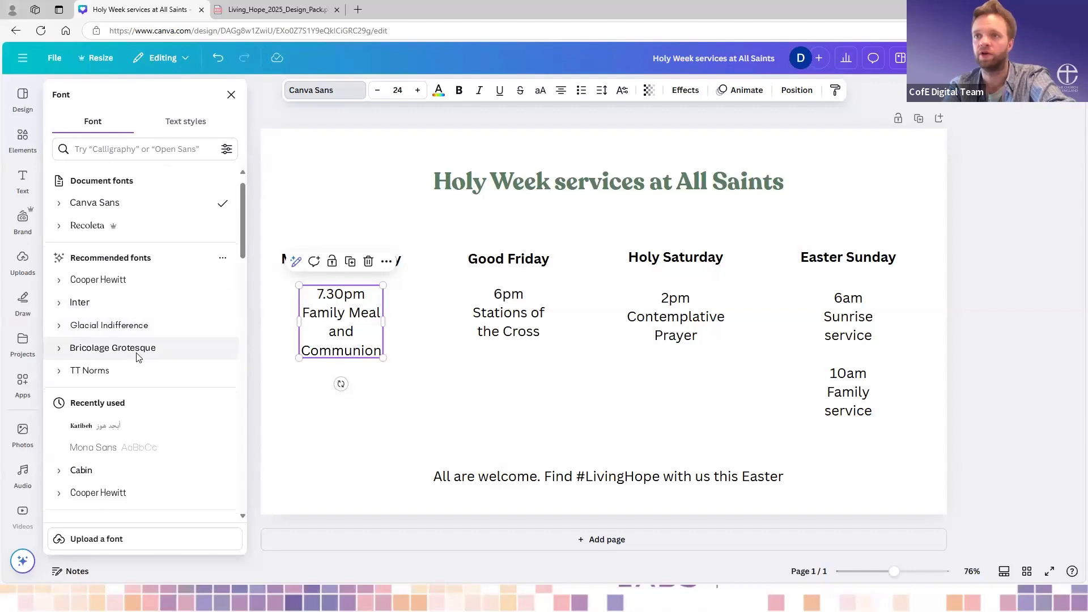
scroll(137, 356, down, 3)
scroll(163, 314, down, 3)
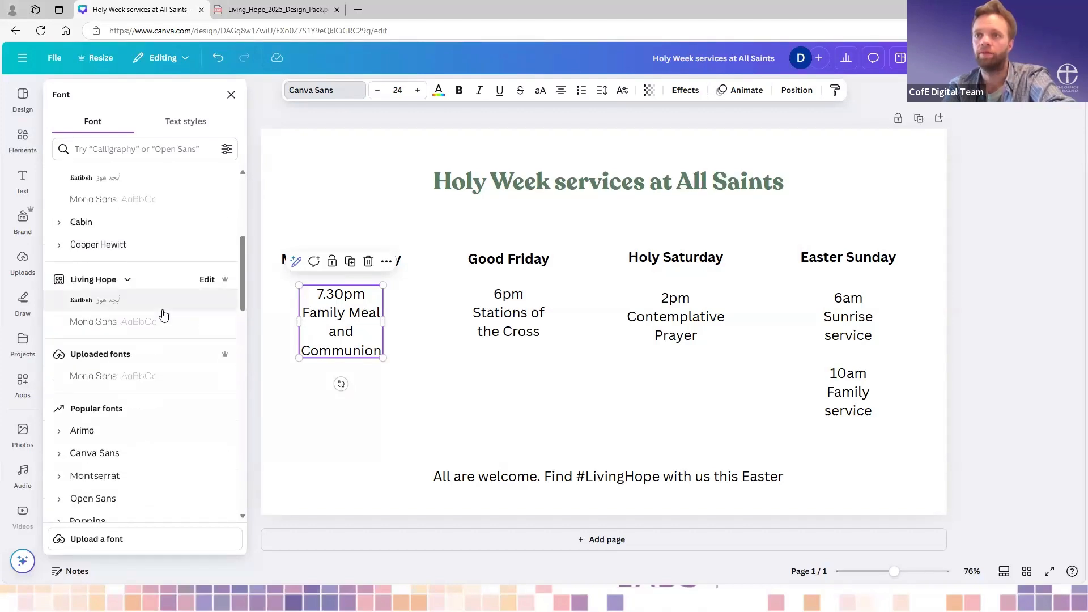
scroll(165, 315, down, 1)
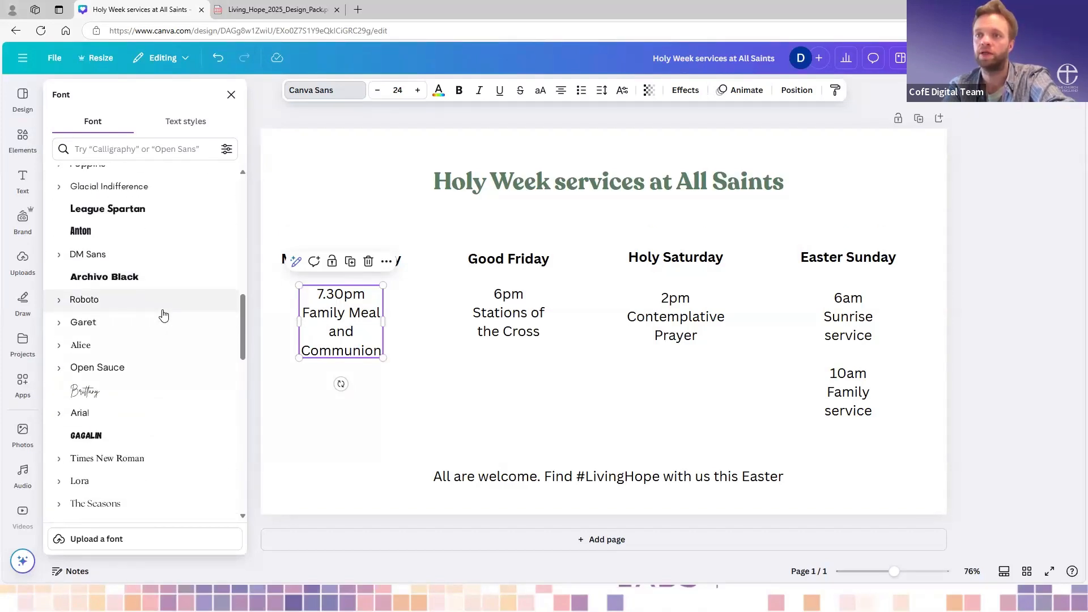
scroll(164, 314, up, 10)
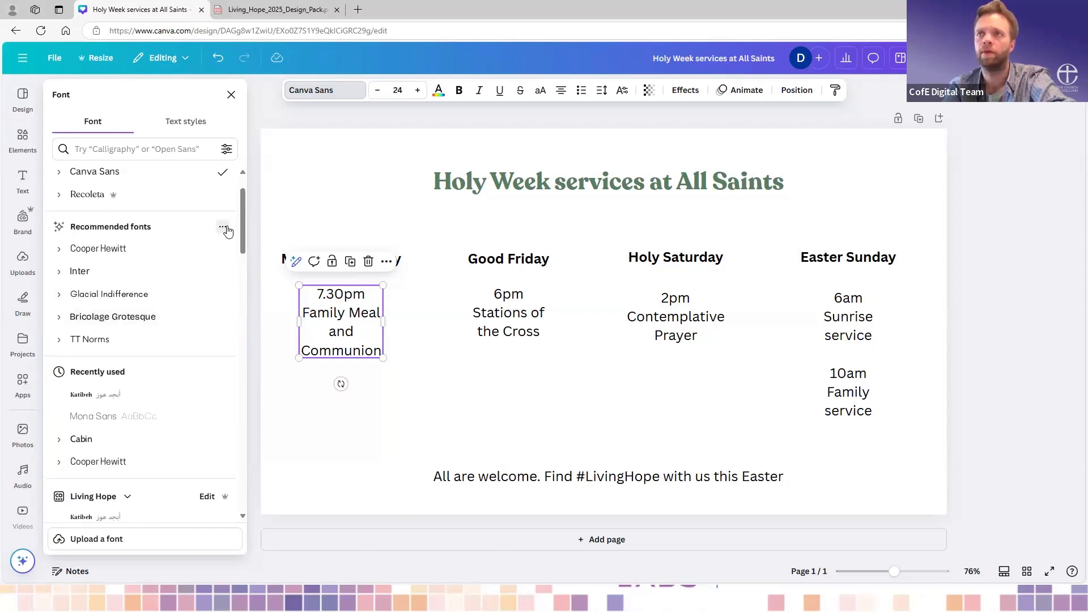
click(223, 227)
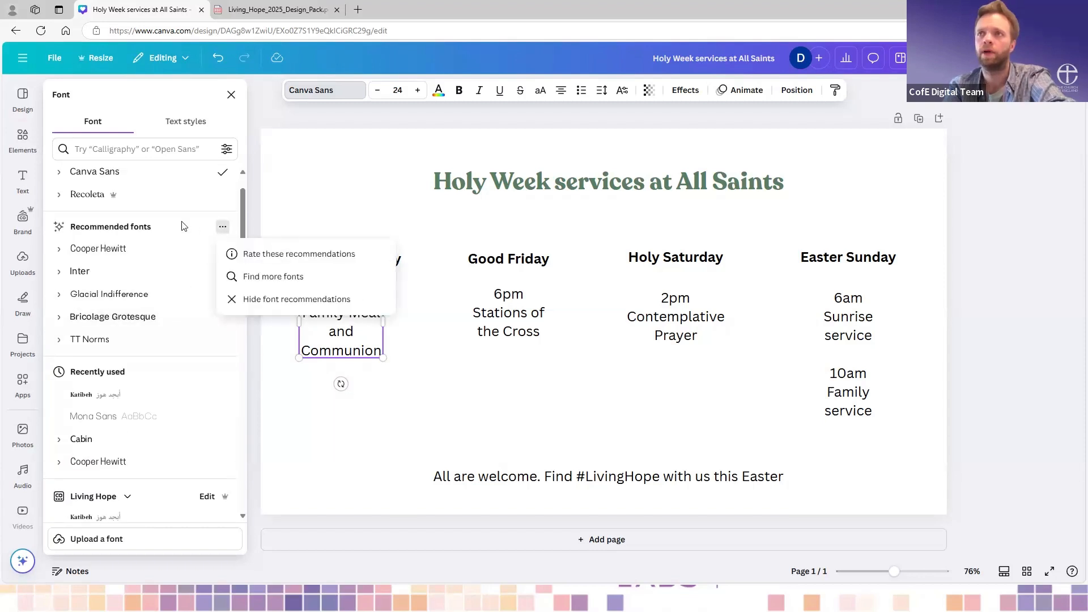
click(237, 224)
scroll(237, 223, up, 2)
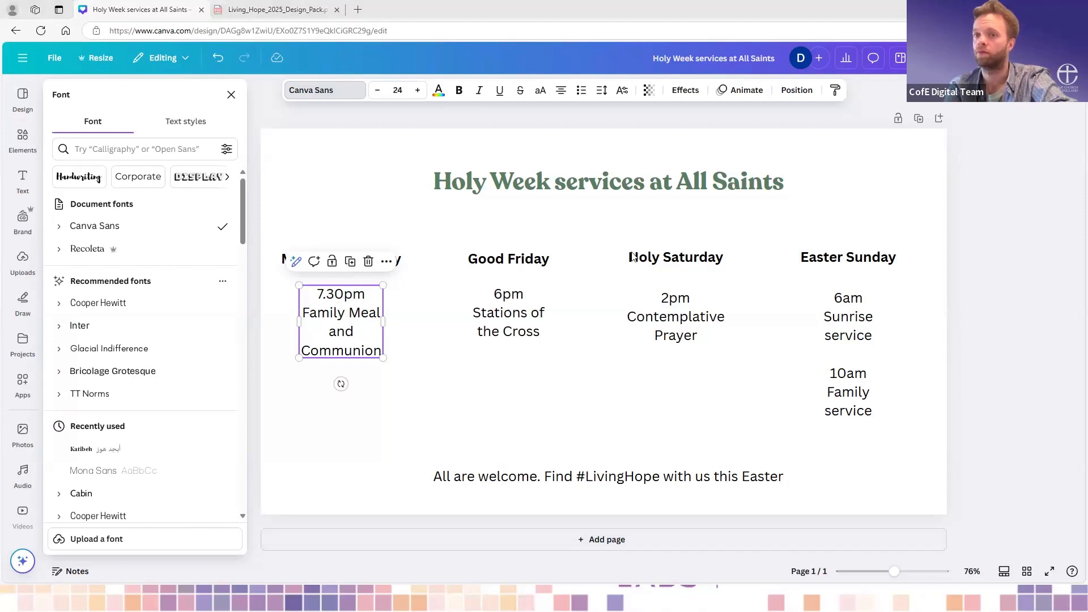
click(608, 387)
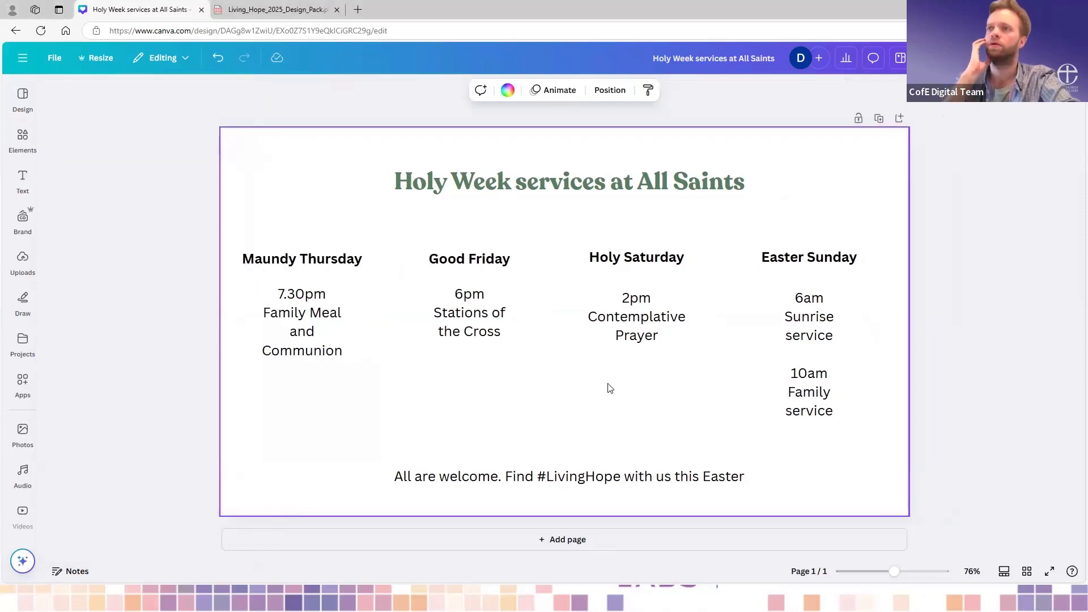
- Narrow the Maundy Thursday heading's text box so that the two words wrap onto separate lines
click(305, 264)
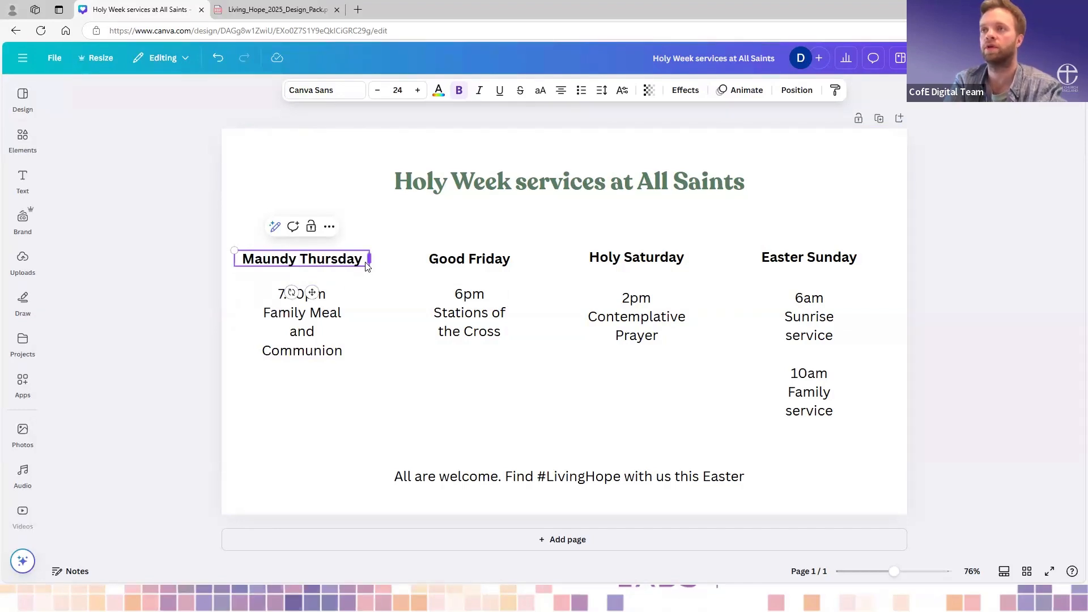
drag(367, 267, 337, 258)
click(377, 300)
click(482, 266)
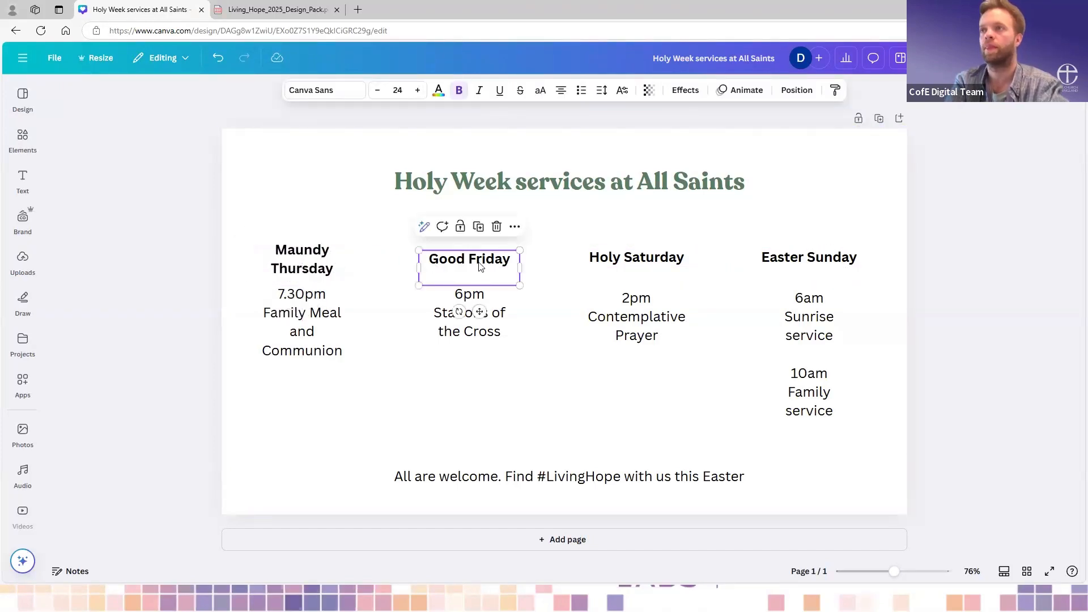
click(494, 260)
double_click(472, 261)
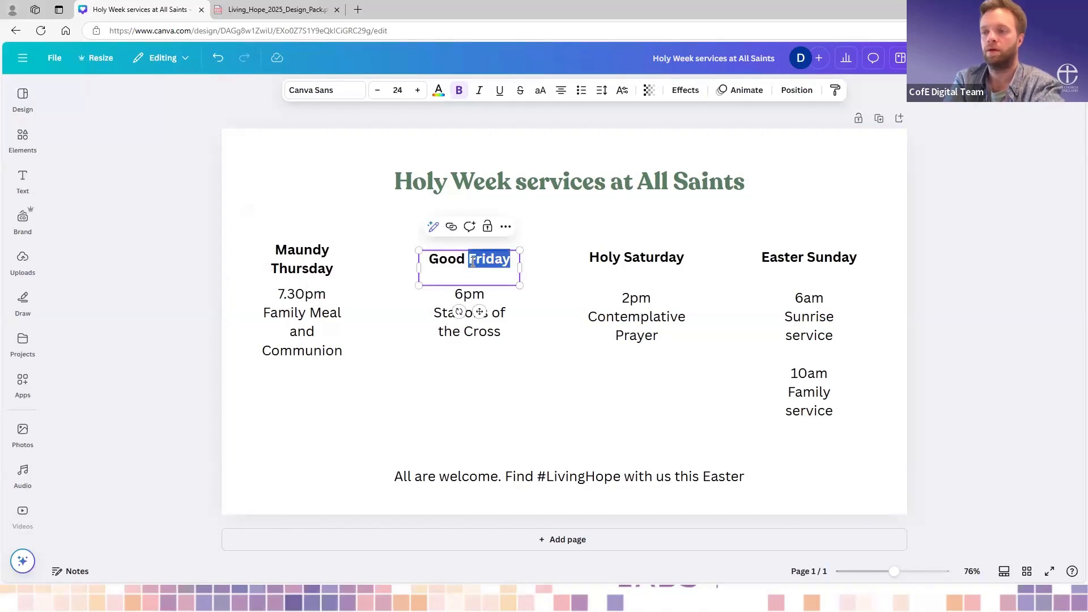
key(Return)
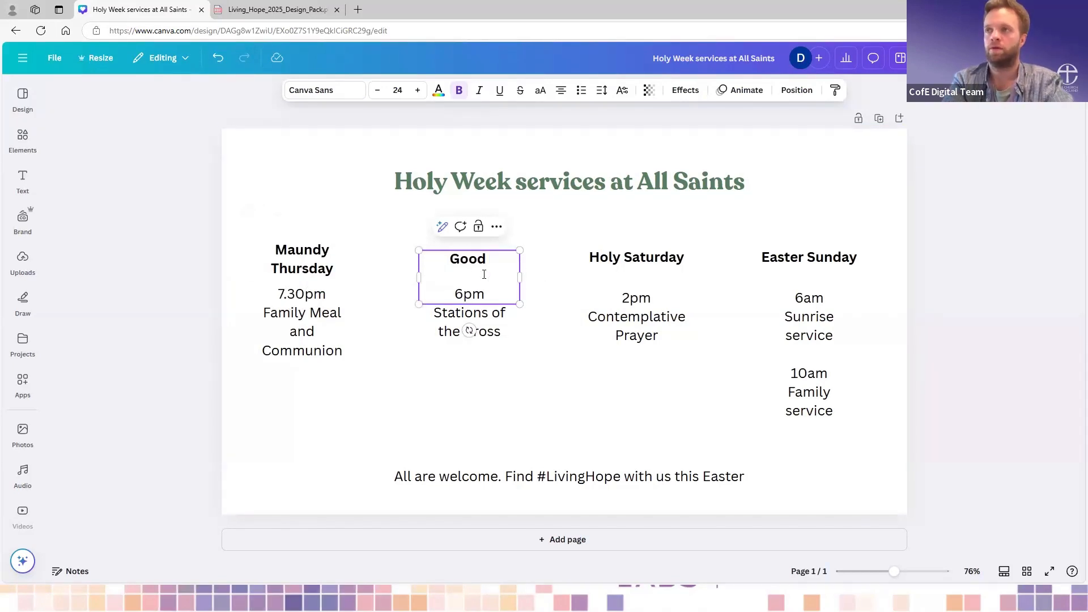
key(BackSpace)
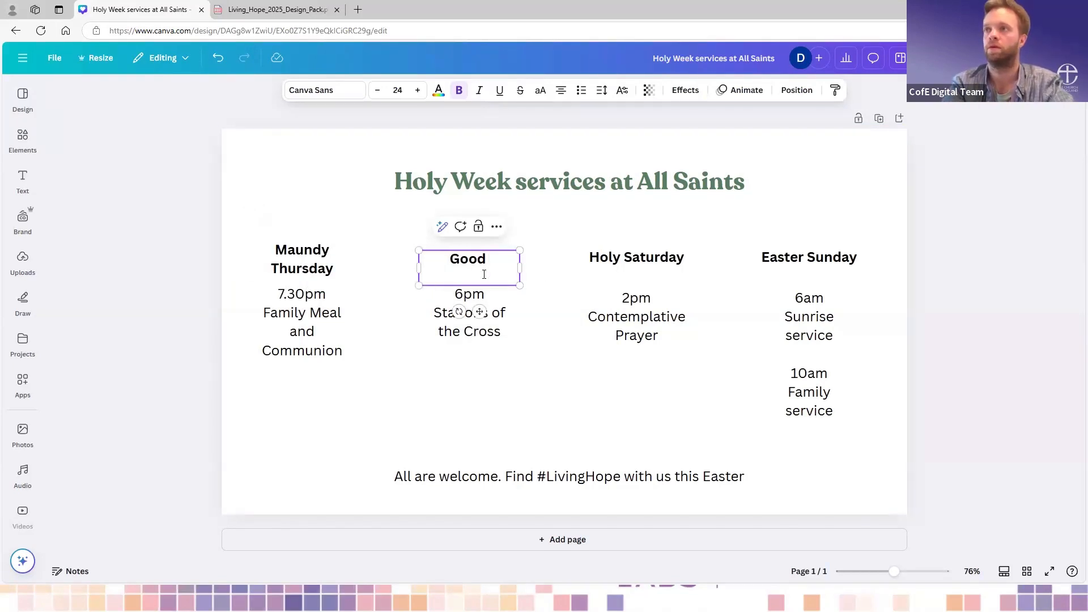
key(ctrl+z)
key(ctrl+z)
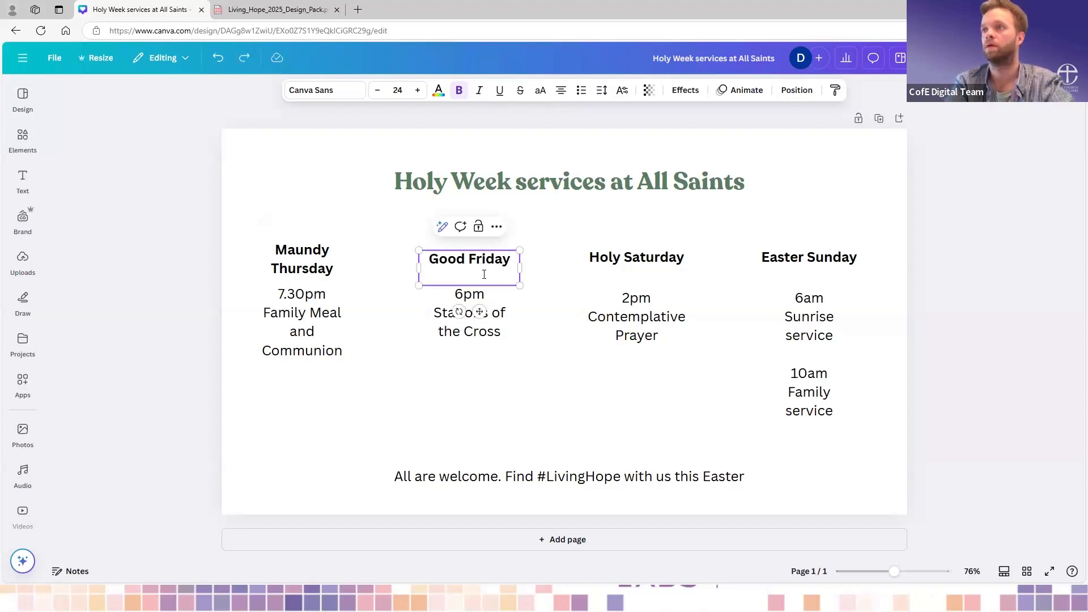
- Enlarge the Good Friday heading to size 26.7 and split it over two lines, raised level with the Maundy Thursday heading
drag(520, 285, 532, 290)
click(477, 265)
key(Return)
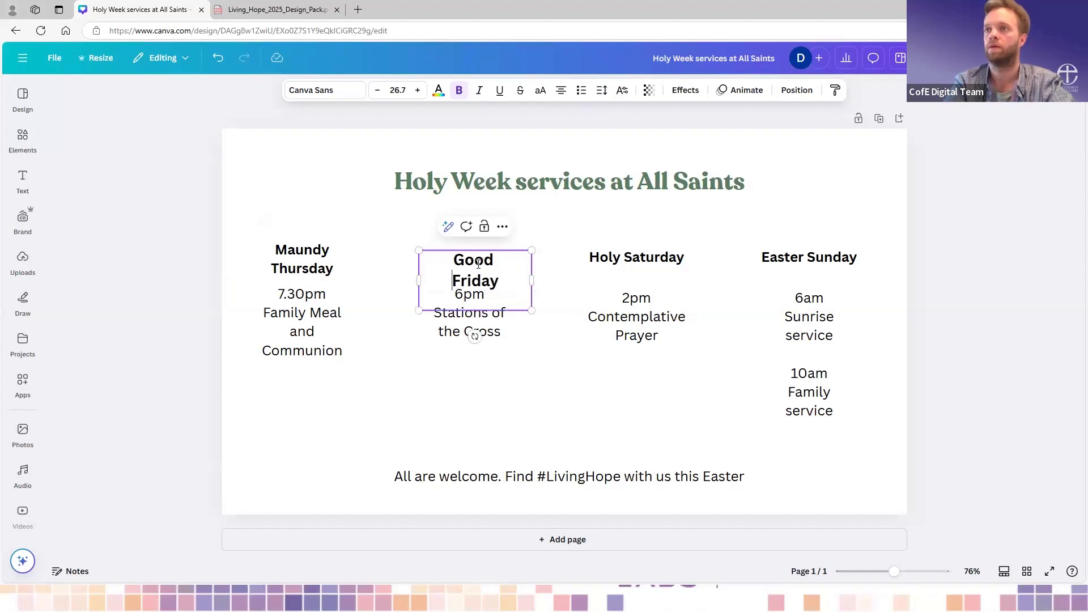
key(Return)
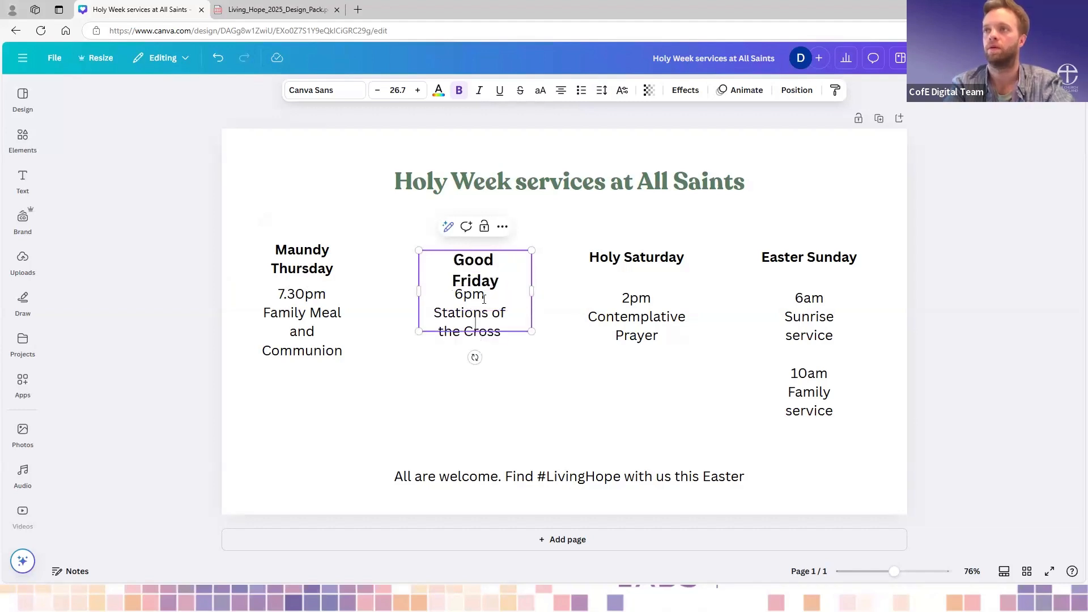
key(BackSpace)
key(BackSpace)
drag(497, 267, 491, 255)
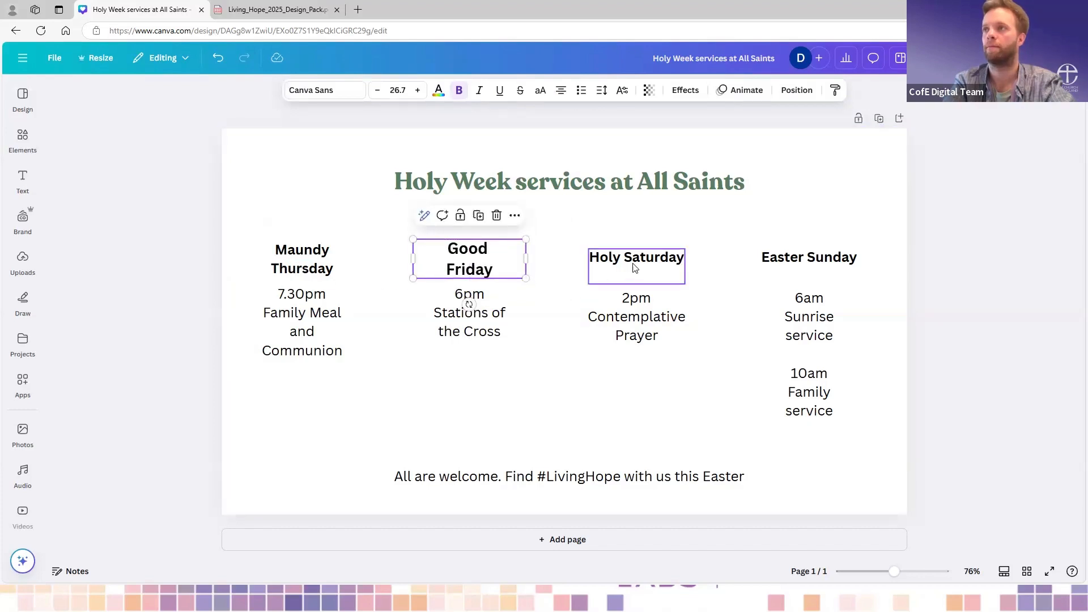
- Split the Holy Saturday heading over two lines and move it up level with the Maundy Thursday heading
click(619, 266)
key(Return)
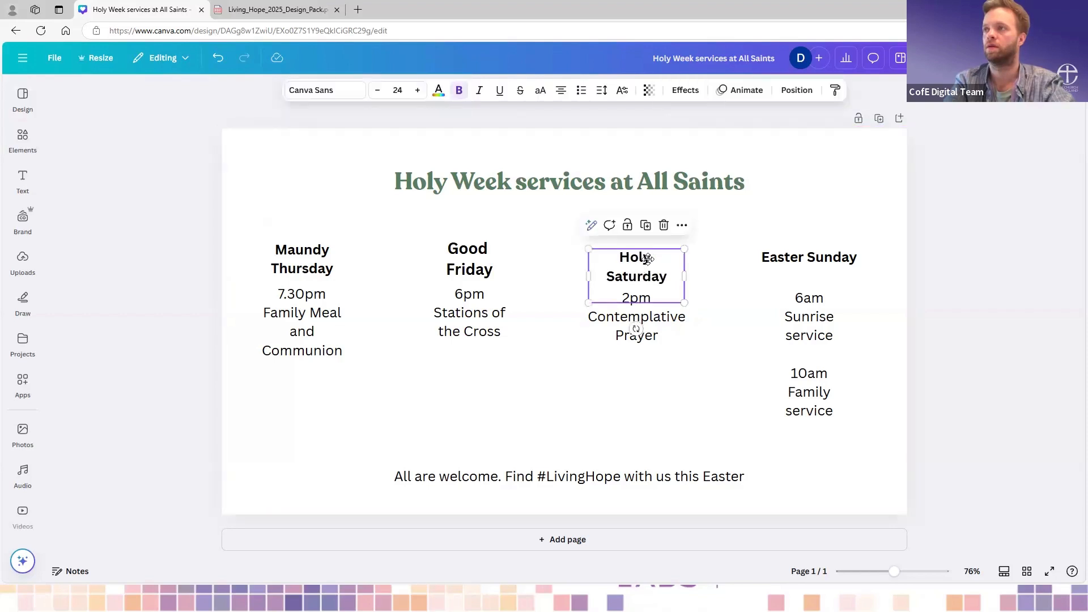
drag(645, 272, 655, 264)
click(667, 279)
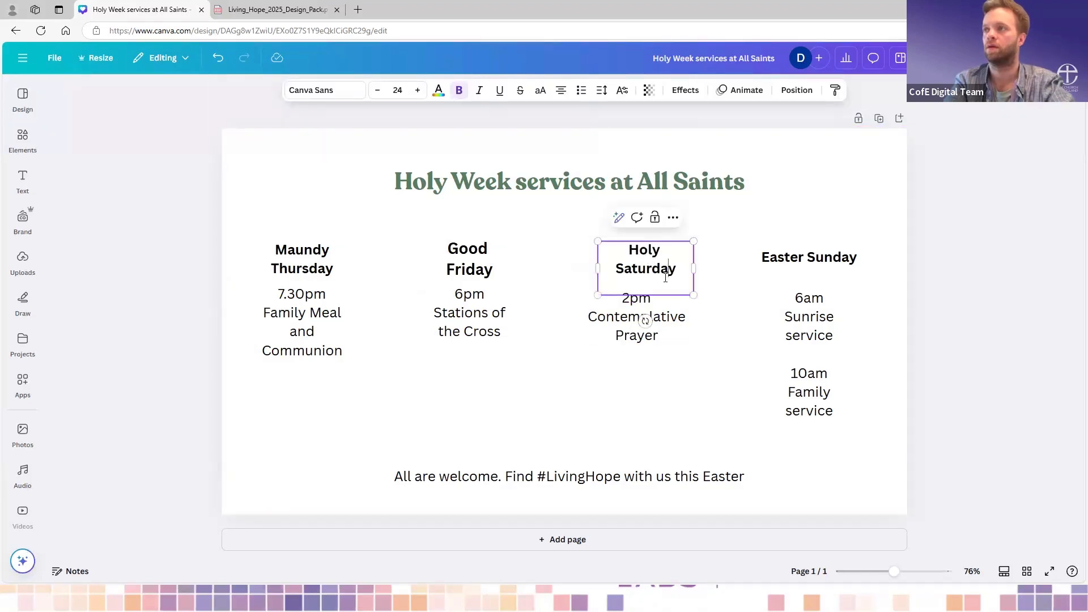
click(731, 333)
- Split the Easter Sunday heading over two lines without a trailing blank line, and move it up level with the Good Friday heading
click(811, 278)
click(811, 278)
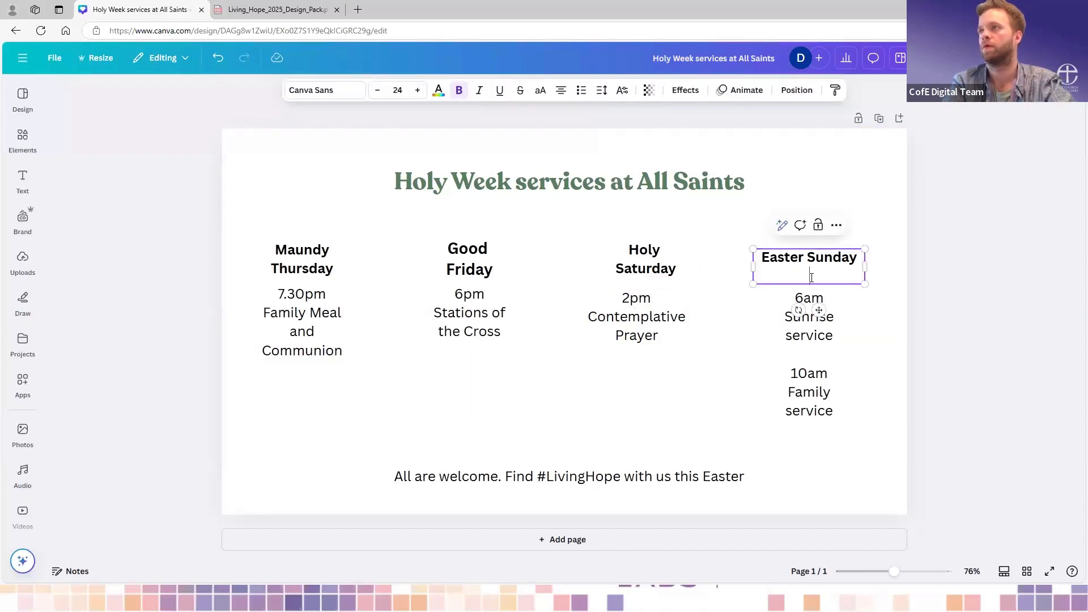
key(Return)
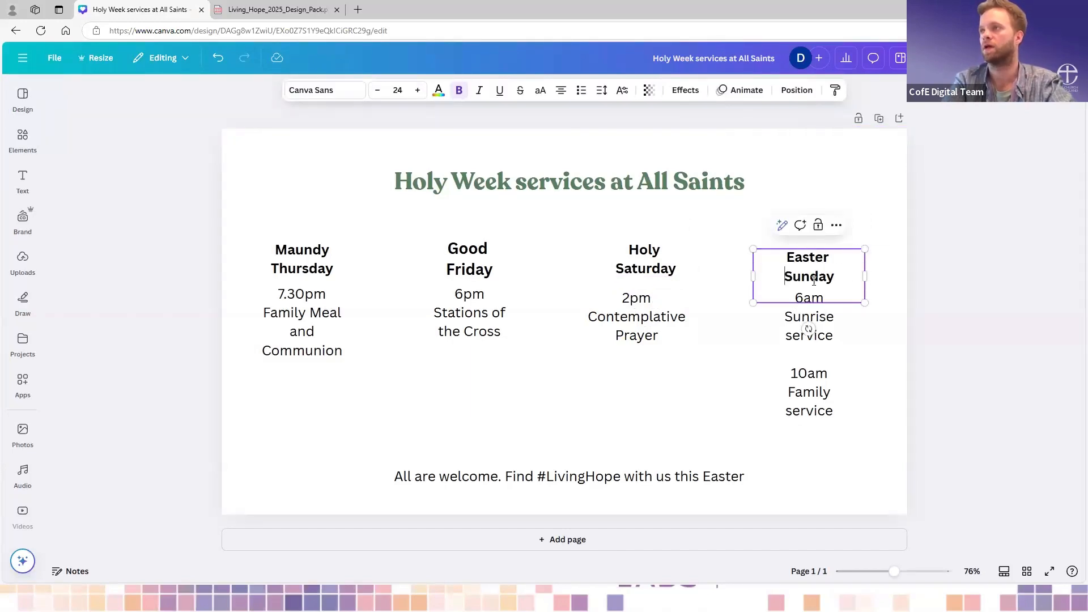
key(BackSpace)
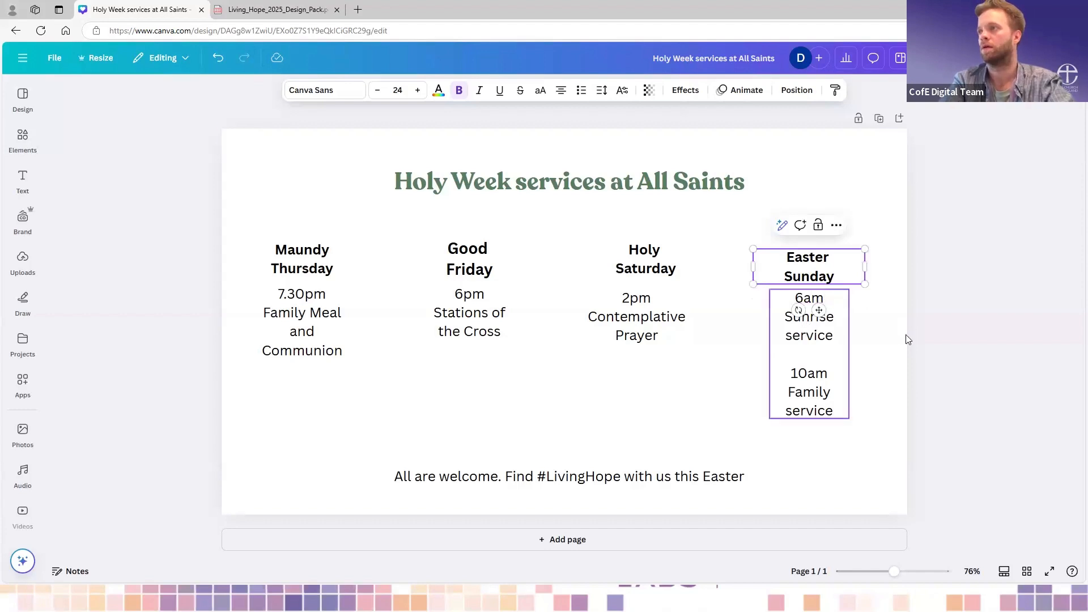
drag(808, 257, 808, 248)
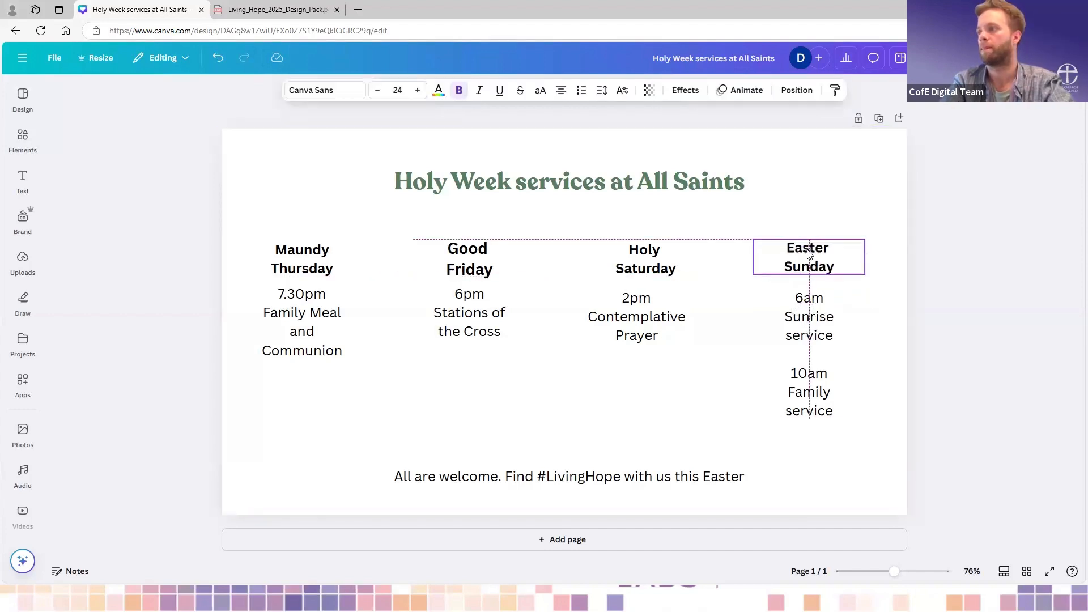
click(873, 324)
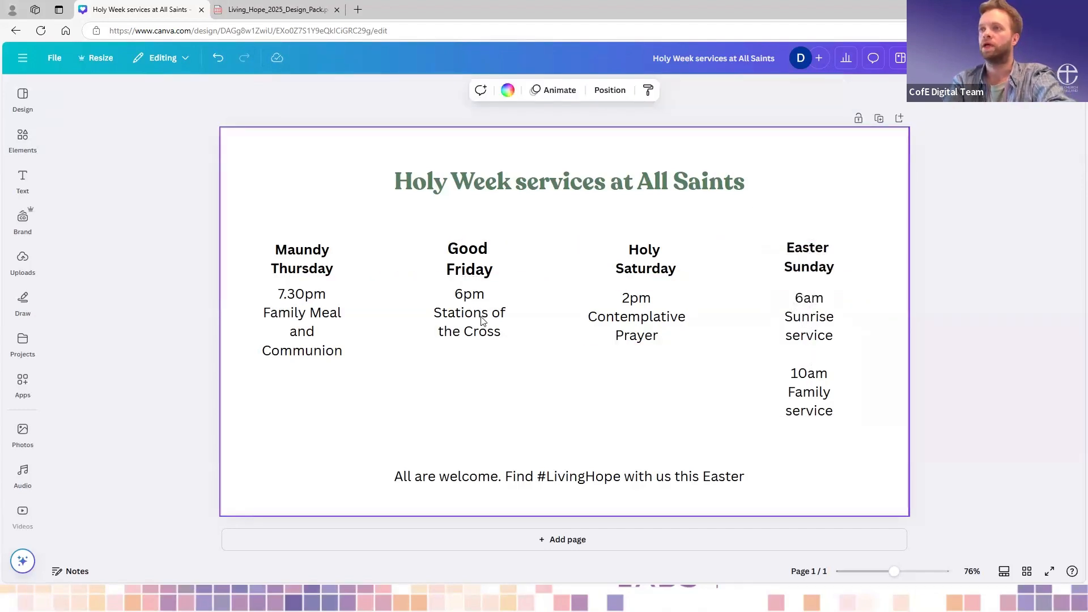
- Move the Good Friday and Holy Saturday service details slightly down, centring each under its heading and level with each other
drag(475, 315, 475, 324)
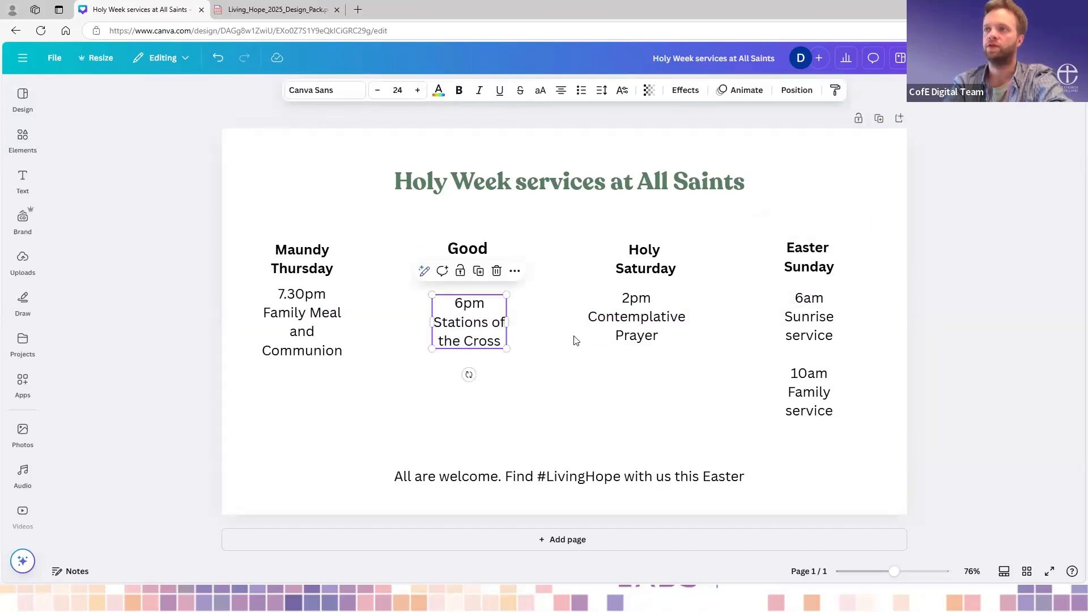
drag(650, 308, 655, 313)
click(829, 357)
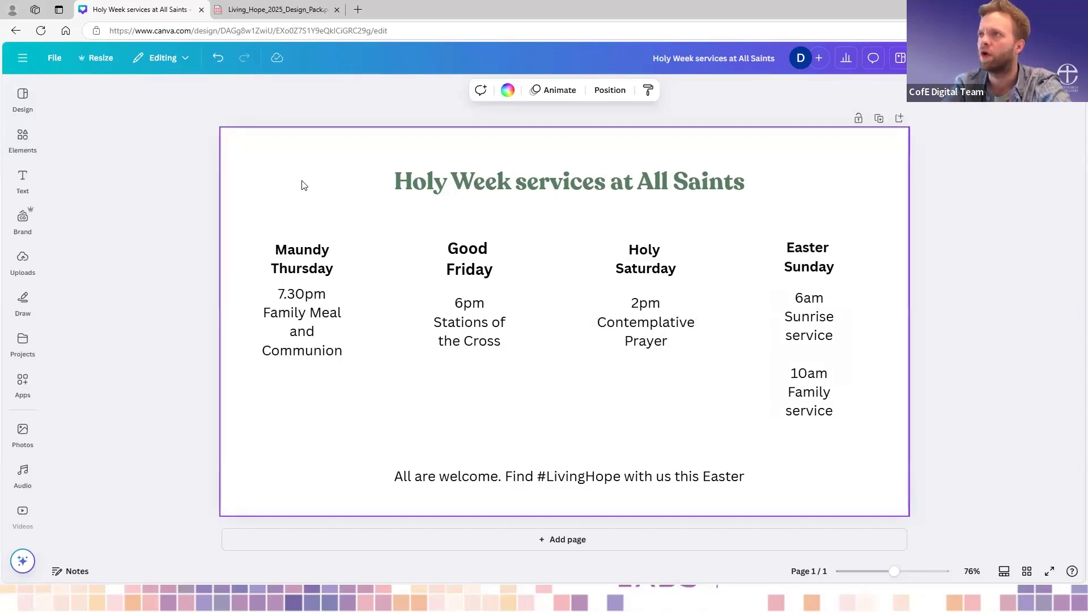
click(447, 193)
click(301, 194)
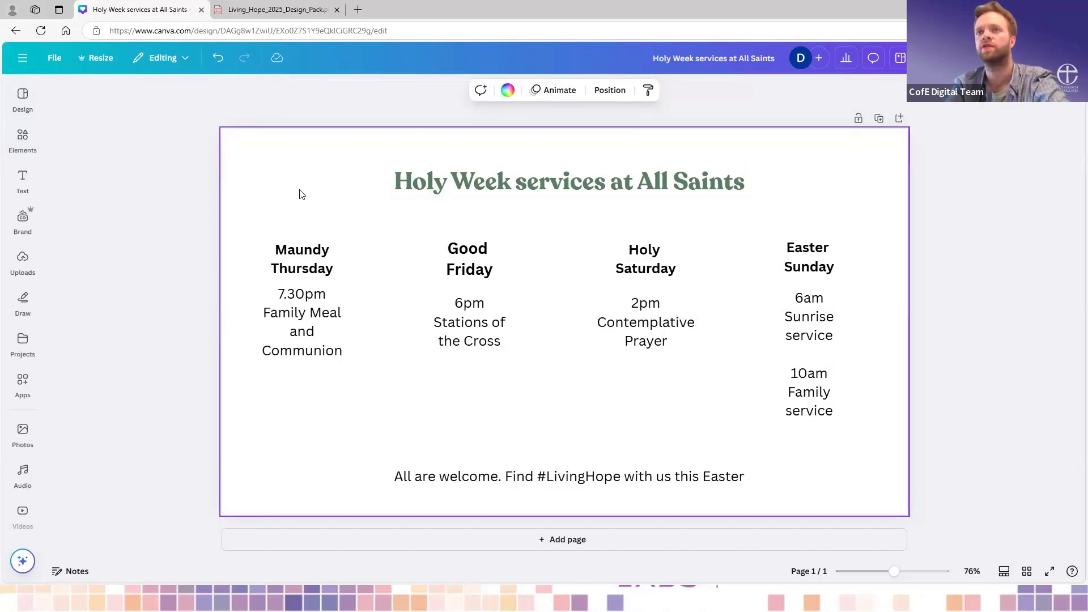
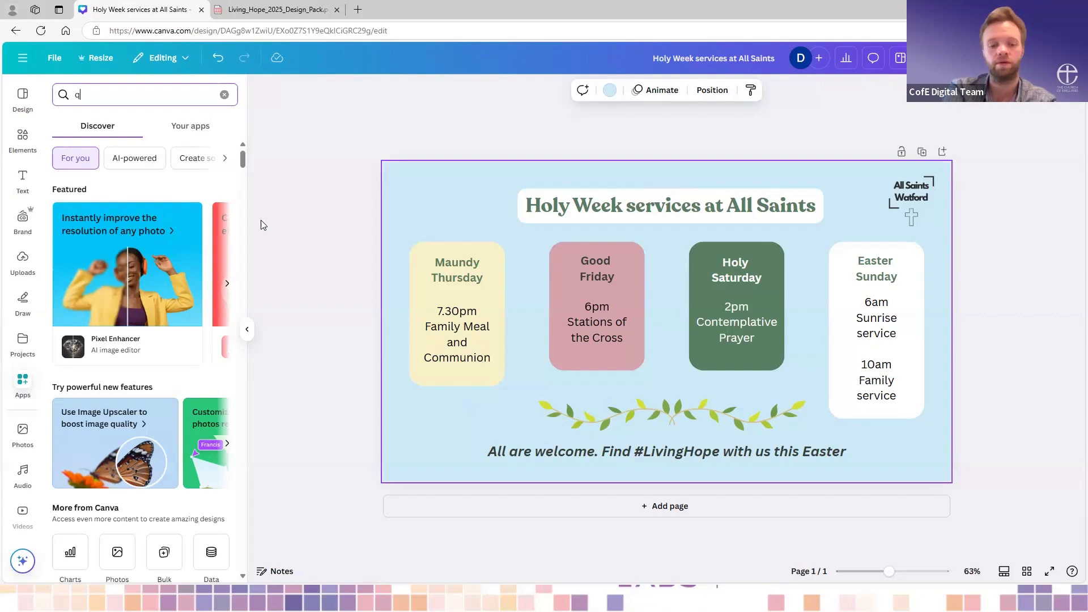
- Search the apps for a QR code generator and open the QR code app
text(r)
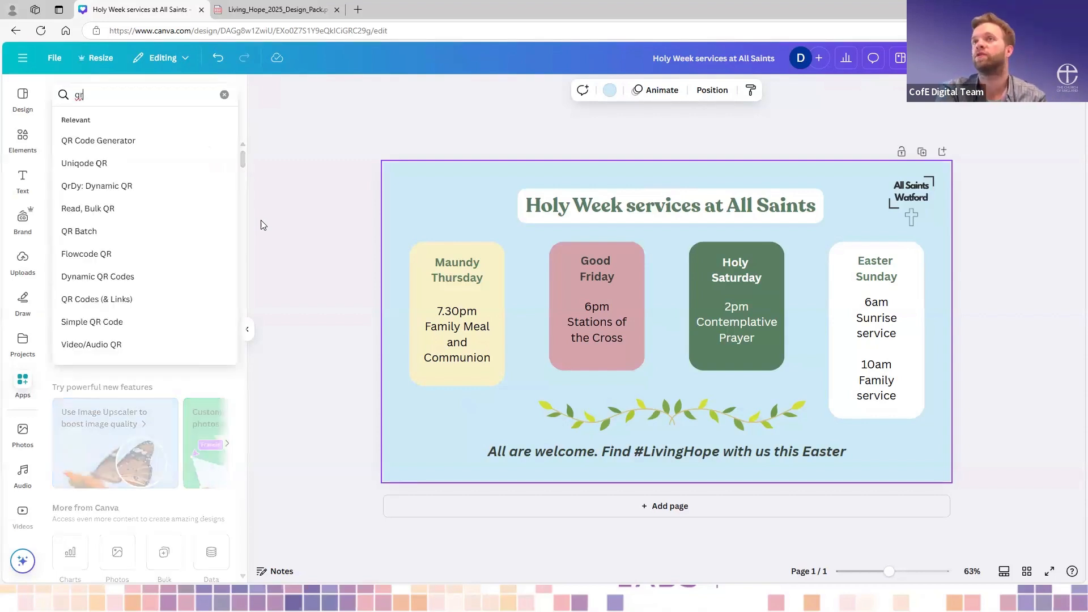
key(Return)
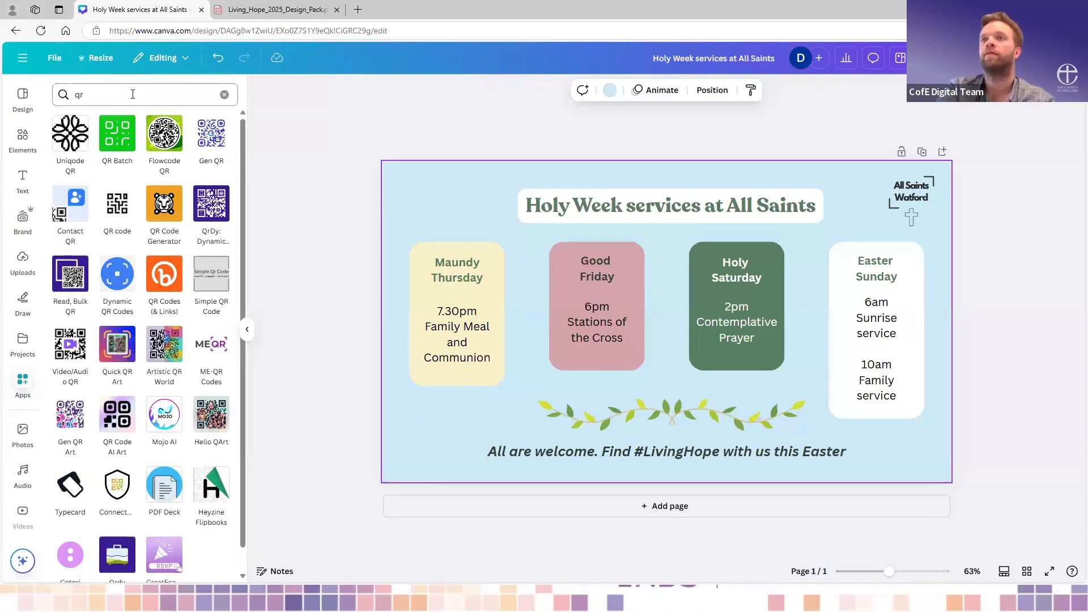
click(132, 94)
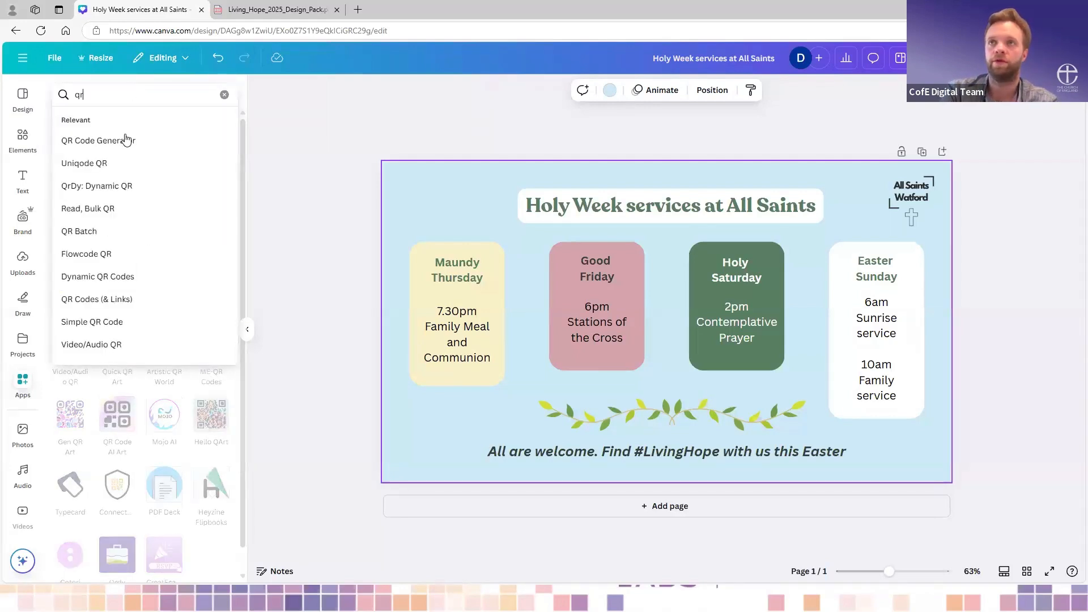
click(129, 140)
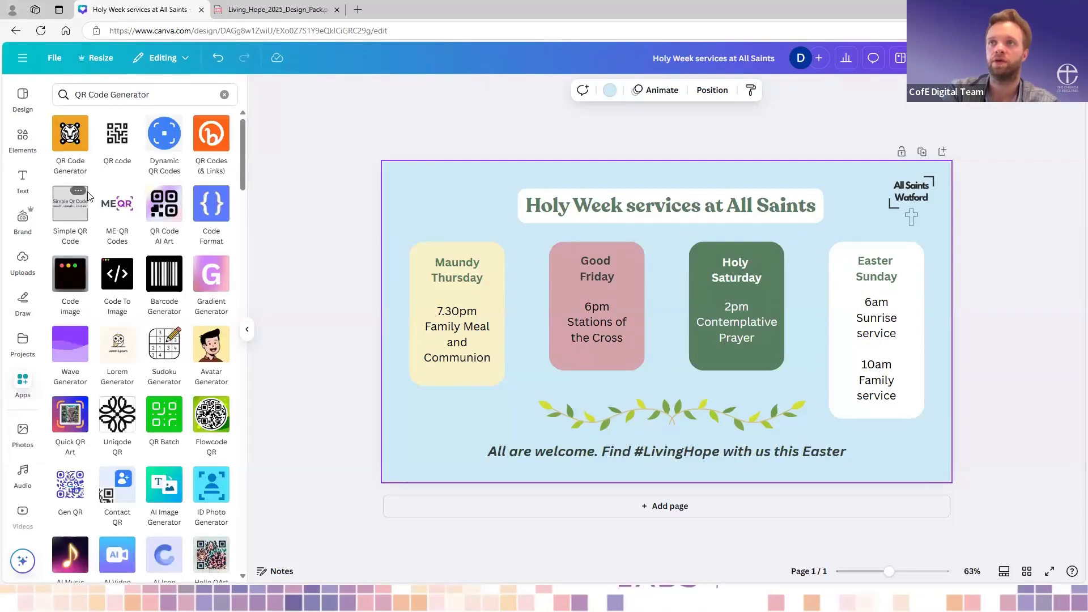
click(115, 134)
- Generate a QR code for the URL cofe.io and add it to the design
click(129, 170)
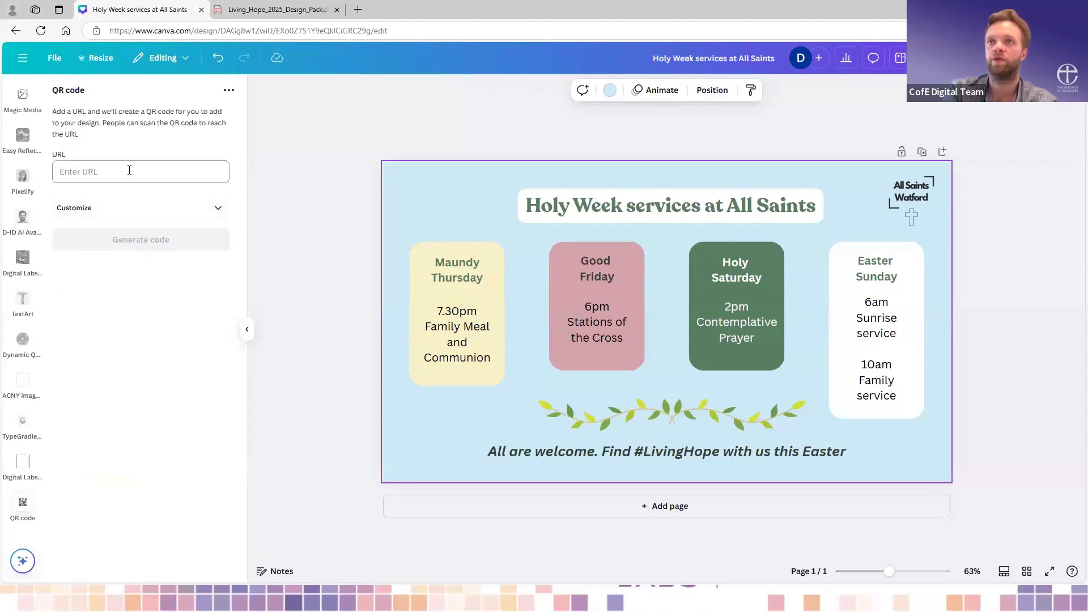
text(cofe.)
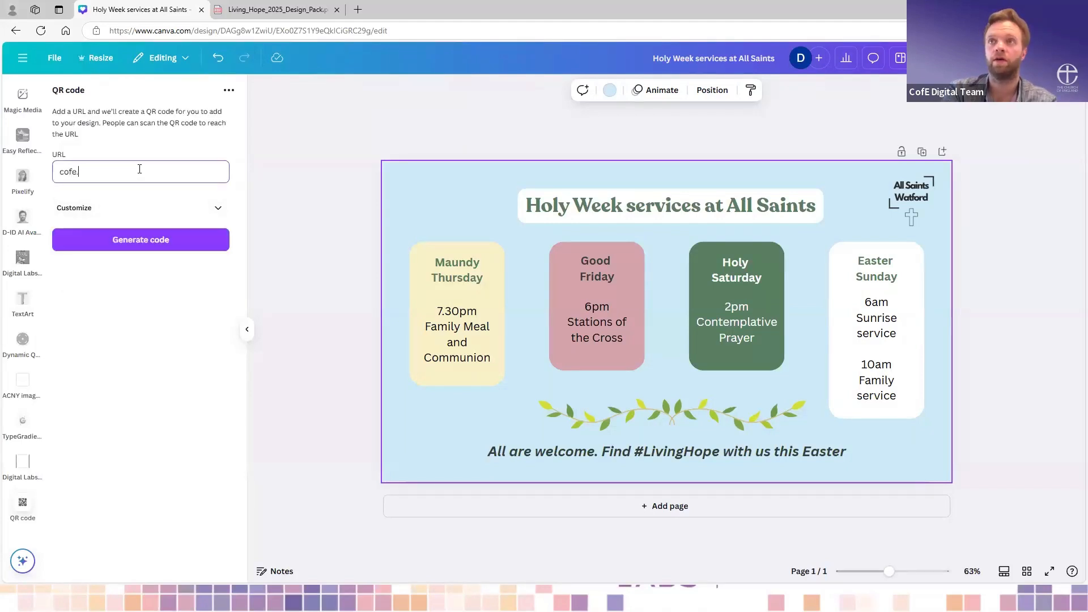
text(io)
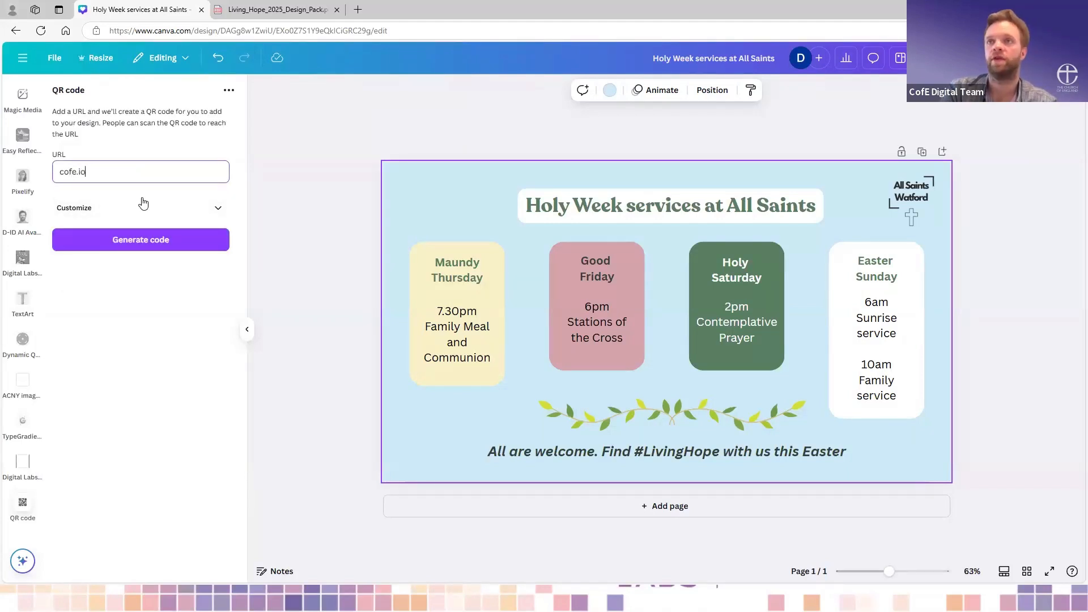
click(150, 239)
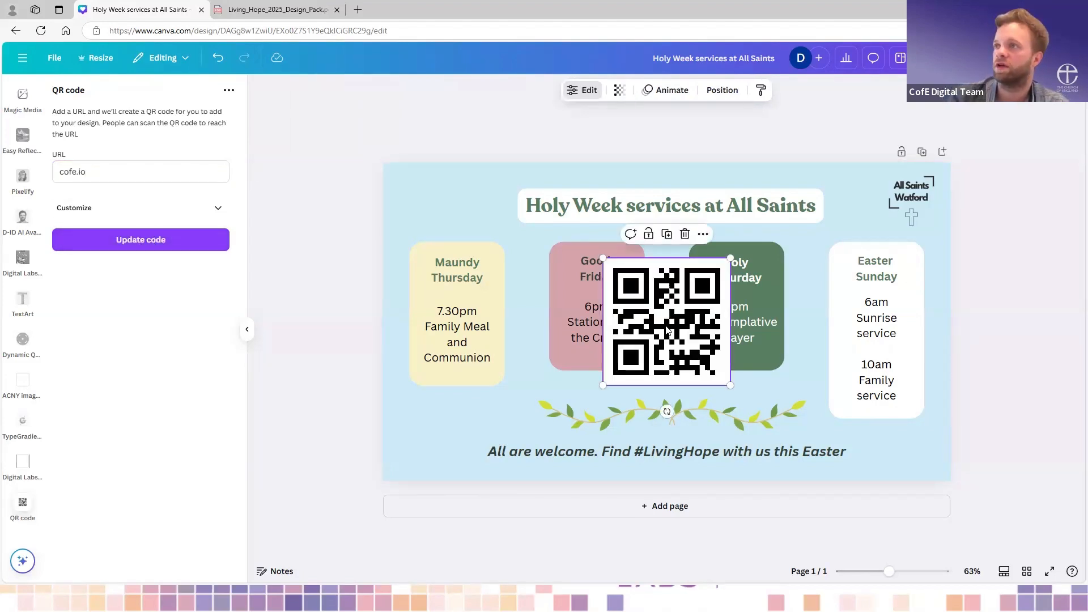
- Move the QR code to the design's upper-left corner and shrink it to fit above the Maundy Thursday box
drag(669, 336, 457, 236)
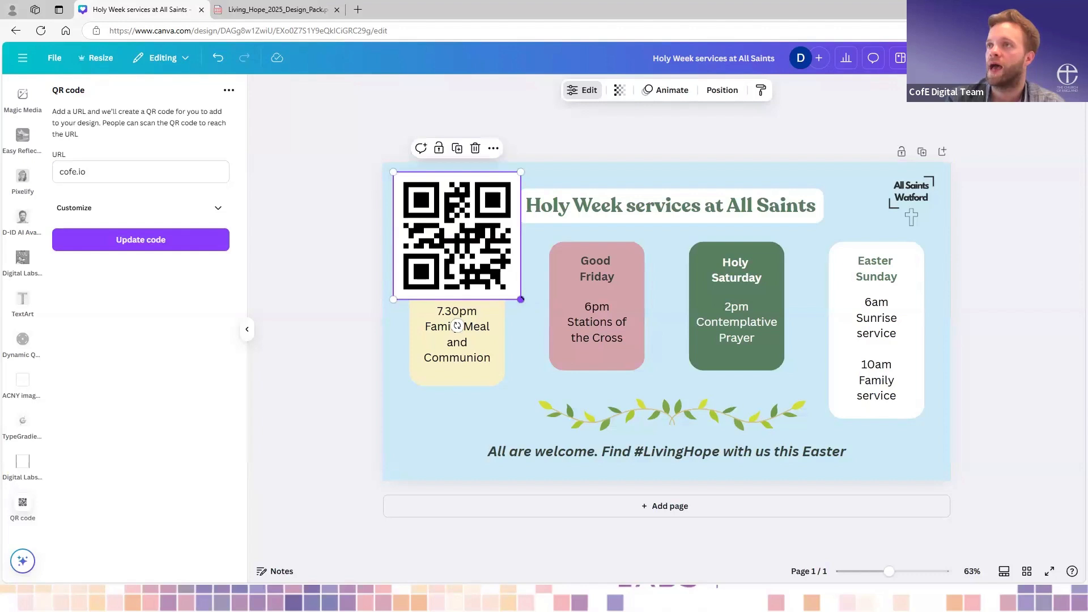
drag(521, 299, 429, 203)
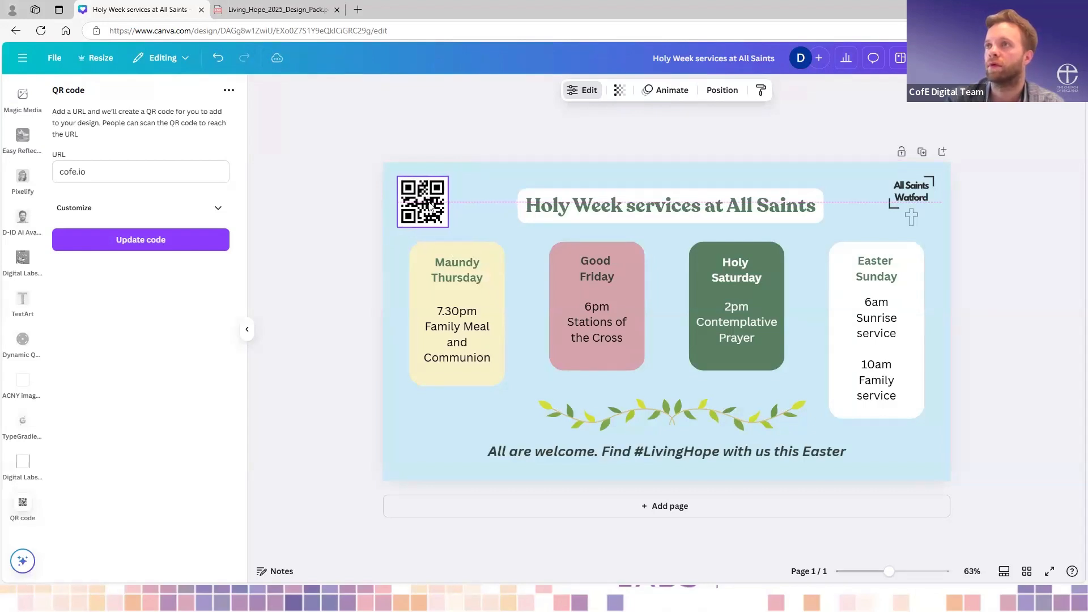
click(474, 182)
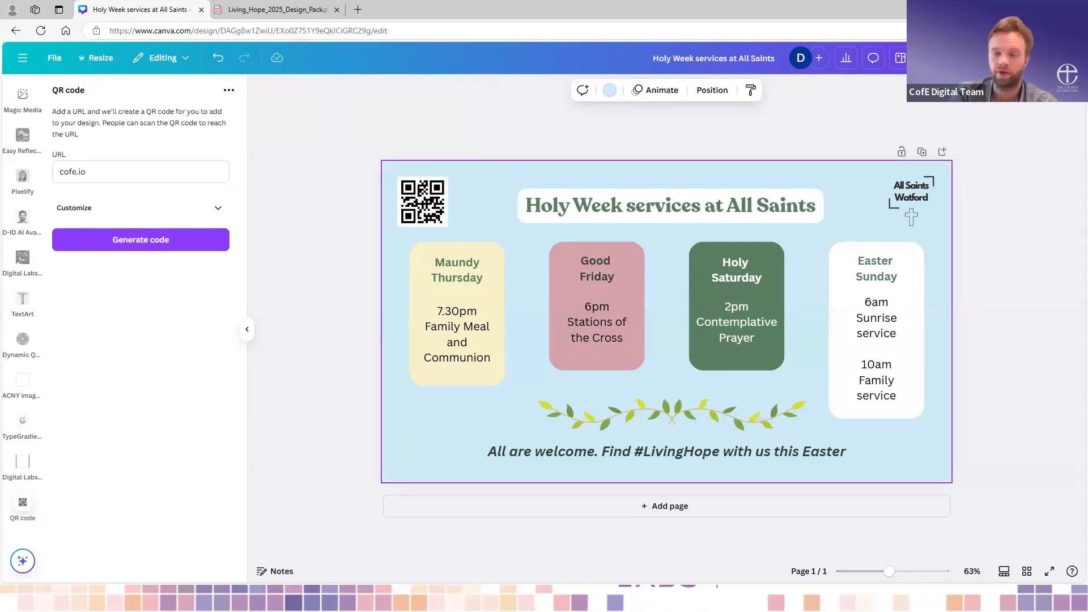
click(1022, 318)
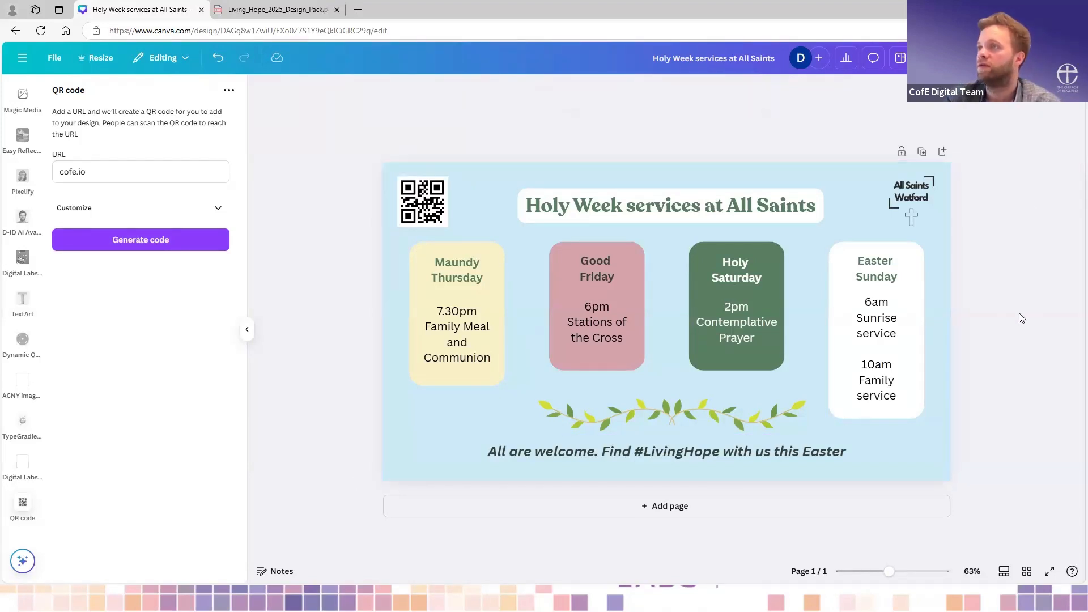
- Duplicate the Holy Week services page twice to make three copies of the design
scroll(1017, 317, down, 2)
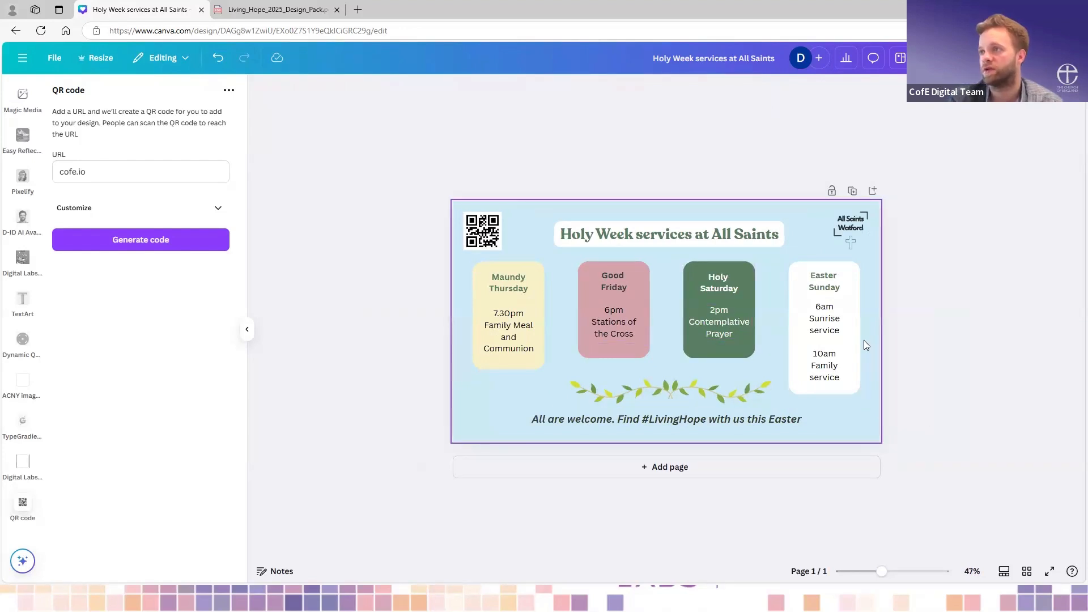
click(854, 192)
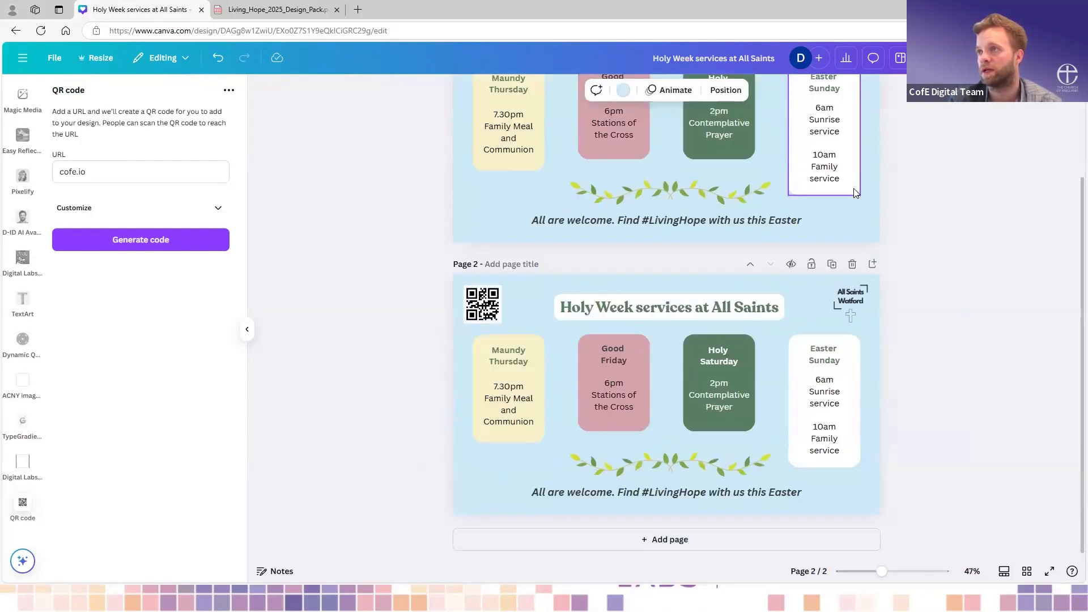
click(832, 265)
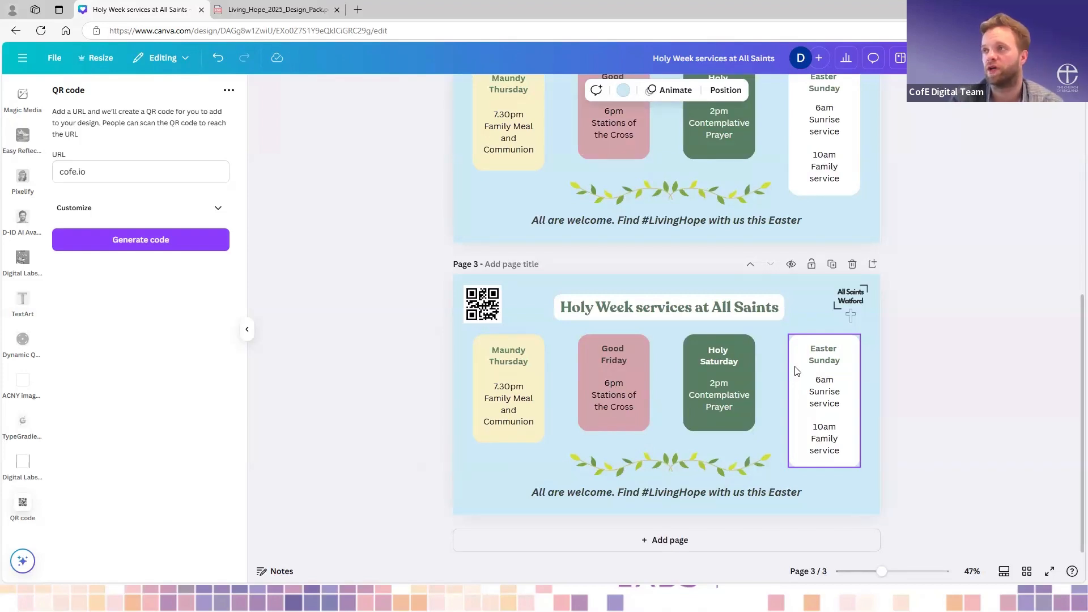
- Delete the QR code from page 2
scroll(797, 371, up, 3)
scroll(524, 193, up, 4)
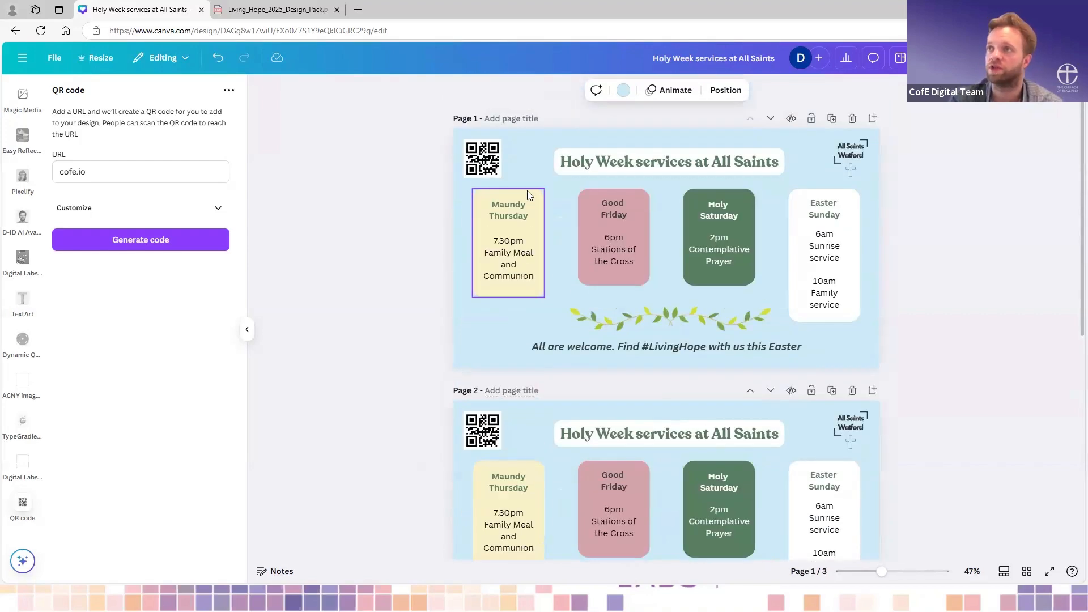
click(495, 437)
key(Delete)
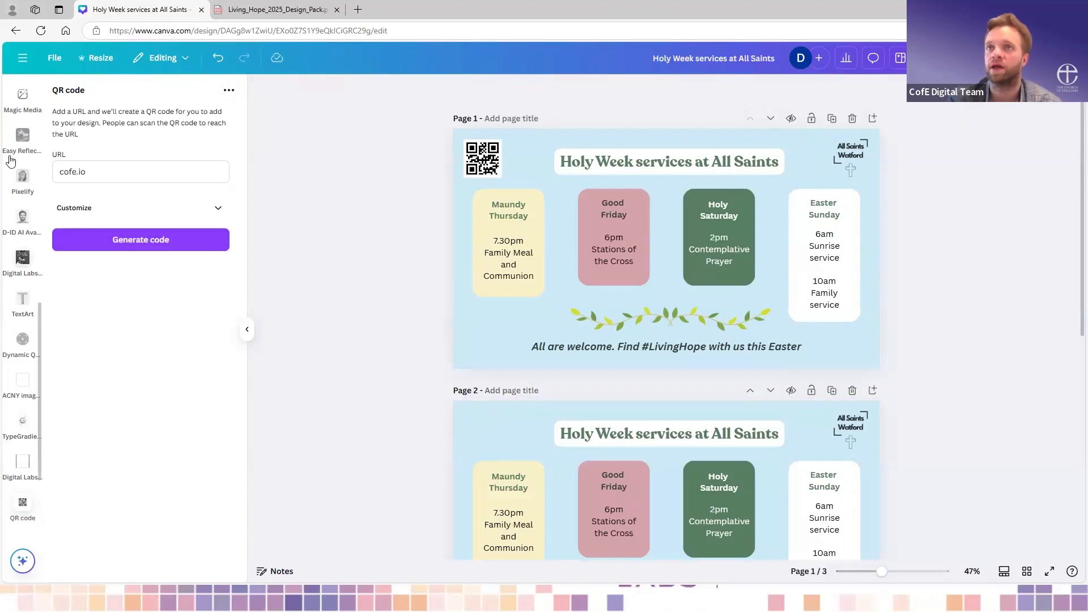
- Add the uploaded bee image to page 2 and shrink it into the upper-left corner, where the QR code was
scroll(24, 264, up, 5)
click(24, 260)
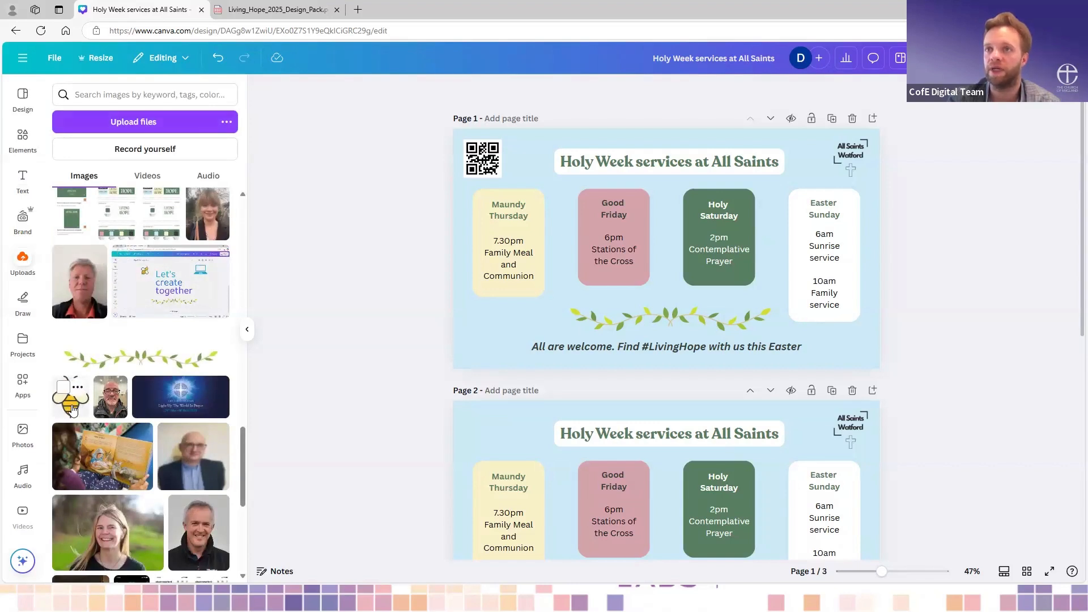
click(84, 410)
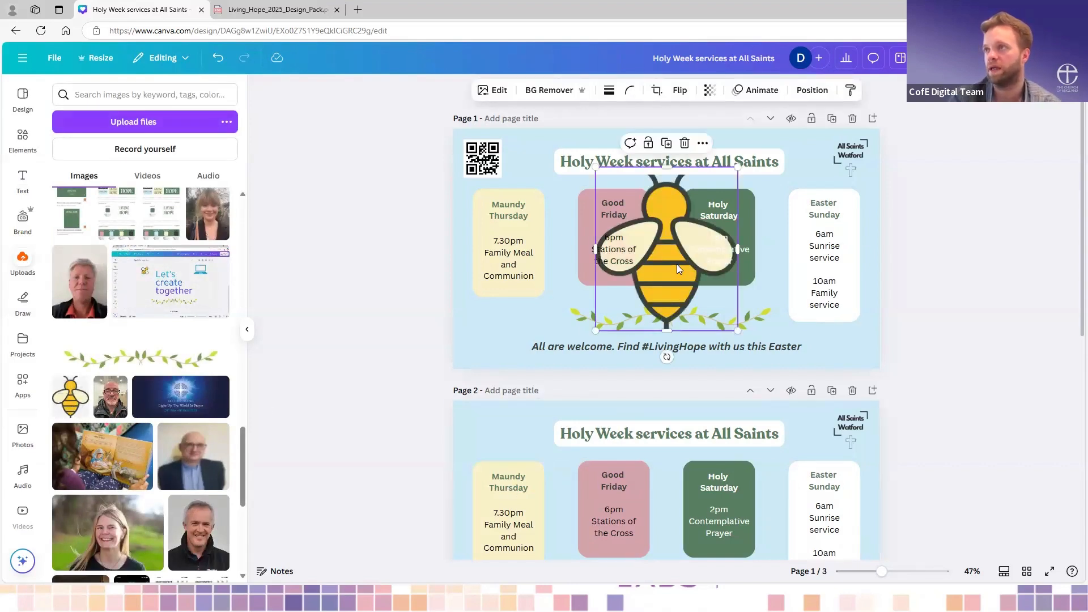
drag(677, 264, 545, 482)
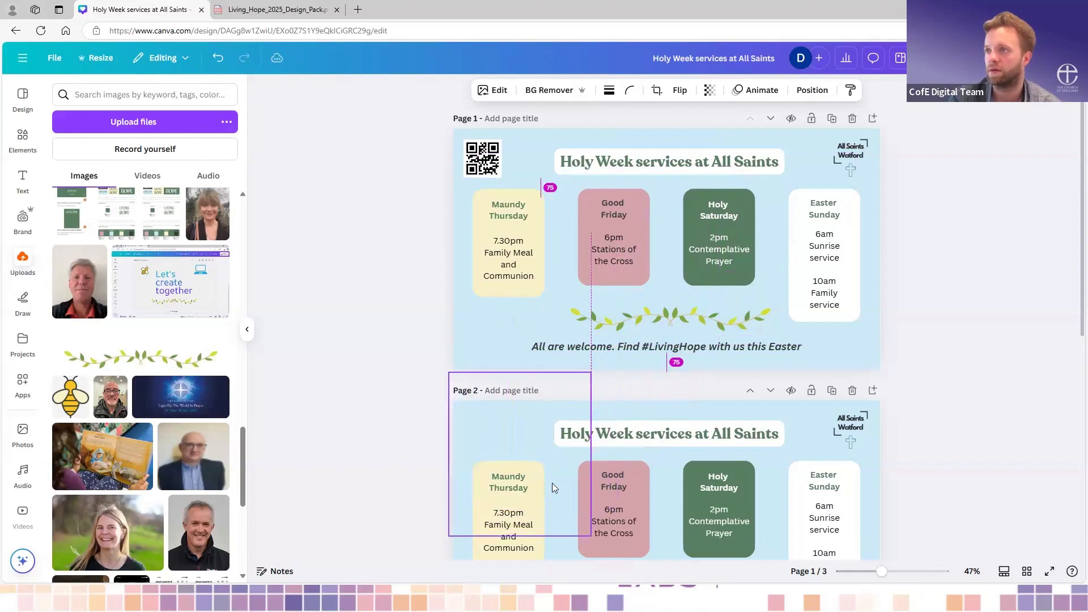
drag(589, 536, 487, 435)
click(559, 476)
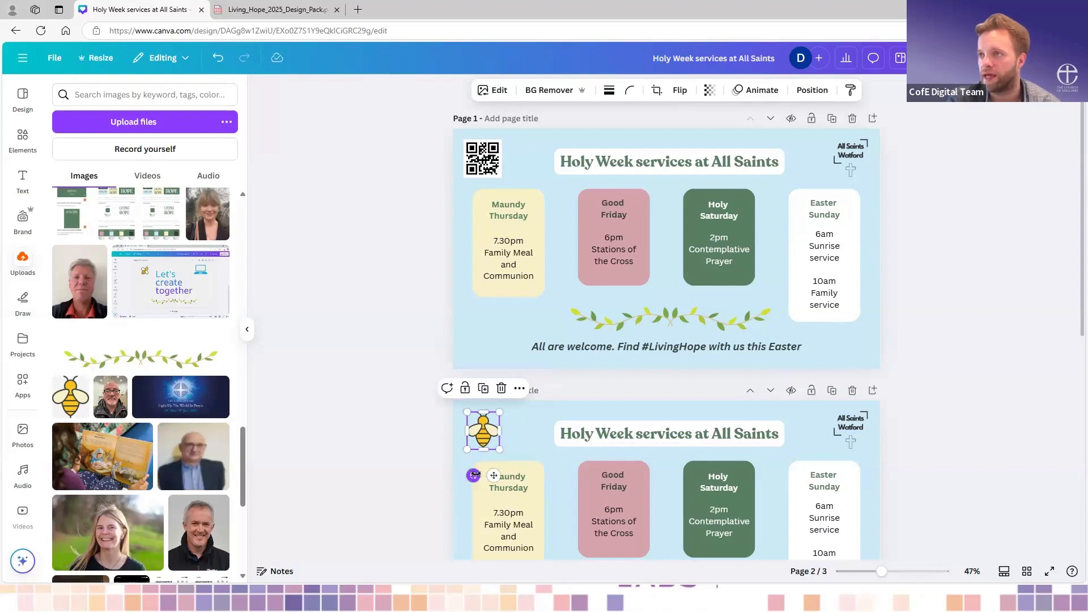
- Tilt the bee on page 2 clockwise, nudge it slightly and make it a little smaller
drag(475, 475, 447, 469)
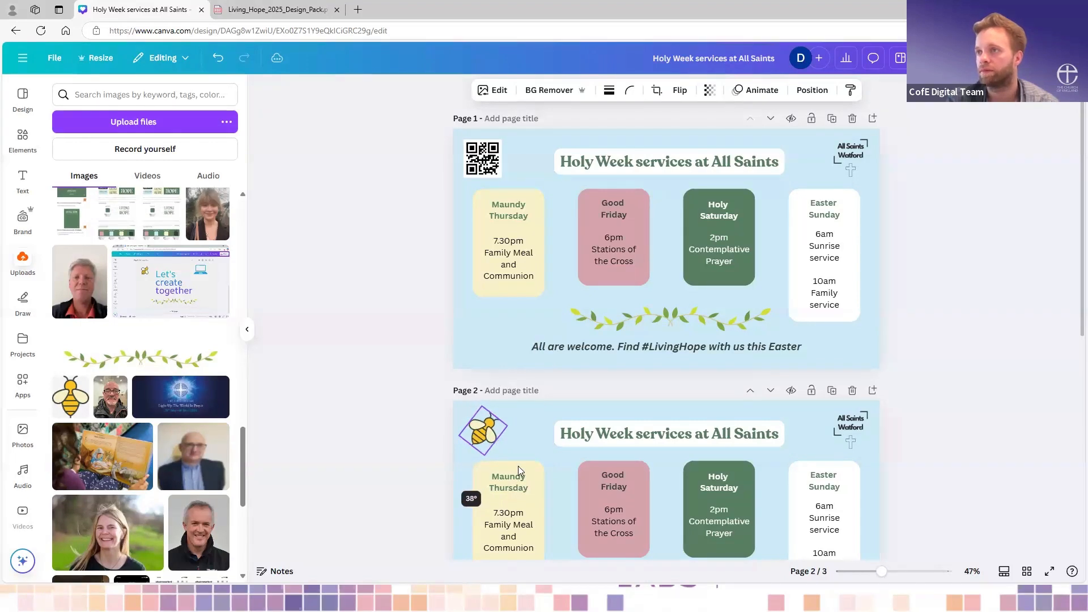
click(525, 438)
click(490, 434)
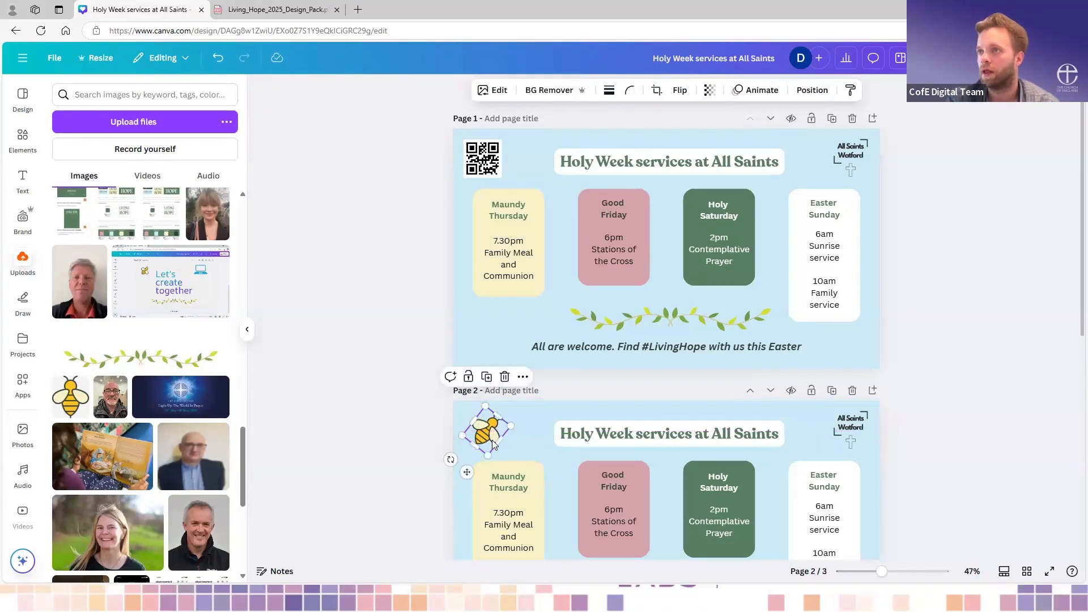
drag(486, 454, 488, 449)
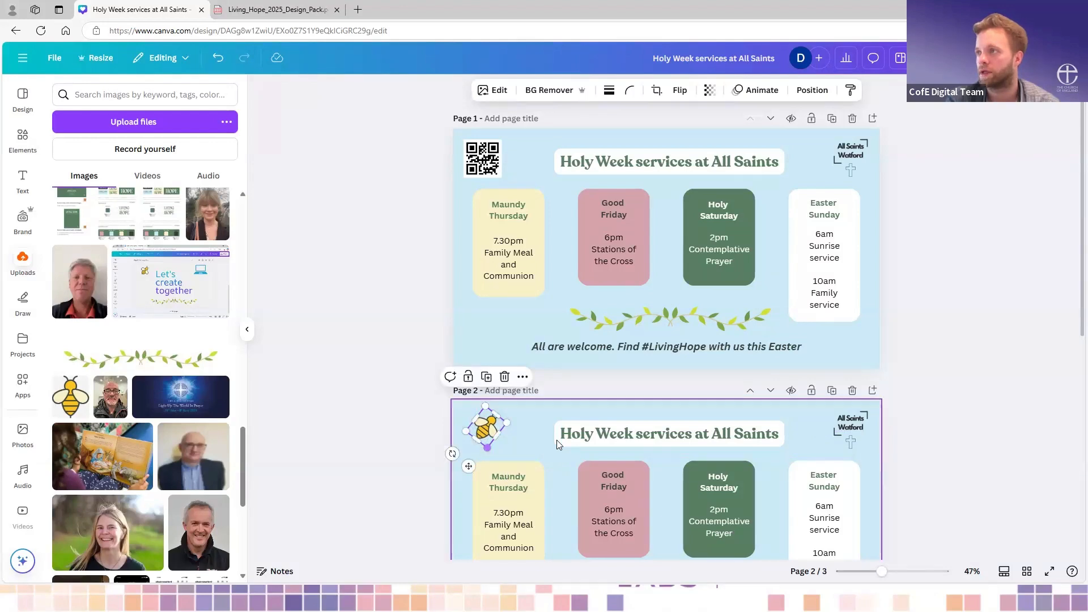
click(532, 451)
scroll(557, 475, down, 2)
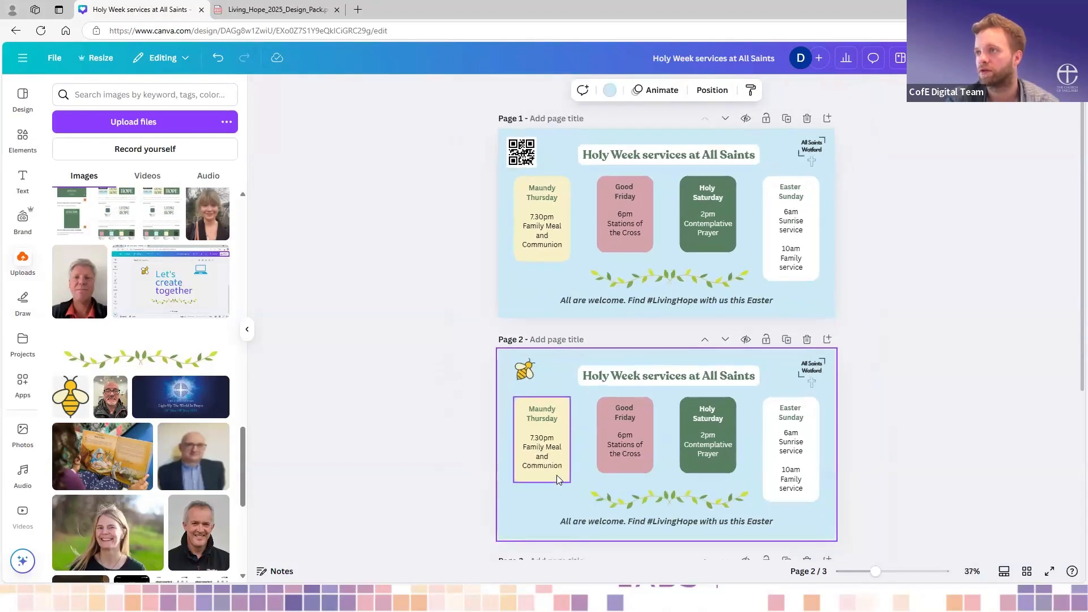
scroll(557, 475, down, 1)
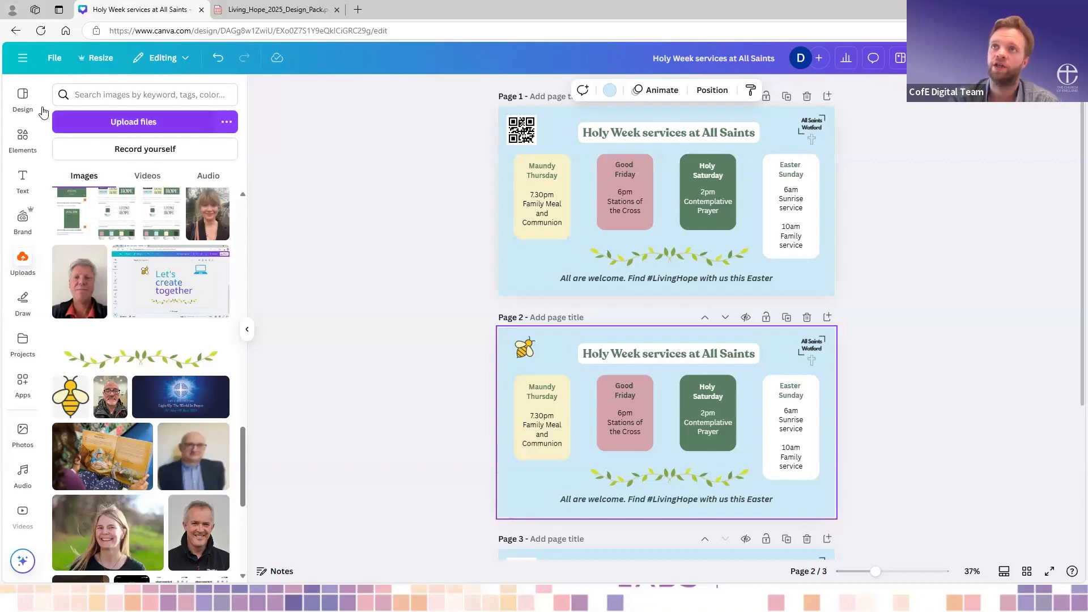
- Look at the custom size options for creating a new design, and close them without creating one
click(23, 59)
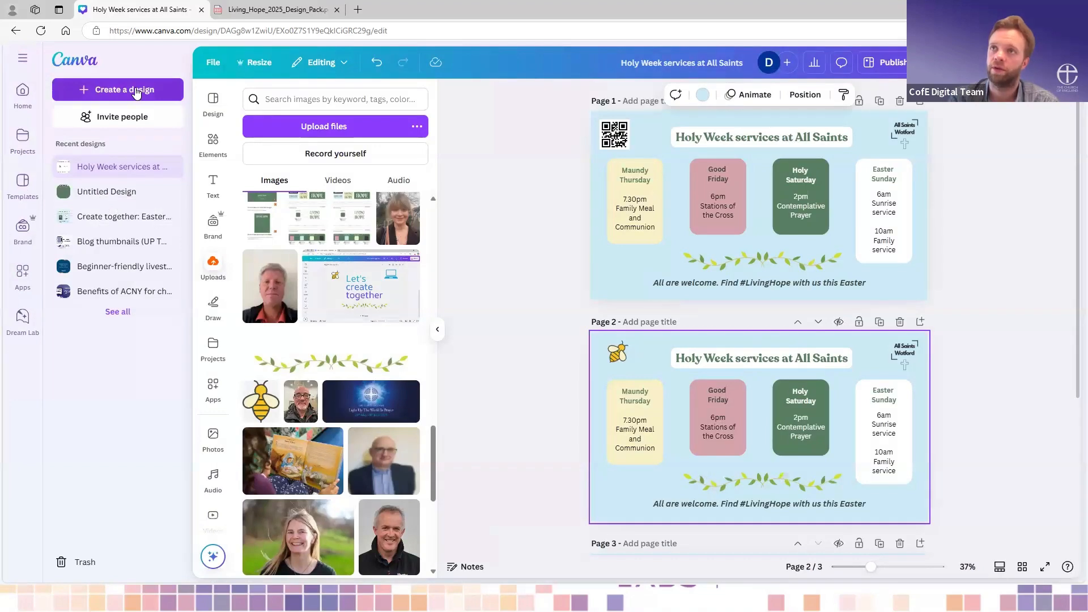
click(135, 89)
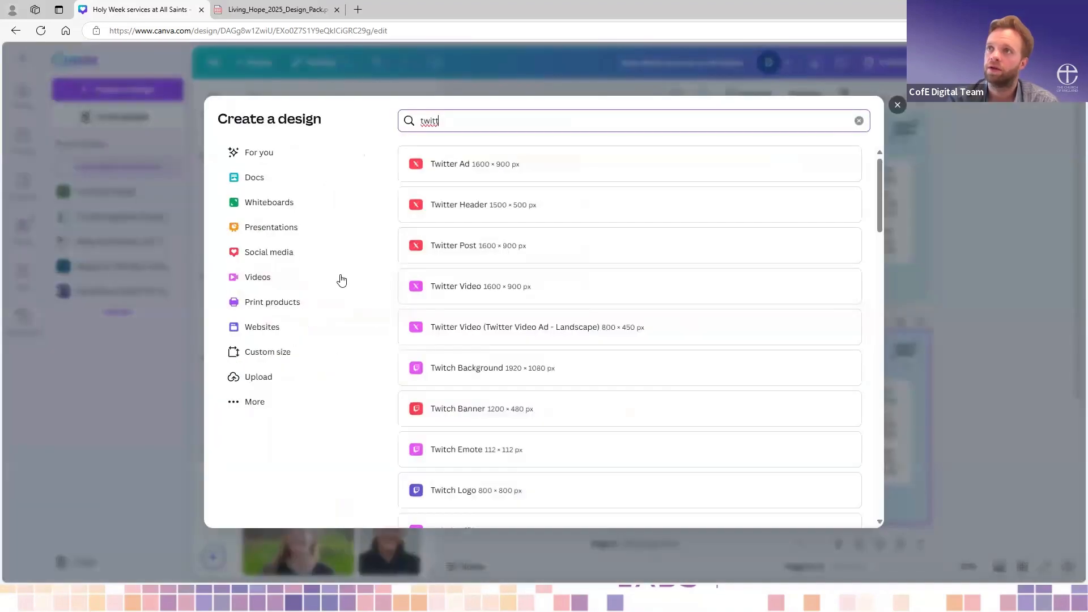
click(277, 354)
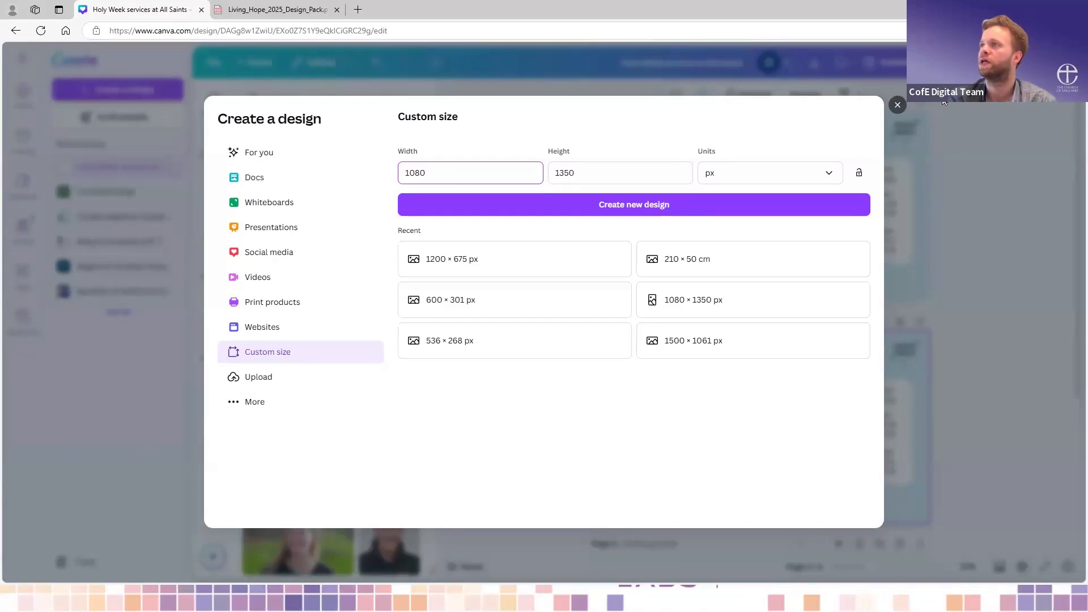
click(898, 104)
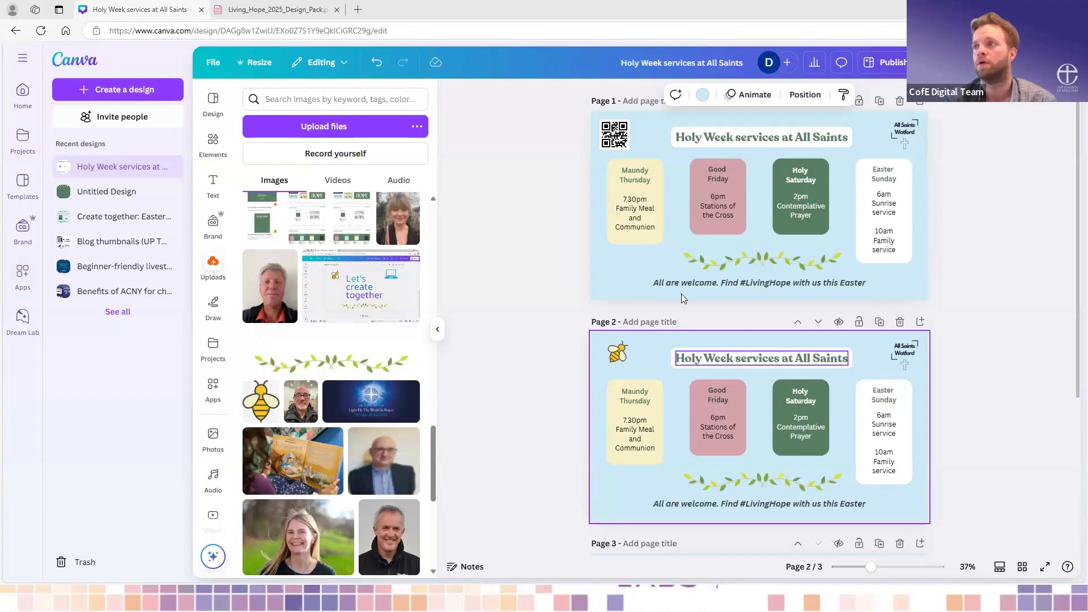
- Make the 7.30pm service time in the Maundy Thursday box on page 1 bold
click(646, 218)
scroll(810, 229, up, 1)
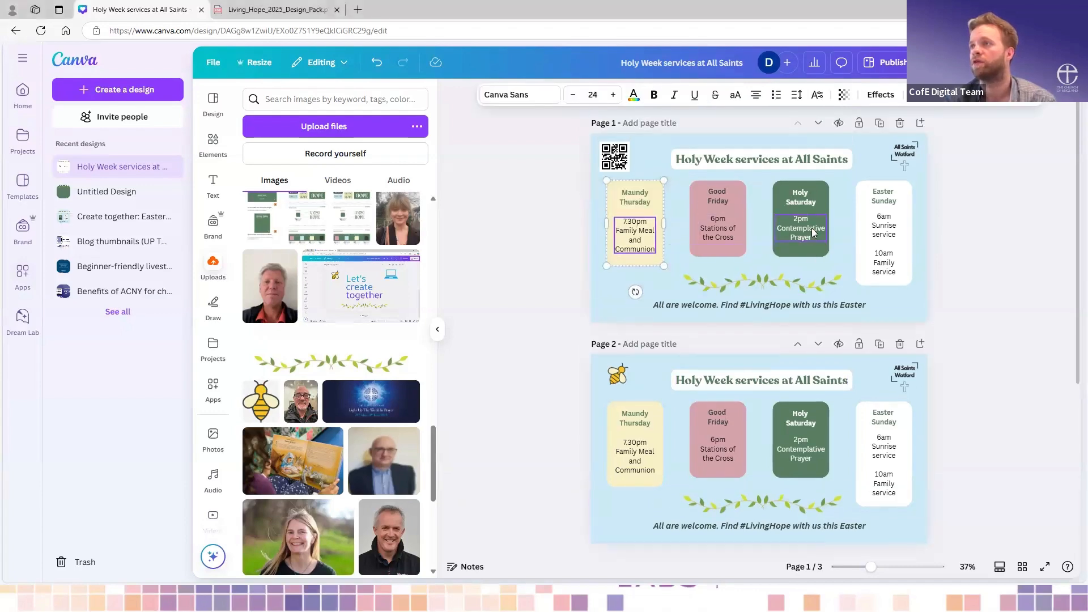
scroll(645, 237, up, 2)
scroll(645, 235, up, 1)
click(564, 213)
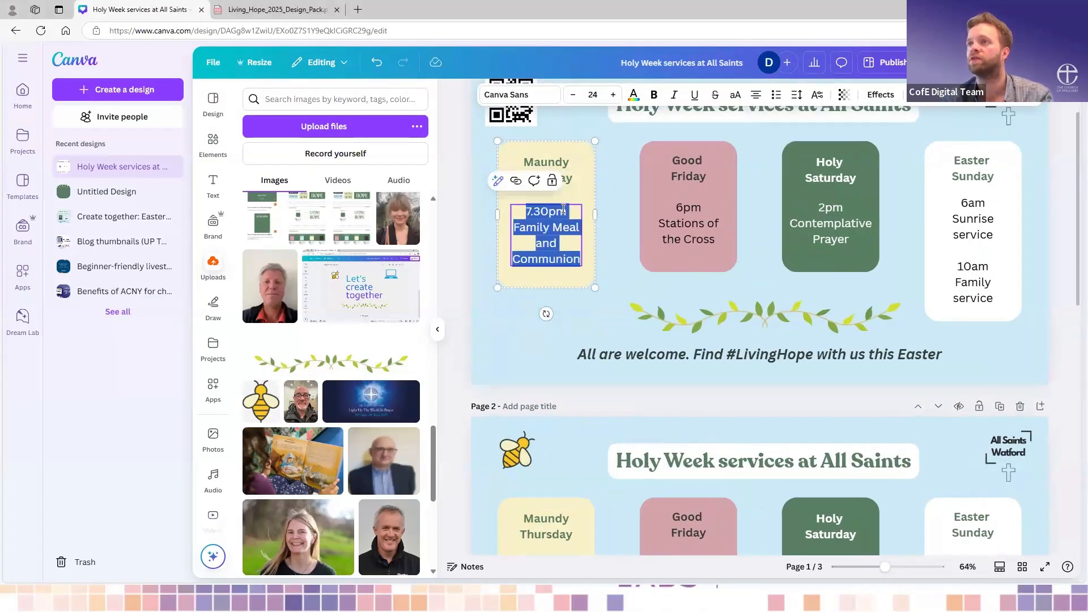
click(568, 212)
double_click(530, 210)
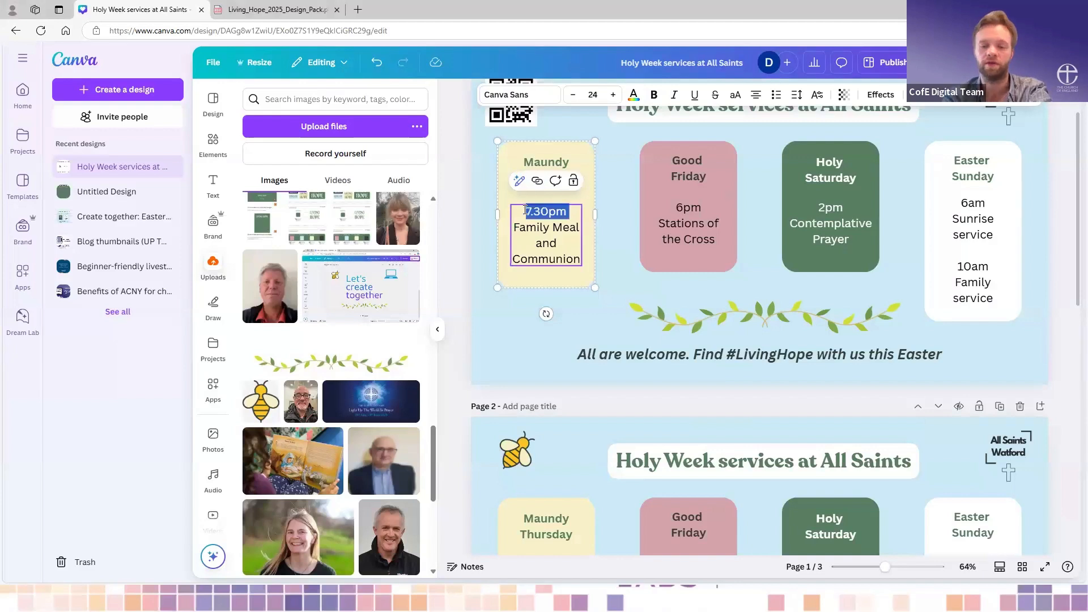
key(ctrl+b)
- Make the 6pm service time in the Good Friday box on page 1 bold
click(704, 209)
click(705, 205)
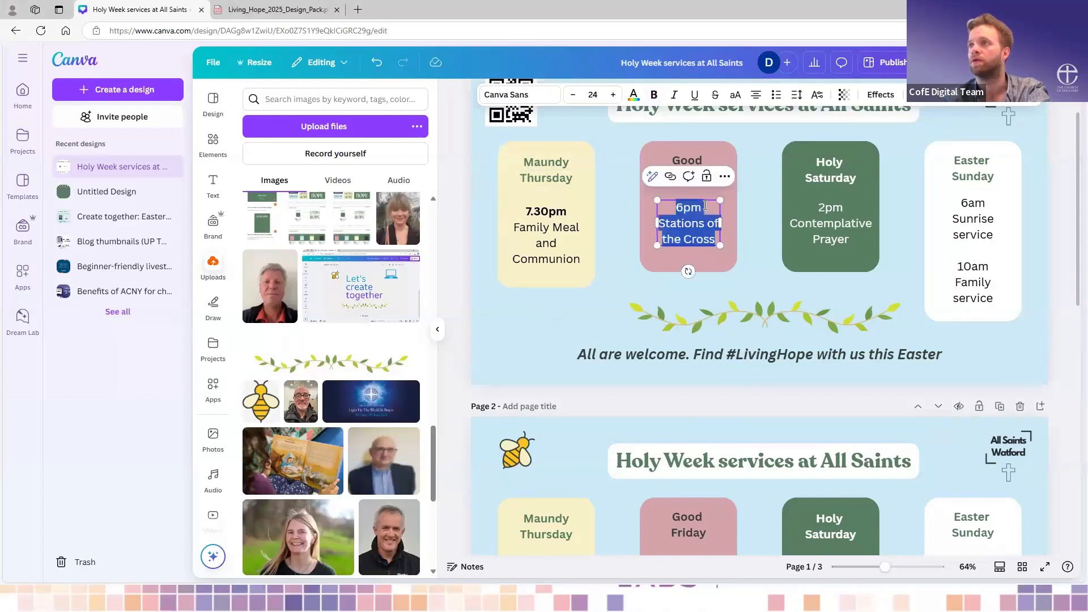
click(704, 206)
double_click(694, 208)
key(ctrl+b)
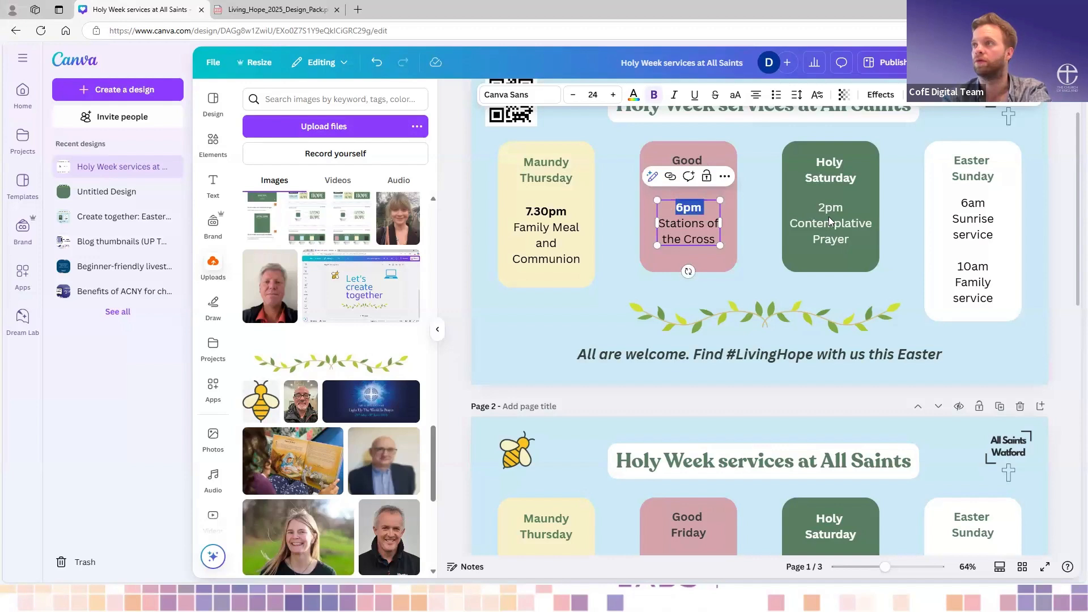
- Make the 2pm service time in the Holy Saturday box on page 1 bold
click(839, 208)
click(844, 206)
double_click(828, 207)
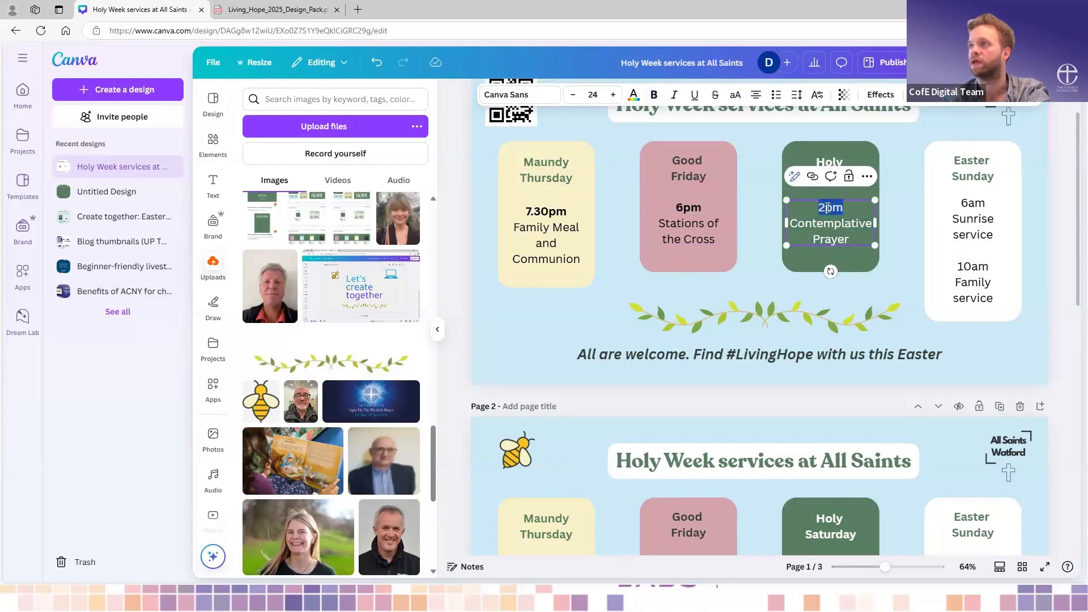
key(ctrl+b)
- Make the 6am and 10am service times in the Easter Sunday box on page 1 bold
click(989, 205)
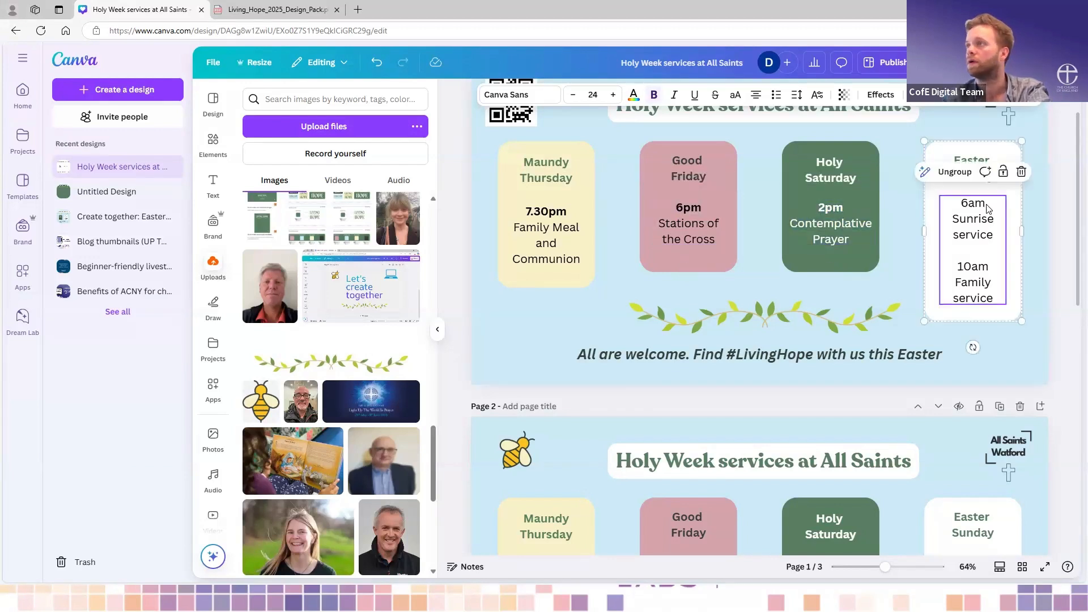
click(988, 204)
double_click(958, 205)
key(ctrl+b)
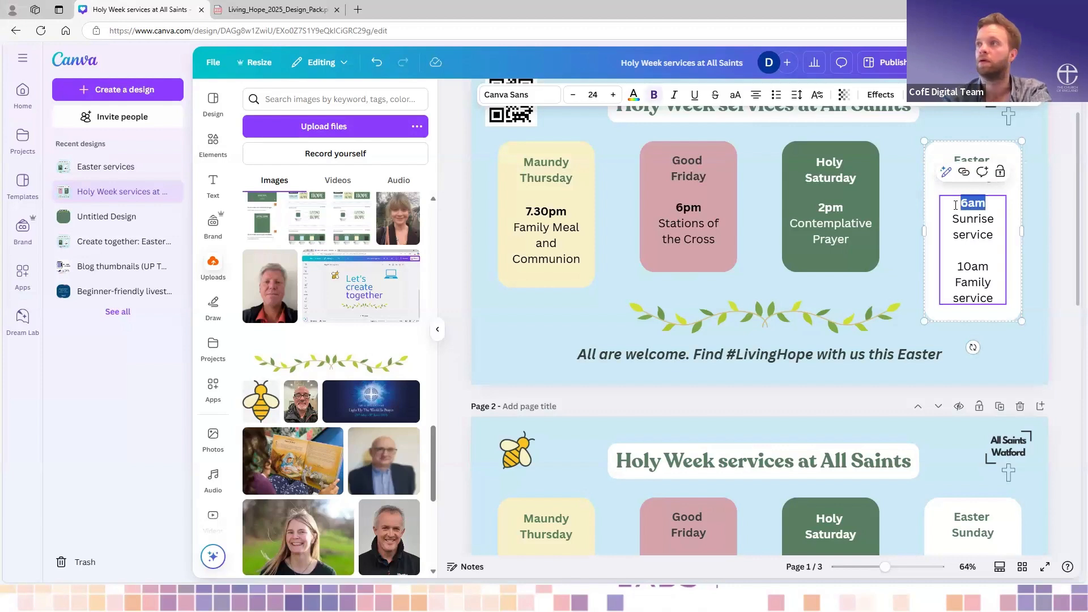
click(991, 269)
double_click(949, 272)
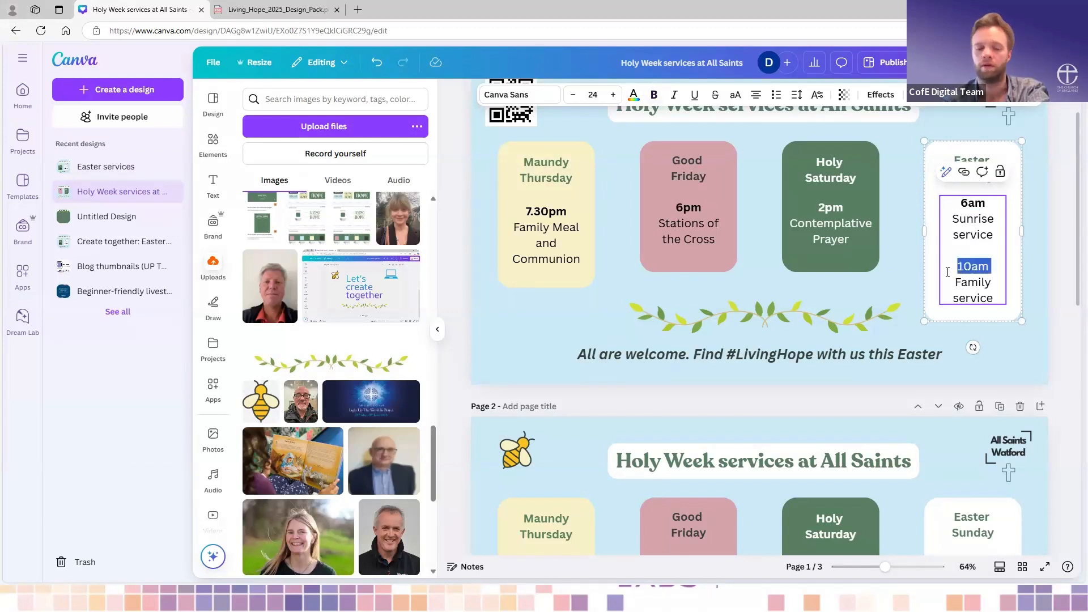
click(899, 225)
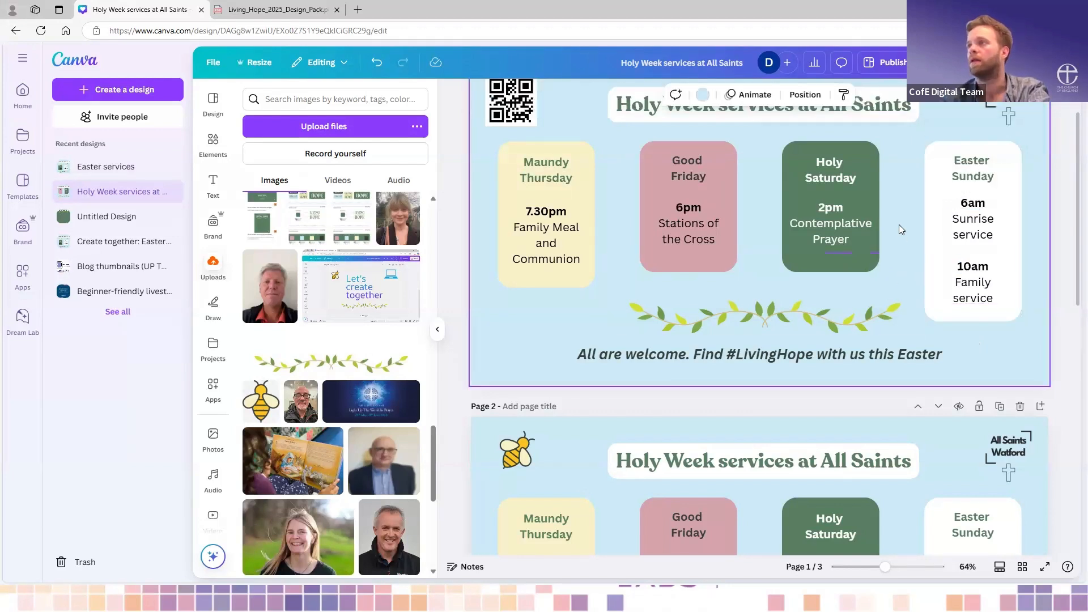
- Hide the uploads library beside the canvas to give the page more room
scroll(987, 260, down, 3)
scroll(1003, 267, up, 1)
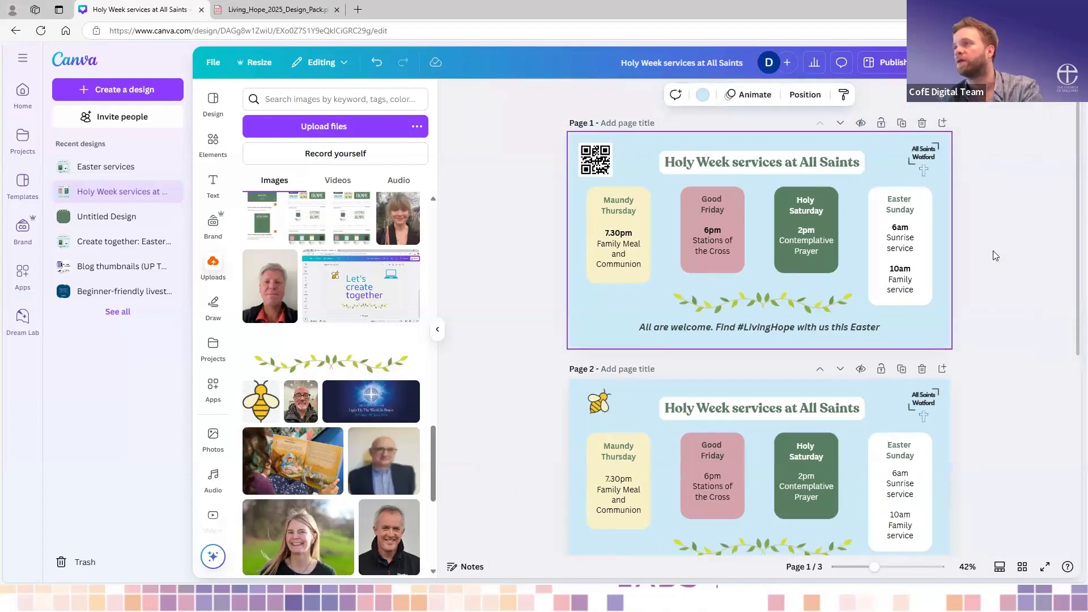
scroll(996, 255, up, 3)
scroll(992, 255, up, 1)
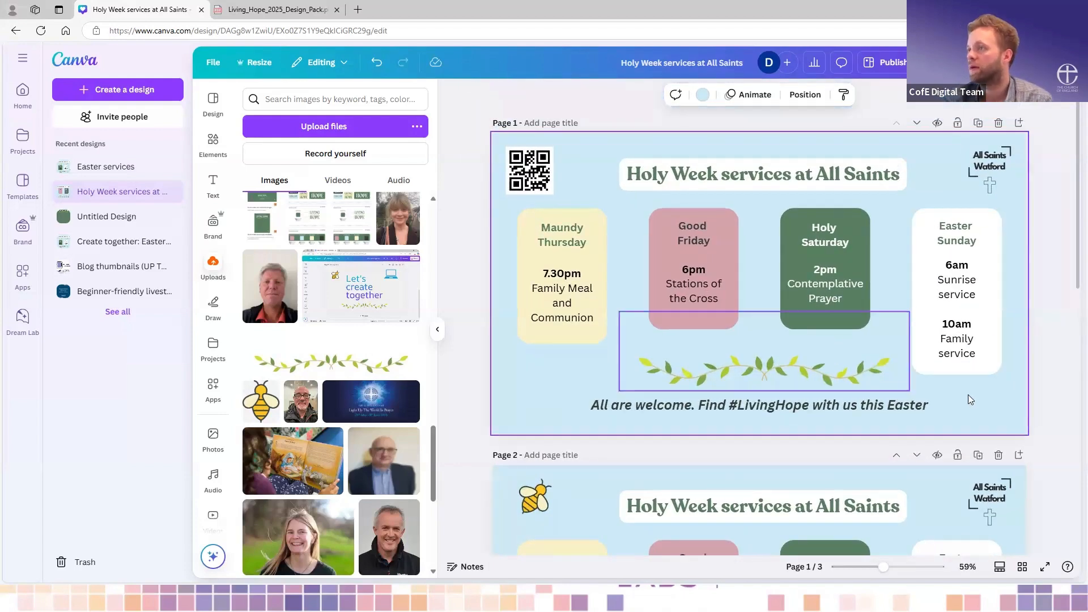
scroll(968, 399, down, 2)
scroll(968, 399, up, 3)
scroll(970, 399, up, 1)
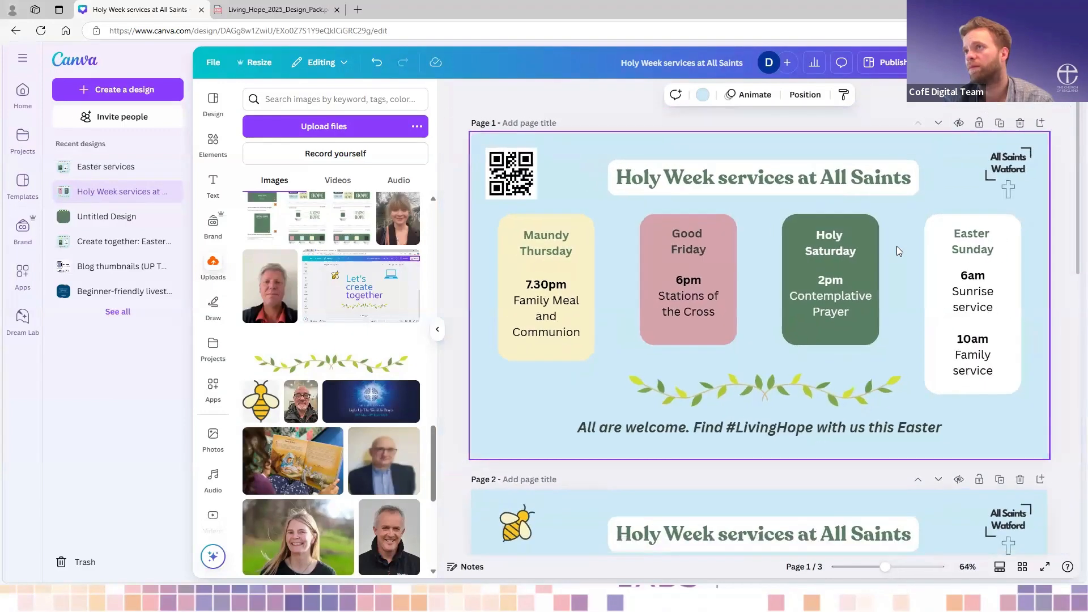
click(438, 331)
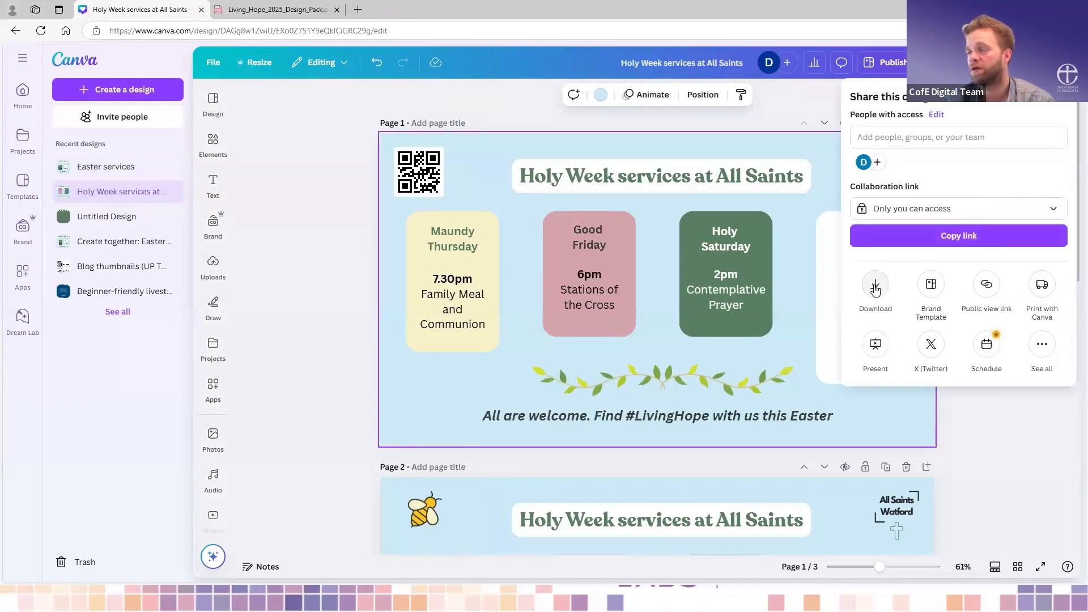
- Look at the download settings and available file types for the design, and close them without downloading
click(876, 287)
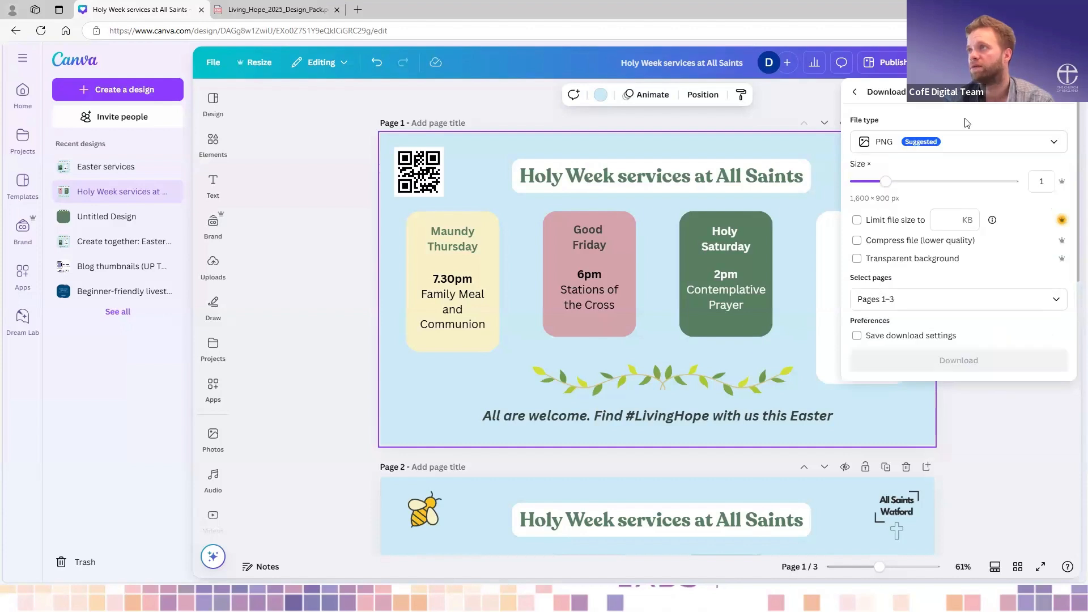
click(944, 147)
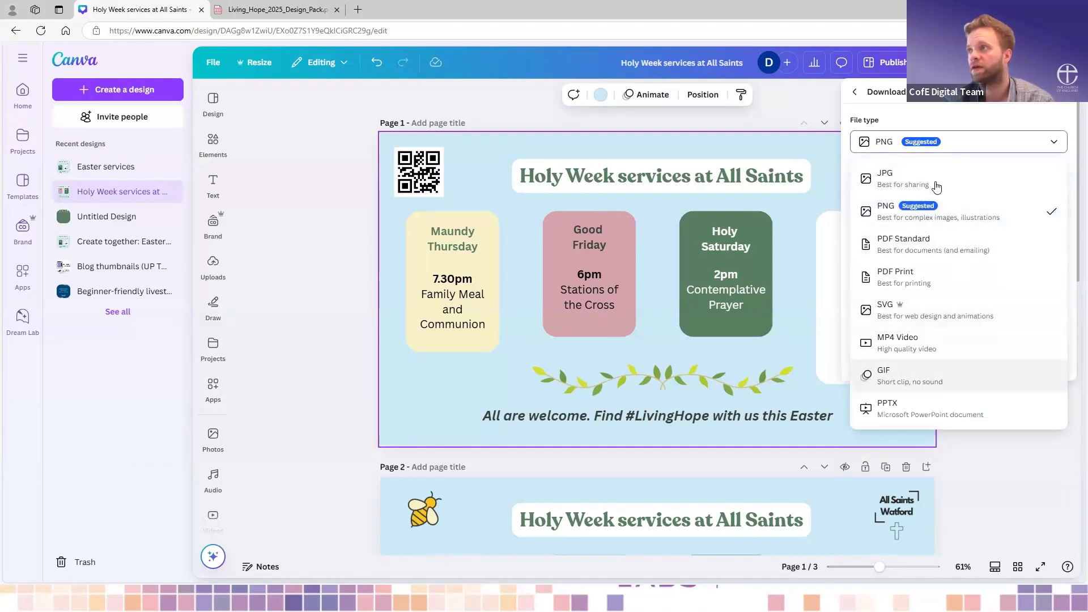
click(833, 107)
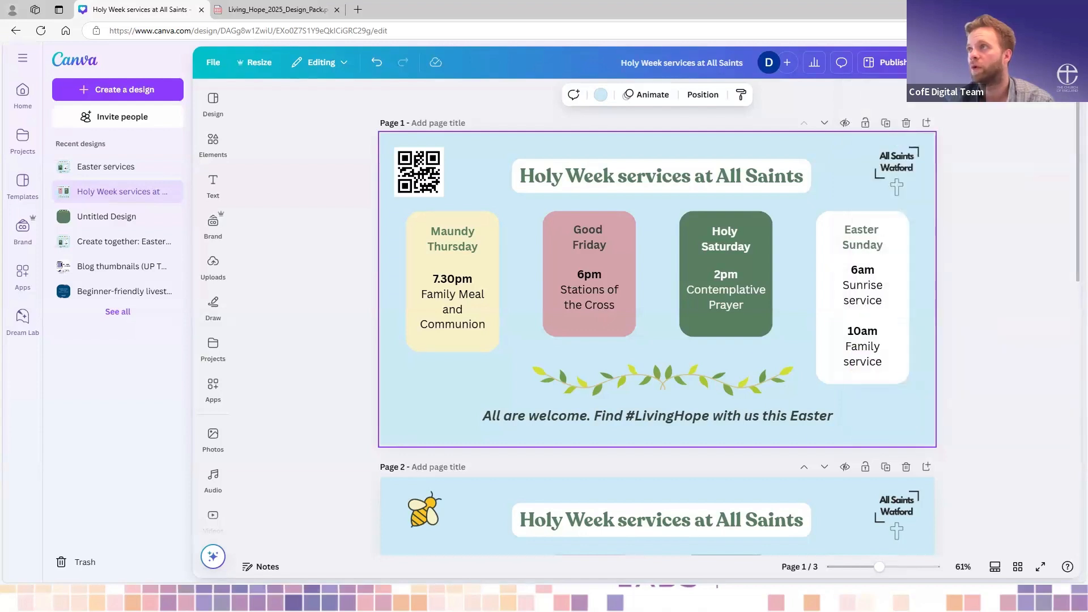
click(975, 62)
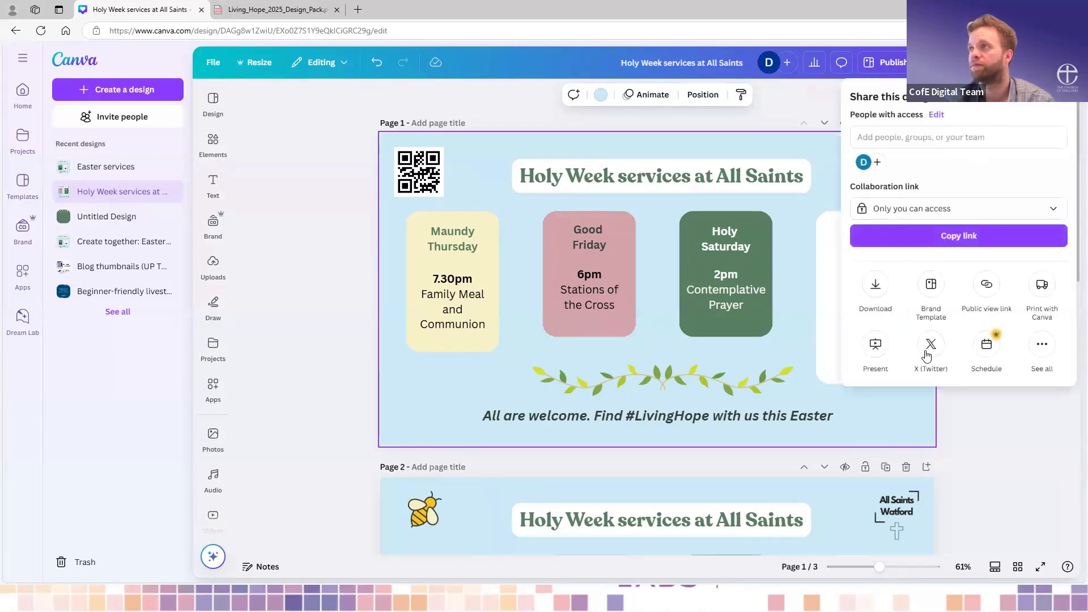
click(876, 285)
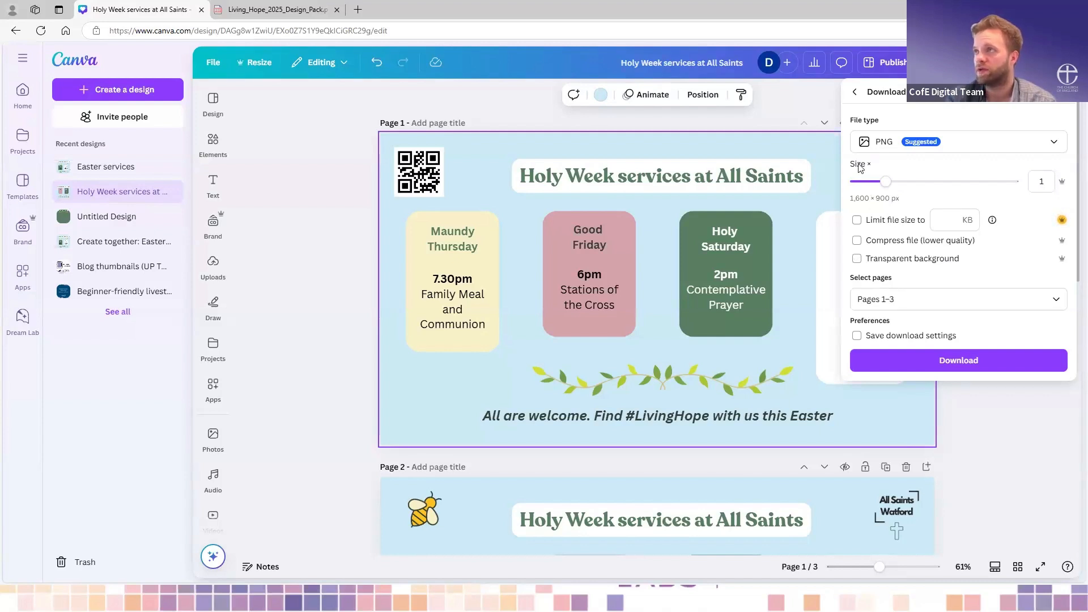
click(823, 109)
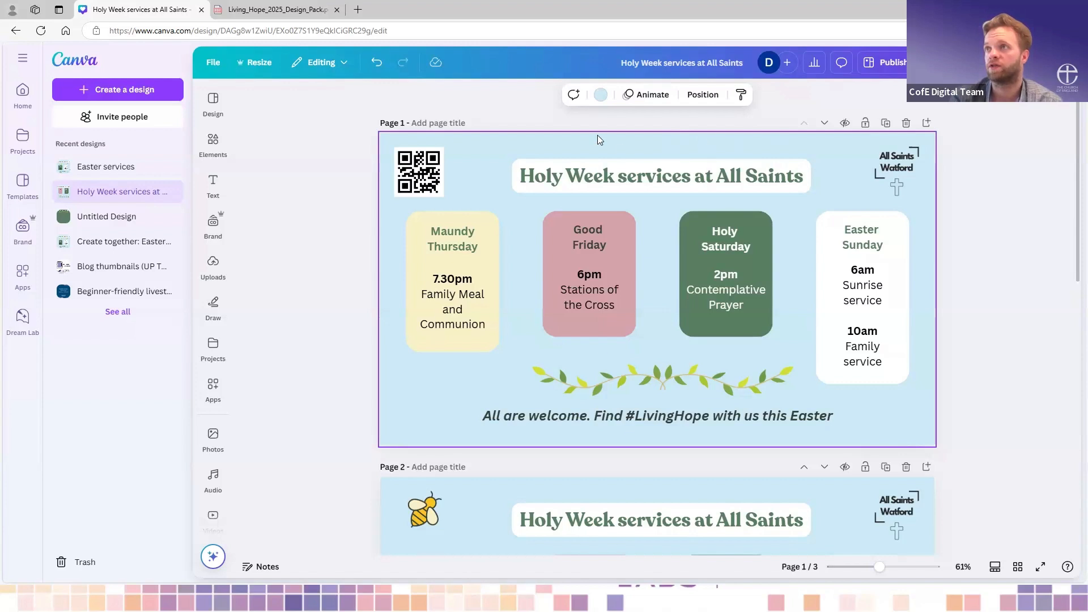
click(365, 180)
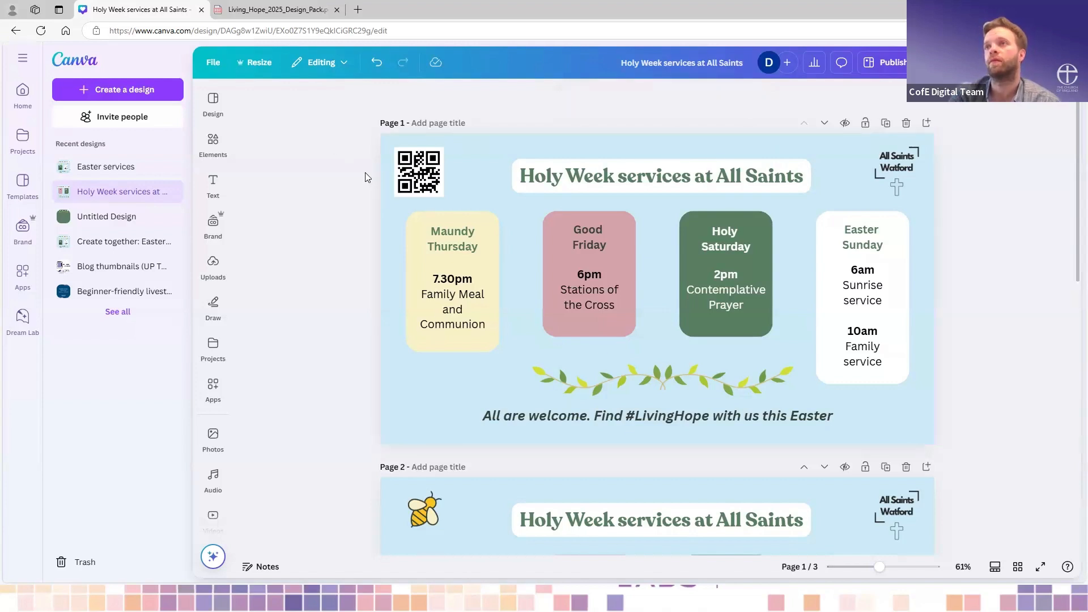
- Look through the suggested formats and categories for resizing the design
click(247, 63)
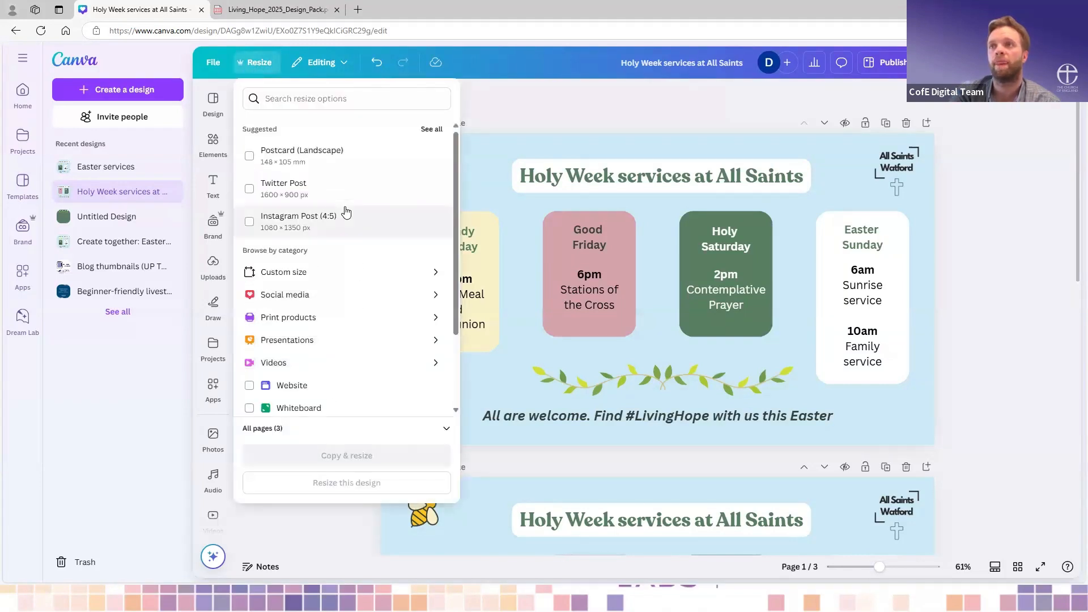
scroll(343, 211, down, 3)
scroll(343, 211, up, 3)
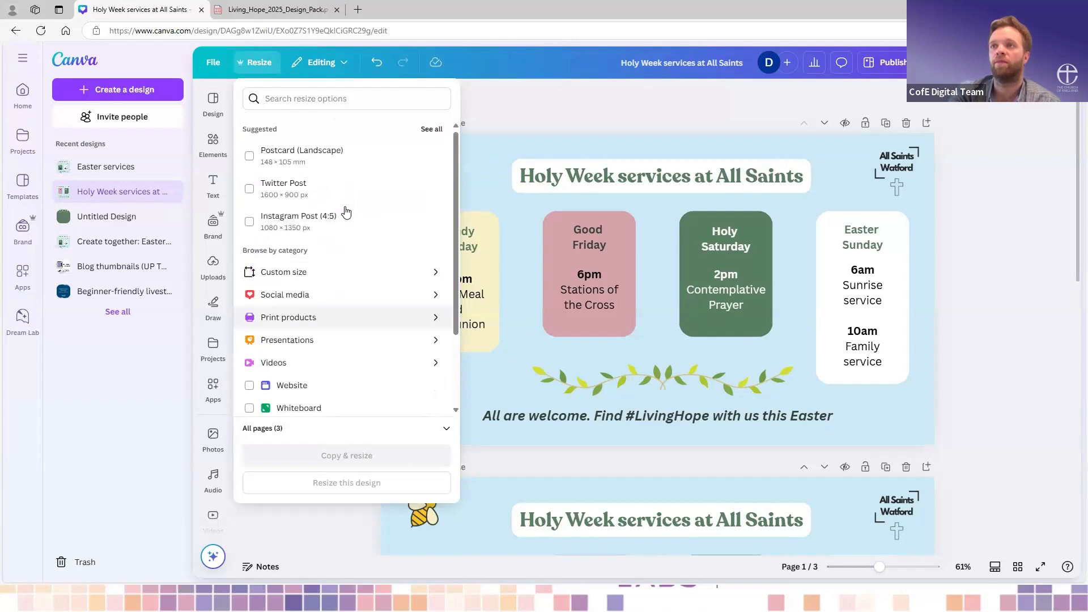
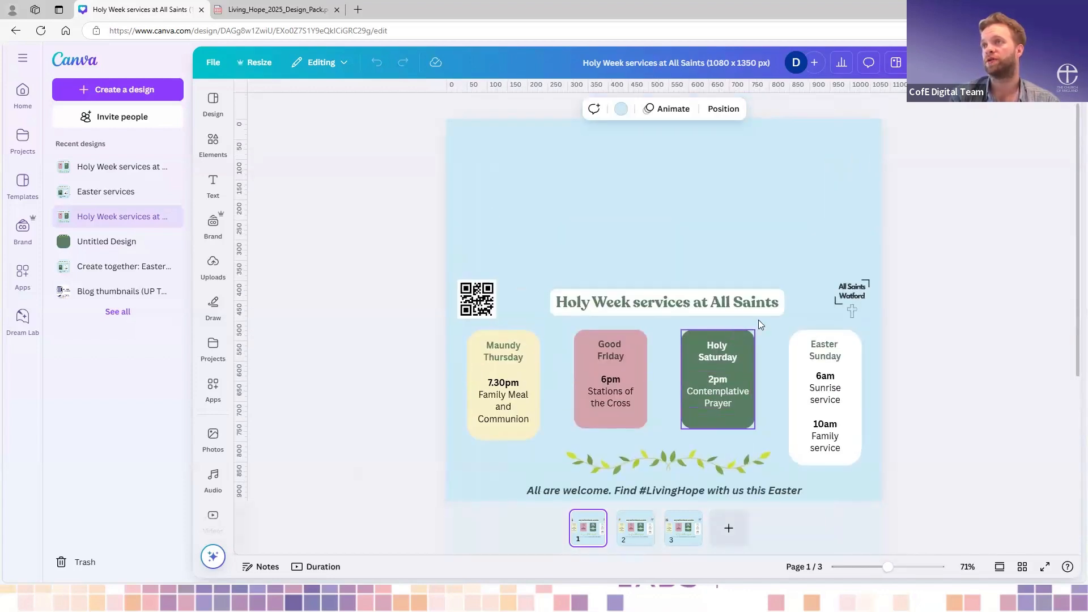
- Move the page 1 title "Holy Week services at All Saints" near the page's upper edge, enlarge it to about size 35.5 and centre it
scroll(756, 320, down, 2)
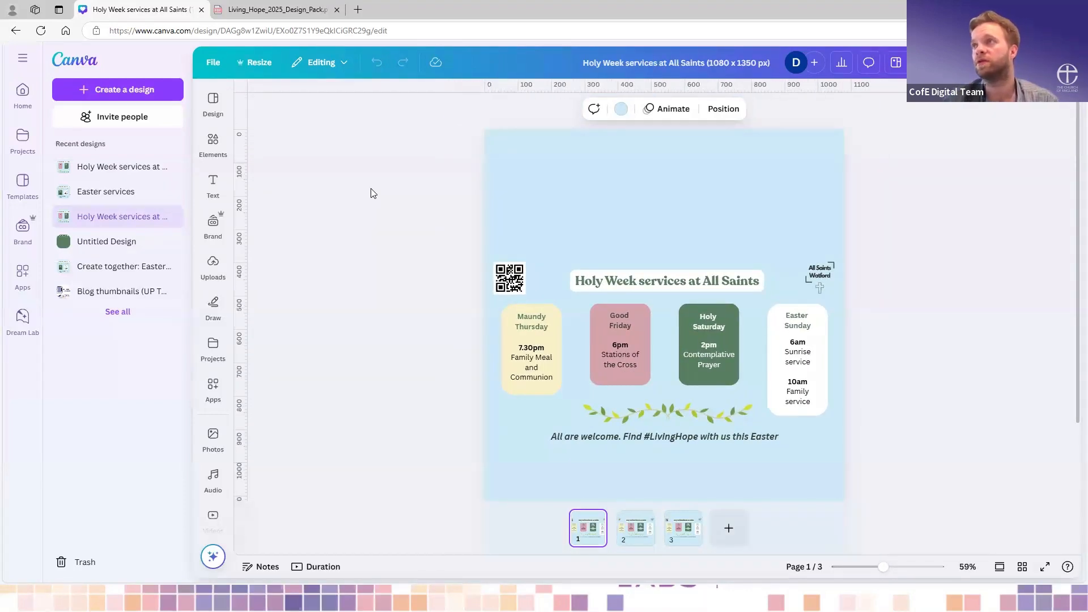
scroll(420, 195, down, 2)
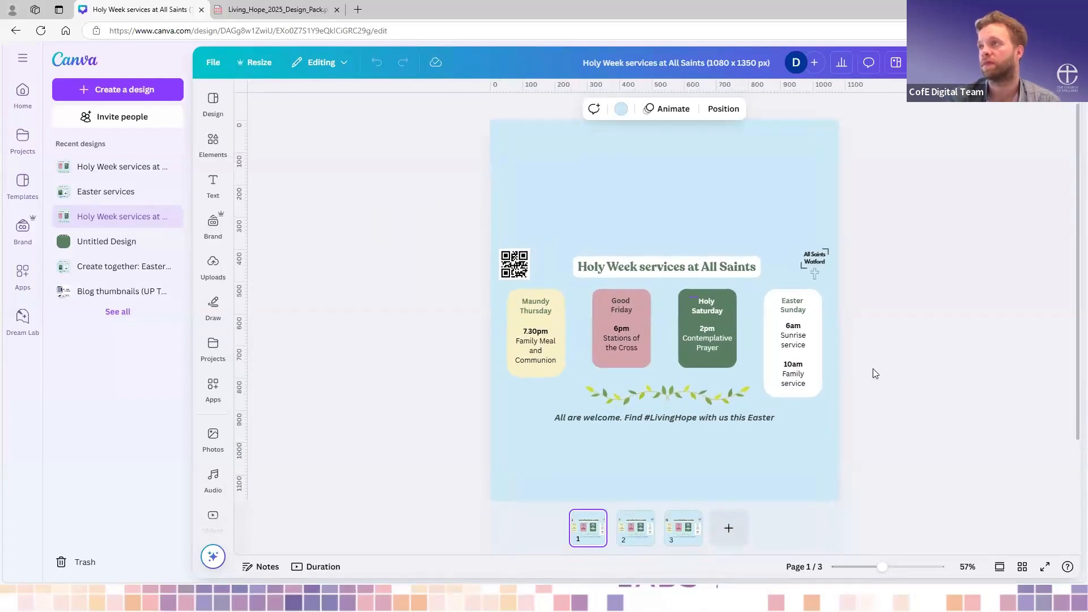
scroll(874, 374, down, 1)
scroll(873, 373, down, 3)
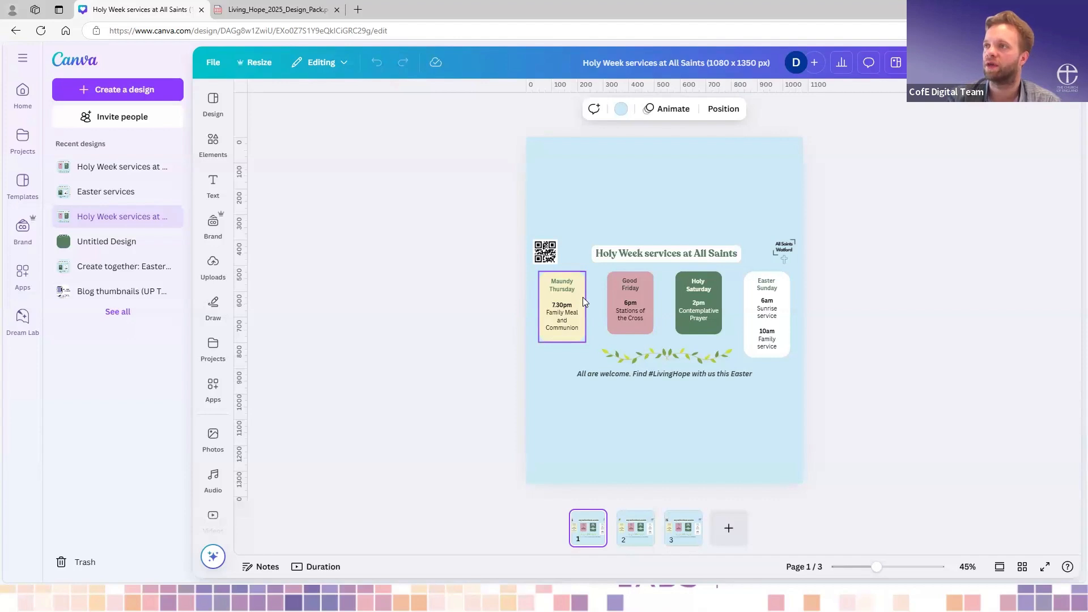
click(669, 255)
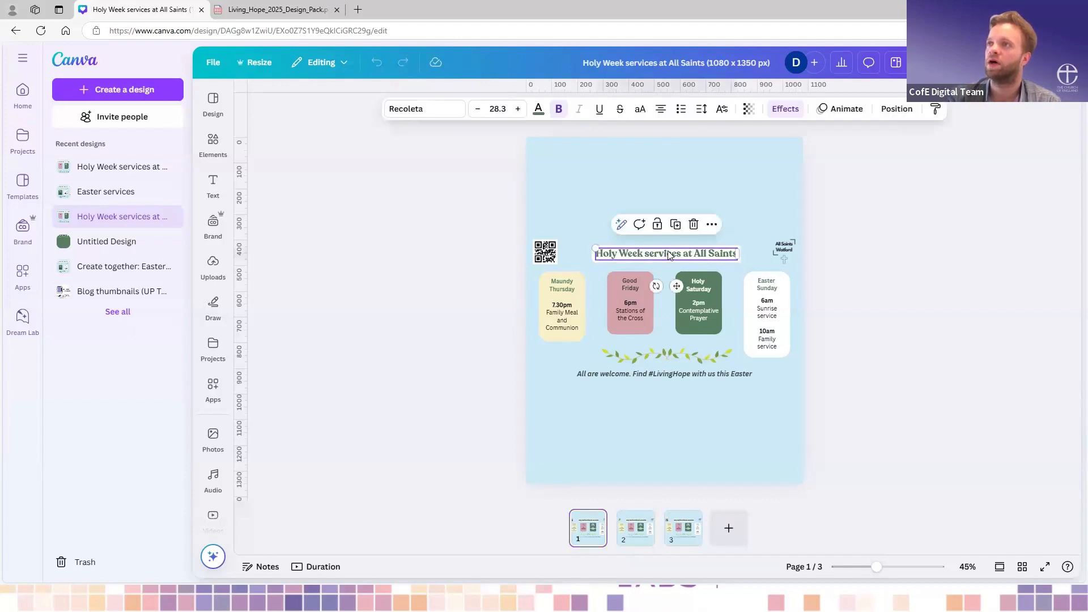
drag(670, 255, 666, 152)
drag(580, 152, 557, 150)
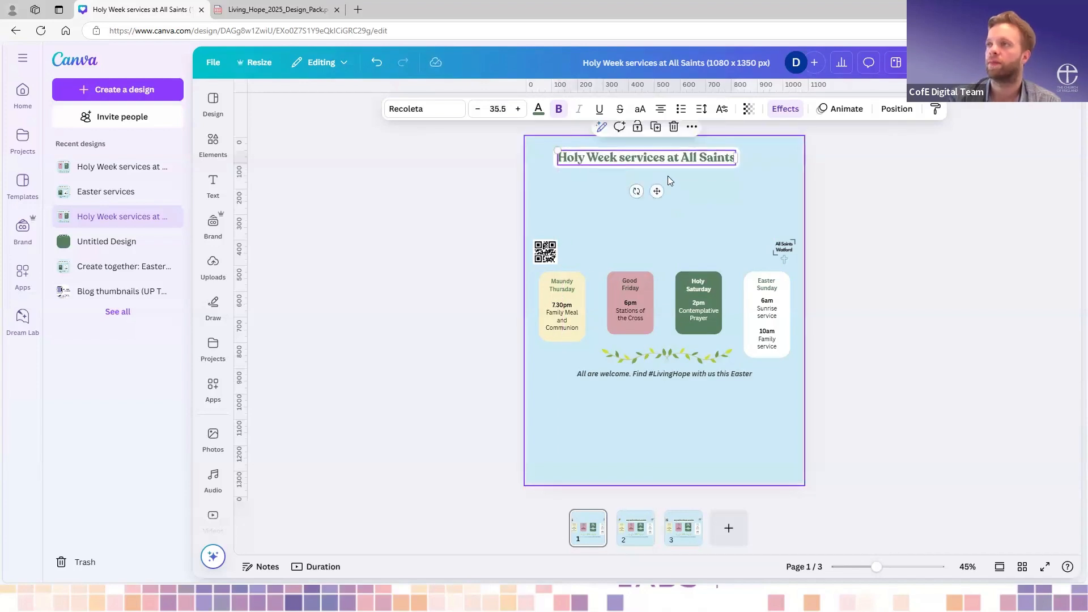
mouse_move(663, 160)
mouse_down()
mouse_move(692, 158)
mouse_move(683, 165)
mouse_up()
click(713, 217)
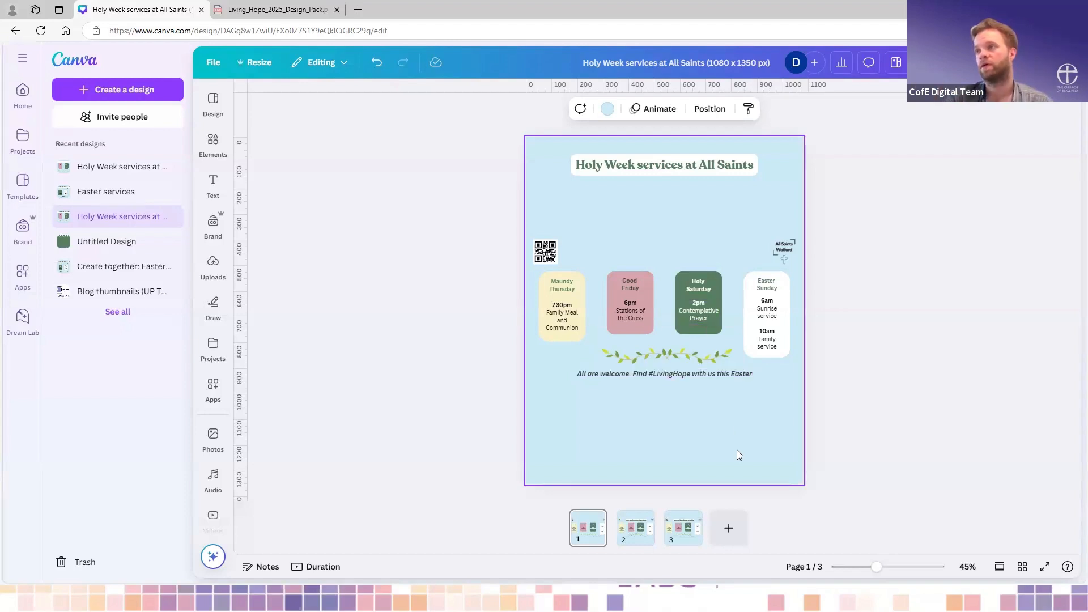
- Switch from the page thumbnails strip to a continuous scrolling view of all the pages
scroll(737, 450, up, 3)
scroll(737, 455, down, 2)
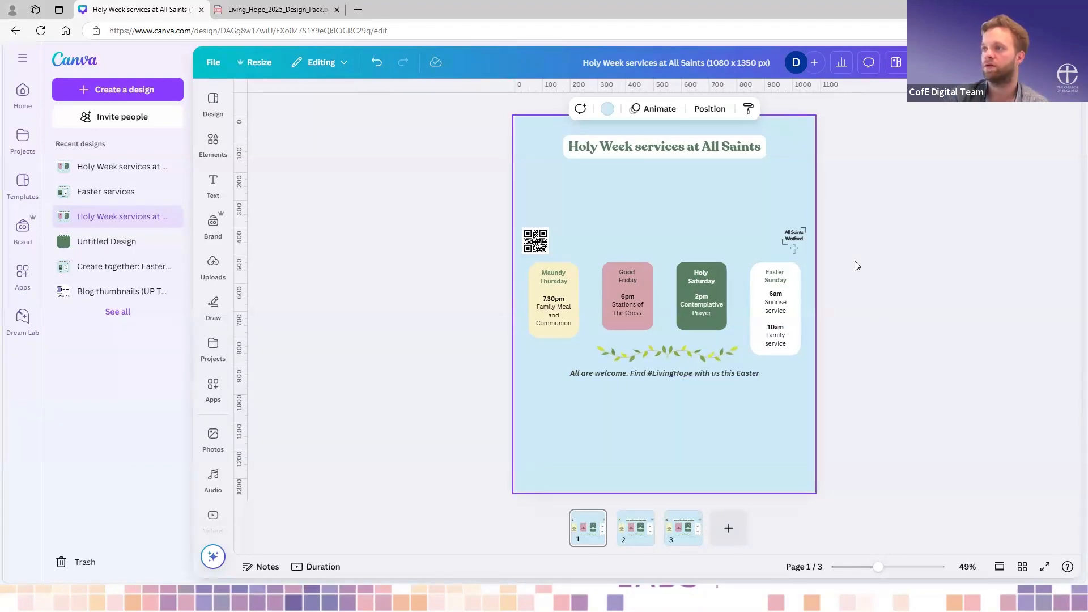
click(998, 570)
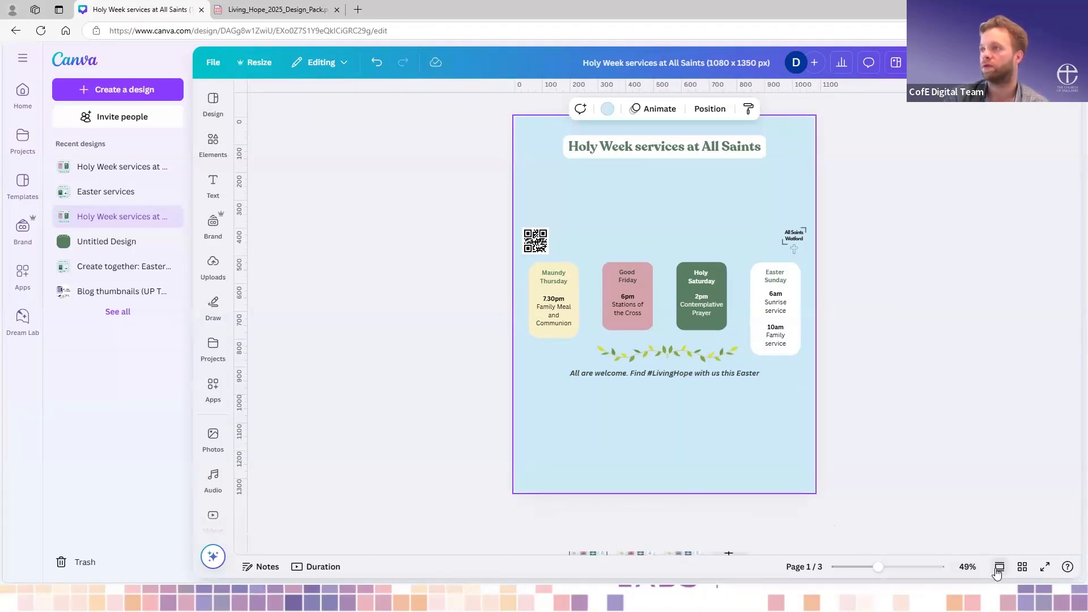
scroll(824, 347, up, 1)
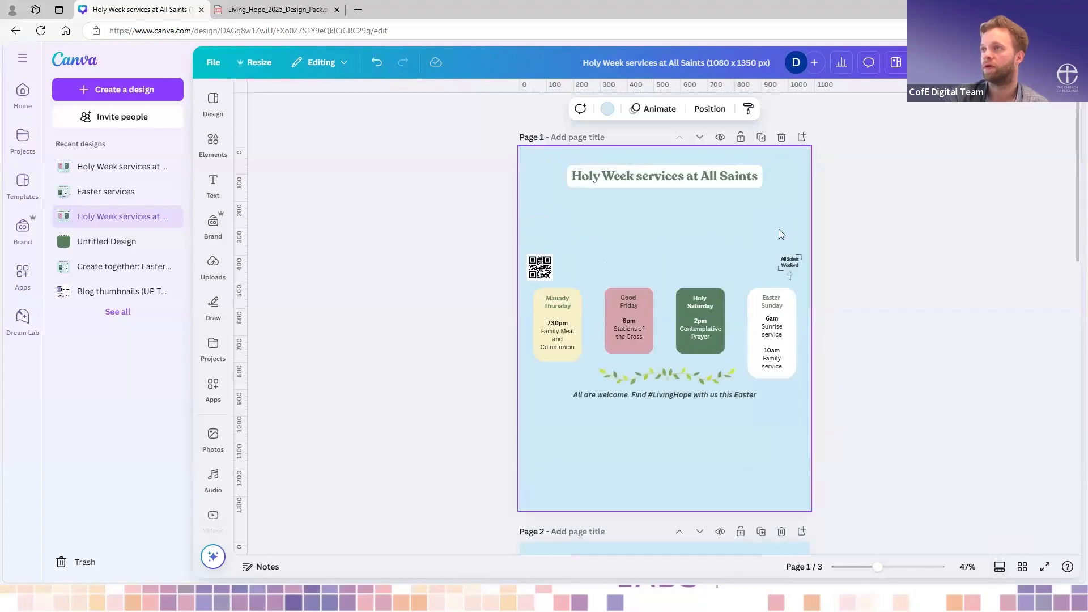
scroll(760, 243, down, 5)
scroll(759, 241, up, 5)
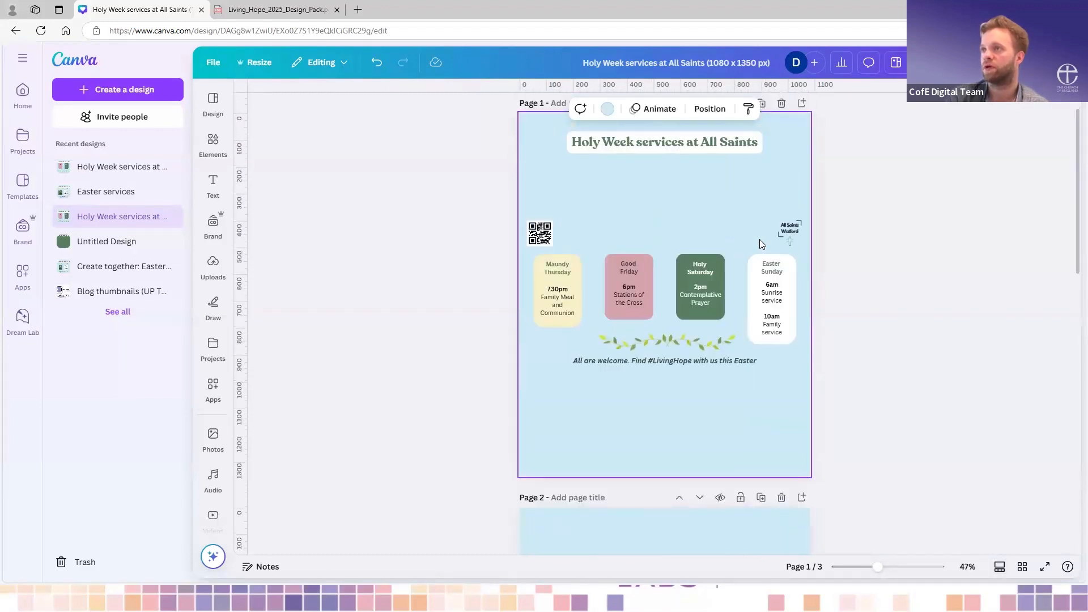
- Enlarge the page 1 title to about size 38.2 and centre it horizontally on the page again
click(729, 181)
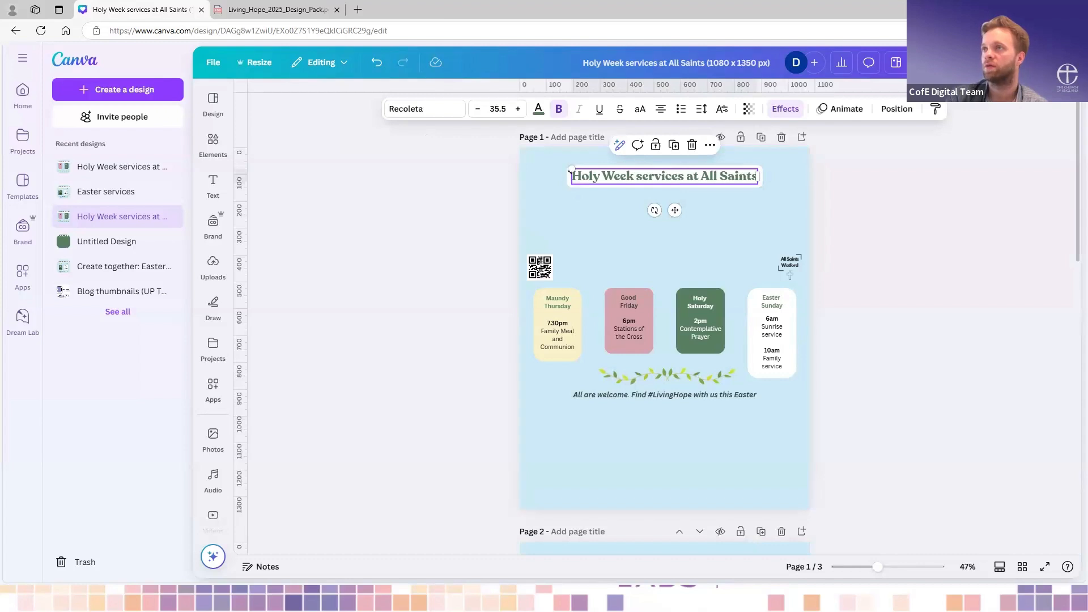
drag(570, 165, 555, 164)
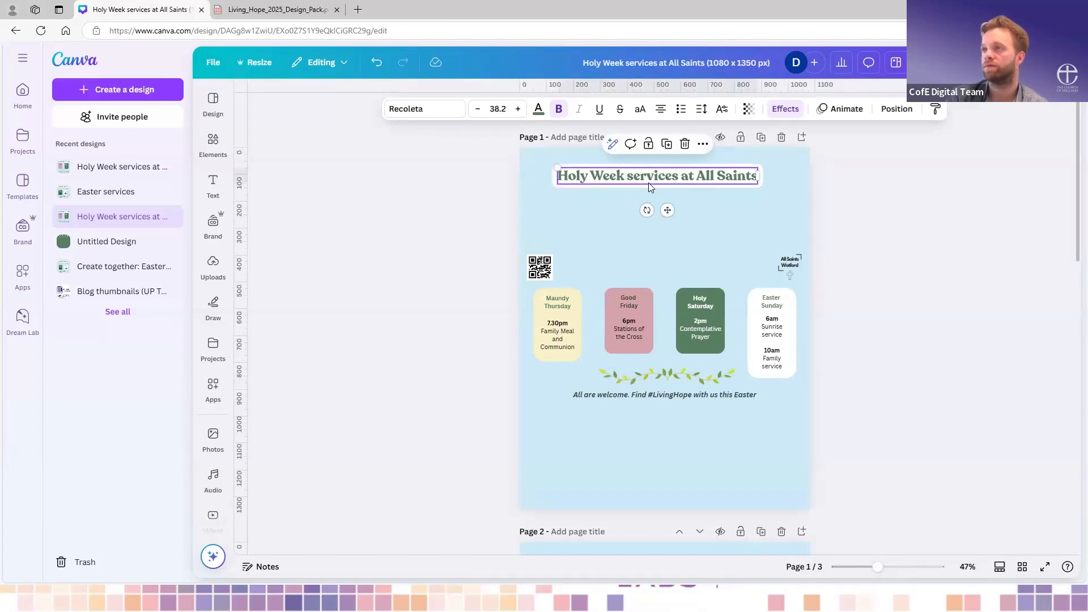
drag(651, 182, 657, 176)
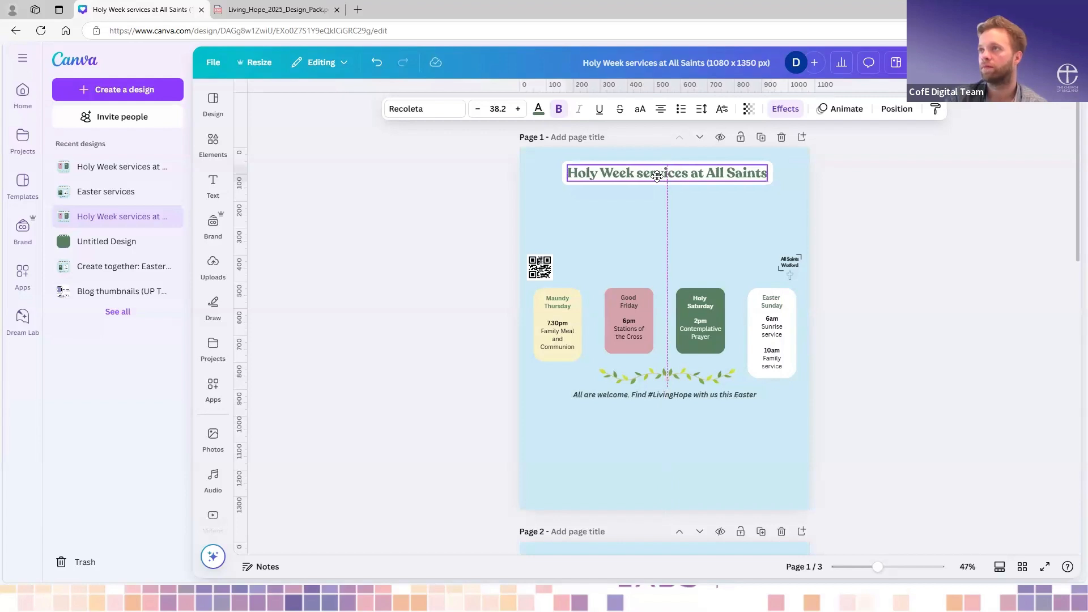
click(725, 219)
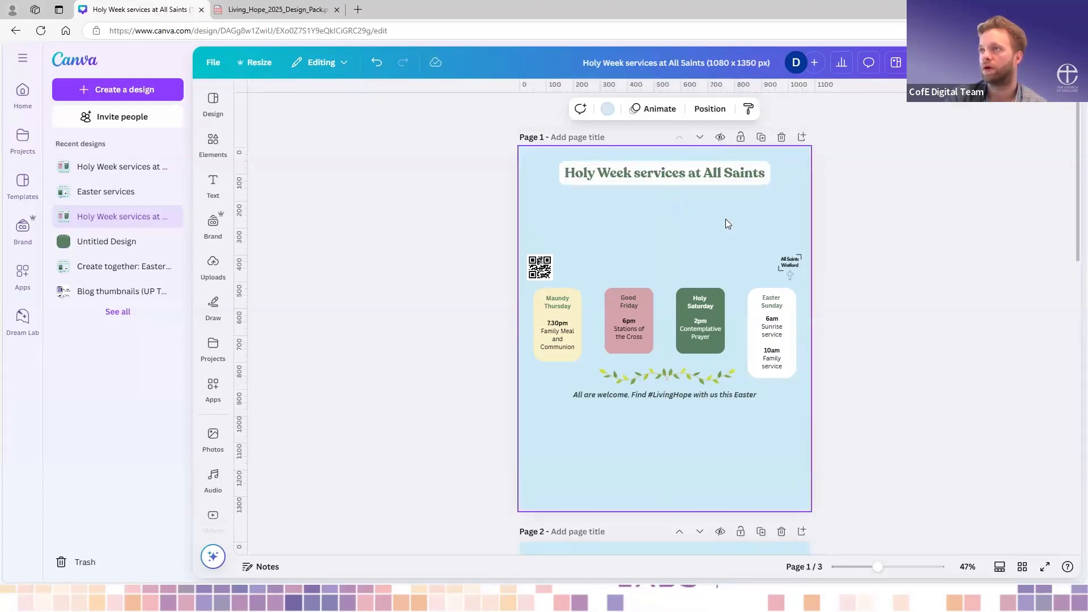
- Duplicate page 1 with its title and service boxes three times
scroll(726, 218, down, 5)
scroll(726, 224, down, 3)
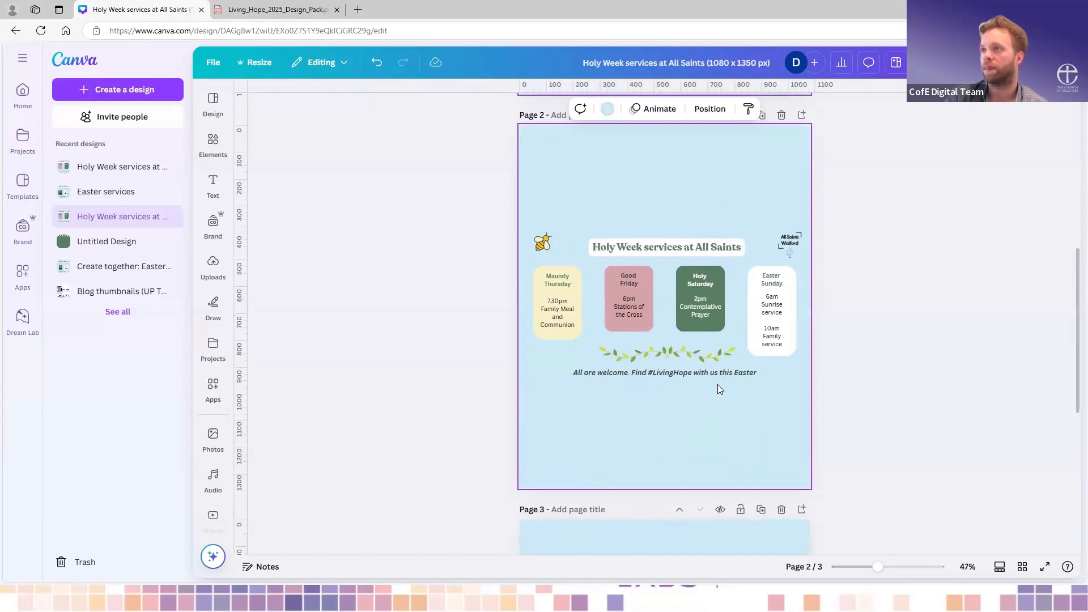
scroll(718, 388, up, 1)
scroll(718, 384, up, 6)
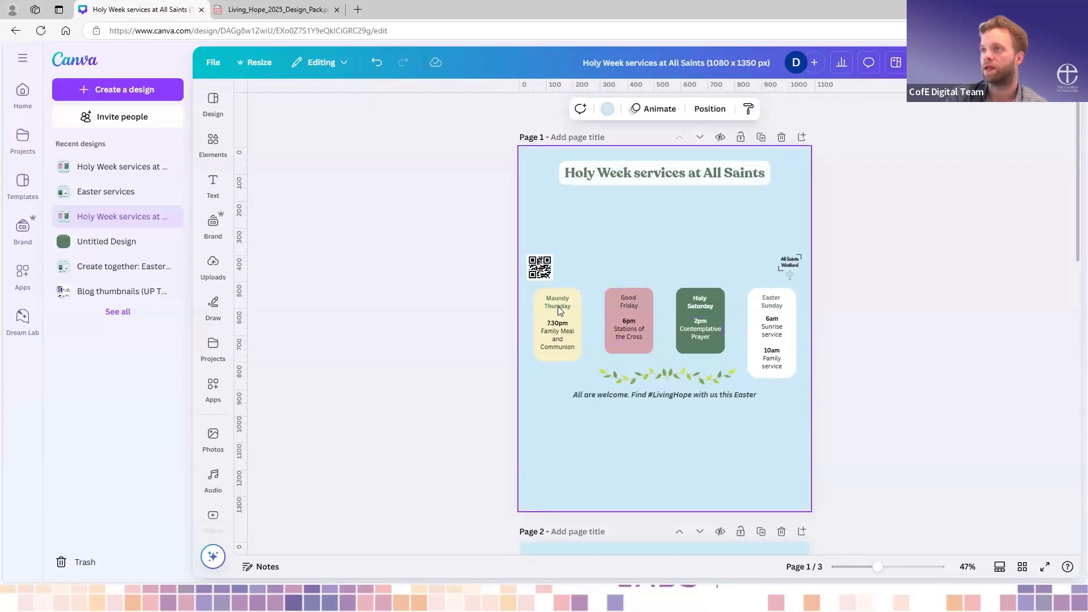
click(761, 138)
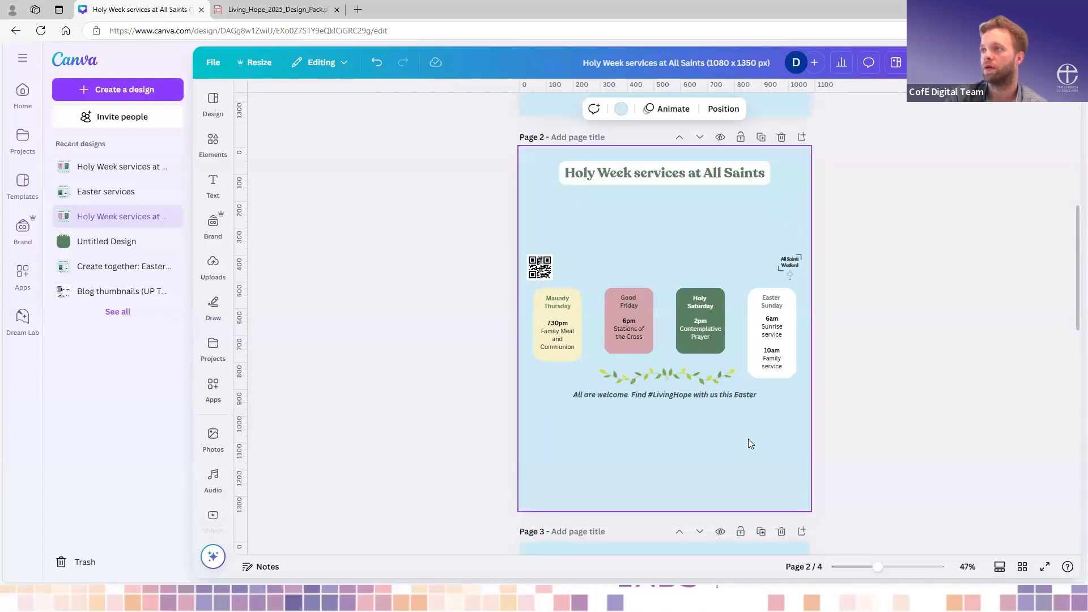
click(761, 137)
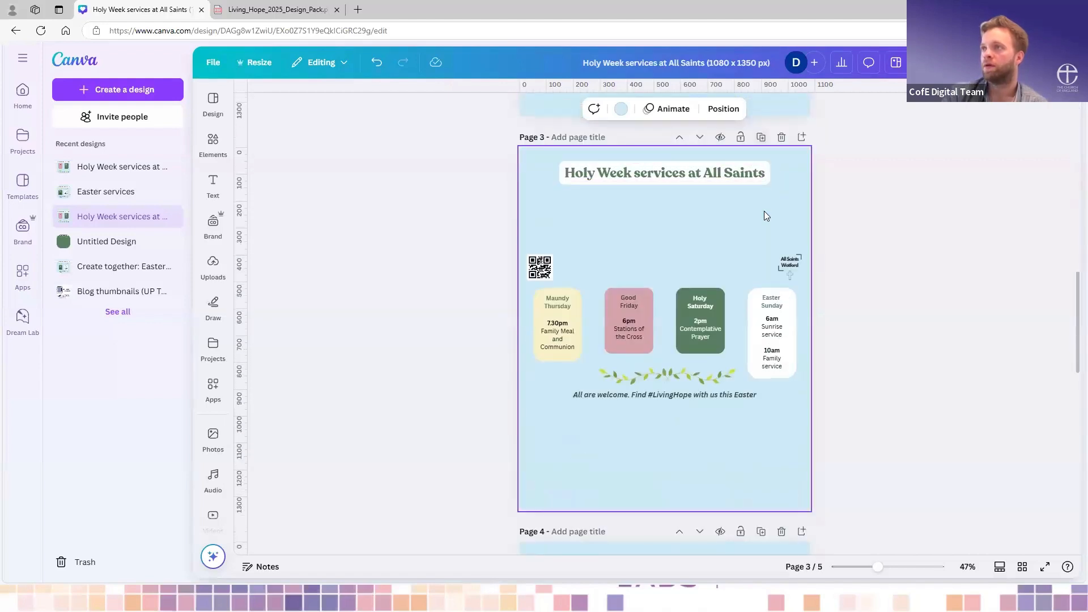
click(762, 138)
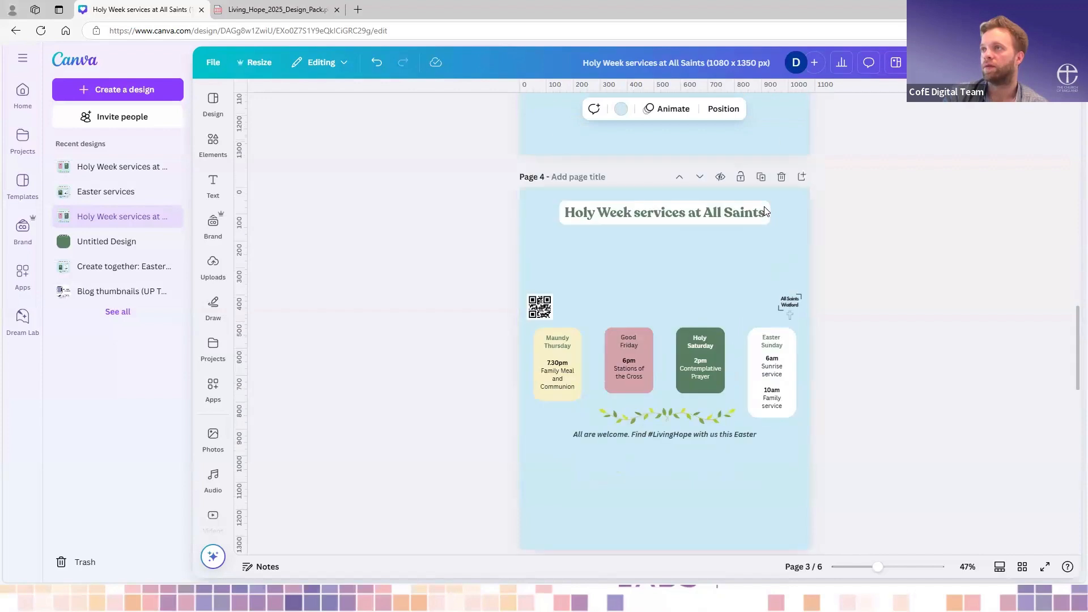
- Delete the QR code from page 1 and place the All Saints Watford logo, enlarged, in the page's lower-right corner
scroll(764, 206, up, 20)
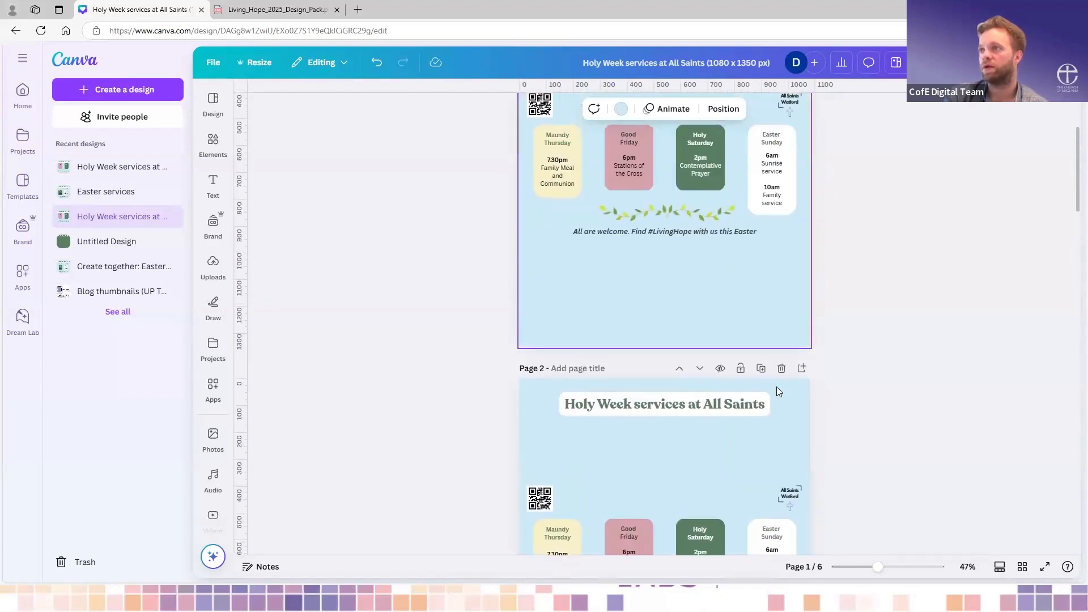
scroll(778, 389, down, 1)
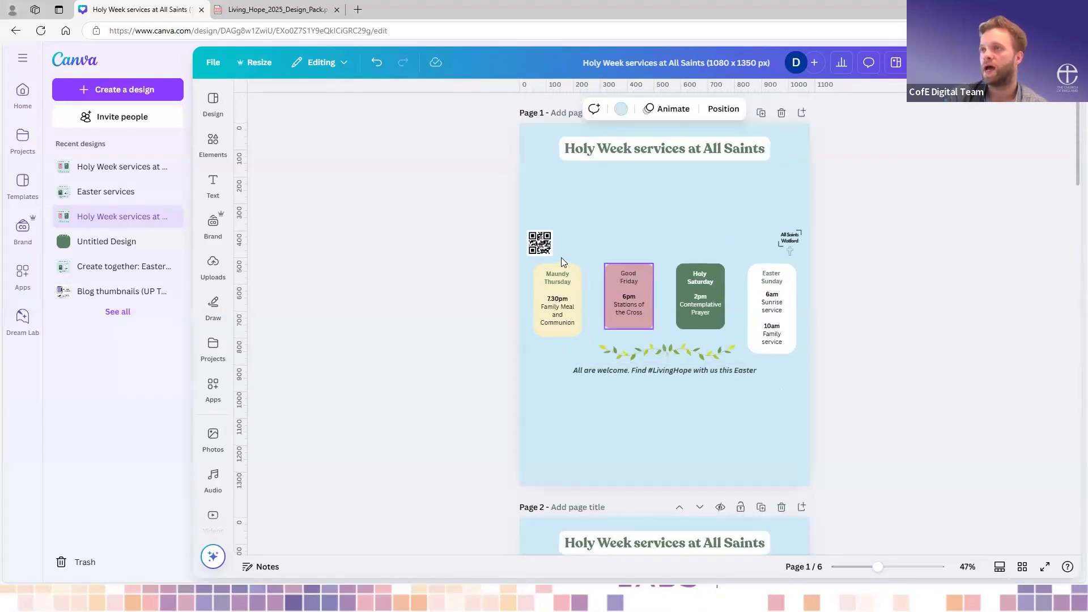
click(548, 246)
key(Delete)
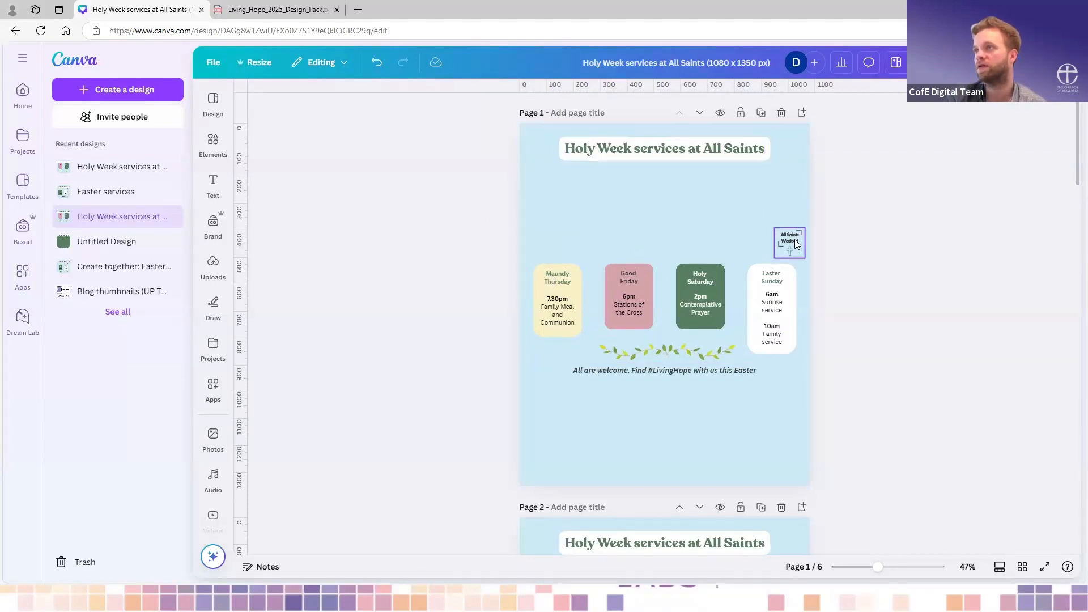
drag(796, 244, 751, 428)
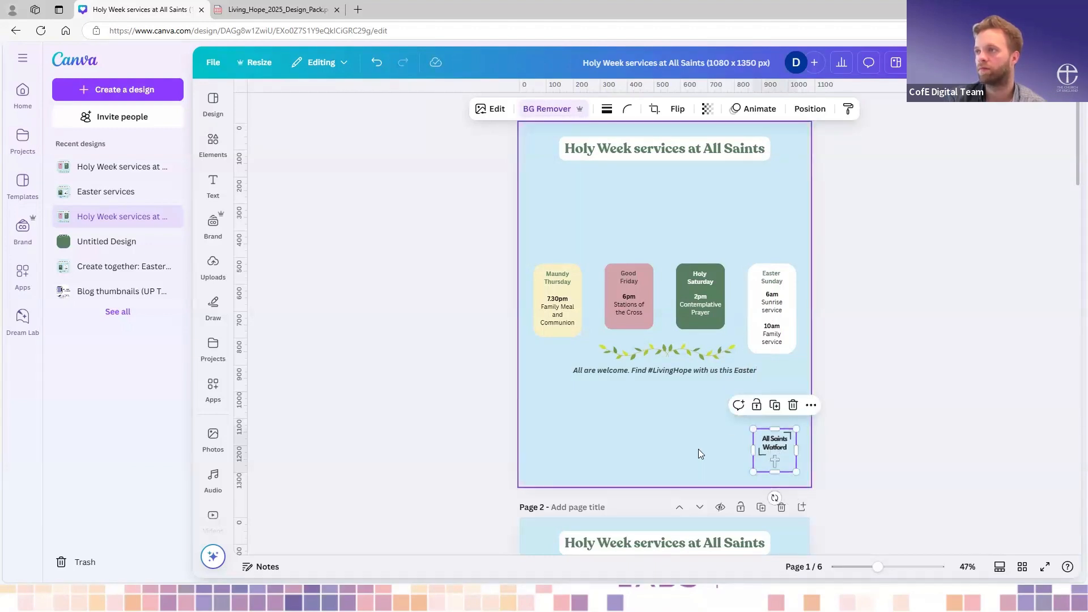
click(724, 430)
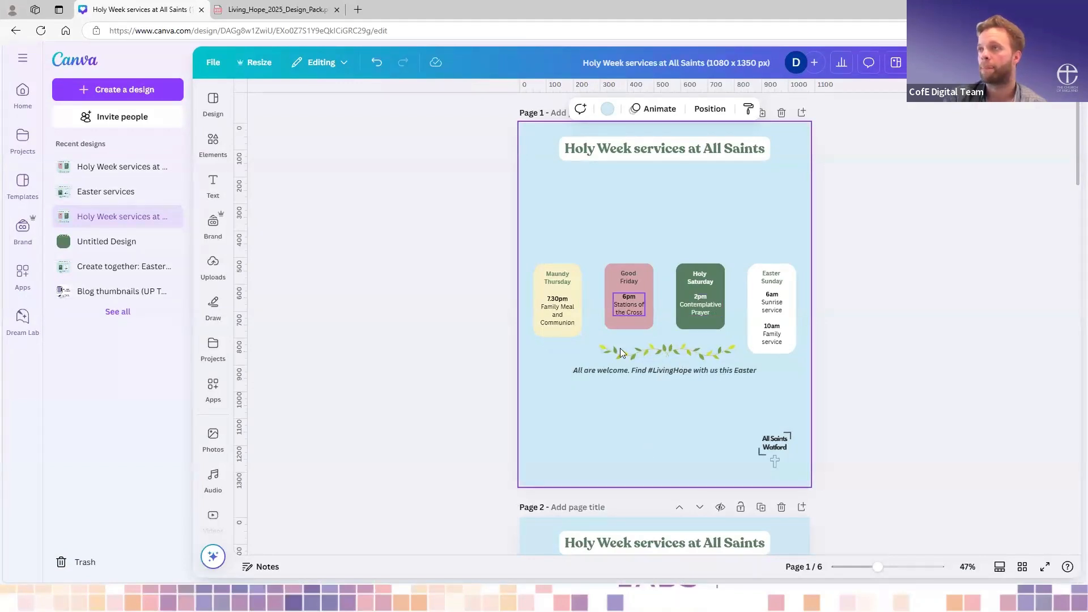
- Move the Maundy Thursday box higher on page 1 and group the Good Friday box with its heading and service text
mouse_move(562, 293)
mouse_down()
mouse_move(578, 255)
mouse_move(568, 248)
mouse_move(579, 299)
mouse_up()
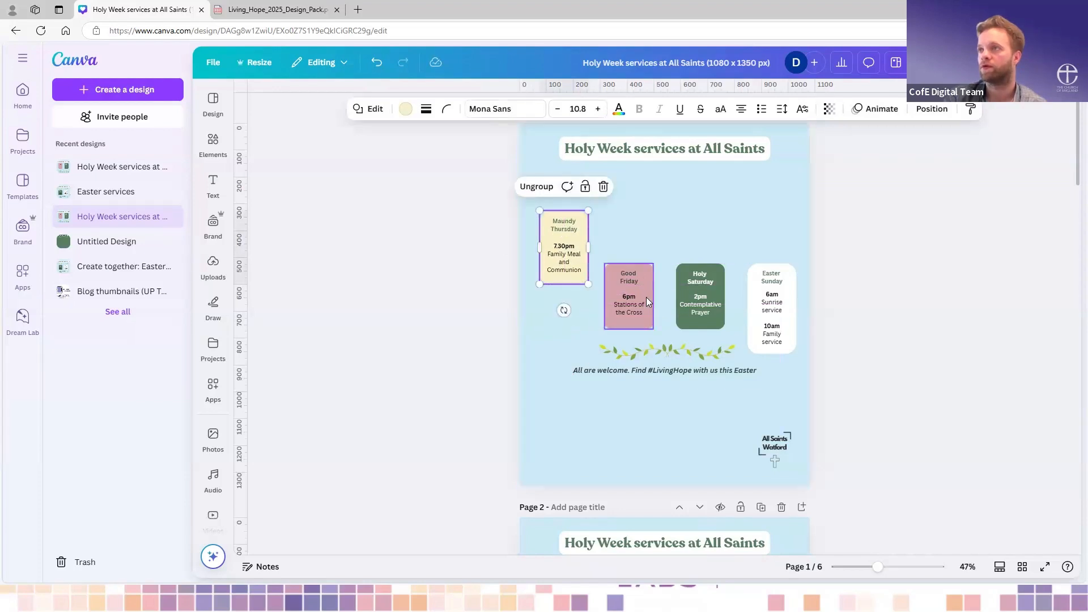
click(638, 285)
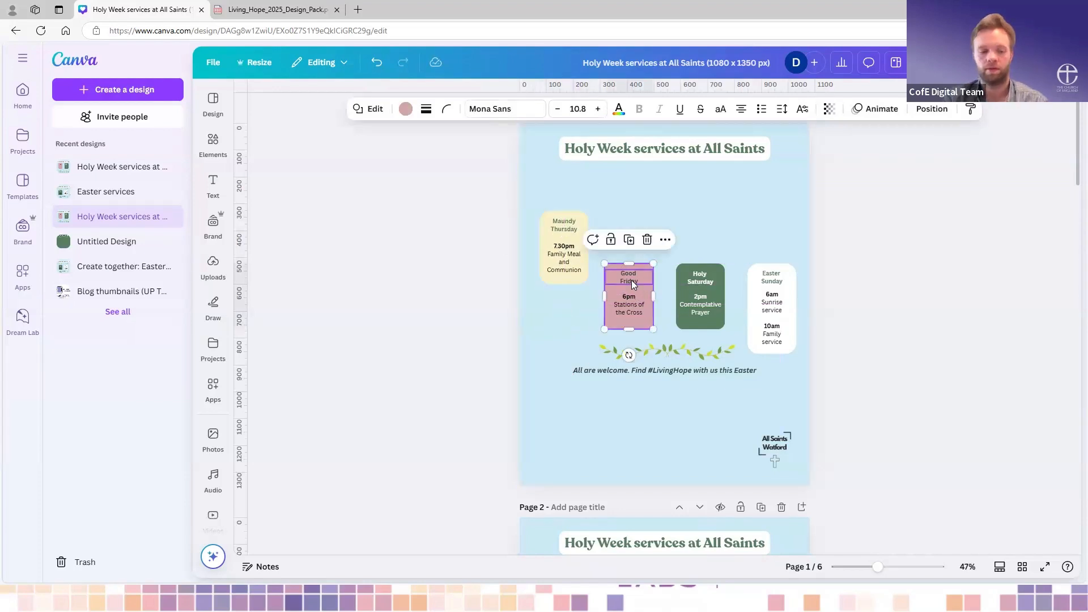
shift+click(632, 283)
shift+click(637, 308)
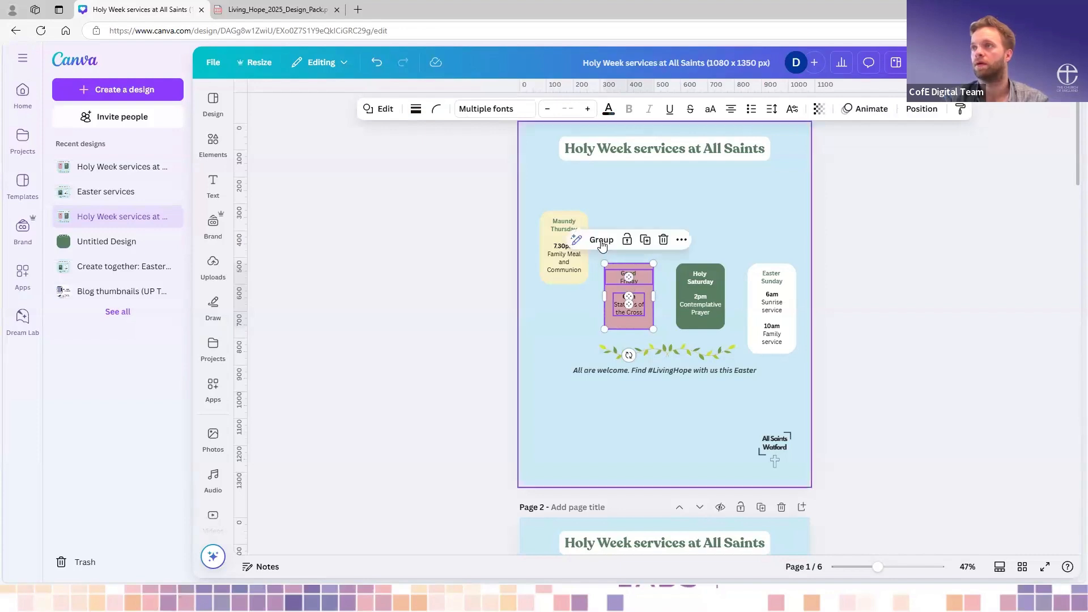
click(602, 242)
- Delete the grouped Maundy Thursday box from page 2
scroll(693, 386, down, 2)
scroll(688, 337, up, 1)
scroll(689, 338, up, 2)
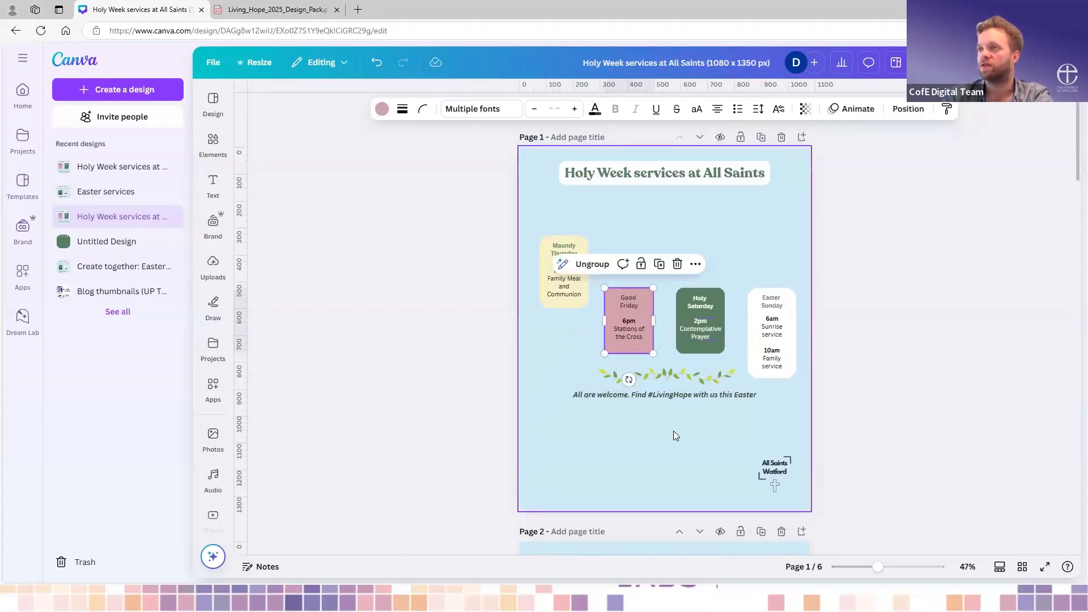
scroll(673, 431, down, 6)
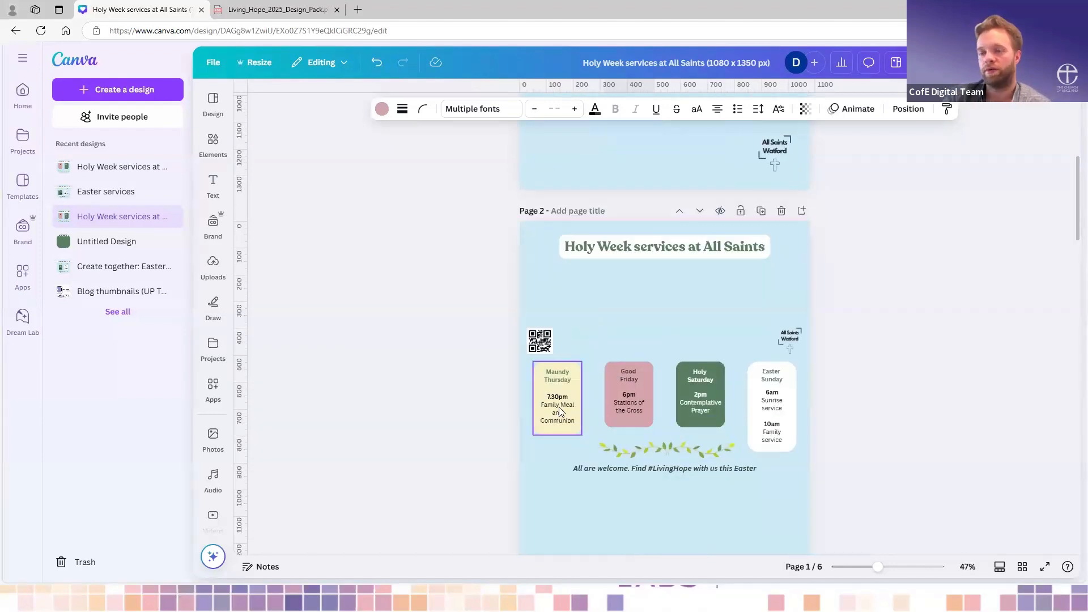
click(560, 412)
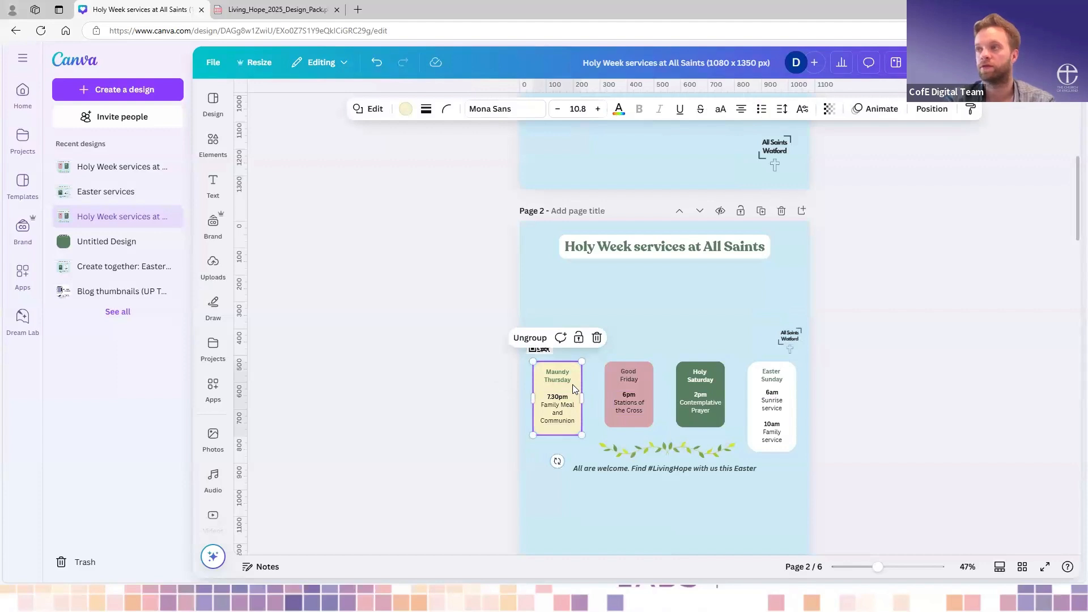
click(572, 386)
key(Delete)
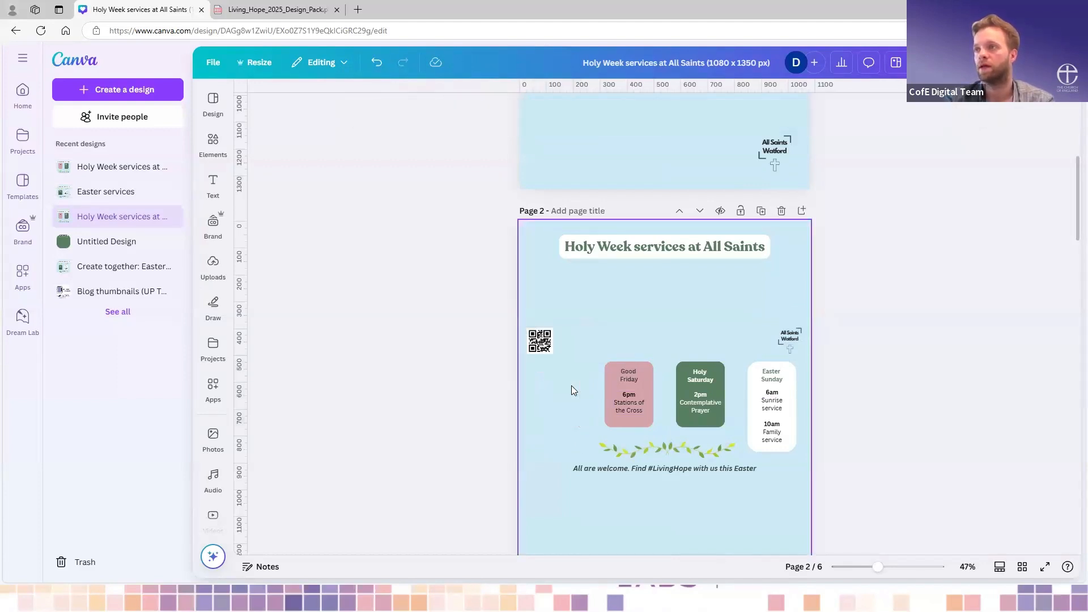
- Delete the Holy Saturday service text, green box and heading from page 2
click(695, 395)
key(Delete)
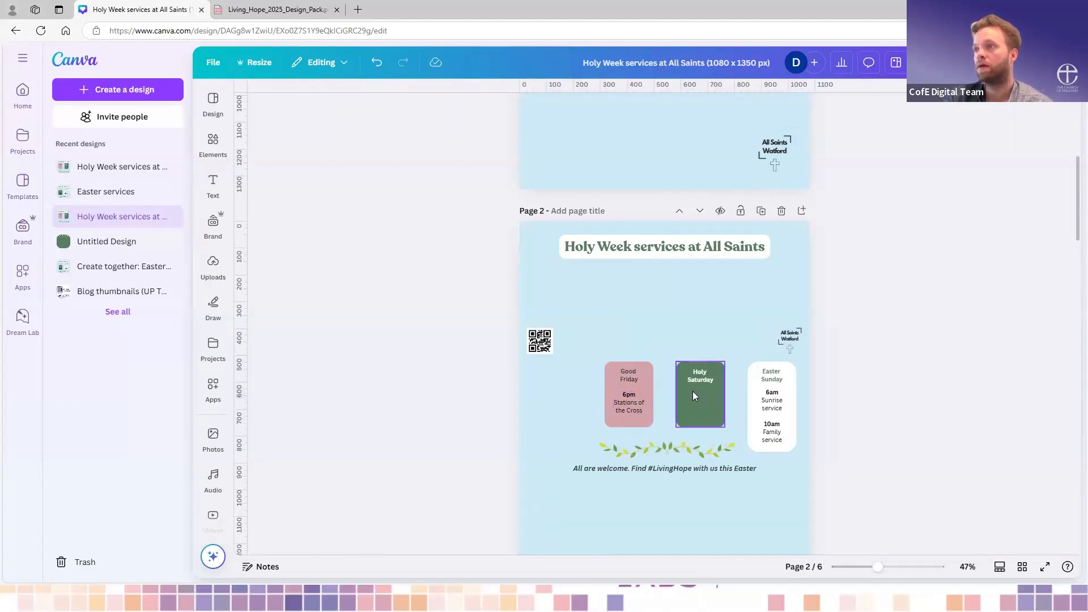
click(692, 392)
key(Delete)
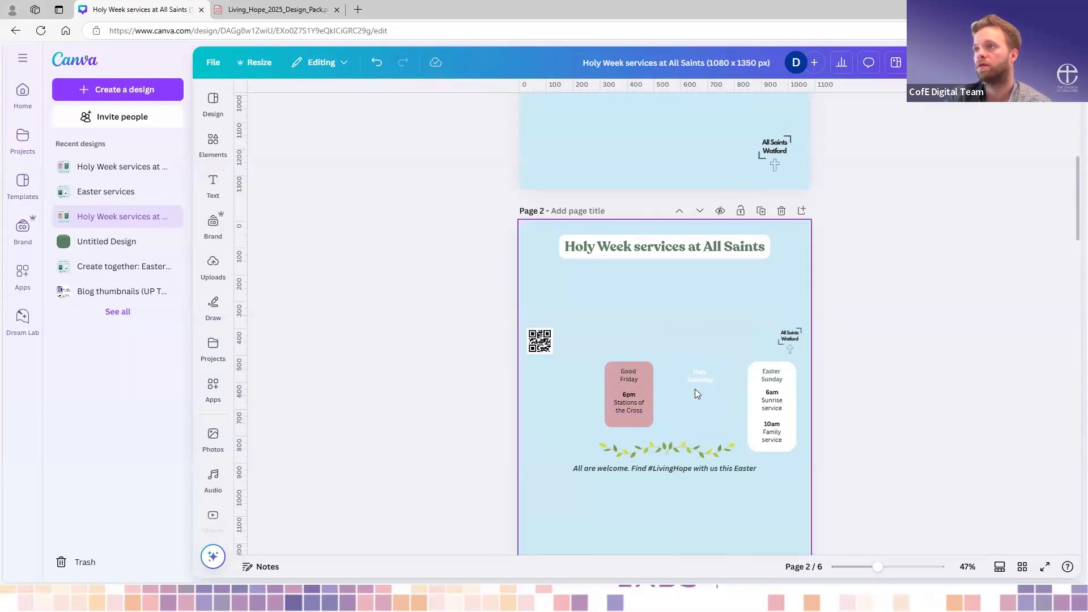
click(697, 385)
key(Delete)
- Delete the Easter Sunday service text, white box and heading from page 2
scroll(708, 400, up, 1)
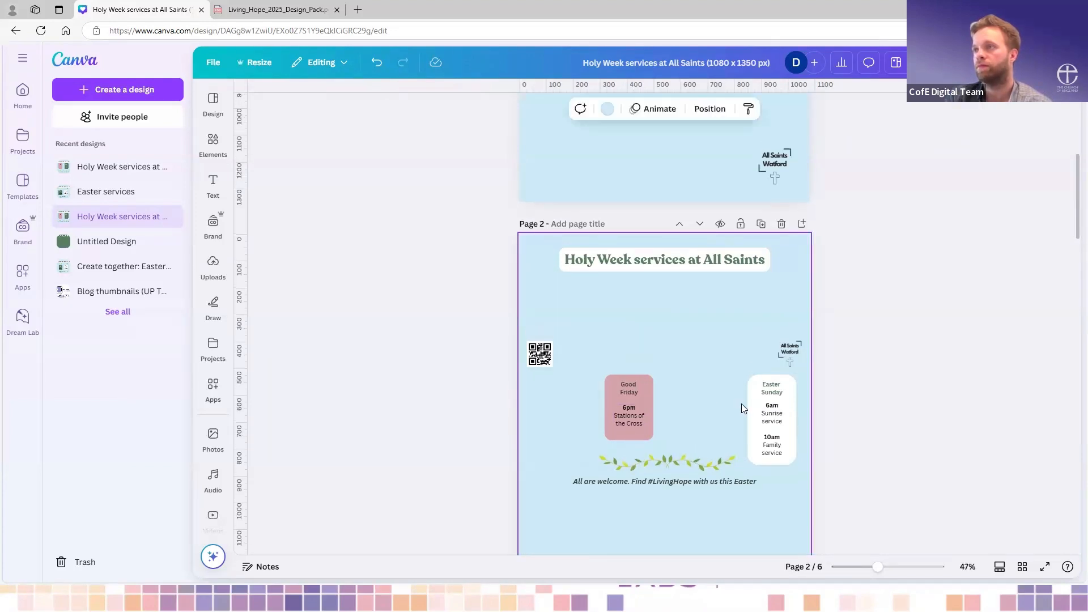
click(766, 422)
key(Delete)
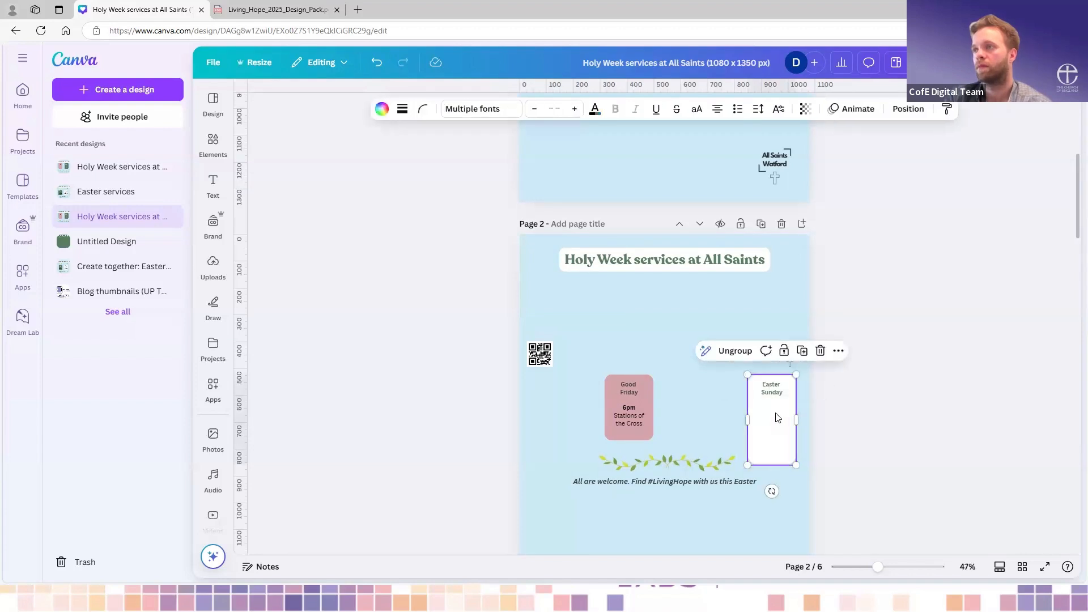
key(Delete)
click(768, 389)
key(Delete)
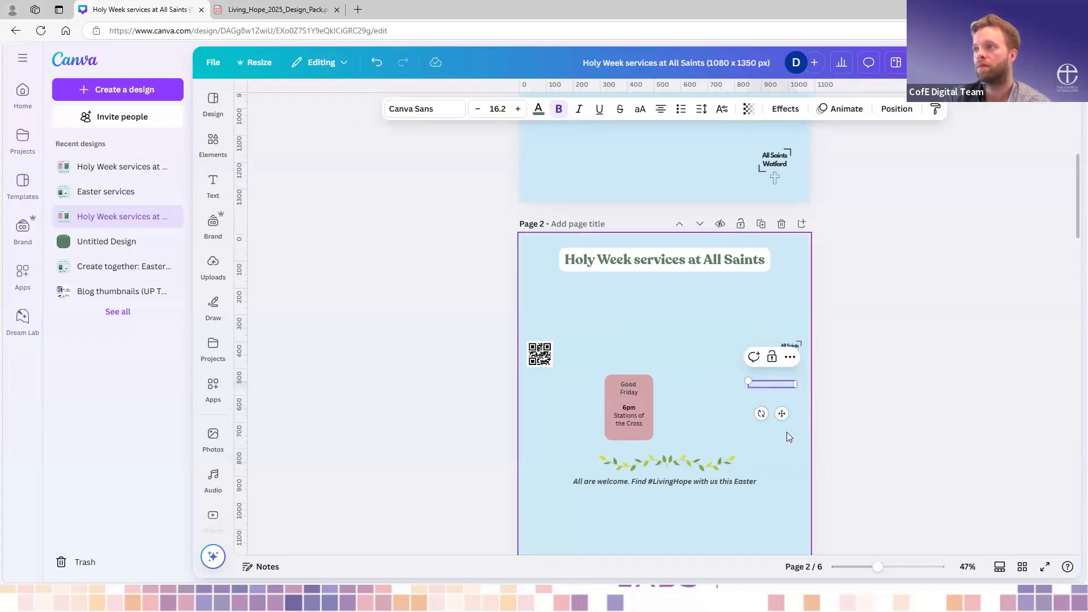
click(777, 394)
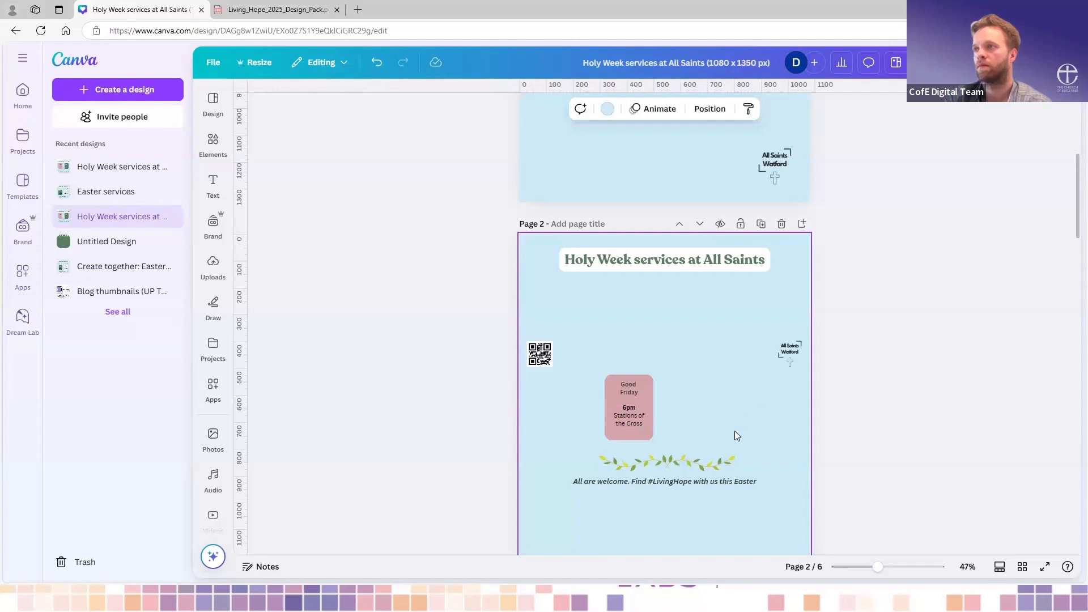
- Group the Good Friday box on page 2 with its heading and service text
scroll(689, 406, up, 1)
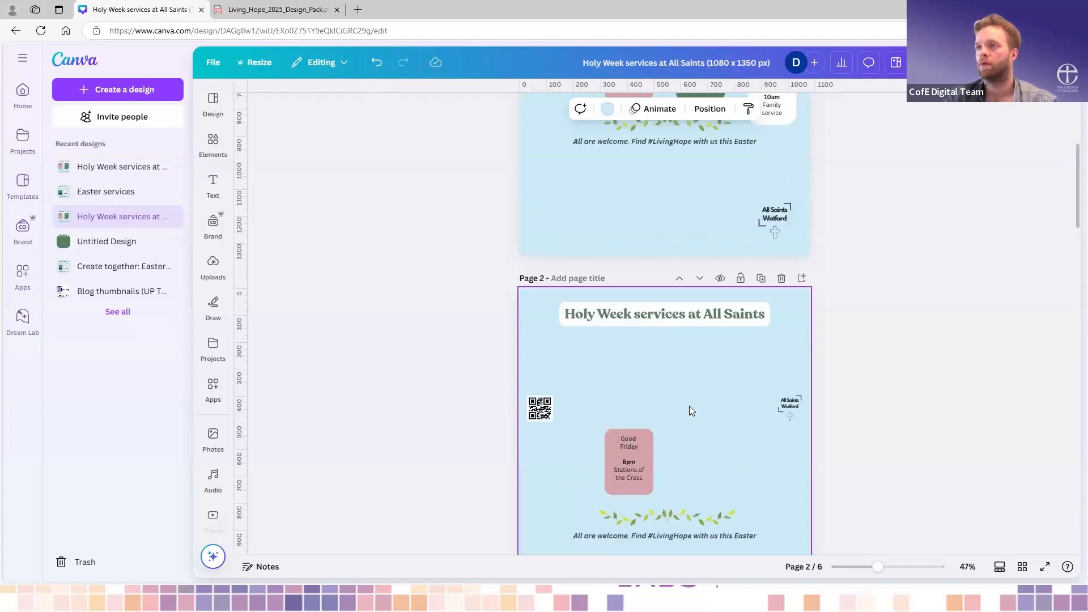
click(641, 471)
scroll(693, 458, down, 1)
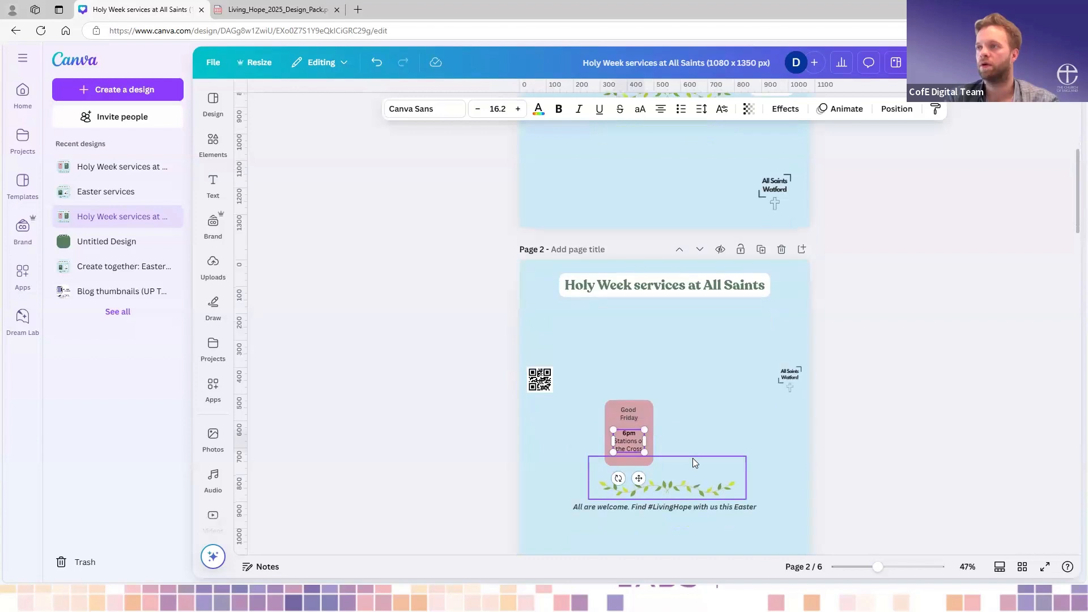
right_click(692, 458)
click(656, 379)
click(608, 430)
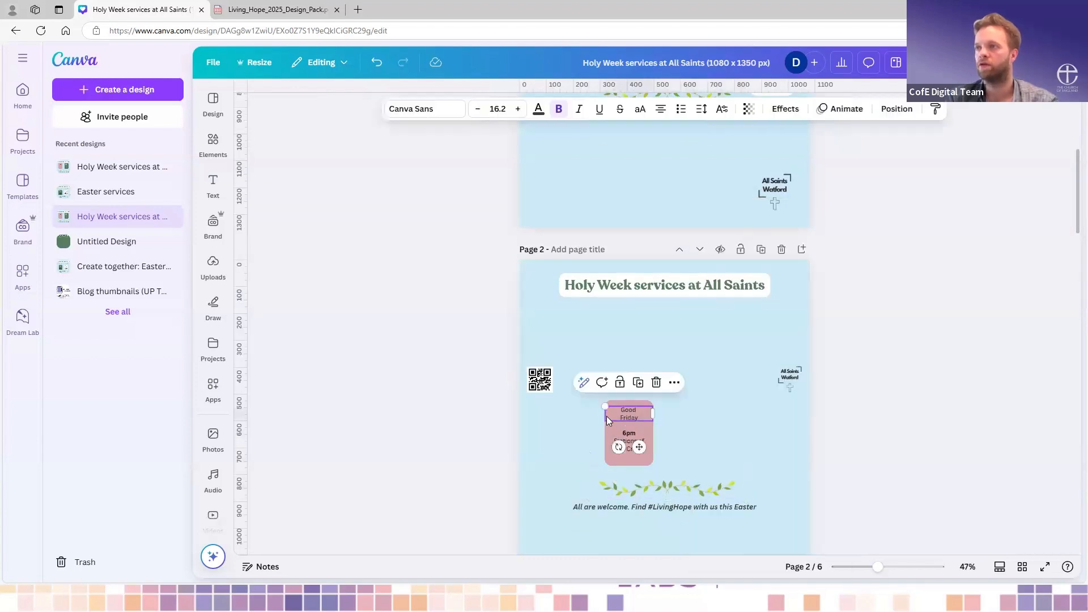
click(609, 430)
shift+click(631, 417)
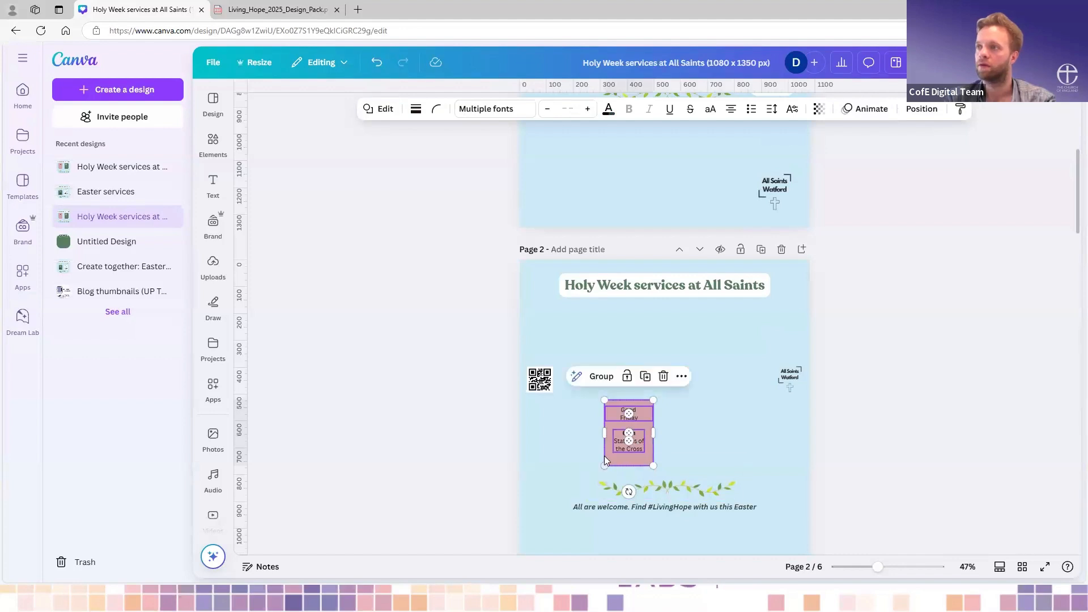
shift+click(625, 452)
key(ctrl+g)
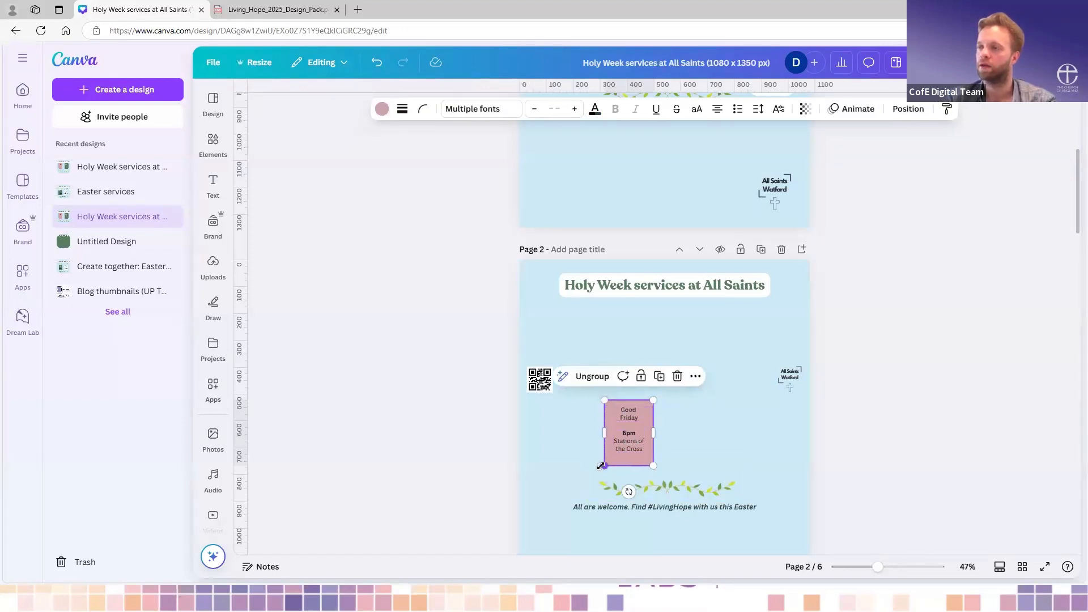
- Enlarge the grouped Good Friday box and place it centrally below the title on page 2
drag(593, 474, 548, 524)
drag(624, 425, 664, 350)
drag(696, 453, 735, 499)
- Move the "All are welcome" line and the leaf garland down towards the foot of page 2
scroll(782, 477, down, 1)
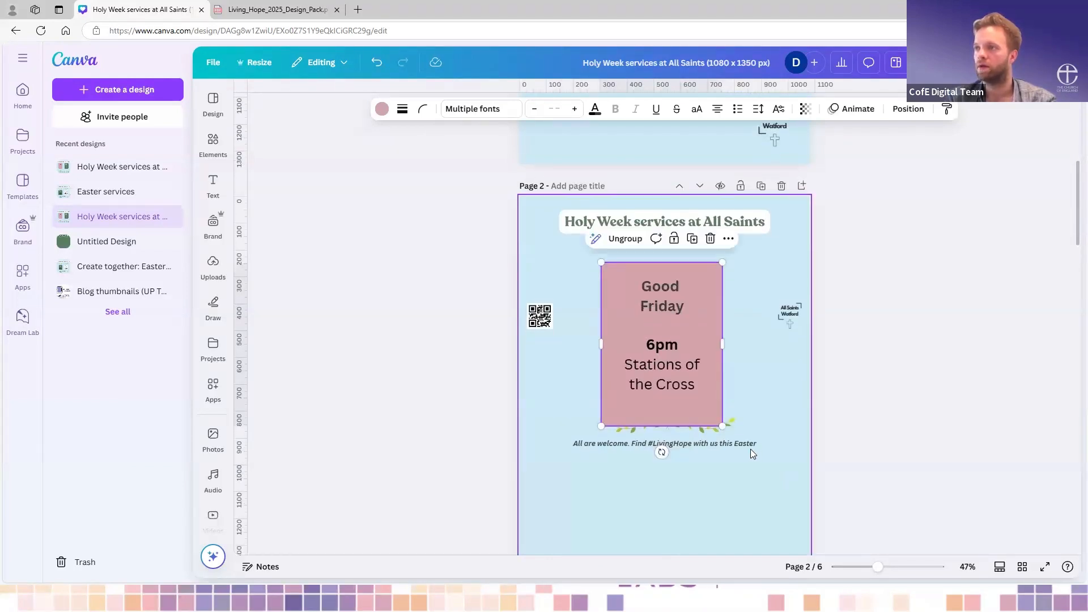
drag(748, 449, 750, 525)
scroll(749, 525, down, 1)
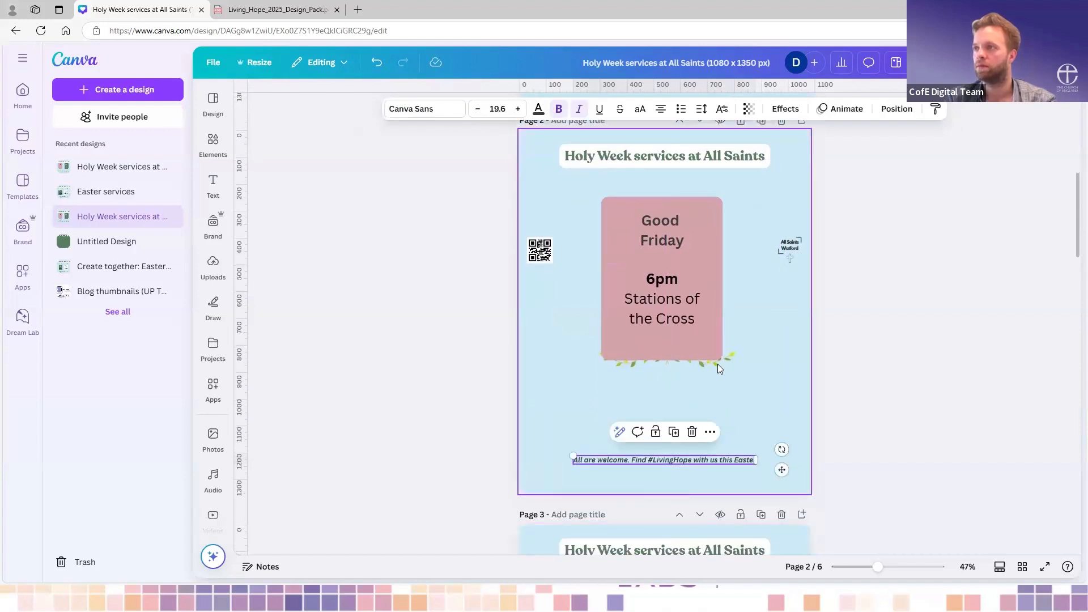
drag(726, 364, 724, 441)
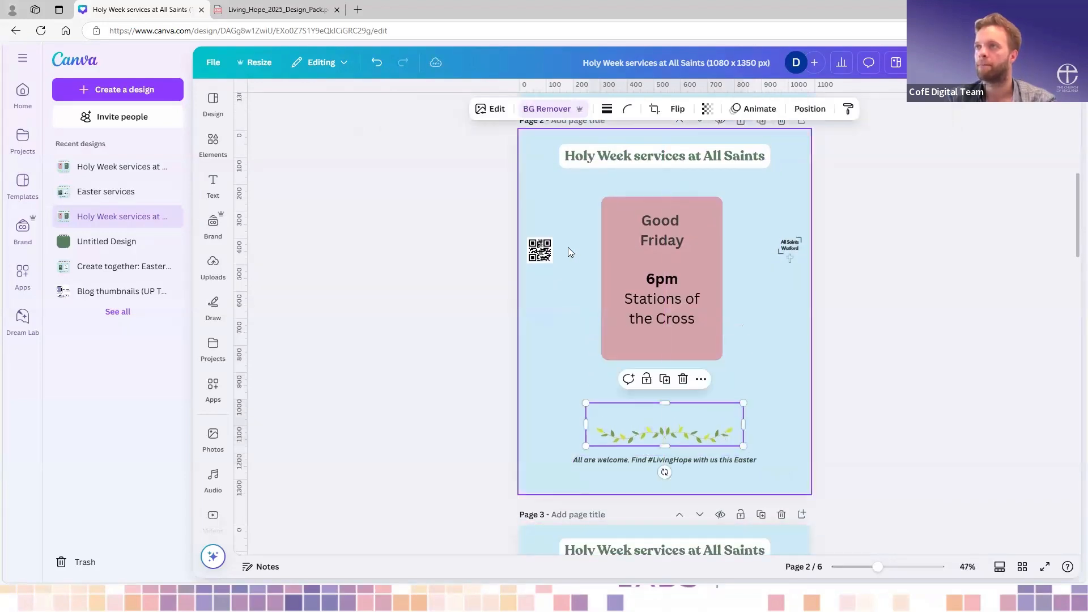
- Delete the QR code and the small All Saints Watford logo from page 2
click(542, 254)
key(Delete)
click(787, 257)
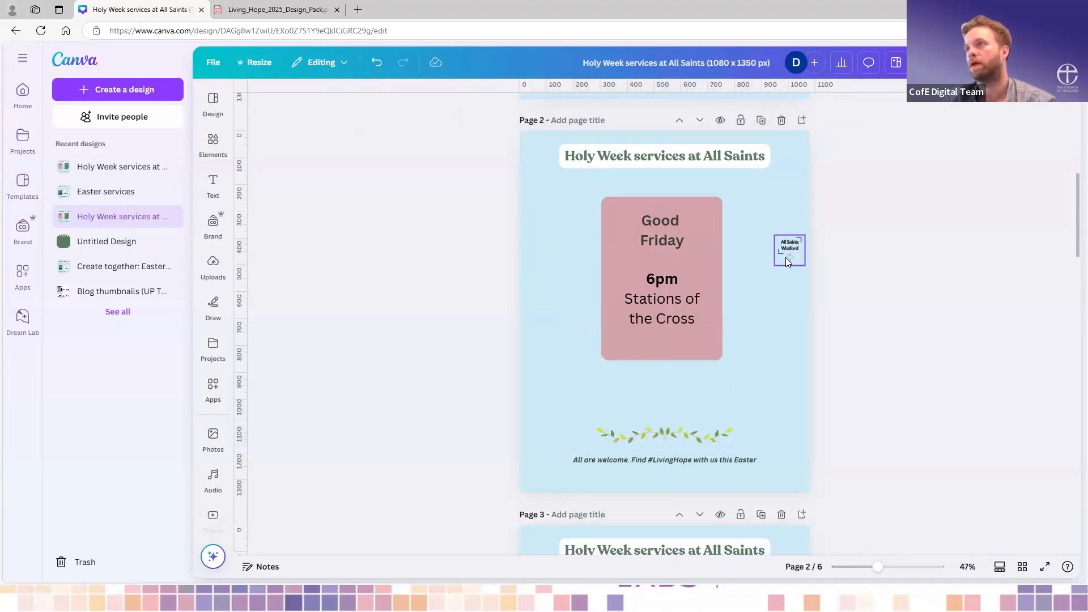
key(Delete)
- Group the Holy Saturday box on page 1 with its heading and service text
scroll(786, 258, up, 3)
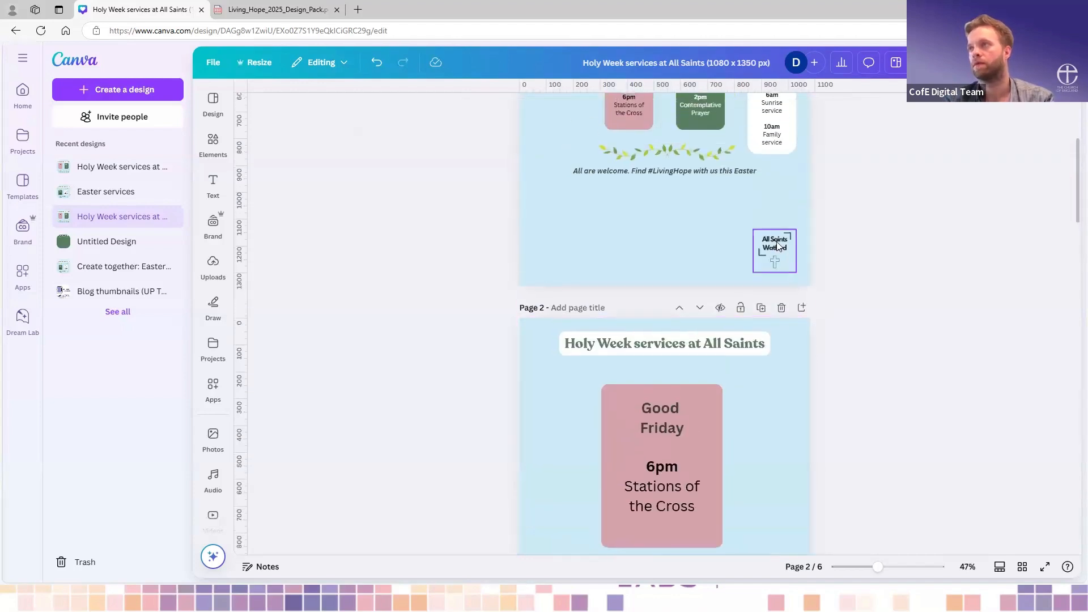
scroll(696, 282, up, 3)
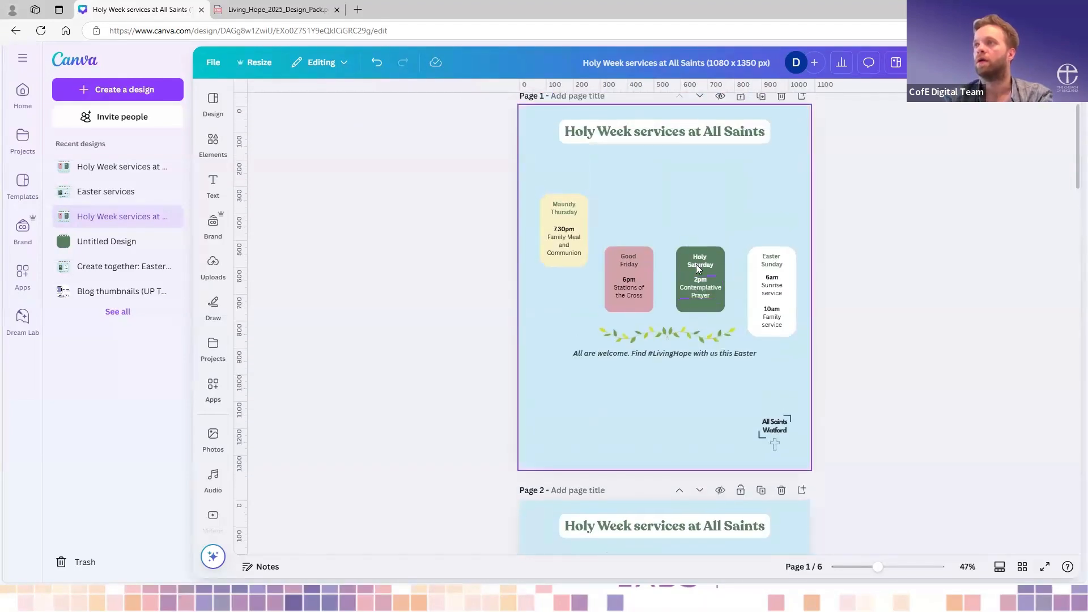
click(713, 279)
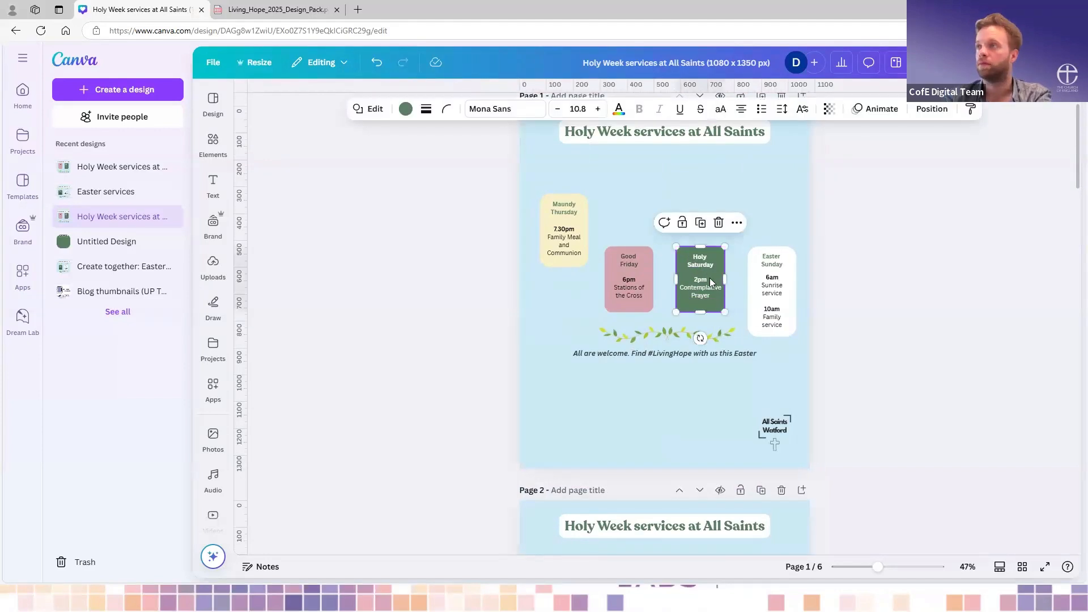
shift+click(704, 288)
shift+click(705, 259)
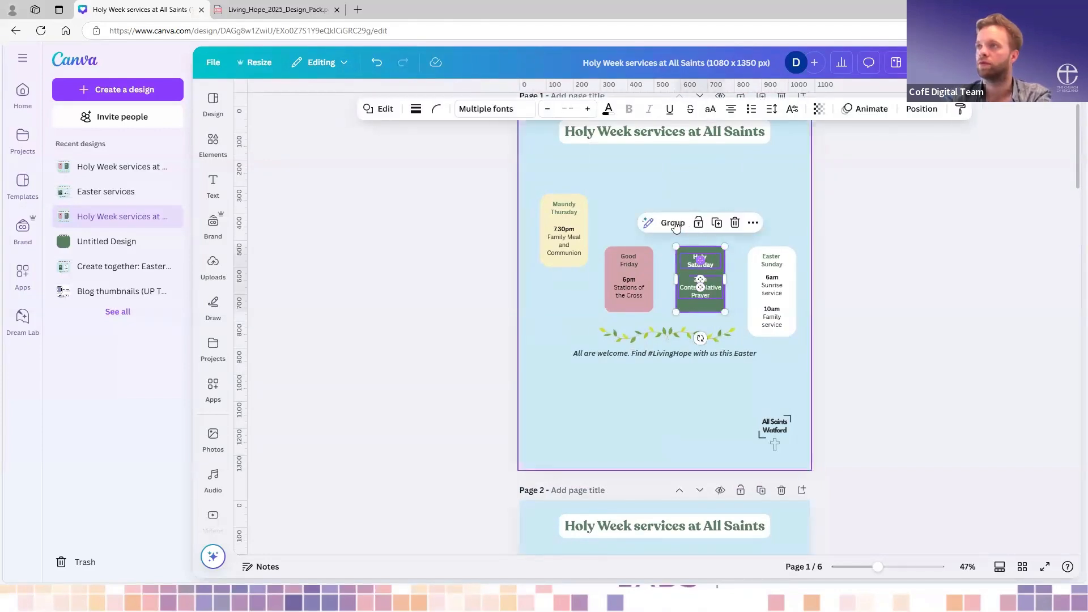
key(ctrl+g)
- Delete all four service boxes with their text and the QR code from page 3
scroll(734, 376, down, 2)
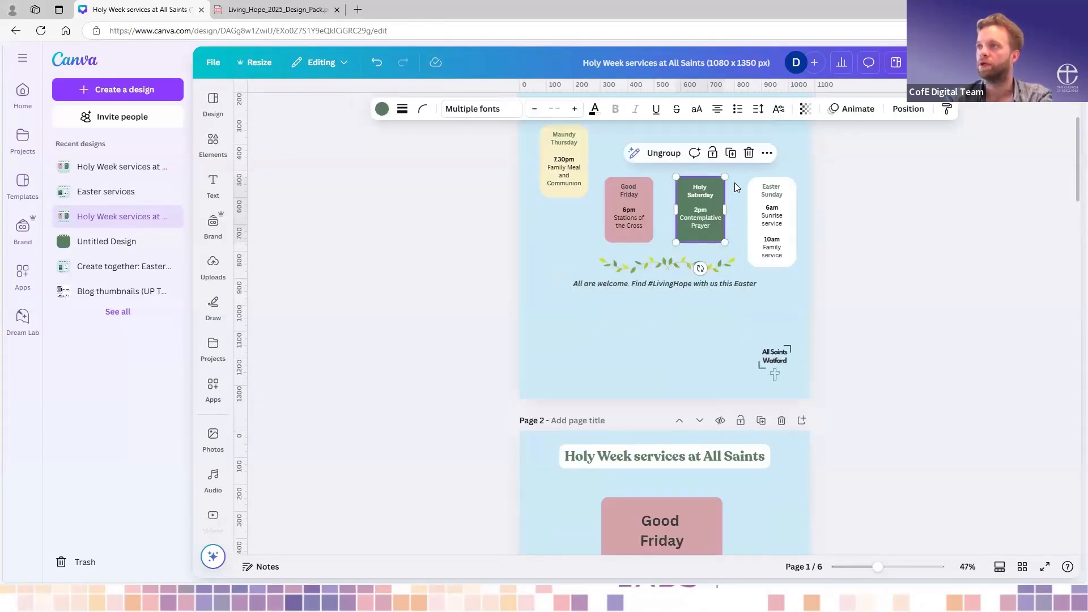
scroll(733, 249, up, 2)
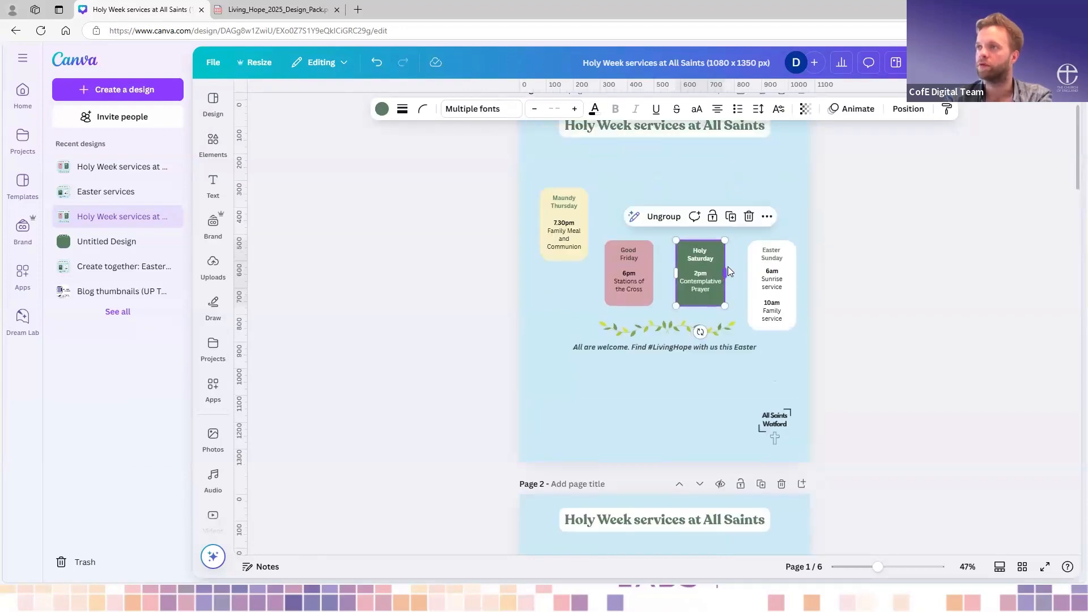
scroll(727, 266, down, 10)
scroll(730, 271, down, 6)
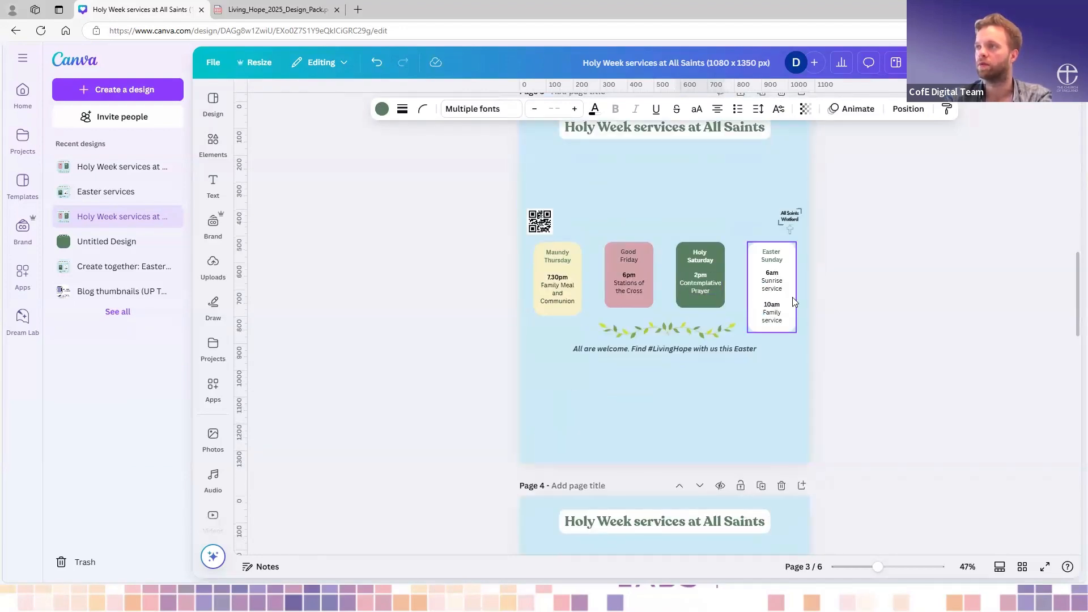
click(777, 303)
shift+click(565, 289)
shift+click(703, 273)
mouse_move(703, 273)
mouse_down()
mouse_move(608, 279)
mouse_move(707, 278)
mouse_up()
shift+click(704, 255)
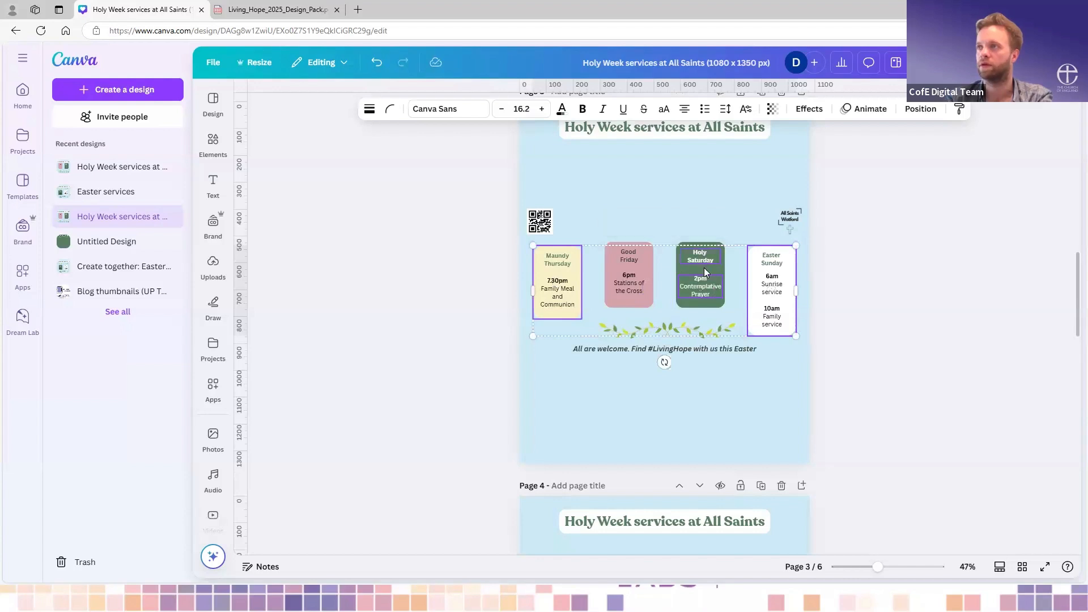
shift+click(645, 269)
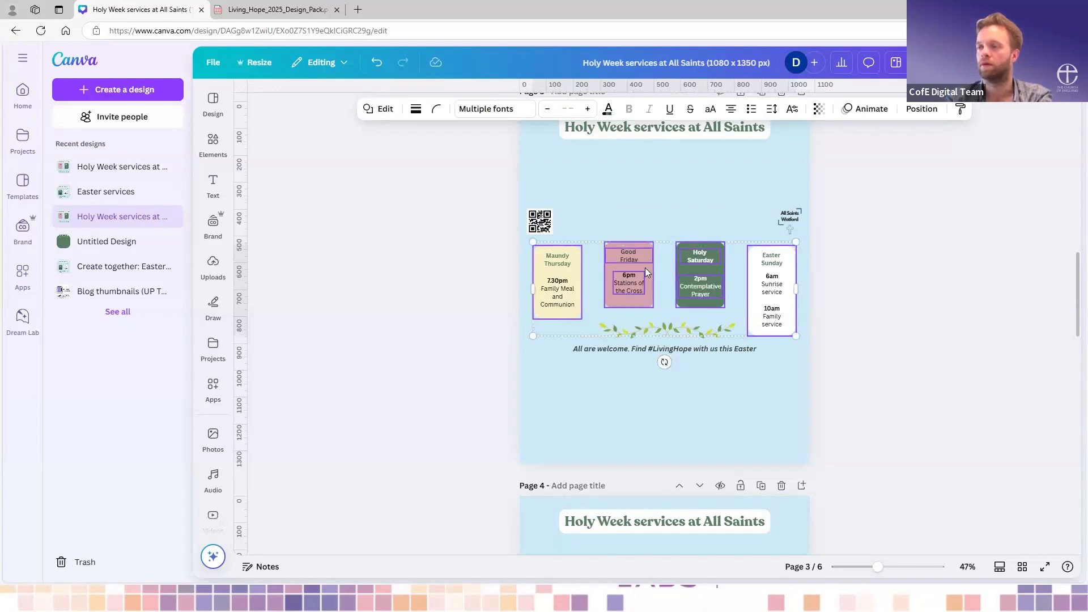
key(Delete)
click(539, 222)
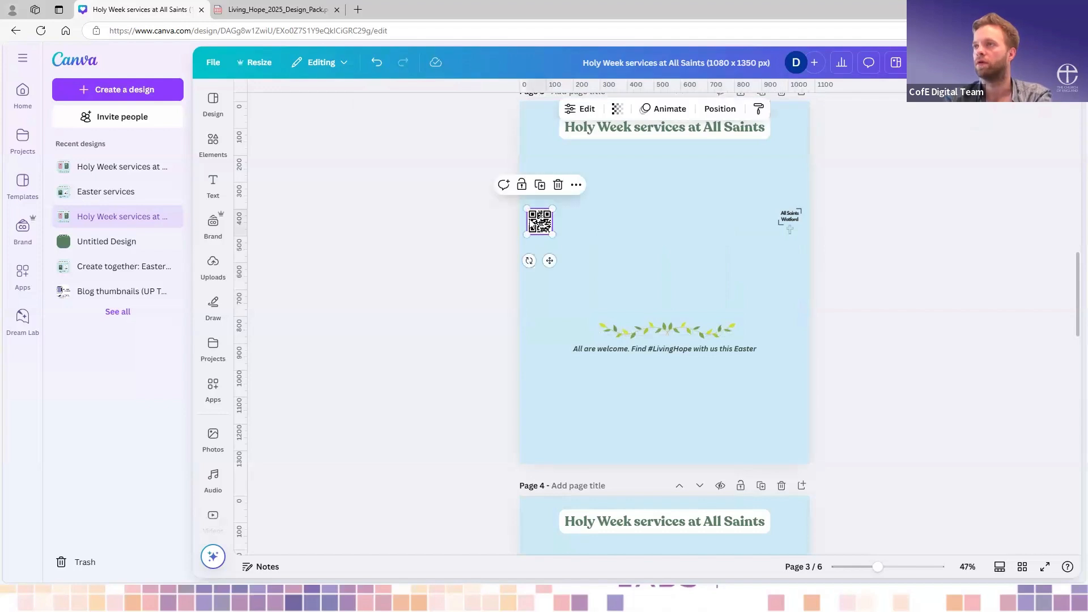
key(Delete)
- Cut the grouped Holy Saturday box from page 1 and paste it onto page 3, enlarged and left of the page's centre
scroll(689, 272, up, 6)
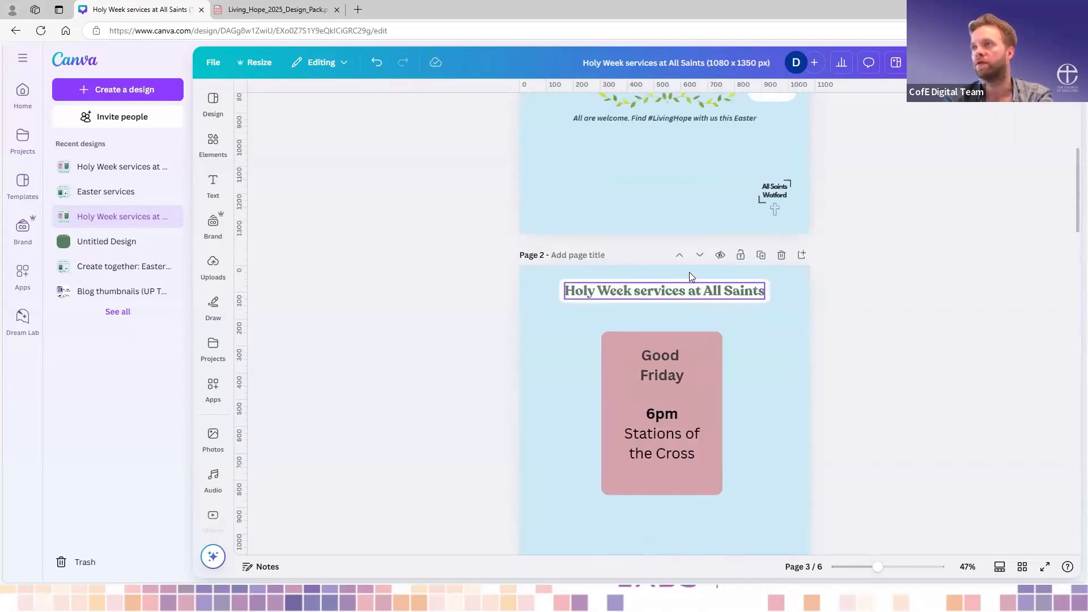
click(708, 269)
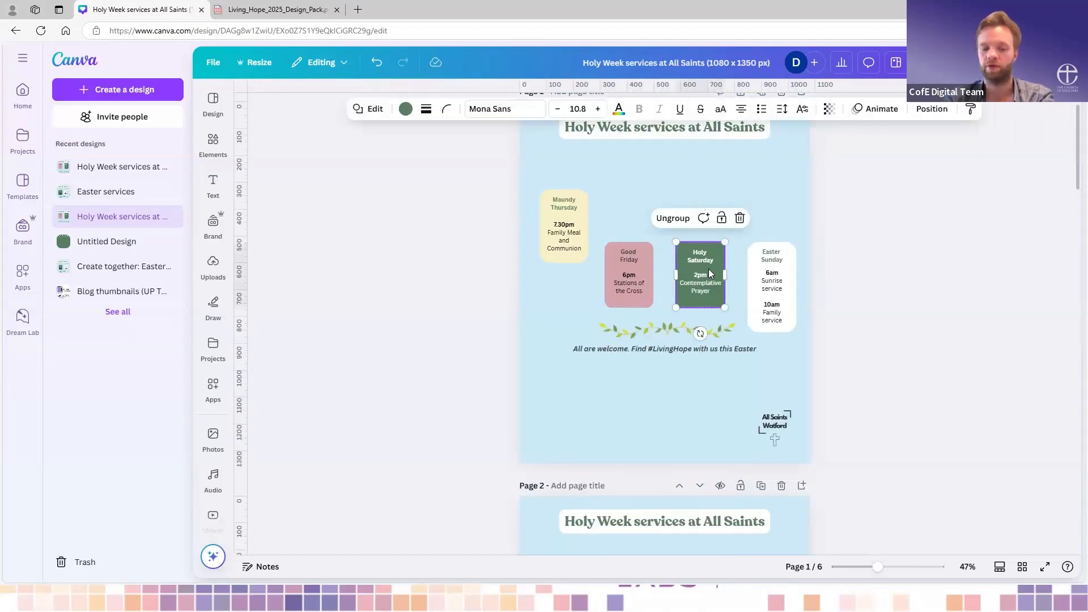
scroll(707, 285, down, 10)
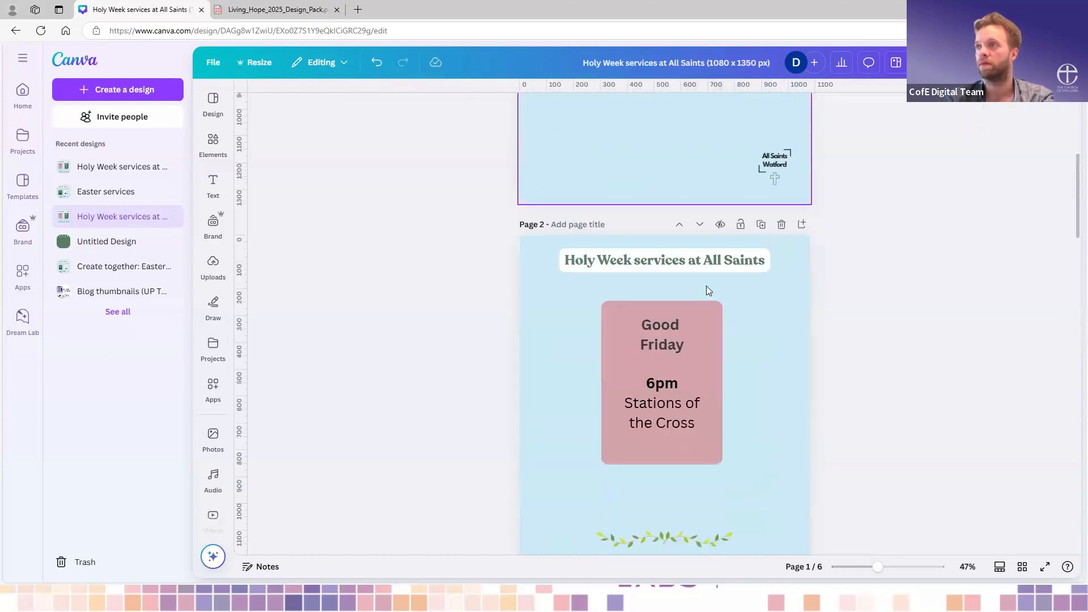
click(669, 282)
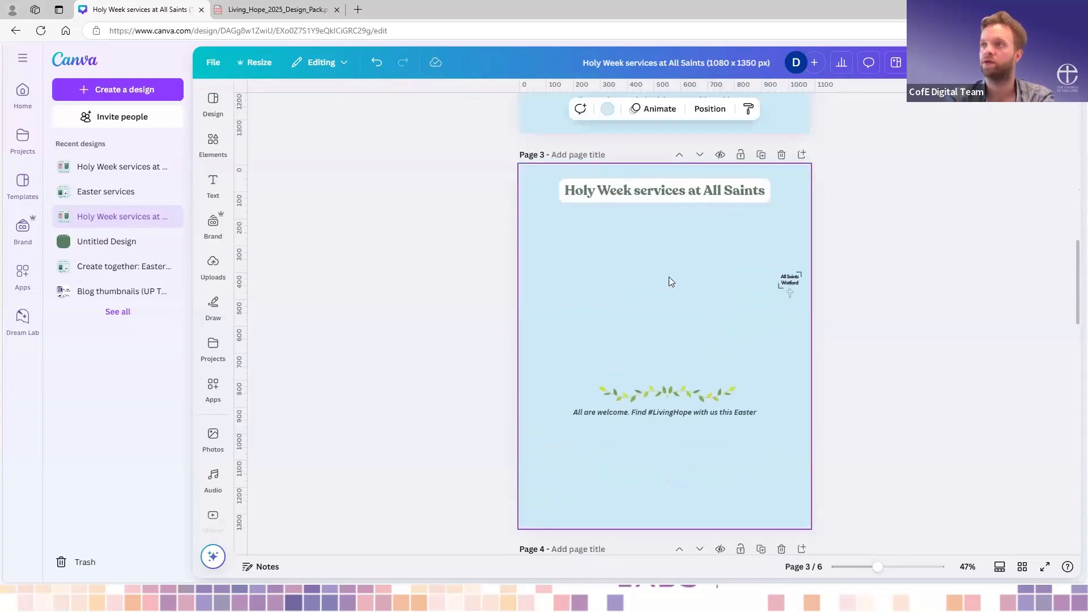
key(ctrl+v)
drag(646, 298, 537, 264)
drag(651, 349, 607, 379)
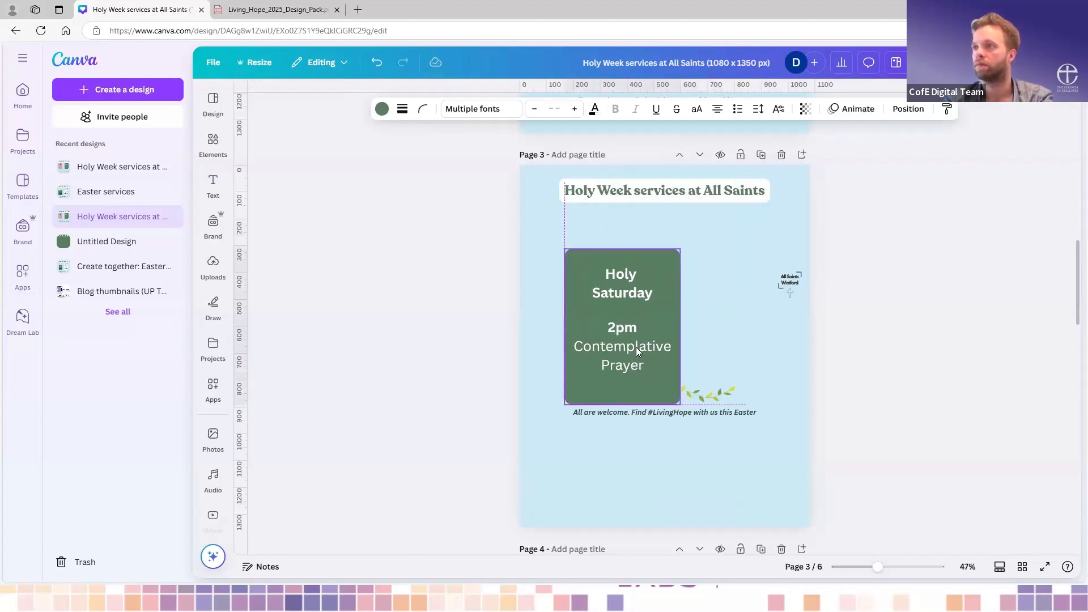
- Move the "All are welcome" line and the leaf garland down to the foot of page 3
drag(701, 434, 701, 531)
drag(715, 396, 712, 487)
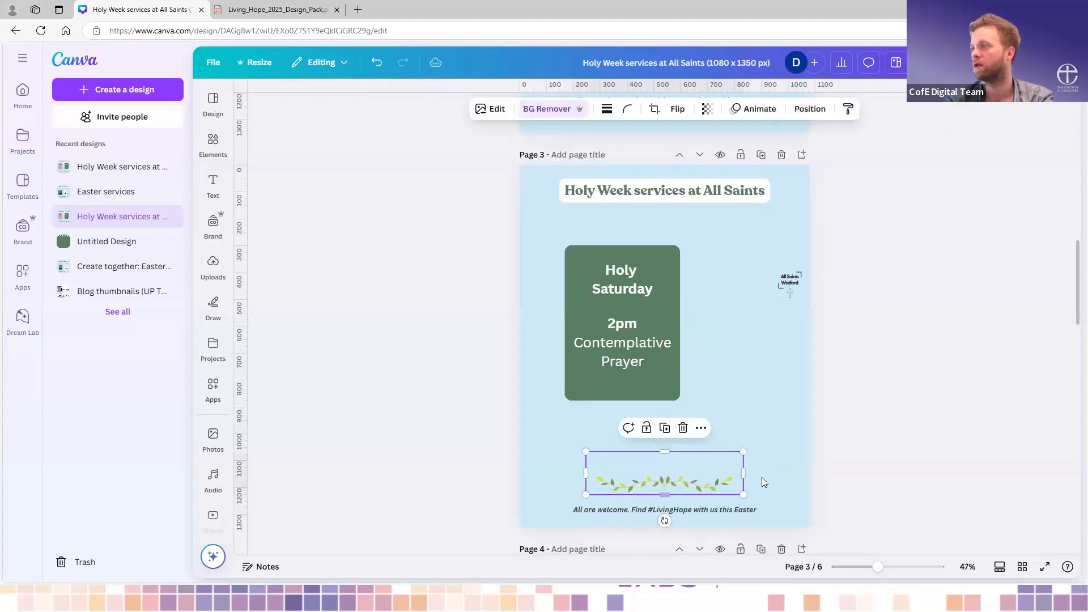
click(705, 352)
- Place the All Saints Watford logo, enlarged, in the lower-right corner of page 3
drag(792, 279, 787, 489)
key(Escape)
click(780, 487)
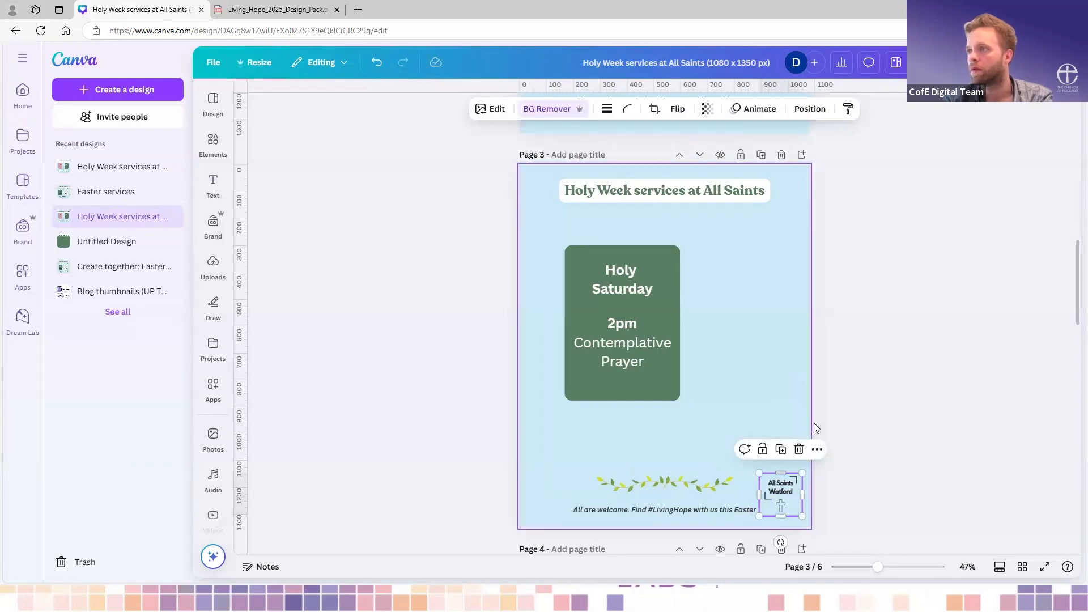
click(790, 373)
- Shift the grouped Good Friday box slightly left on page 2
scroll(749, 329, up, 5)
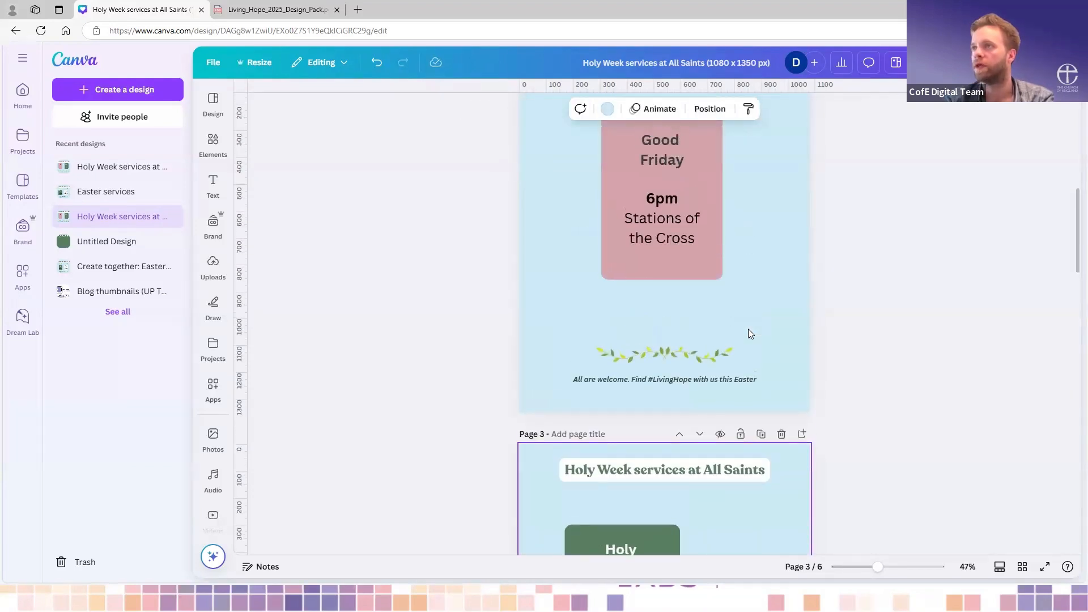
drag(707, 296, 691, 306)
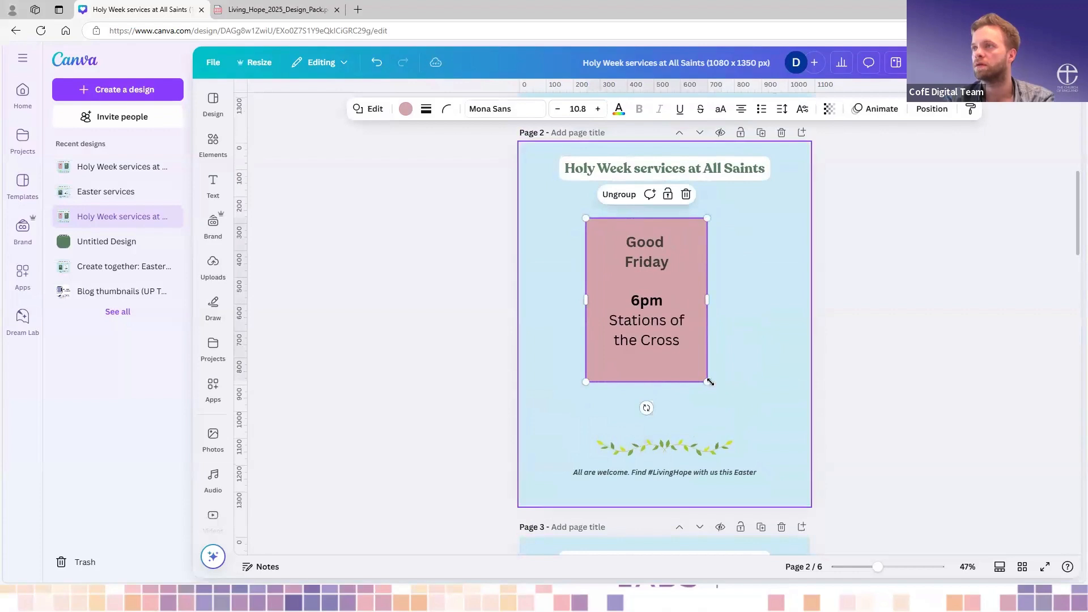
scroll(753, 407, down, 5)
- Delete the Good Friday box and all its text from page 1
scroll(753, 407, up, 12)
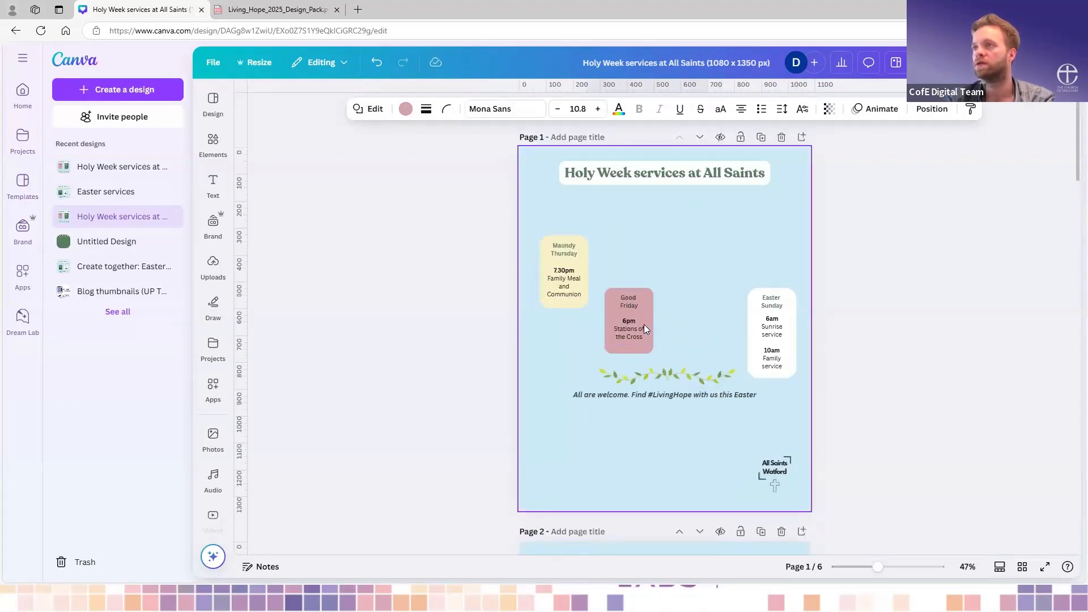
drag(641, 323, 649, 322)
click(574, 283)
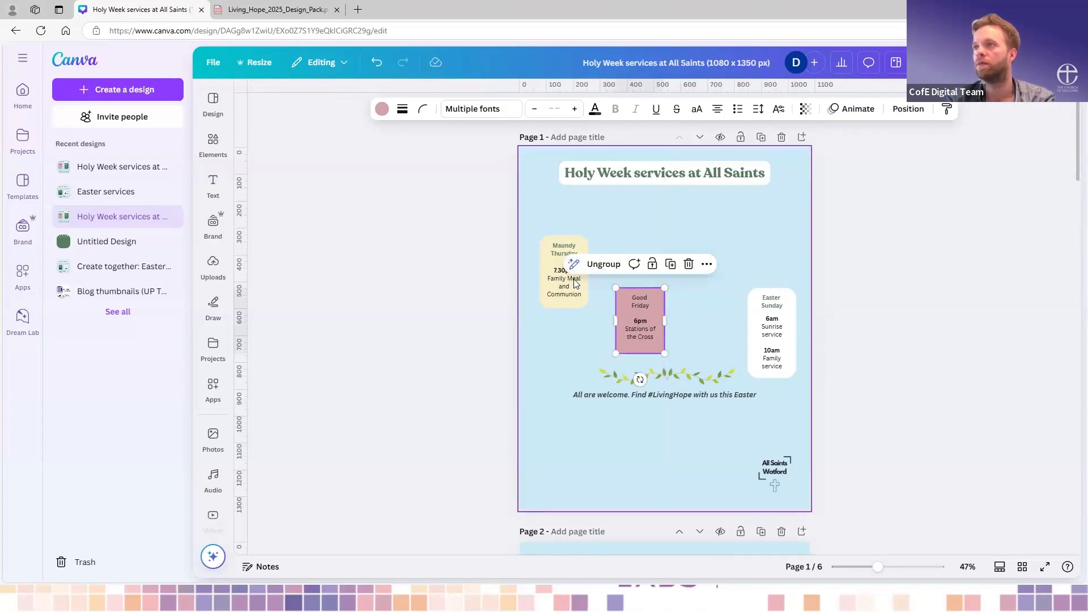
click(566, 287)
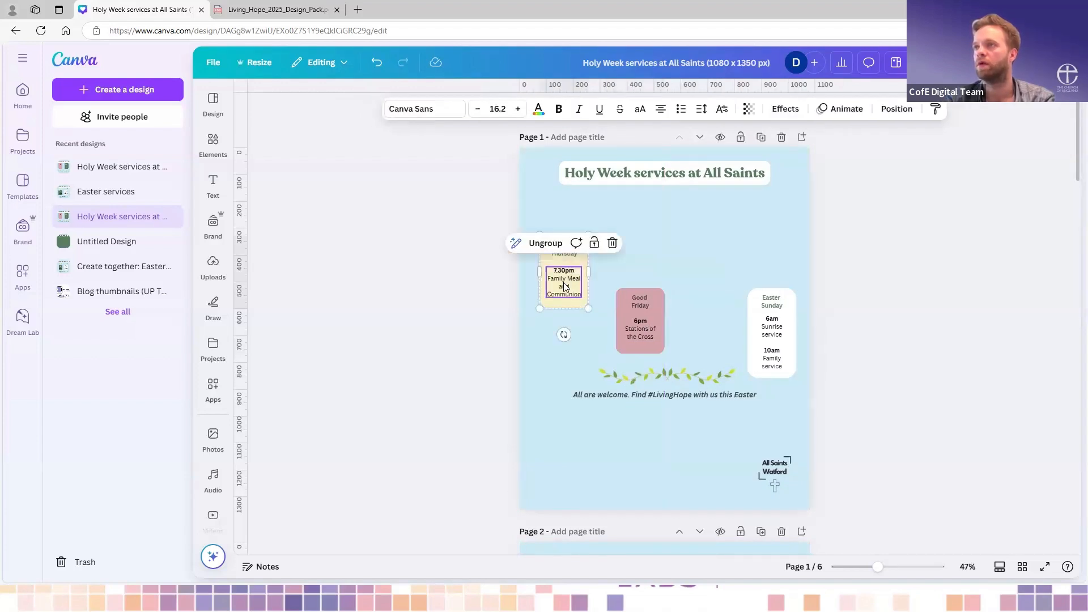
click(659, 324)
key(Delete)
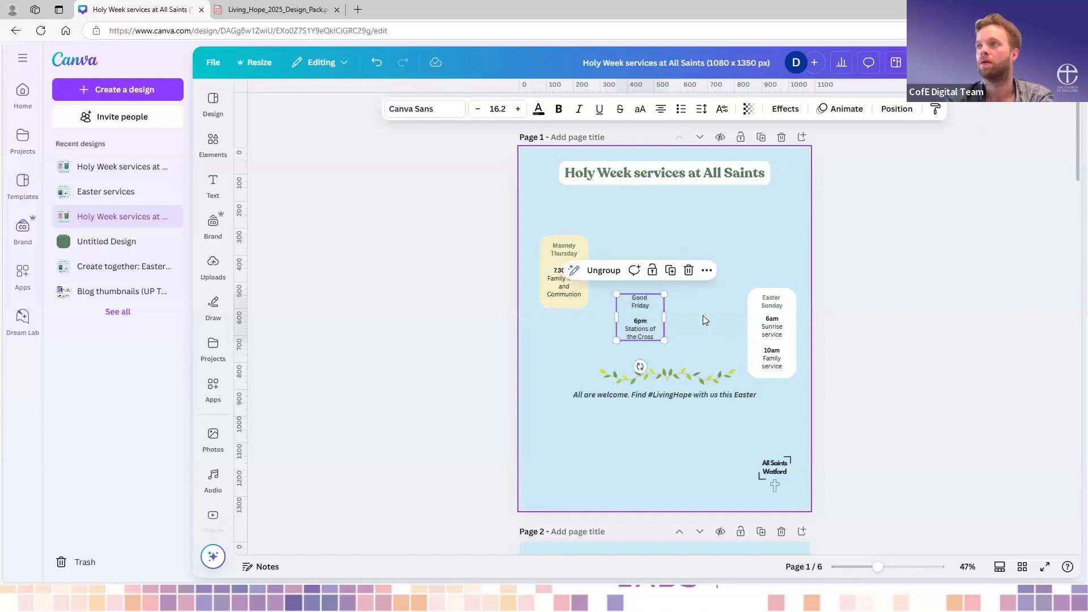
click(636, 326)
key(Delete)
click(644, 299)
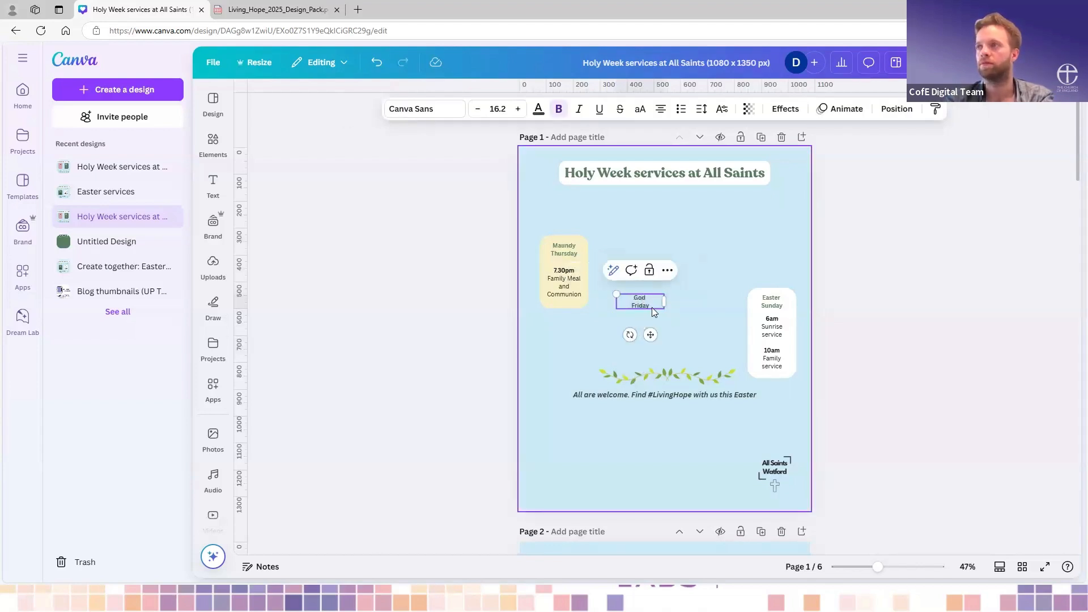
key(Delete)
- Cut the grouped Easter Sunday box from page 1
click(770, 331)
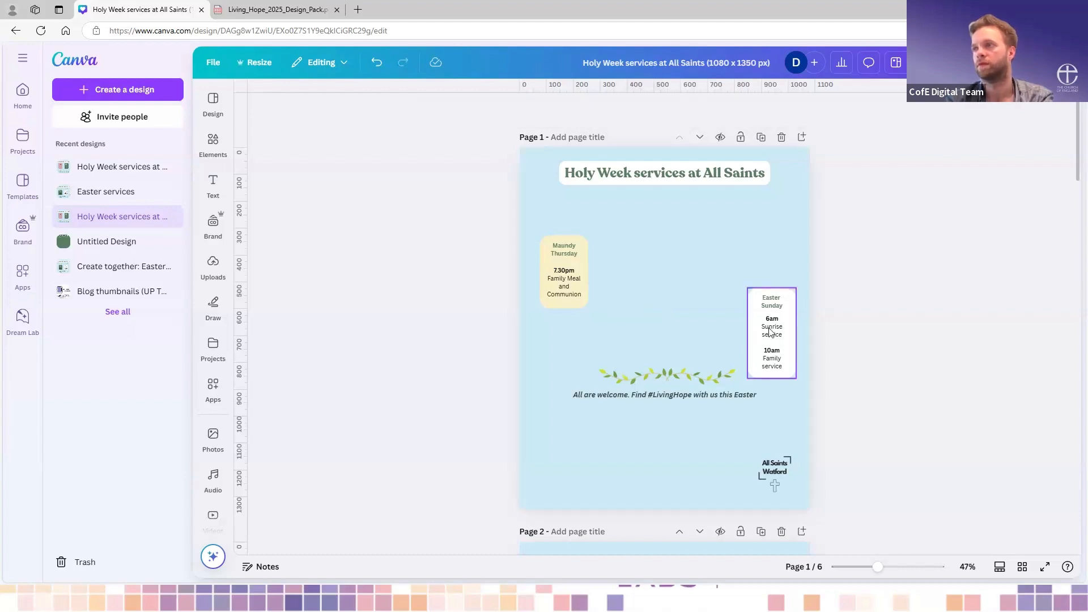
click(758, 307)
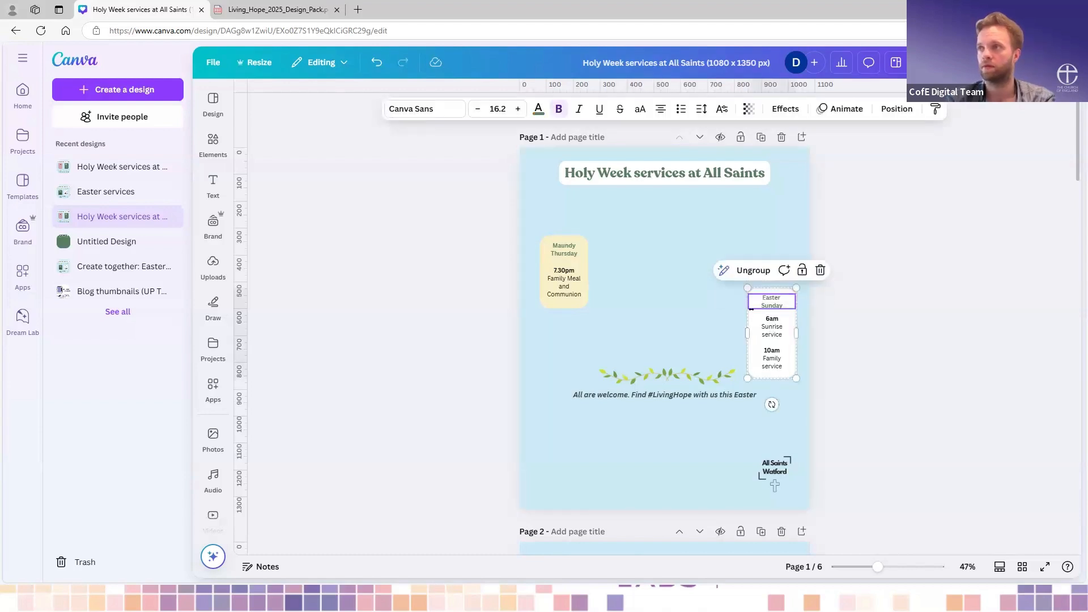
key(Escape)
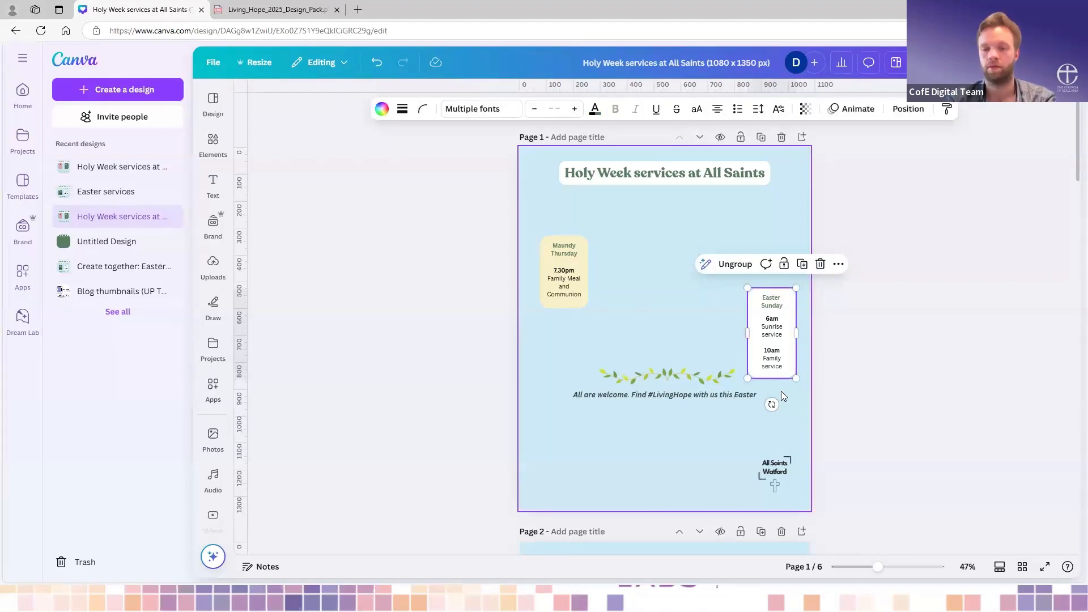
key(Escape)
- Duplicate page 3 with its enlarged Holy Saturday box
scroll(781, 391, down, 10)
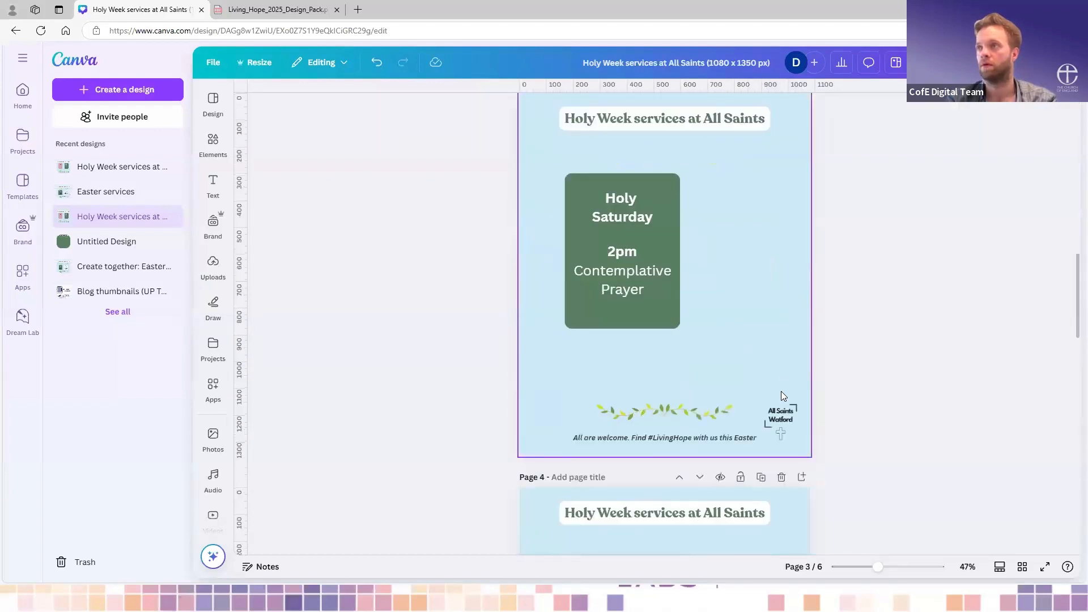
scroll(737, 425, down, 2)
click(704, 460)
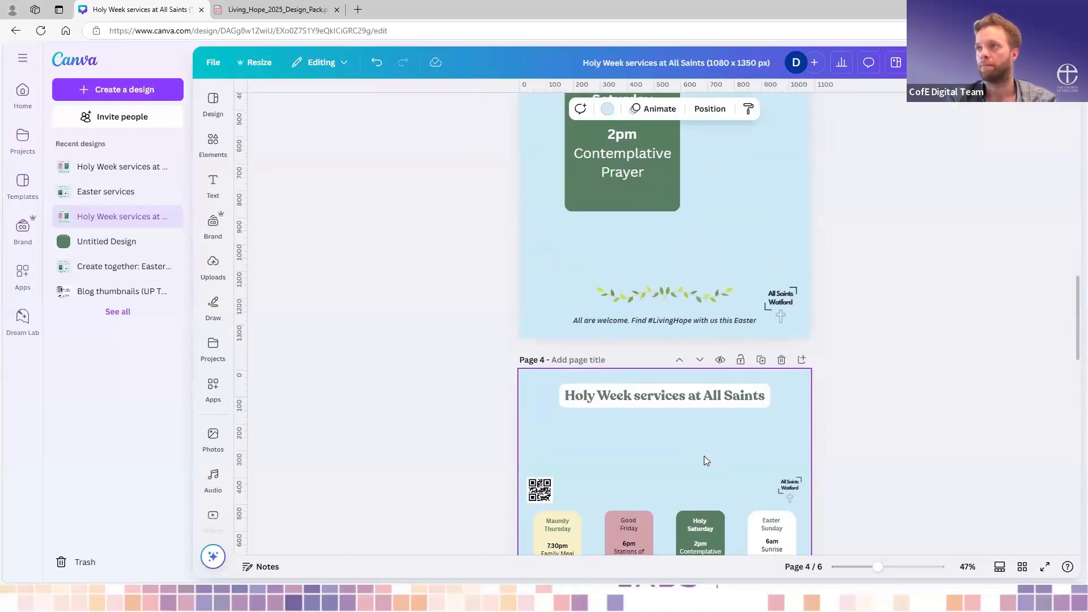
scroll(704, 457, up, 3)
scroll(728, 454, down, 2)
scroll(728, 454, up, 2)
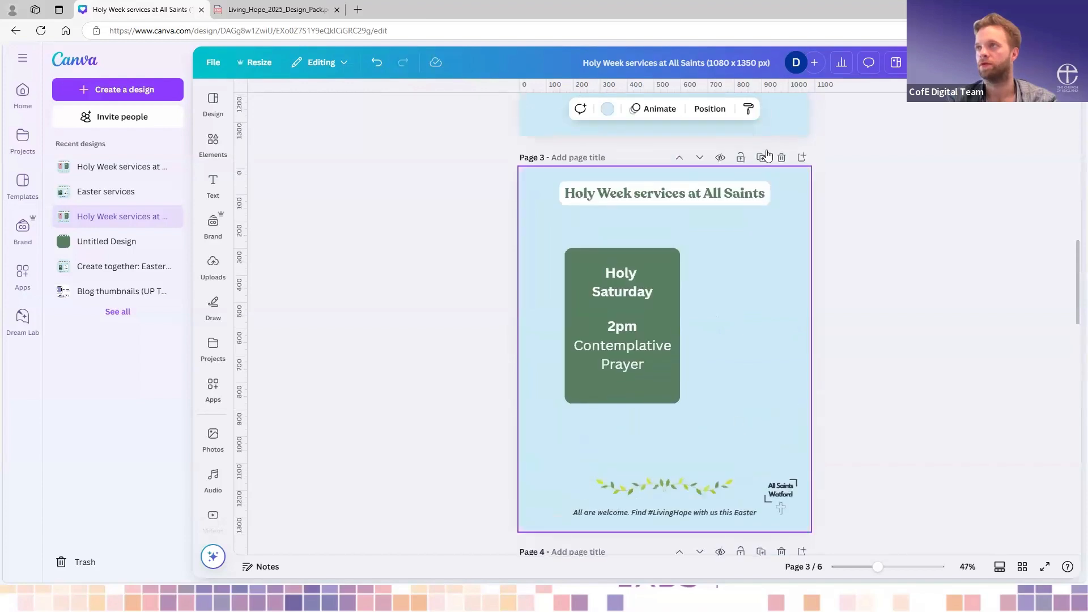
click(761, 157)
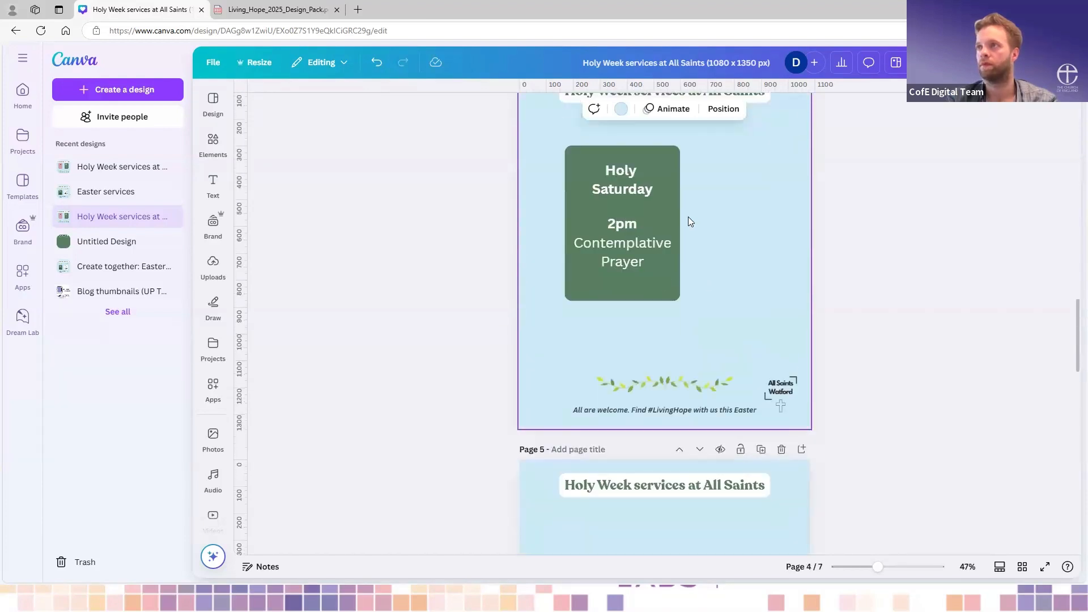
- Delete the 2pm service text from the Holy Saturday box on page 4 and shift the box left
click(647, 221)
key(Delete)
mouse_move(634, 222)
mouse_down()
mouse_move(739, 222)
mouse_move(720, 206)
mouse_move(627, 226)
mouse_up()
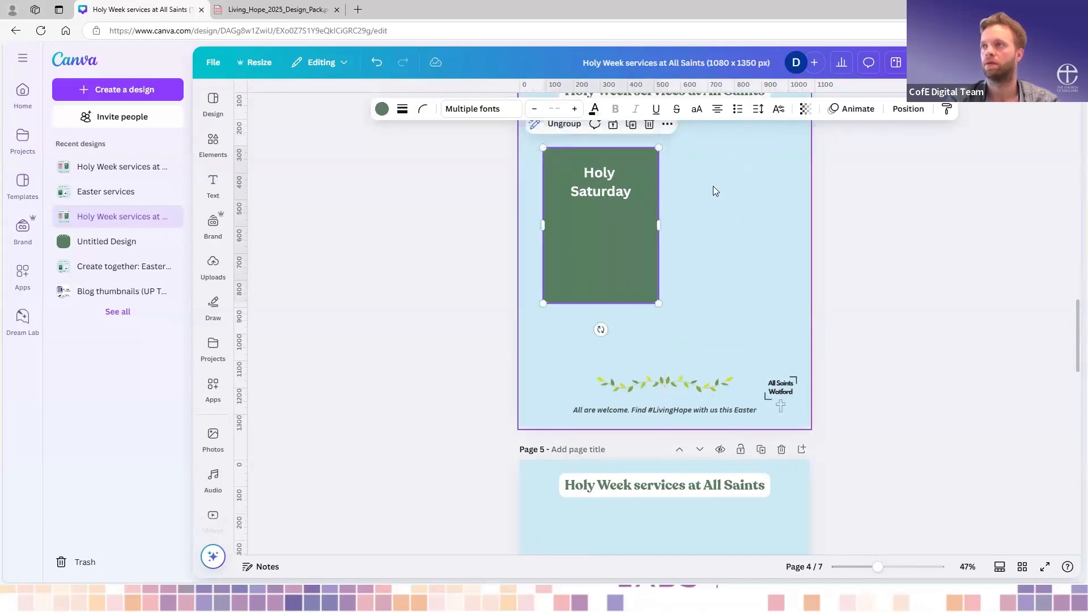
- Paste the Easter Sunday box onto page 4 and enlarge it slightly beside the green box
click(713, 187)
key(ctrl+v)
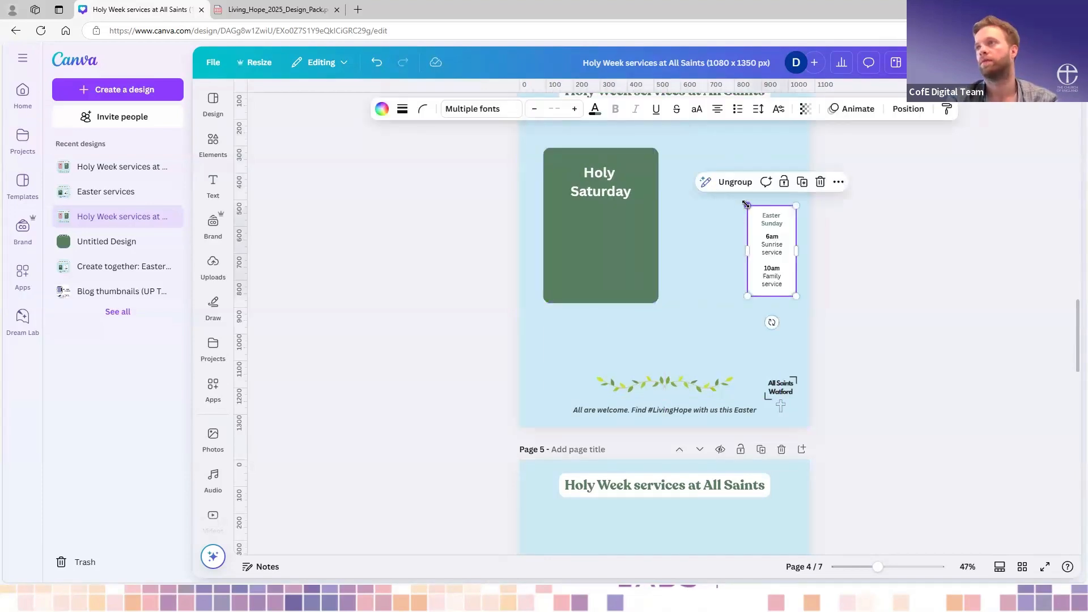
drag(694, 193, 732, 176)
- Delete the rest of the green Holy Saturday box from page 4
click(597, 179)
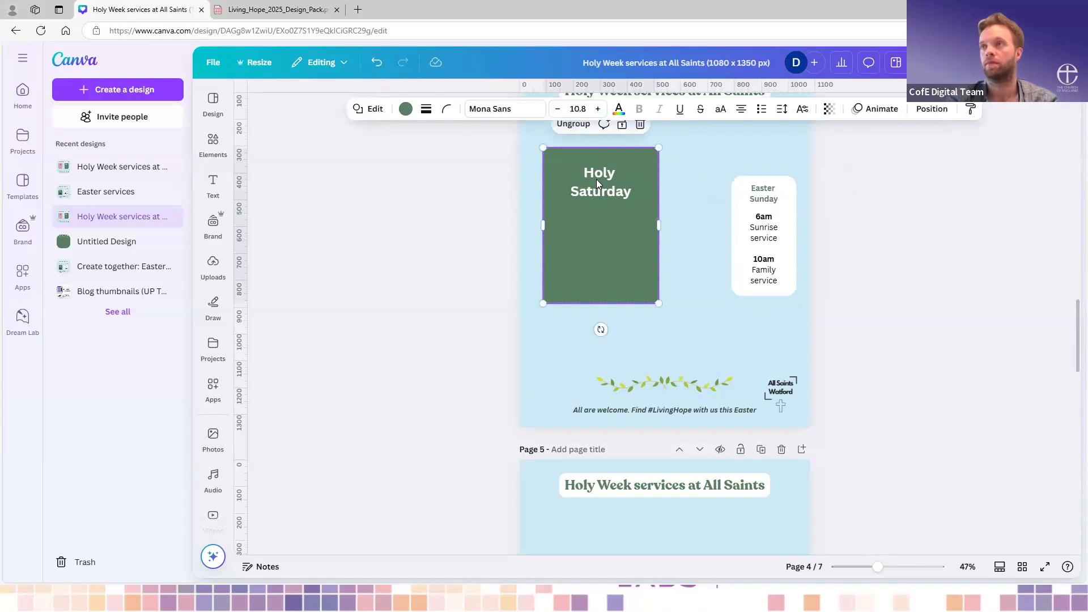
key(Delete)
click(596, 179)
key(Delete)
- Move the Easter Sunday box left of page 4's centre and enlarge it to fill the space between heading and garland
drag(742, 225, 595, 205)
drag(651, 276, 741, 329)
scroll(741, 329, up, 2)
drag(671, 357, 664, 334)
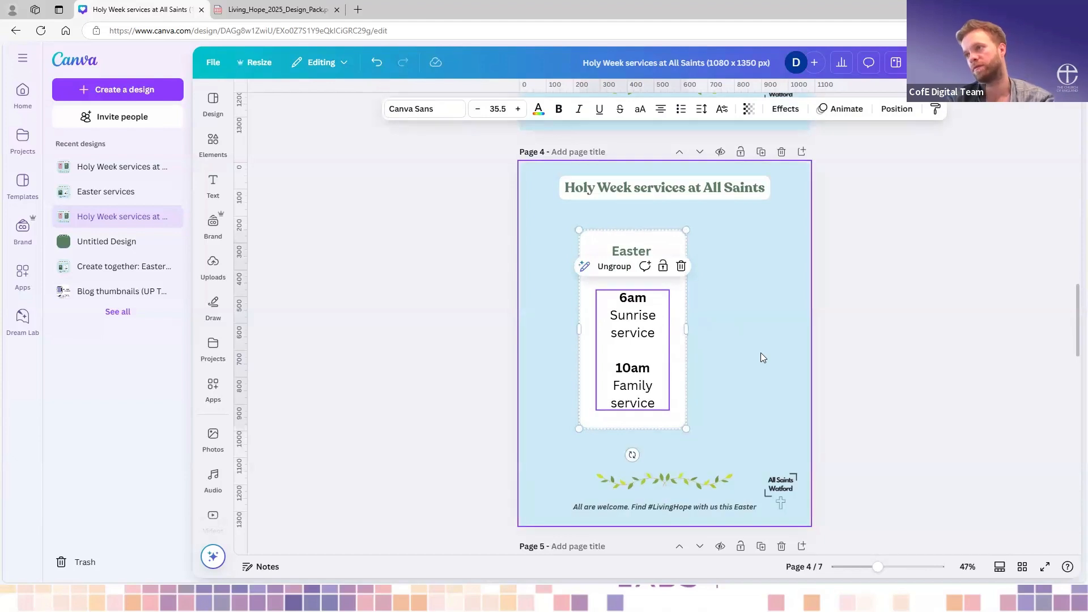
- Lower the grouped Holy Saturday box slightly on page 3
scroll(740, 329, up, 7)
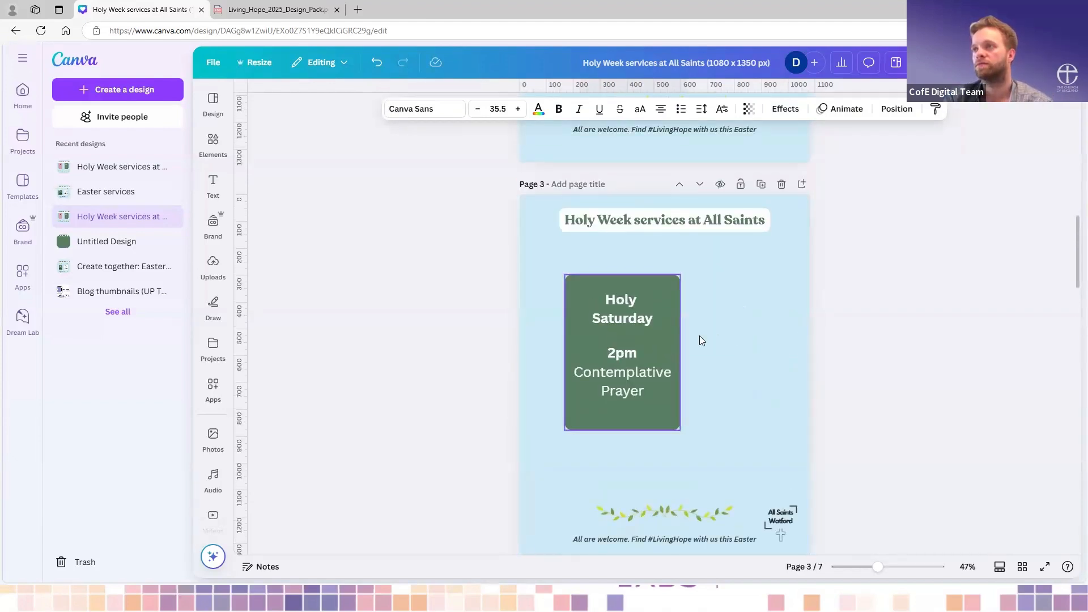
mouse_move(662, 342)
mouse_down()
mouse_move(677, 343)
mouse_move(652, 343)
mouse_up()
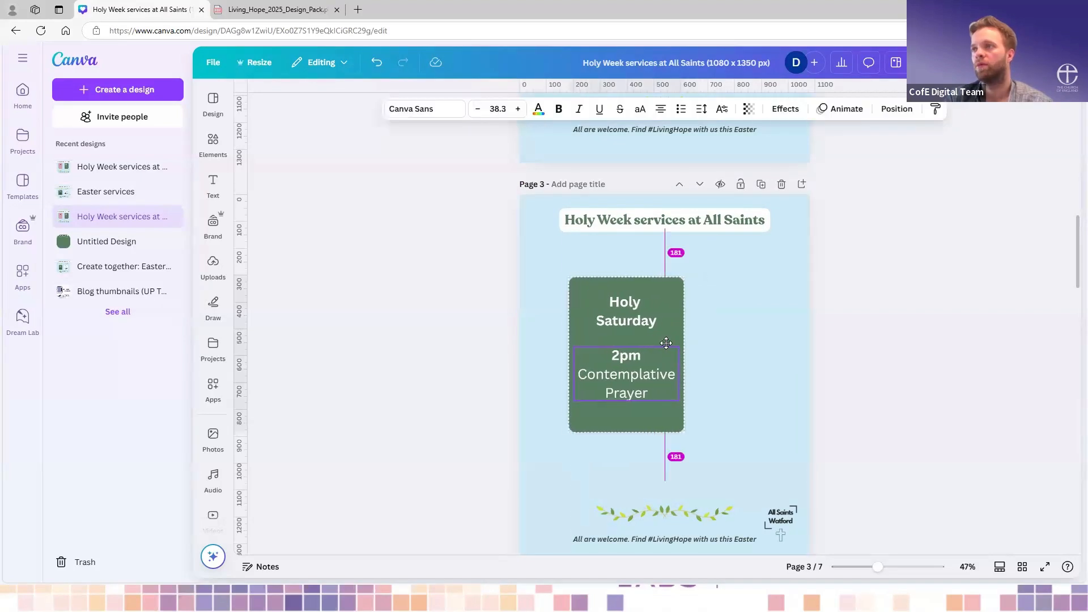
click(786, 330)
scroll(786, 329, up, 1)
scroll(786, 329, down, 1)
drag(638, 375, 637, 388)
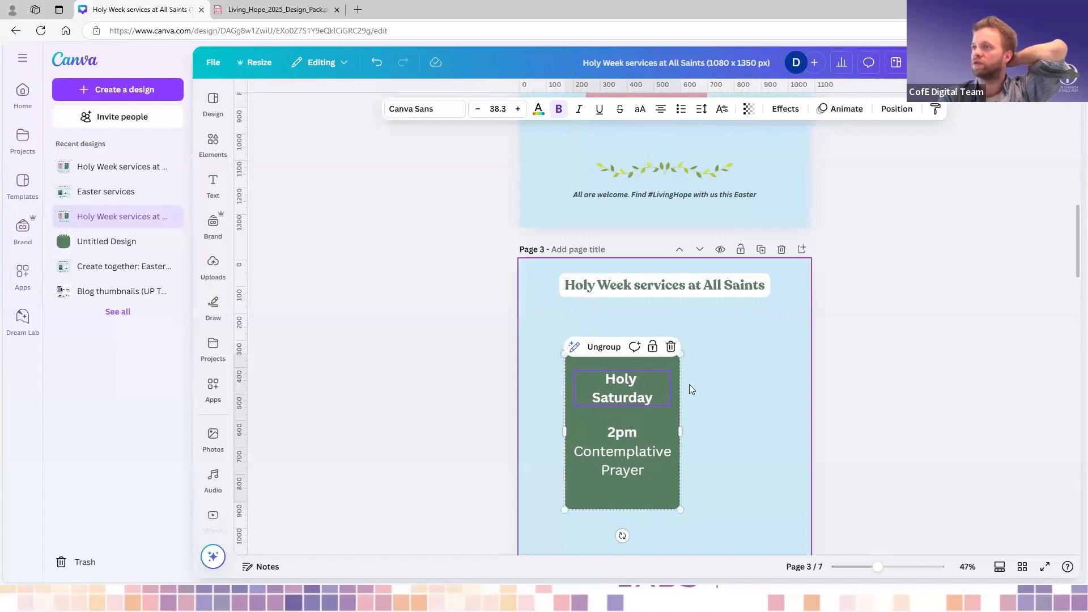
- Move the "All are welcome" line and the leaf garland down to the foot of page 1
scroll(689, 385, up, 4)
scroll(735, 276, up, 5)
scroll(735, 275, down, 1)
scroll(736, 275, up, 1)
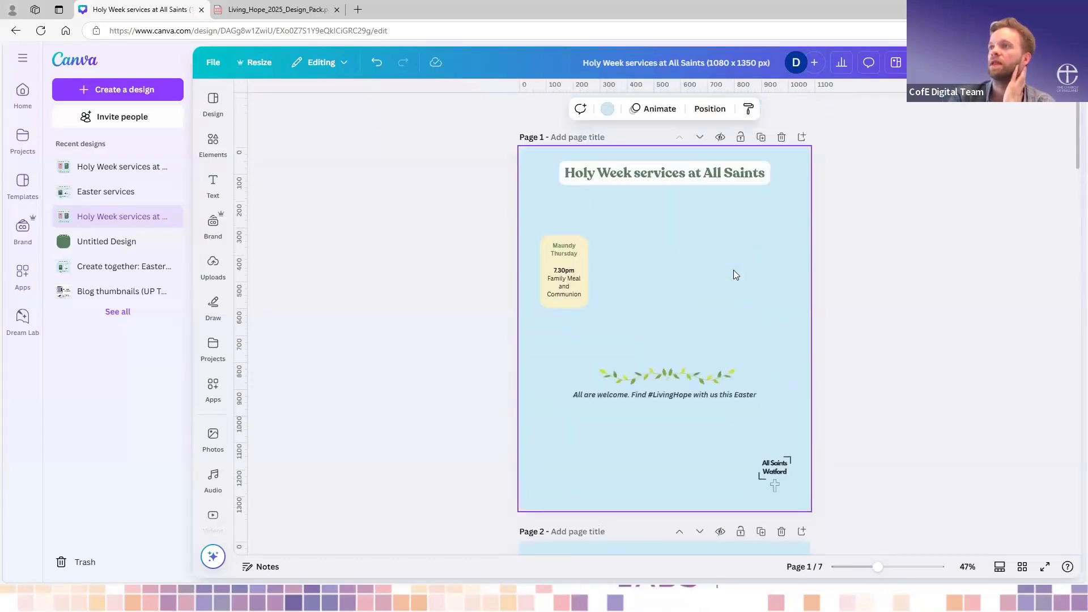
click(687, 392)
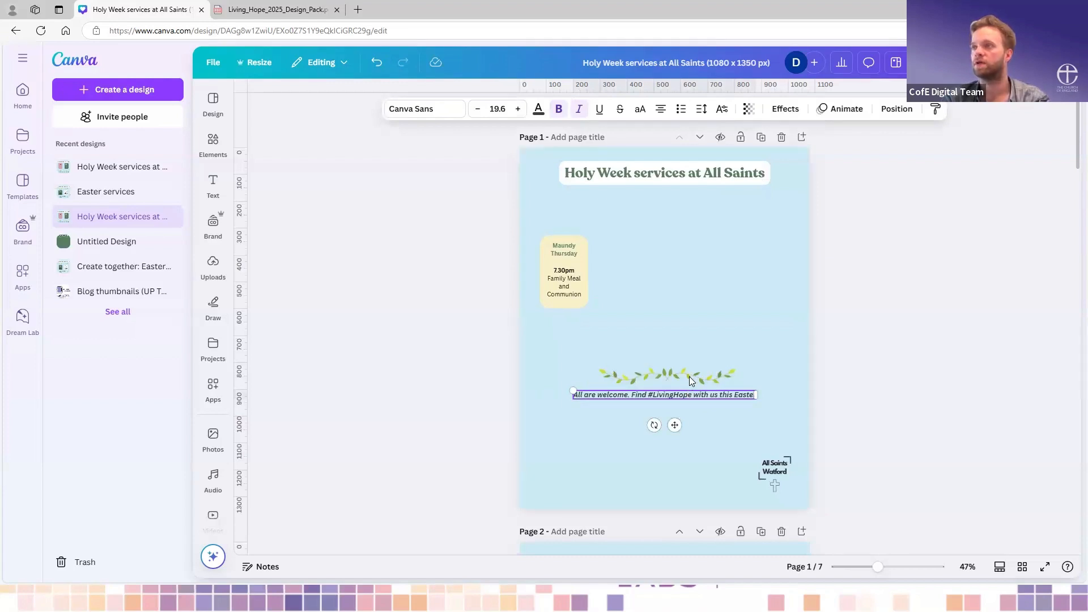
shift+click(682, 379)
drag(675, 414, 676, 517)
click(738, 353)
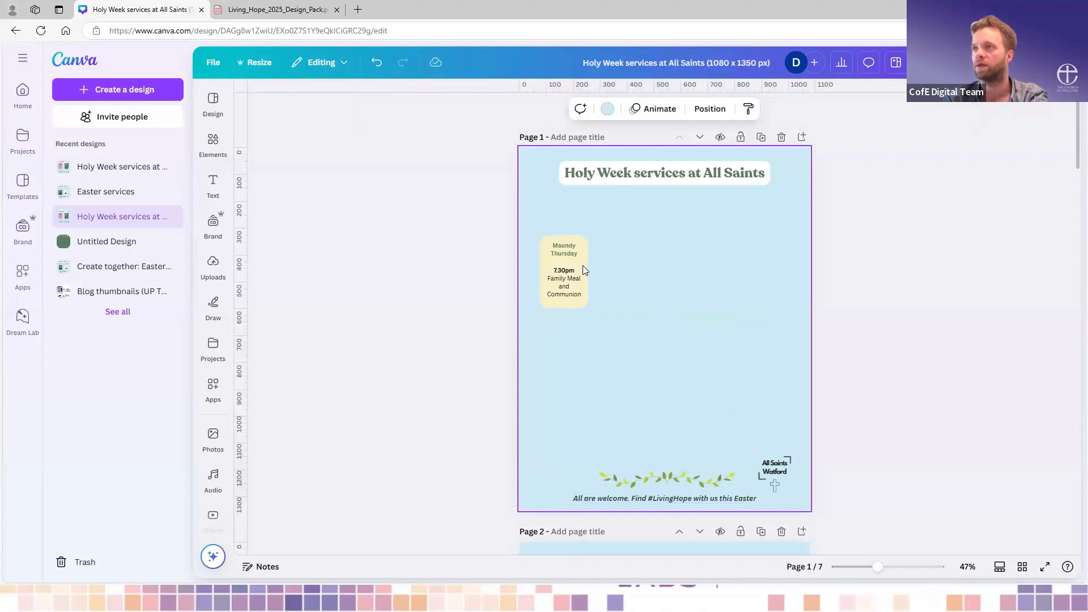
- Enlarge the grouped Maundy Thursday box on page 1 and position it left of the page's centre
click(582, 265)
drag(597, 313, 720, 379)
drag(622, 333, 647, 318)
scroll(212, 504, down, 1)
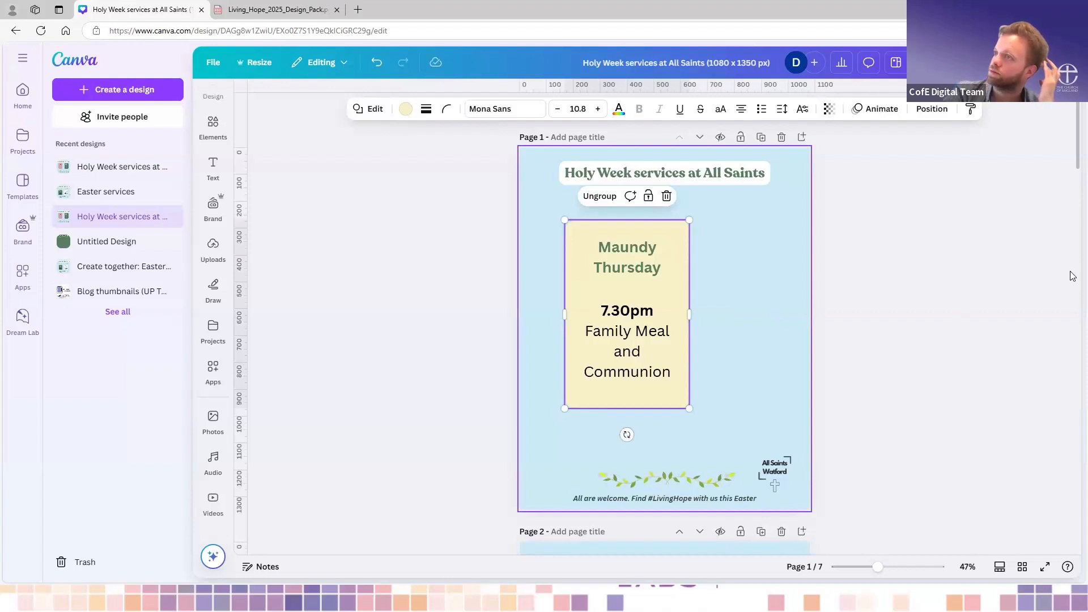
click(727, 316)
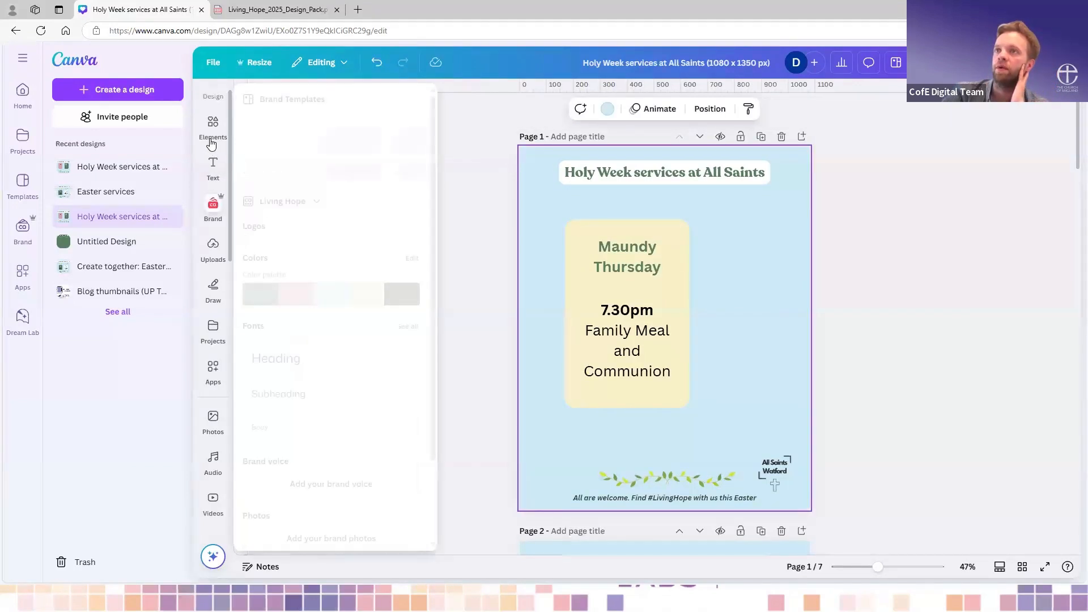
- Upload four photos from the Canva create Lent folder: the Easter stock photo, bread and chalice, sunrise, and RS105_july-pic
click(213, 246)
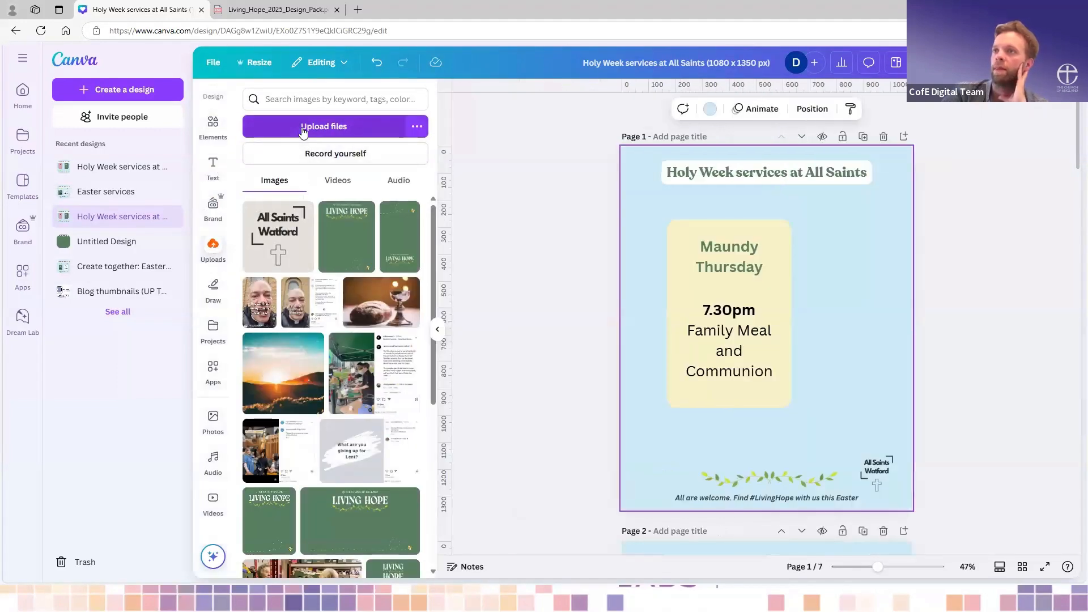
click(323, 126)
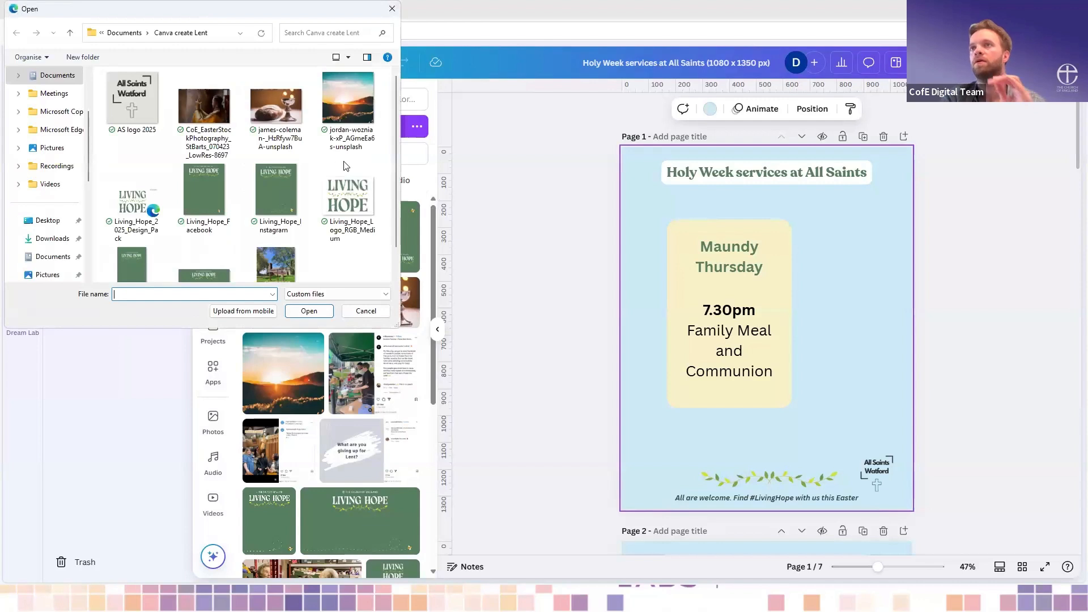
click(210, 100)
click(278, 108)
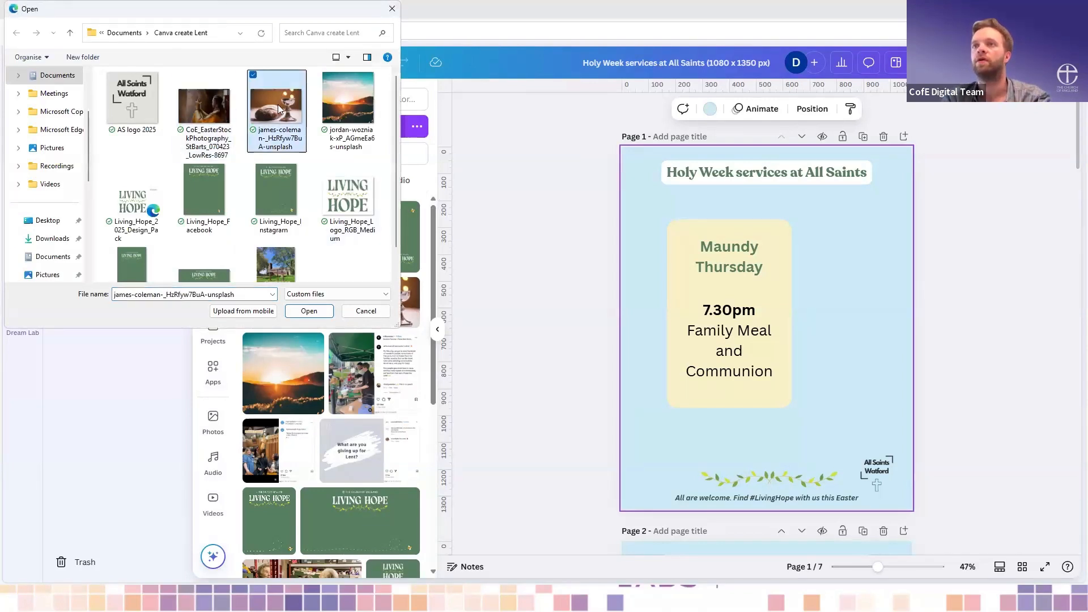
ctrl+click(213, 115)
ctrl+click(349, 105)
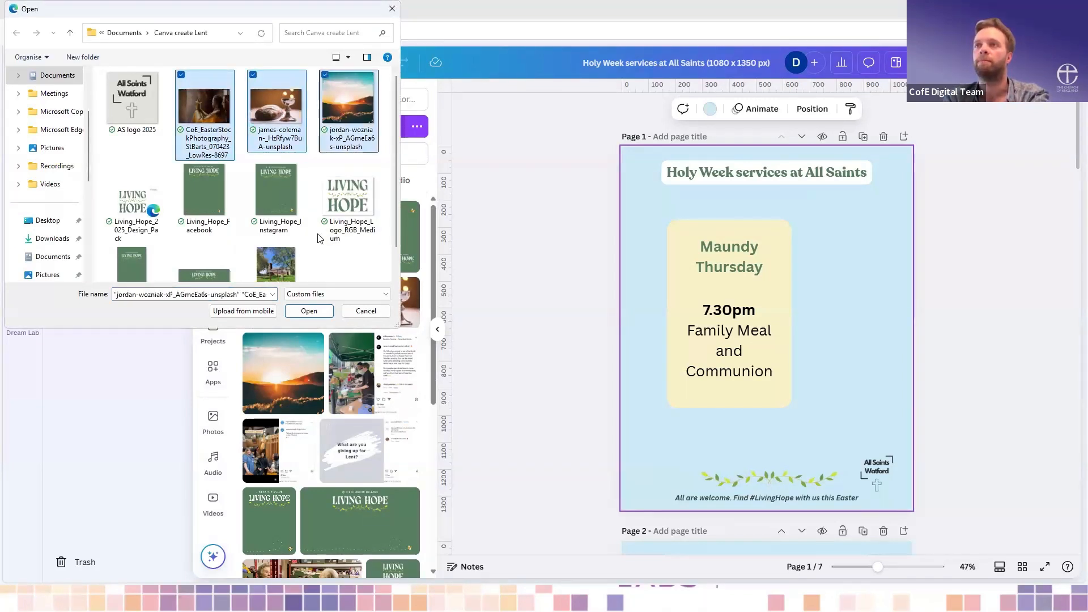
ctrl+shift+click(276, 265)
click(289, 244)
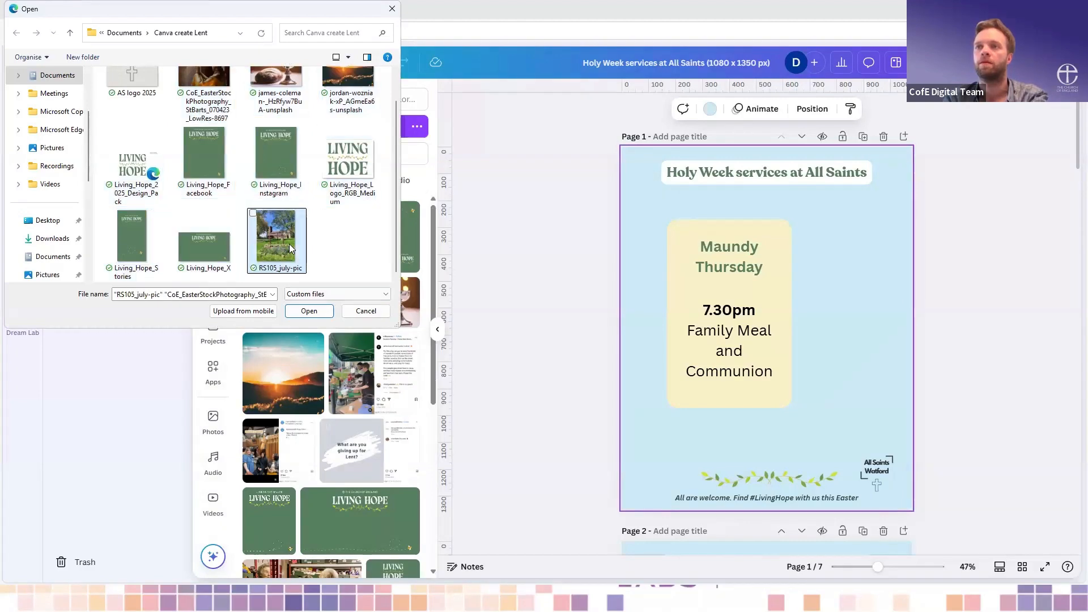
scroll(289, 243, up, 1)
ctrl+click(215, 115)
ctrl+click(270, 111)
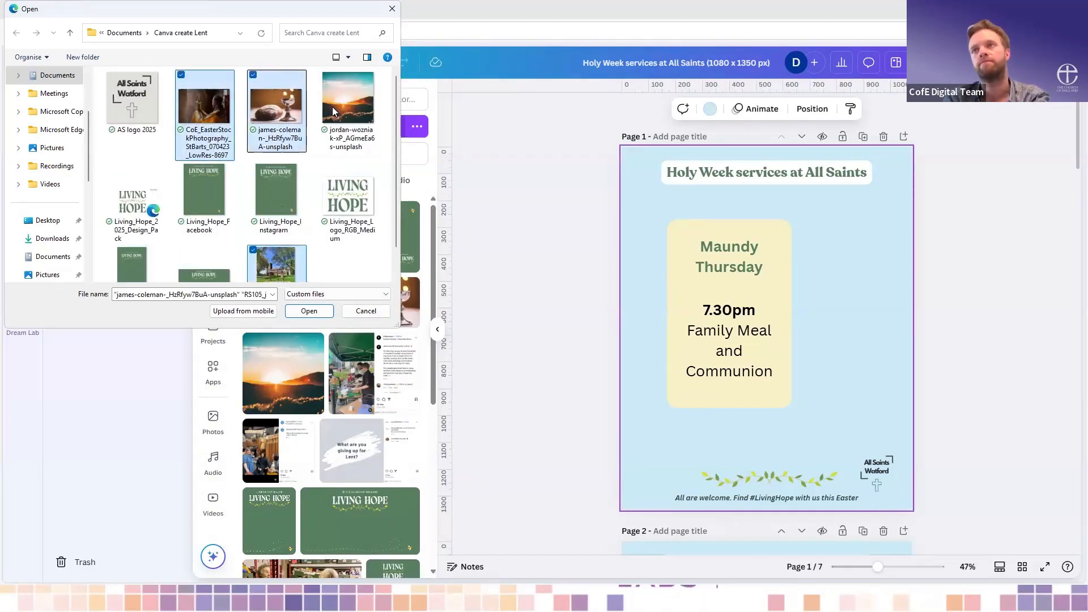
ctrl+click(344, 105)
click(309, 312)
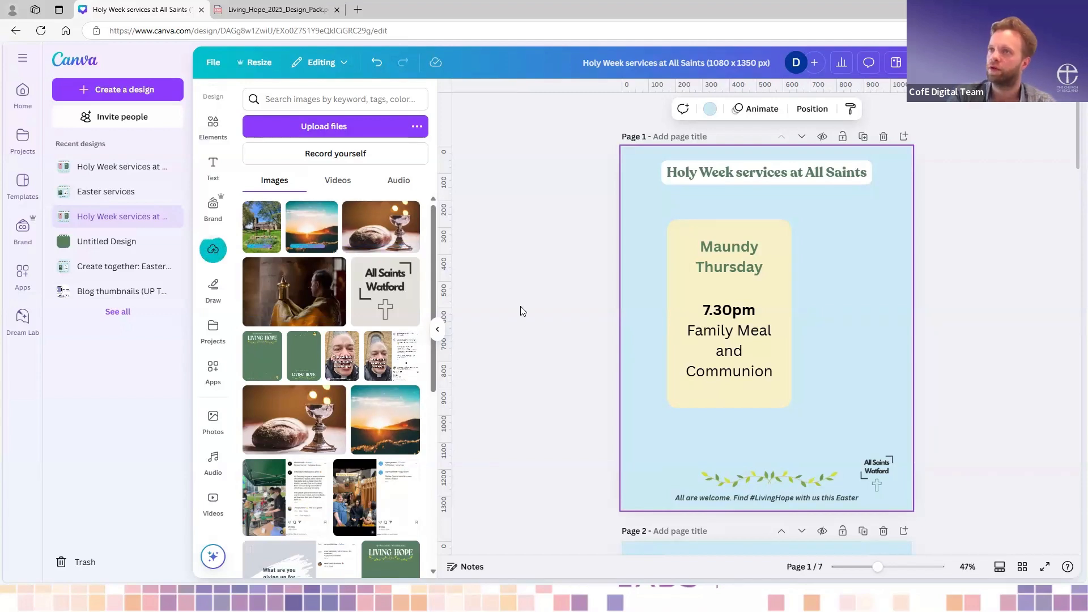
- Place the uploaded bread and chalice photo on page 1 and shrink it over the lower right of the Maundy Thursday box
click(374, 235)
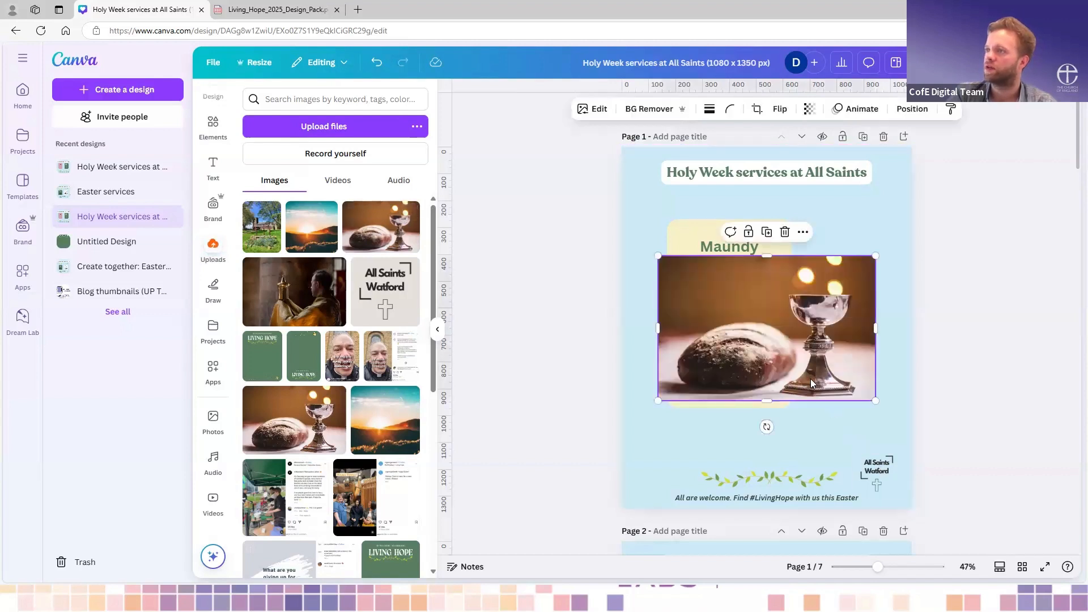
drag(789, 325, 811, 358)
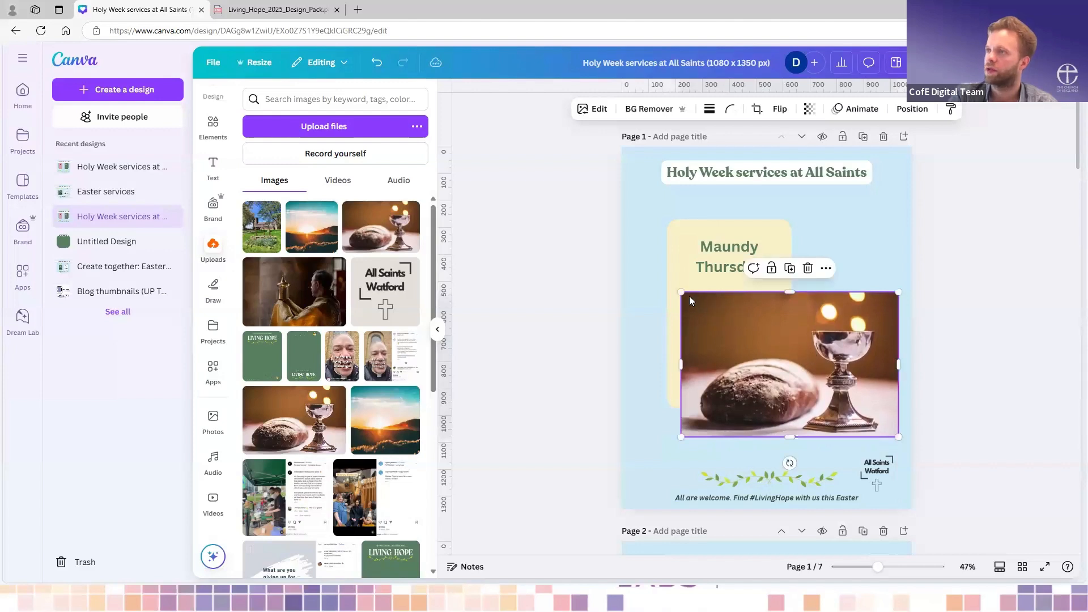
drag(681, 291, 713, 314)
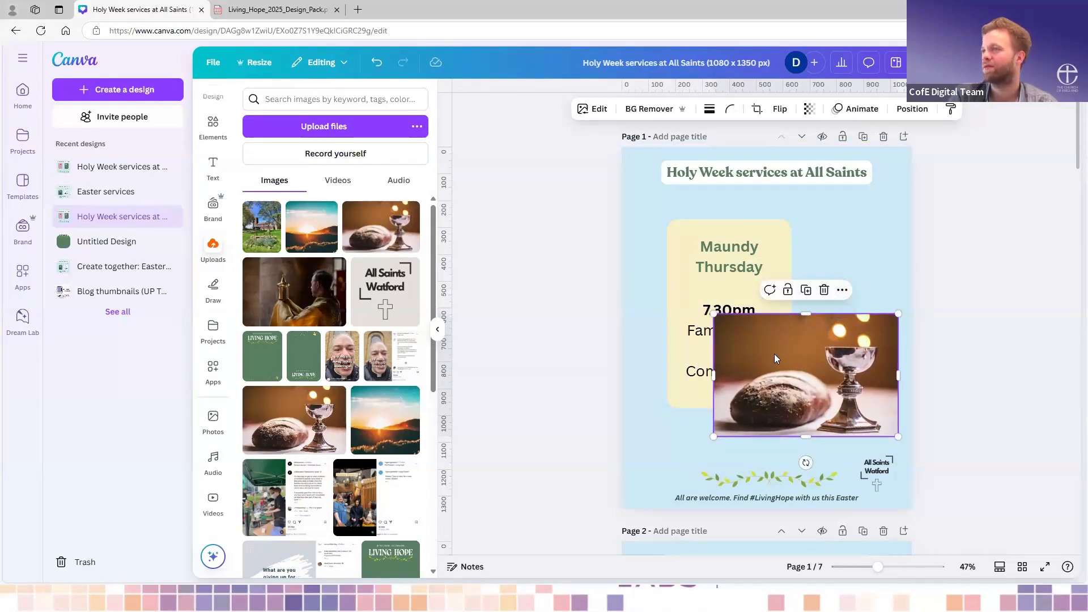
- Send the bread and chalice photo backward so it sits behind the Maundy Thursday box
right_click(740, 367)
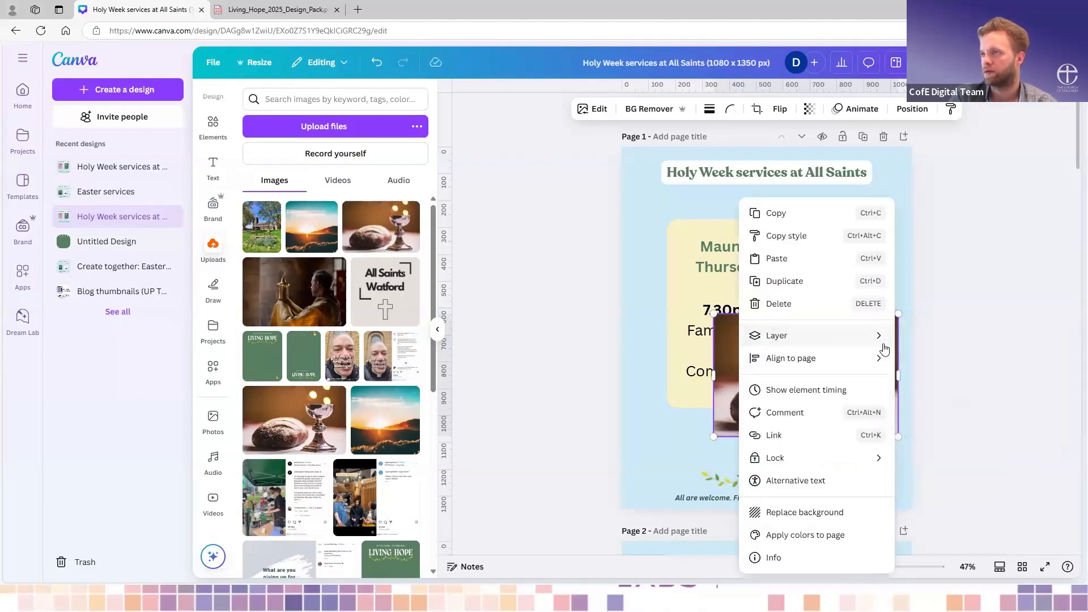
mouse_move(873, 342)
click(924, 381)
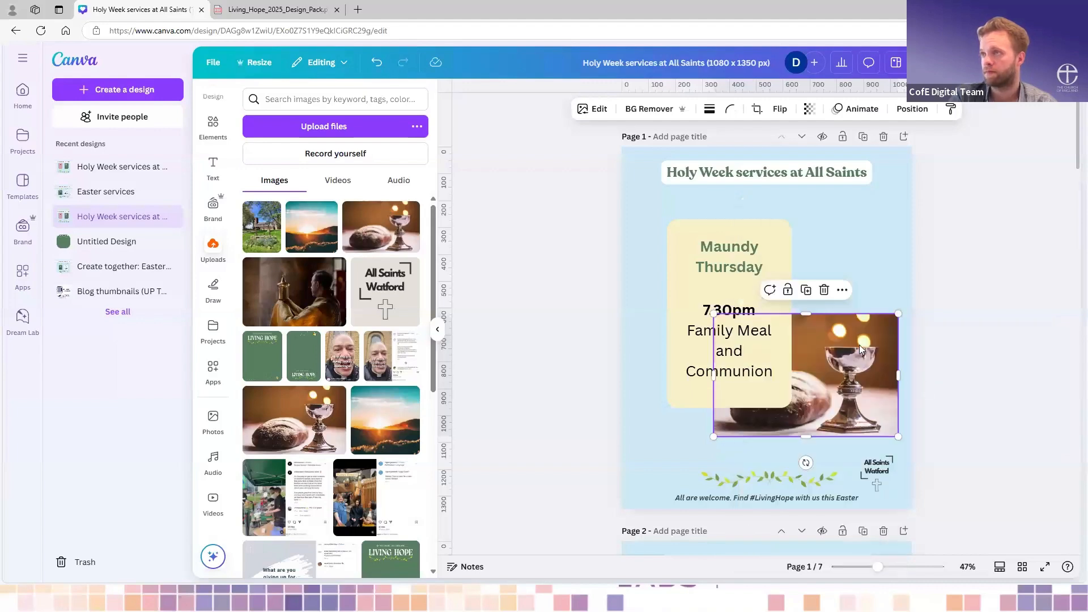
click(862, 272)
click(865, 414)
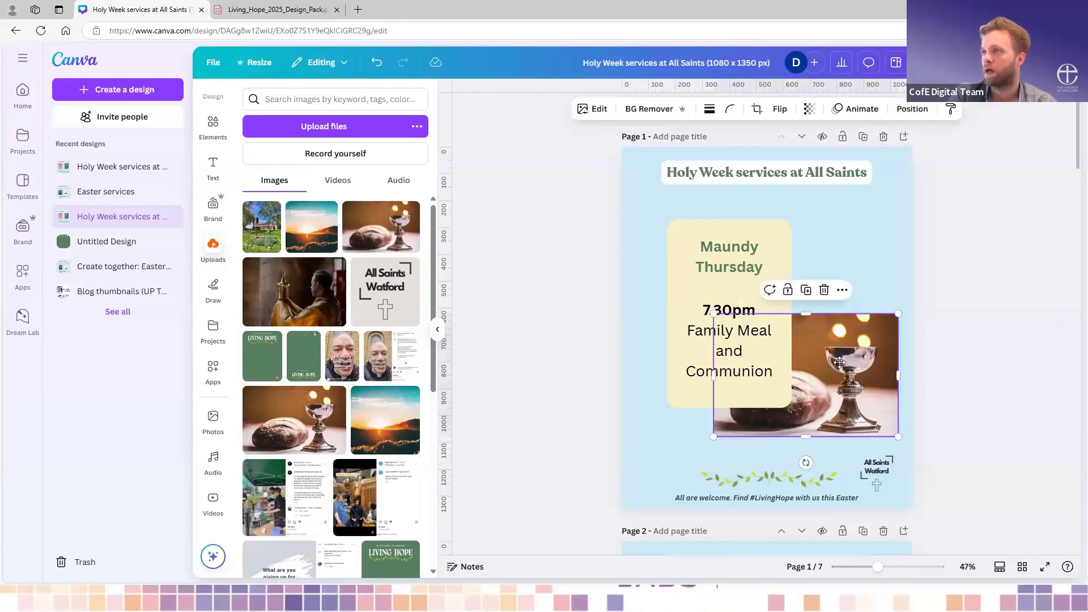
- Shrink the bread and chalice photo further and position it at the lower-right corner of the Maundy Thursday box
double_click(862, 384)
key(Escape)
mouse_move(894, 433)
mouse_down()
mouse_move(873, 419)
mouse_move(863, 426)
mouse_move(876, 439)
mouse_up()
drag(843, 398, 856, 399)
click(862, 281)
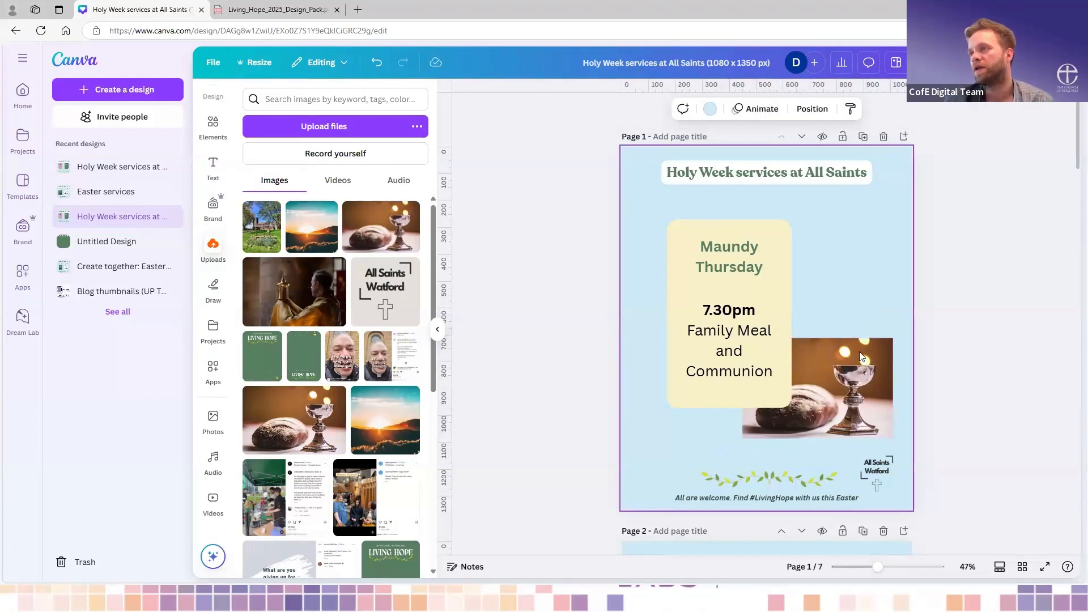
- Set the corner rounding of the bread and chalice photo on page 1 to 30
click(847, 360)
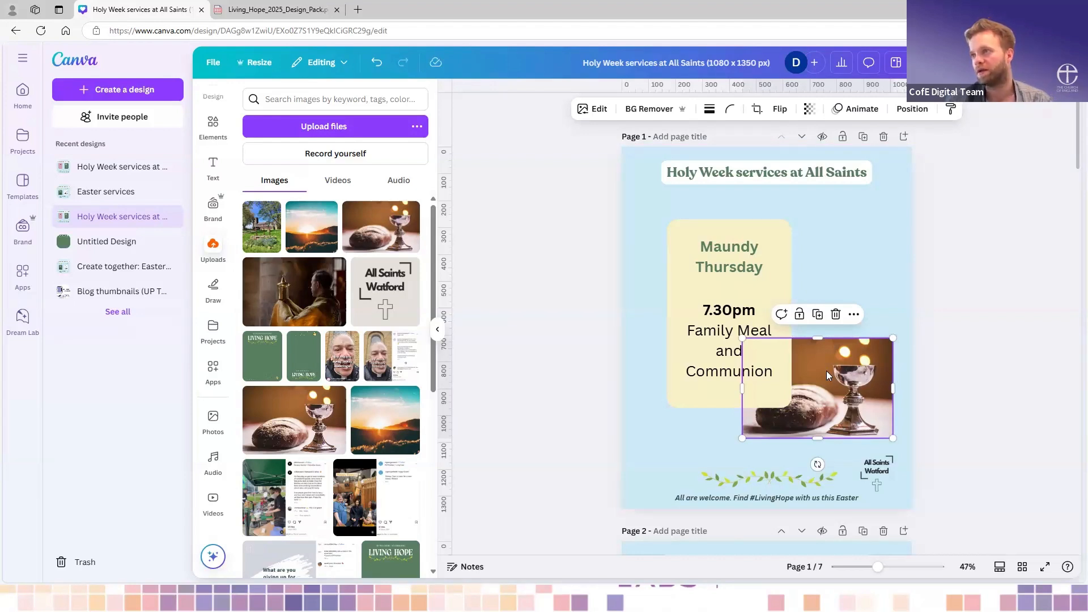
click(712, 429)
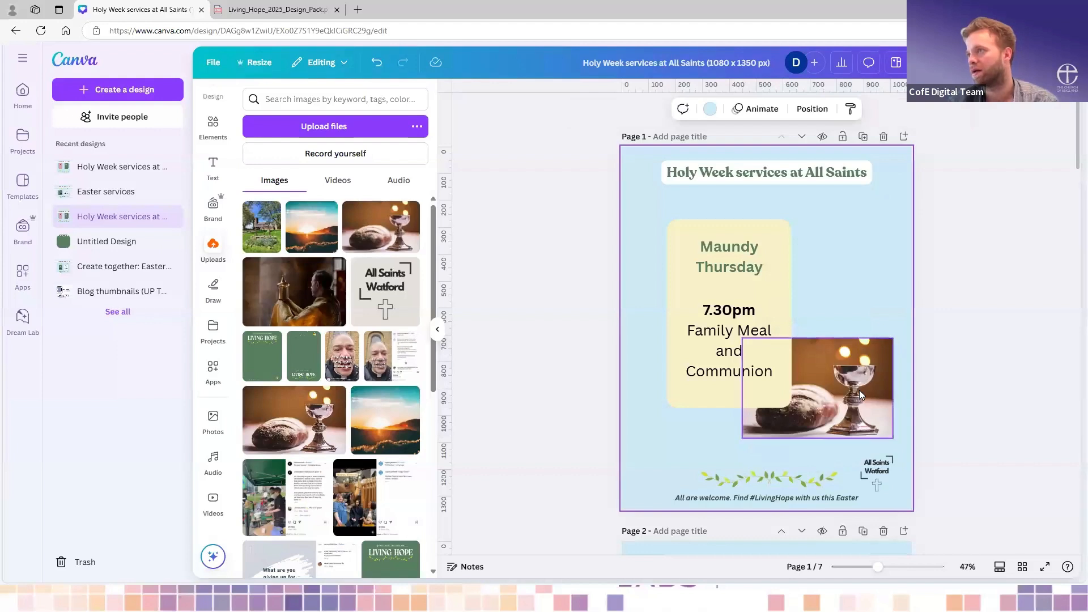
scroll(859, 390, up, 3)
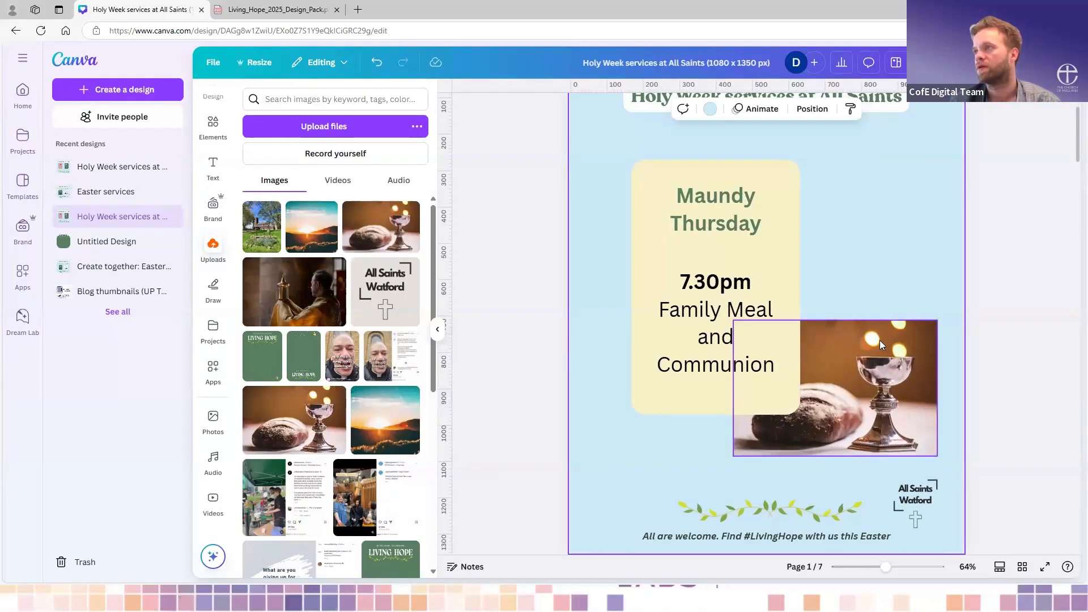
click(877, 339)
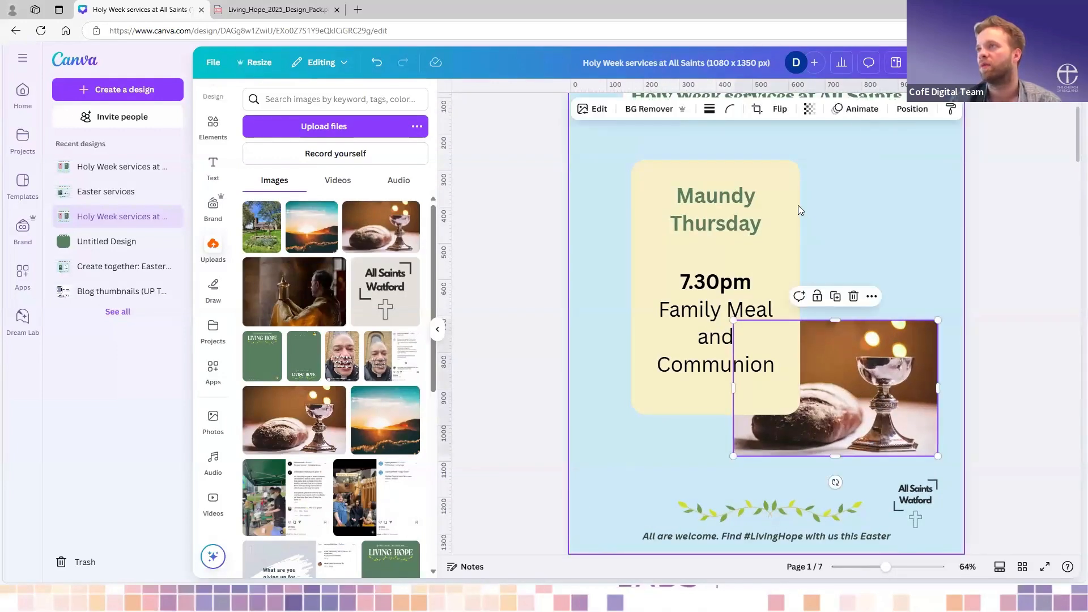
click(729, 111)
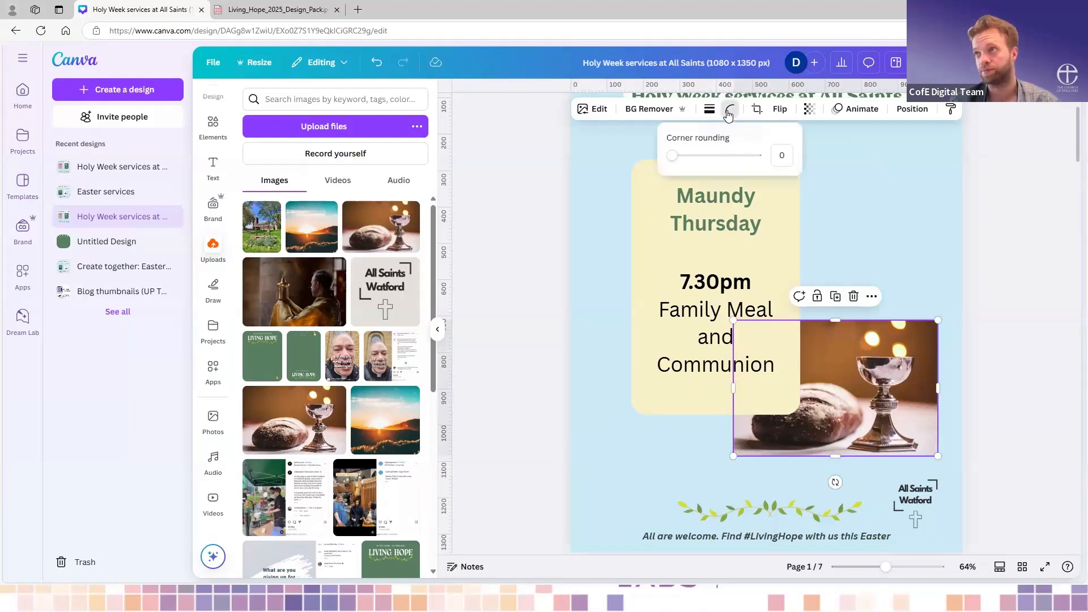
mouse_move(672, 163)
mouse_down()
mouse_move(701, 166)
mouse_move(692, 168)
mouse_up()
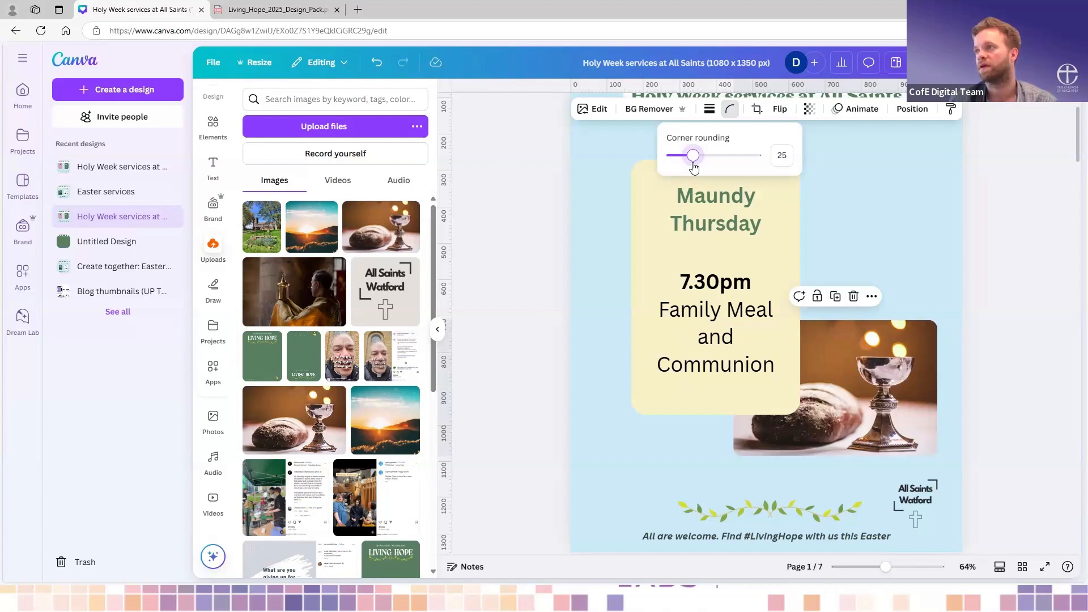
drag(694, 168, 699, 167)
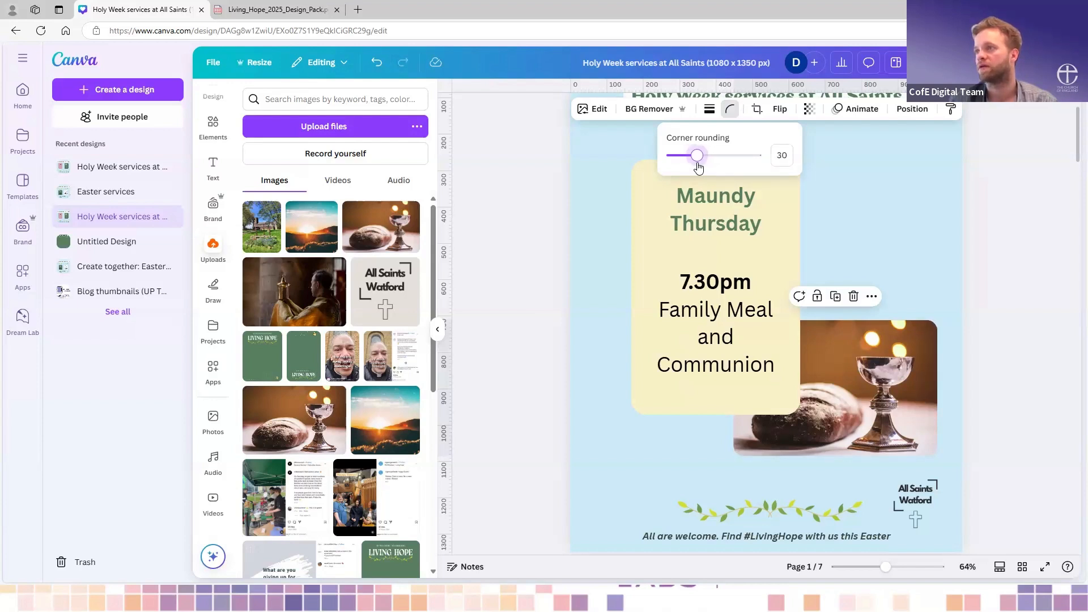
drag(699, 167, 699, 168)
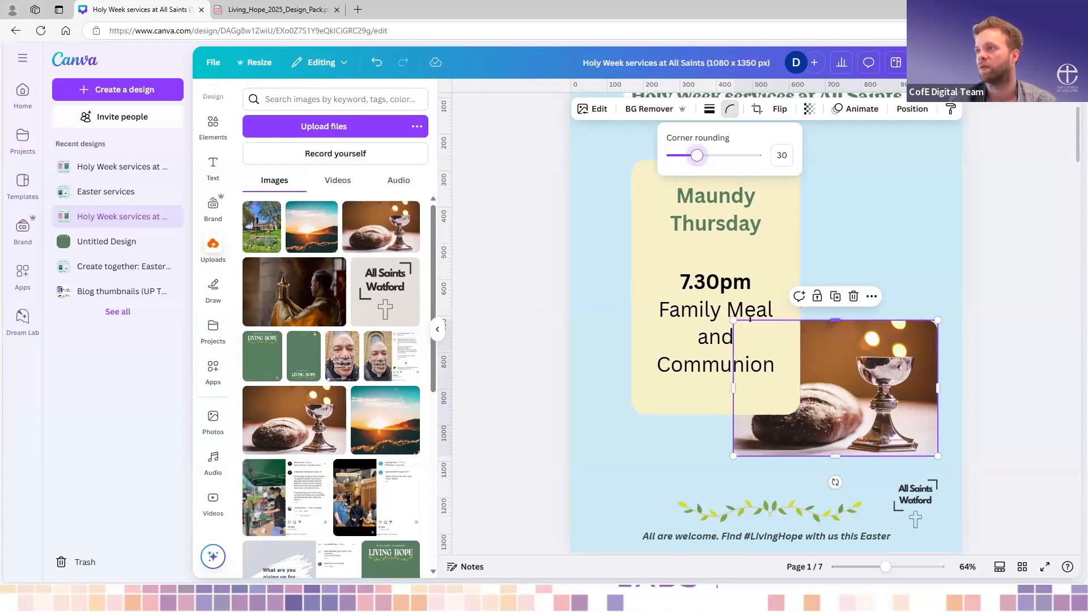
click(849, 243)
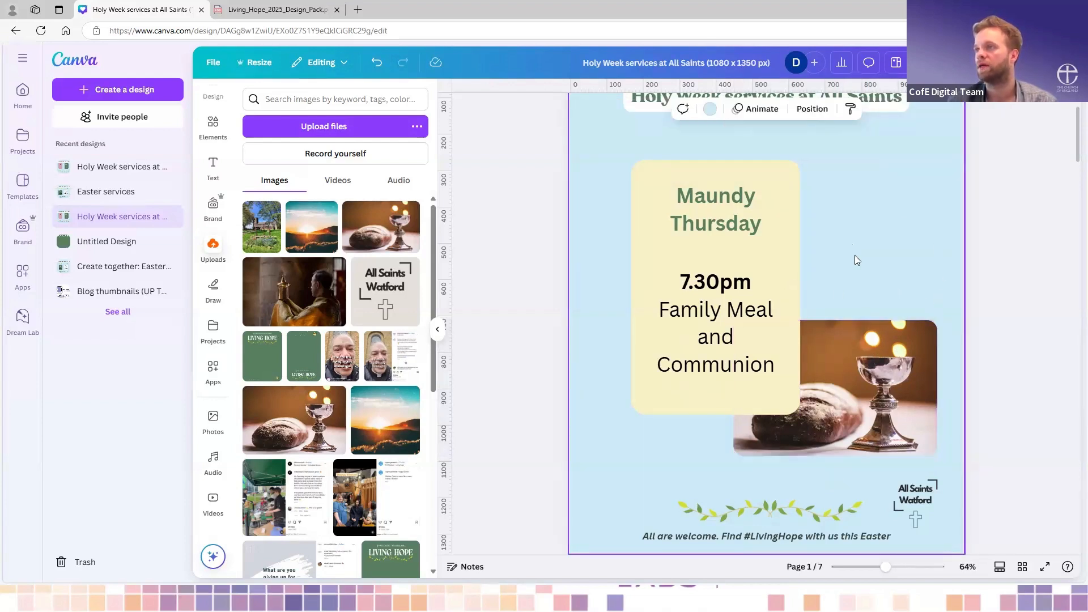
- Move the grouped Good Friday box on page 2 slightly to the left
scroll(855, 257, up, 1)
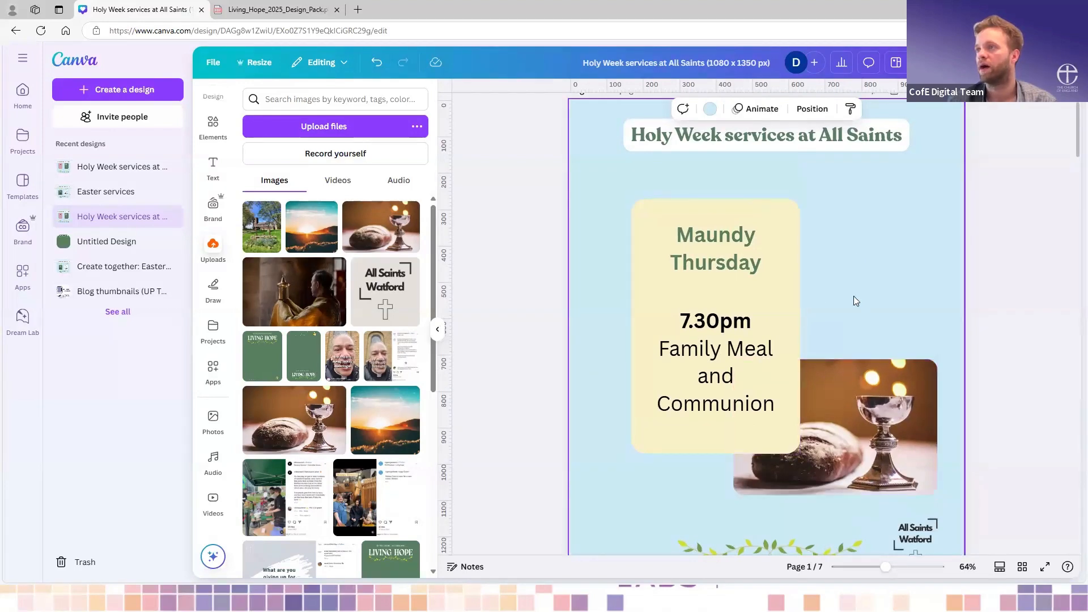
scroll(854, 296, down, 4)
scroll(810, 295, down, 5)
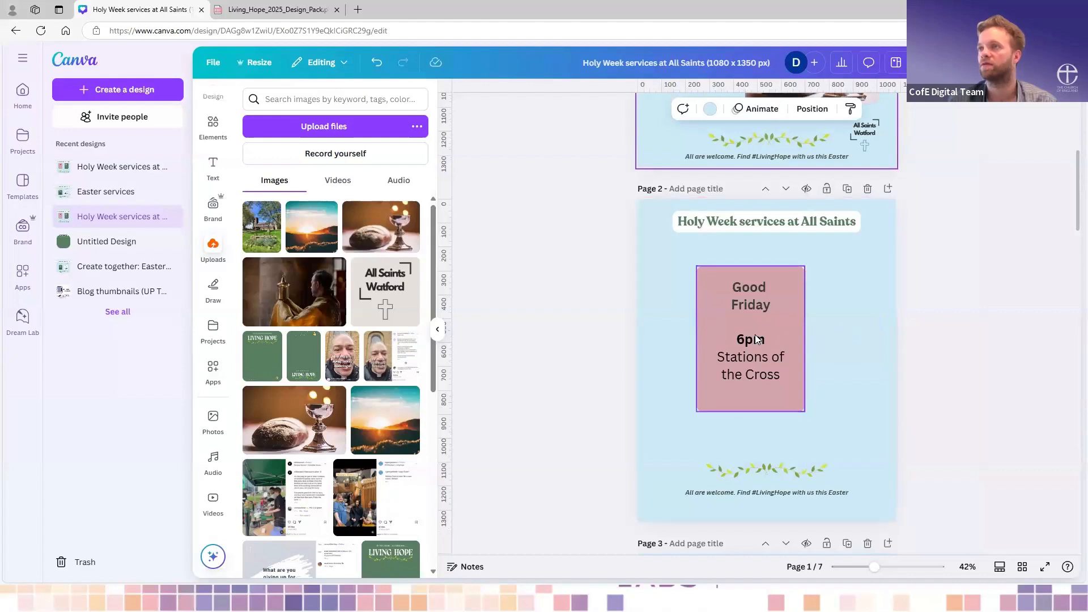
drag(788, 328, 777, 329)
click(837, 314)
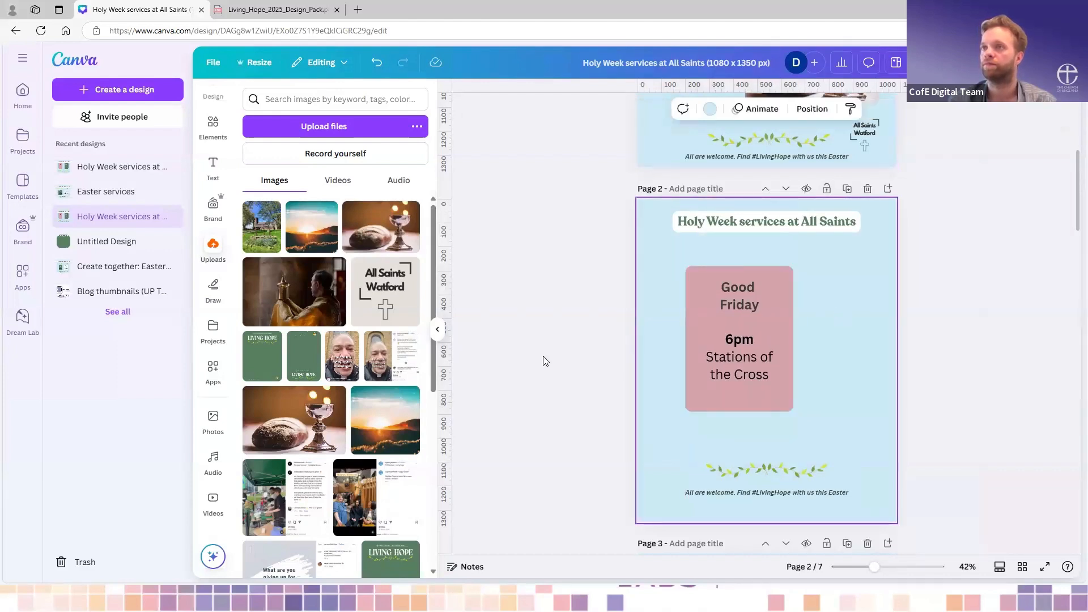
- Add the uploaded photo of the church with three crosses to page 2 and shrink it over the Good Friday box's lower right
mouse_move(296, 295)
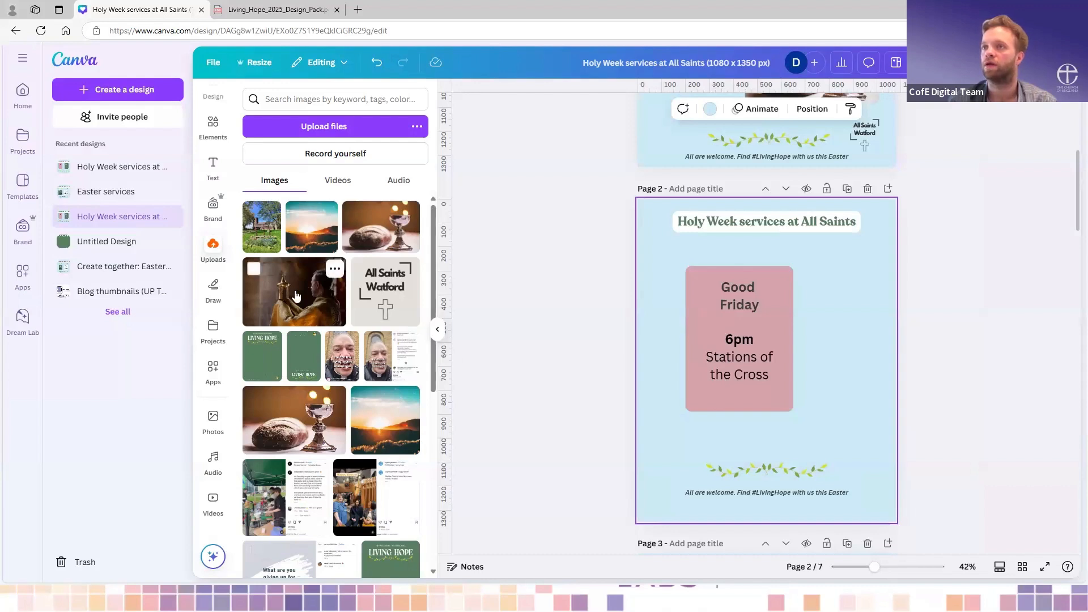
scroll(313, 253, down, 1)
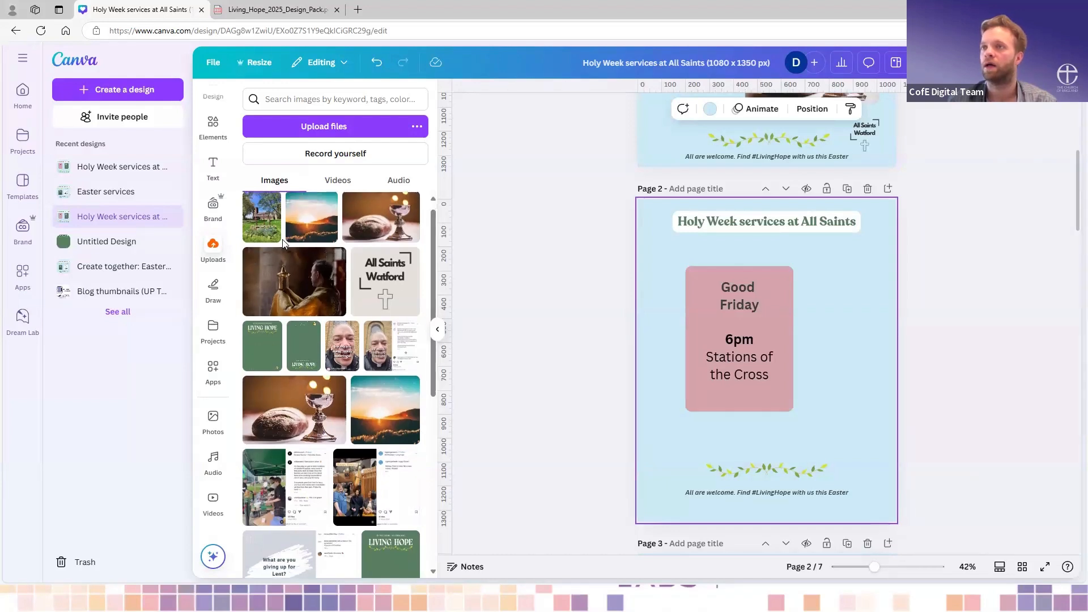
click(261, 221)
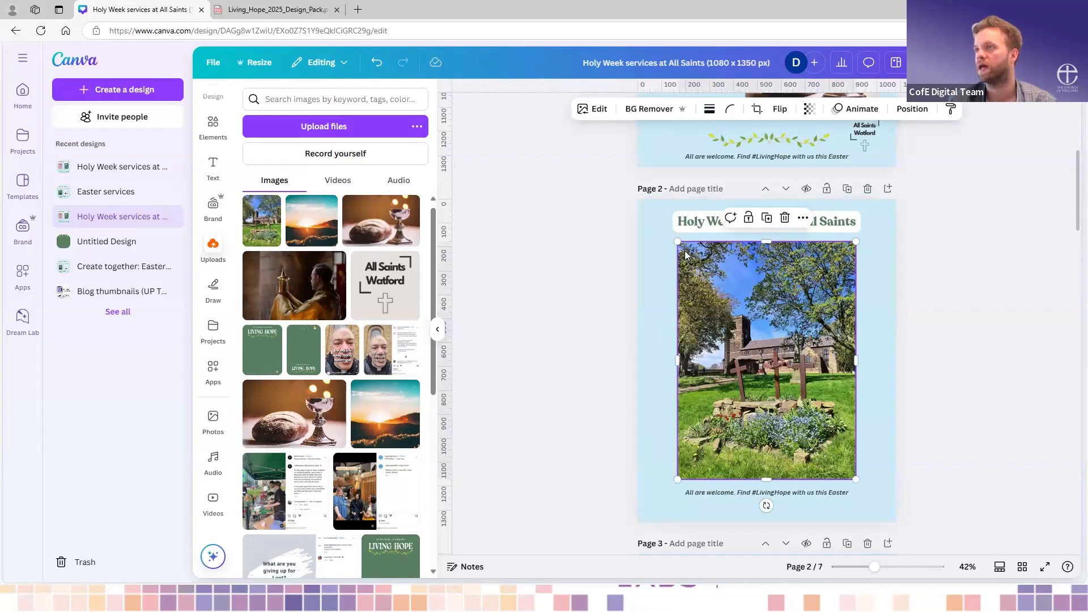
drag(678, 242, 753, 342)
mouse_move(801, 389)
mouse_down()
mouse_move(828, 391)
mouse_move(809, 376)
mouse_up()
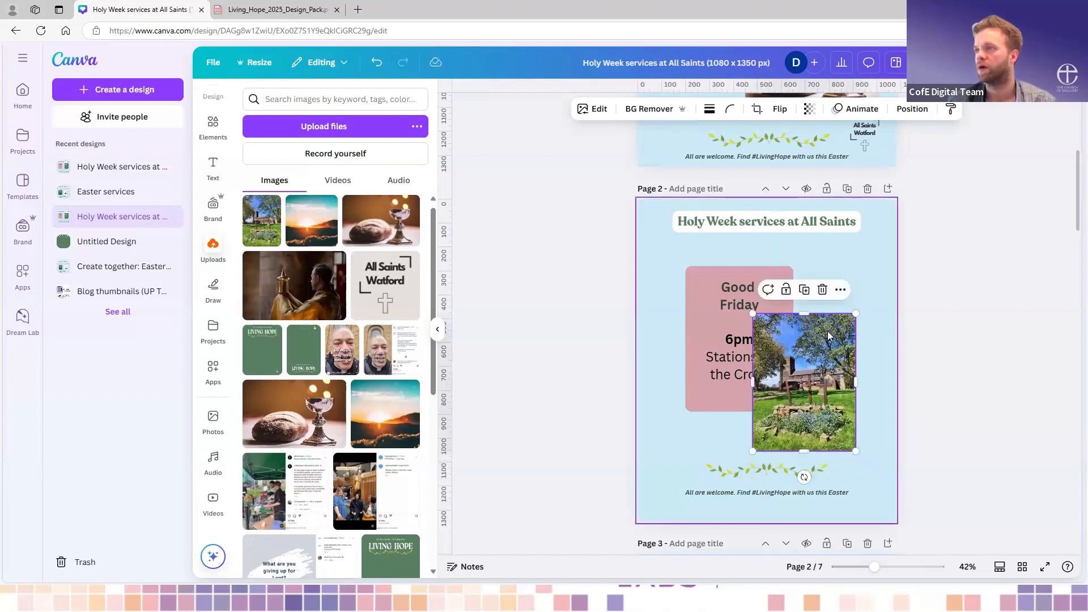
click(873, 307)
- Copy the style of page 1's bread and chalice photo onto the church photo on page 2
scroll(873, 307, up, 1)
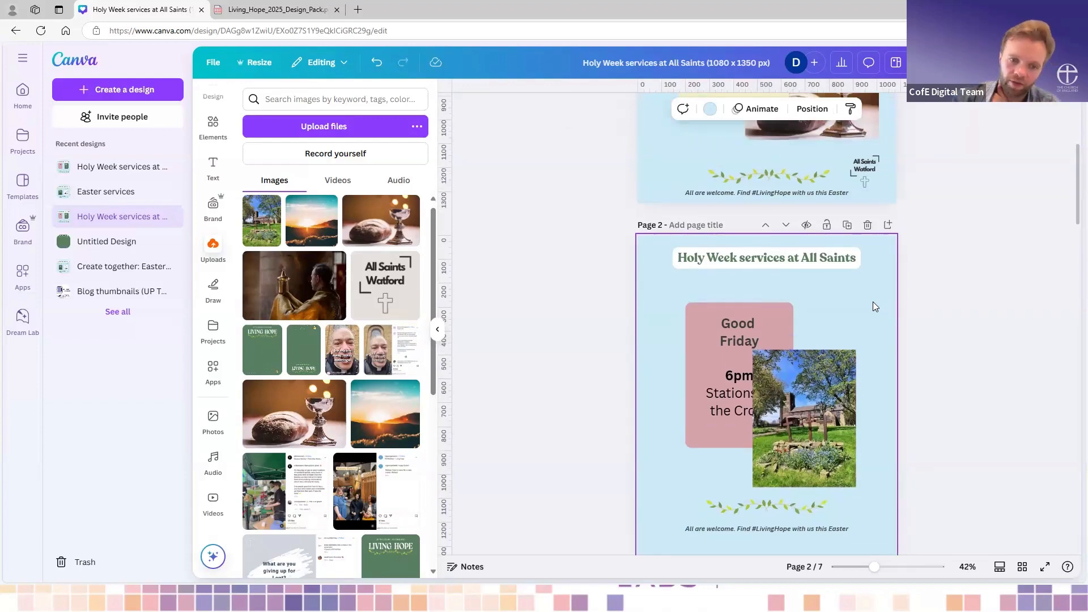
scroll(873, 307, up, 5)
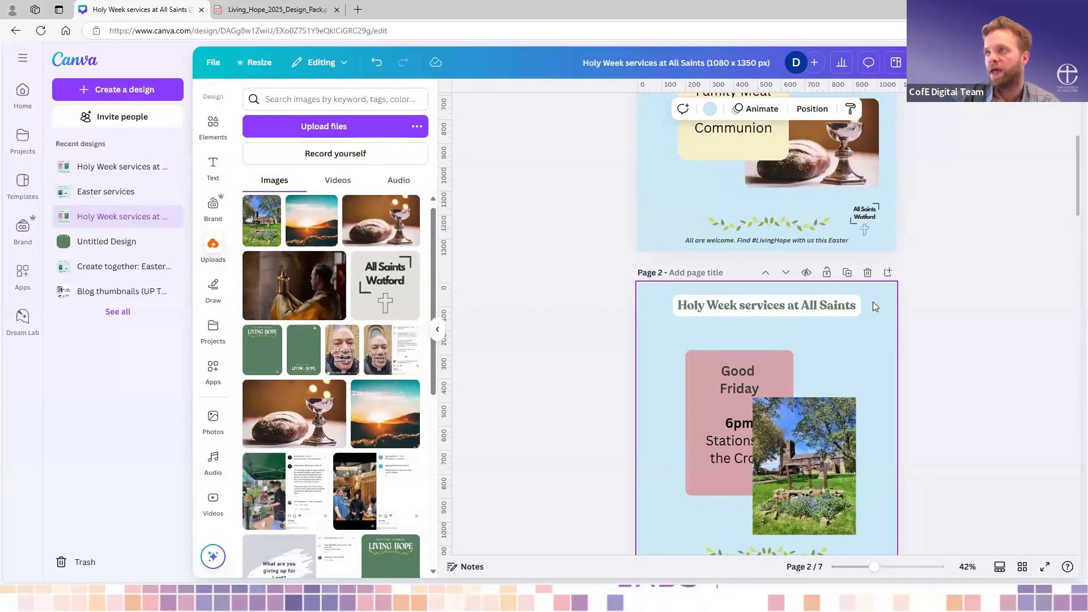
click(842, 270)
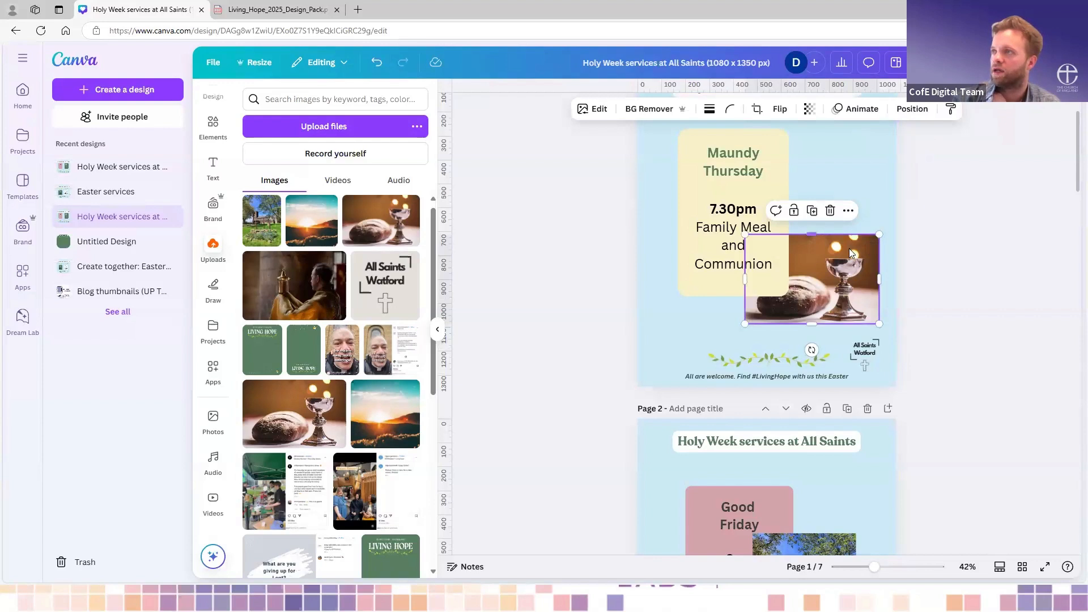
click(952, 111)
scroll(767, 323, down, 4)
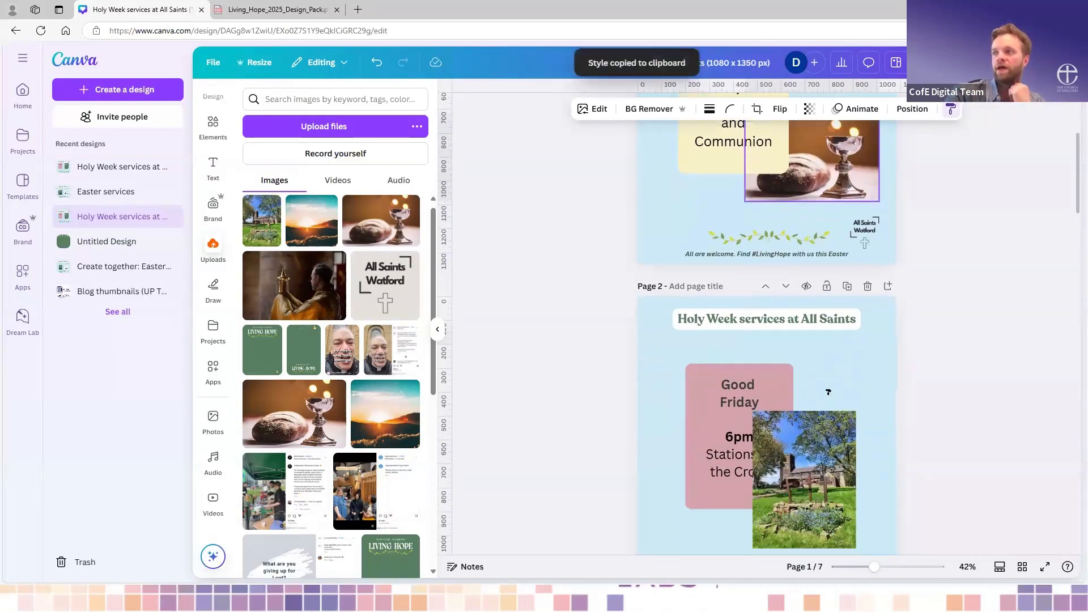
click(830, 369)
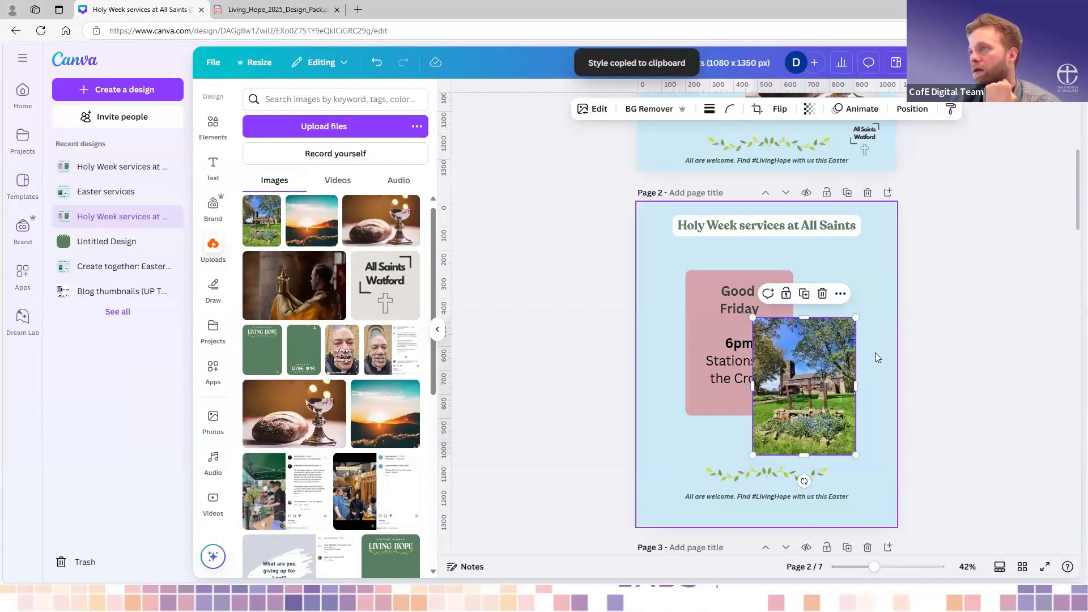
click(891, 358)
scroll(831, 380, up, 4)
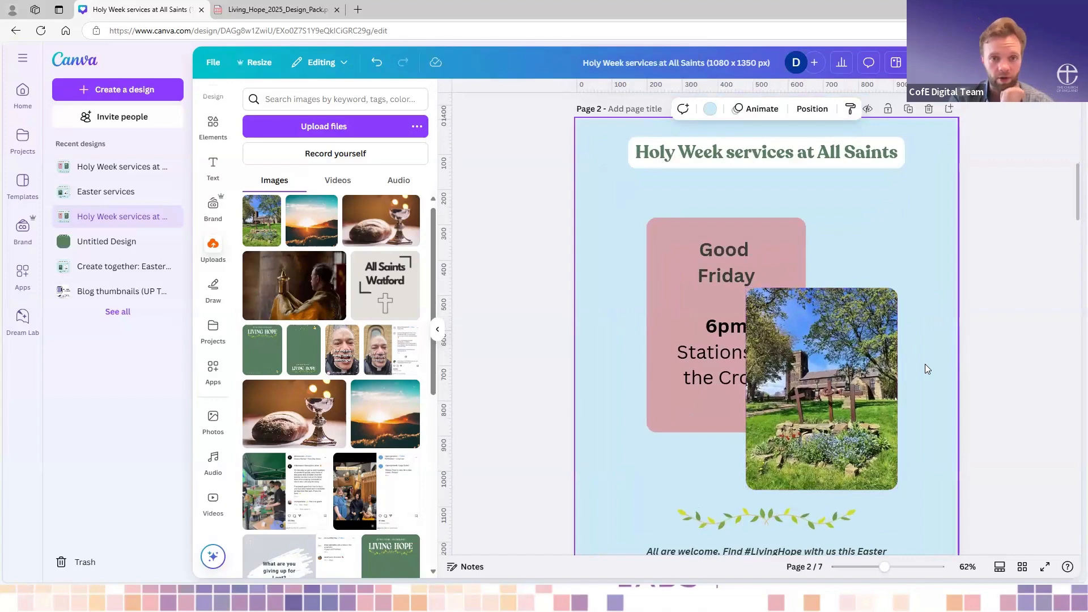
- Shift the church photo on page 2 slightly to the right
click(867, 355)
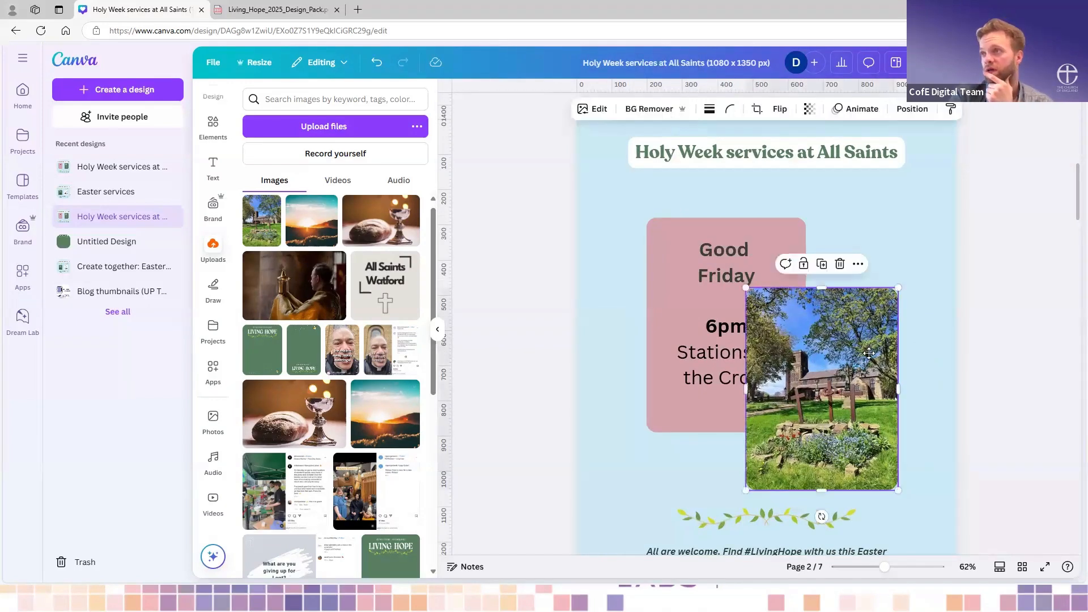
drag(867, 354, 884, 352)
click(932, 358)
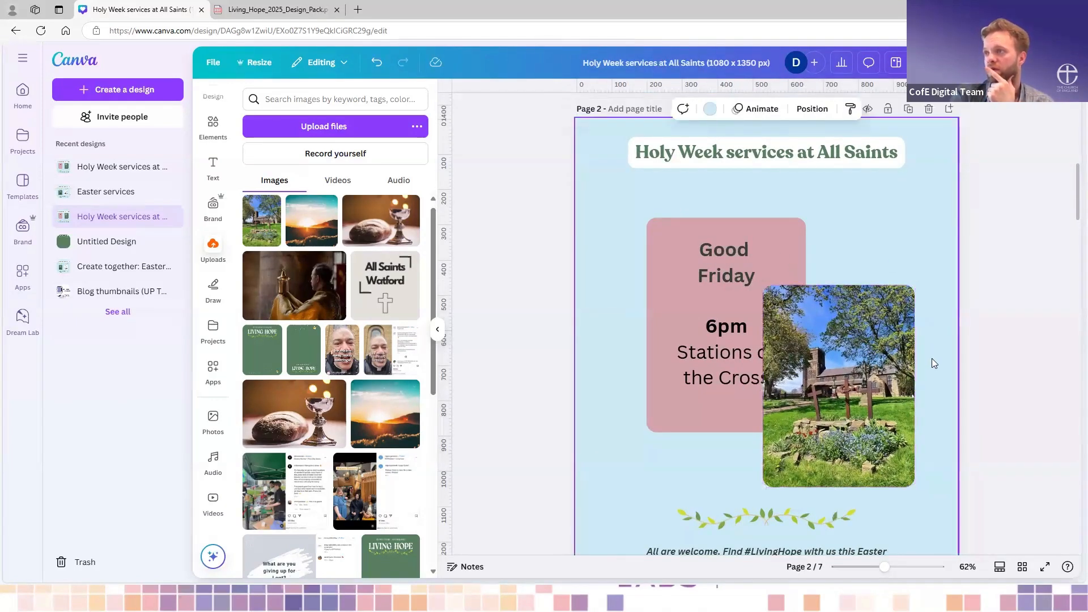
- Send the church photo backward behind the Good Friday box and nudge it slightly up and to the right
scroll(932, 358, down, 3)
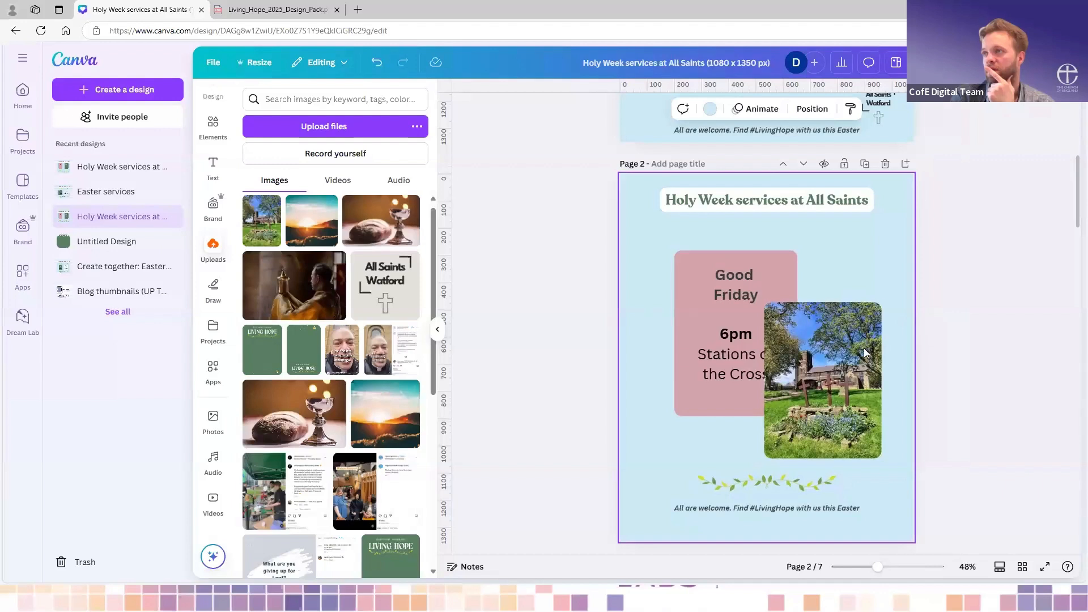
right_click(834, 338)
mouse_move(892, 343)
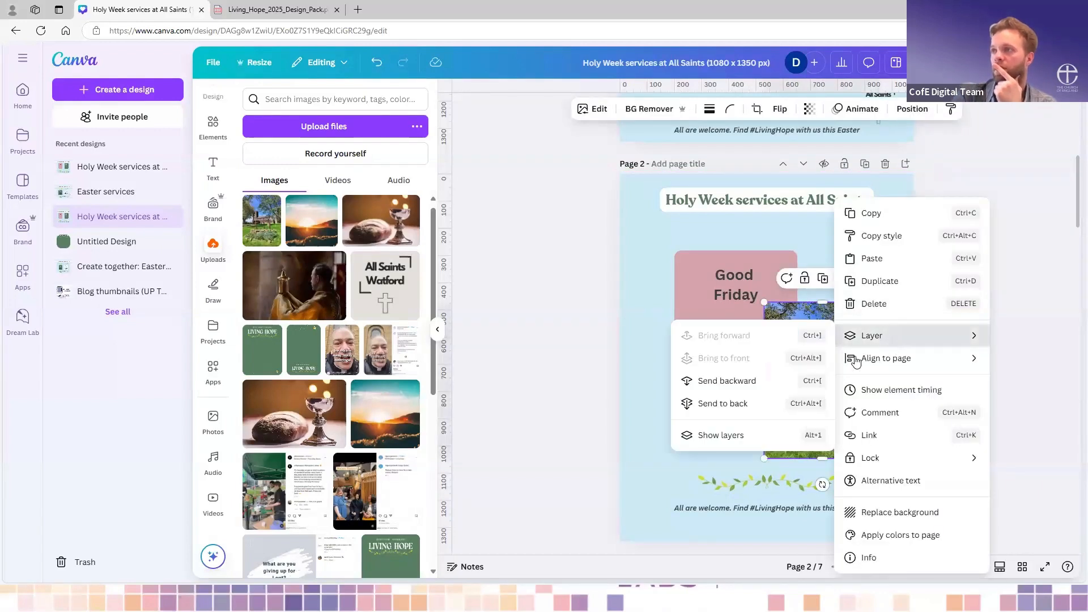
click(783, 384)
click(889, 308)
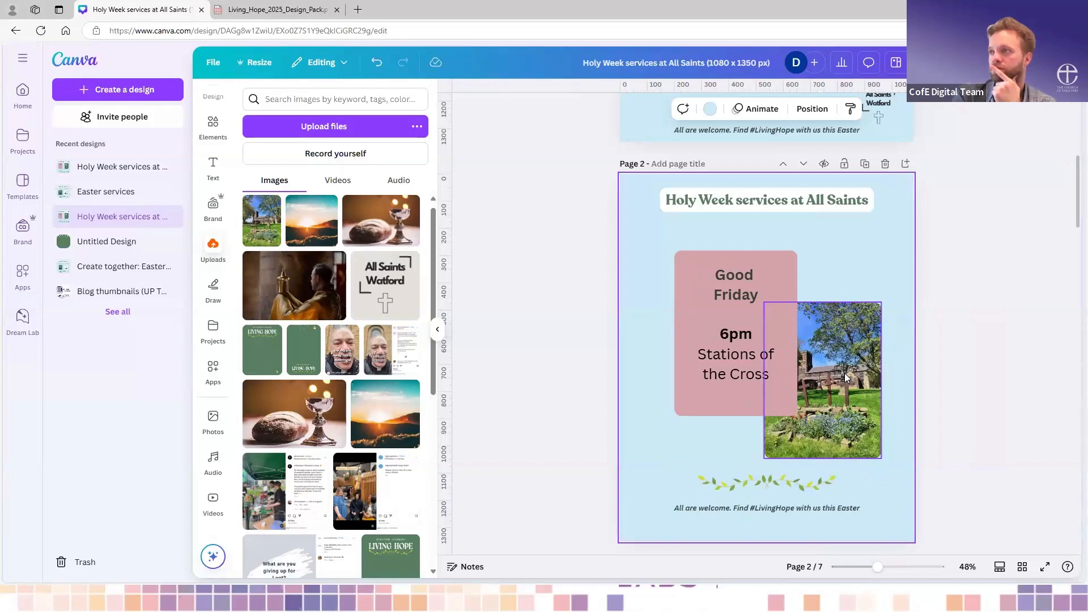
drag(844, 376, 846, 367)
click(905, 400)
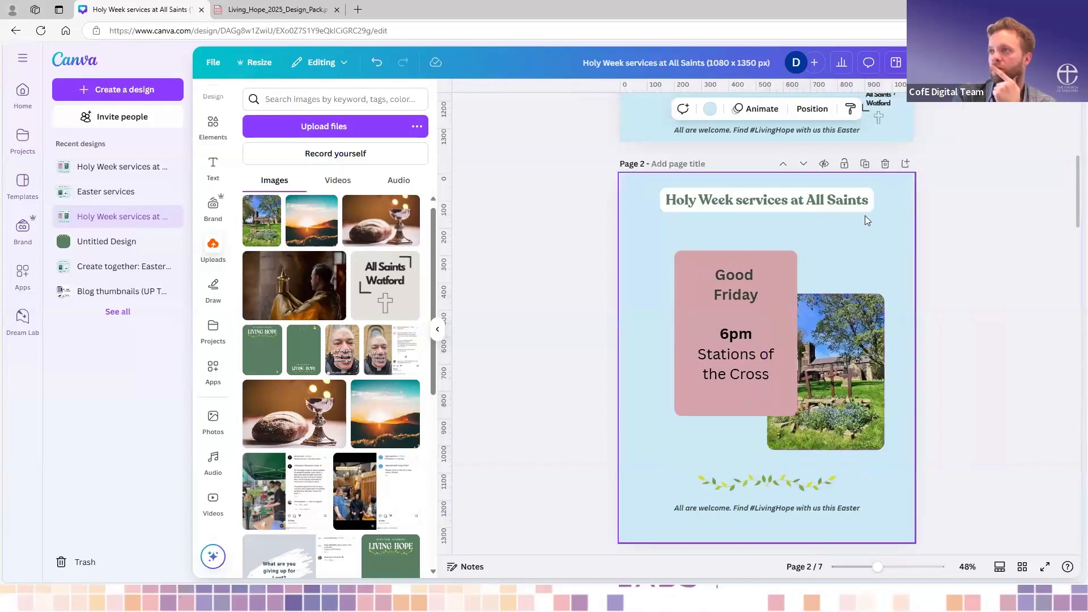
- Add the uploaded photo of the man holding a candle to page 3 and shrink it over the Holy Saturday box's lower right corner
scroll(865, 215, down, 2)
scroll(804, 415, down, 6)
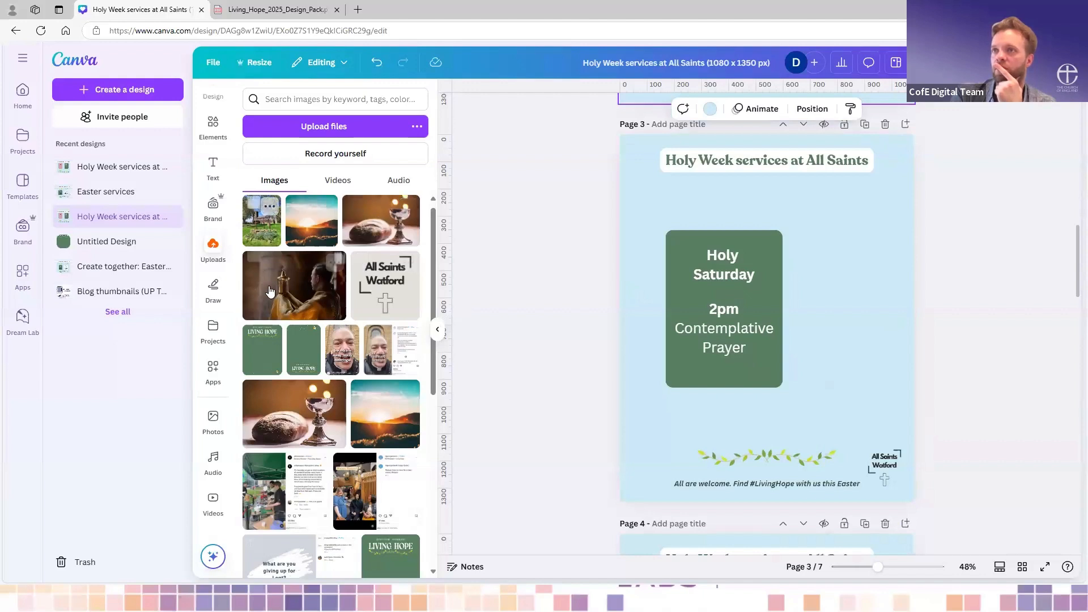
click(689, 294)
drag(689, 297, 720, 338)
drag(907, 432, 850, 394)
drag(814, 351, 850, 403)
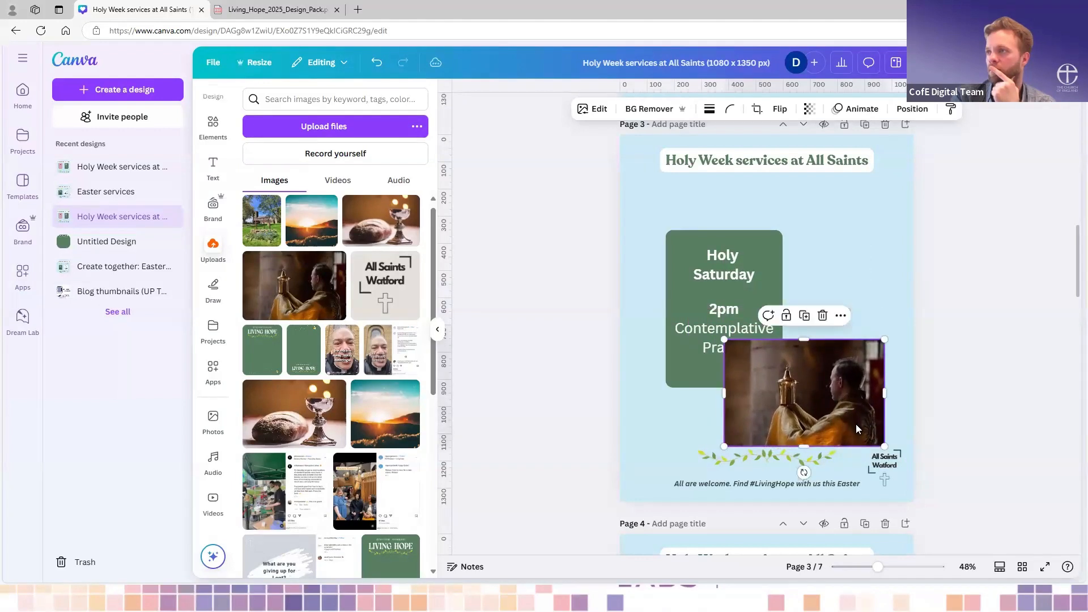
drag(885, 447, 845, 407)
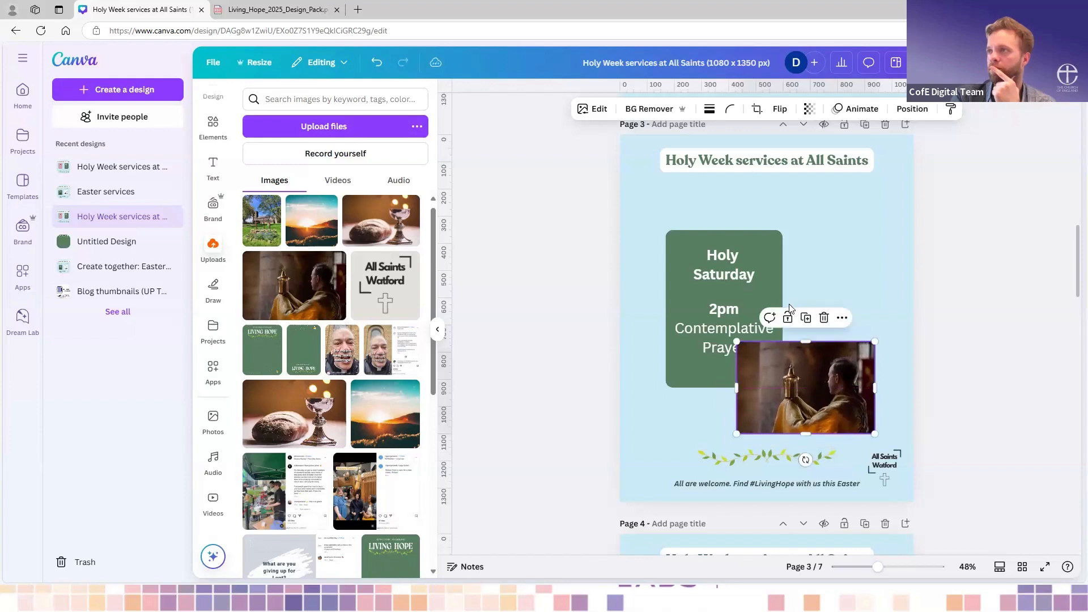
- Send the photo of the man with the candle backward behind the Holy Saturday box on page 3
click(841, 319)
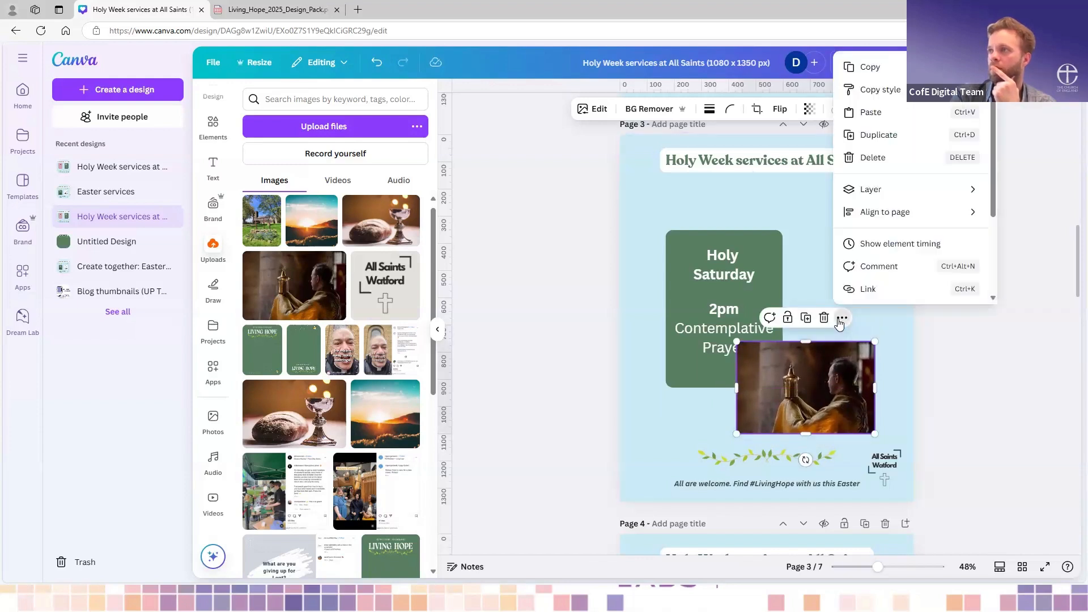
mouse_move(873, 189)
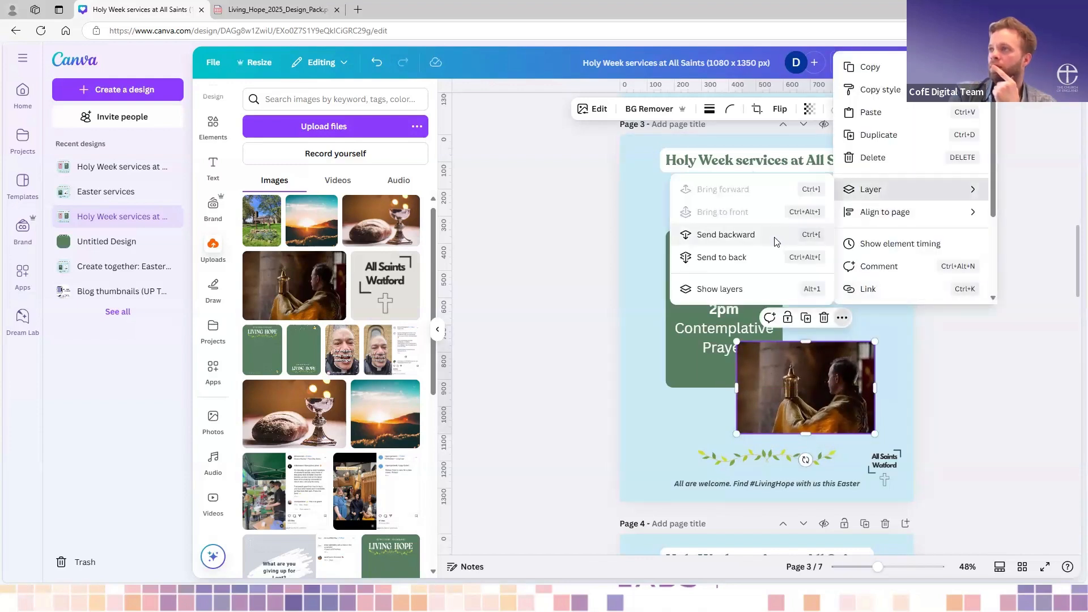
click(725, 234)
- Copy the style of page 2's church photo onto the candle photo on page 3
scroll(853, 209, up, 4)
click(951, 109)
scroll(878, 385, down, 4)
click(835, 411)
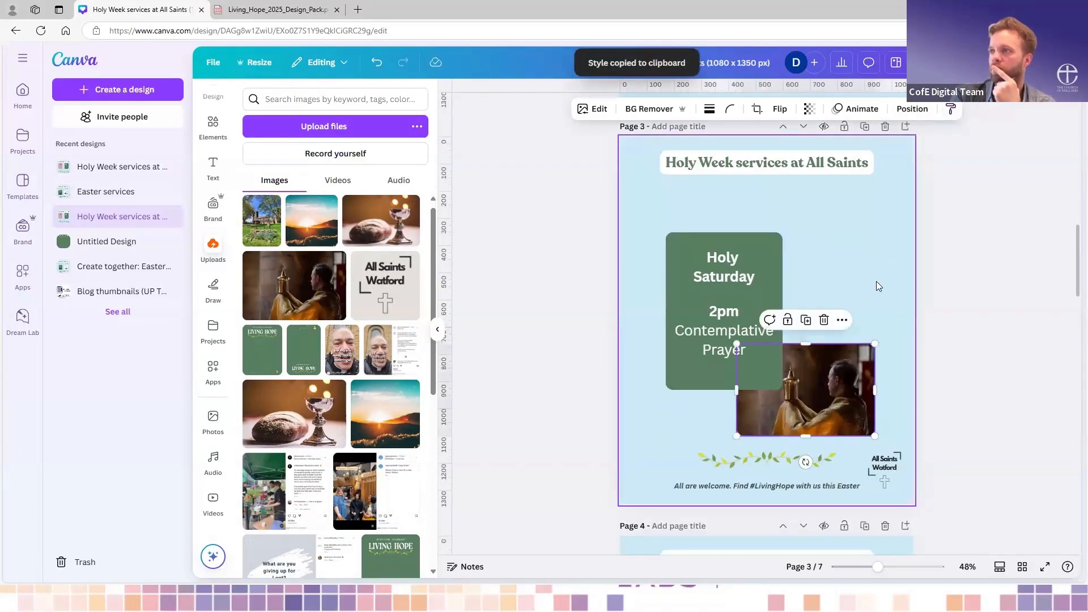
- Add the uploaded sunrise photo to page 4 and shrink it over the Easter Sunday box's lower right corner
scroll(874, 408, down, 4)
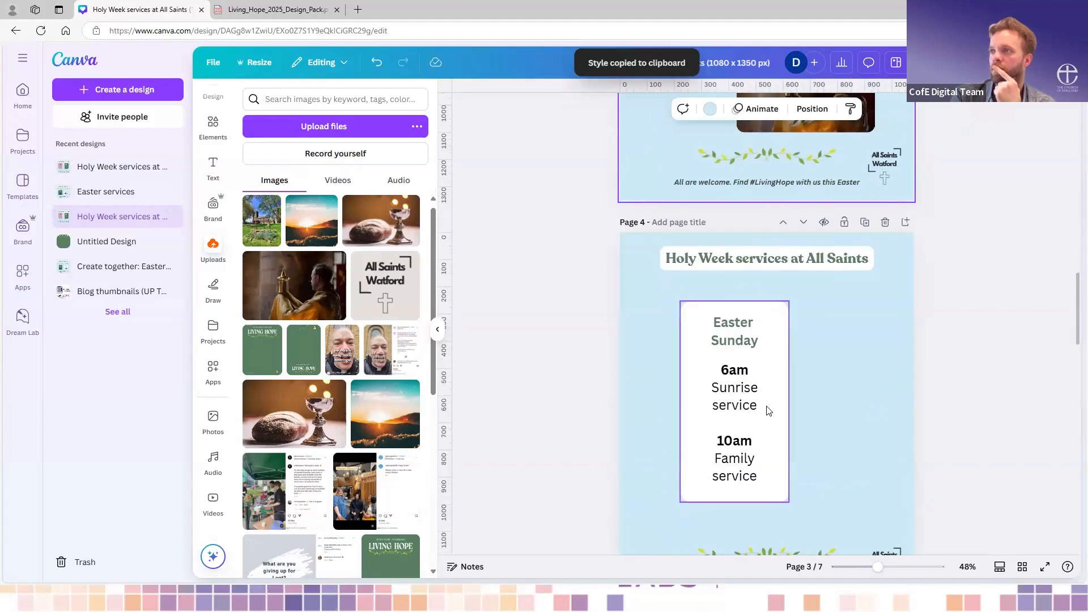
click(308, 219)
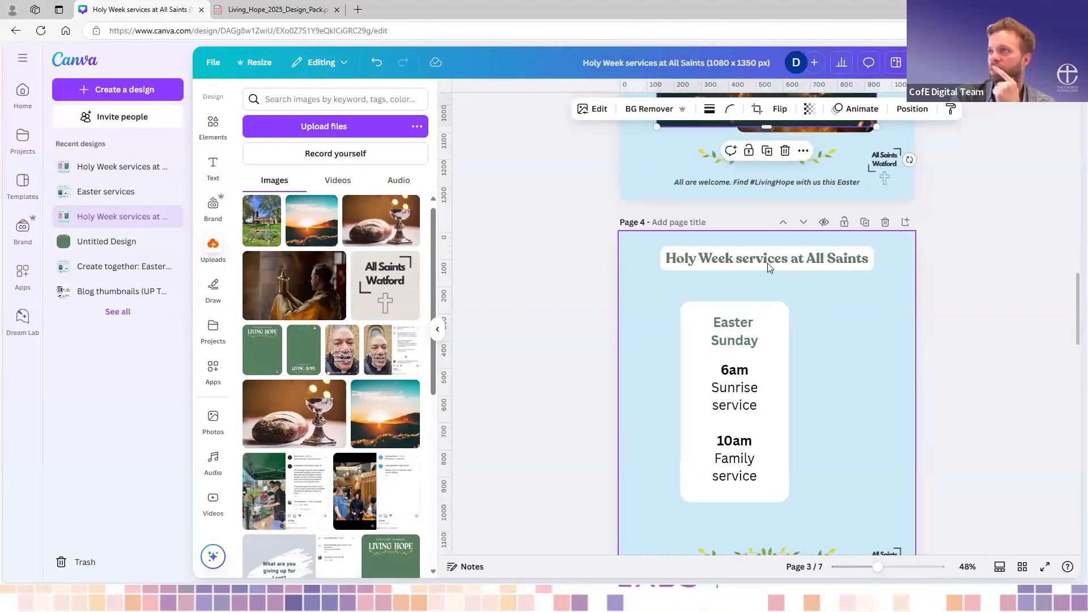
scroll(789, 205, up, 4)
drag(789, 206, 825, 437)
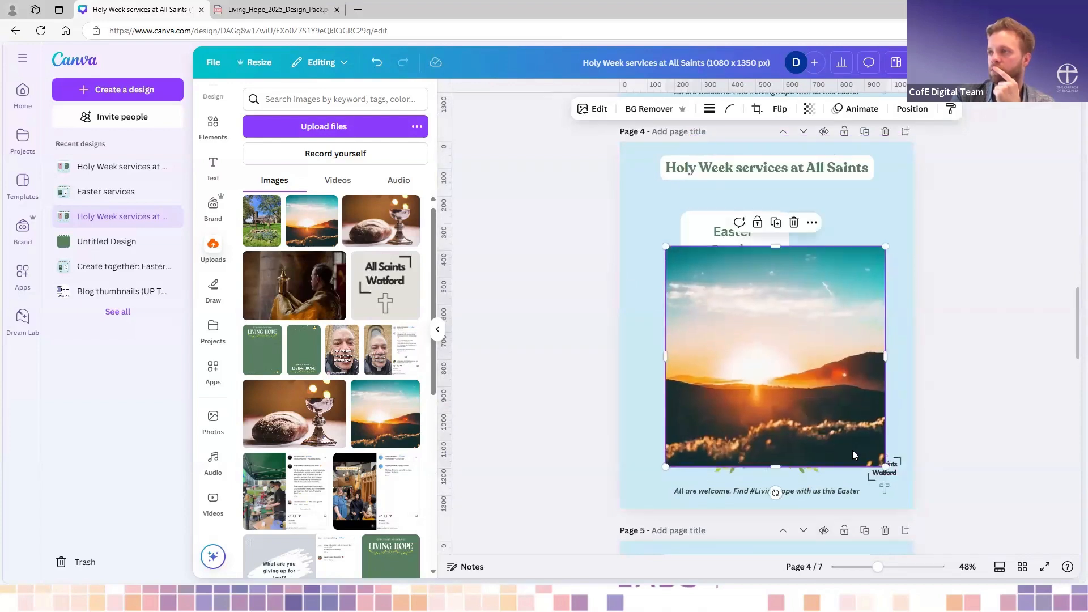
drag(886, 460, 797, 376)
drag(768, 336, 851, 402)
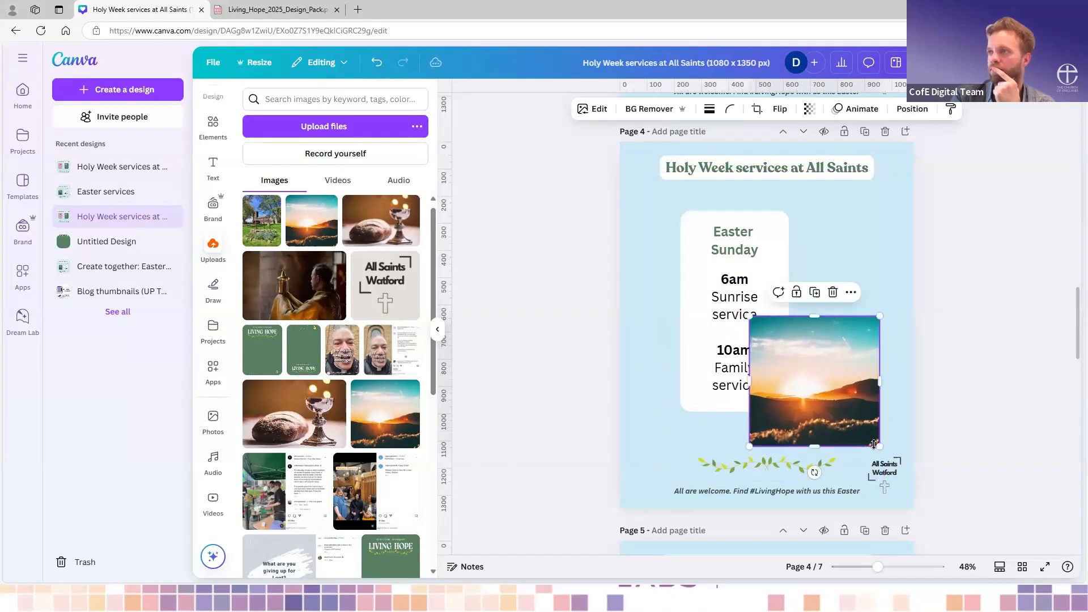
drag(880, 446, 865, 430)
drag(846, 385, 860, 406)
- Send the sunrise photo backward behind the Easter Sunday box on page 4
right_click(859, 405)
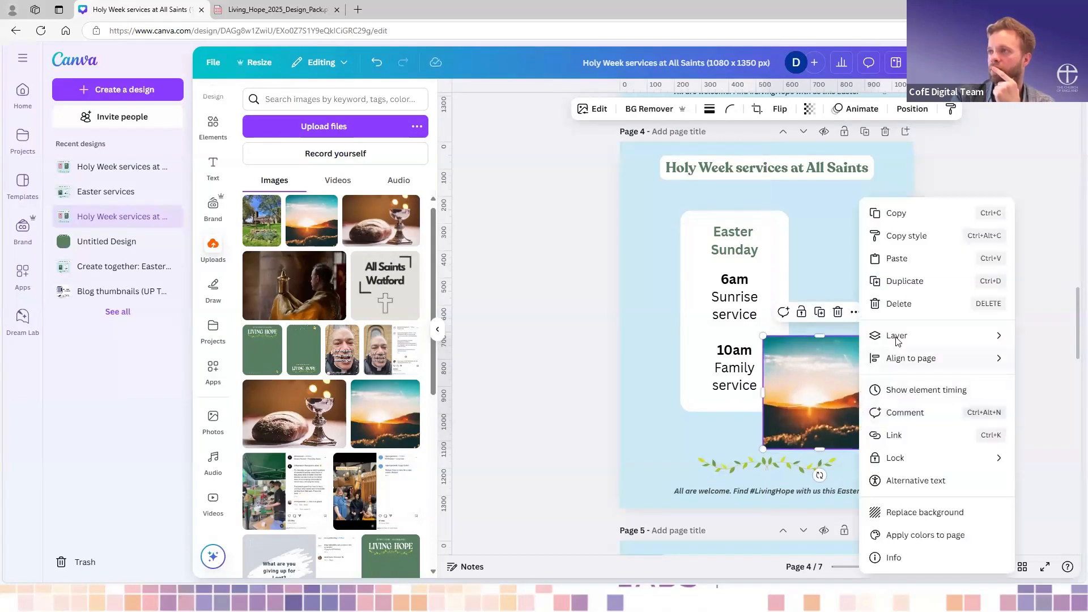
mouse_move(897, 339)
click(793, 381)
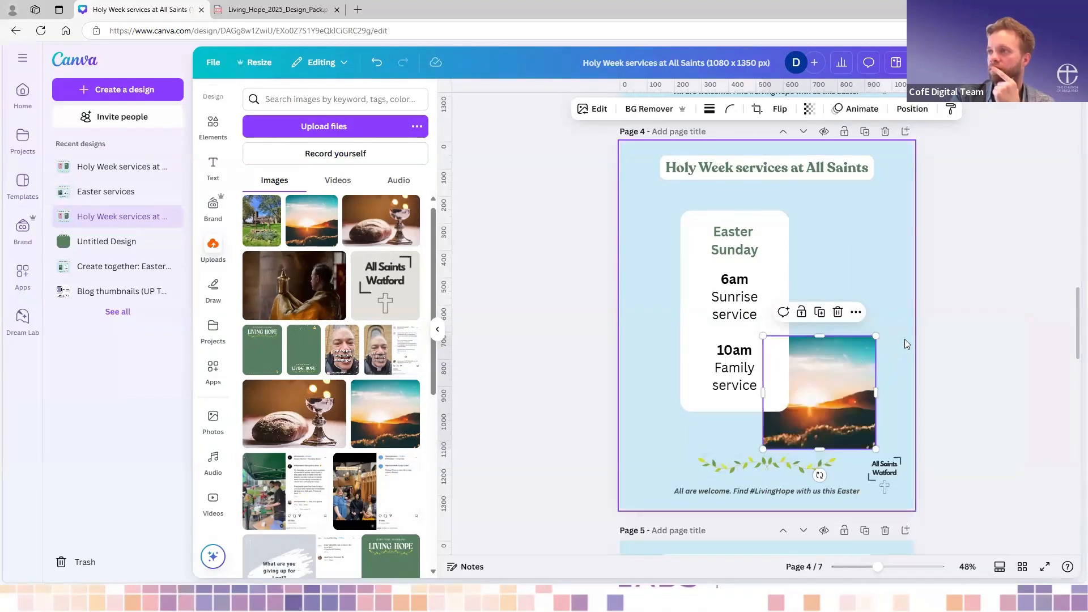
- Copy the style of page 3's candle photo onto the sunrise photo on page 4
scroll(880, 254, up, 4)
click(852, 201)
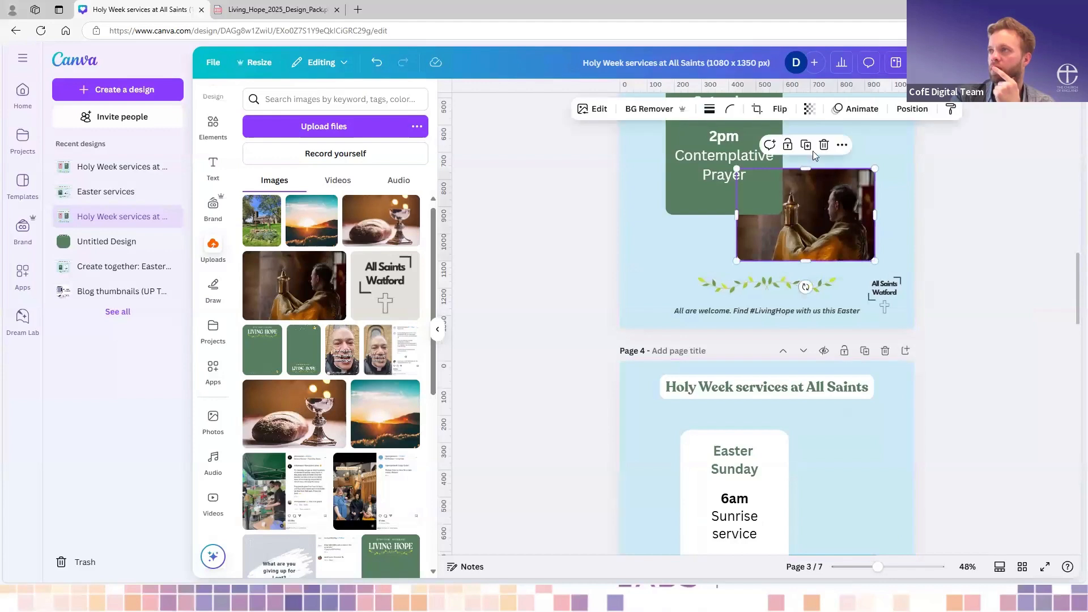
click(951, 108)
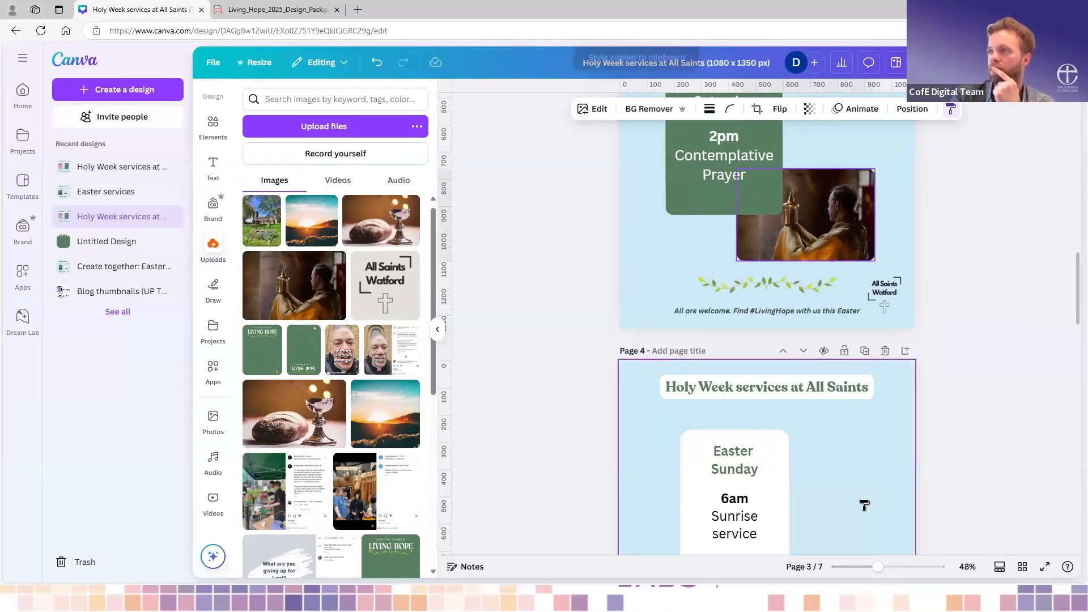
scroll(863, 505, down, 4)
click(846, 441)
click(883, 291)
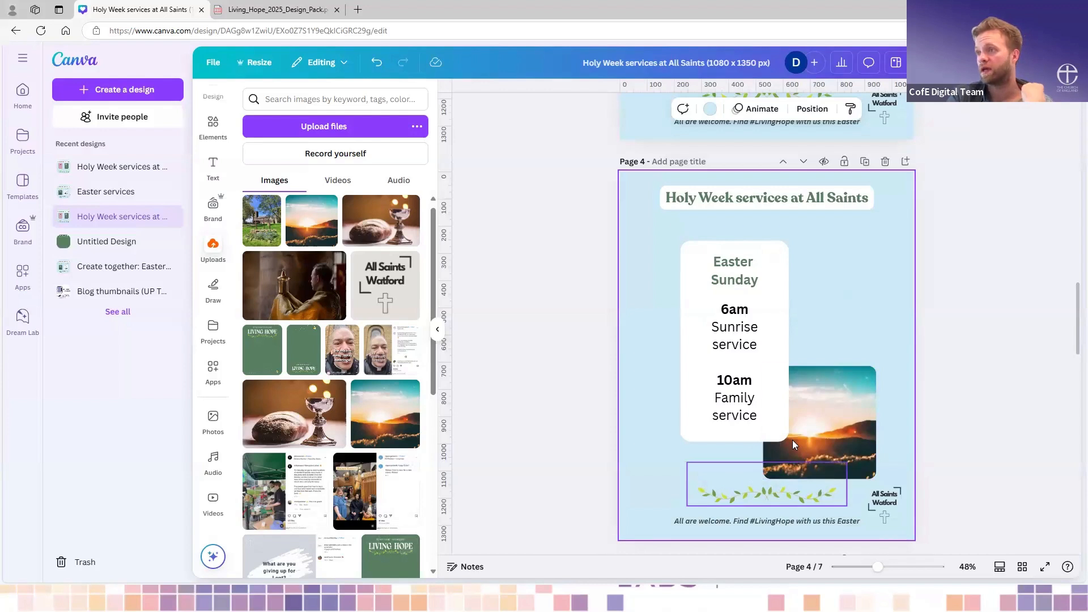
- Group the Easter Sunday box with the sunrise photo on page 4, then shrink the group and shift it slightly up and left
scroll(793, 440, down, 1)
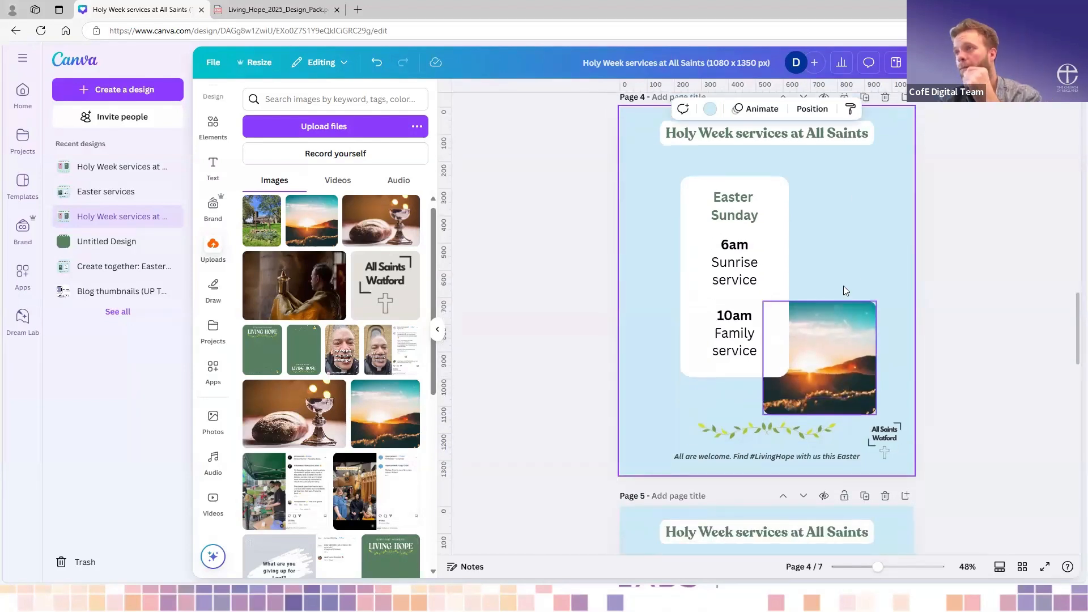
click(828, 352)
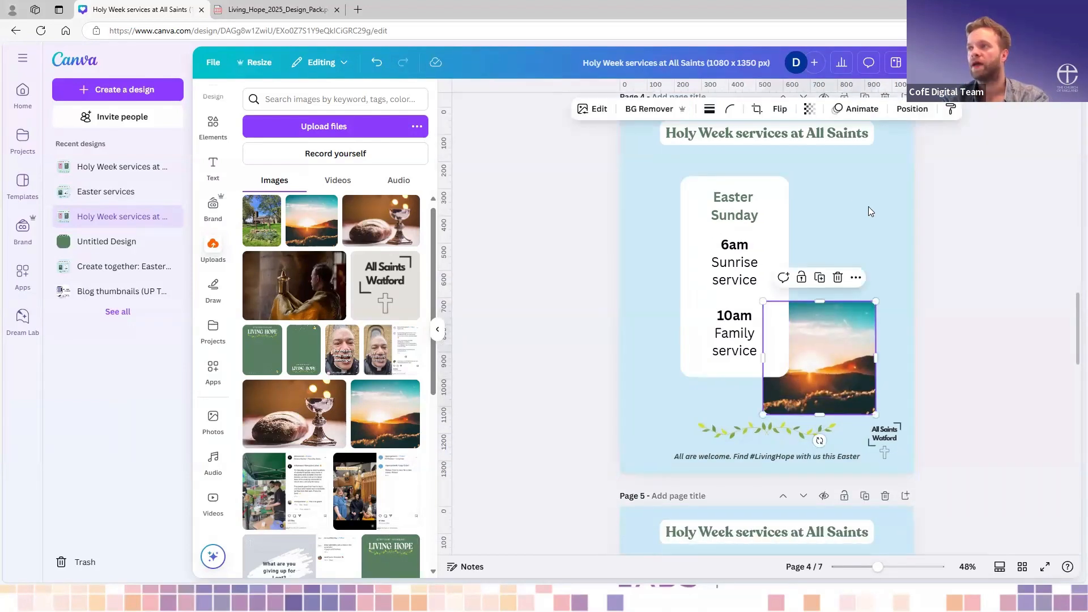
shift+click(765, 231)
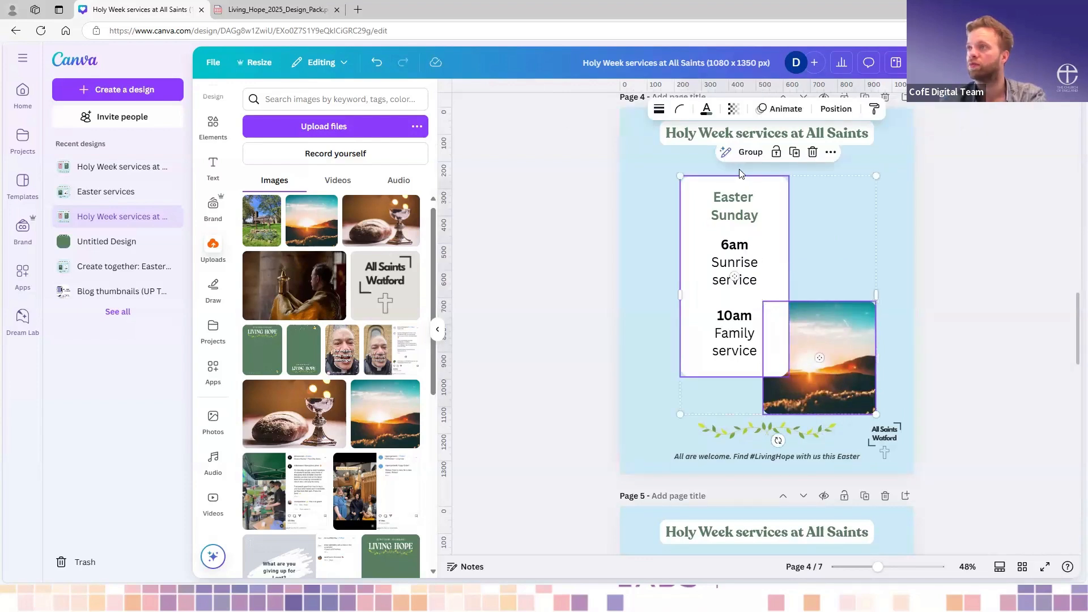
click(743, 152)
drag(795, 321, 816, 305)
drag(859, 397, 849, 378)
drag(788, 245, 782, 247)
- Enlarge page 4's welcome line to font size 24.9 and delete the leaf garland above it
click(812, 456)
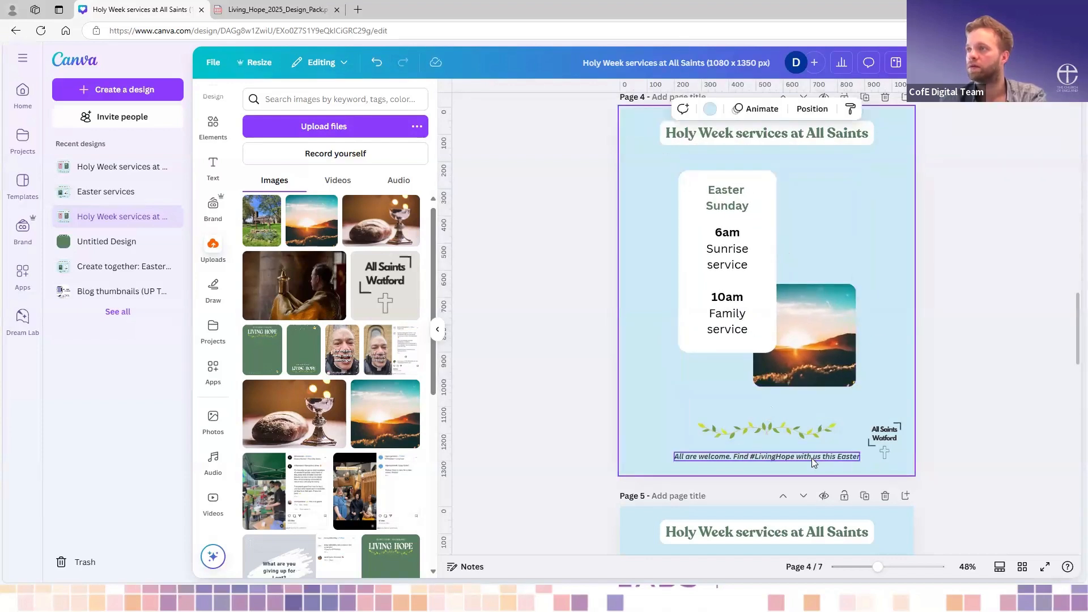
drag(831, 428, 832, 426)
double_click(785, 457)
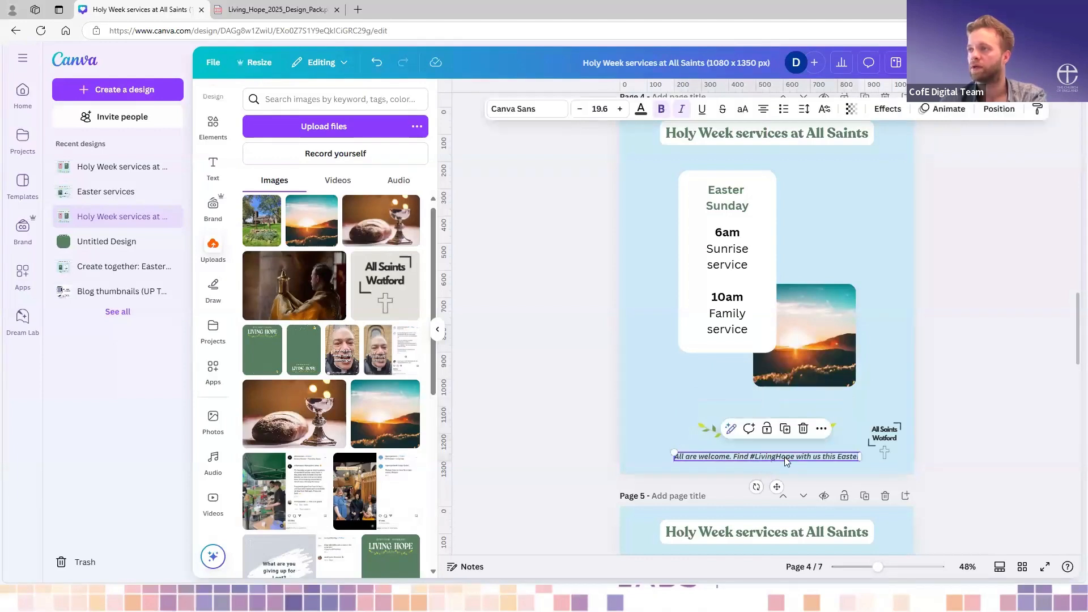
drag(657, 444, 607, 442)
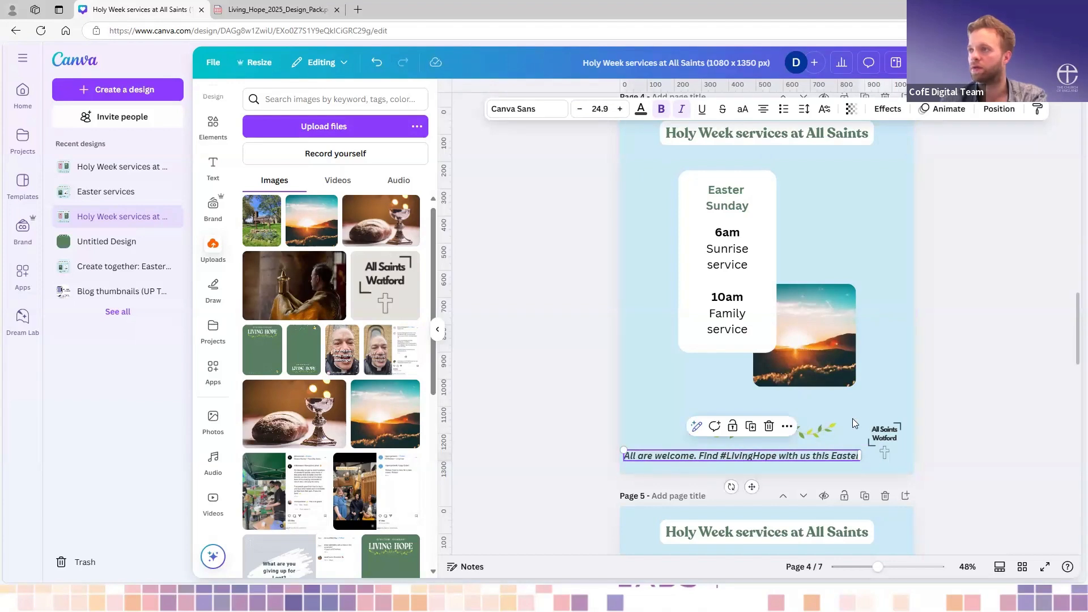
click(824, 428)
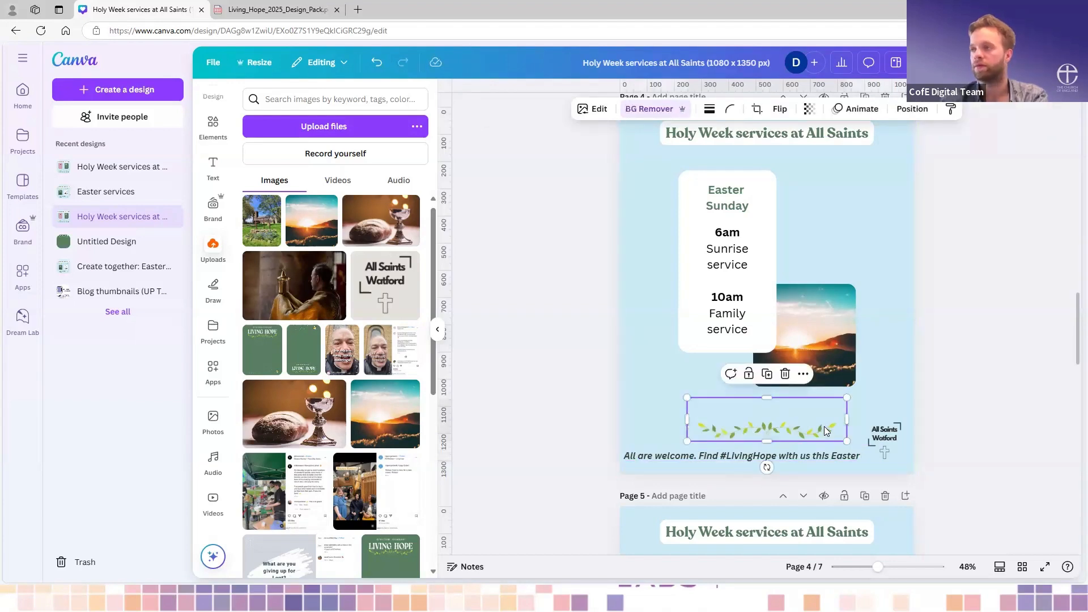
key(Delete)
- Wrap page 4's welcome line onto two lines, enlarge it to font size 32.4 and centre it below the service group
mouse_move(797, 461)
mouse_down()
mouse_move(843, 435)
mouse_move(783, 439)
mouse_move(798, 444)
mouse_up()
click(851, 470)
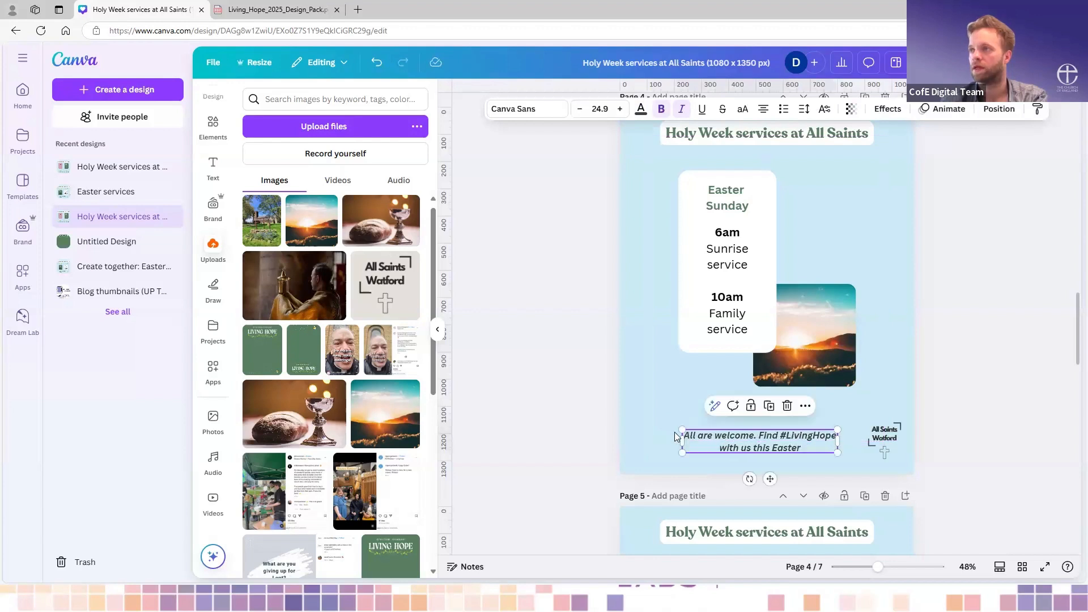
drag(682, 430, 636, 422)
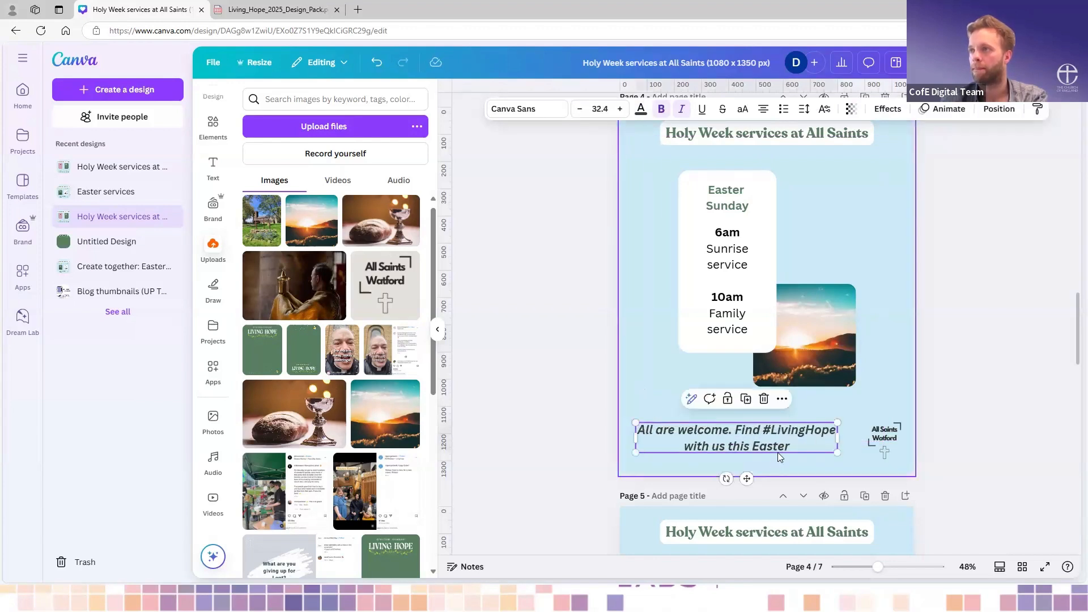
drag(771, 438, 801, 427)
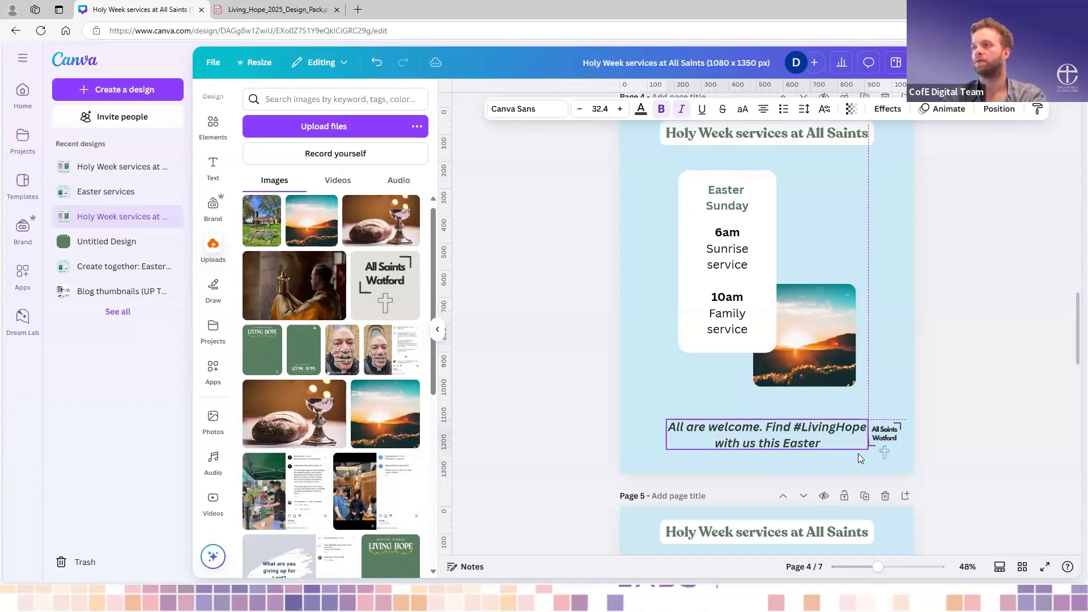
- Shrink the All Saints Watford logo in page 4's lower right corner so it clears the welcome text
click(873, 451)
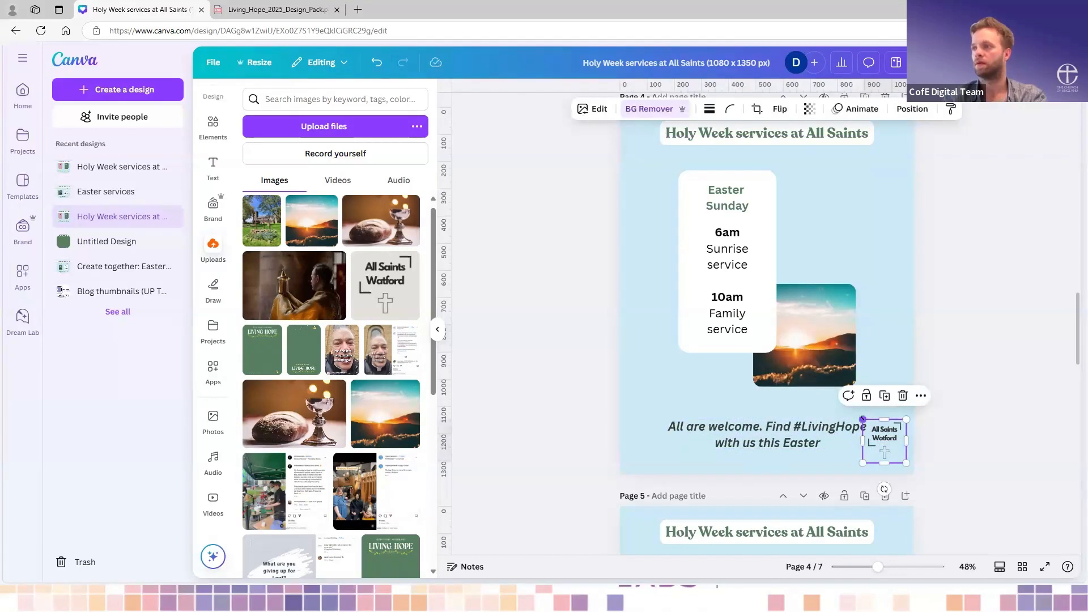
drag(863, 420, 878, 434)
click(891, 353)
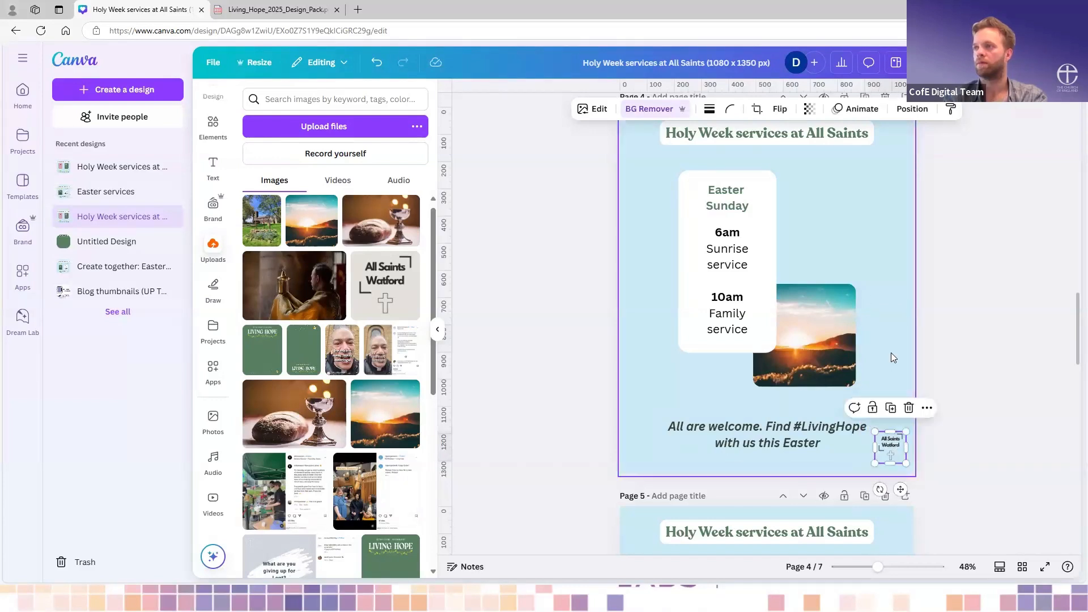
- Delete the welcome line and the leaf garland from page 3
scroll(893, 358, up, 2)
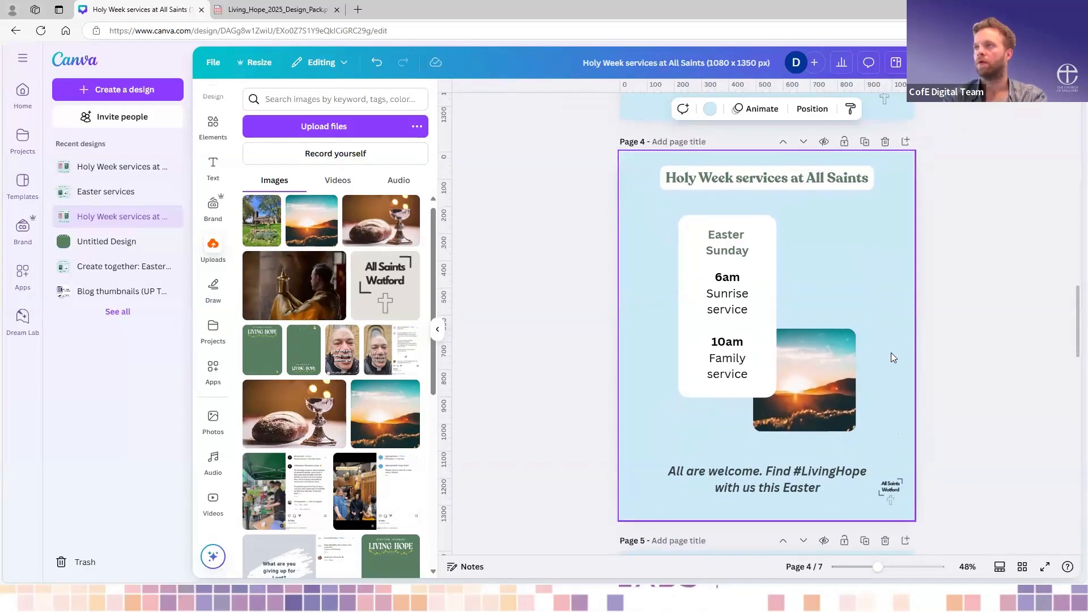
scroll(902, 313, up, 3)
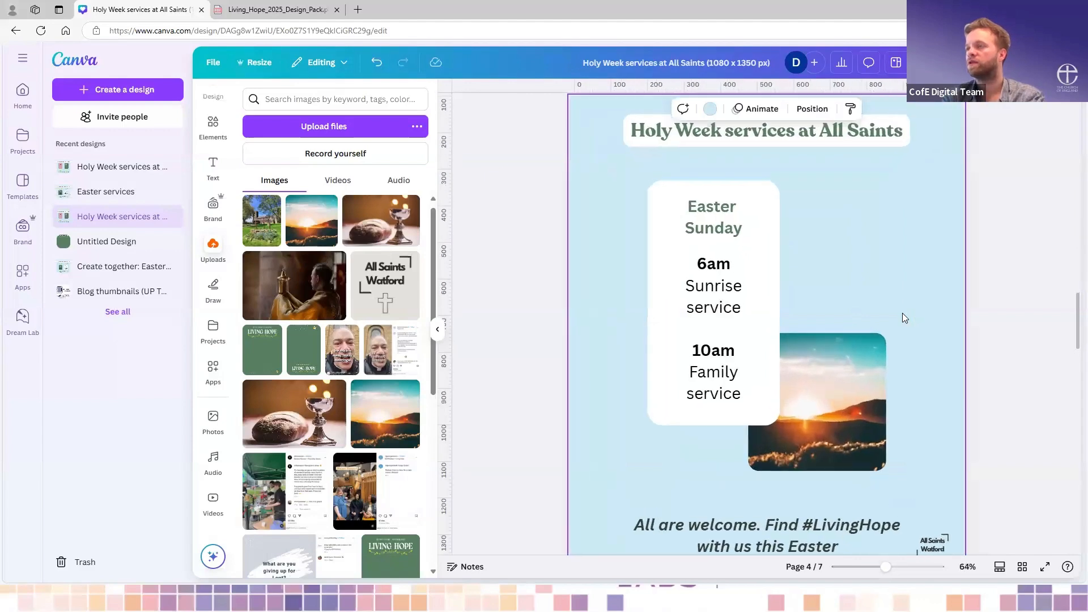
scroll(902, 313, up, 5)
click(802, 464)
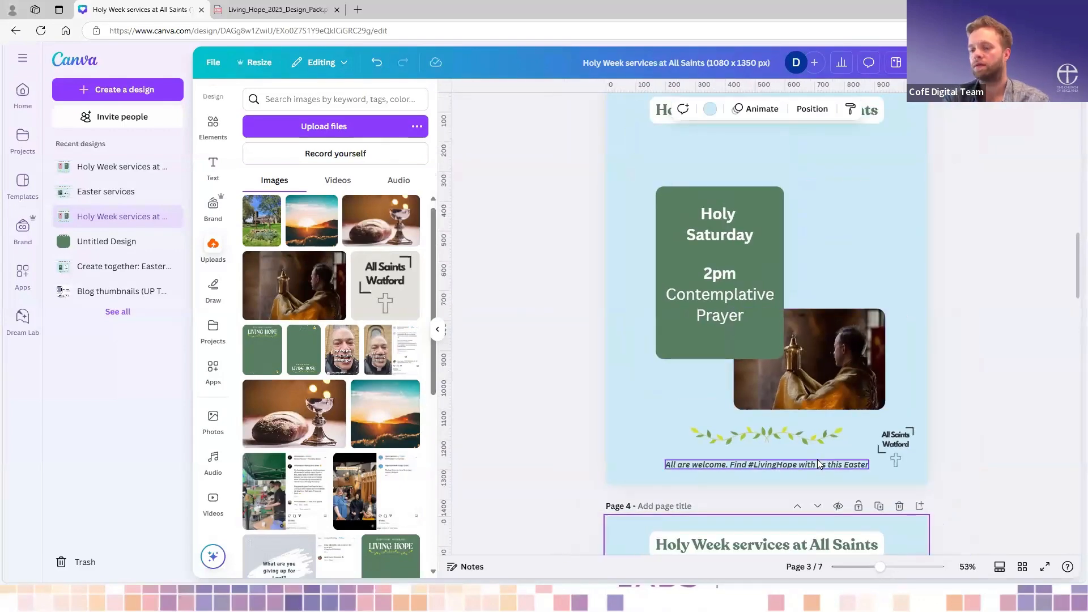
key(Delete)
click(800, 440)
key(Delete)
- Delete the welcome line and the leaf garland from the Good Friday page
scroll(800, 445, up, 10)
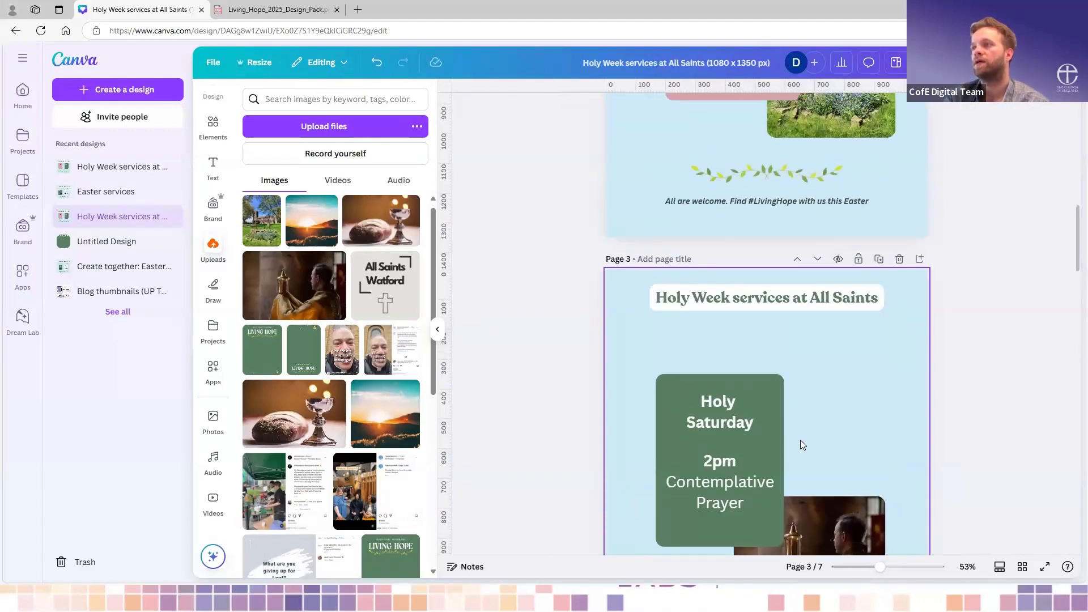
scroll(811, 503, down, 2)
click(796, 481)
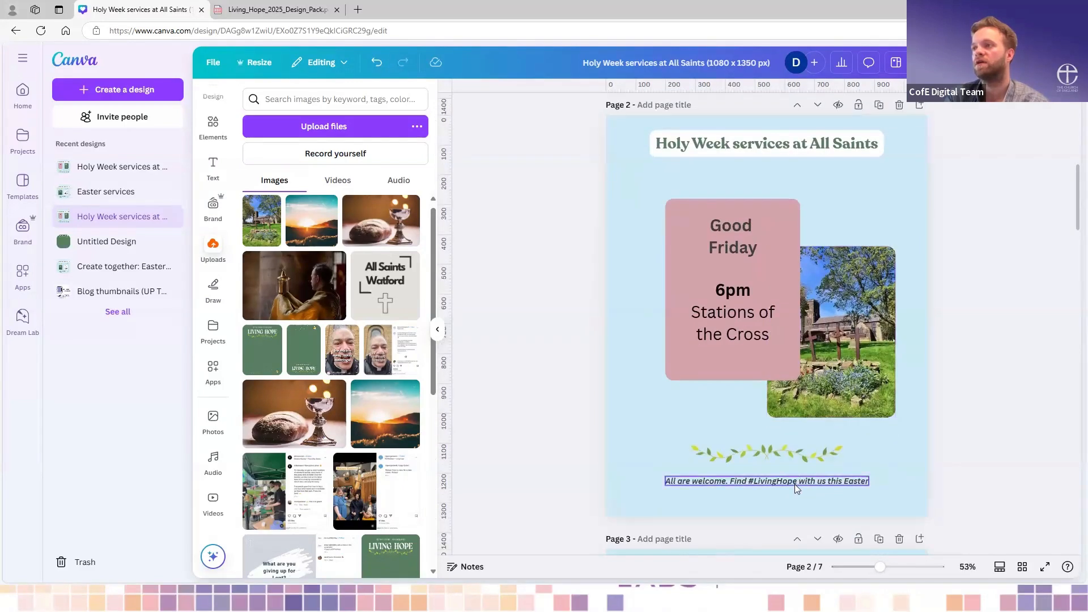
key(Delete)
click(830, 456)
key(Delete)
- Delete the leaf garland and the welcome line from the Maundy Thursday page
scroll(830, 455, up, 8)
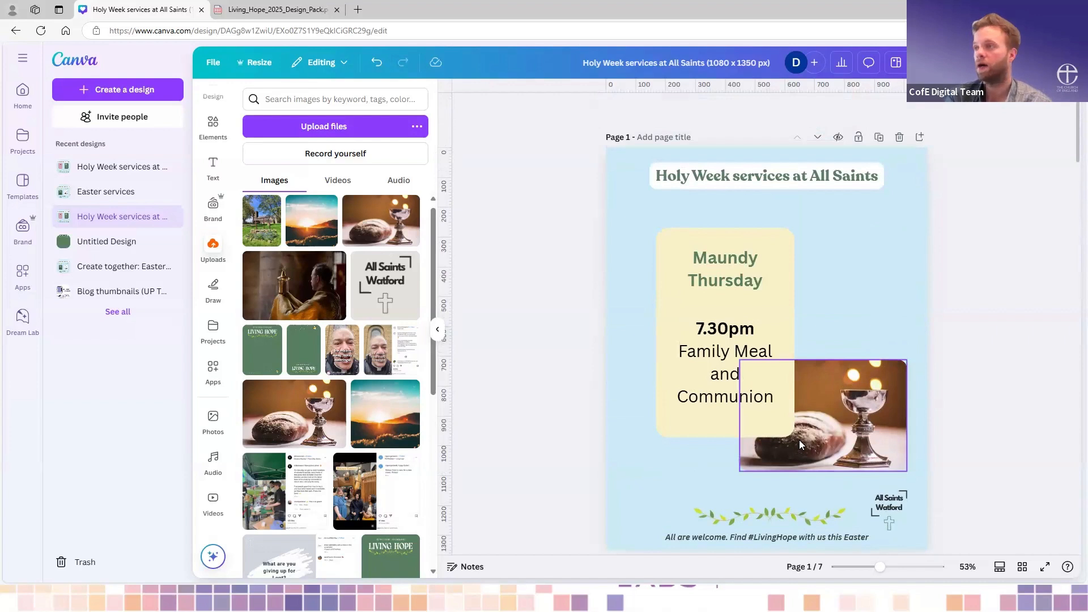
click(798, 511)
key(Delete)
click(796, 536)
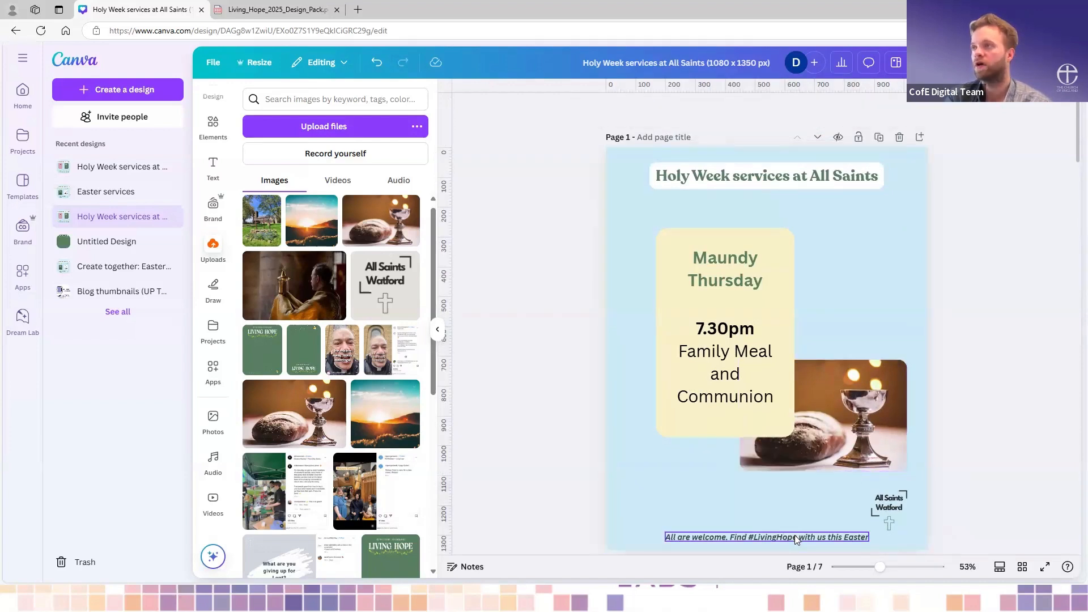
key(Delete)
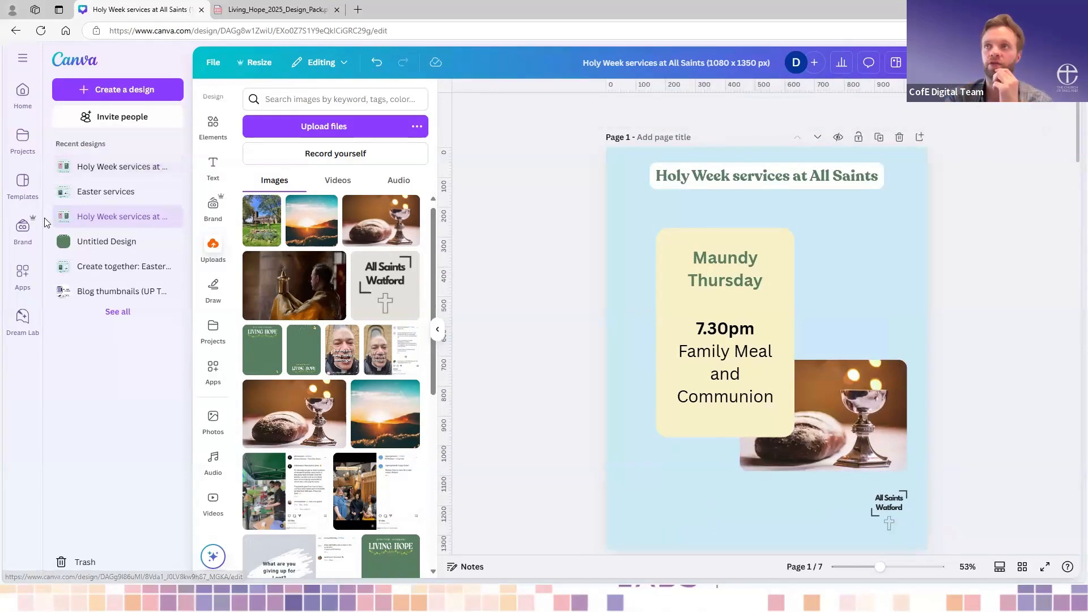
- Open the "special webinar: template example" design from the Canva home page in a new browser tab
click(358, 10)
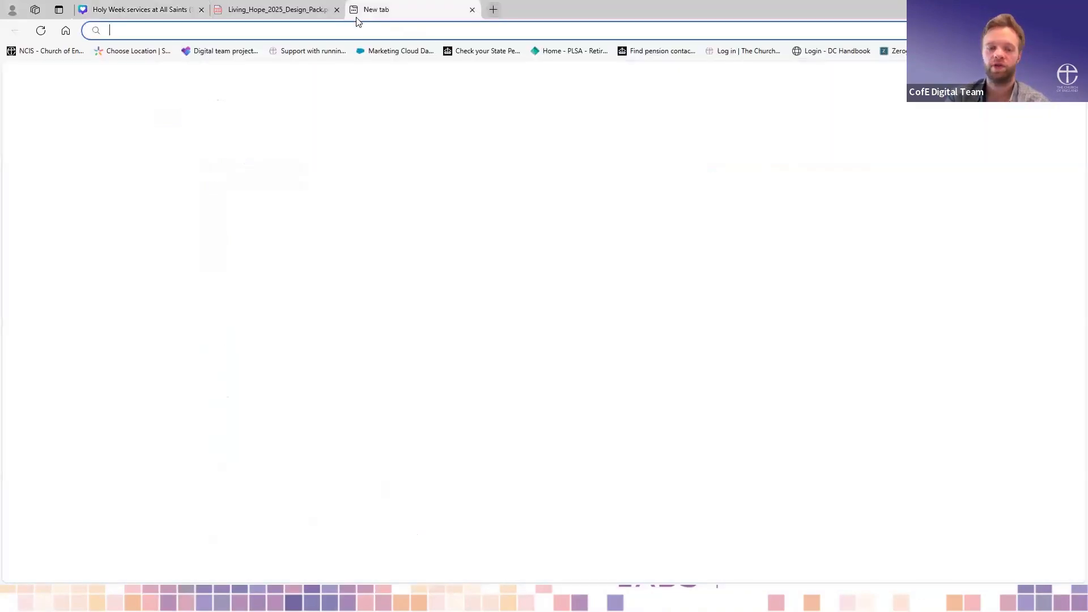
text(can)
key(Return)
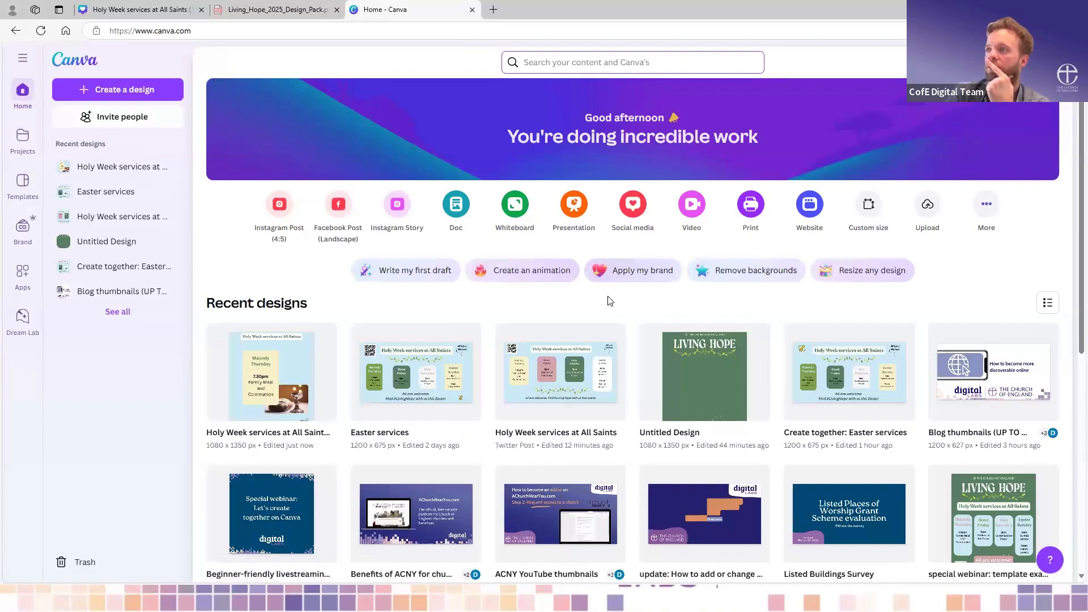
scroll(610, 300, down, 3)
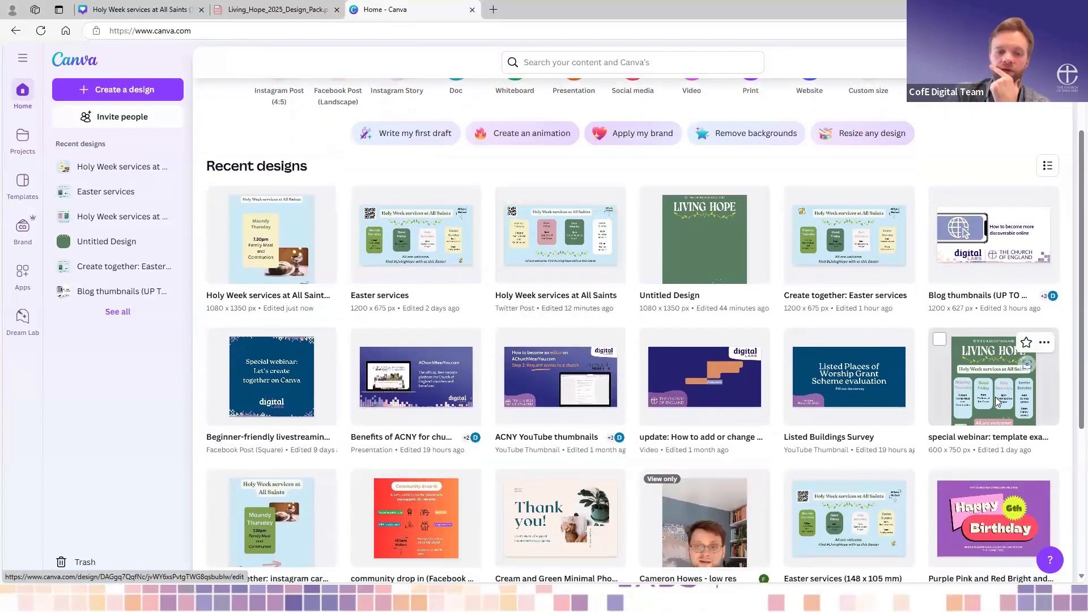
click(996, 397)
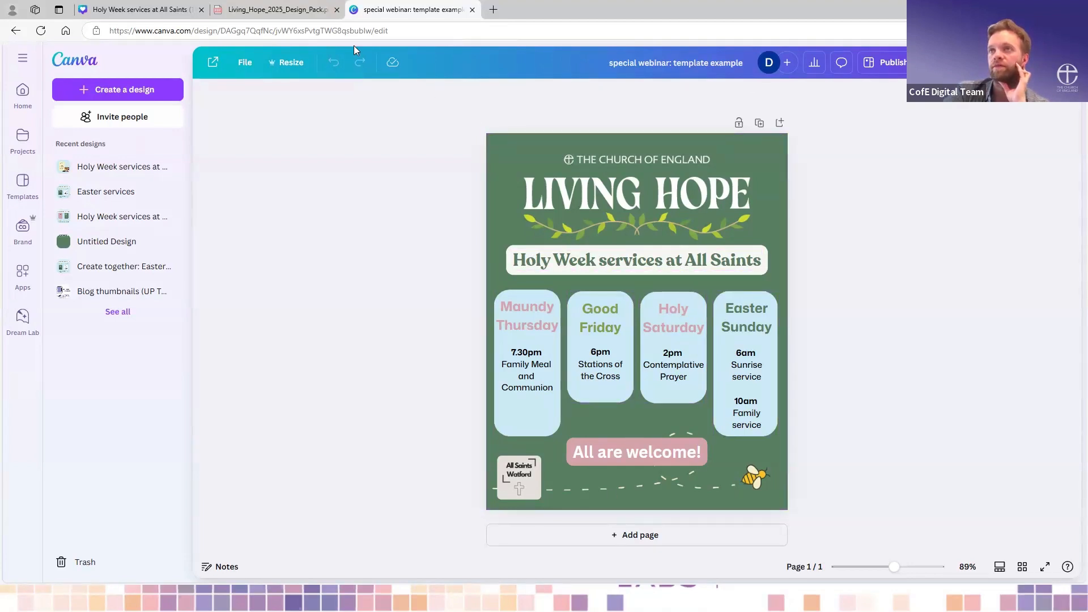
- Return to the open Holy Week services at All Saints design and view its Maundy Thursday page
click(272, 9)
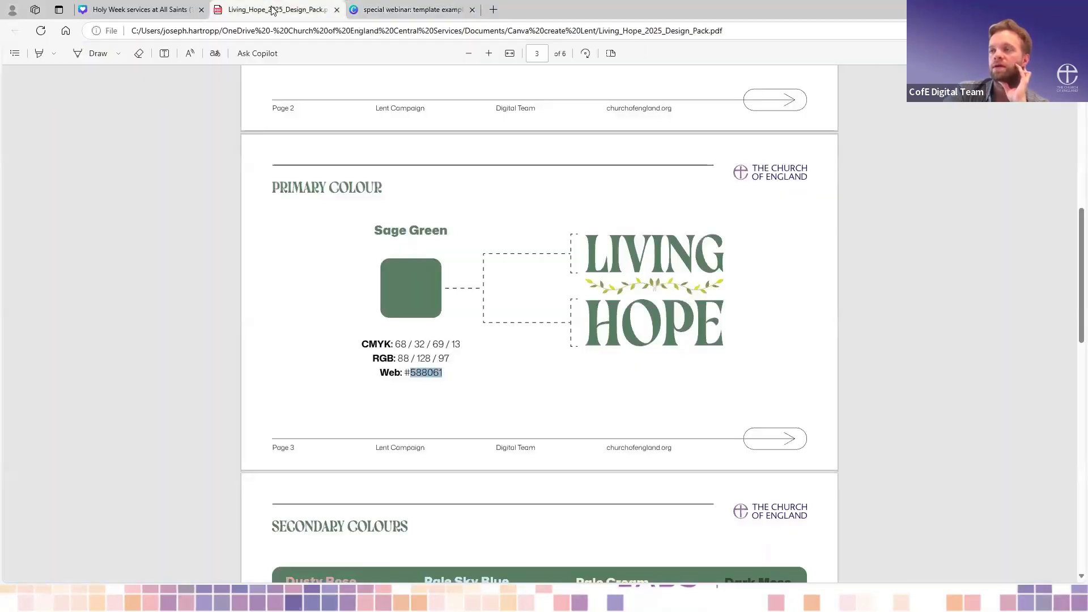
click(152, 9)
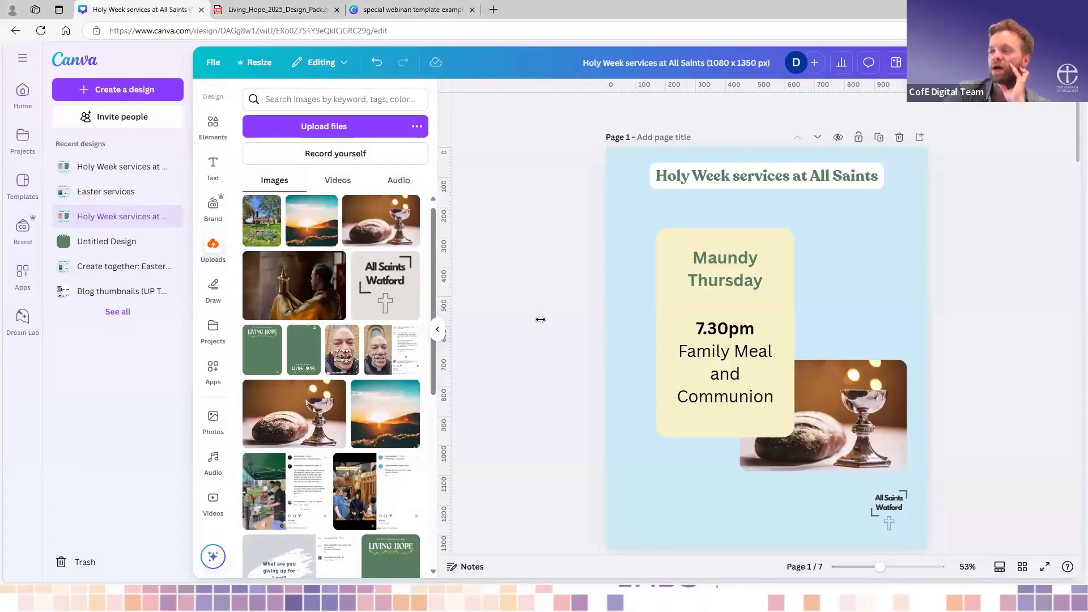
scroll(541, 320, down, 1)
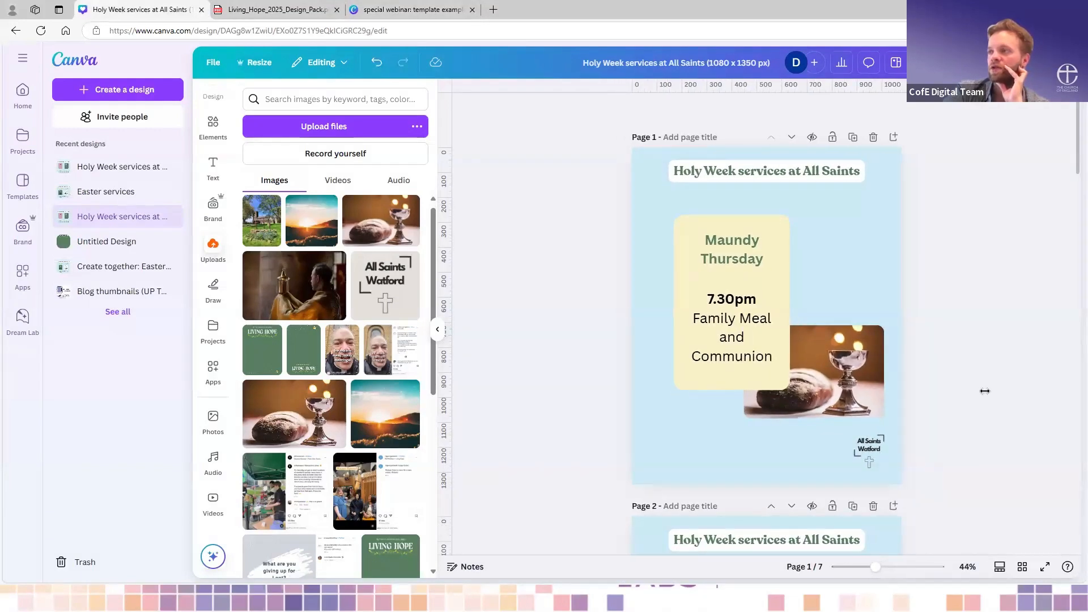
scroll(984, 389, down, 2)
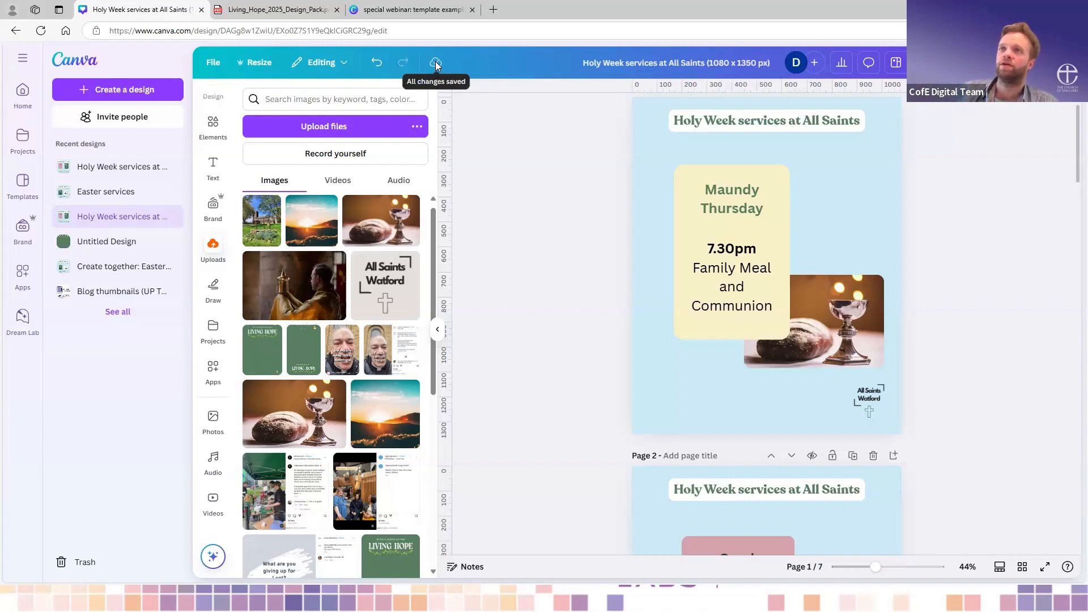
click(211, 62)
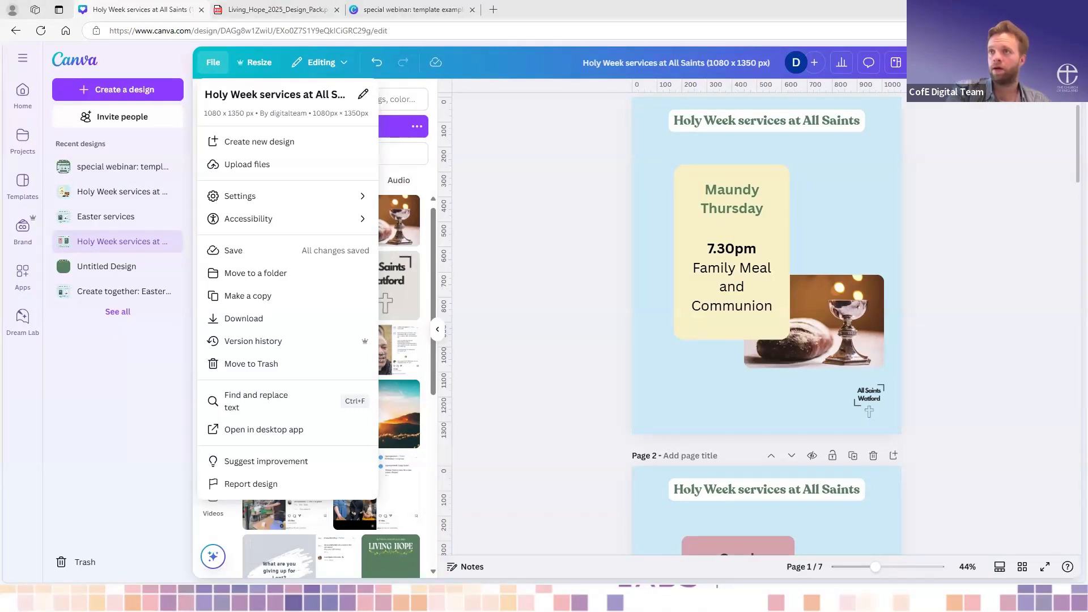
click(717, 334)
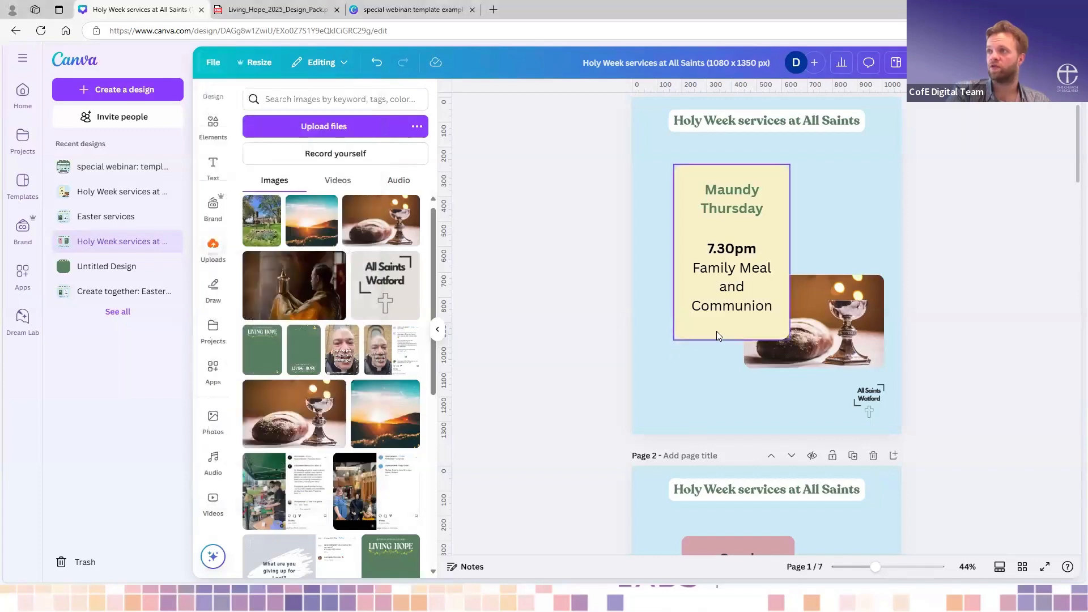
scroll(717, 334, down, 4)
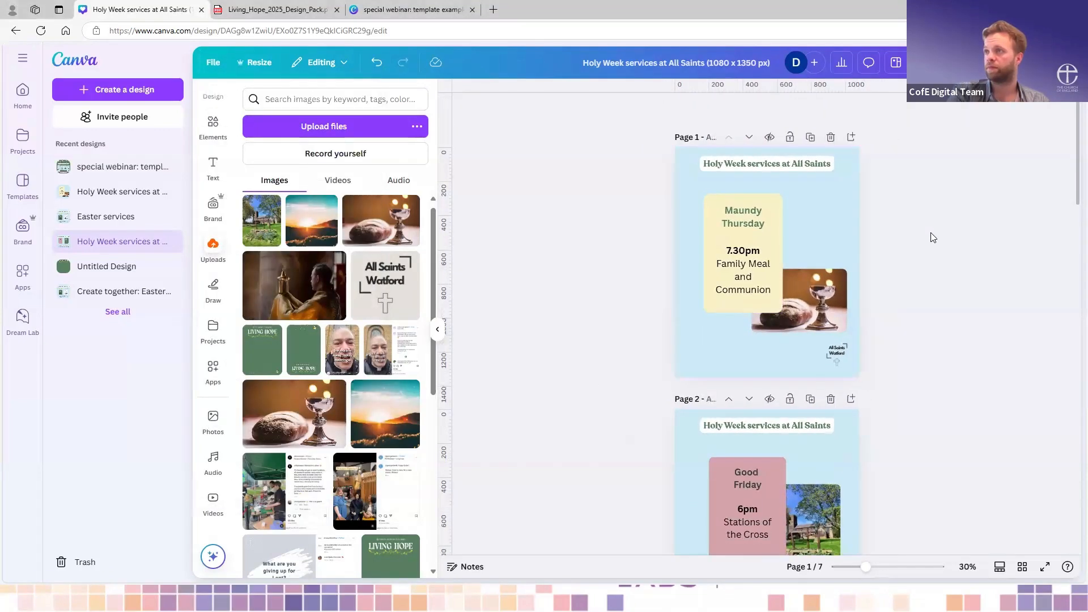
scroll(752, 207, up, 4)
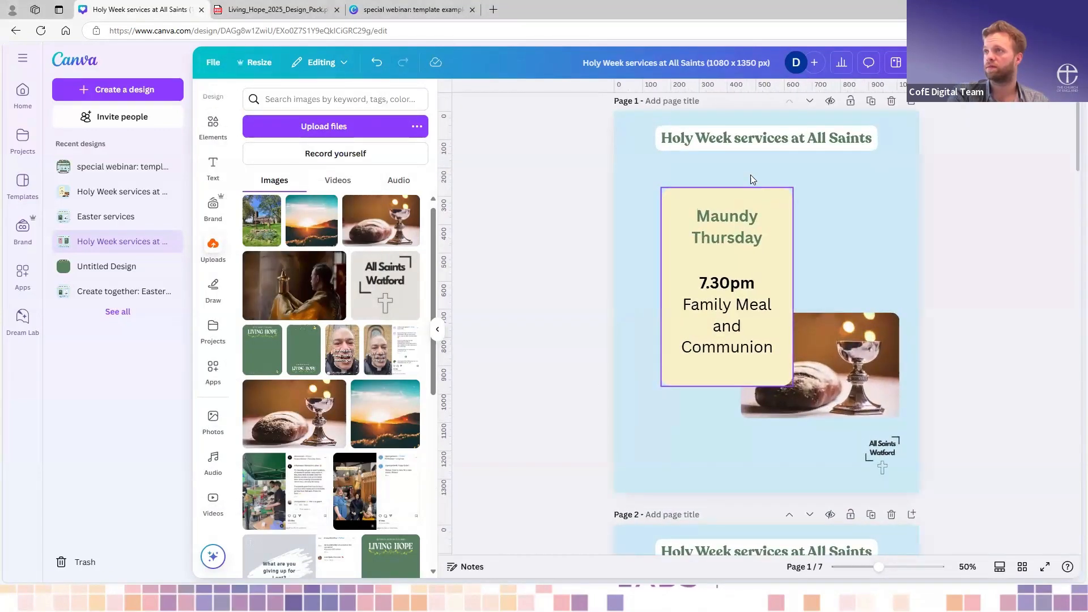
click(726, 142)
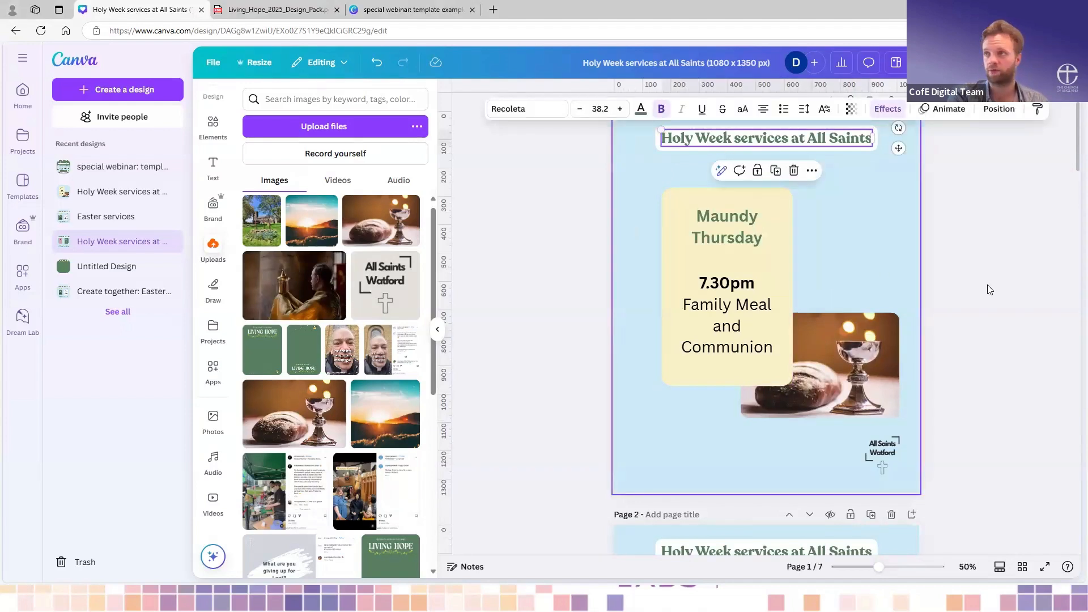
scroll(797, 260, down, 1)
scroll(797, 259, up, 2)
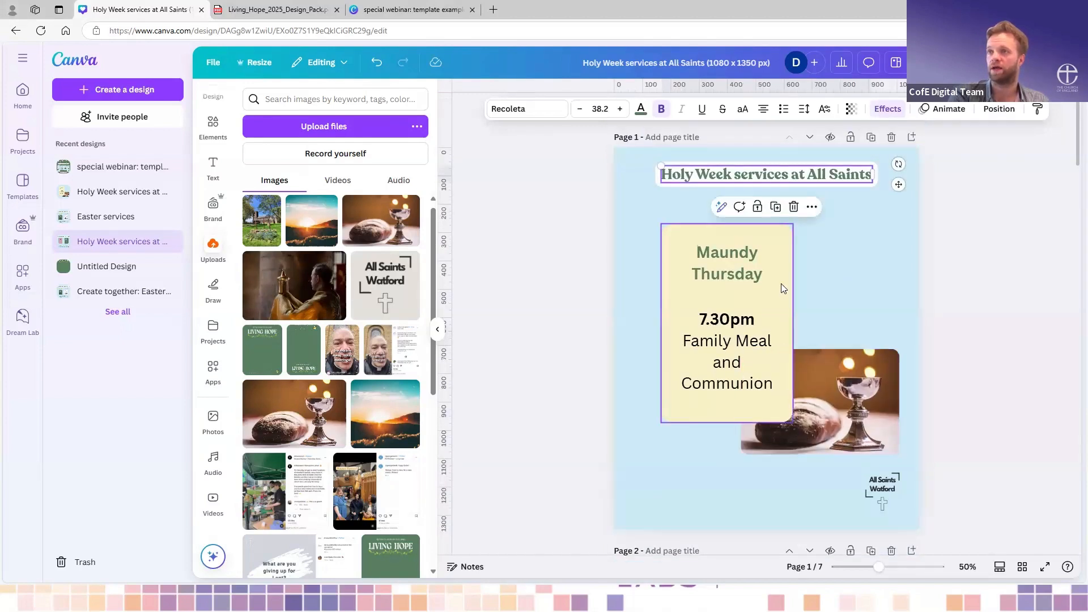
scroll(641, 248, down, 2)
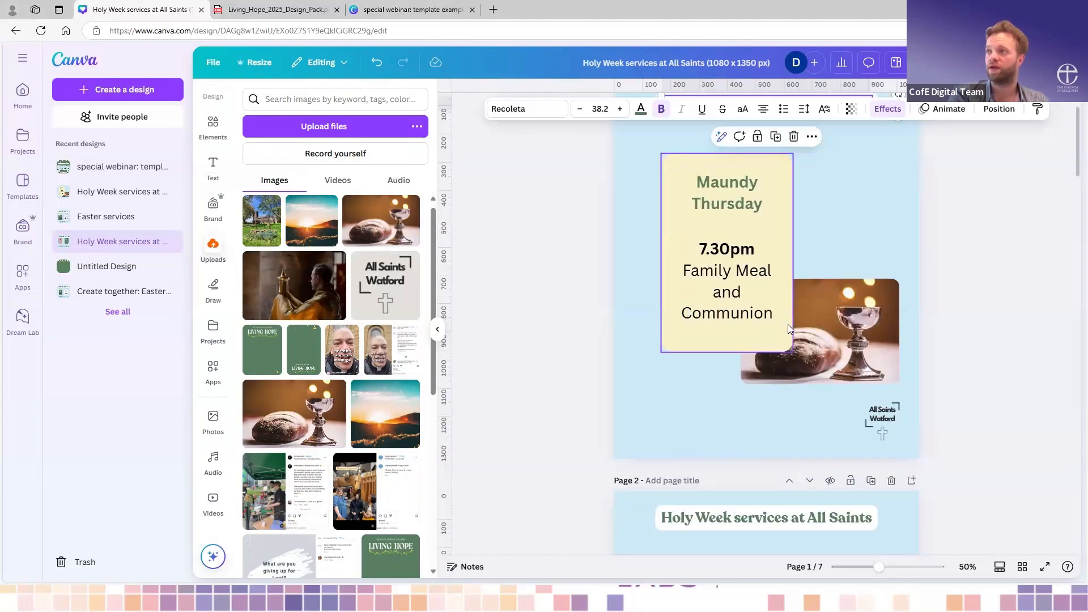
scroll(767, 304, down, 3)
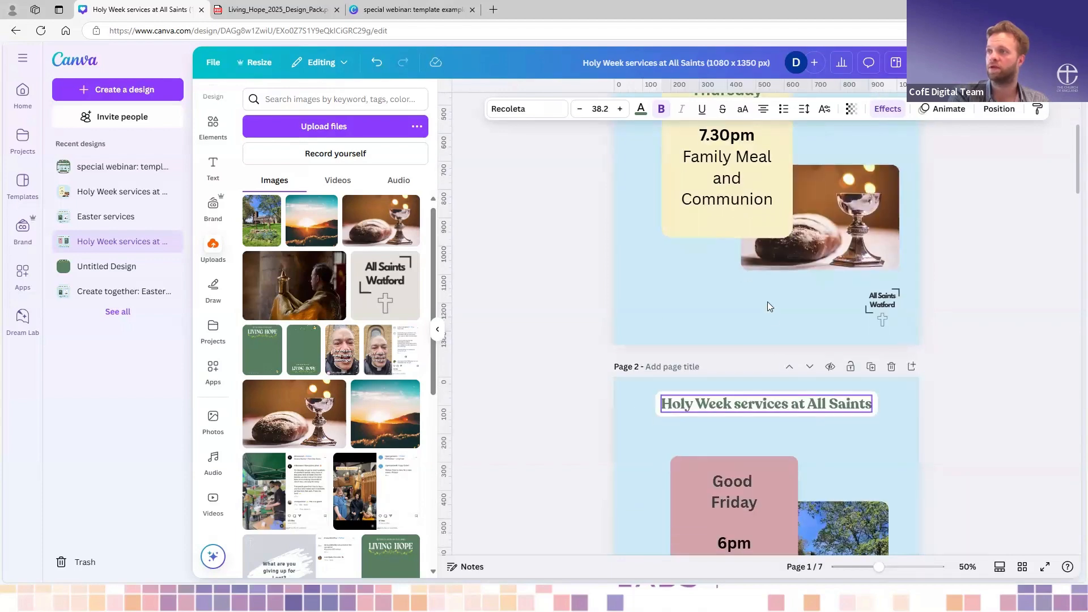
scroll(768, 304, down, 2)
- Search the graphics elements for "arrow" and add the thick hand-drawn right-pointing arrow to the Maundy Thursday page
click(220, 130)
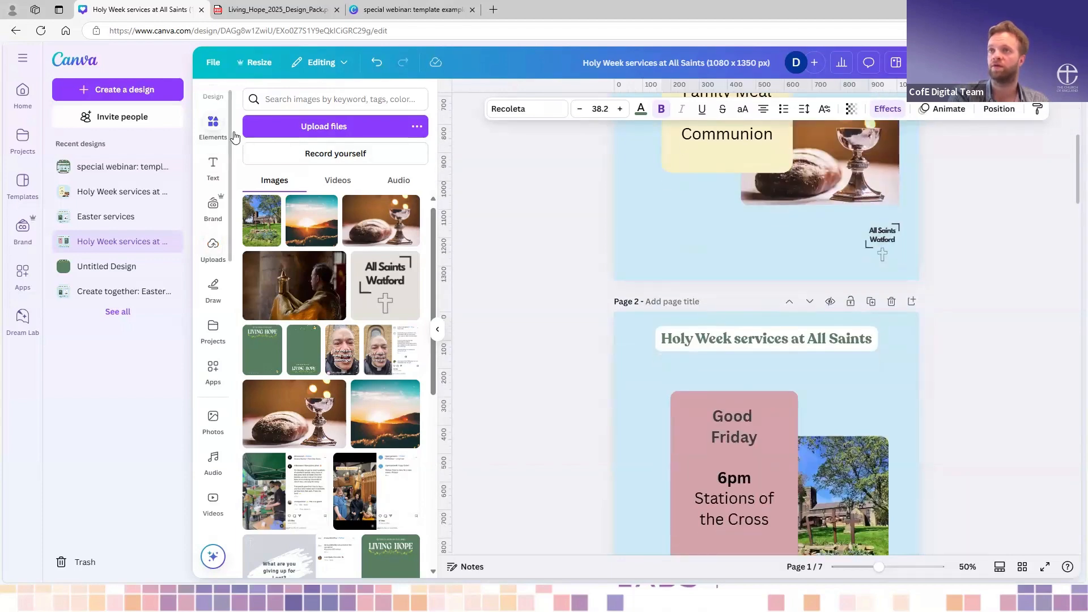
click(315, 102)
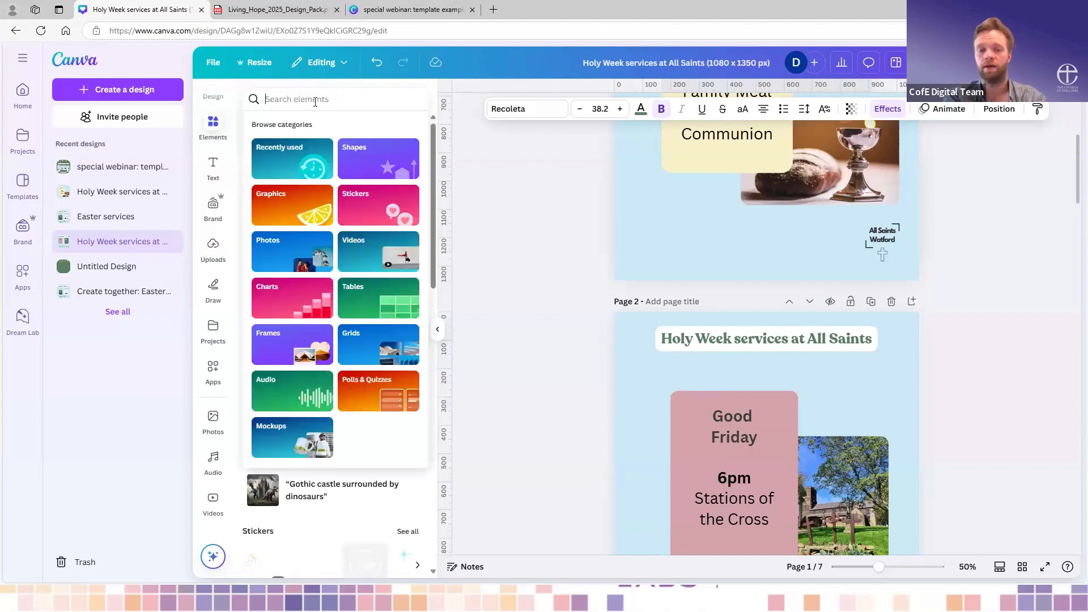
text(arrow)
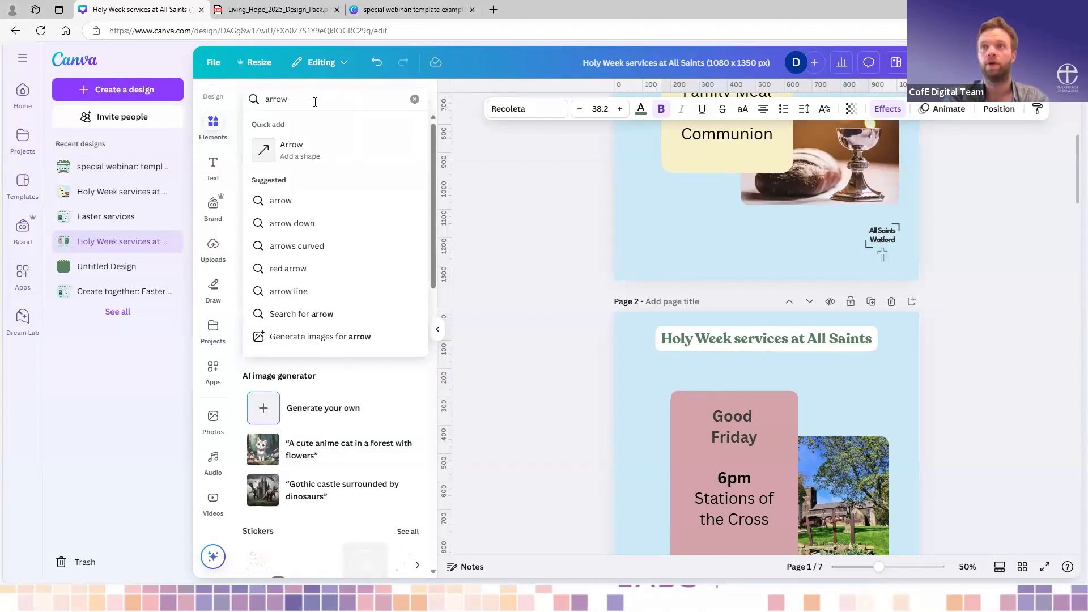
key(Return)
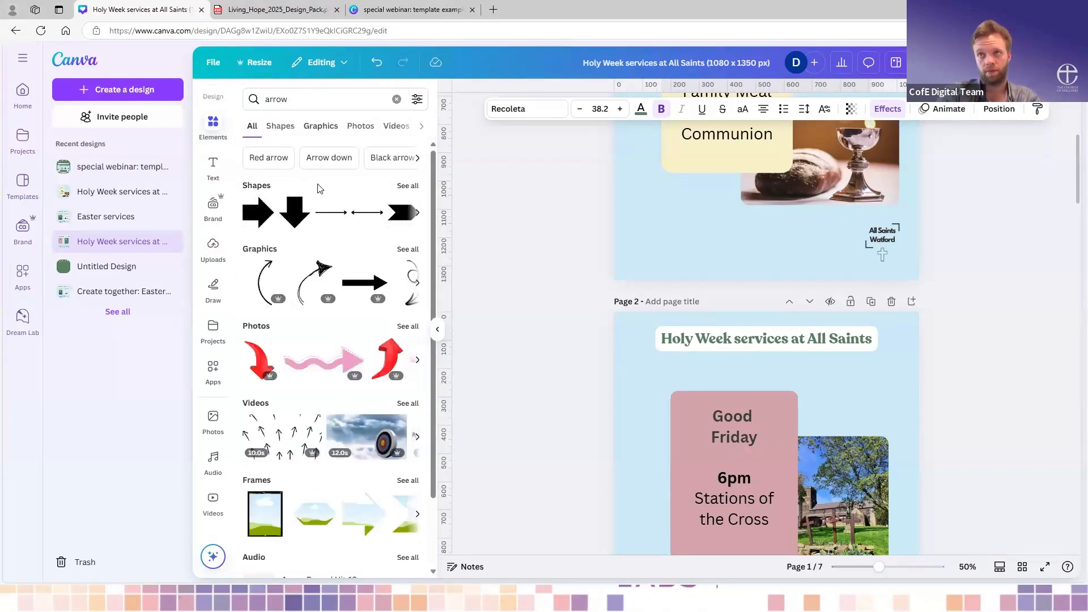
click(404, 255)
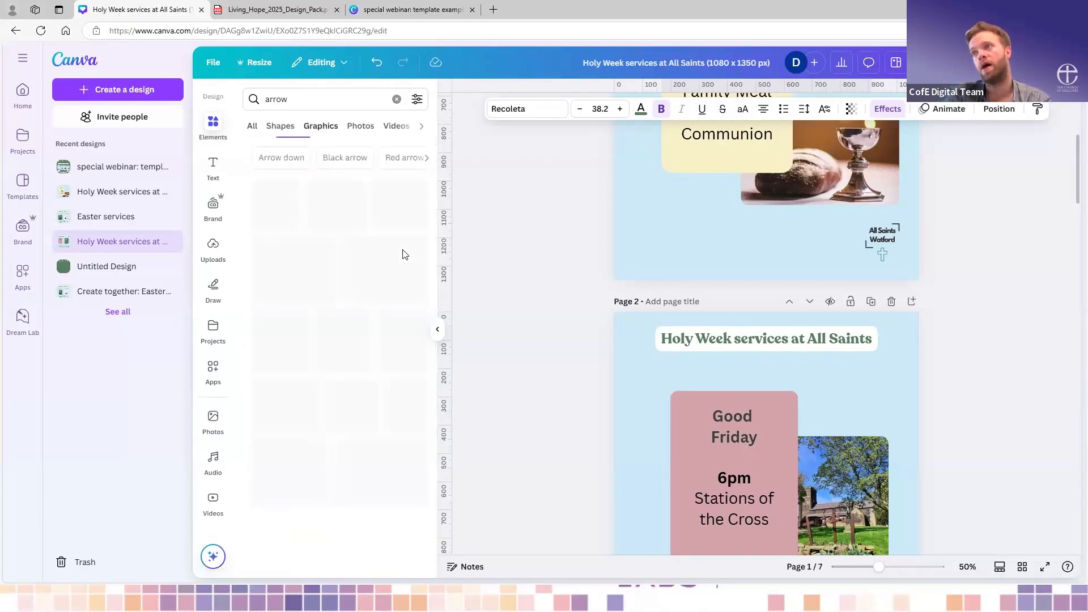
scroll(323, 343, down, 3)
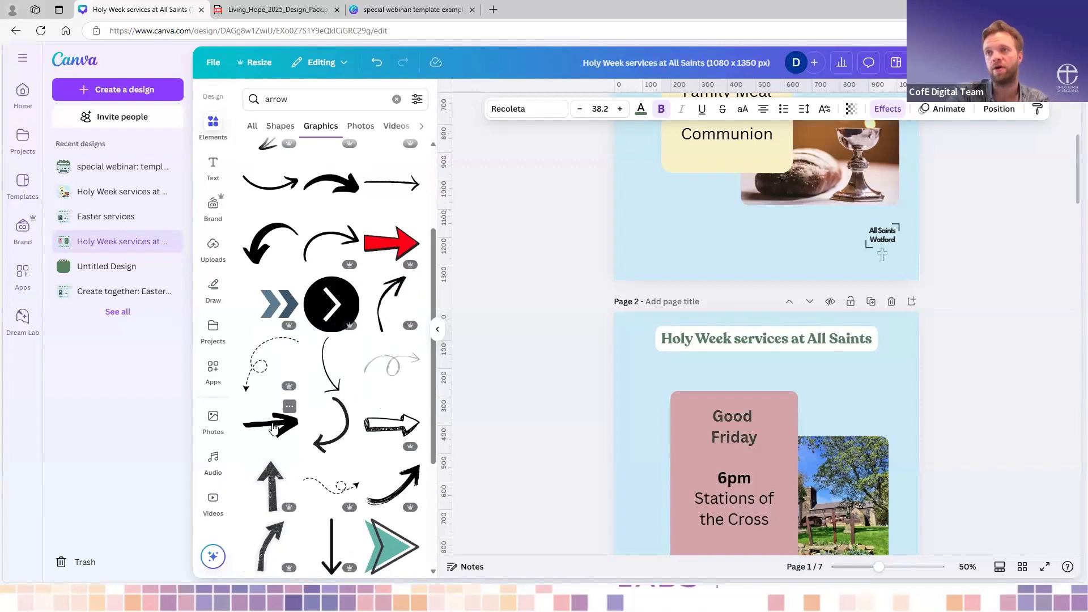
click(271, 445)
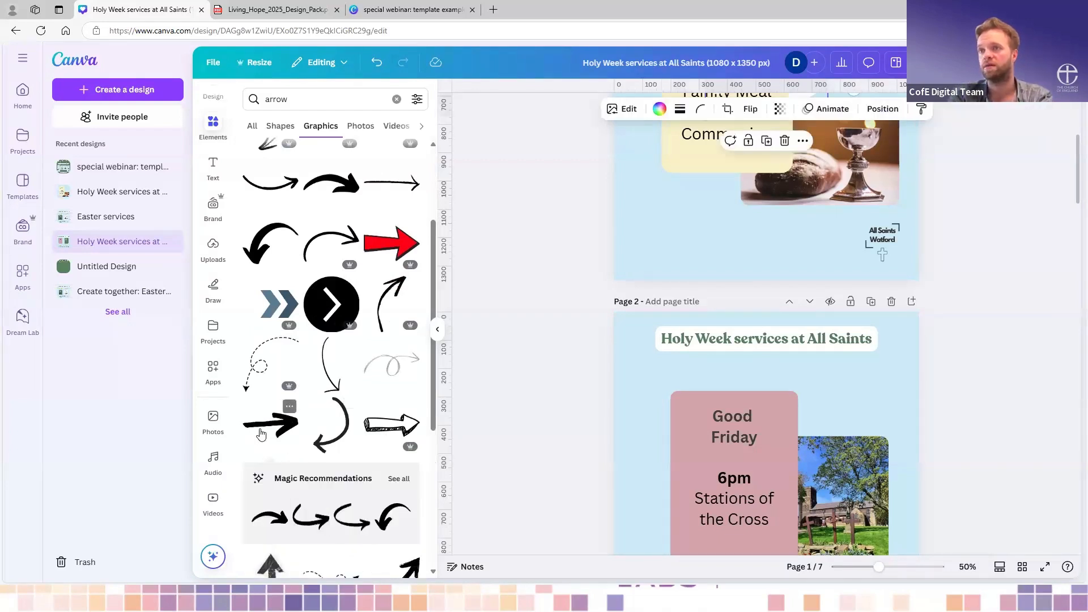
- Place the arrow below the bread and chalice photo, beside the logo, and shrink it to fit the gap
scroll(722, 341, up, 4)
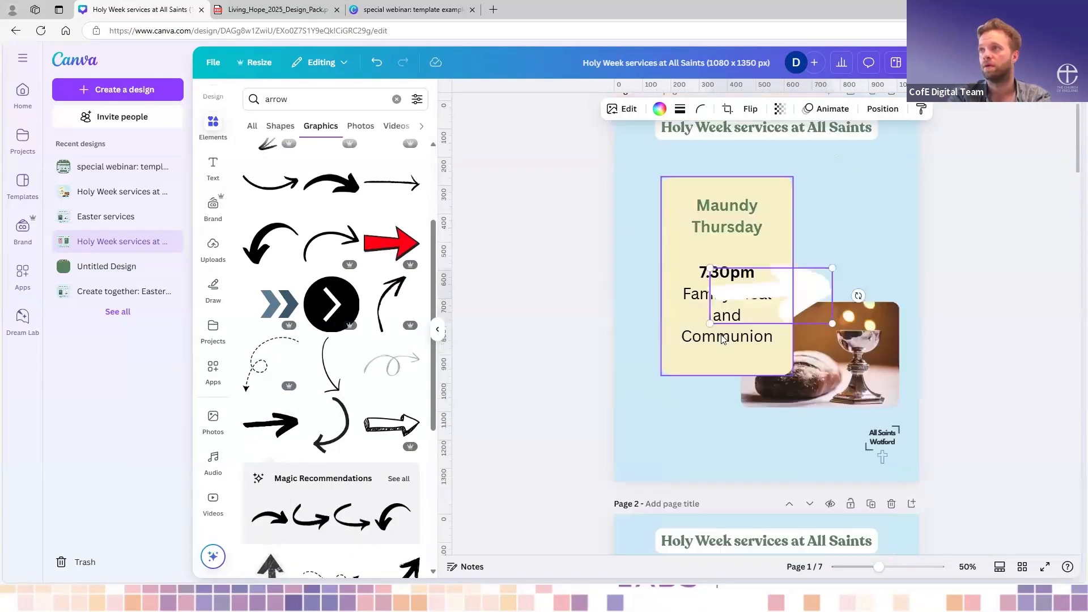
drag(808, 315, 780, 469)
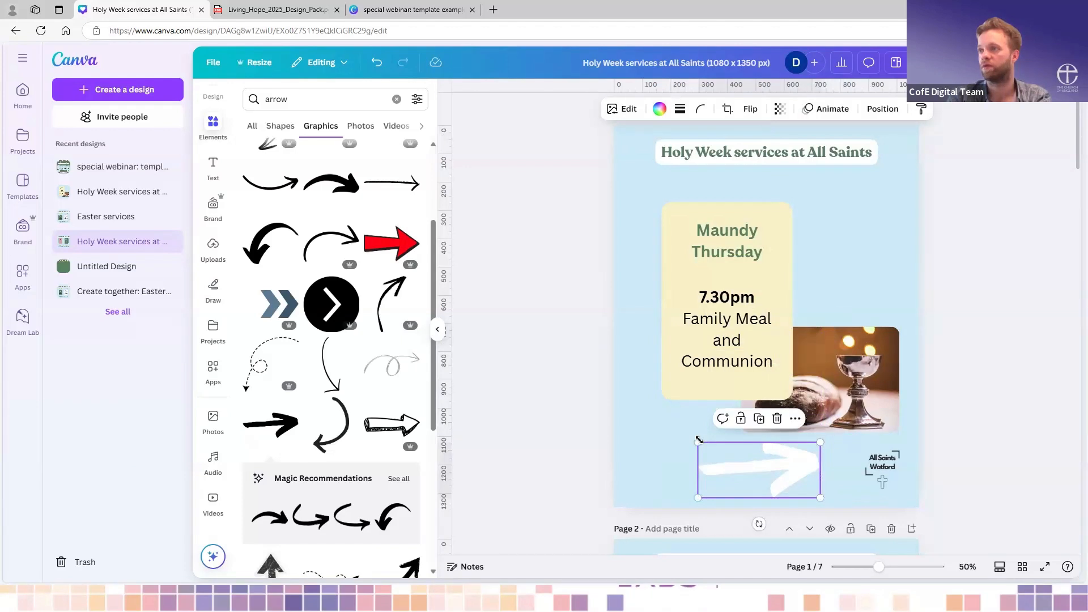
drag(699, 441, 775, 470)
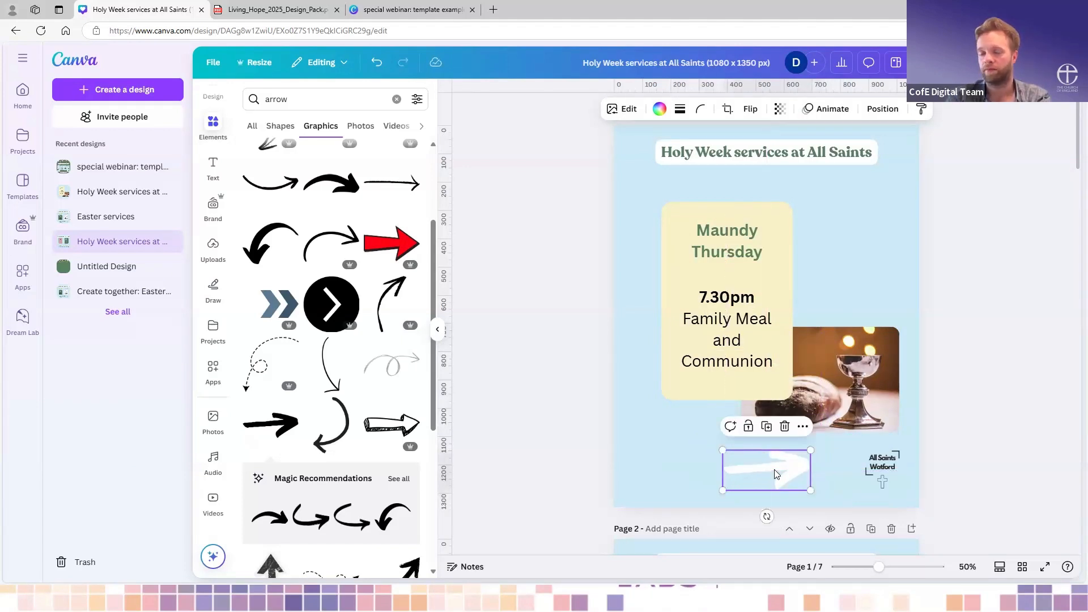
- Copy the arrow to the same position at the foot of the Good Friday and Holy Saturday pages
scroll(774, 470, down, 8)
click(771, 457)
key(ctrl+v)
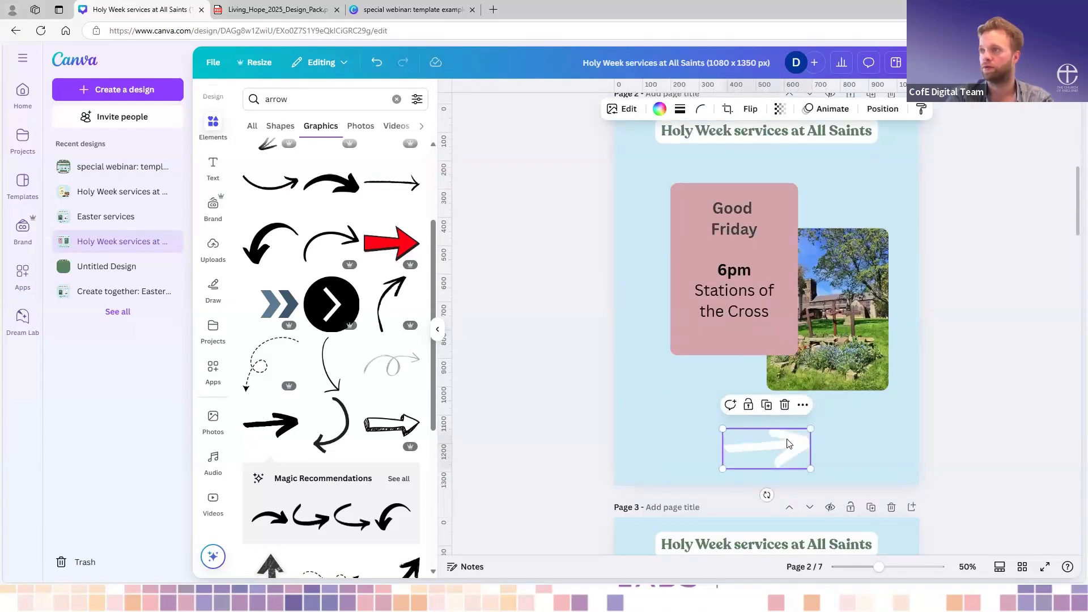
click(863, 436)
scroll(799, 434, down, 2)
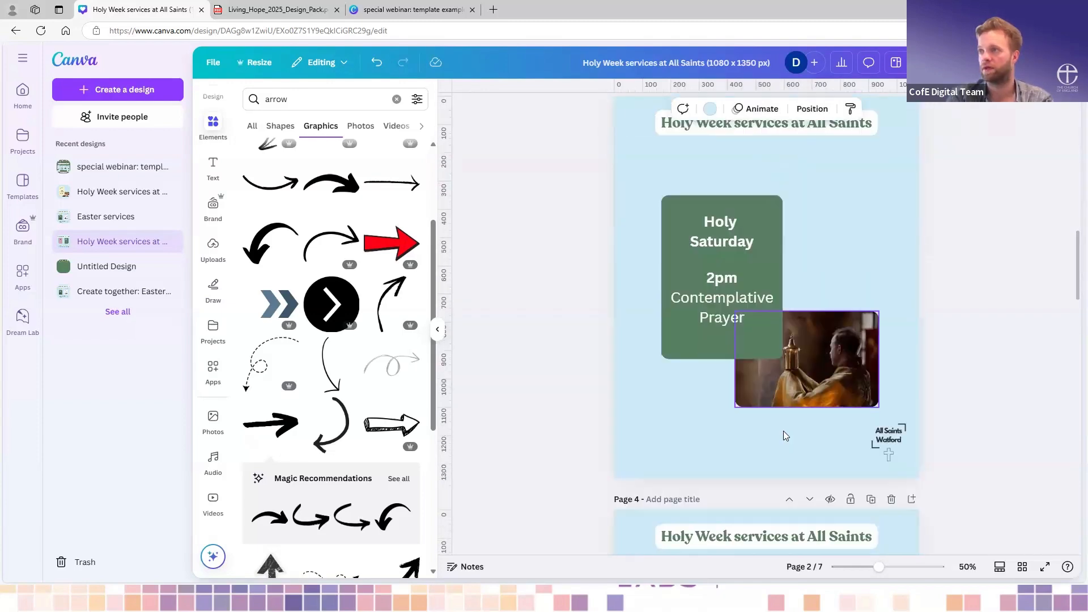
key(ctrl+v)
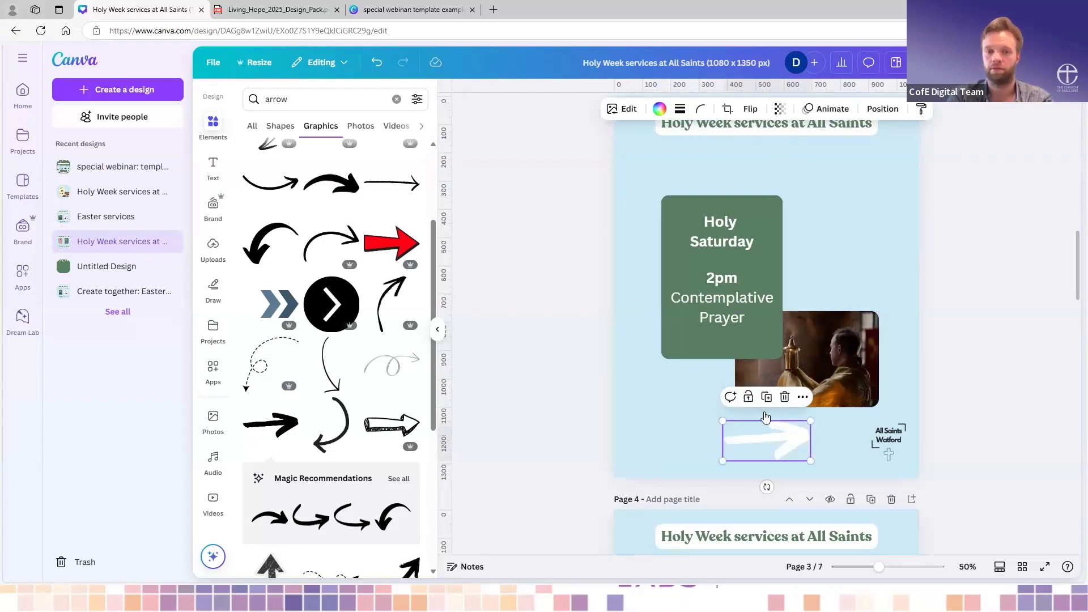
click(681, 402)
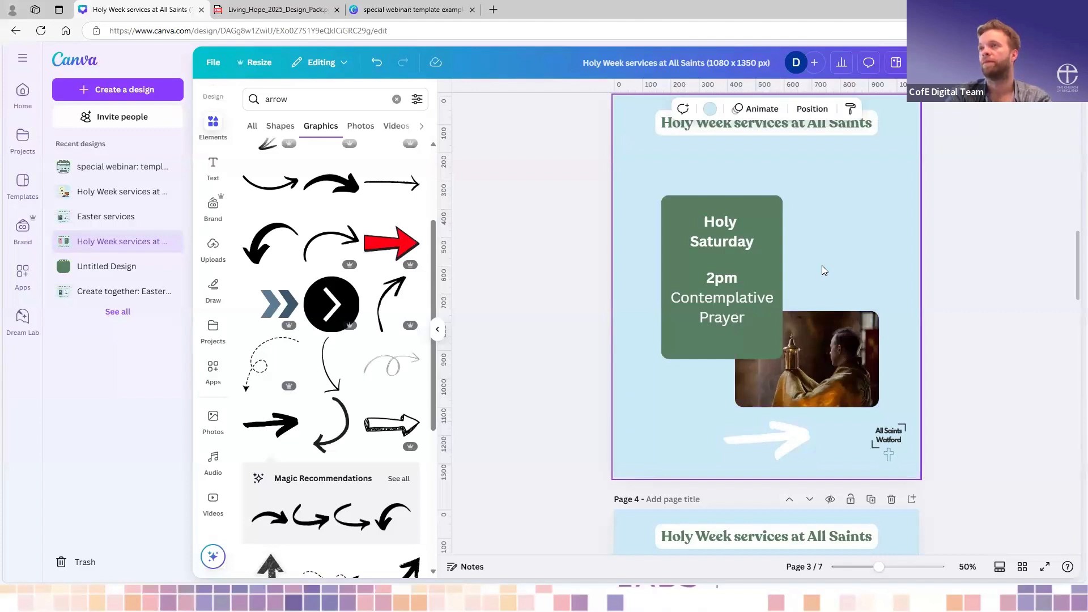
- Rename the design "holy week instagram"
scroll(822, 269, up, 3)
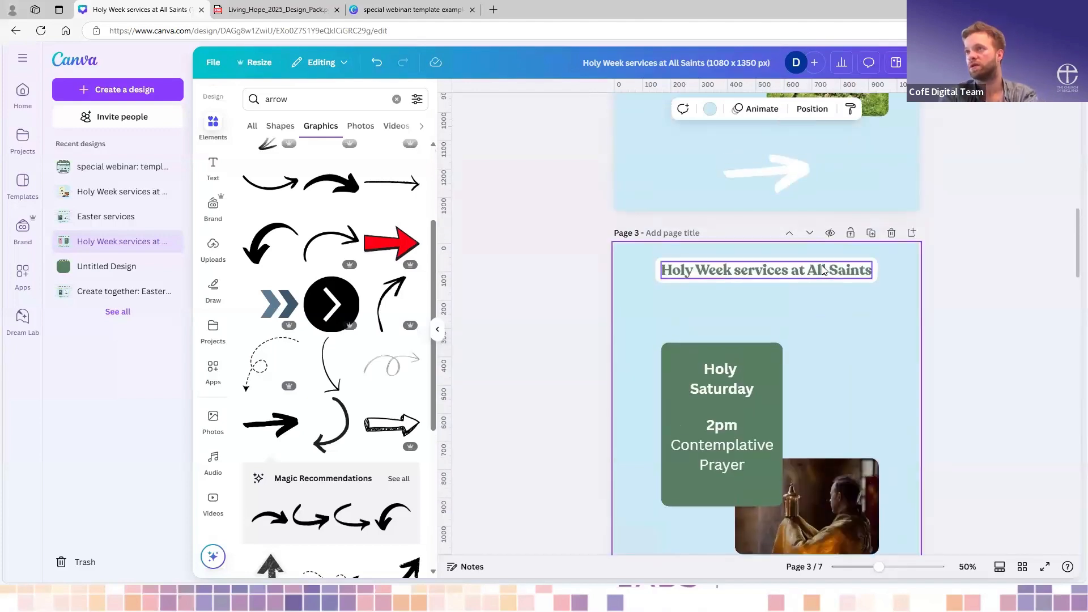
click(662, 65)
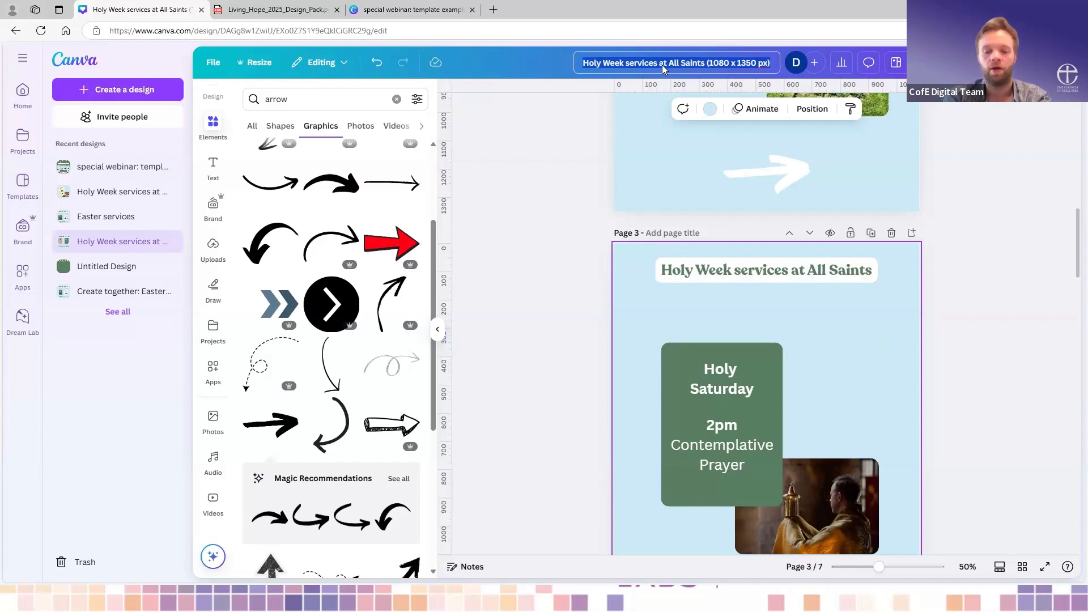
text(hly week instagram)
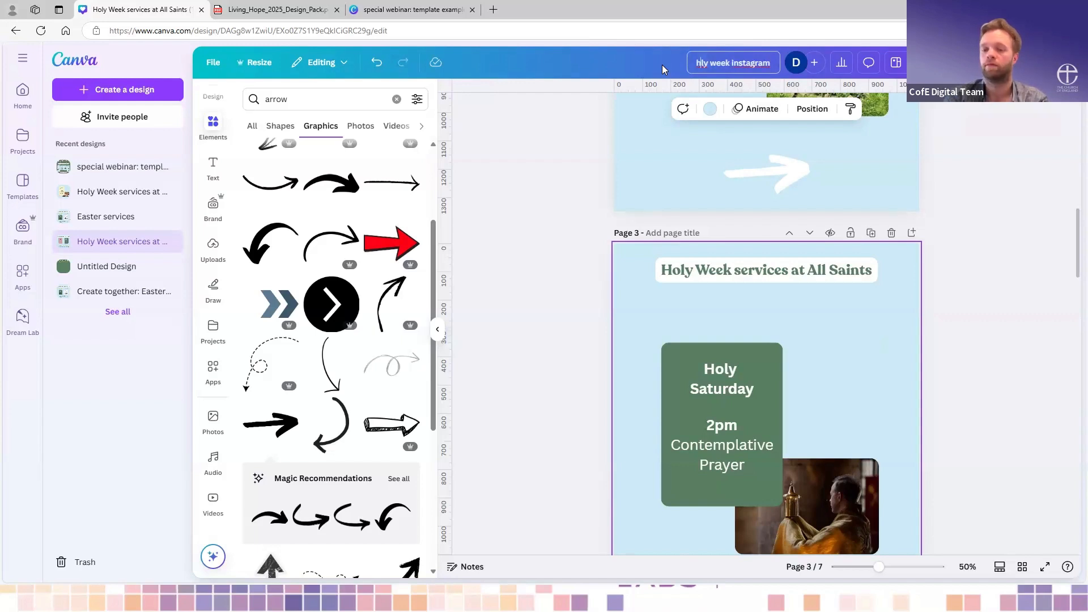
text(o)
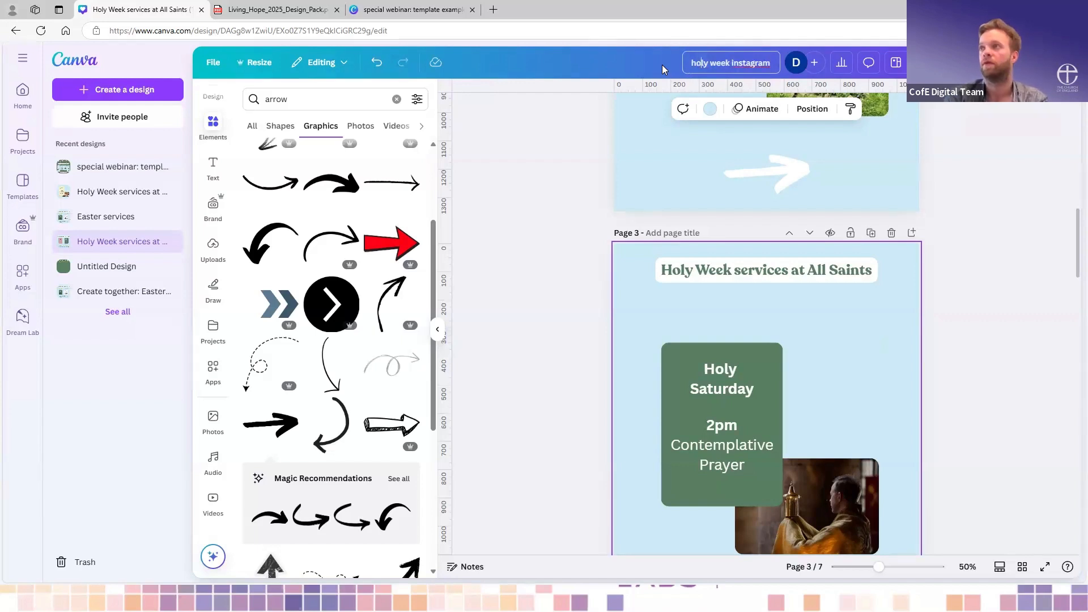
click(577, 136)
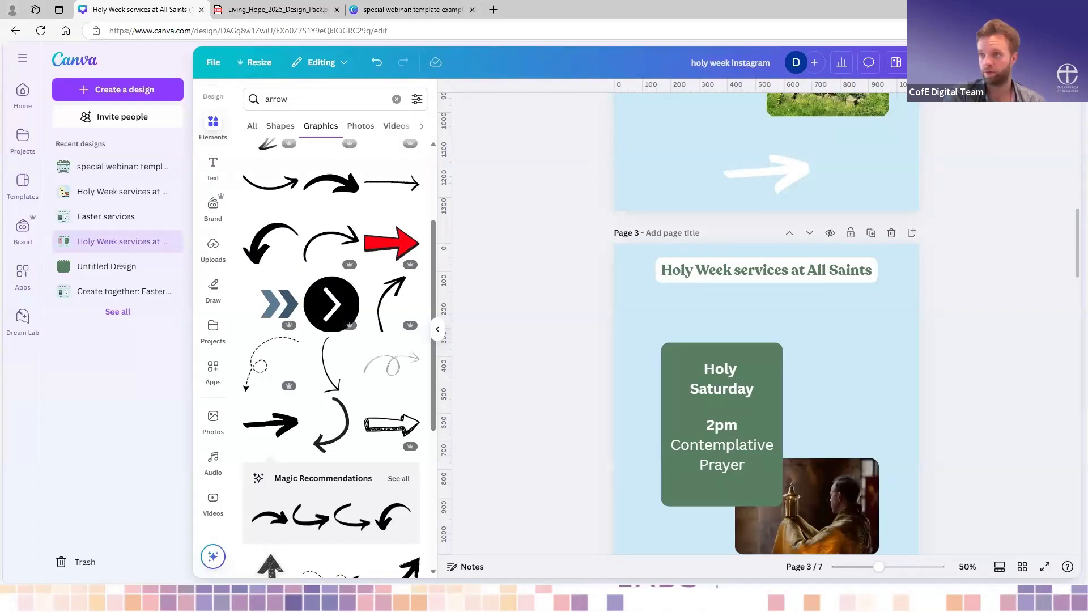
- Open the download settings for the Instagram design and keep PNG as the file type
scroll(714, 293, up, 2)
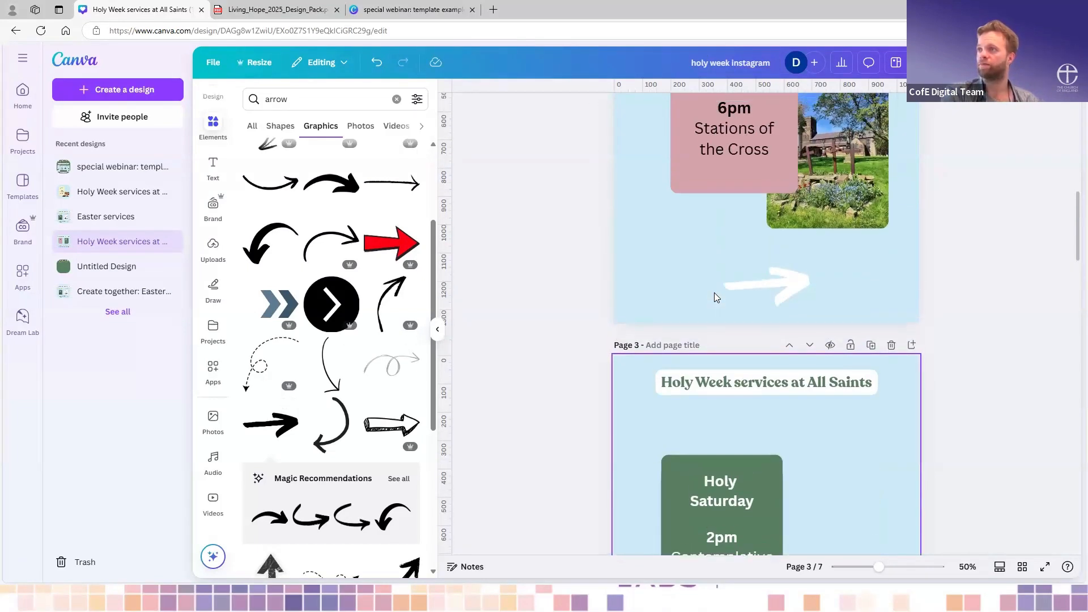
scroll(715, 292, up, 2)
scroll(714, 293, down, 3)
scroll(938, 289, up, 1)
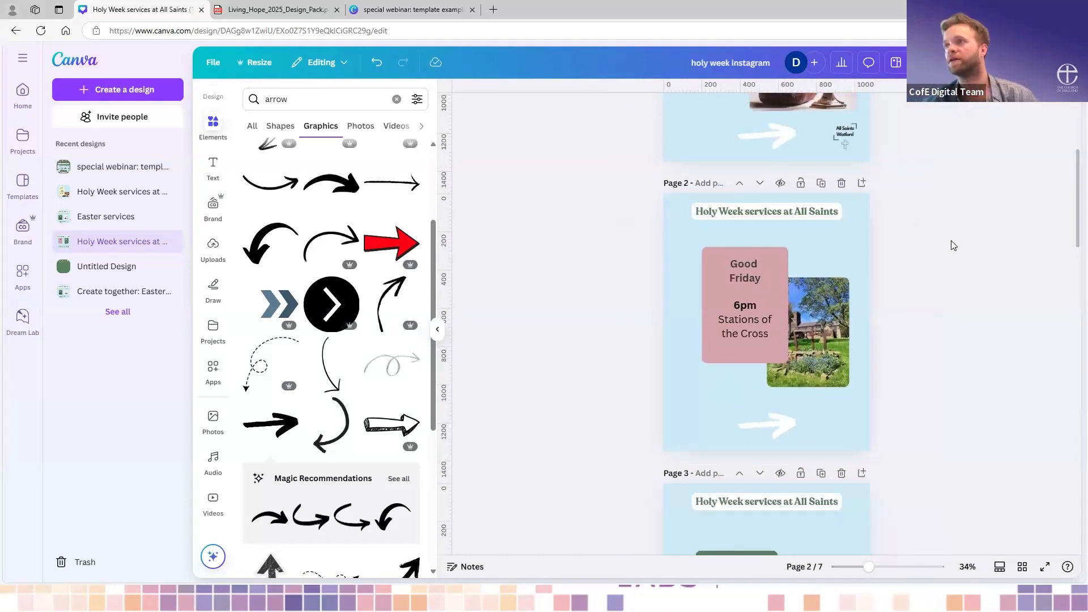
scroll(953, 243, up, 5)
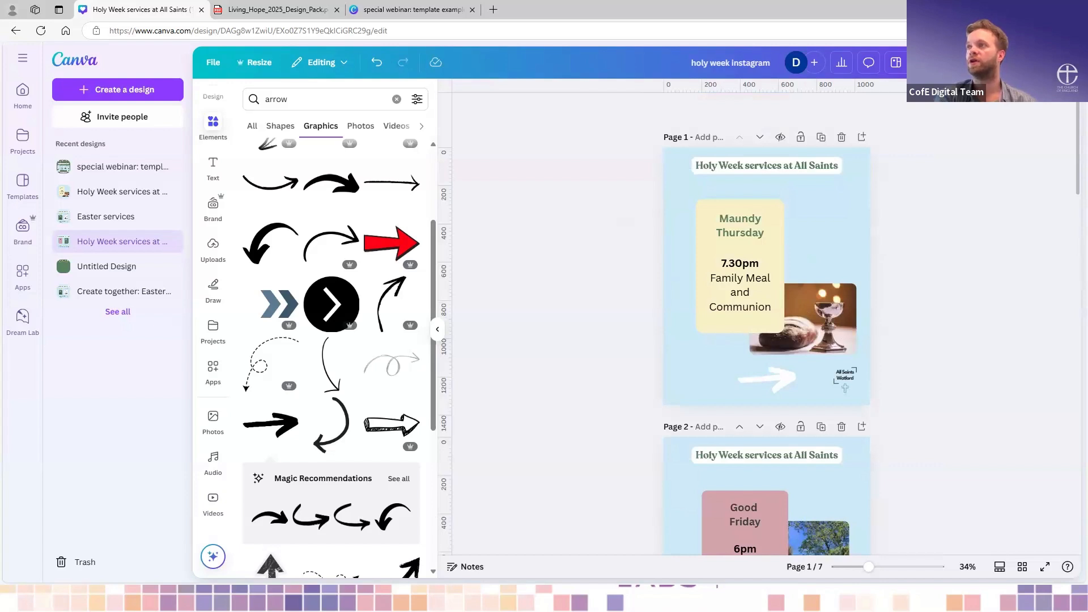
click(1044, 63)
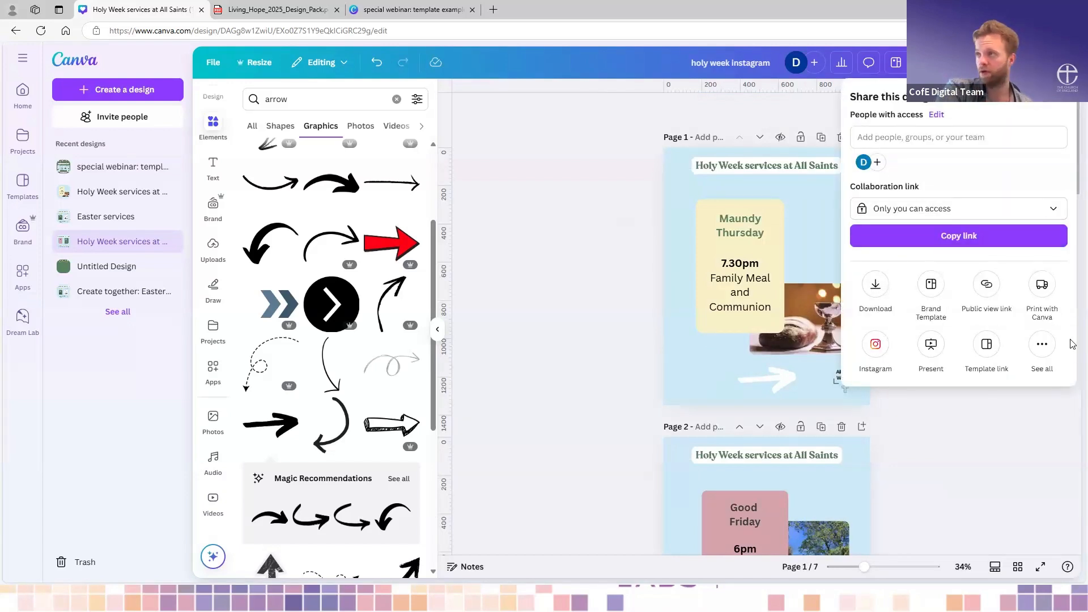
click(876, 285)
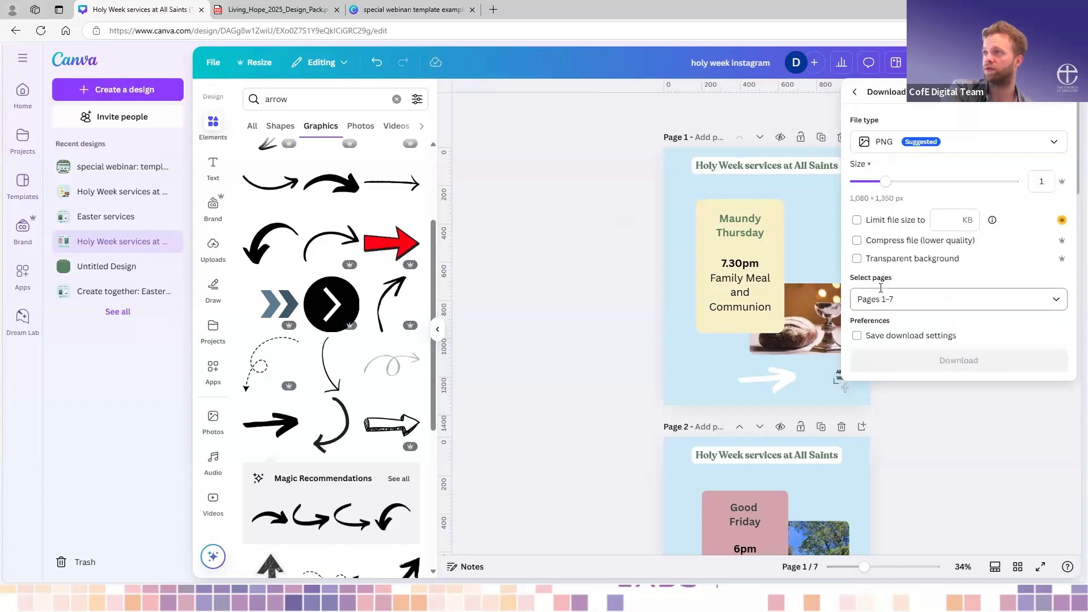
click(909, 148)
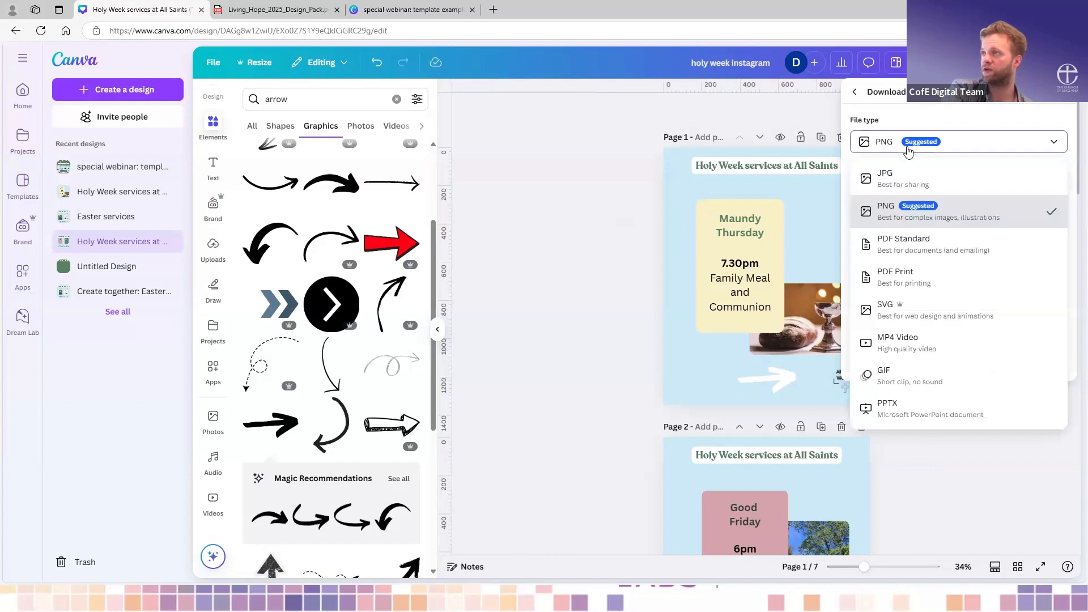
click(968, 113)
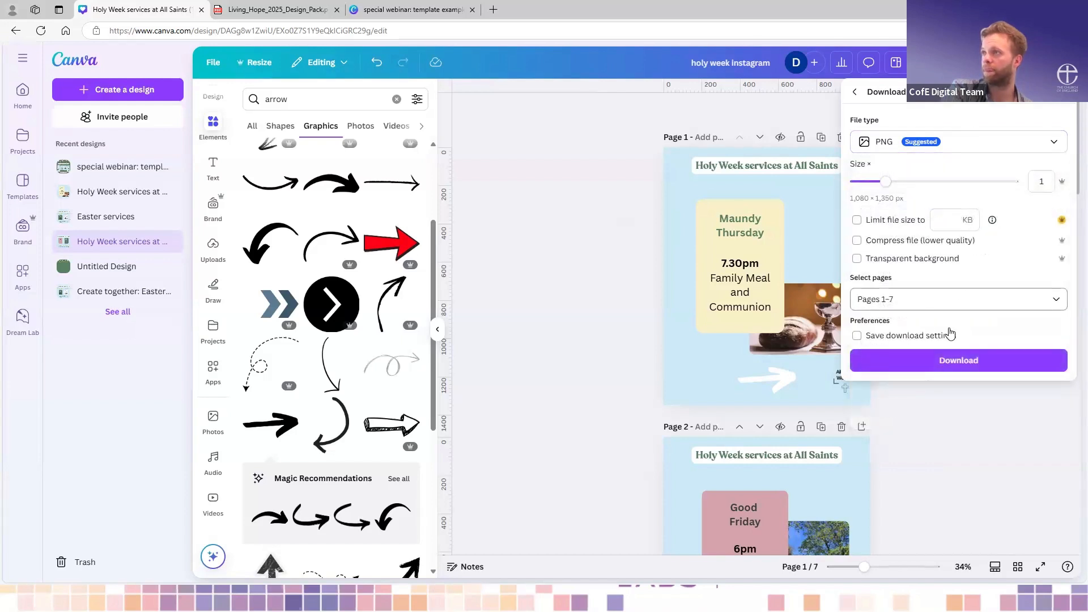
- Keep pages 1–7 selected and download them as PNG images
click(927, 300)
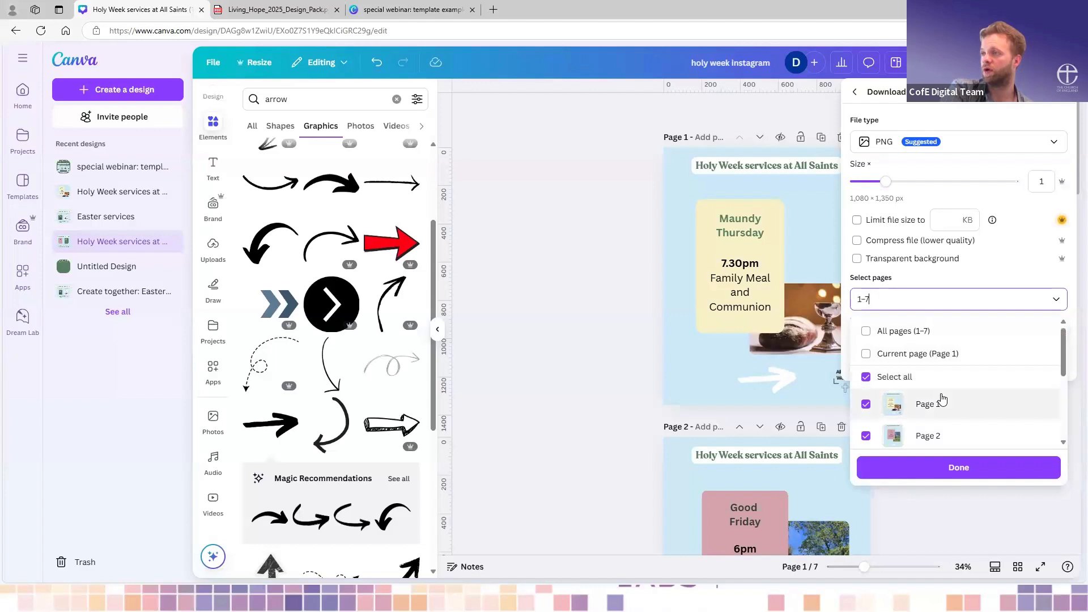
scroll(943, 400, down, 2)
scroll(942, 396, up, 3)
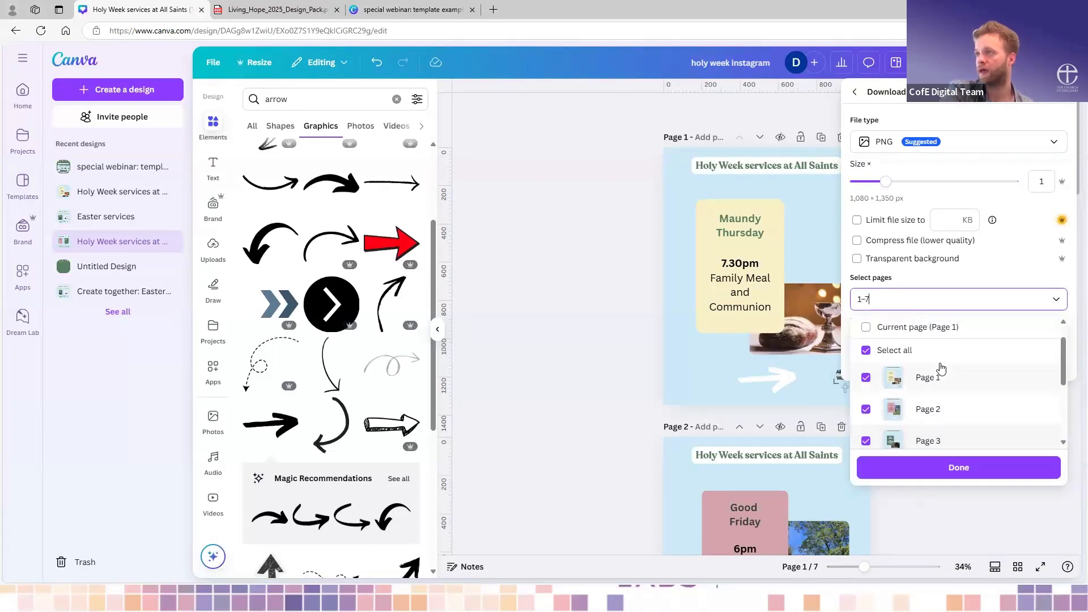
click(955, 468)
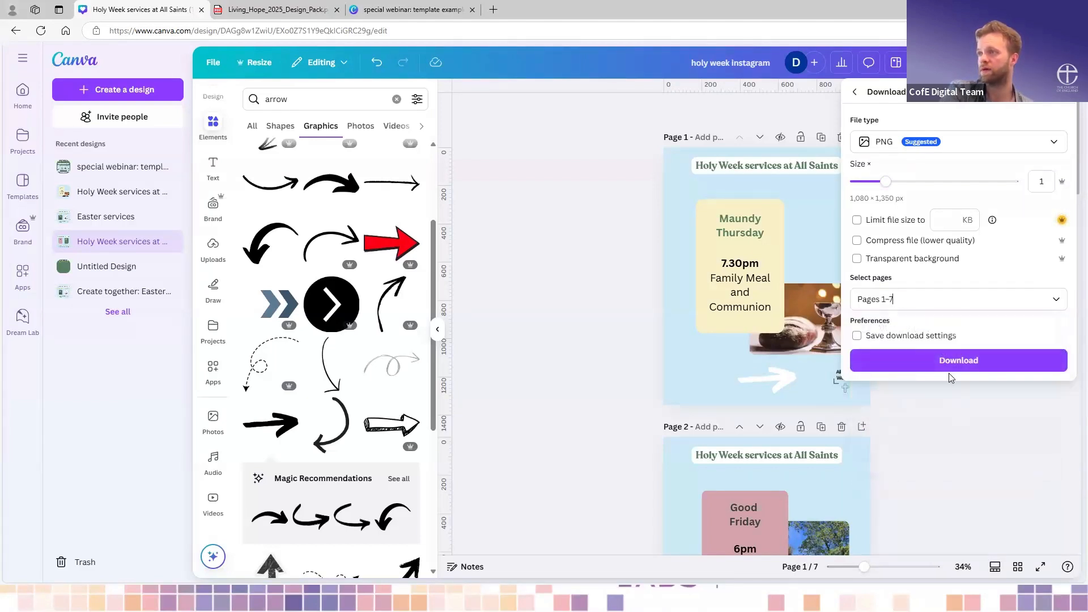
click(942, 367)
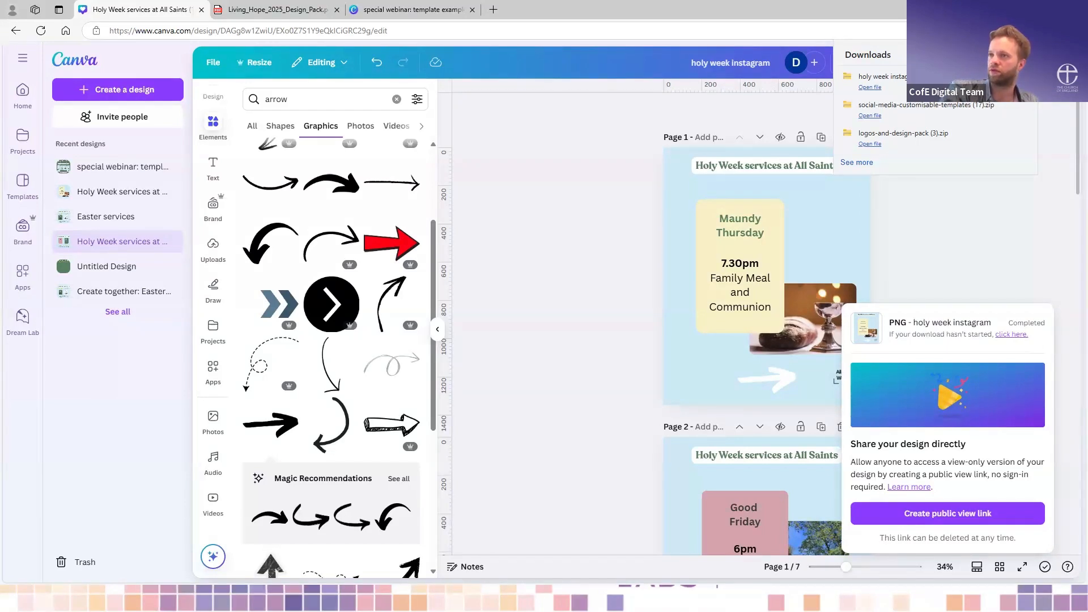
click(570, 248)
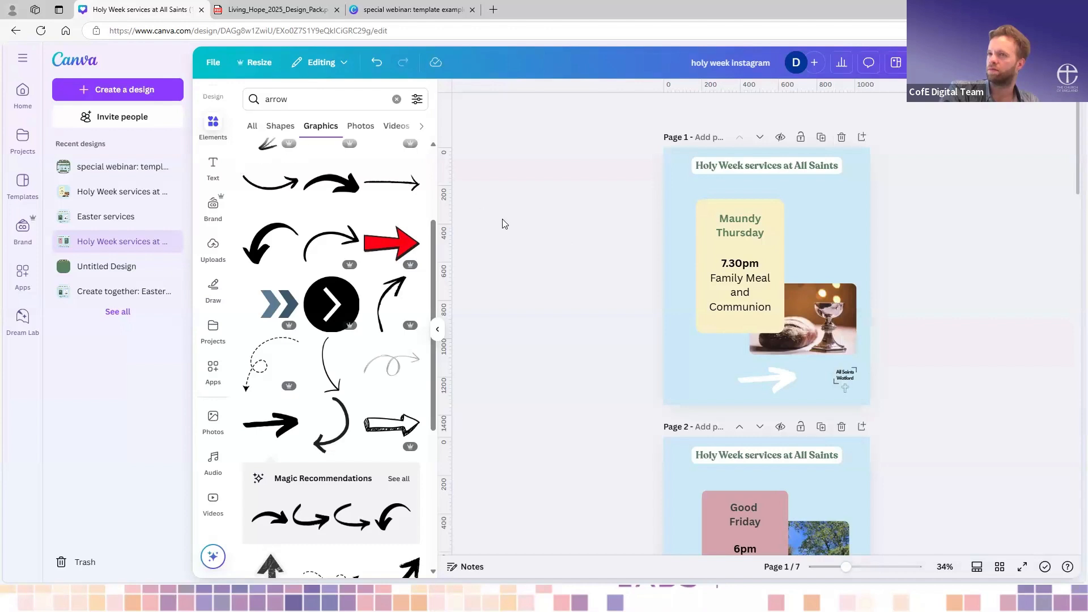
- Add a circular frame to the Easter Sunday page and place it above the sunrise photo, overlapping the service box
click(438, 329)
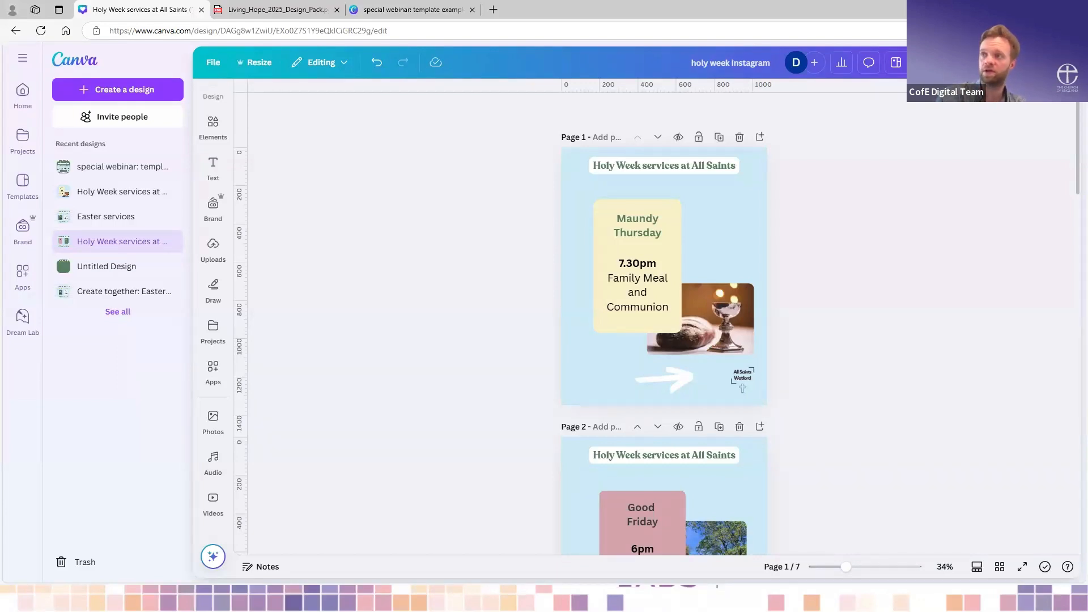
scroll(629, 334, down, 15)
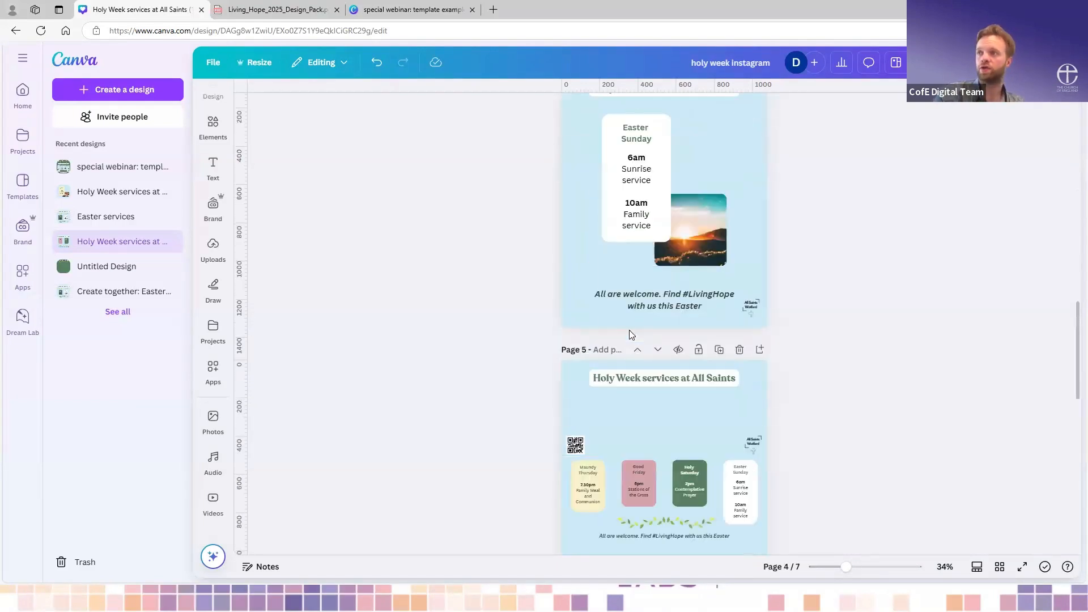
scroll(629, 335, up, 3)
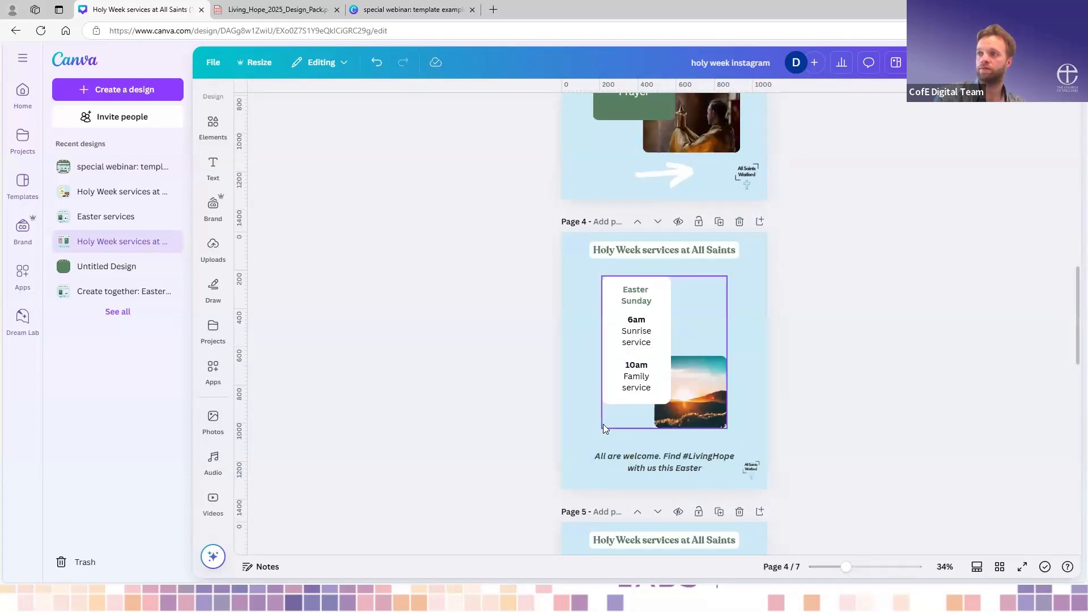
scroll(603, 424, down, 2)
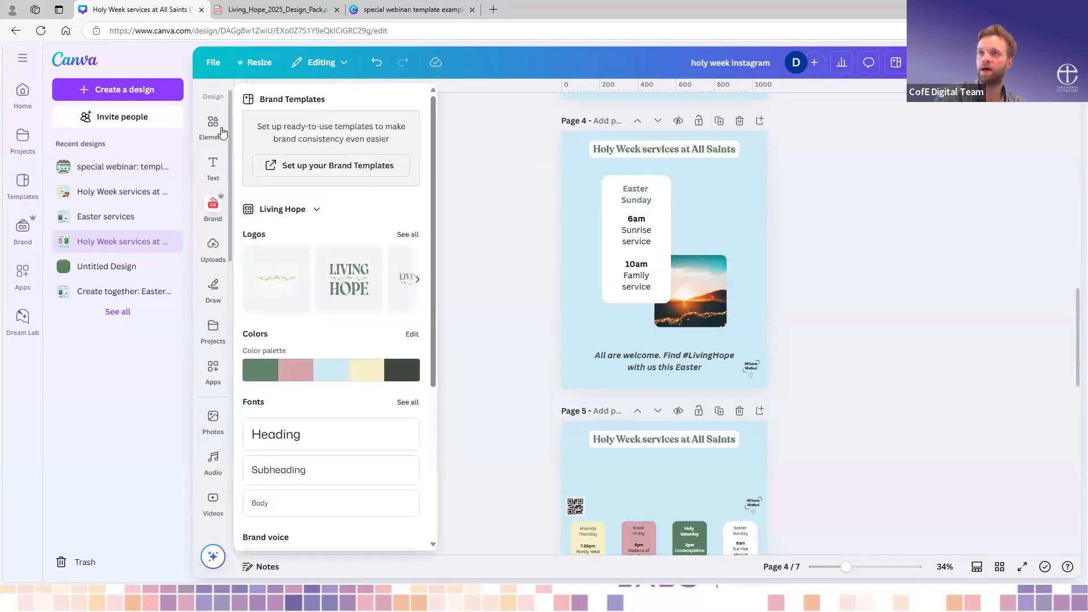
click(213, 123)
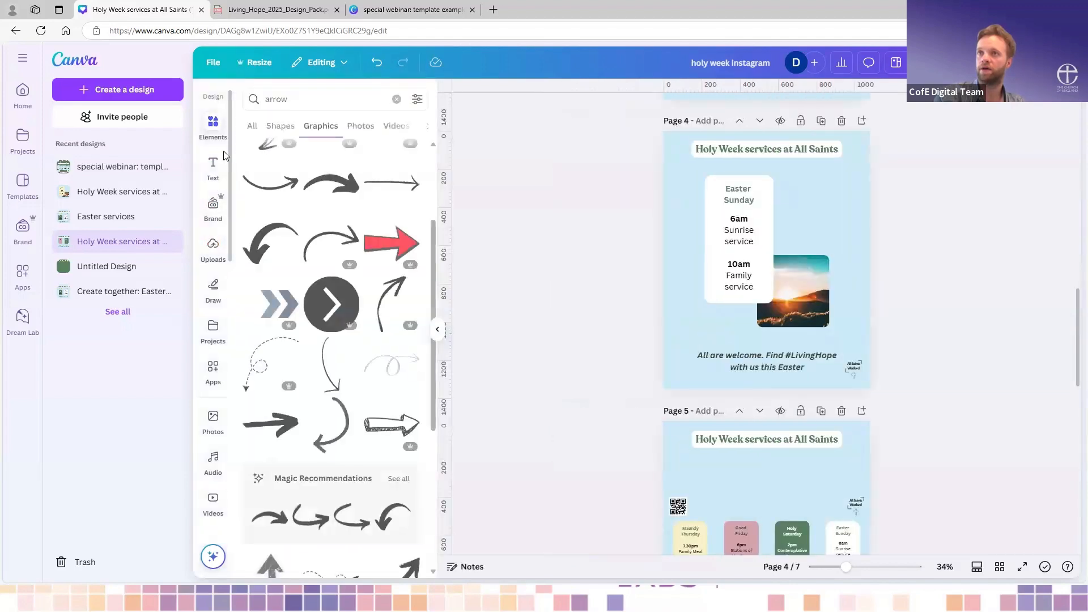
click(397, 99)
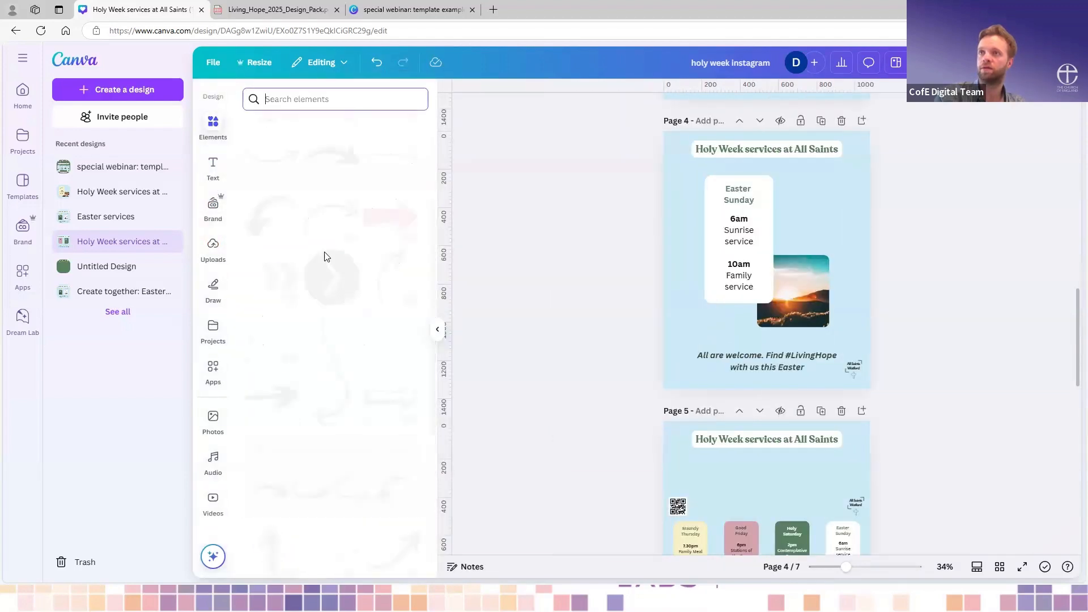
scroll(321, 263, down, 10)
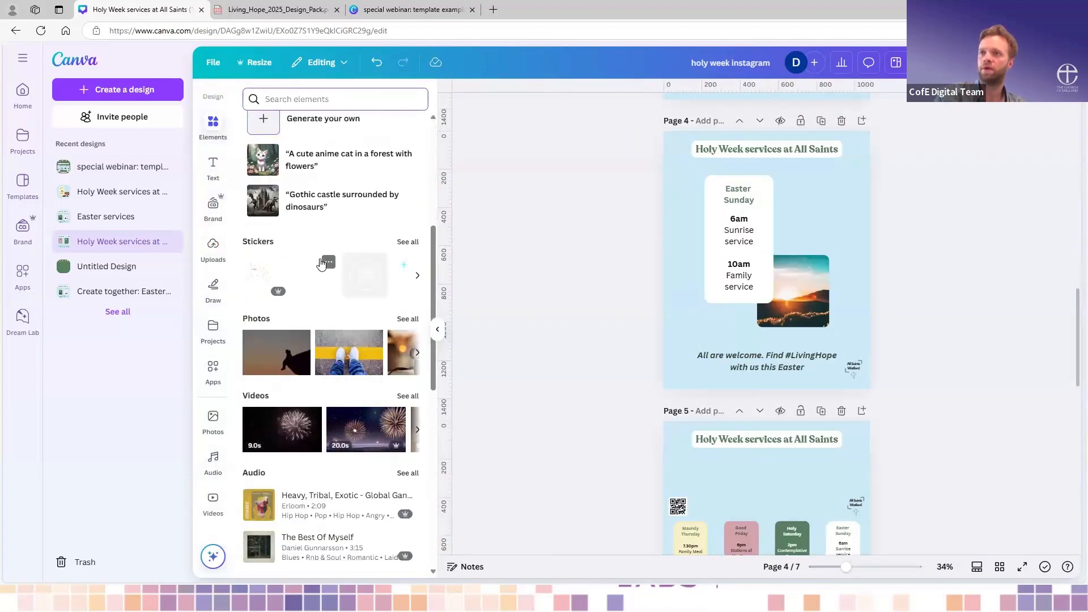
scroll(320, 263, down, 6)
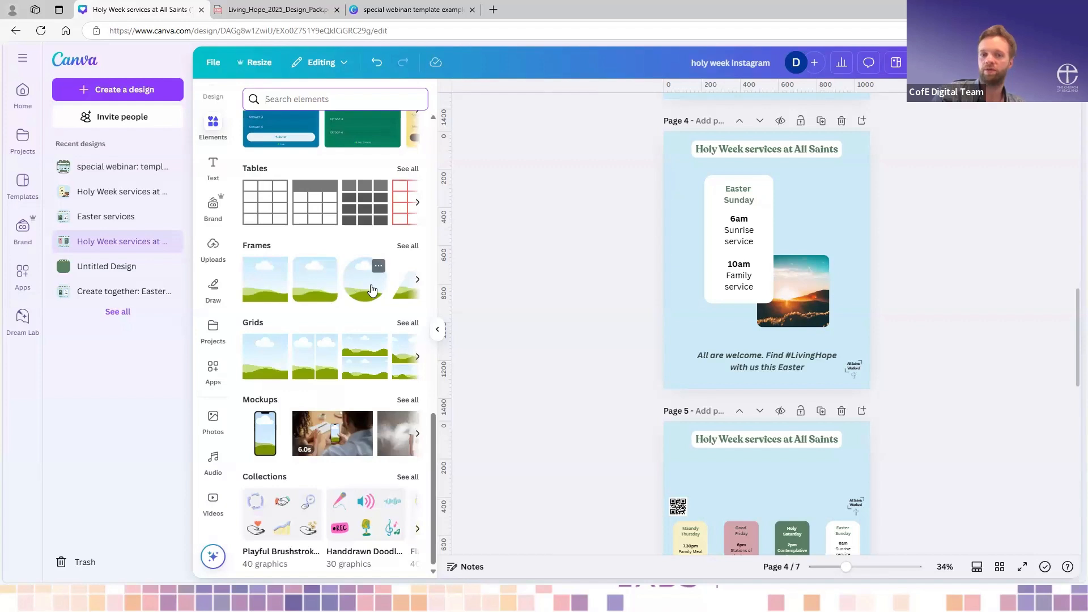
click(372, 290)
drag(788, 258, 826, 216)
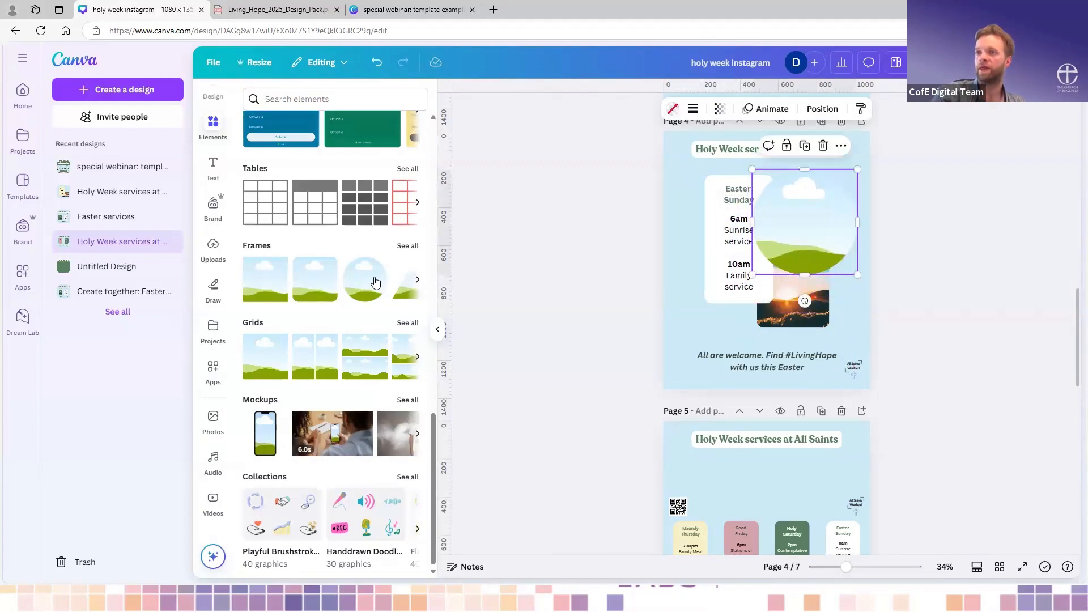
- Fill the circular frame with the uploaded sunrise photo and shrink it to clear the Easter Sunday service box
scroll(253, 415, down, 6)
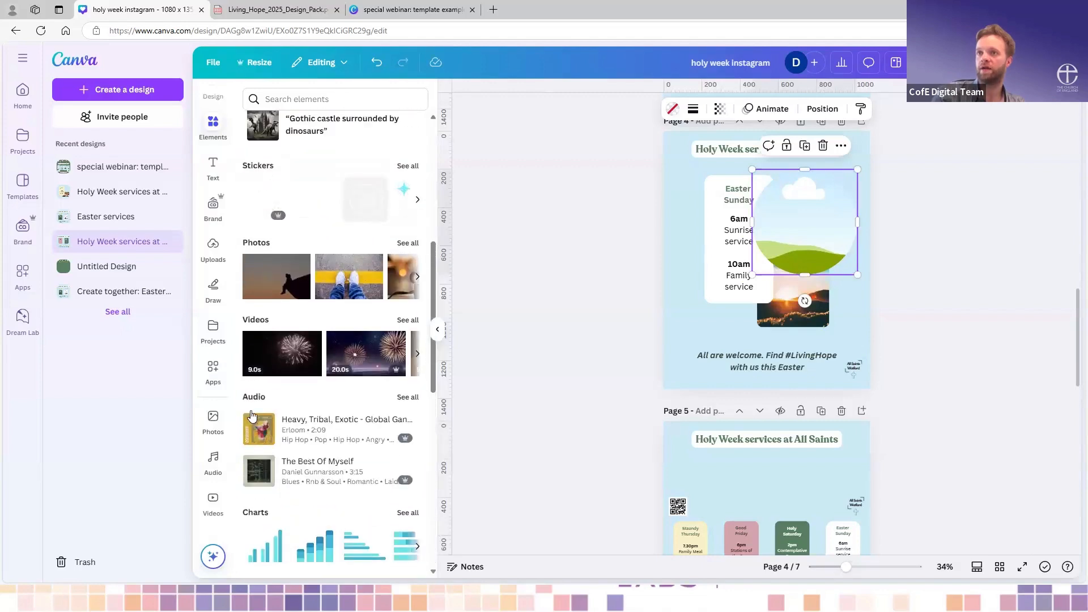
click(214, 252)
drag(312, 220, 799, 208)
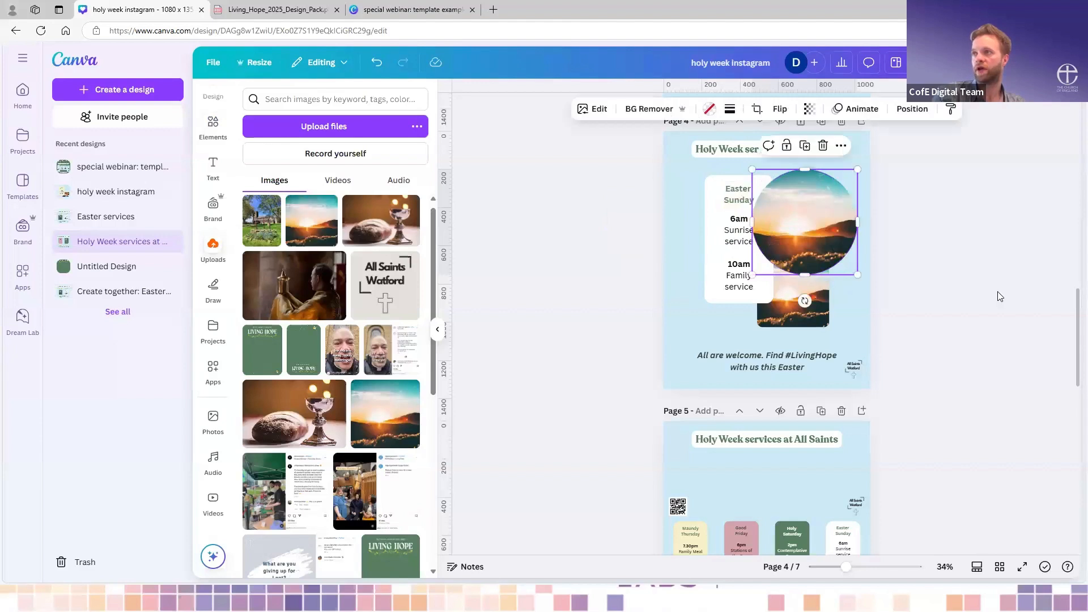
click(849, 302)
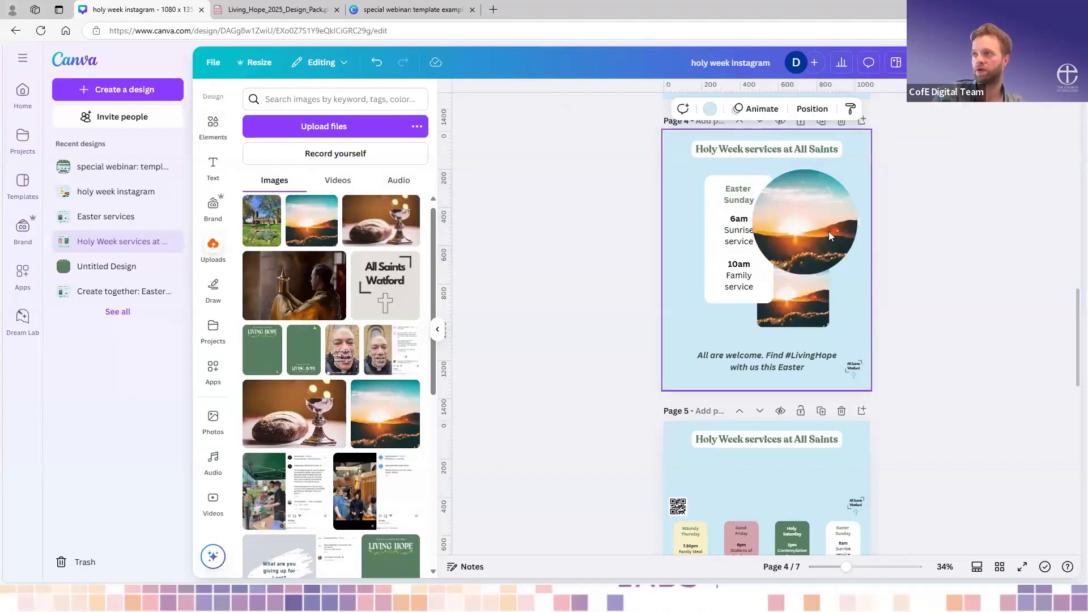
click(828, 232)
drag(754, 274, 795, 233)
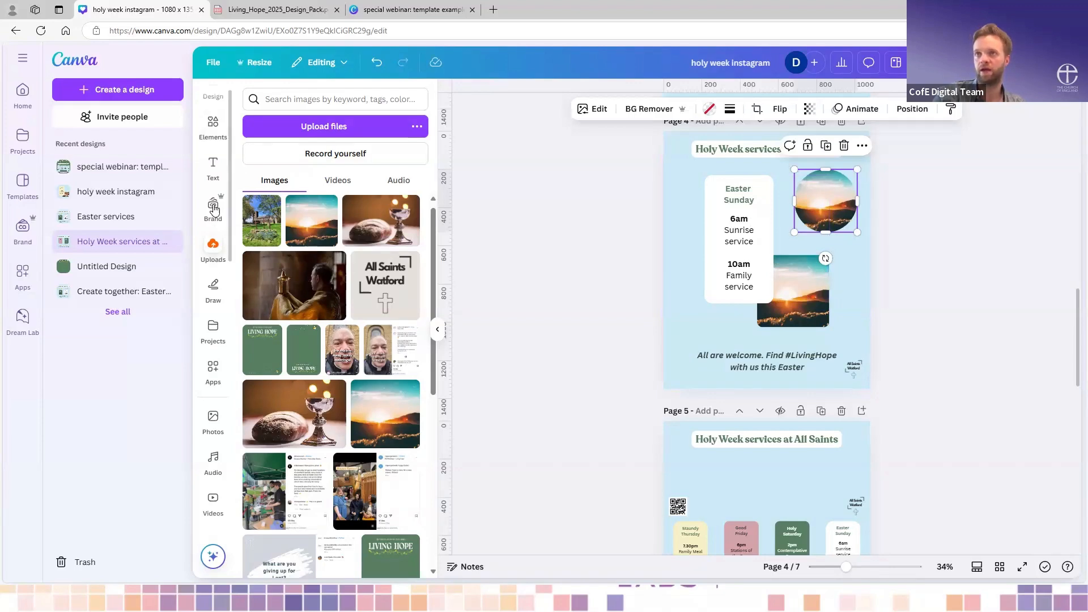
- Browse the other frame shapes available among the design elements
click(214, 125)
scroll(304, 309, down, 9)
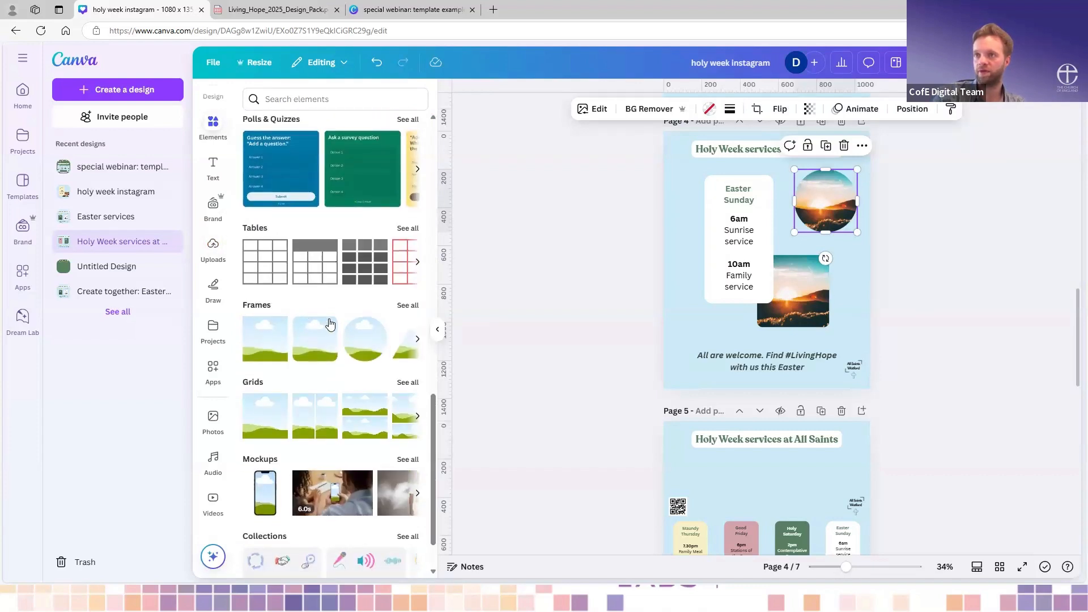
scroll(342, 339, right, 2)
- Ungroup the Easter Sunday service box and its square sunrise photo
click(846, 250)
scroll(846, 233, up, 3)
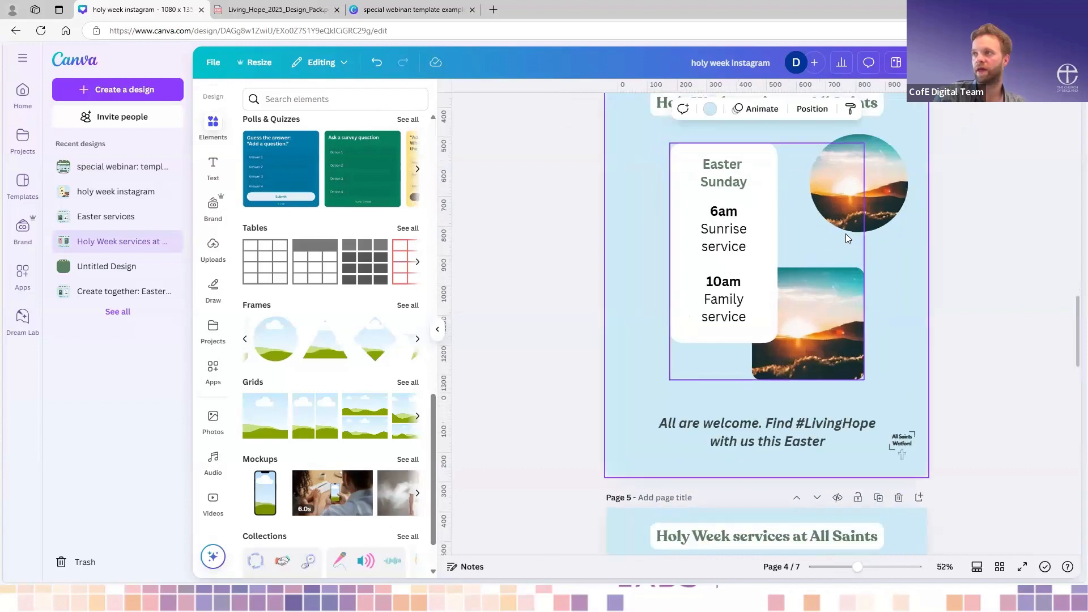
click(846, 231)
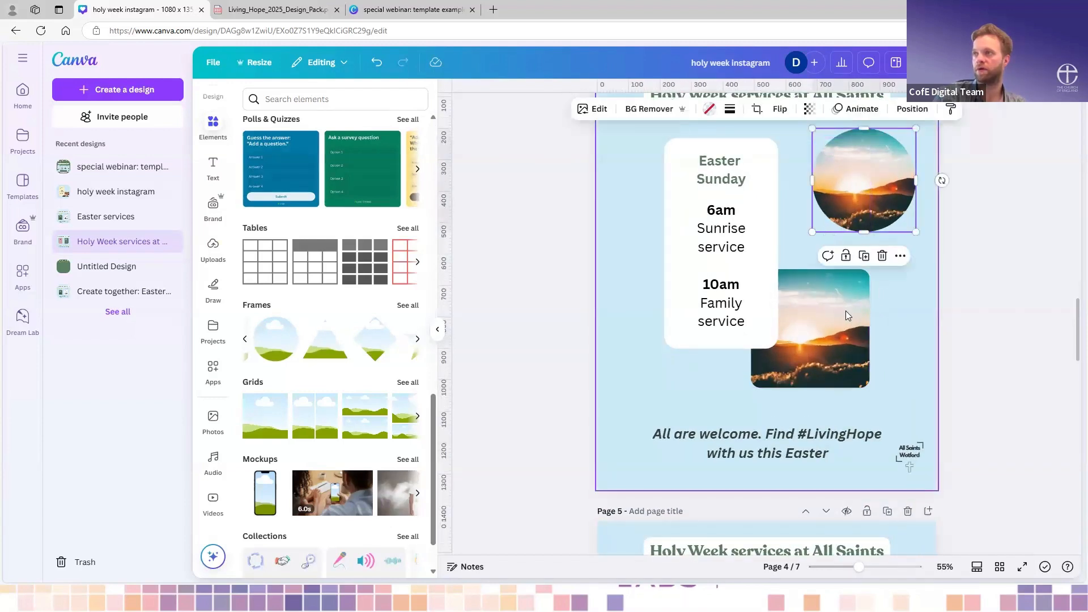
click(836, 368)
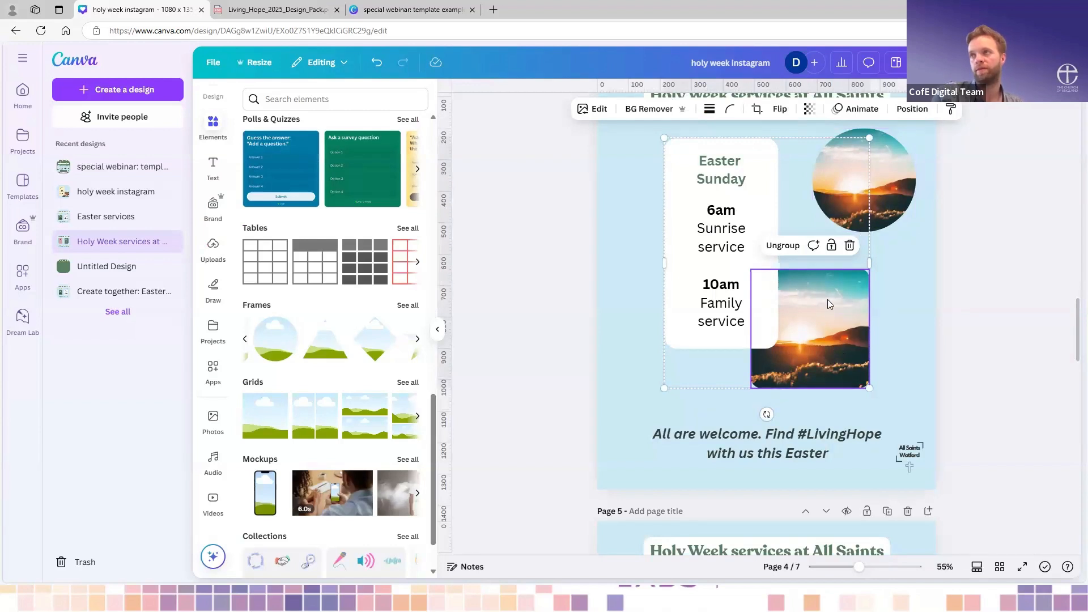
click(783, 245)
click(903, 319)
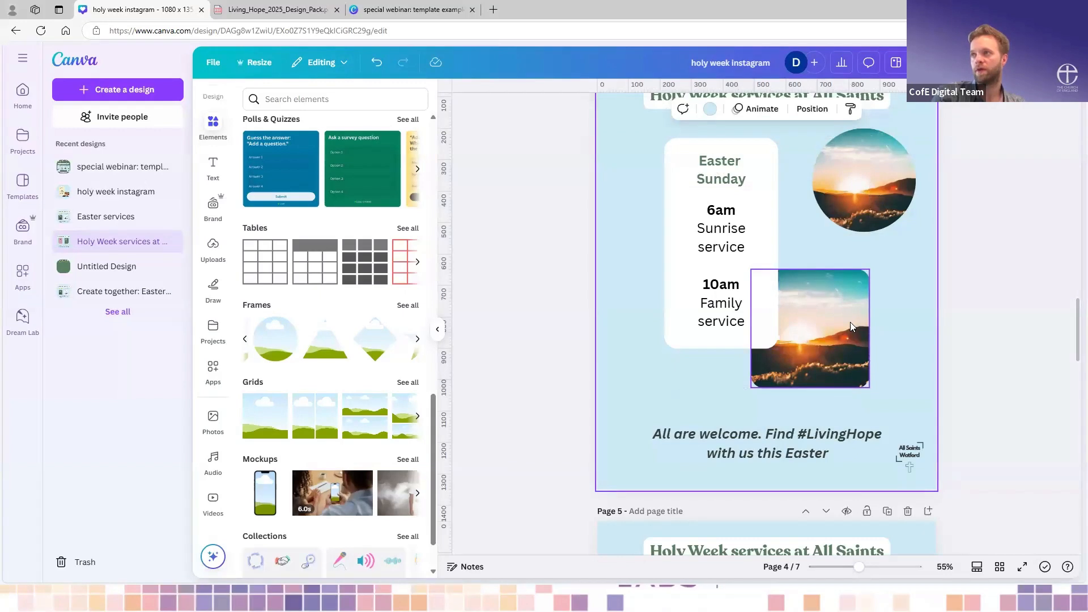
- Adjust the square sunrise photo's corner rounding, trying 100 before settling on 31
click(850, 322)
click(730, 109)
drag(707, 153, 782, 153)
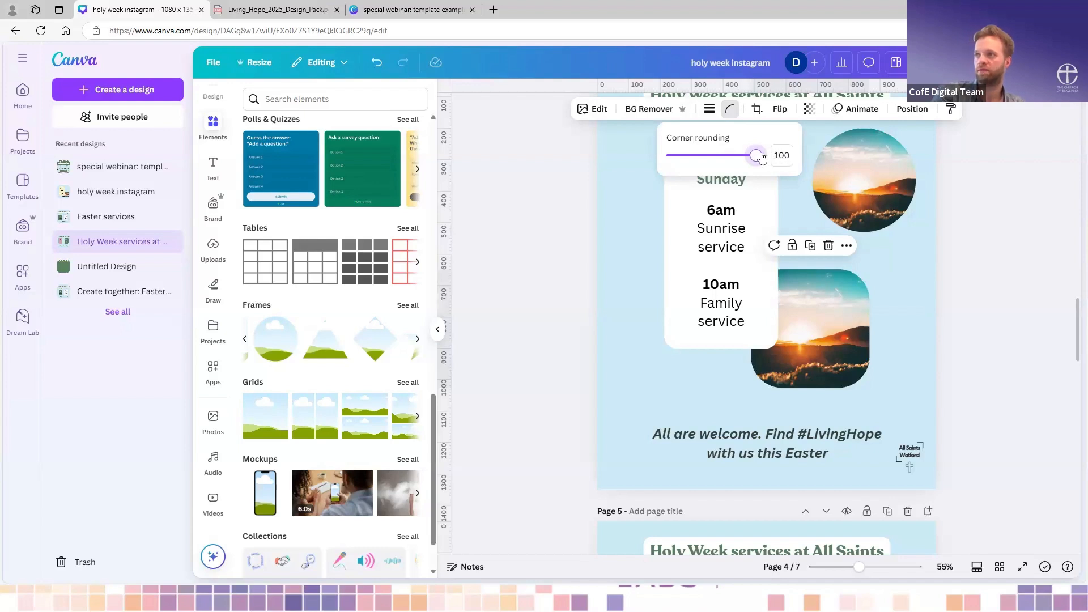
drag(755, 155, 698, 155)
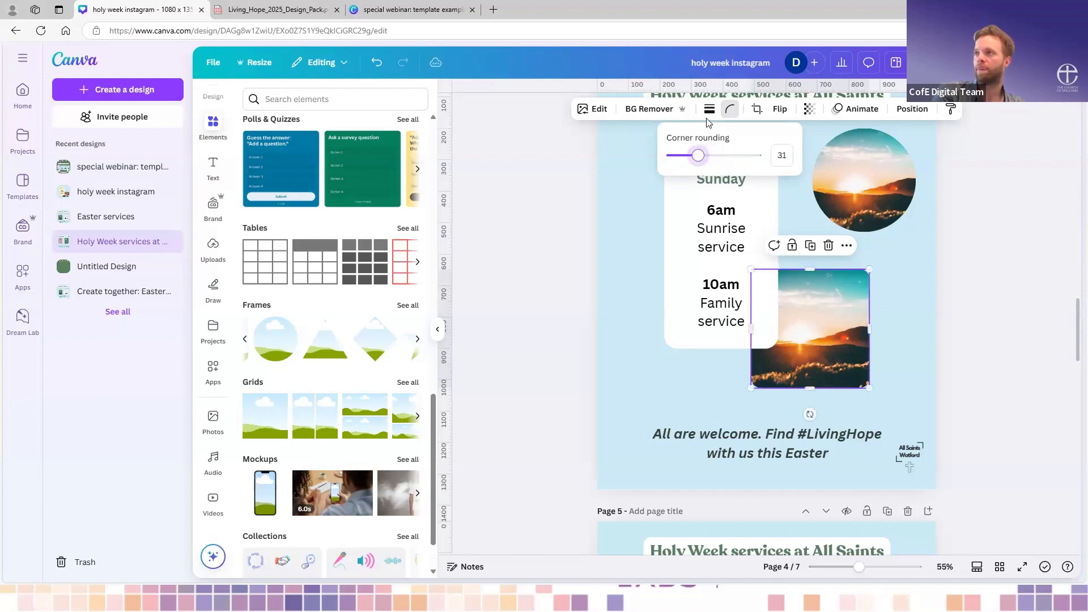
click(891, 282)
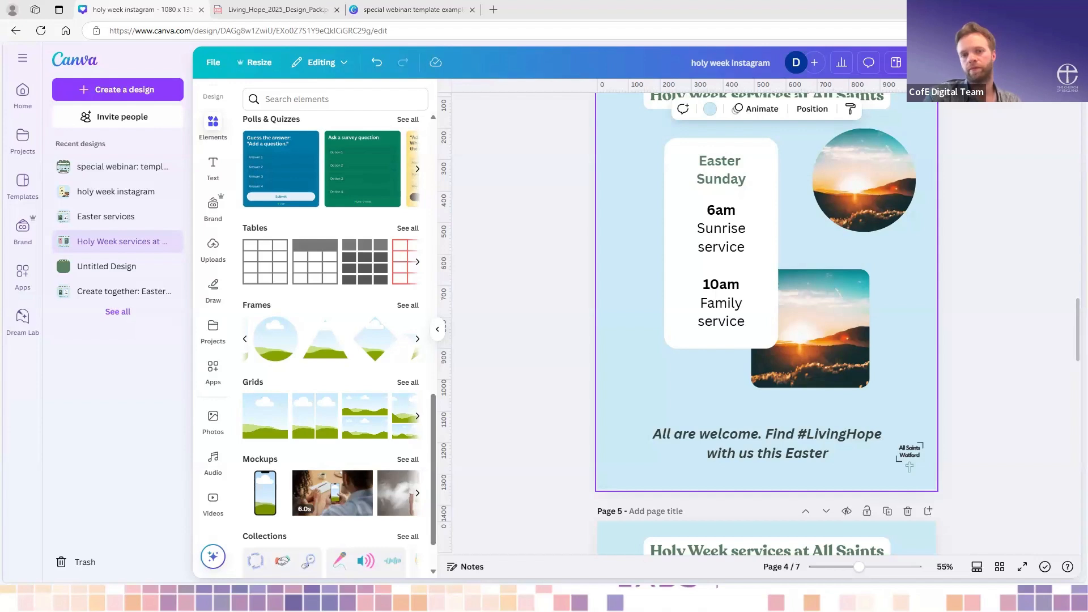
scroll(723, 260, up, 2)
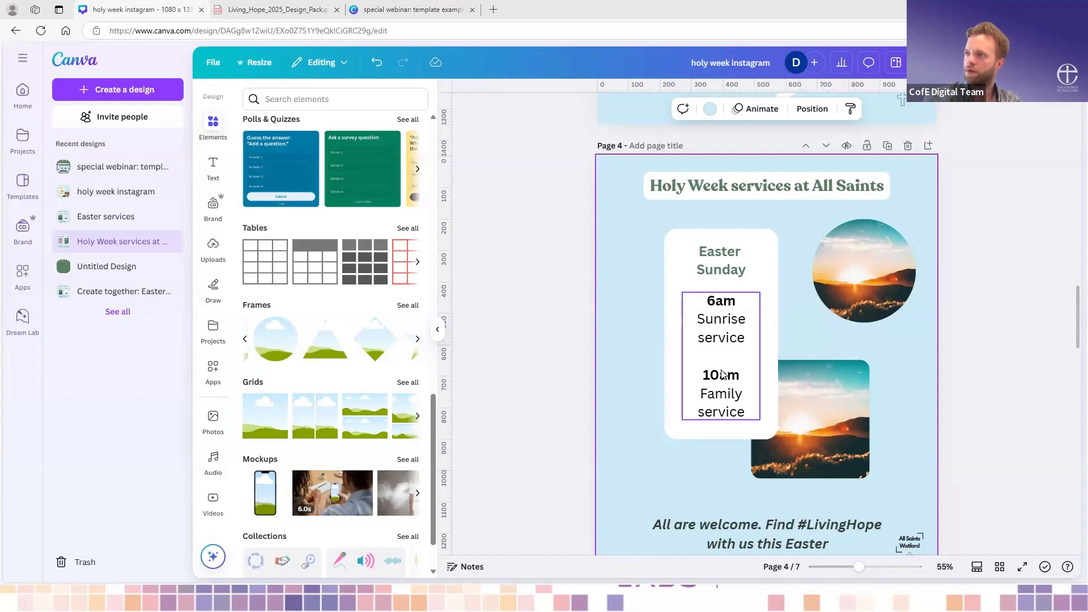
scroll(719, 371, down, 3)
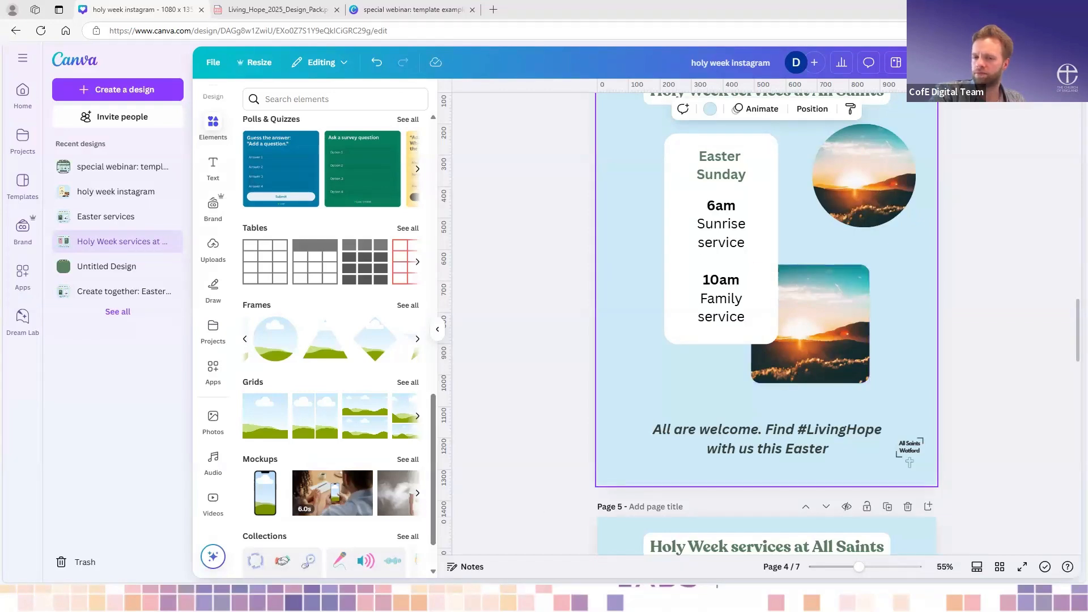
- Move the circular sunrise photo onto the page 4 title, group the two, and shift the group slightly down
scroll(731, 316, up, 2)
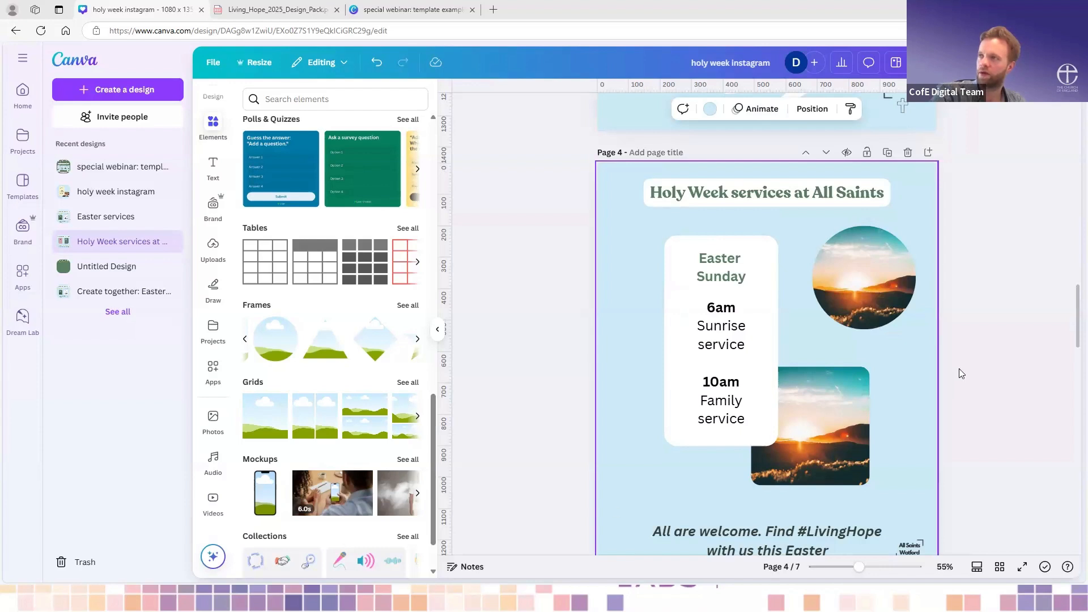
drag(882, 316, 784, 223)
click(849, 193)
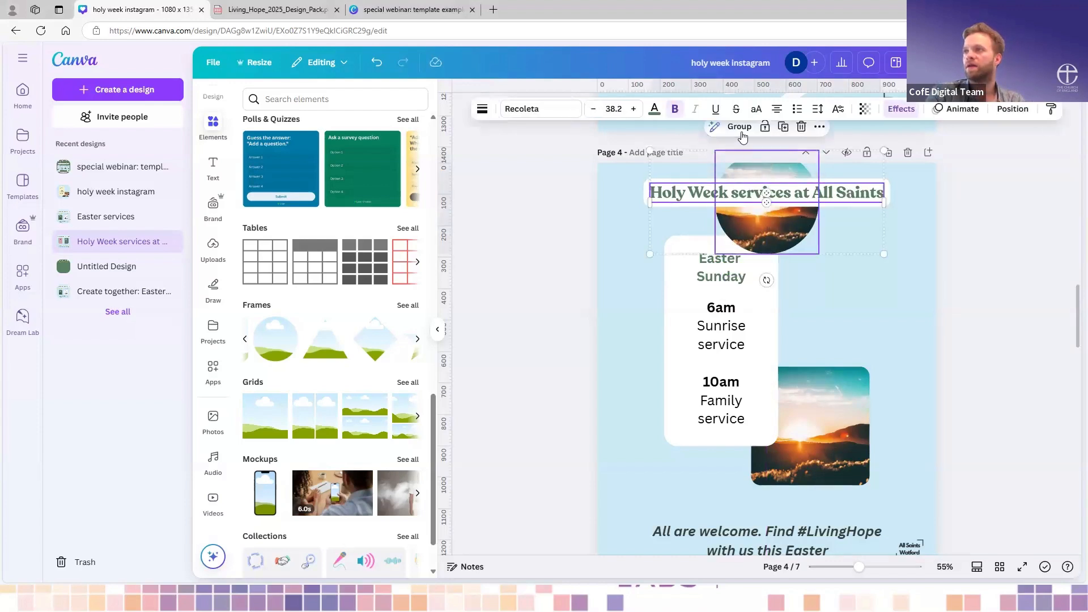
click(783, 192)
mouse_move(801, 223)
mouse_down()
mouse_move(811, 250)
mouse_move(767, 257)
mouse_move(818, 235)
mouse_move(752, 323)
mouse_move(768, 244)
mouse_move(780, 227)
mouse_move(791, 241)
mouse_up()
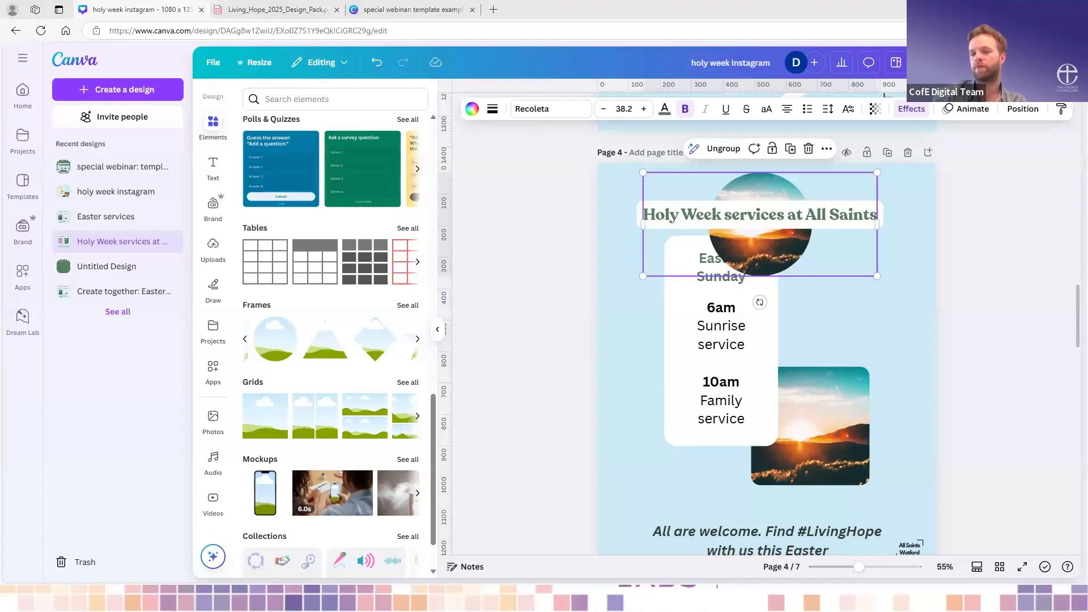
click(821, 335)
- Try to reposition the sunrise image inside its circular frame within the title group
double_click(783, 200)
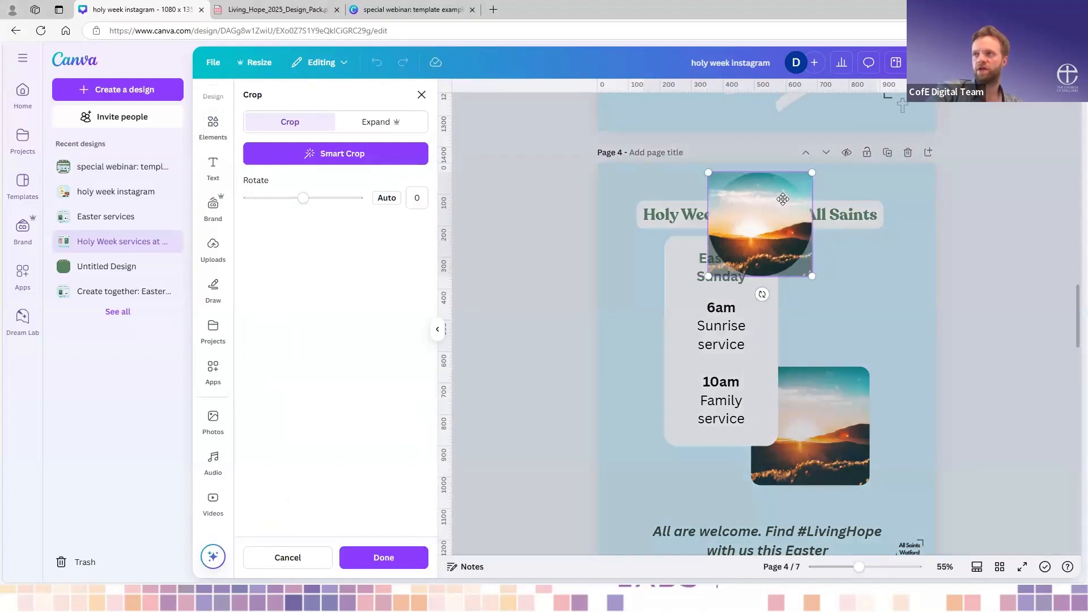
drag(777, 203, 779, 199)
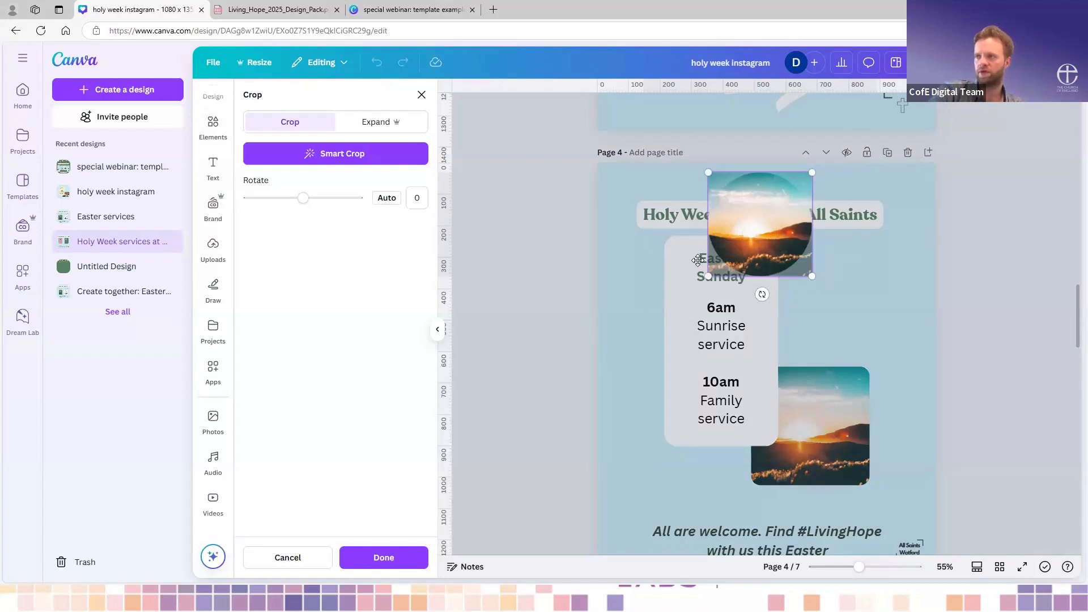
click(422, 94)
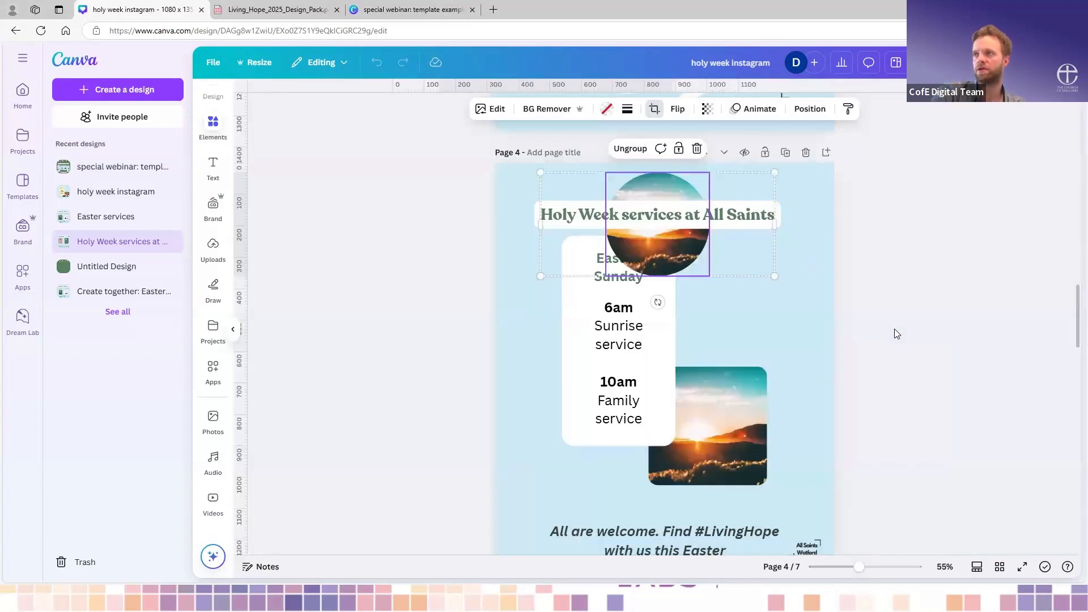
click(886, 326)
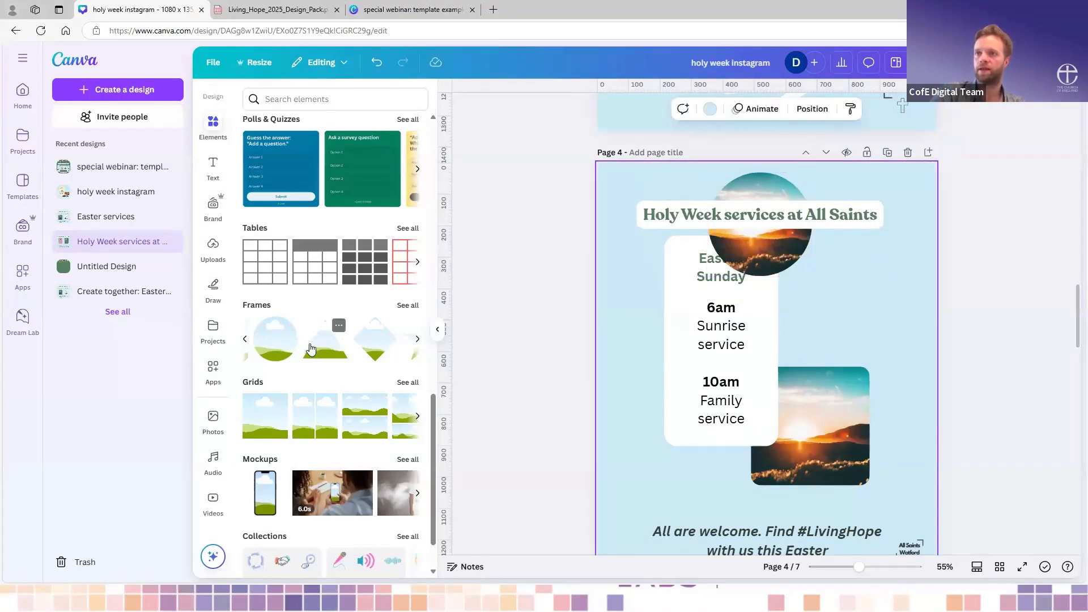
- Add another circular frame beside the Easter Sunday box and fill it with the uploaded bread and chalice photo
scroll(339, 326, left, 3)
drag(363, 346, 805, 353)
drag(778, 418, 837, 358)
drag(872, 308, 840, 306)
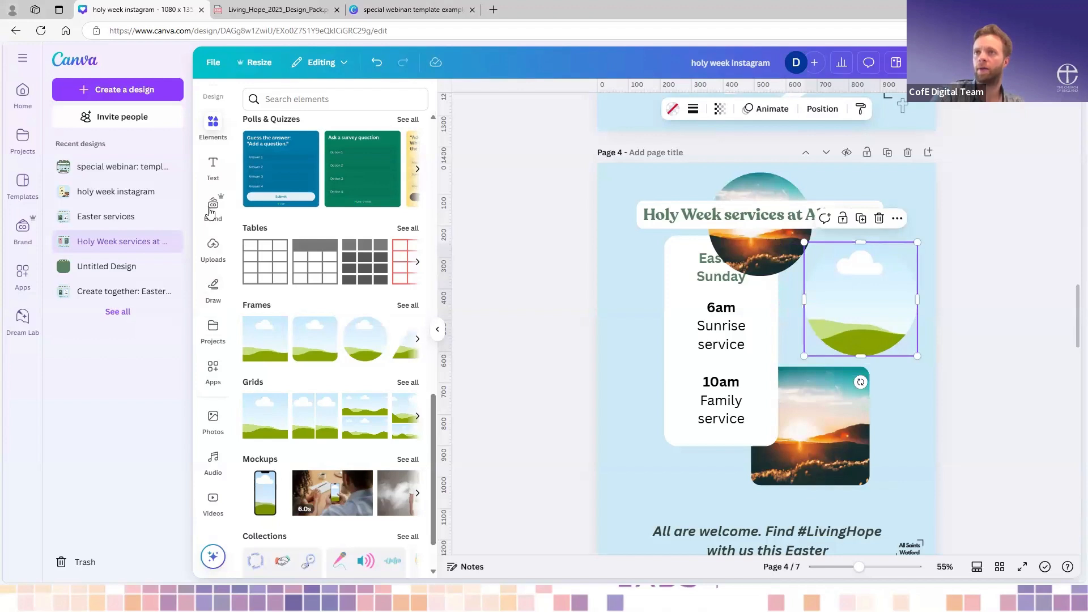
click(213, 248)
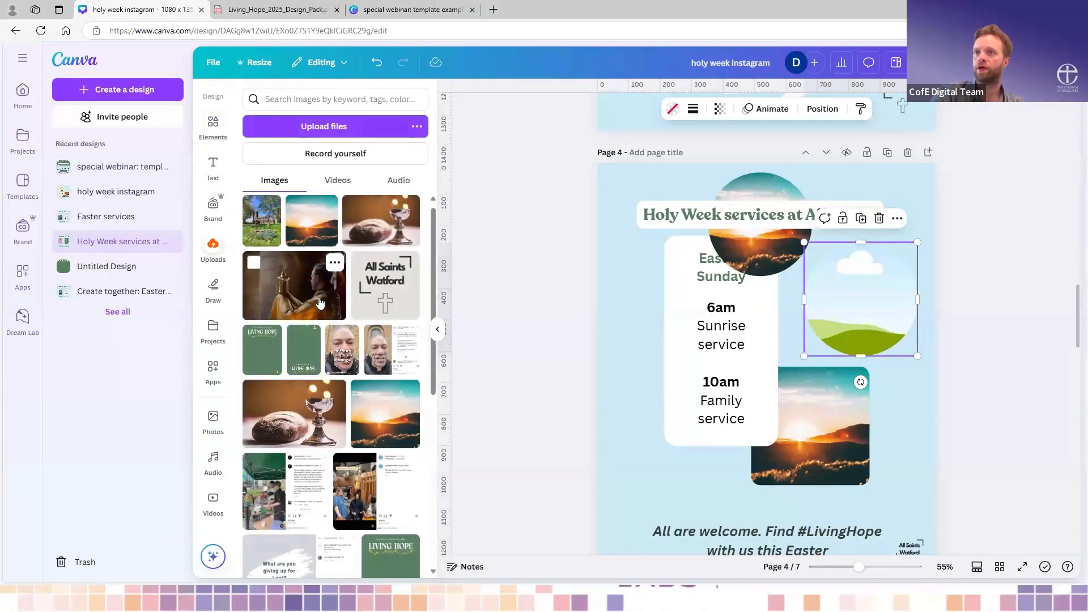
drag(713, 269, 865, 299)
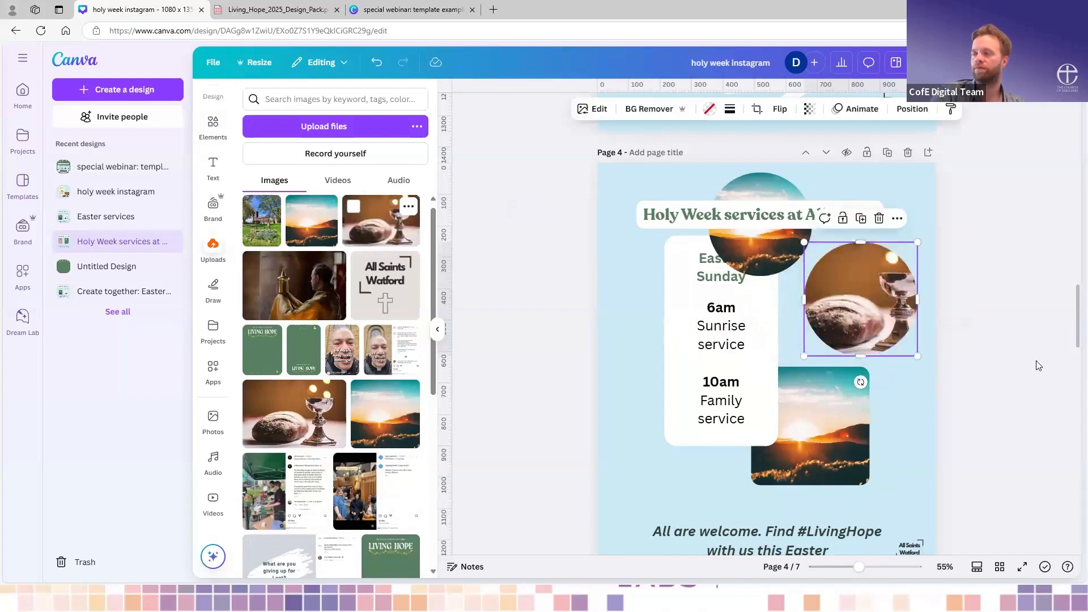
- Reposition the bread and chalice image inside its circular frame so the whole chalice shows
double_click(867, 300)
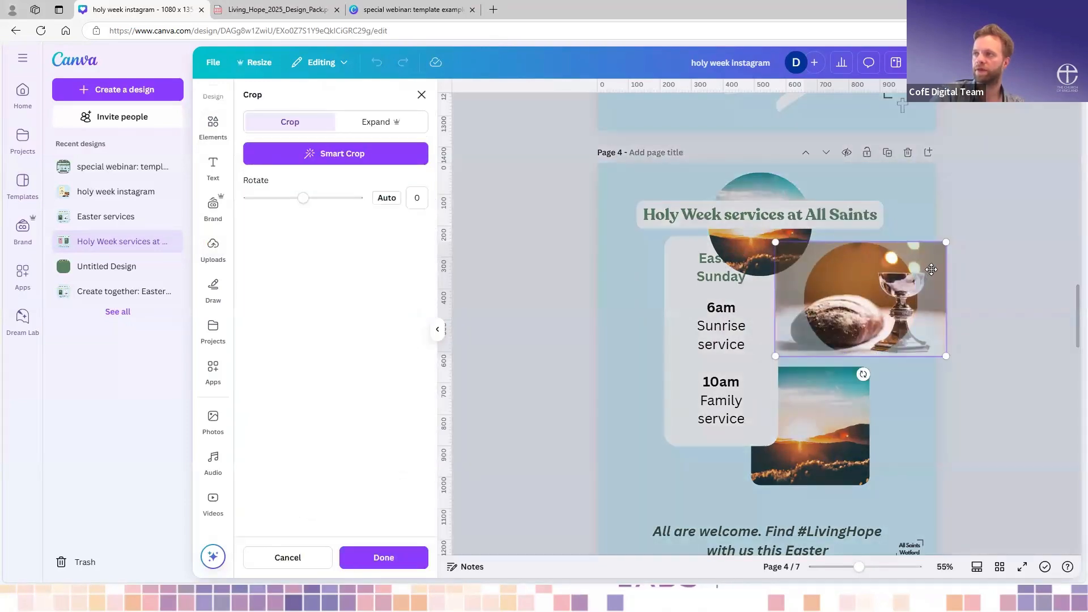
mouse_move(925, 263)
mouse_down()
mouse_move(951, 261)
mouse_move(894, 251)
mouse_move(911, 253)
mouse_up()
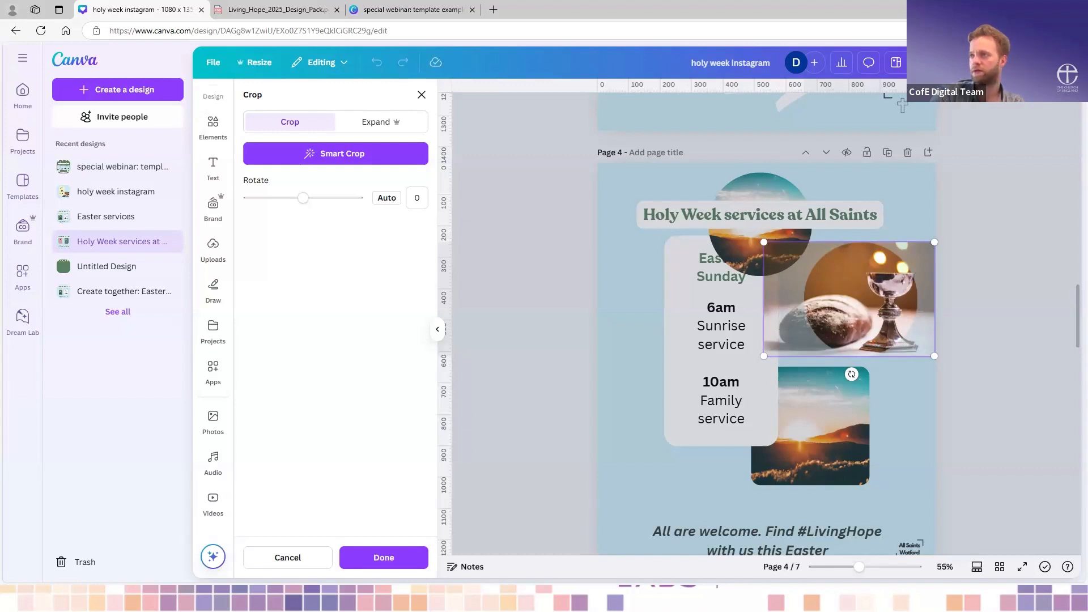
click(941, 410)
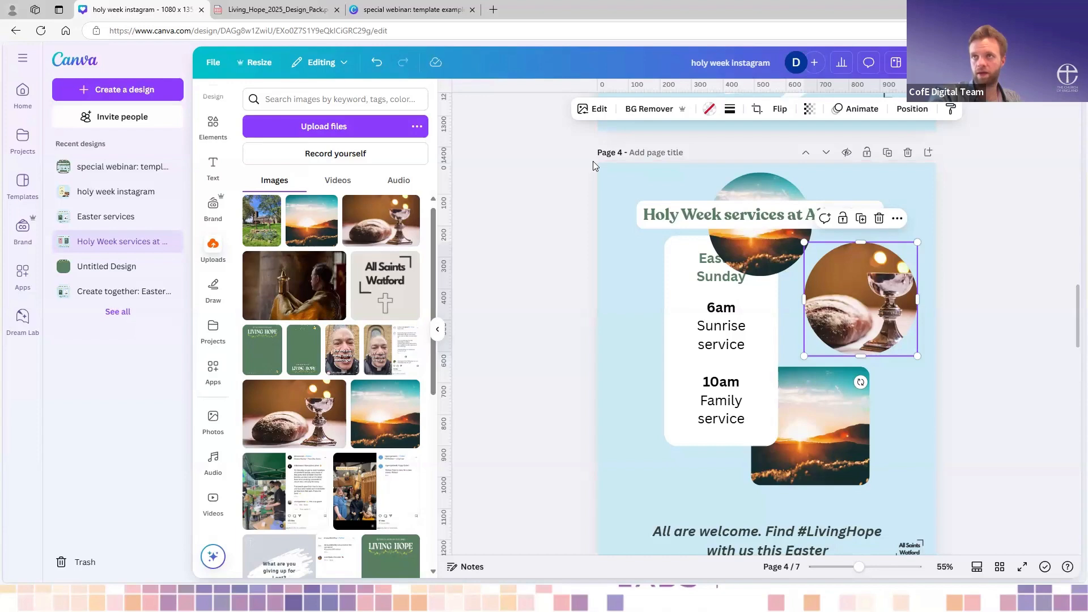
- Go to page 5 and review the Living Hope brand kit's logos, colour palette and fonts
click(437, 330)
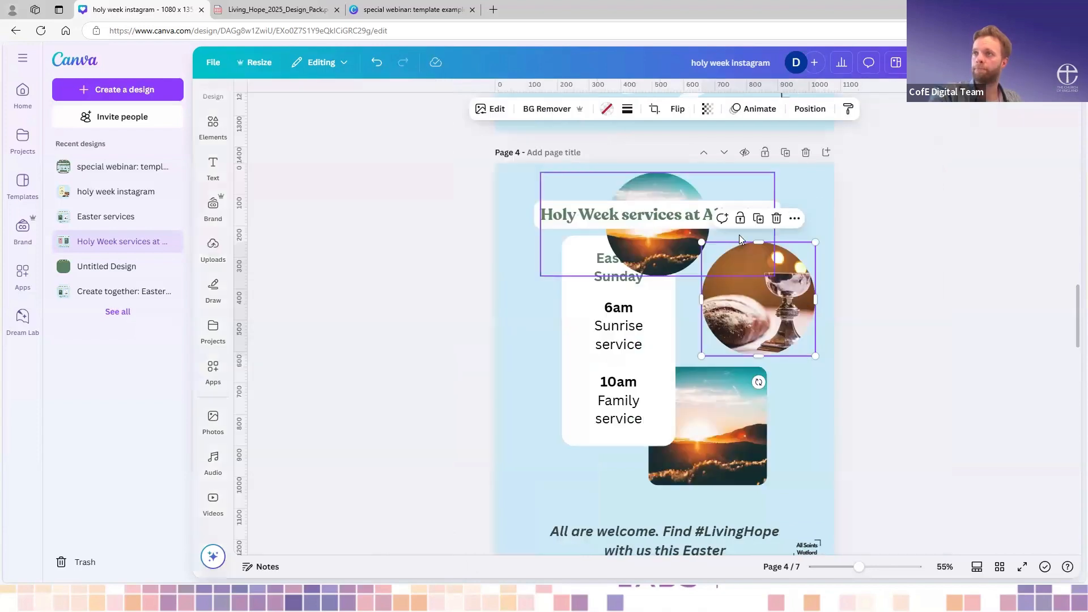
scroll(830, 349, down, 4)
scroll(830, 349, down, 4)
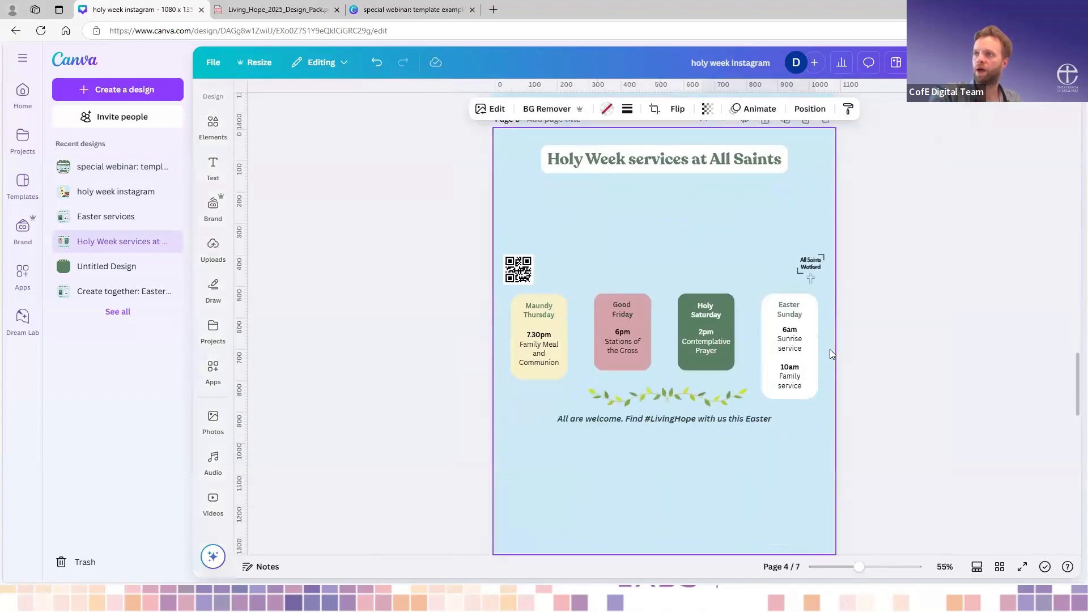
click(723, 229)
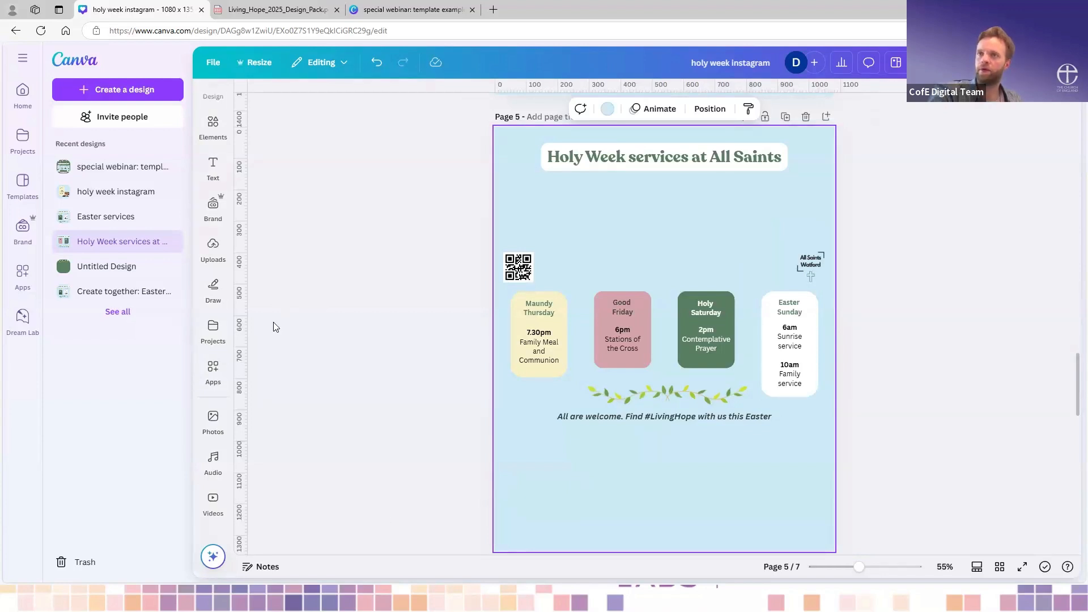
click(213, 205)
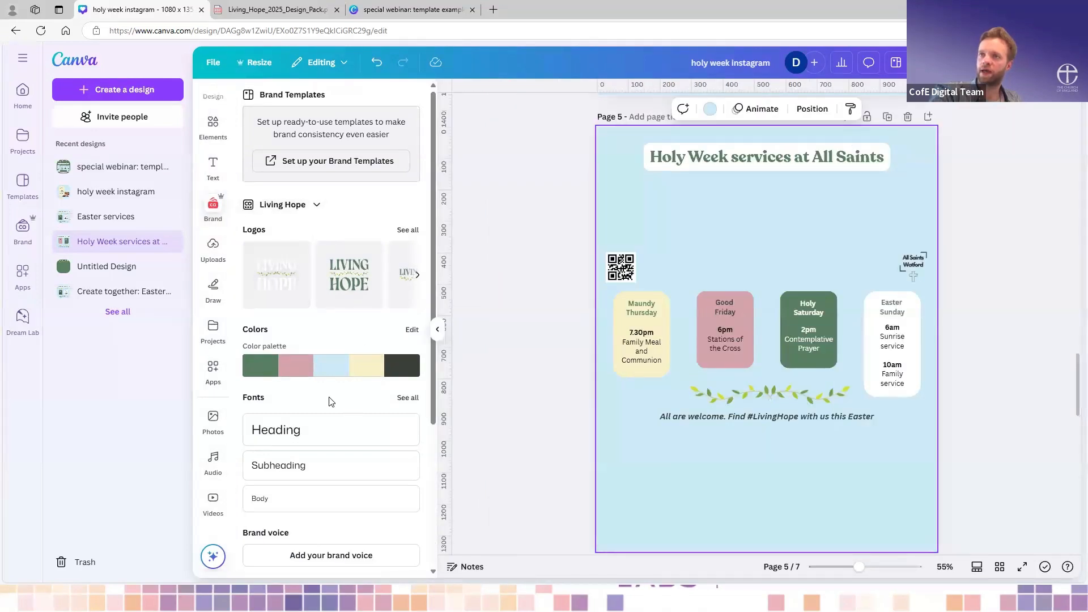
scroll(332, 402, down, 3)
scroll(332, 401, up, 3)
- Open Canva in a new browser tab and open the brand kit named church brand kit
click(493, 10)
text(can)
key(Return)
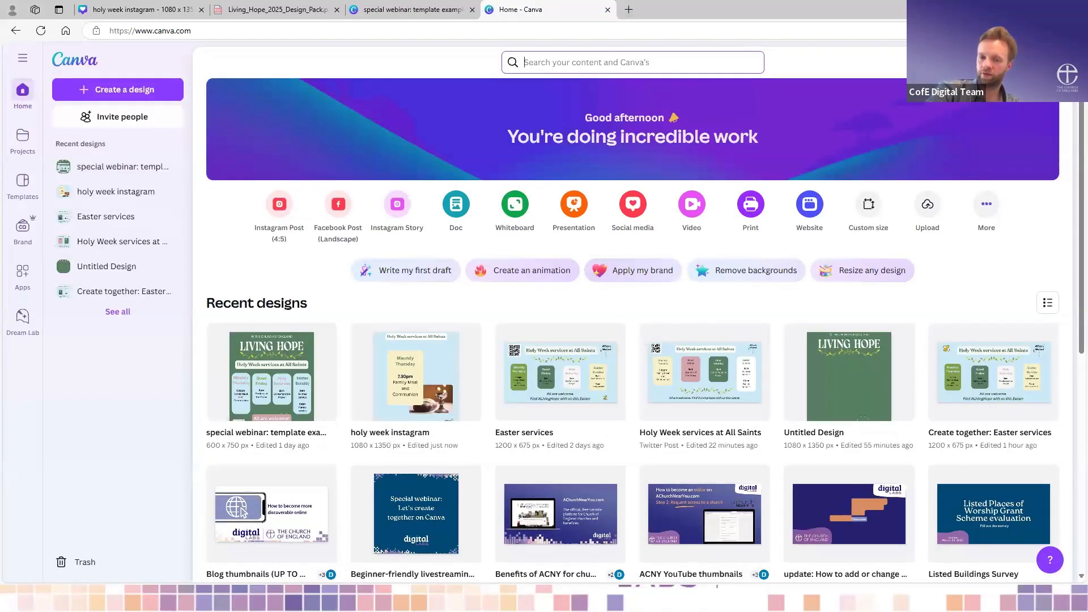
click(22, 226)
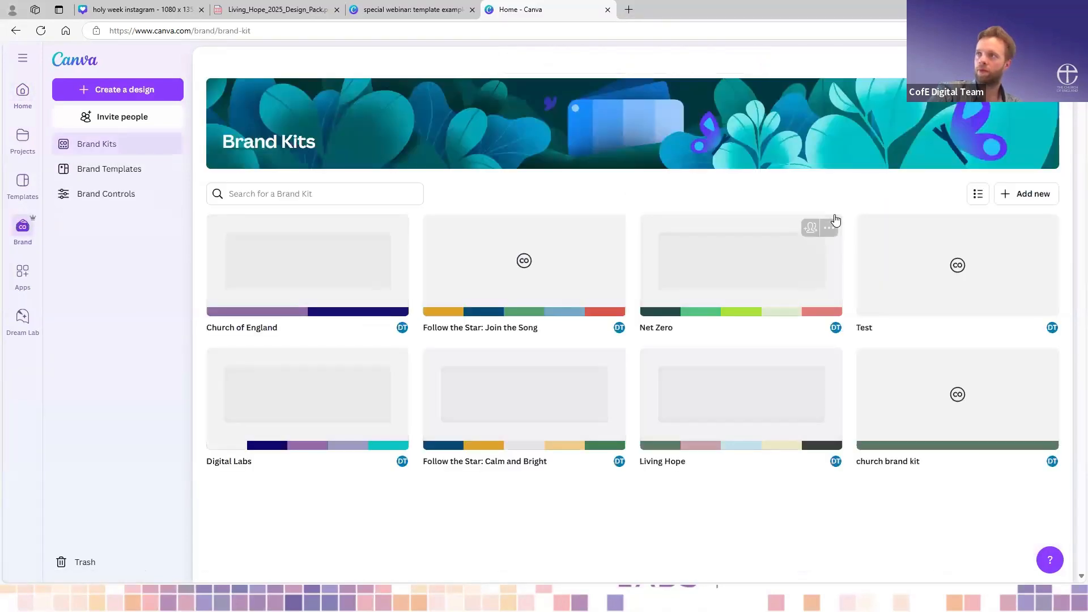
click(1029, 195)
click(591, 366)
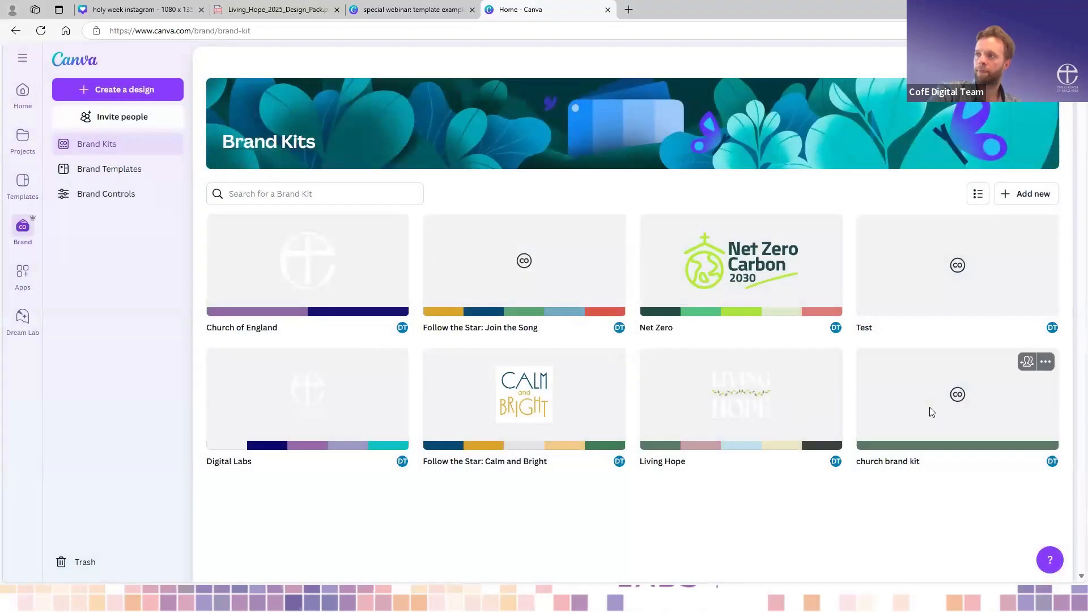
click(931, 414)
scroll(488, 448, down, 3)
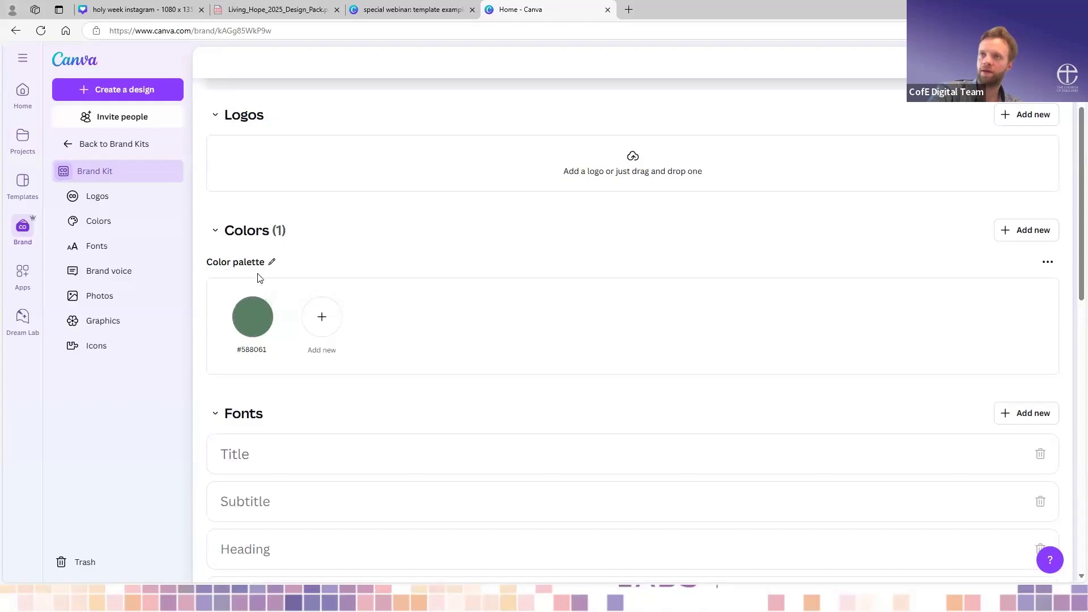
- Add a second colour to the church brand kit's palette and set it to muted green #788468
click(322, 320)
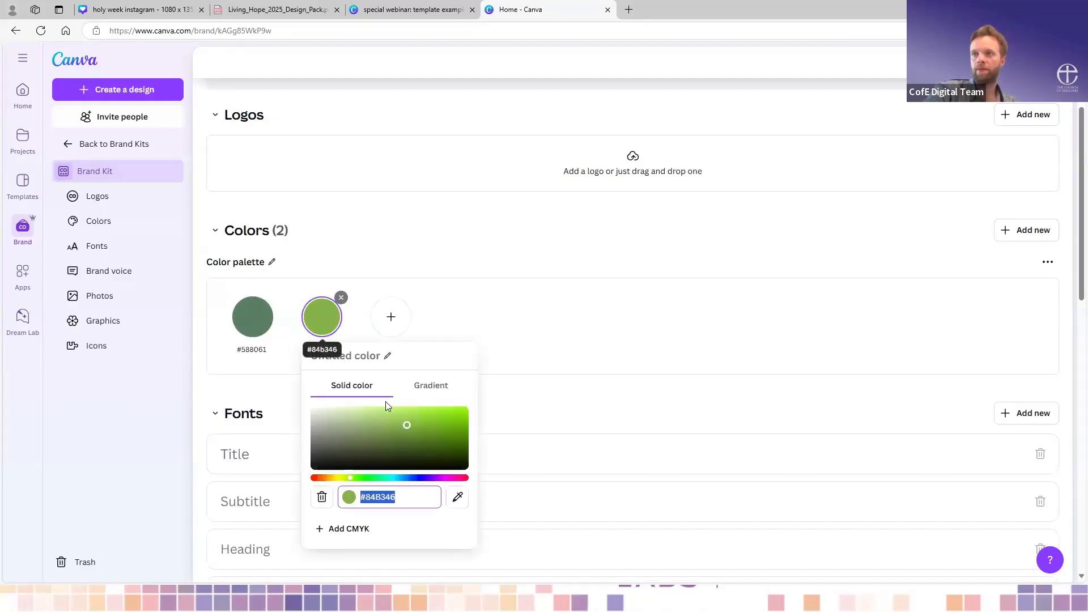
drag(406, 425, 345, 441)
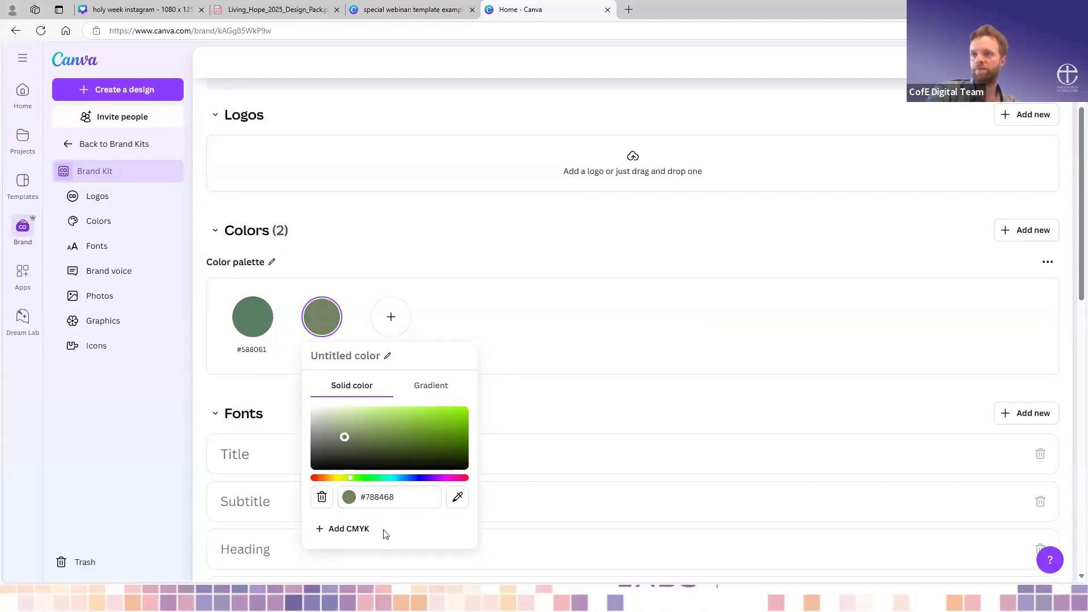
click(400, 497)
click(392, 496)
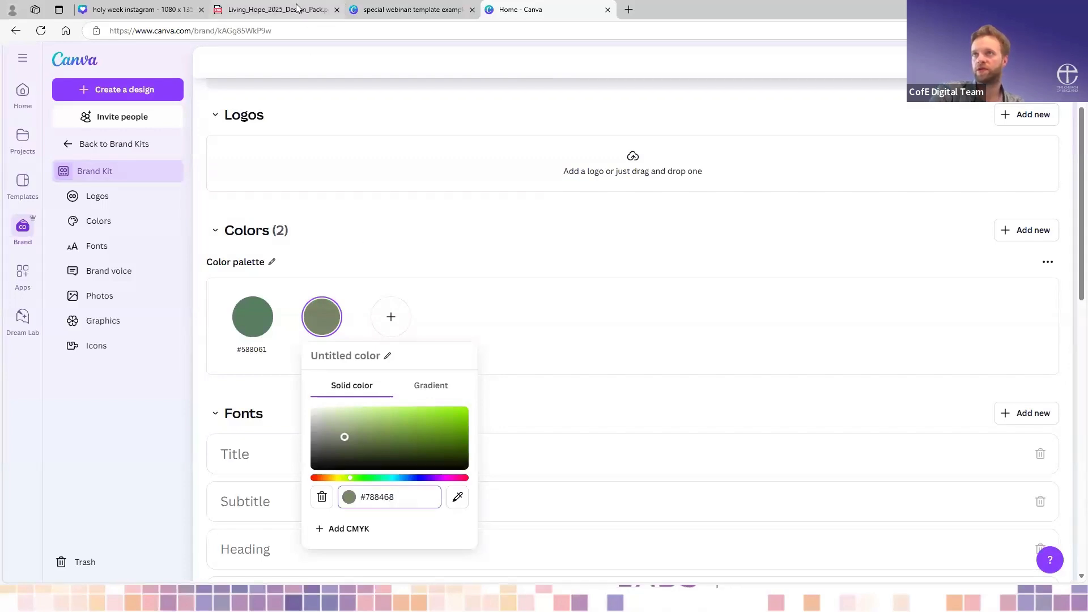
- Switch to the Living Hope design pack PDF and point out the Sage Green web colour code by selecting text there
click(300, 8)
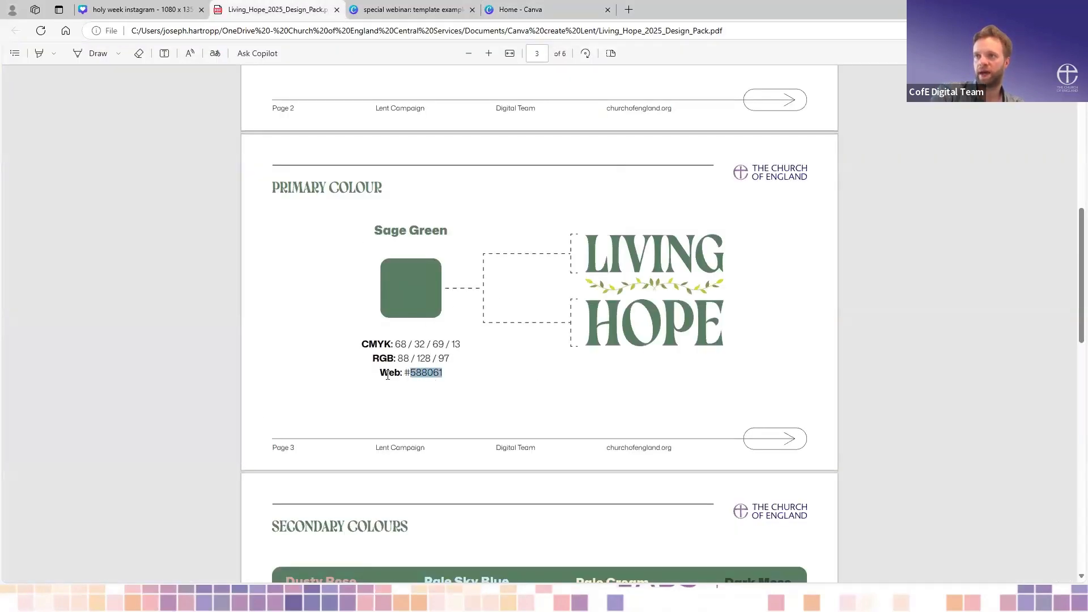
click(410, 375)
drag(411, 374, 401, 462)
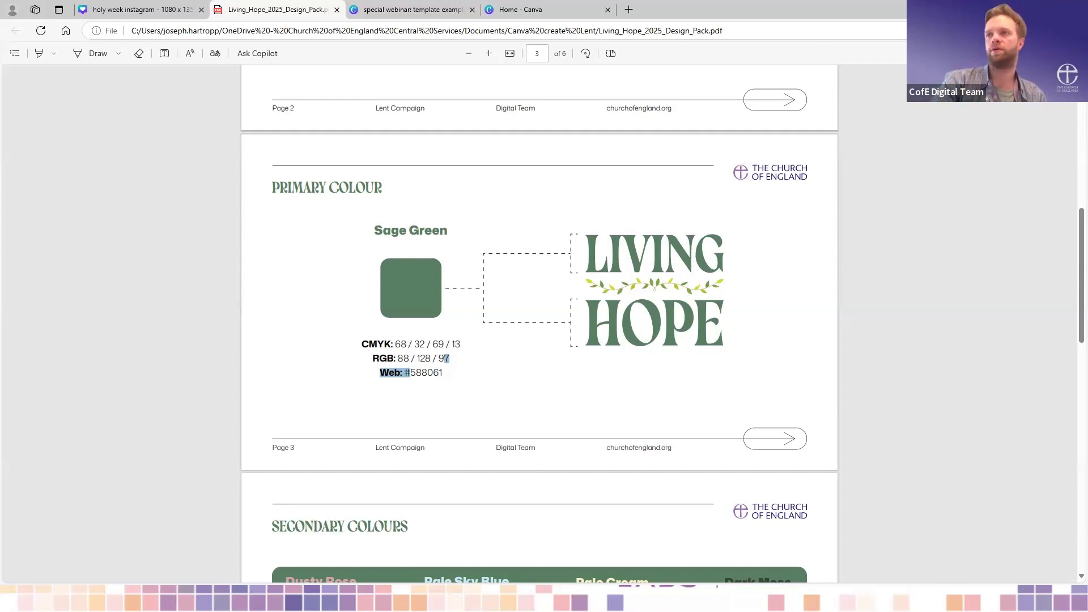
- Return to the holy week instagram design and add a blank page after page 7
click(158, 8)
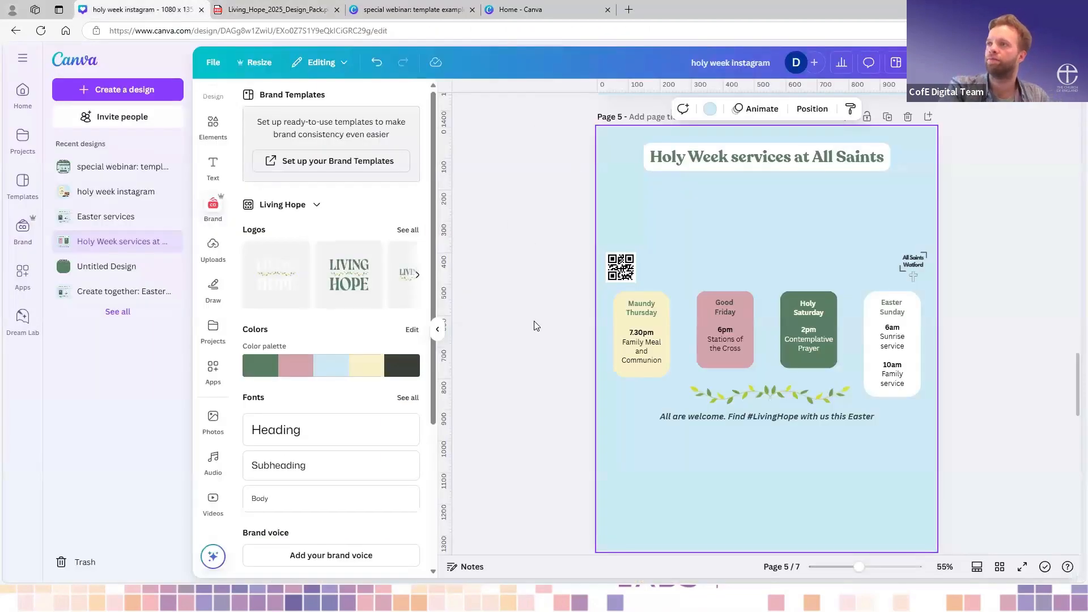
scroll(535, 322, down, 5)
scroll(534, 321, up, 1)
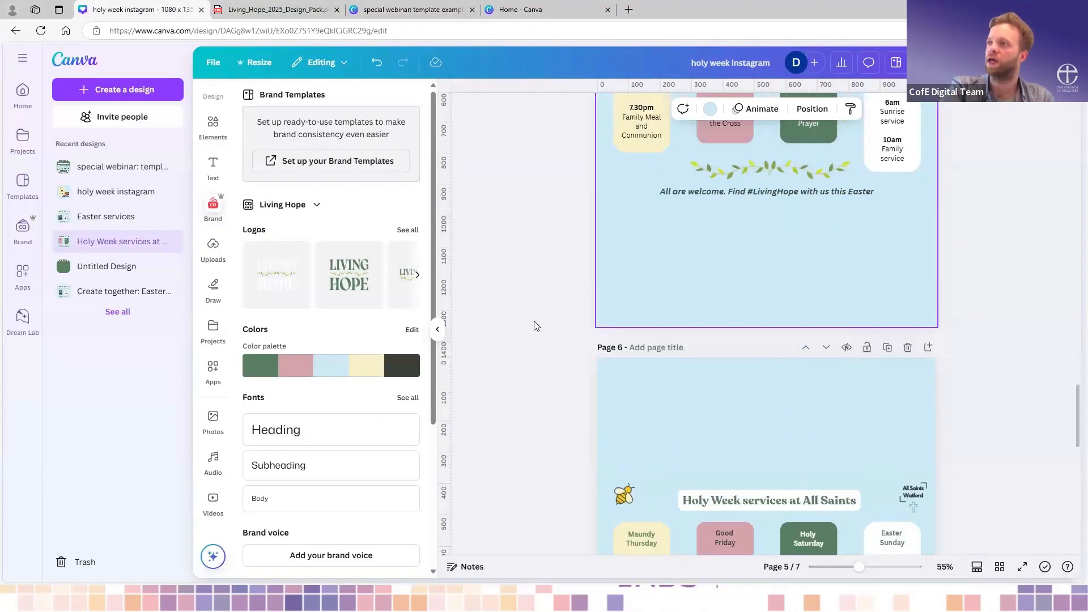
scroll(534, 320, down, 1)
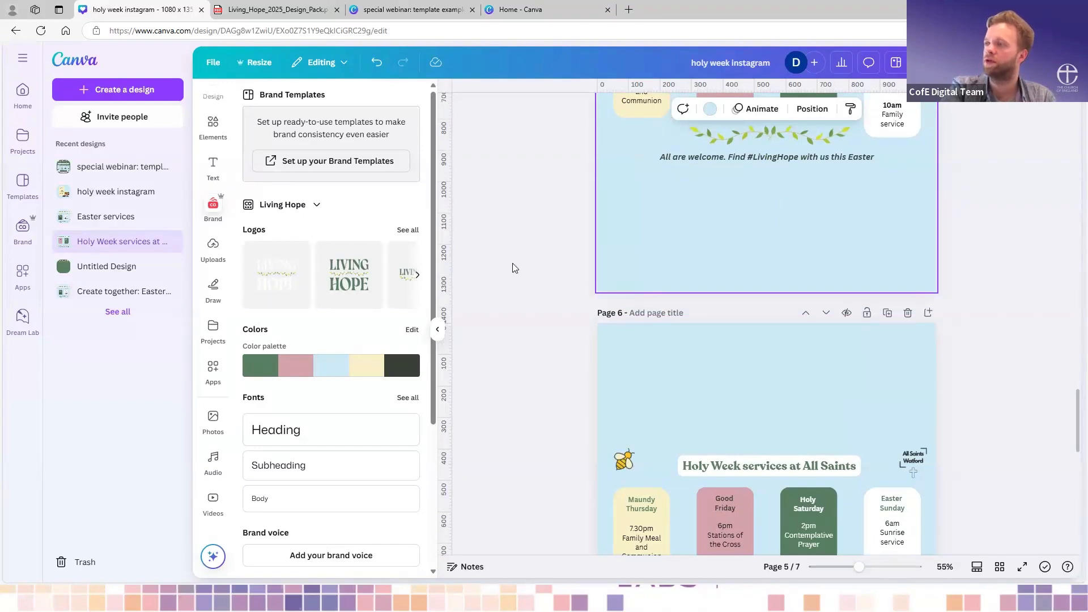
scroll(515, 268, down, 12)
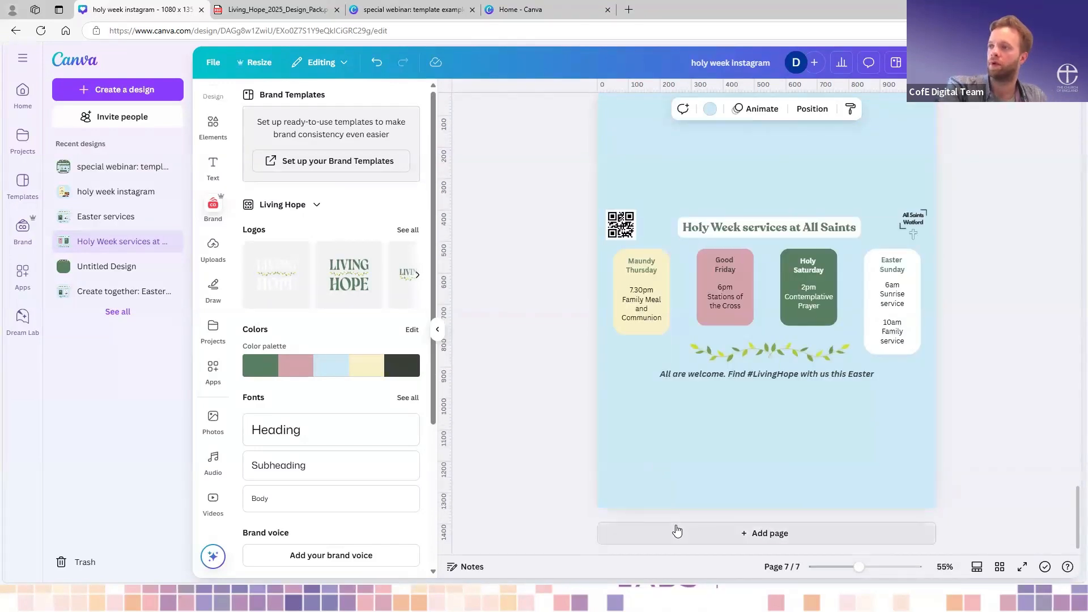
click(677, 530)
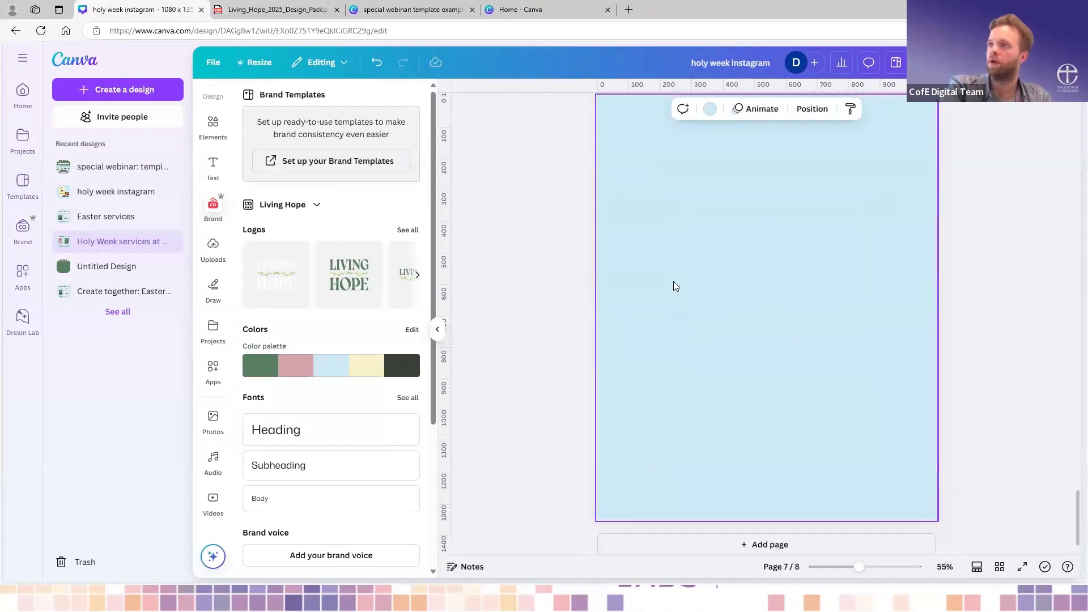
- Place the uploaded sunrise photo on the blank page 8 and enlarge it to fill most of the page width
click(213, 245)
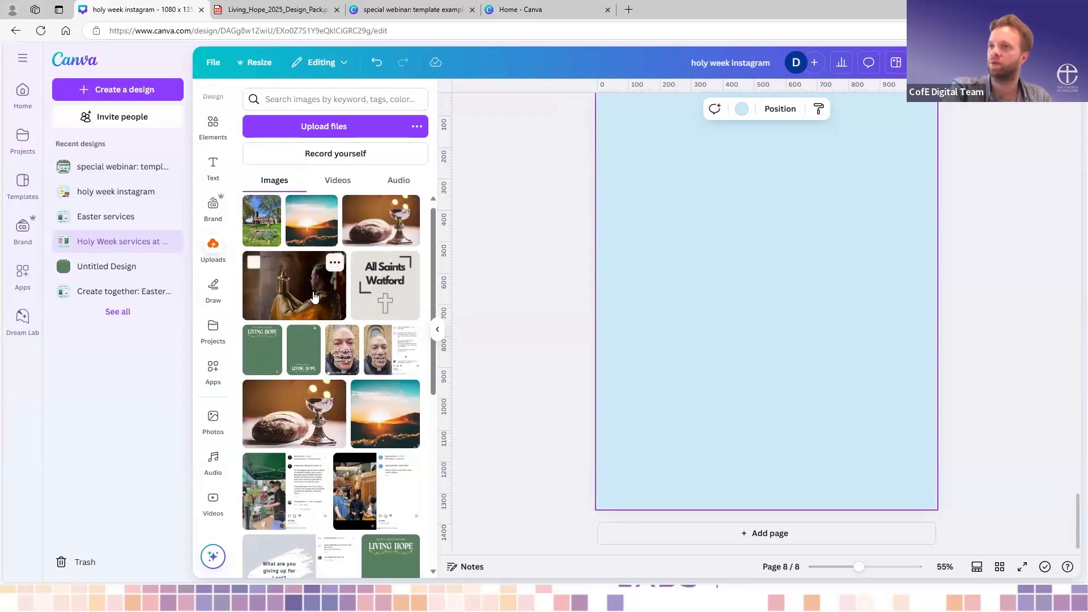
click(324, 238)
drag(707, 237, 637, 166)
drag(775, 222, 818, 312)
drag(680, 254, 639, 214)
click(660, 174)
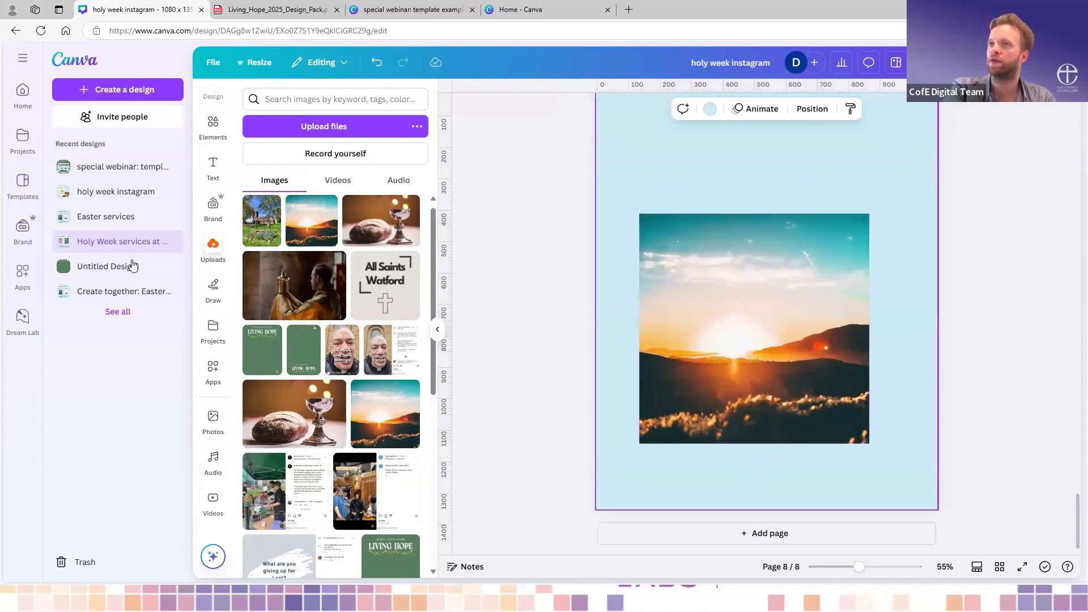
- Add a Heading text to page 8, enlarge it to size 82.1 and position it above the sunrise photo
click(213, 168)
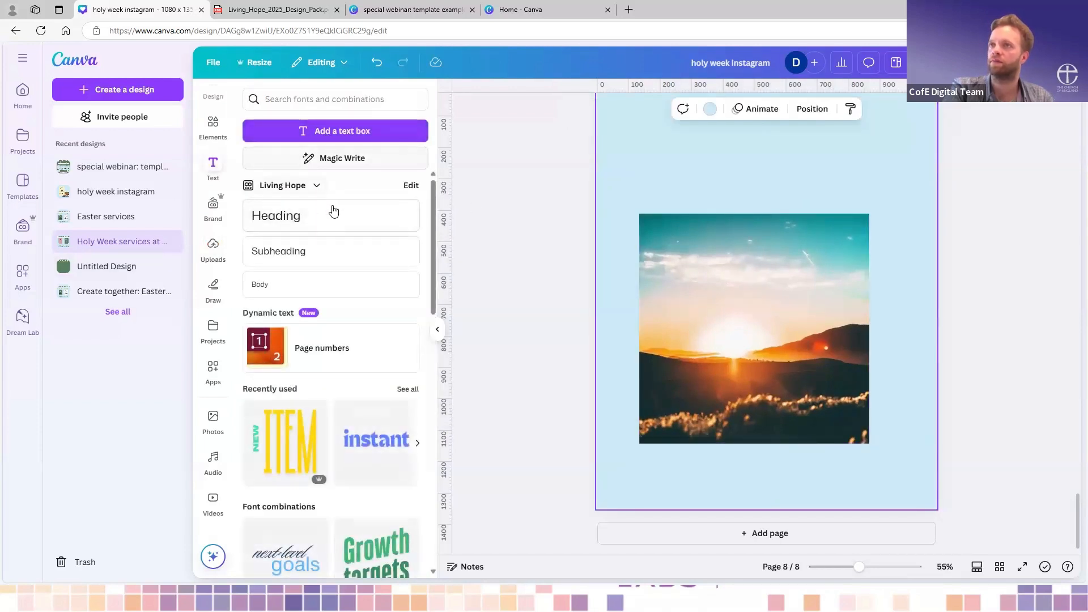
click(851, 315)
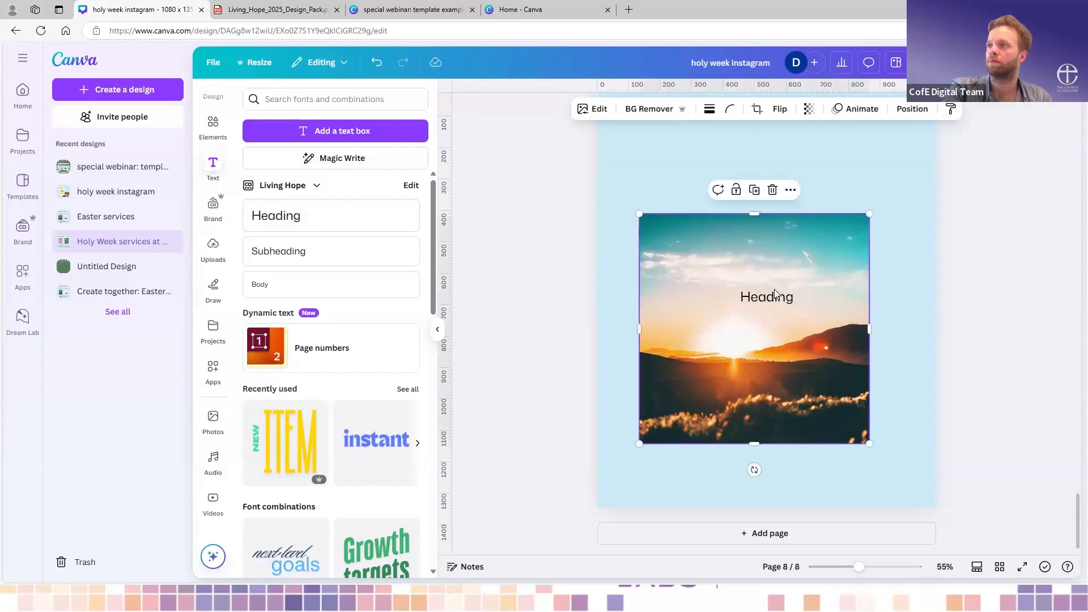
drag(766, 295, 650, 132)
- Colour the heading text orange using the colours picked from the sunrise photo
click(642, 108)
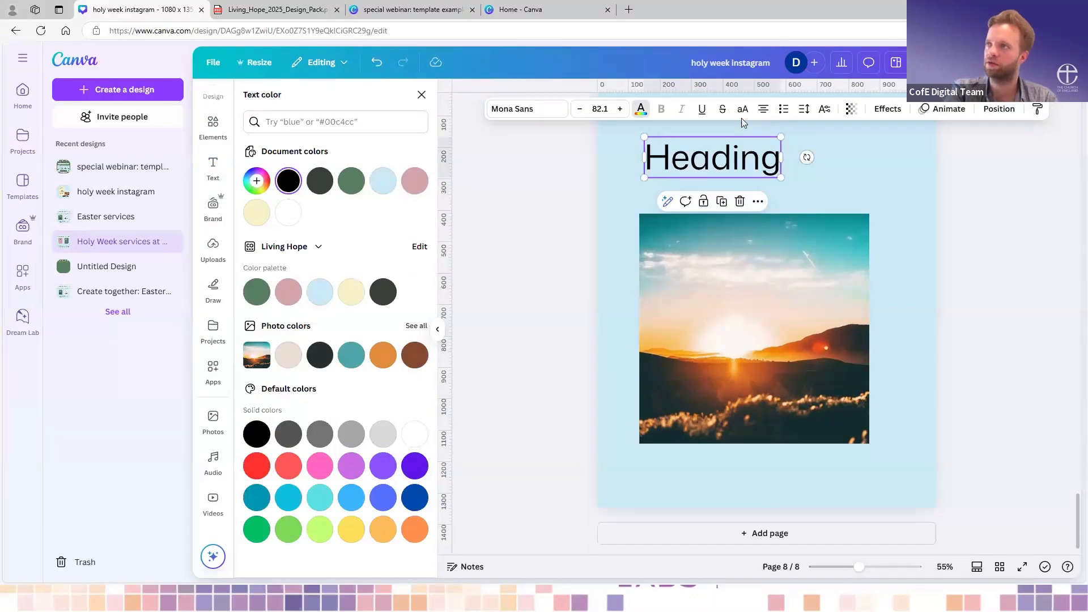
click(641, 108)
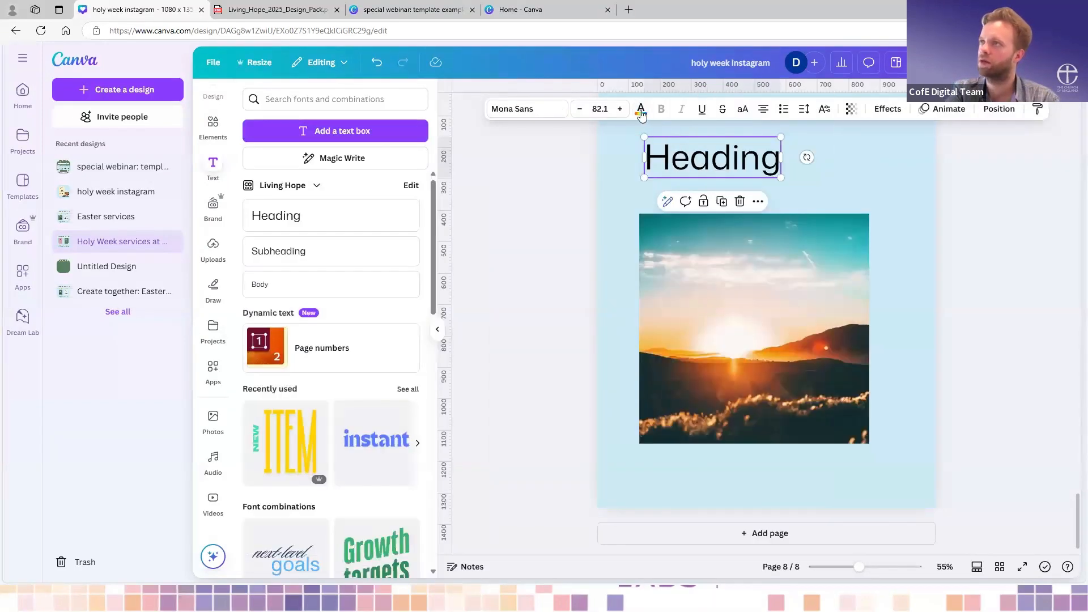
click(641, 109)
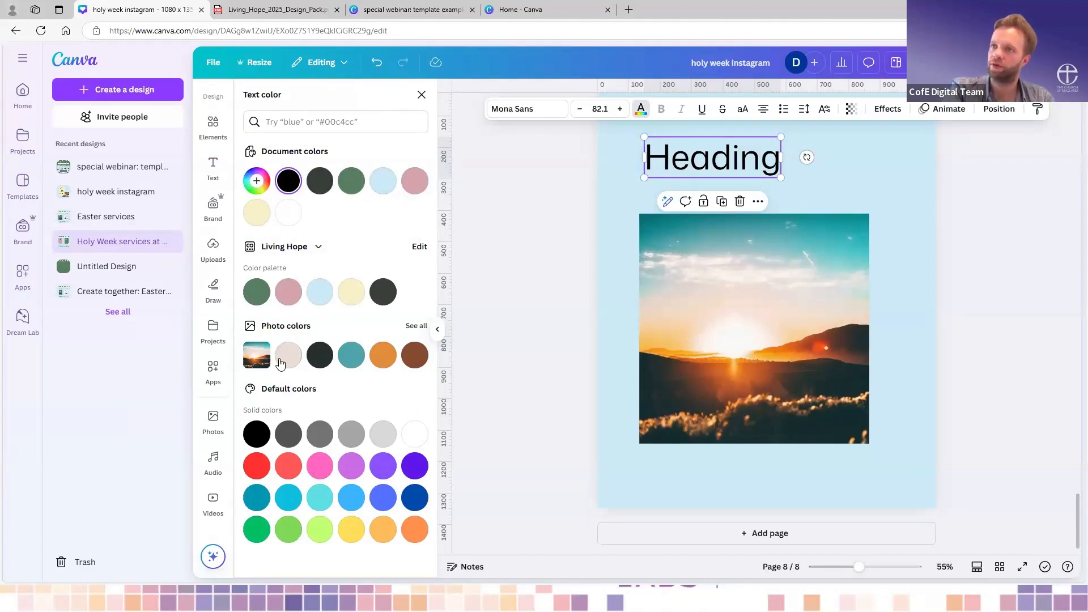
click(386, 359)
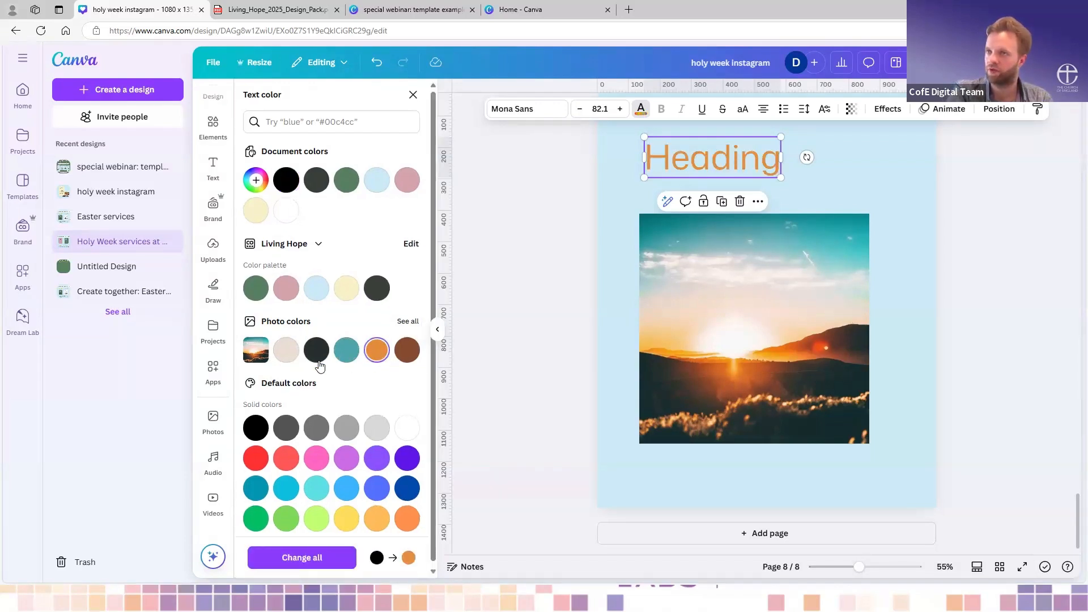